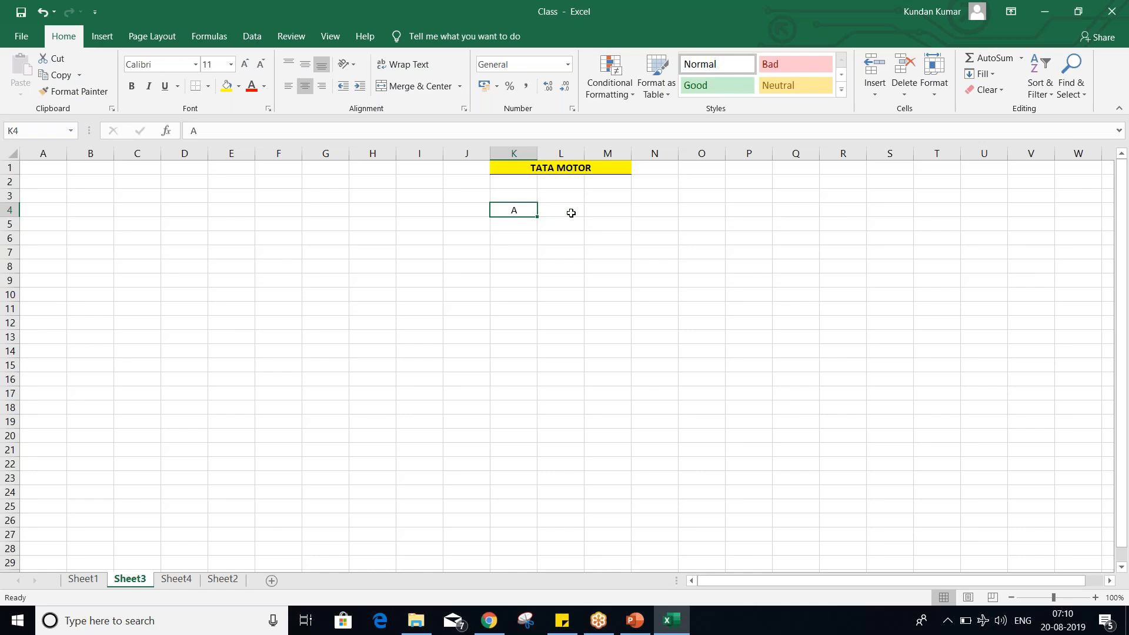
# Step: Enter 25. in cell L4 next to the A entry
pyautogui.click(570, 212)
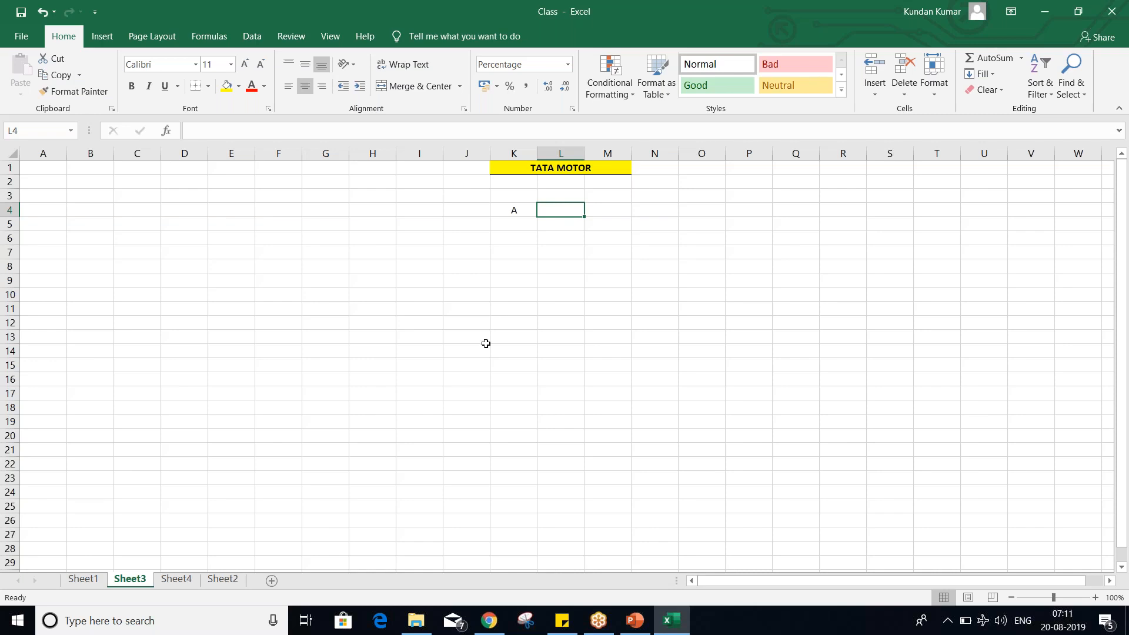
pyautogui.write('25')
pyautogui.press('Delete')
pyautogui.write('.')
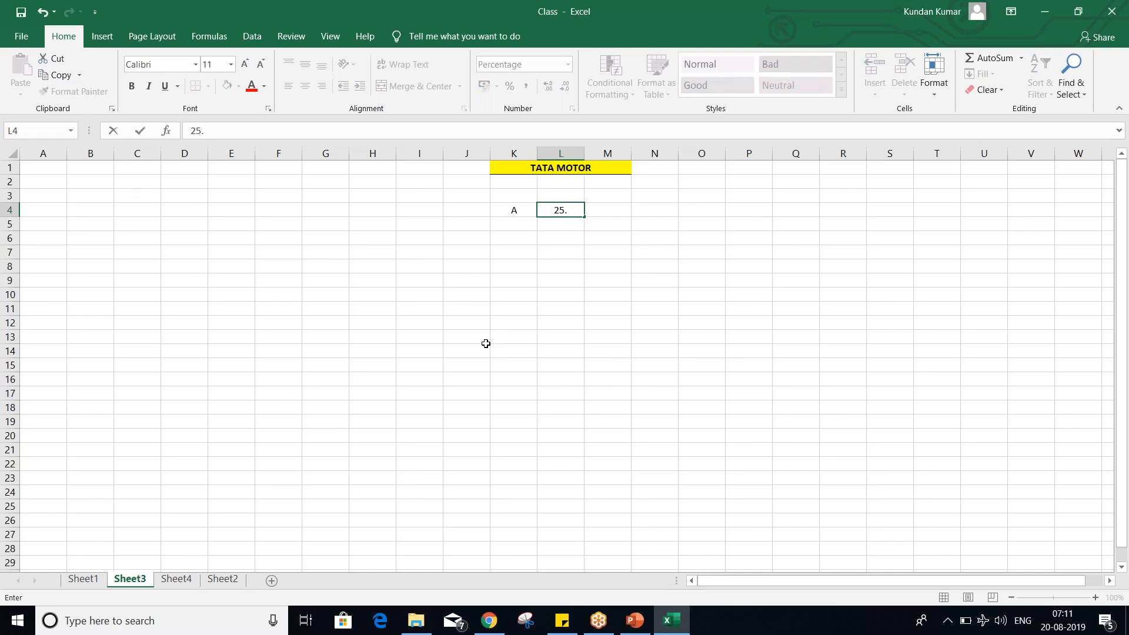
pyautogui.click(564, 308)
pyautogui.click(567, 212)
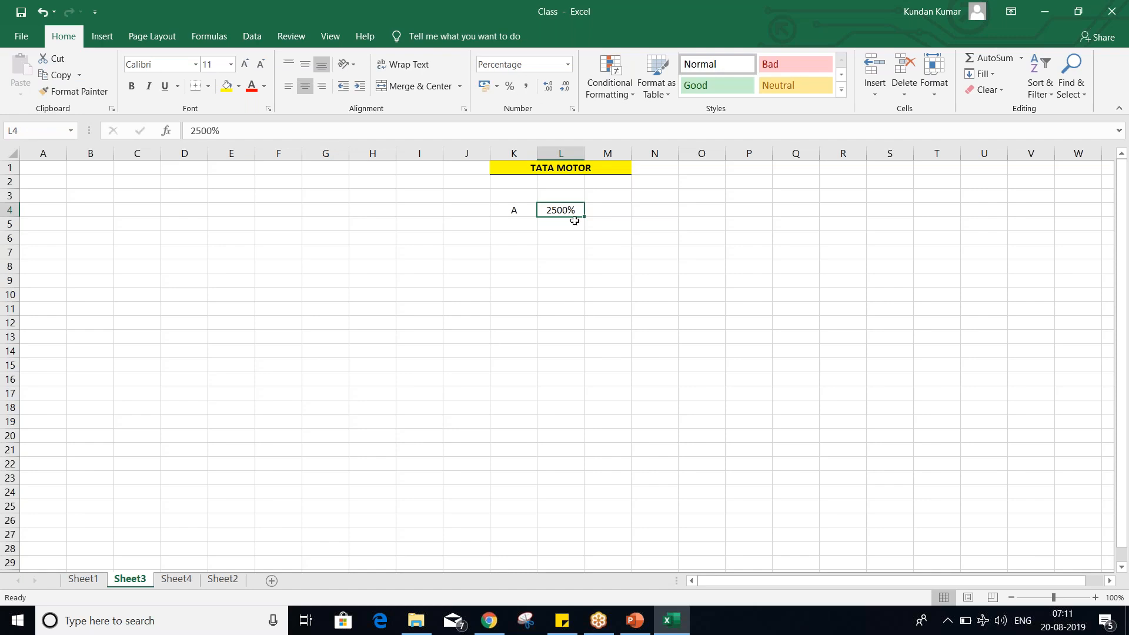
# Step: Set the number format of the entire sheet to General
pyautogui.click(9, 154)
pyautogui.doubleClick(568, 68)
pyautogui.click(568, 69)
pyautogui.click(550, 86)
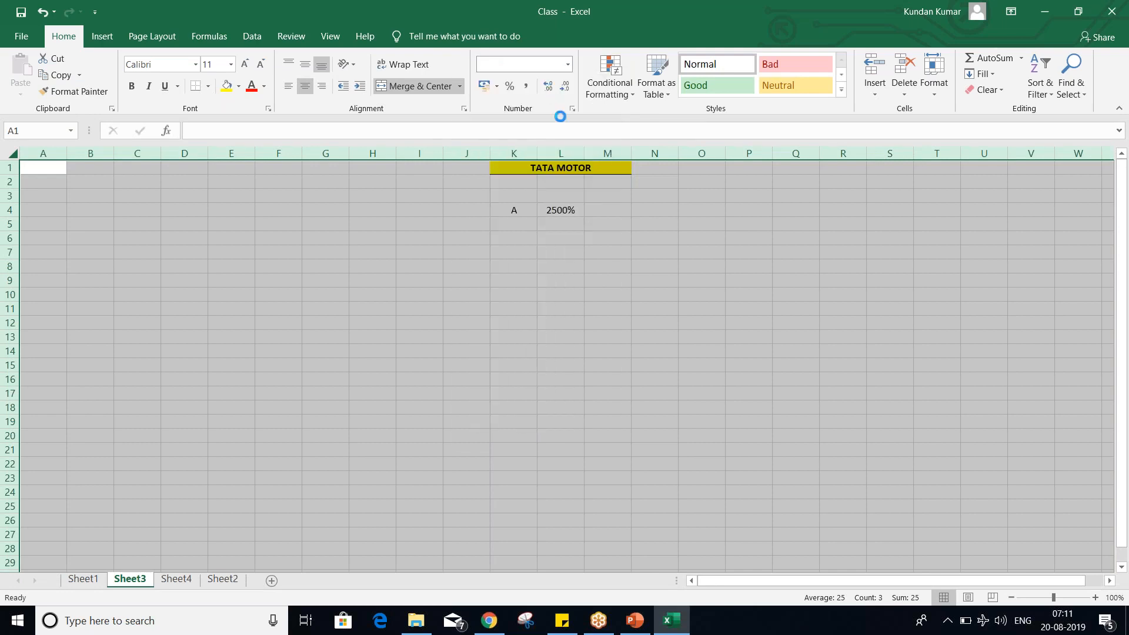
# Step: Enter the date 25.07.2019 in cell L4 and auto-fit the width of column L
pyautogui.click(566, 212)
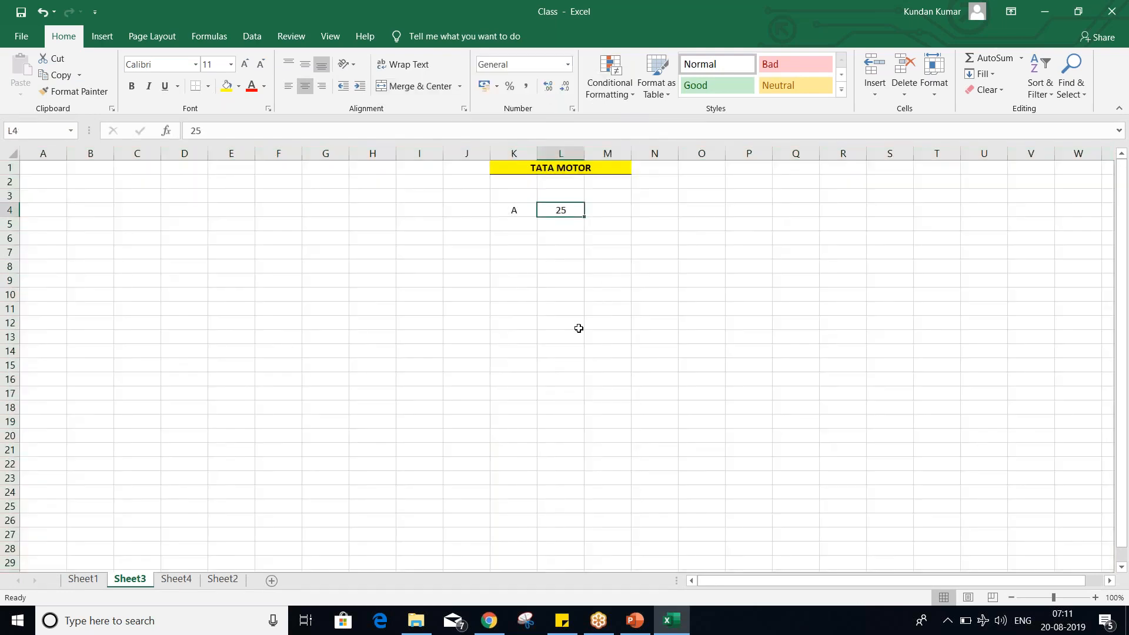
pyautogui.write('25.')
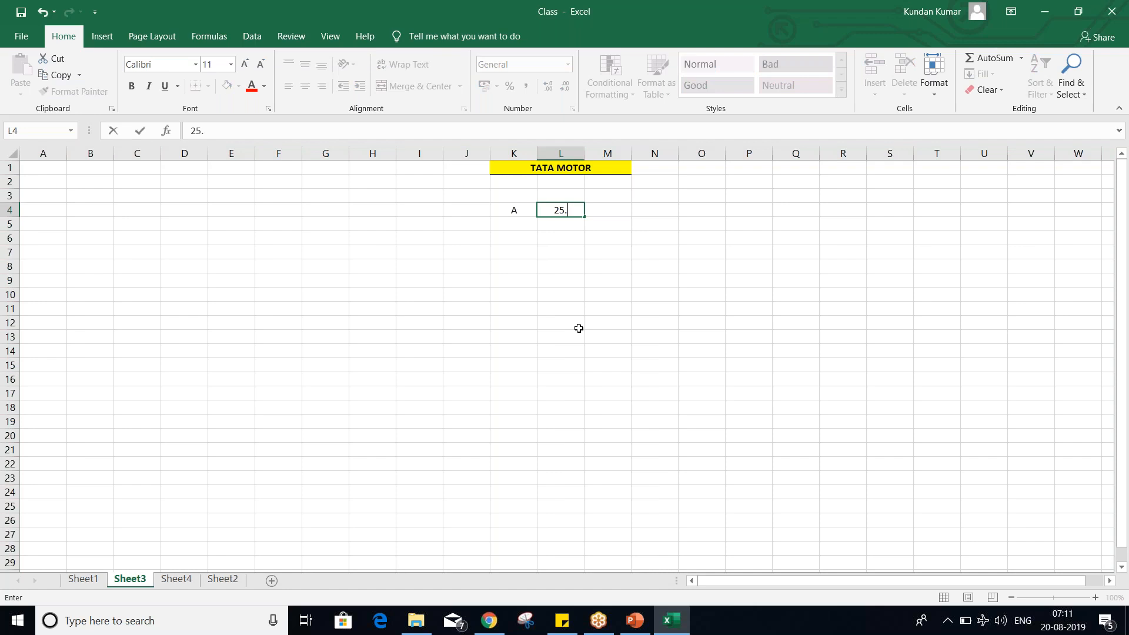
pyautogui.write('07.2019')
pyautogui.press('Return')
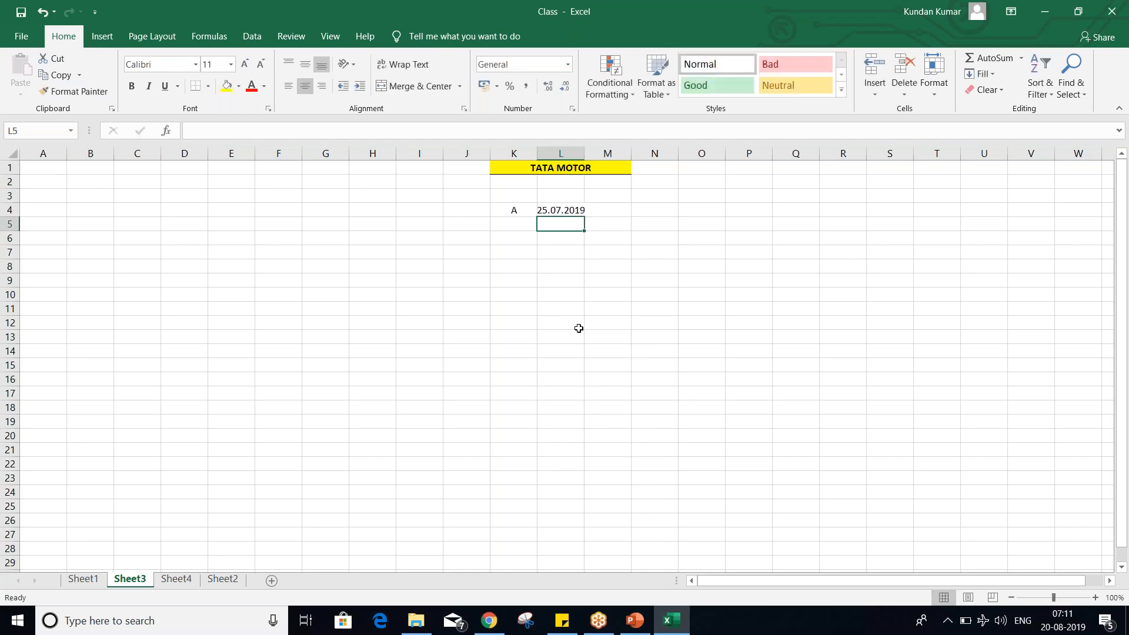
pyautogui.doubleClick(587, 152)
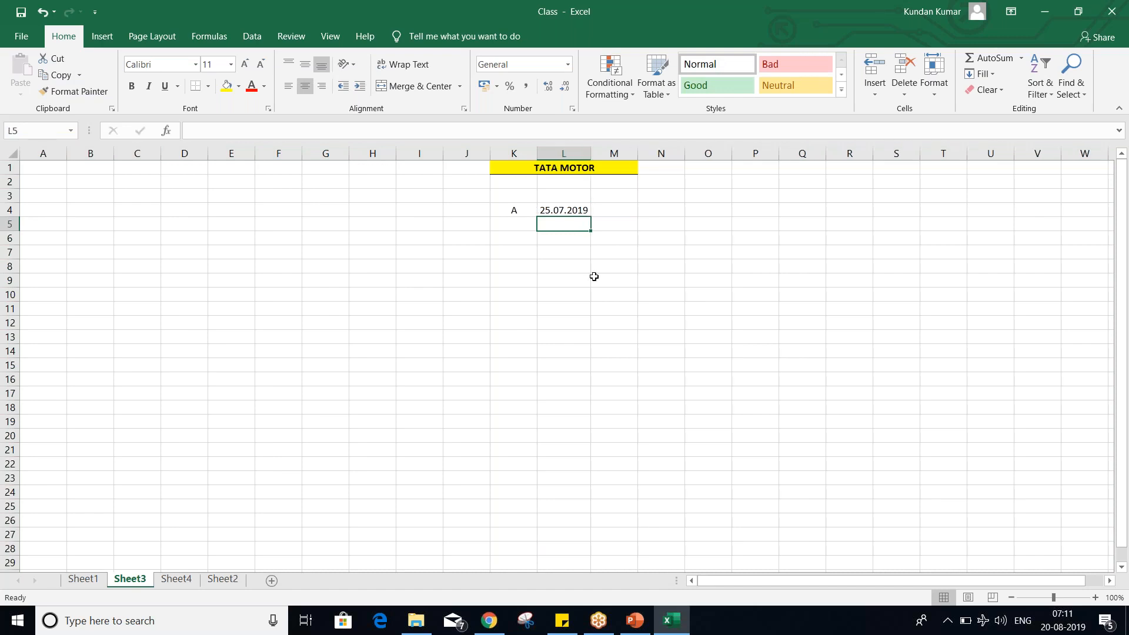
pyautogui.click(565, 209)
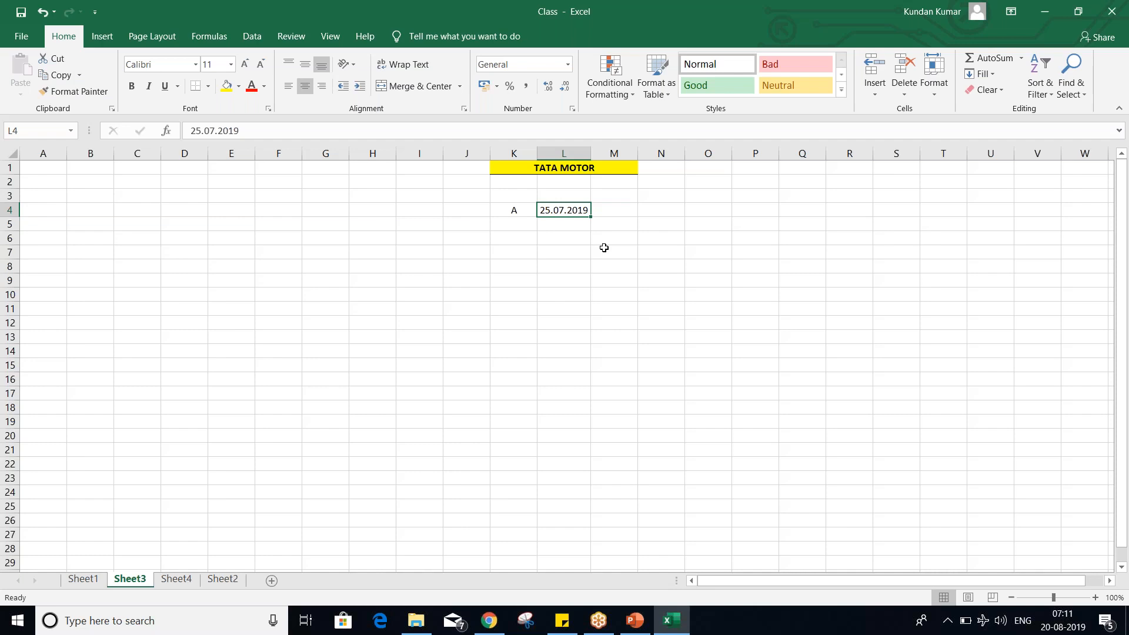
pyautogui.click(512, 212)
pyautogui.click(573, 208)
# Step: Add the heading INV DT in cell L3 above the date and give it a bottom border
pyautogui.click(548, 190)
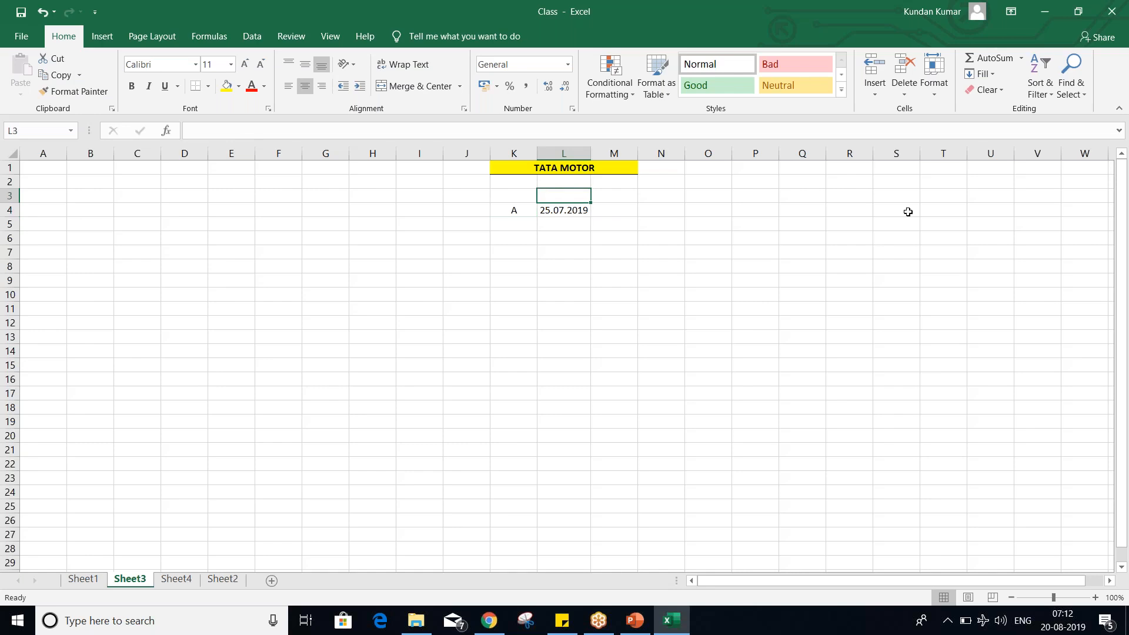
pyautogui.write('INV DT')
pyautogui.press('Return')
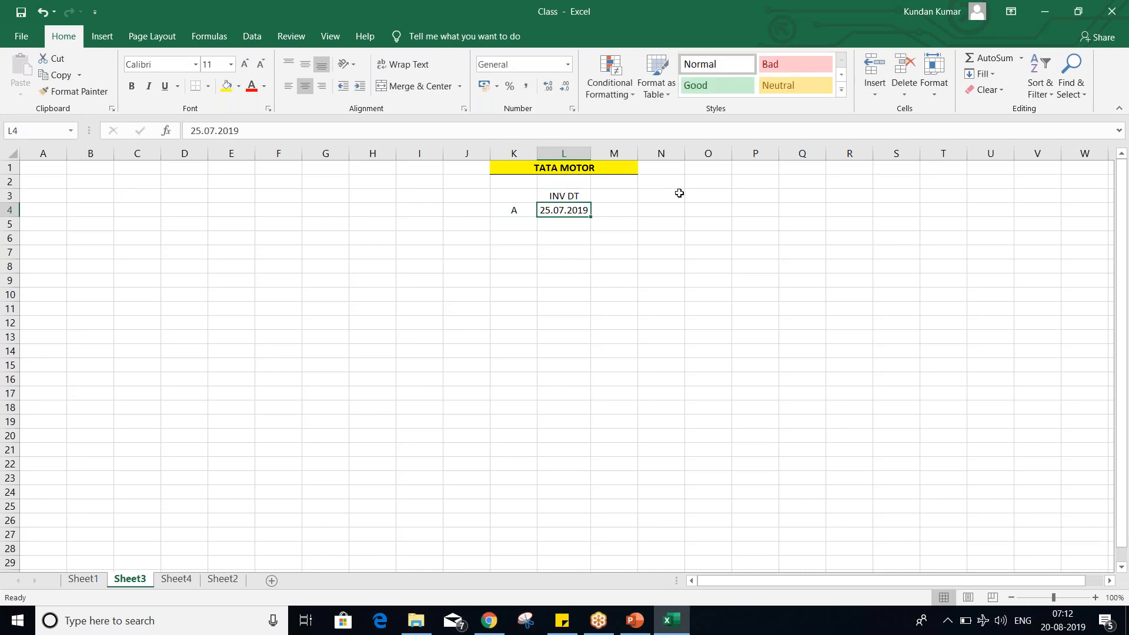
pyautogui.click(573, 196)
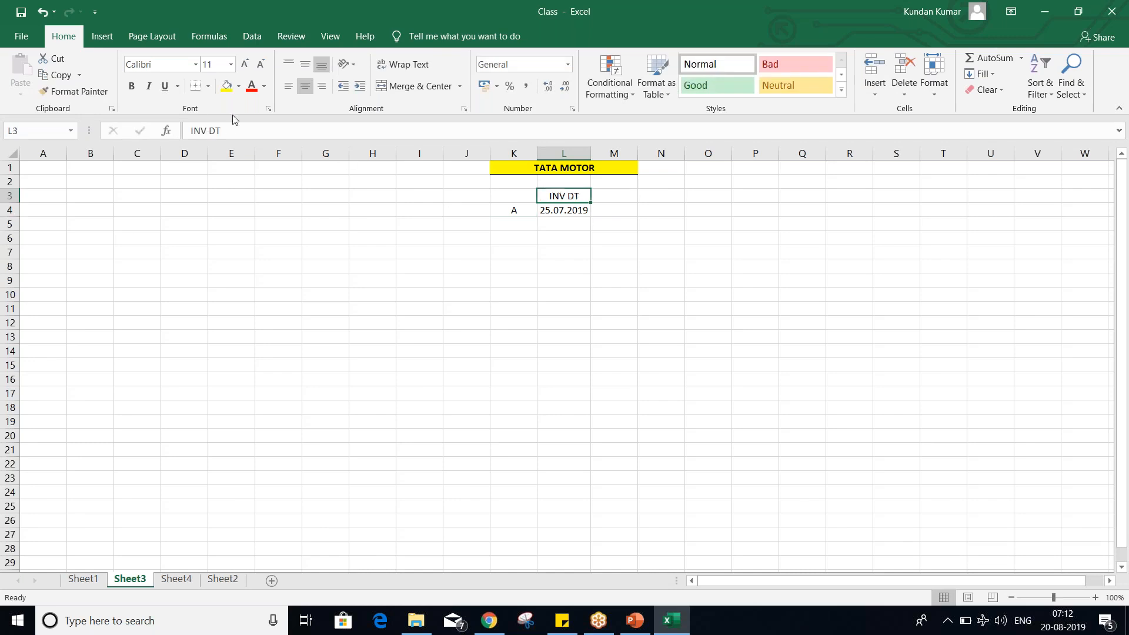
pyautogui.click(588, 297)
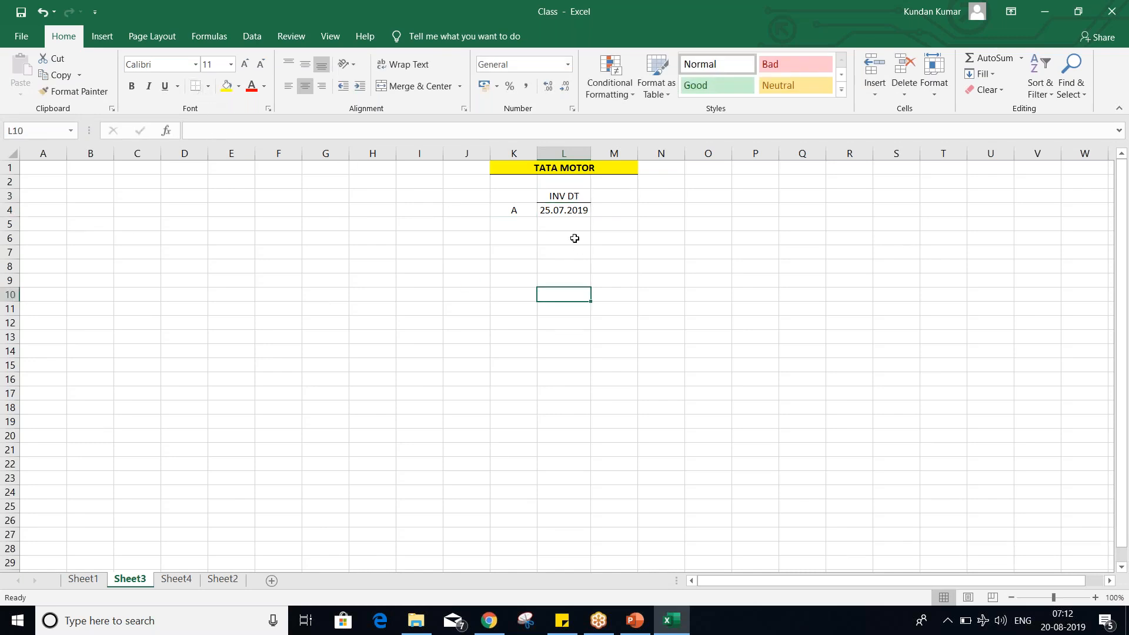
# Step: Enter the date 10.08.2019 in cell M4 and auto-fit the width of column M
pyautogui.click(563, 218)
pyautogui.click(616, 213)
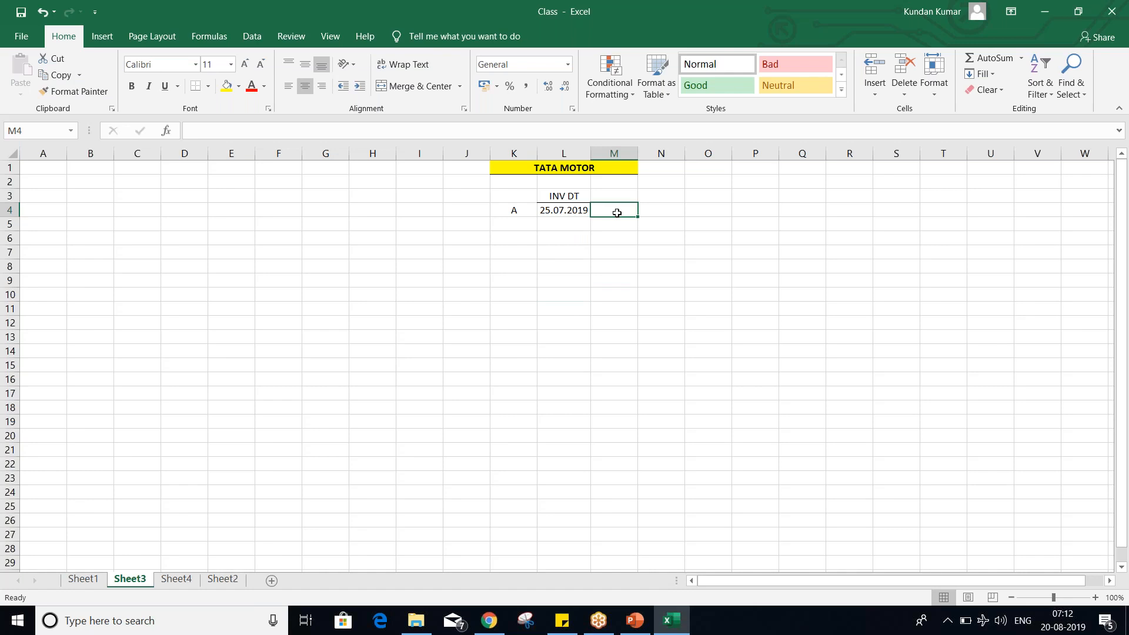
pyautogui.write('10.08.2019')
pyautogui.press('Return')
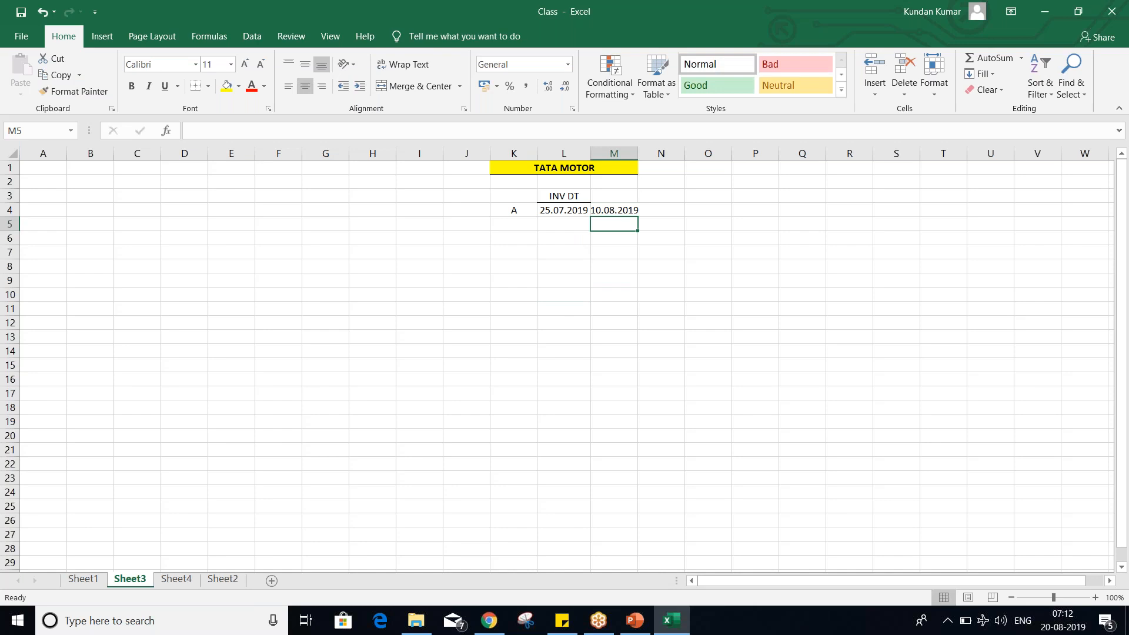
pyautogui.click(620, 198)
pyautogui.click(620, 213)
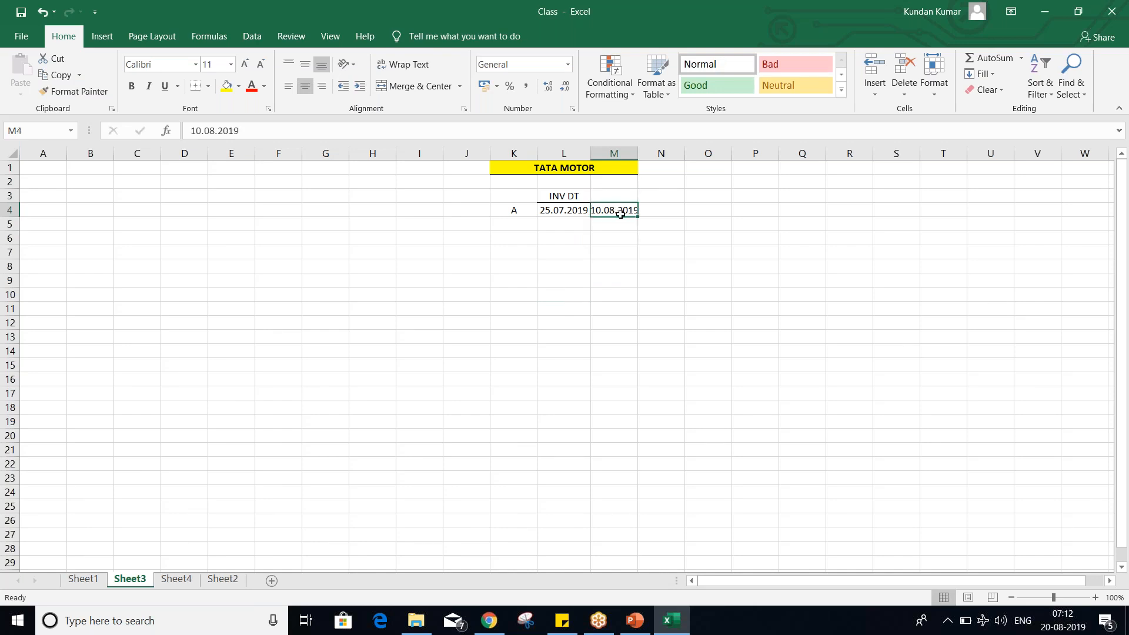
pyautogui.doubleClick(638, 153)
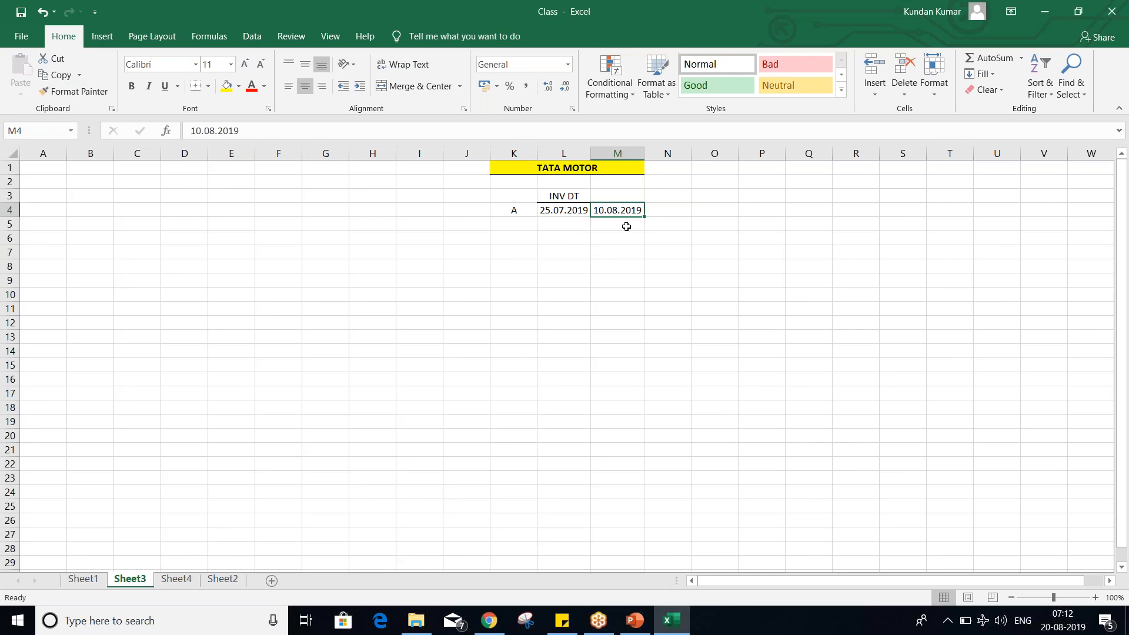
# Step: Add the heading POSTING in cell M3 above the second date and give it a bottom border
pyautogui.click(616, 196)
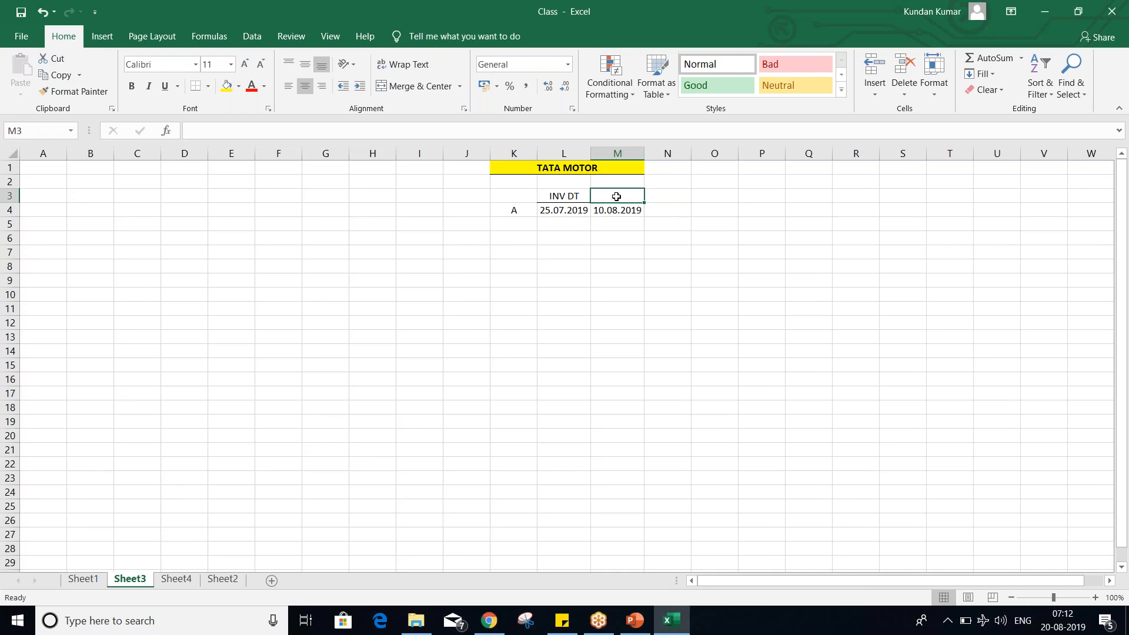
pyautogui.write('POSTING')
pyautogui.press('Return')
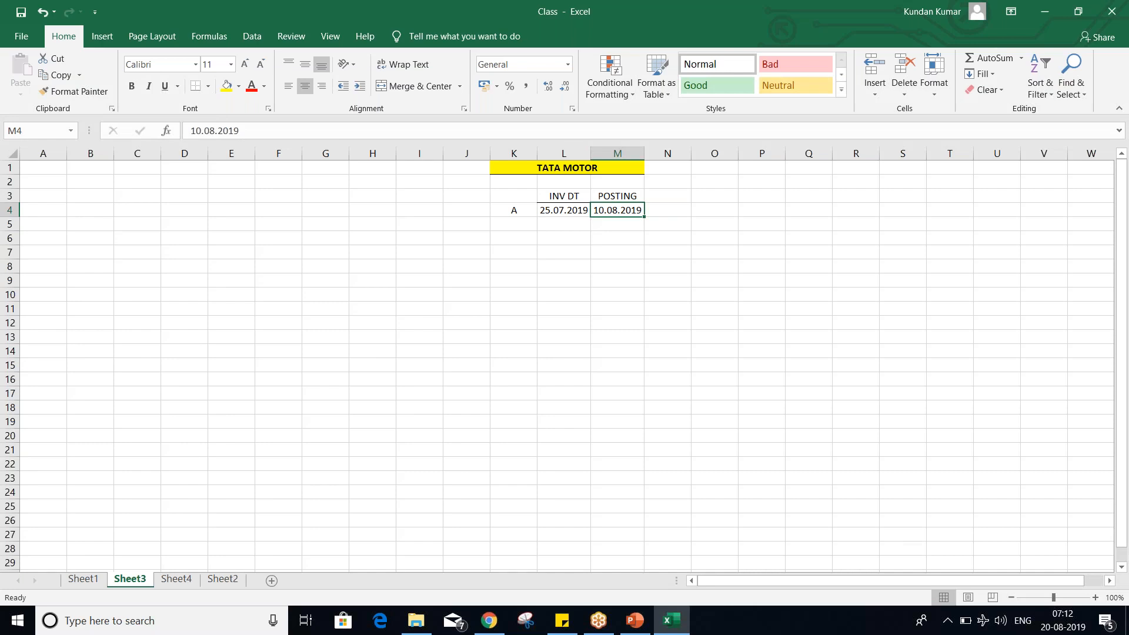
pyautogui.press('Up')
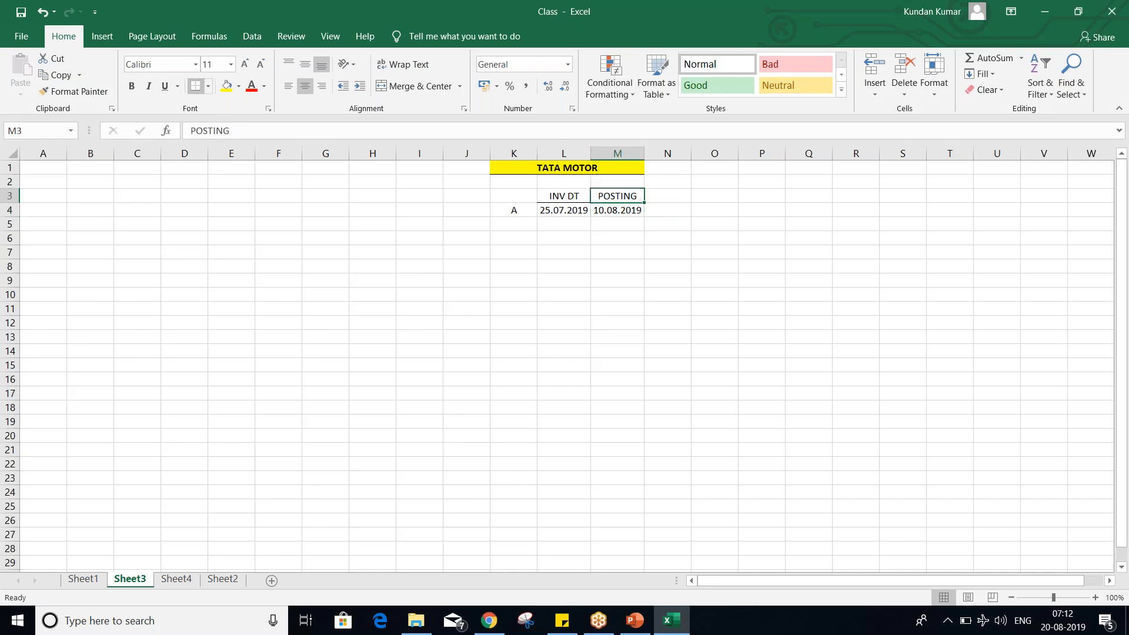
pyautogui.click(565, 334)
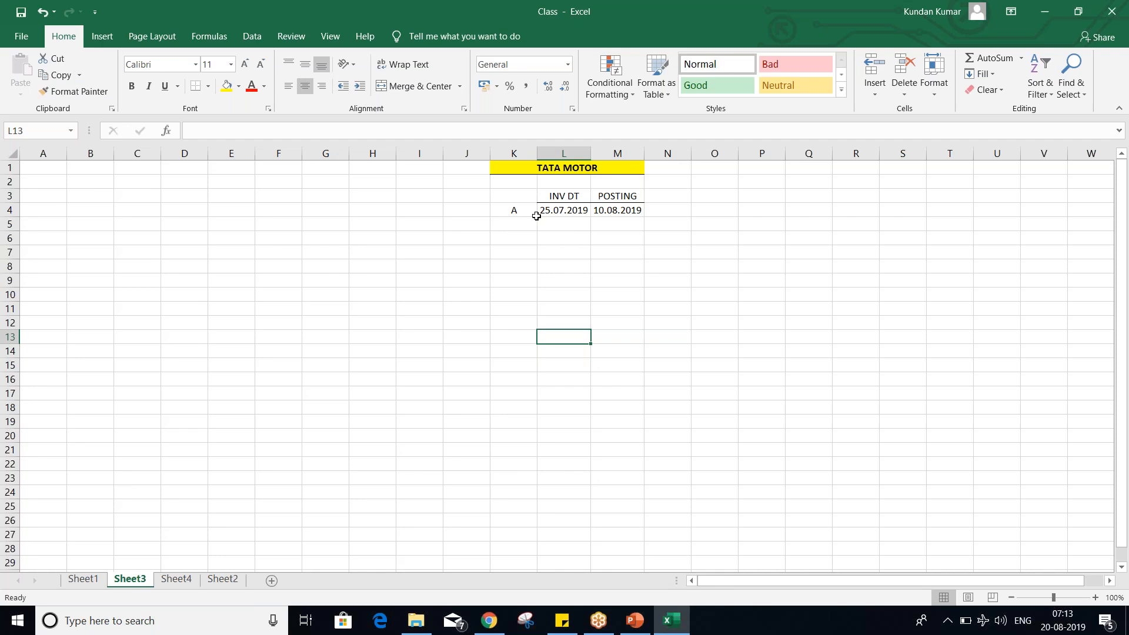
# Step: Make the A entry in cell K4 bold
pyautogui.click(509, 213)
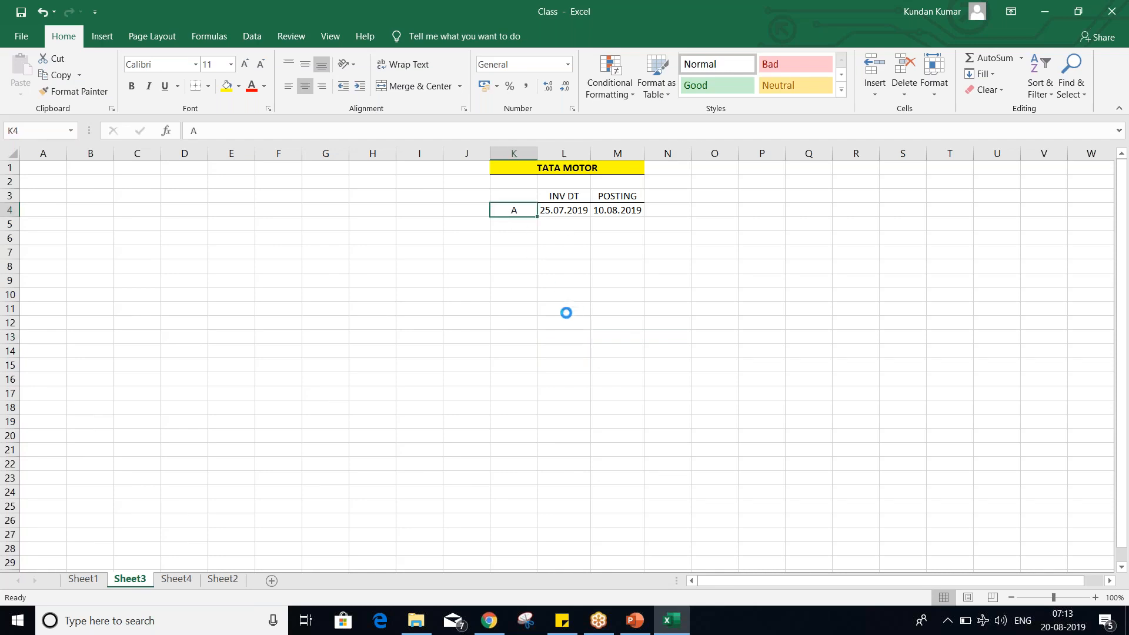
pyautogui.hotkey('ctrl', 'b')
pyautogui.click(608, 212)
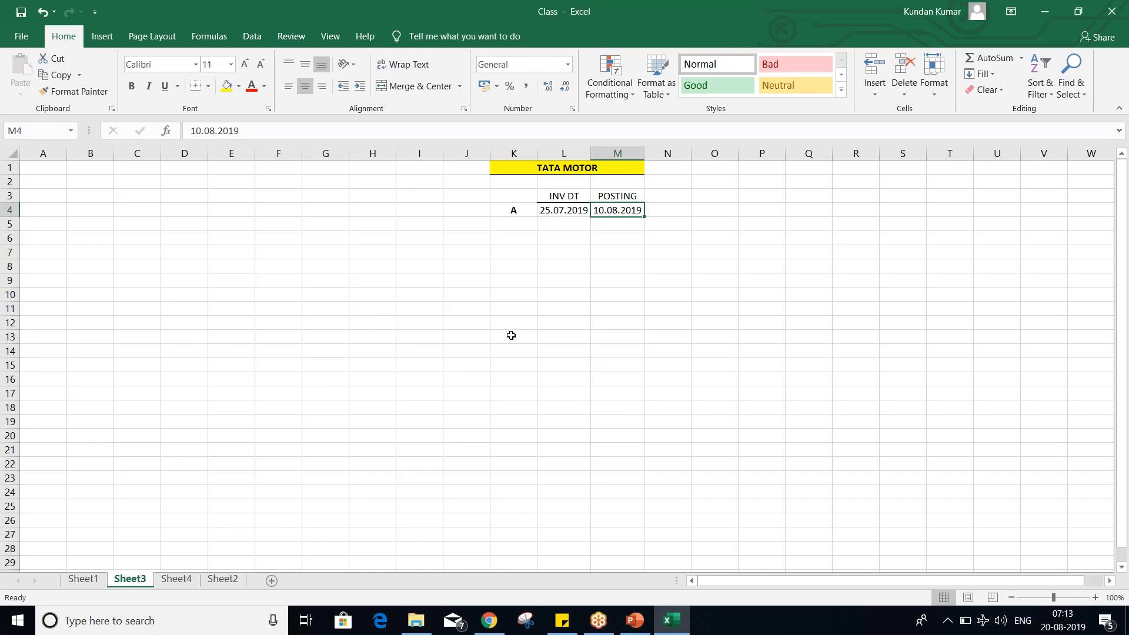
pyautogui.click(556, 211)
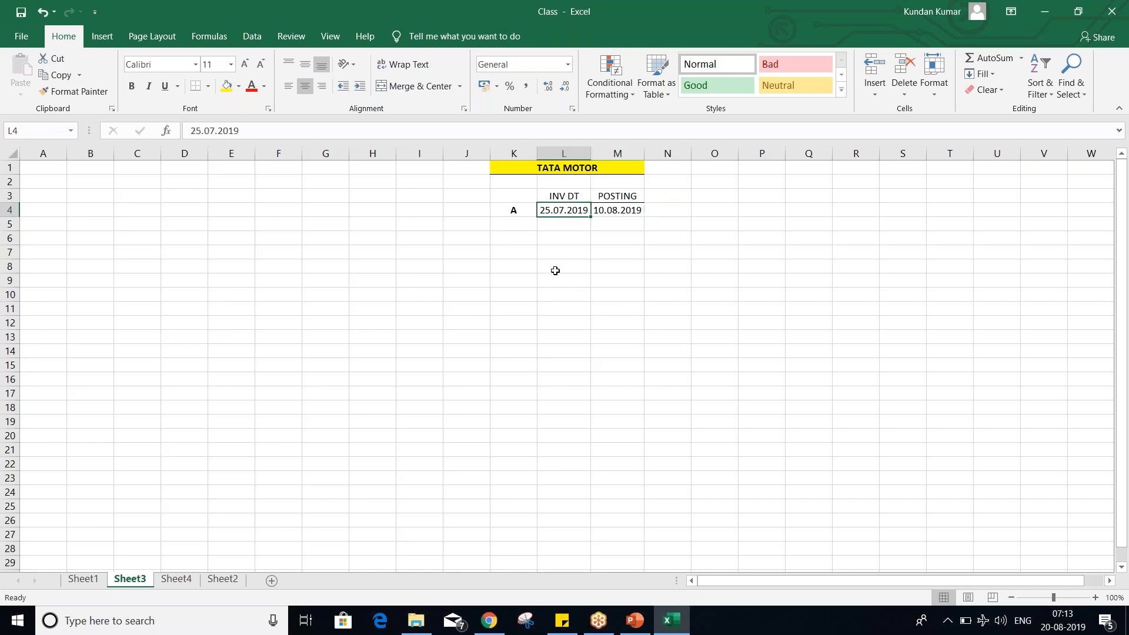
# Step: Label the date columns with AUGUST in M2 and JULY in L2, and give both cells a bottom border
pyautogui.click(616, 180)
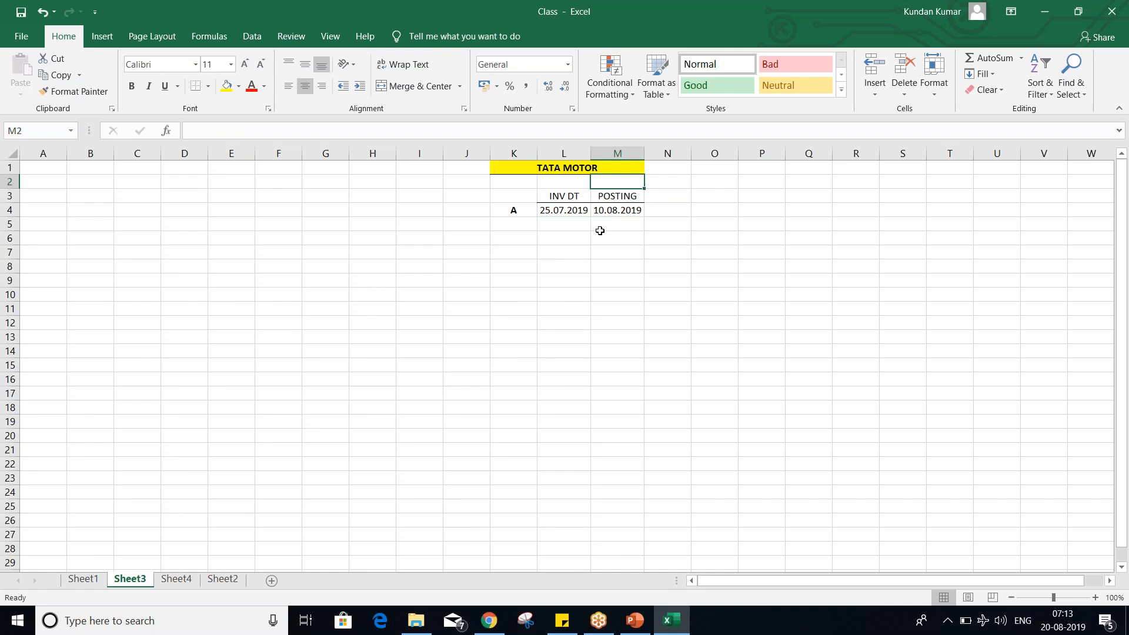
pyautogui.write('AUGUST')
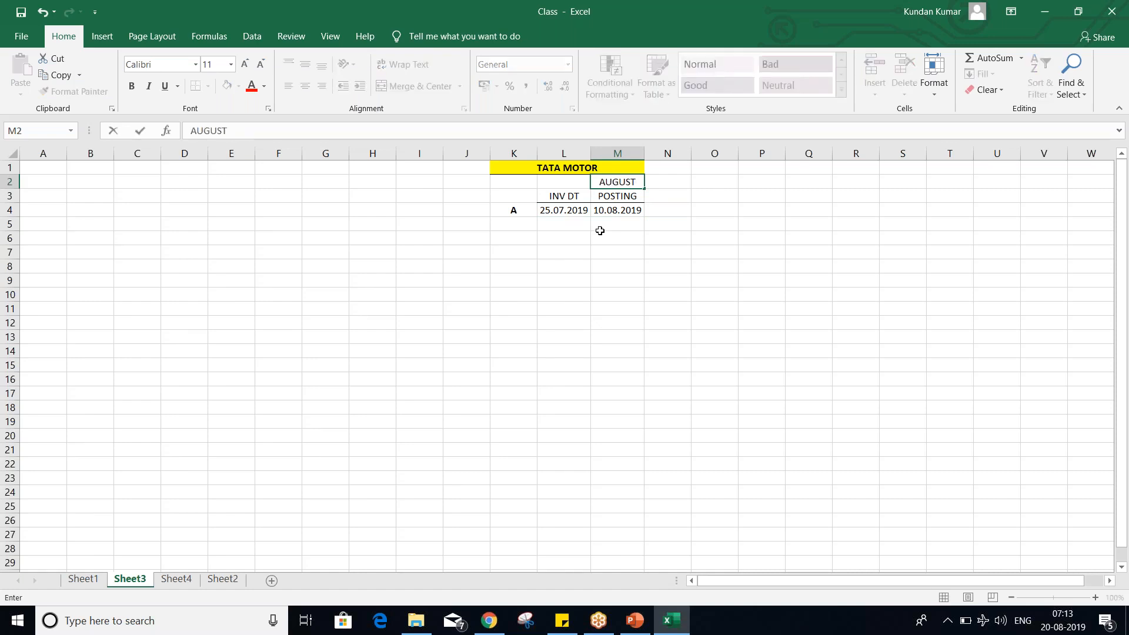
pyautogui.press('Return')
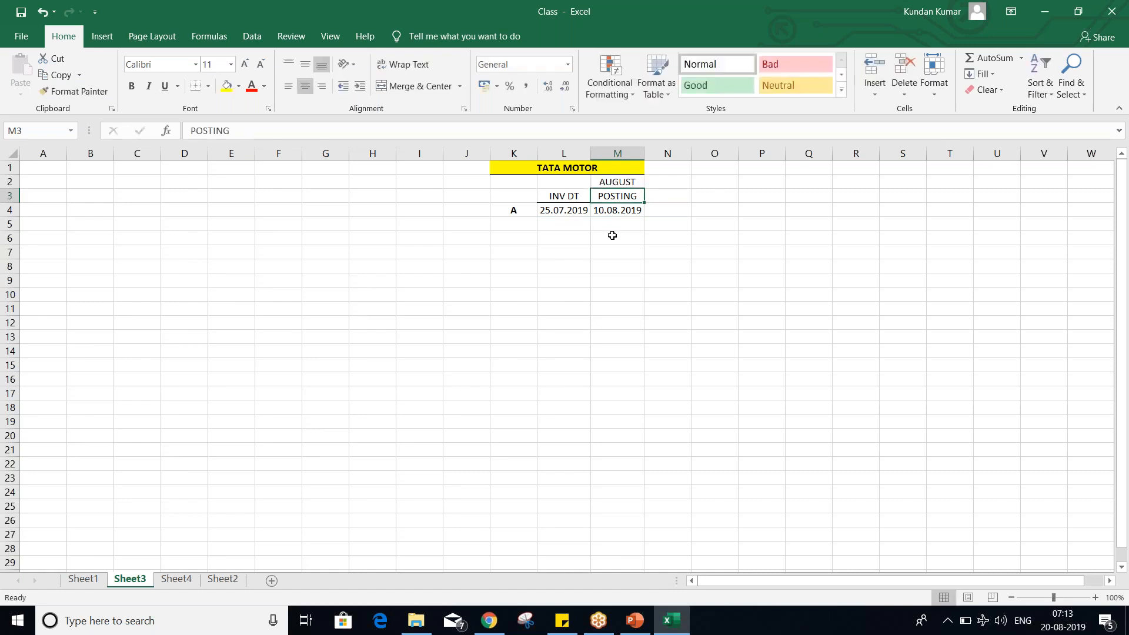
pyautogui.click(546, 187)
pyautogui.write('JULY')
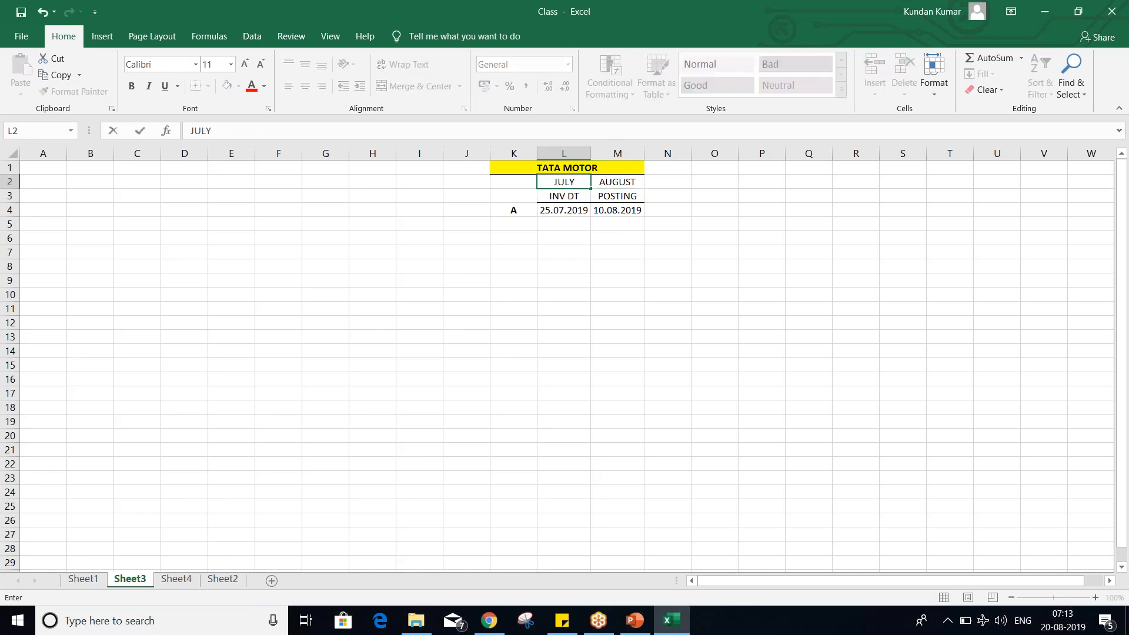
pyautogui.press('Return')
pyautogui.moveTo(553, 182); pyautogui.dragTo(618, 183)
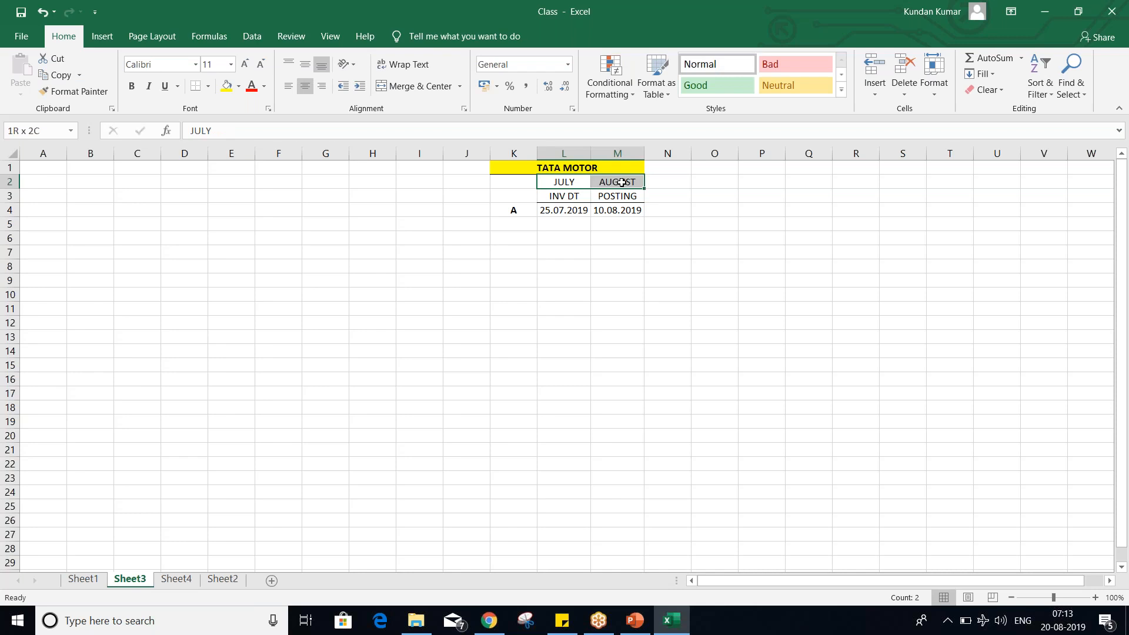
pyautogui.click(622, 319)
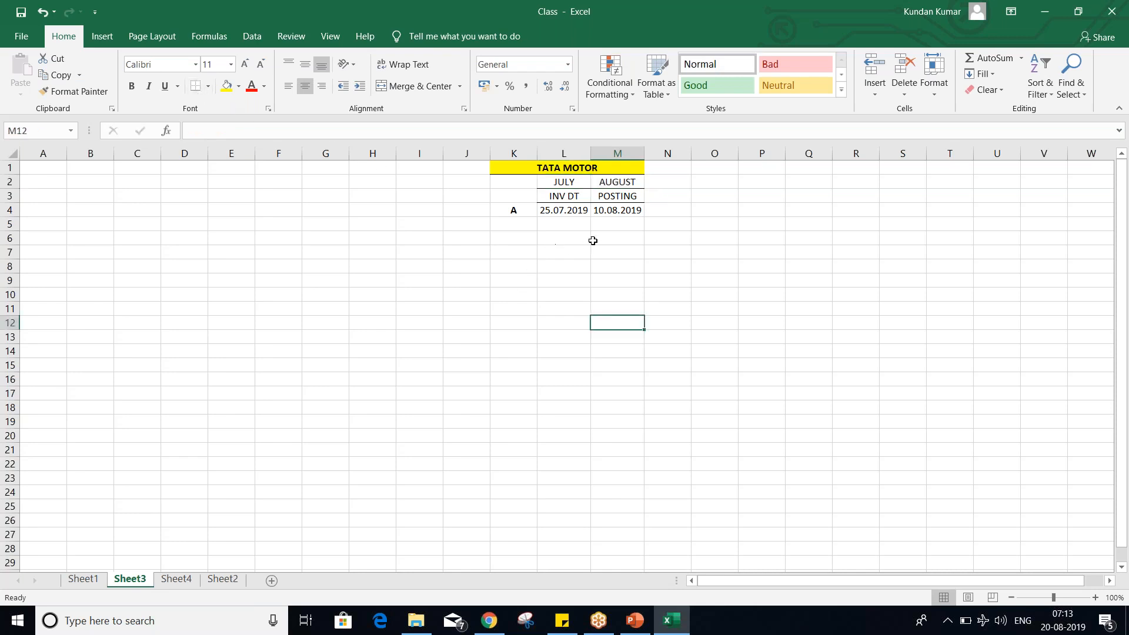
pyautogui.click(619, 181)
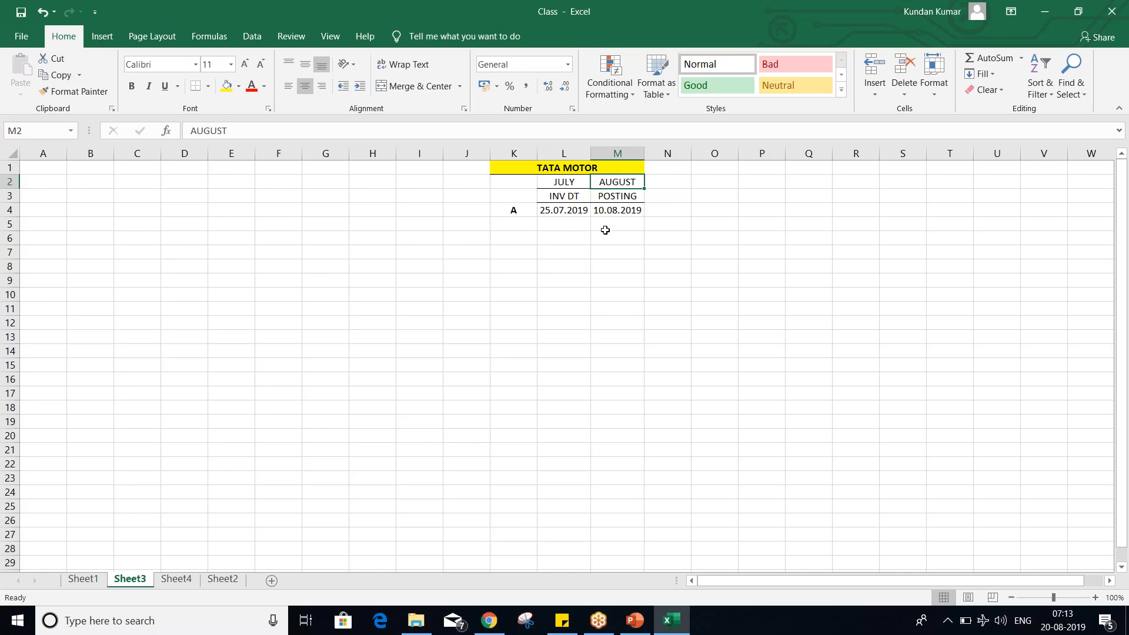
pyautogui.click(558, 183)
pyautogui.moveTo(560, 226); pyautogui.dragTo(561, 226)
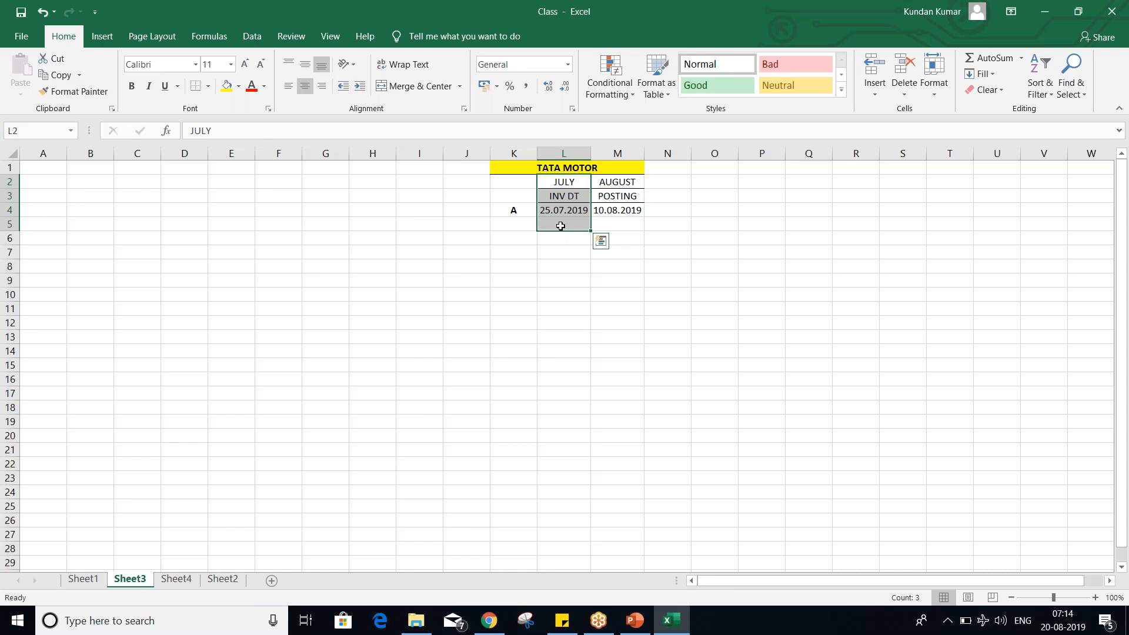
pyautogui.click(560, 226)
pyautogui.click(560, 183)
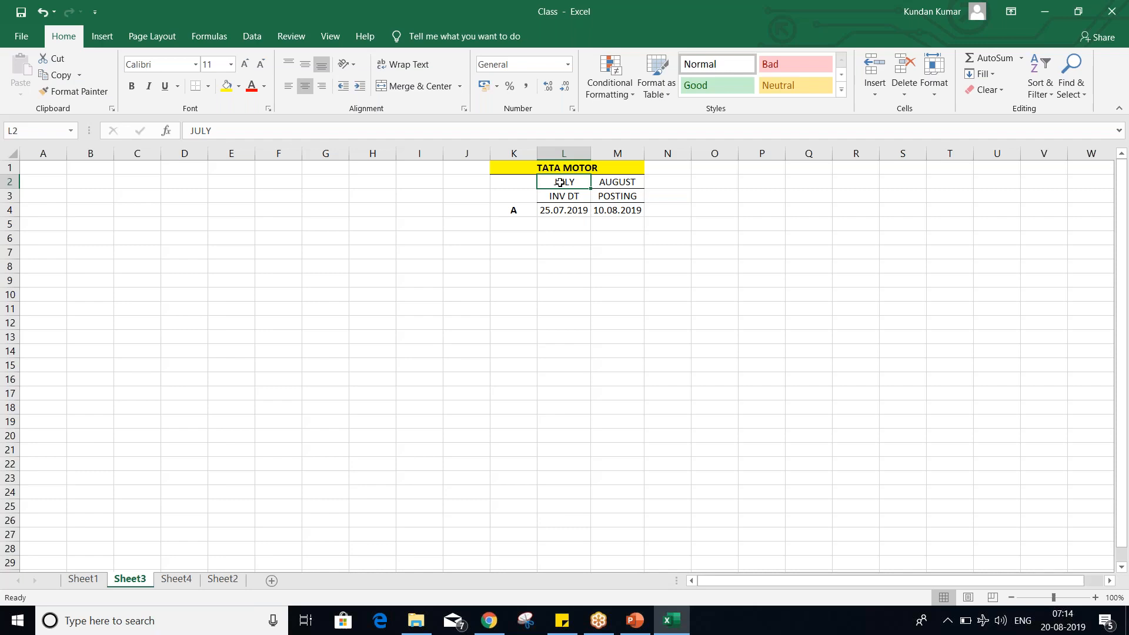
# Step: Enter the amount 1000 in cell L5 under the invoice date
pyautogui.click(559, 224)
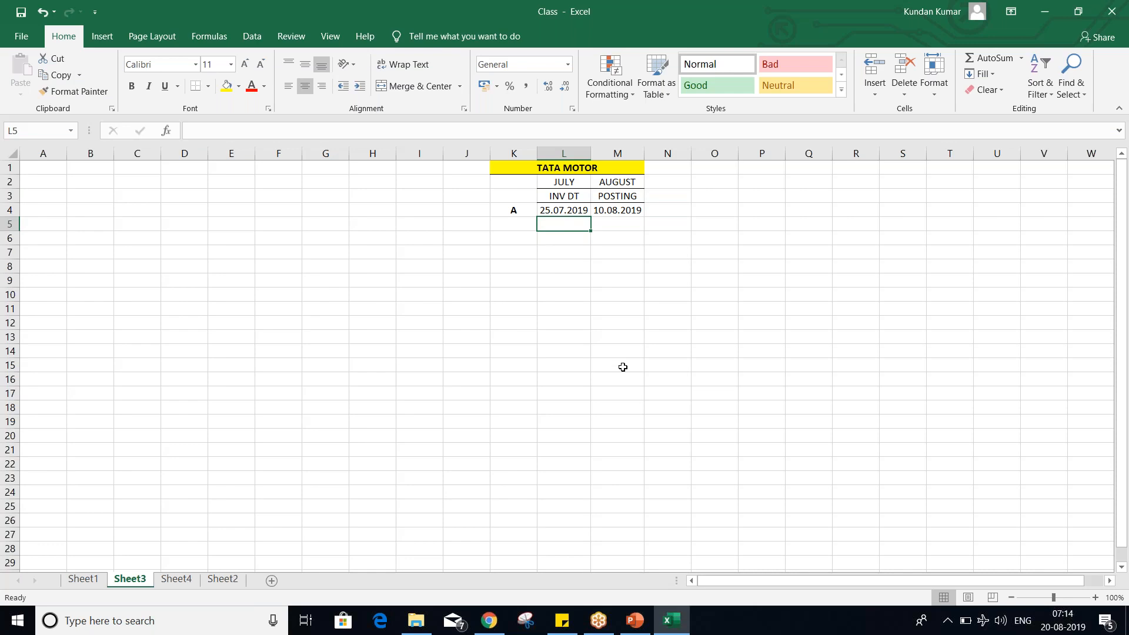
pyautogui.write('100')
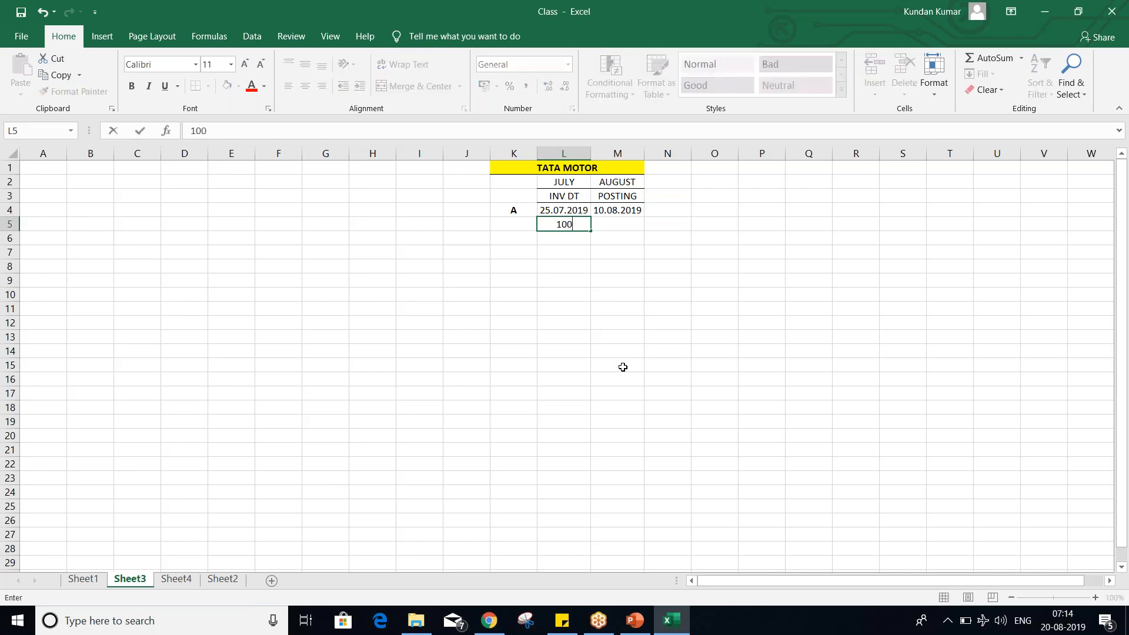
pyautogui.write('0')
# Step: Make the month labels and date-type headings in L2:M3 bold
pyautogui.moveTo(557, 187); pyautogui.dragTo(614, 196)
pyautogui.hotkey('ctrl', 'b')
pyautogui.click(620, 281)
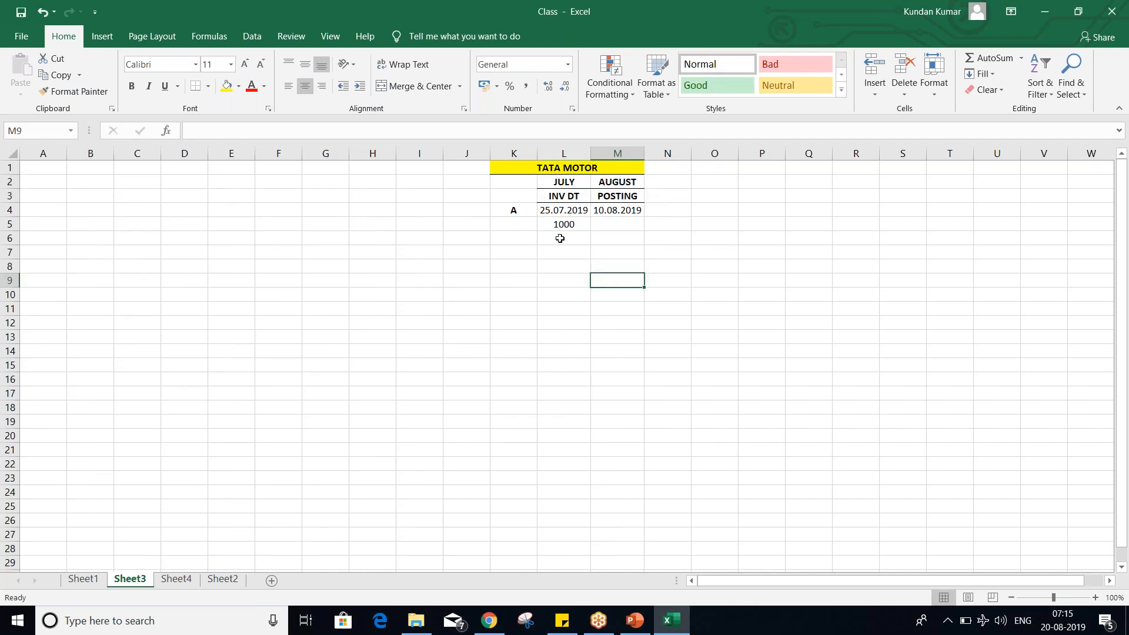
# Step: Add a bottom border to the two date cells L4:M4
pyautogui.moveTo(547, 211); pyautogui.dragTo(622, 210)
pyautogui.click(612, 263)
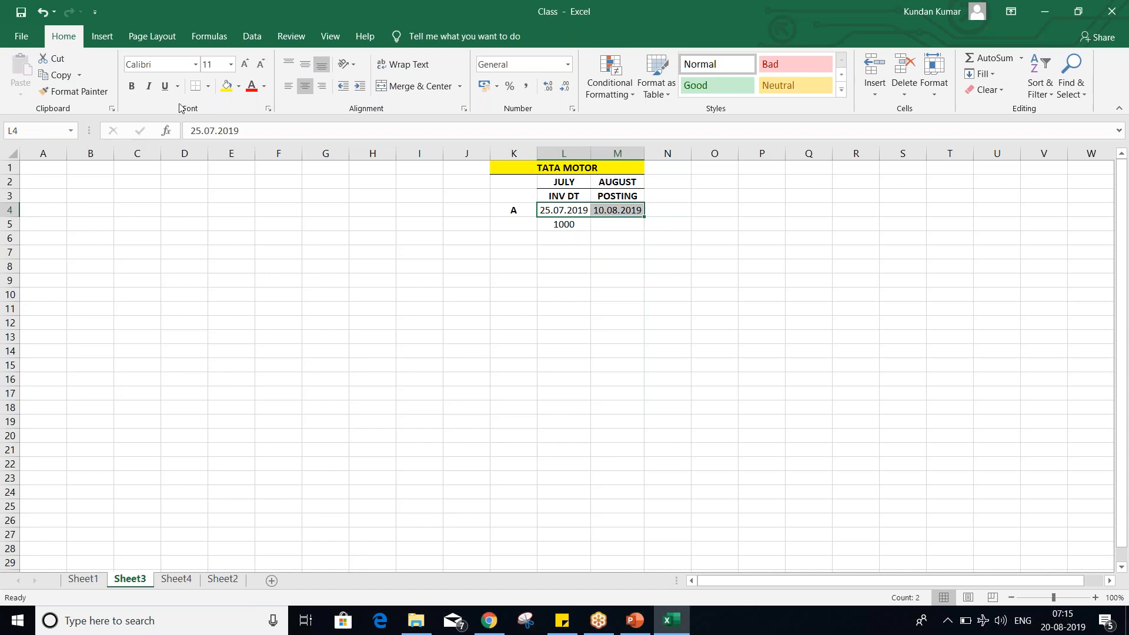
pyautogui.click(574, 340)
# Step: Label the amount row with INV. in cell K5
pyautogui.click(564, 227)
pyautogui.click(611, 226)
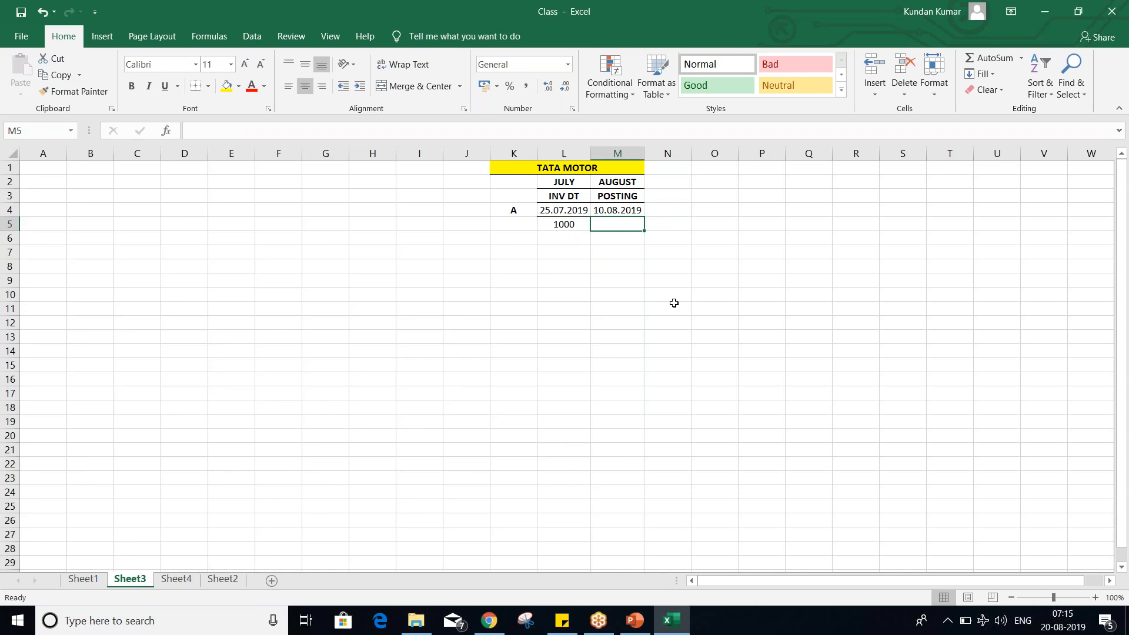
pyautogui.click(515, 226)
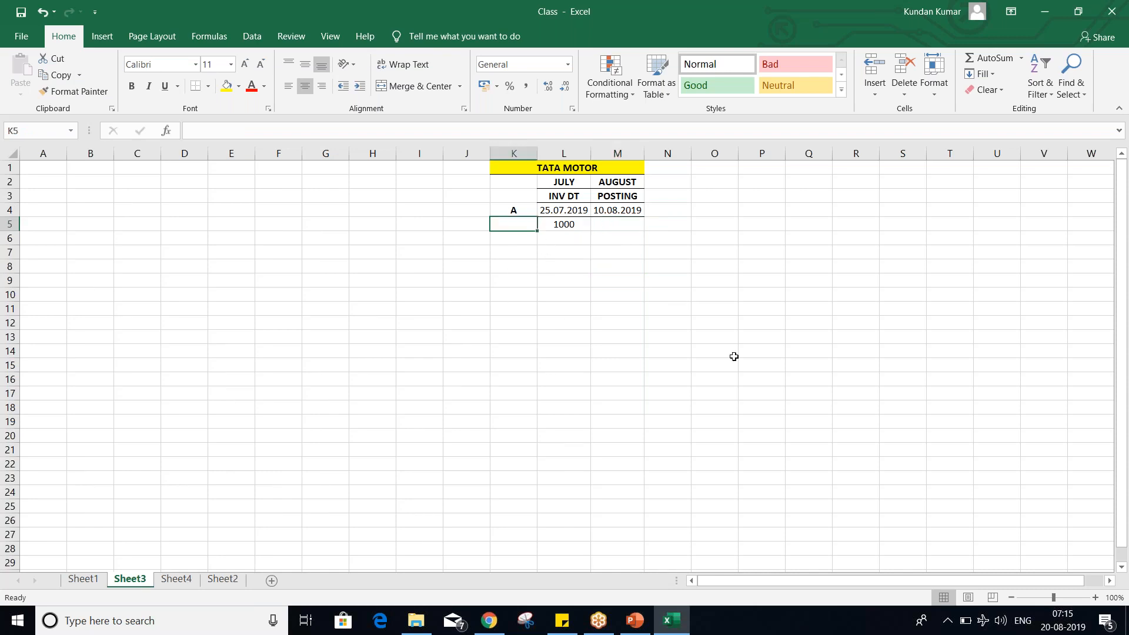
pyautogui.write('INV.')
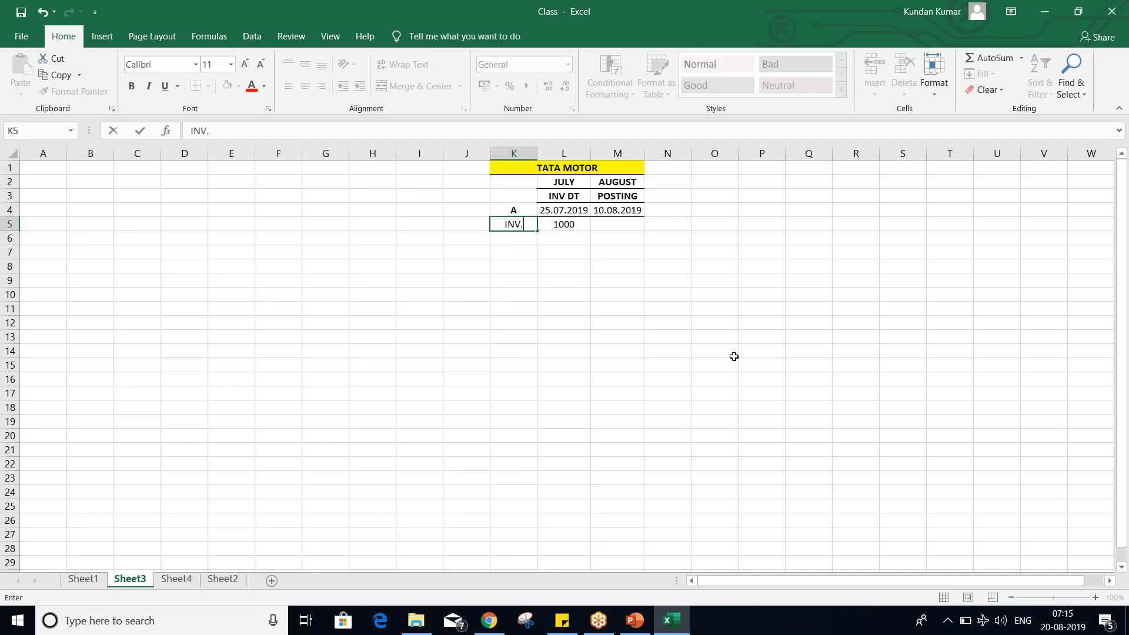
pyautogui.press('Return')
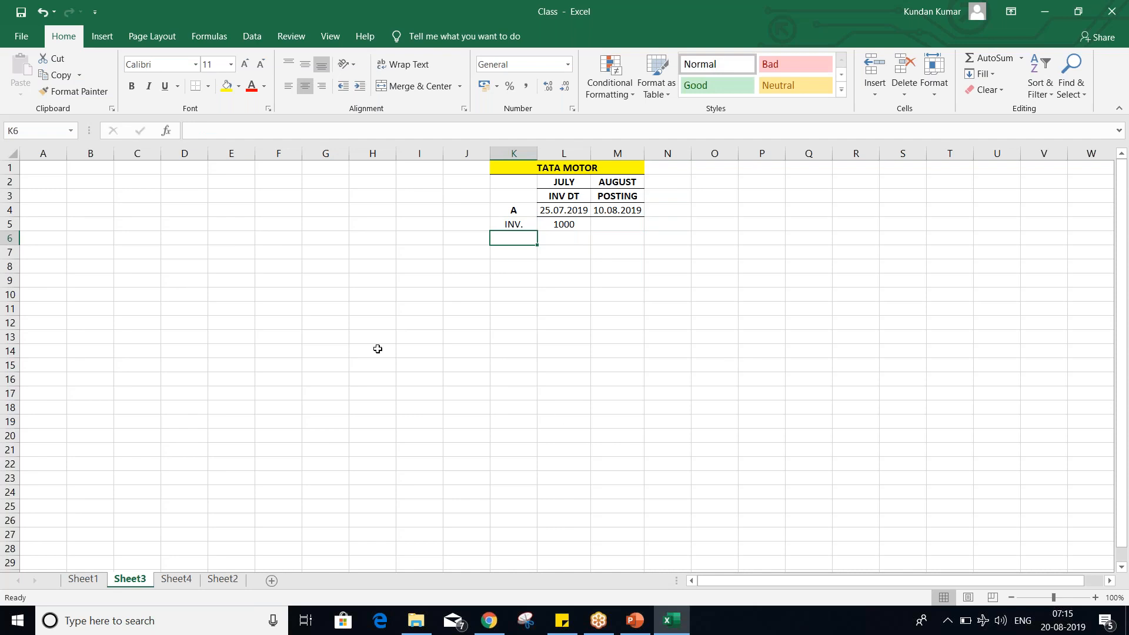
# Step: Add a TDS row with the label in K6 and the amount 100 in L6
pyautogui.write('TDS')
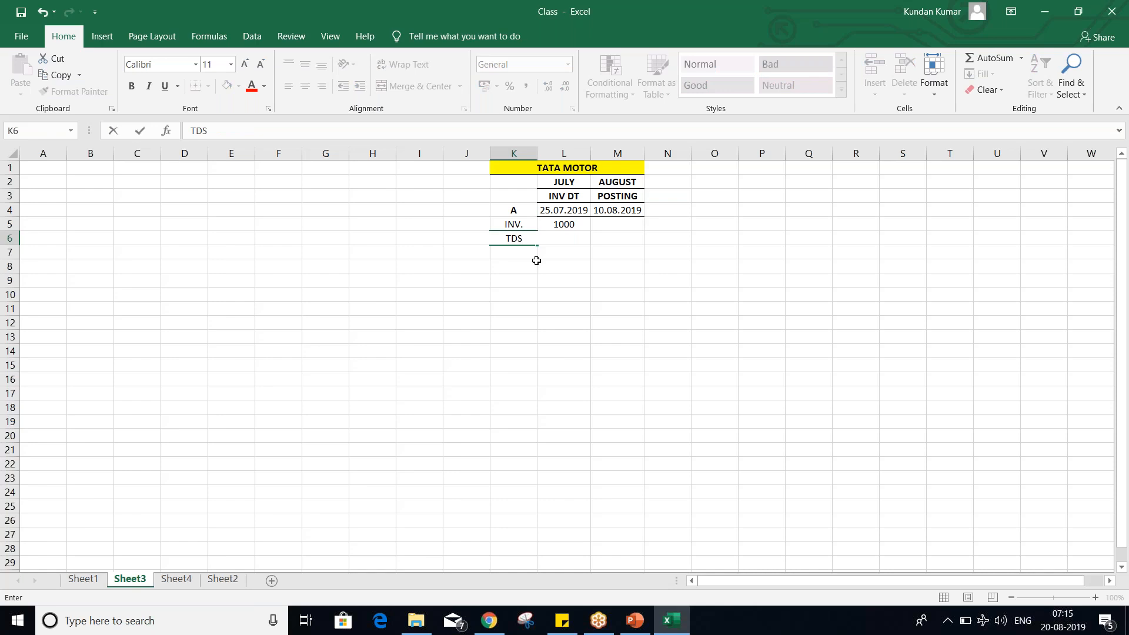
pyautogui.press('Tab')
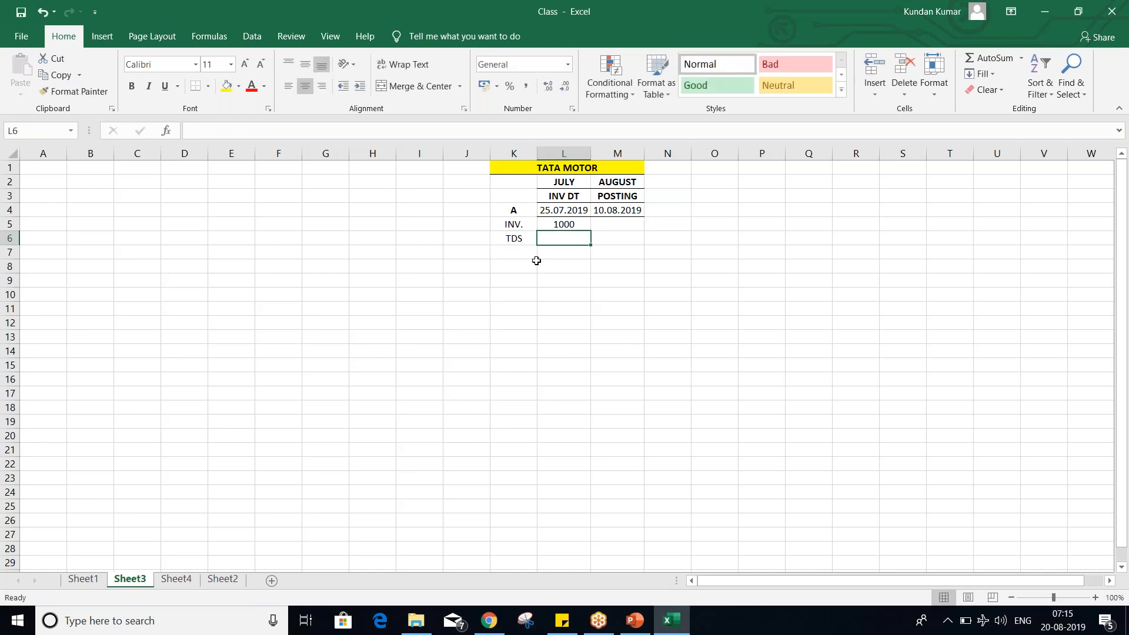
pyautogui.write('100')
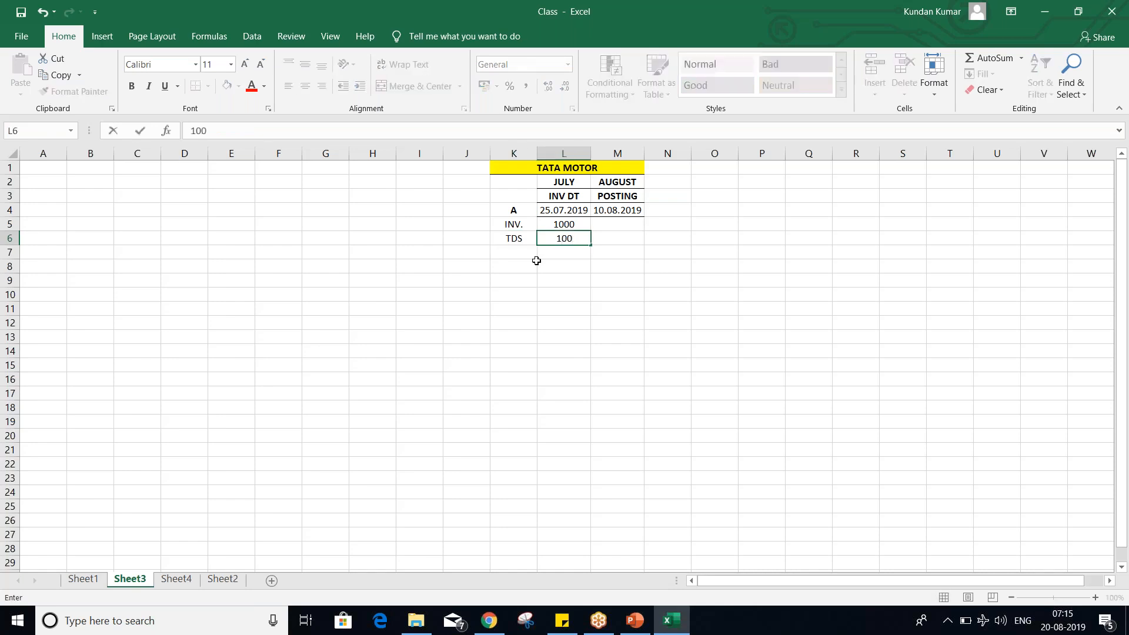
pyautogui.press('Return')
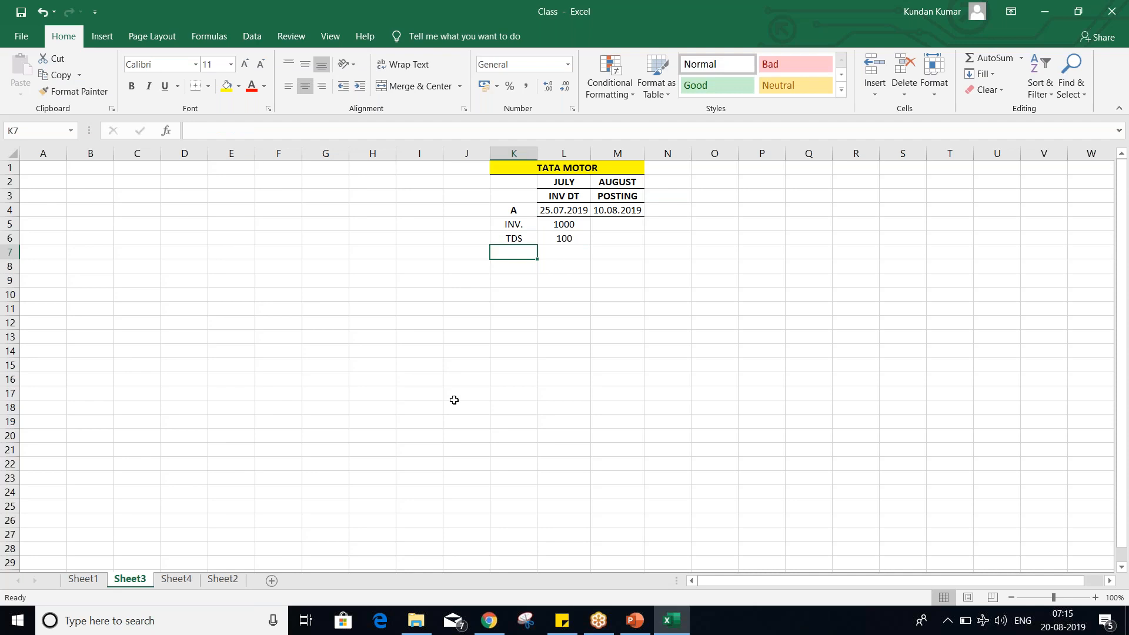
# Step: Review the invoice amount in L5 against the TDS amount in L6
pyautogui.click(561, 223)
pyautogui.click(564, 242)
pyautogui.click(560, 225)
pyautogui.click(564, 241)
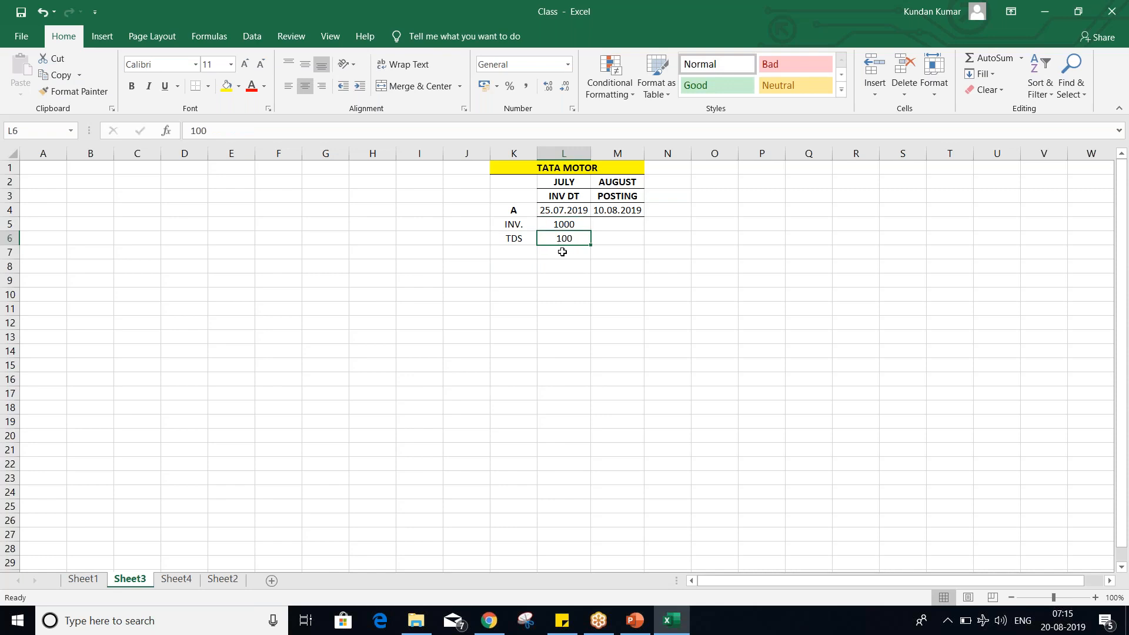
pyautogui.click(562, 253)
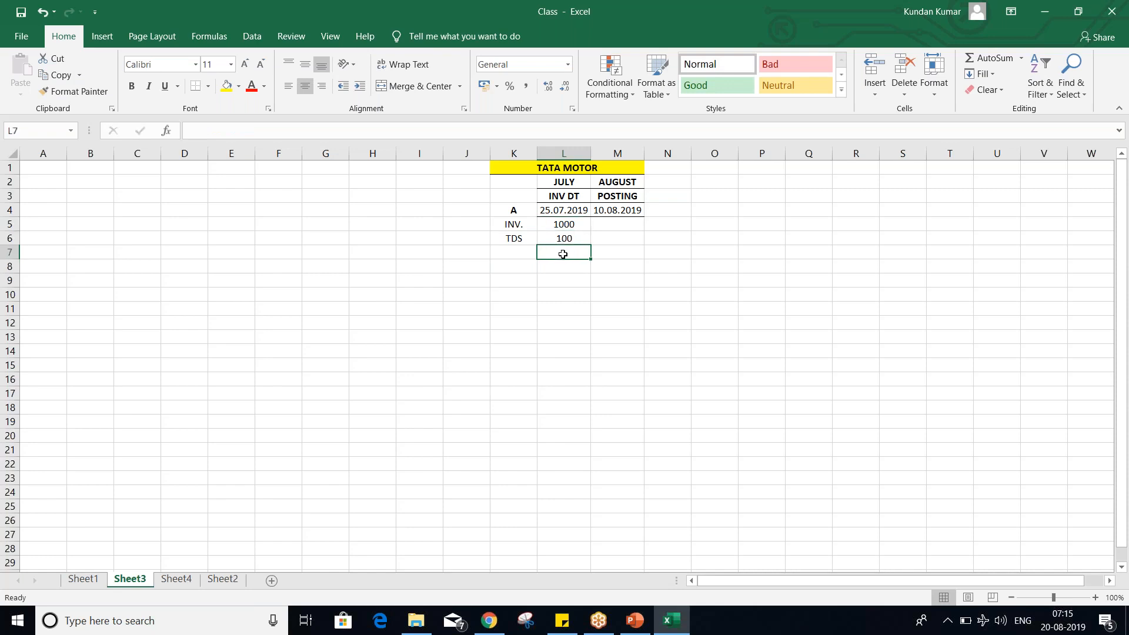
pyautogui.click(555, 225)
pyautogui.click(572, 238)
pyautogui.click(559, 226)
pyautogui.click(512, 242)
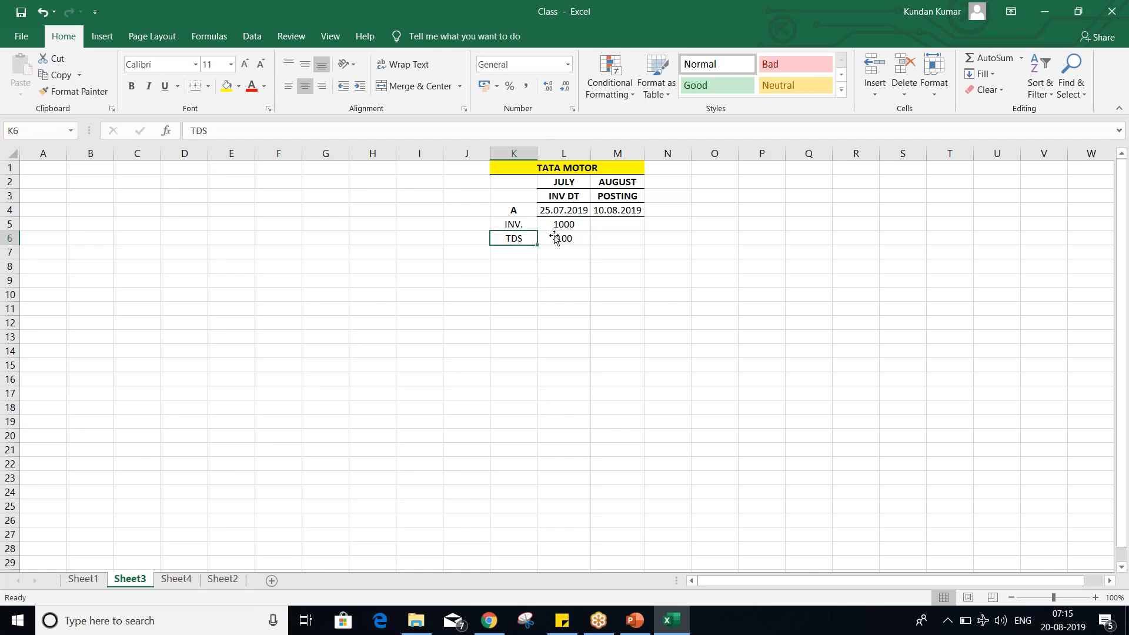
pyautogui.click(565, 239)
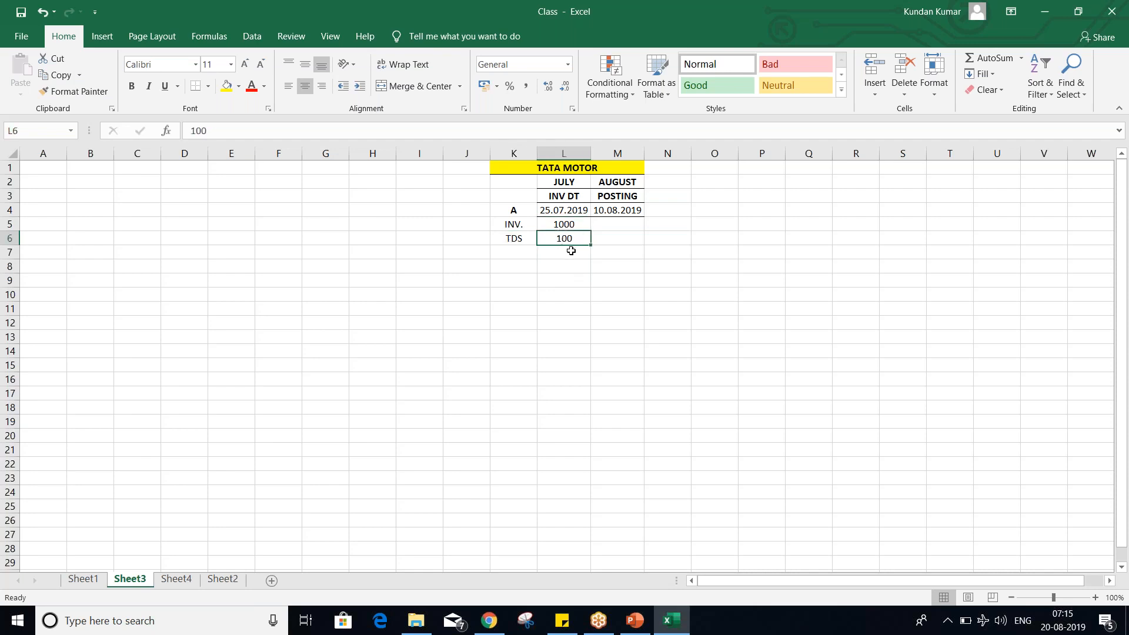
# Step: Enter the label TOATAL PY. in cell K8, leaving row 7 blank below the TDS row
pyautogui.click(515, 252)
pyautogui.click(521, 267)
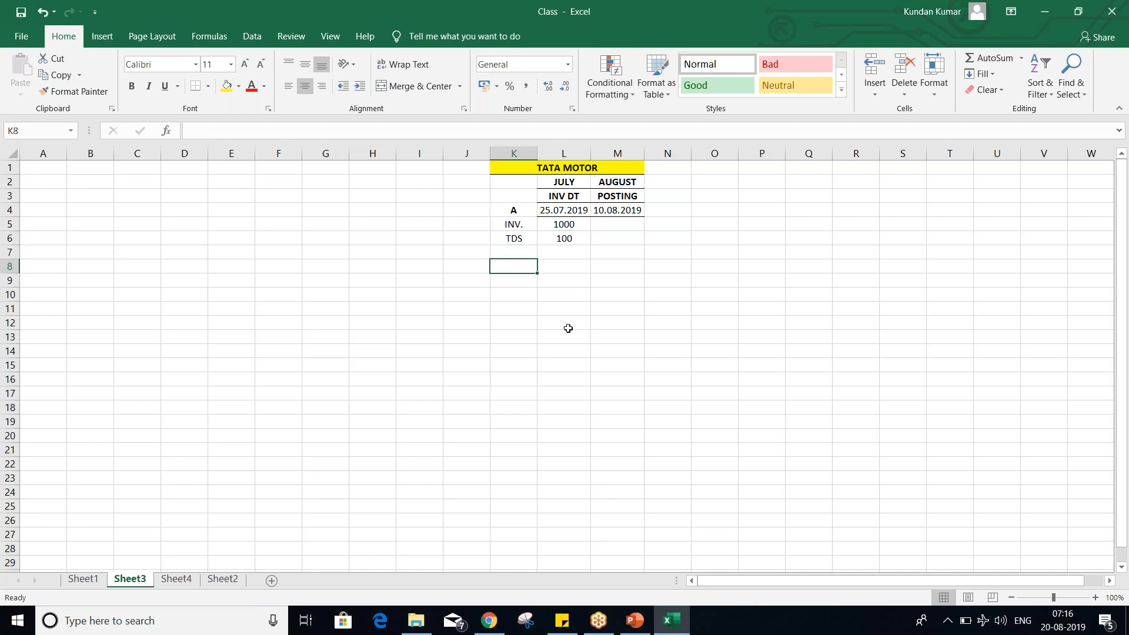
pyautogui.write('TT')
pyautogui.press('BackSpace')
pyautogui.write('OAT')
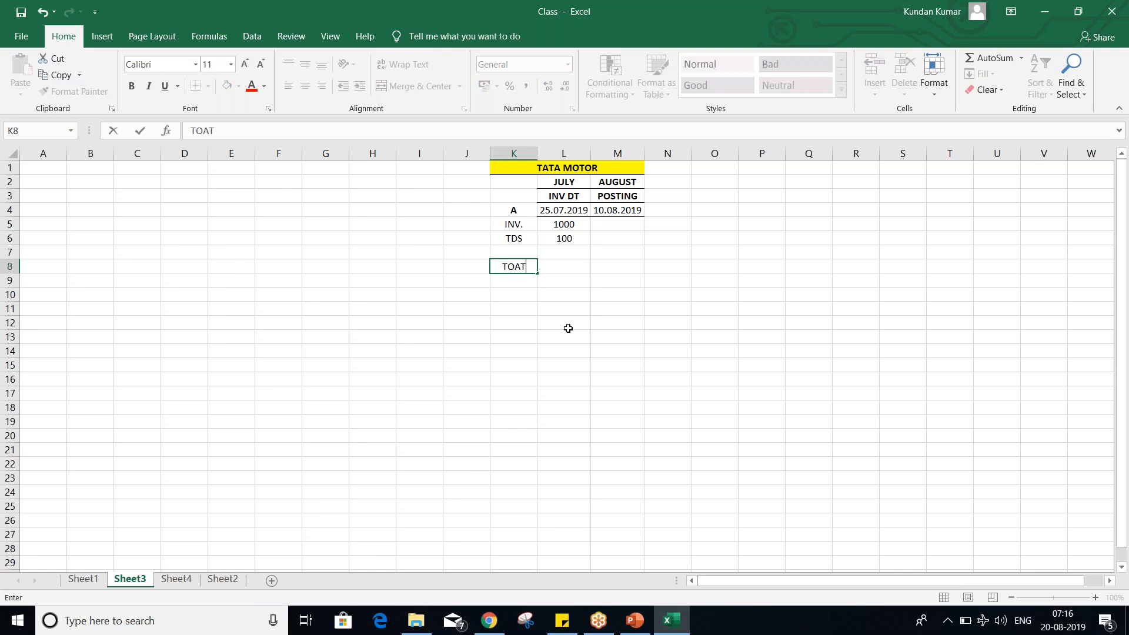
pyautogui.write('AL PY.')
# Step: Enter the total payable amount 900 in cell L8
pyautogui.click(576, 272)
pyautogui.click(553, 235)
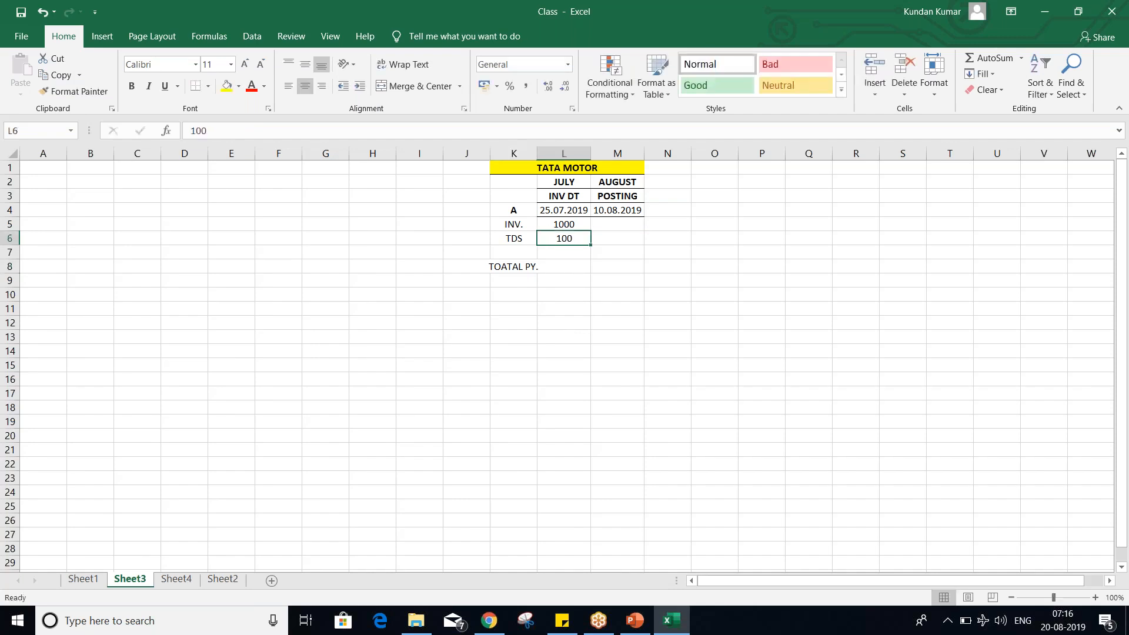
pyautogui.click(567, 266)
pyautogui.write('900')
pyautogui.press('Return')
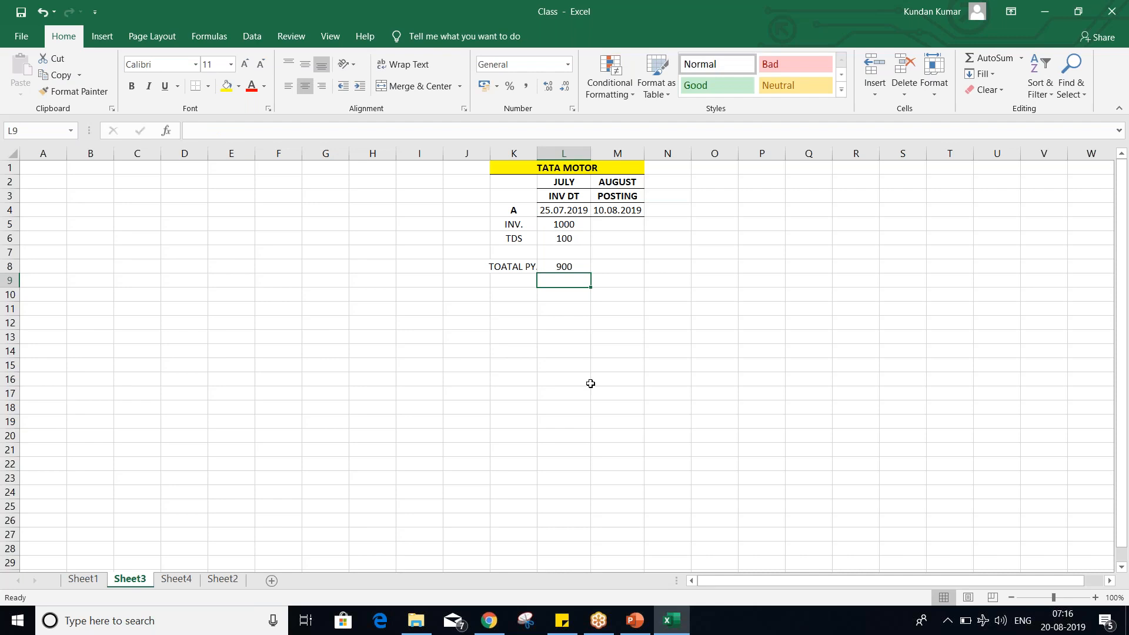
# Step: Fill the A entry in cell K4 with yellow
pyautogui.click(578, 266)
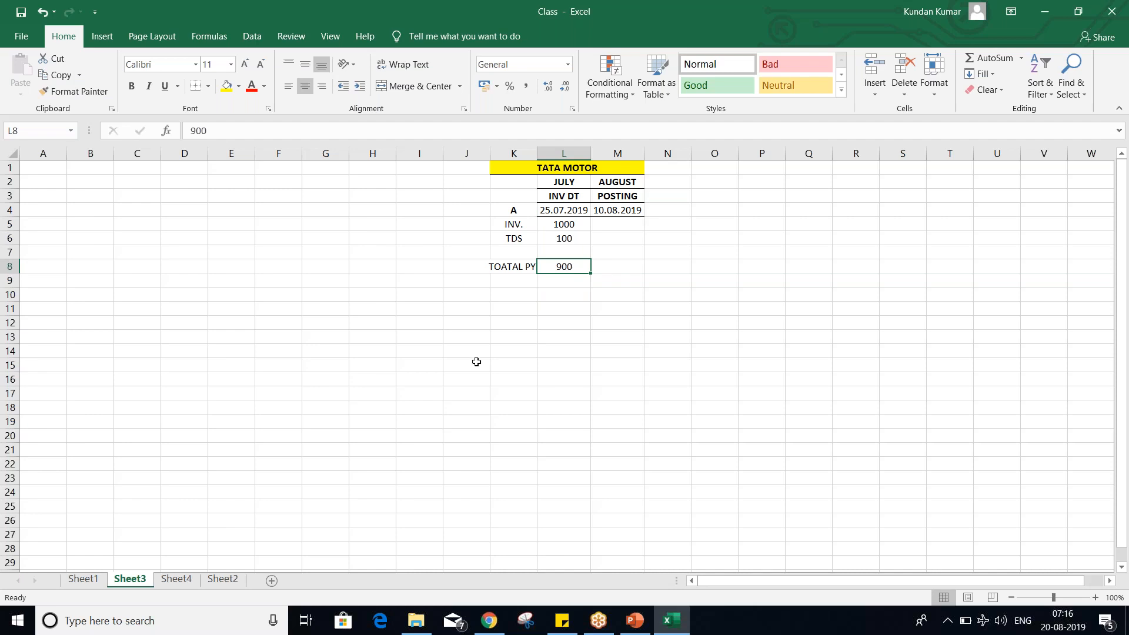
pyautogui.click(509, 206)
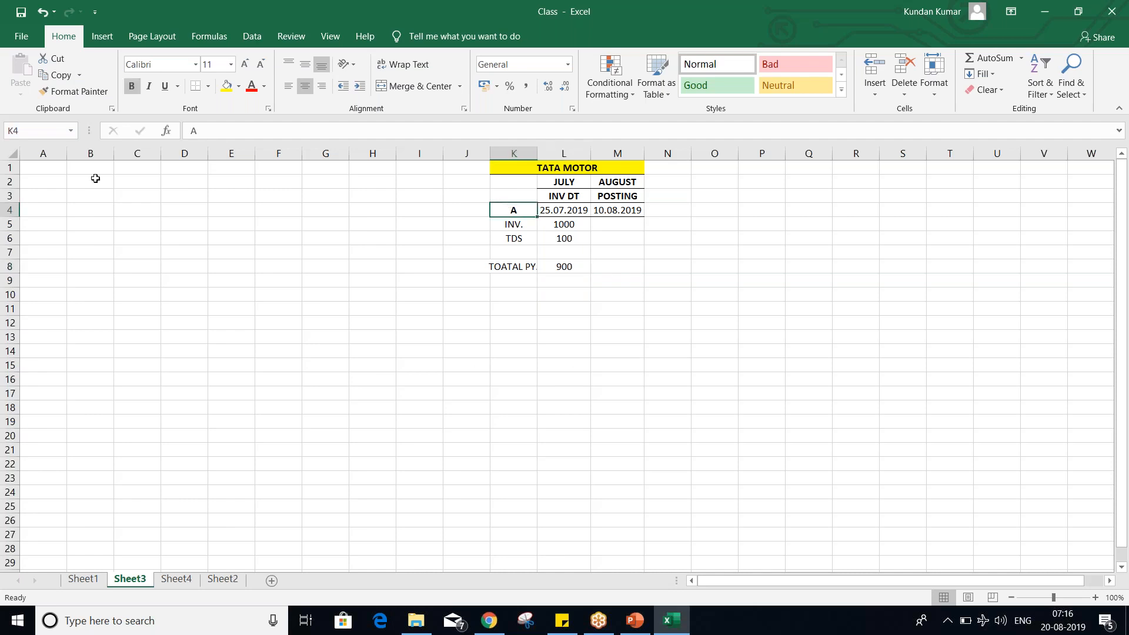
pyautogui.click(231, 88)
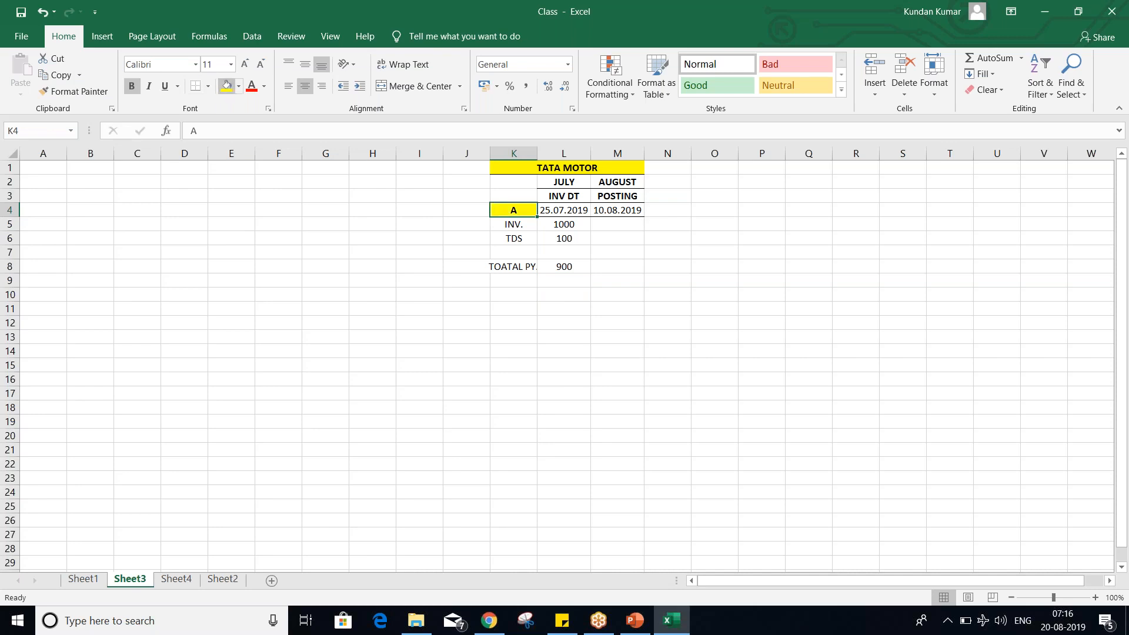
pyautogui.click(336, 326)
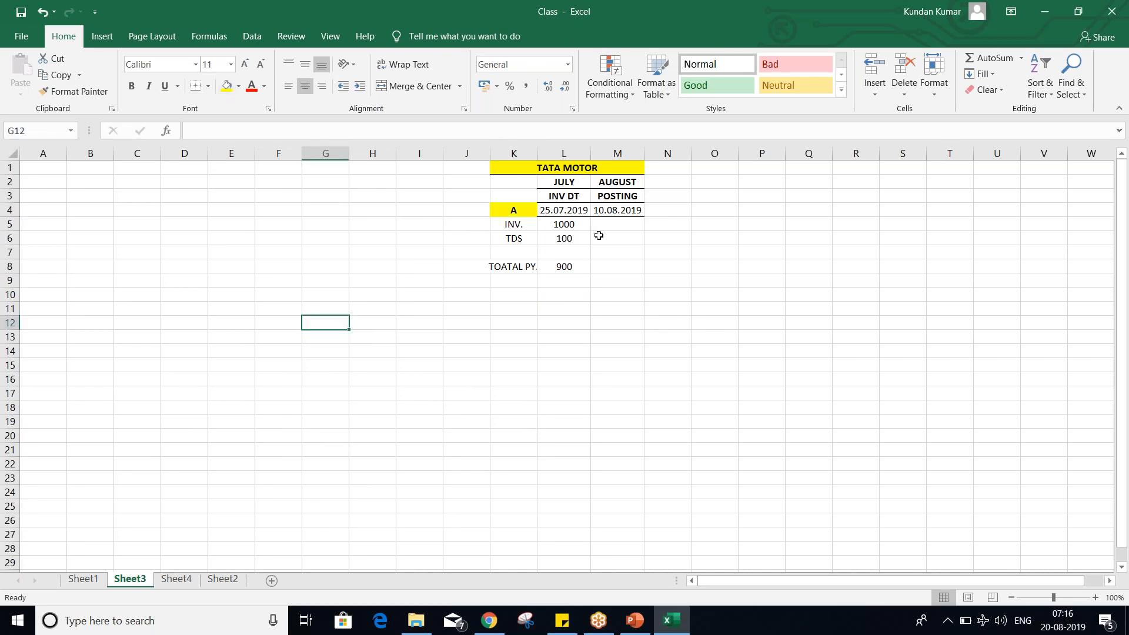
# Step: Extend the invoice amount in cell L5 to read 1000 + 100
pyautogui.click(629, 207)
pyautogui.click(560, 207)
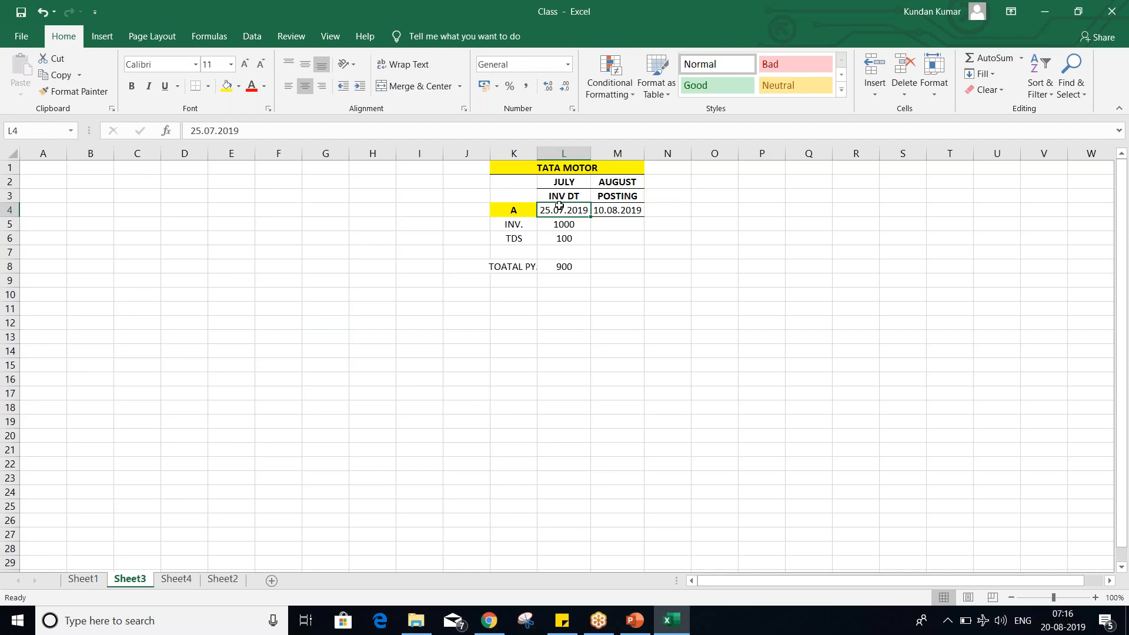
pyautogui.click(569, 224)
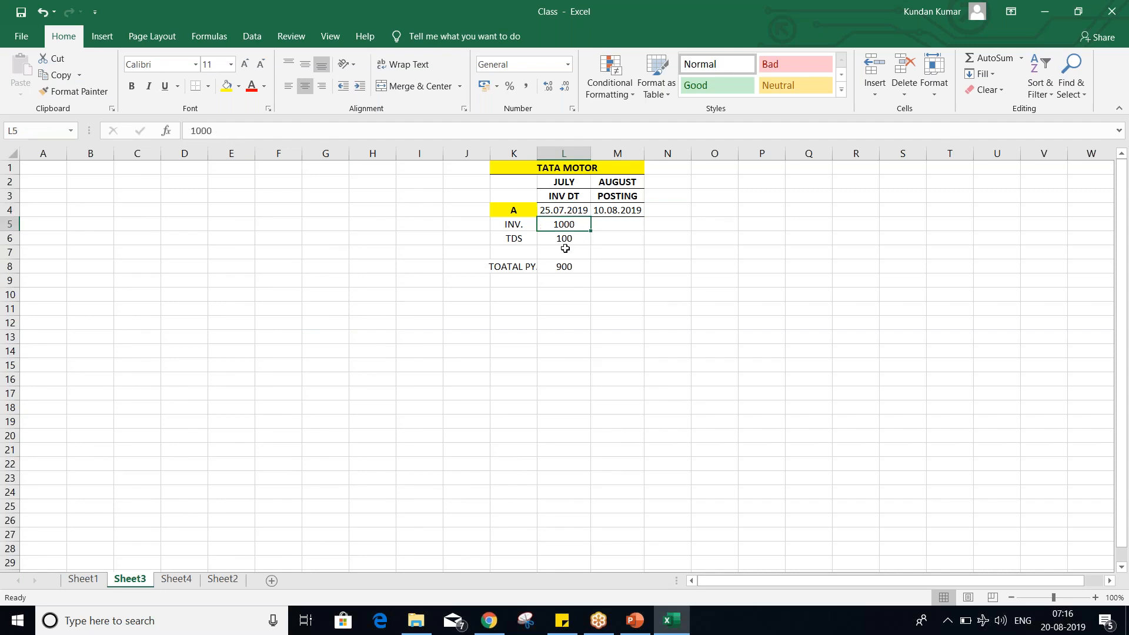
pyautogui.click(265, 131)
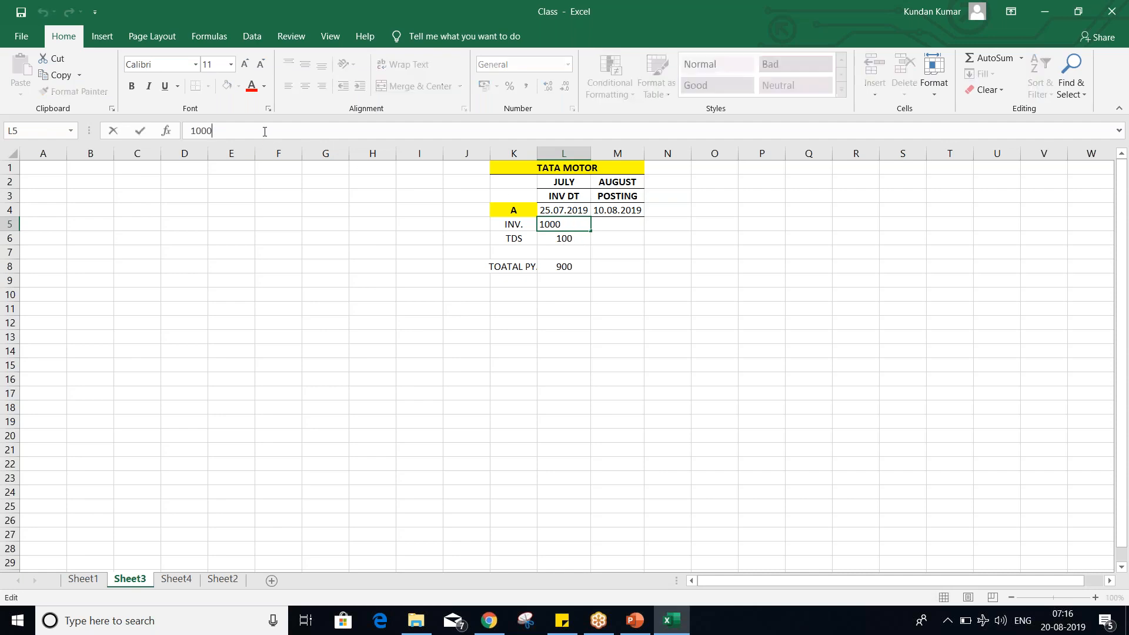
pyautogui.write('+ 100')
pyautogui.press('Return')
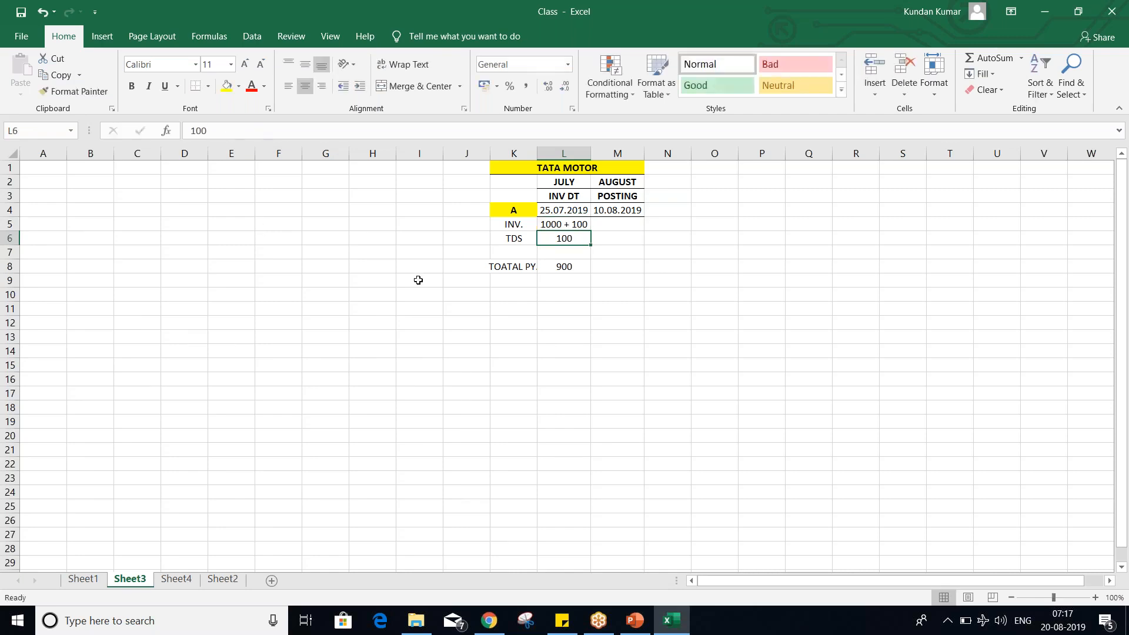
# Step: Change the TDS amount in cell L6 to 110
pyautogui.click(563, 223)
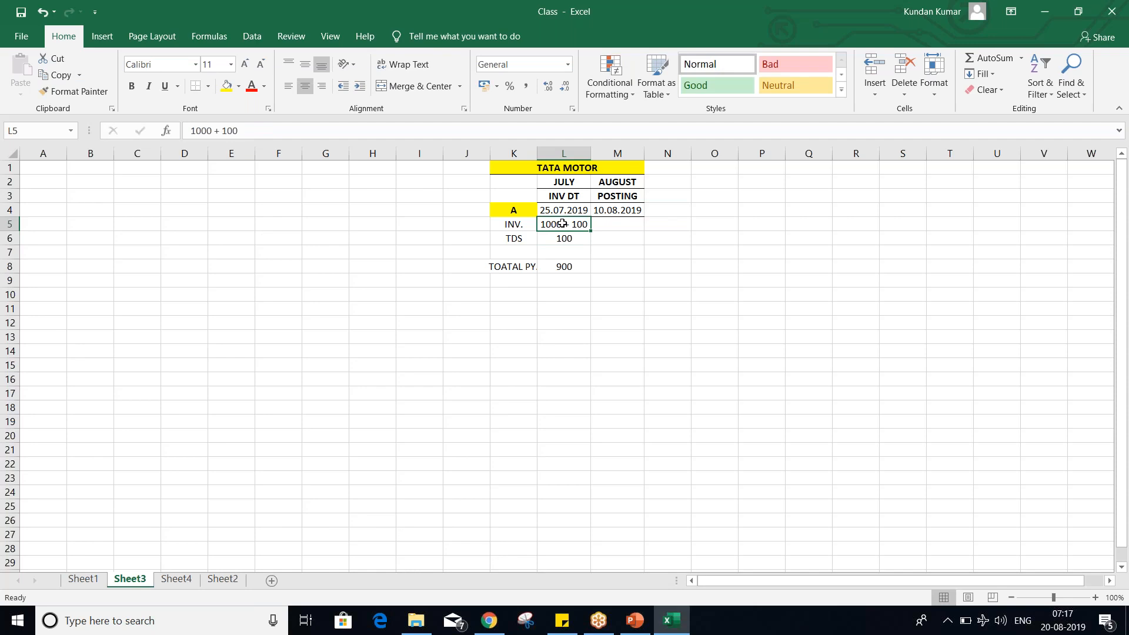
pyautogui.click(568, 239)
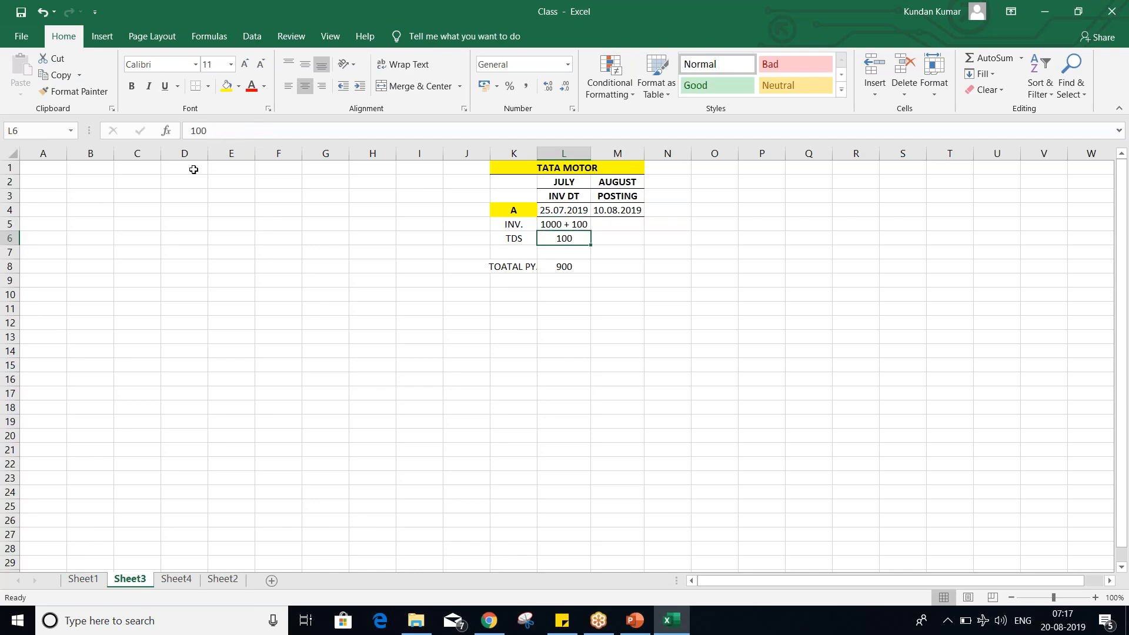
pyautogui.click(249, 128)
pyautogui.press('BackSpace')
pyautogui.press('BackSpace')
pyautogui.write('10')
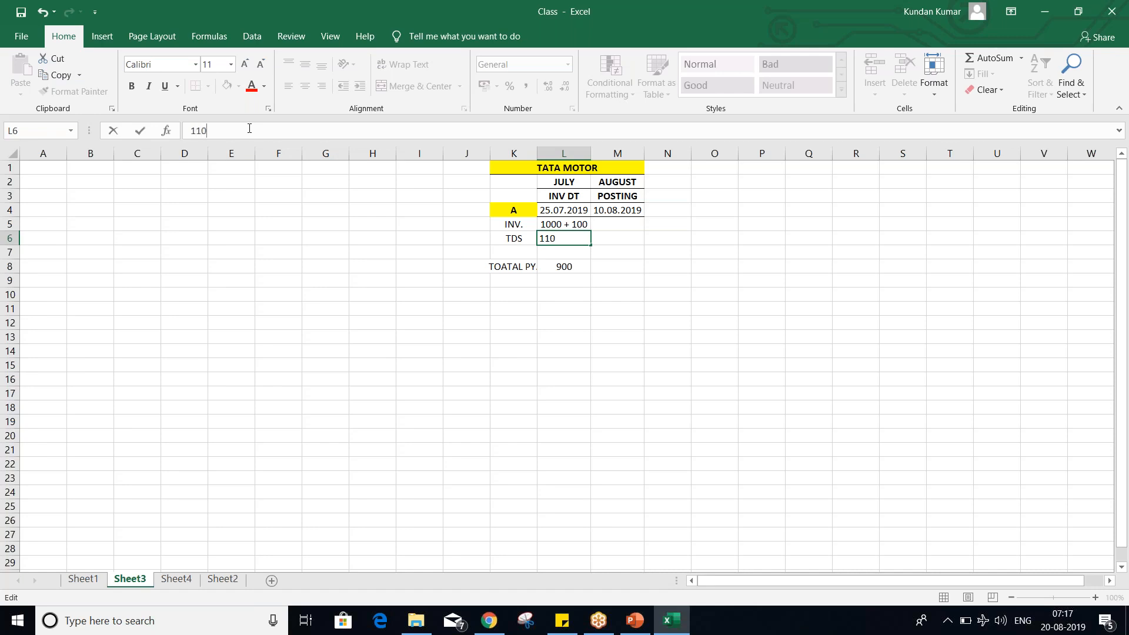
pyautogui.press('Return')
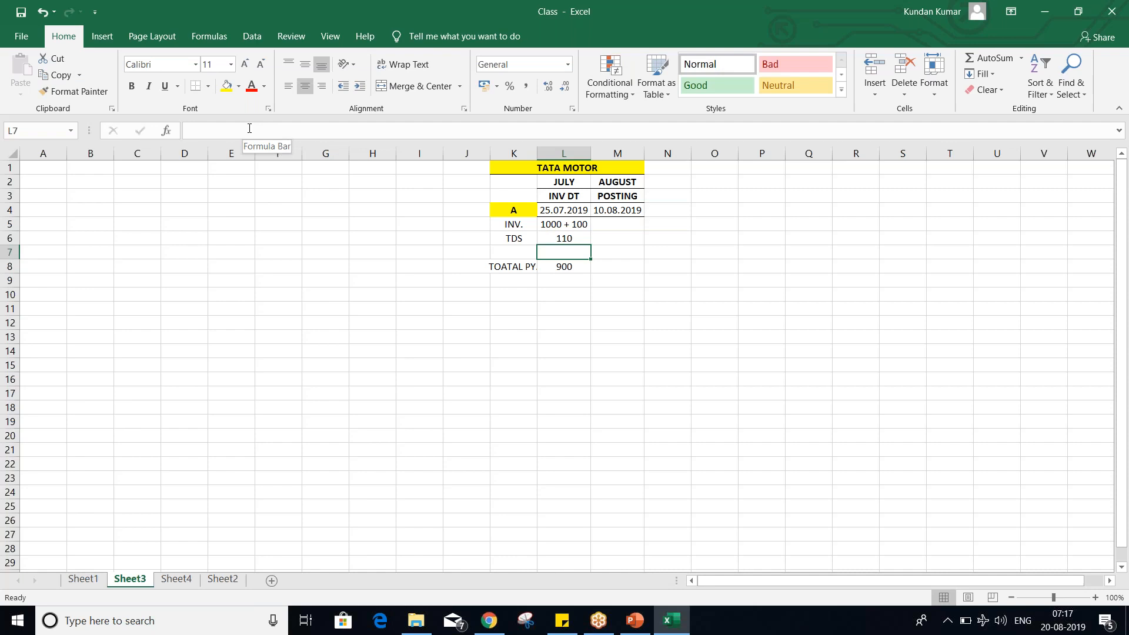
pyautogui.click(575, 224)
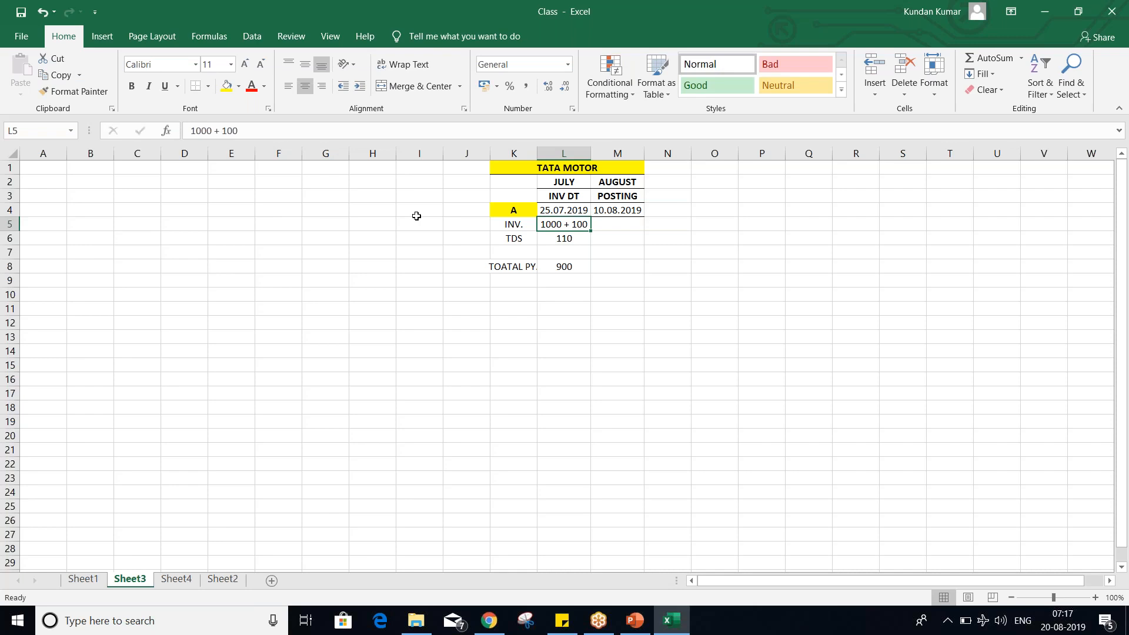
pyautogui.click(548, 240)
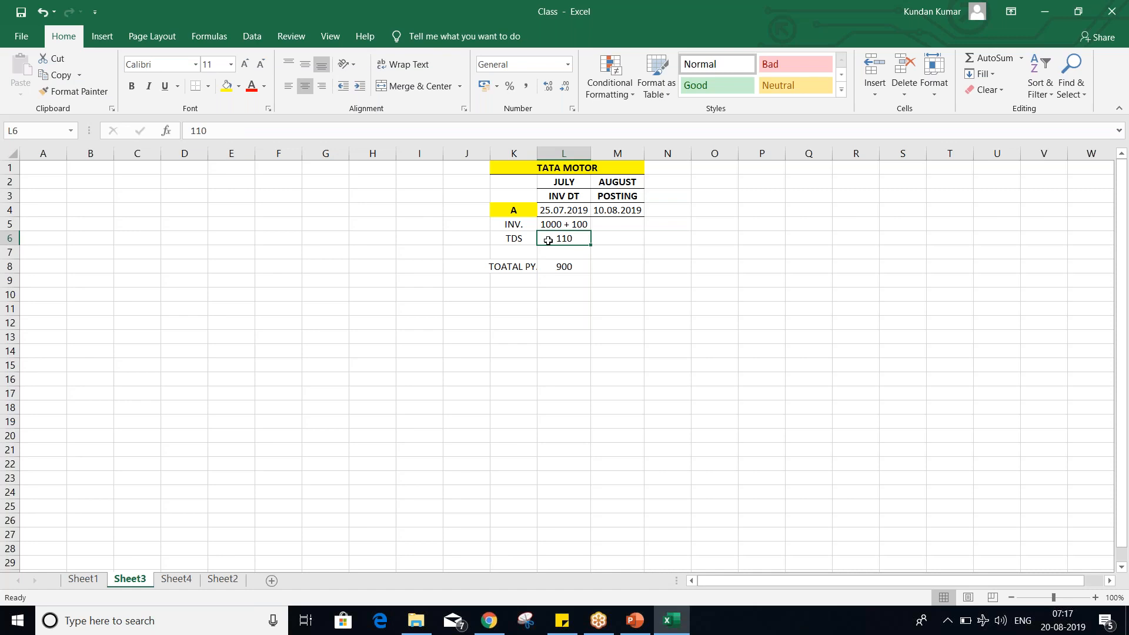
pyautogui.click(554, 267)
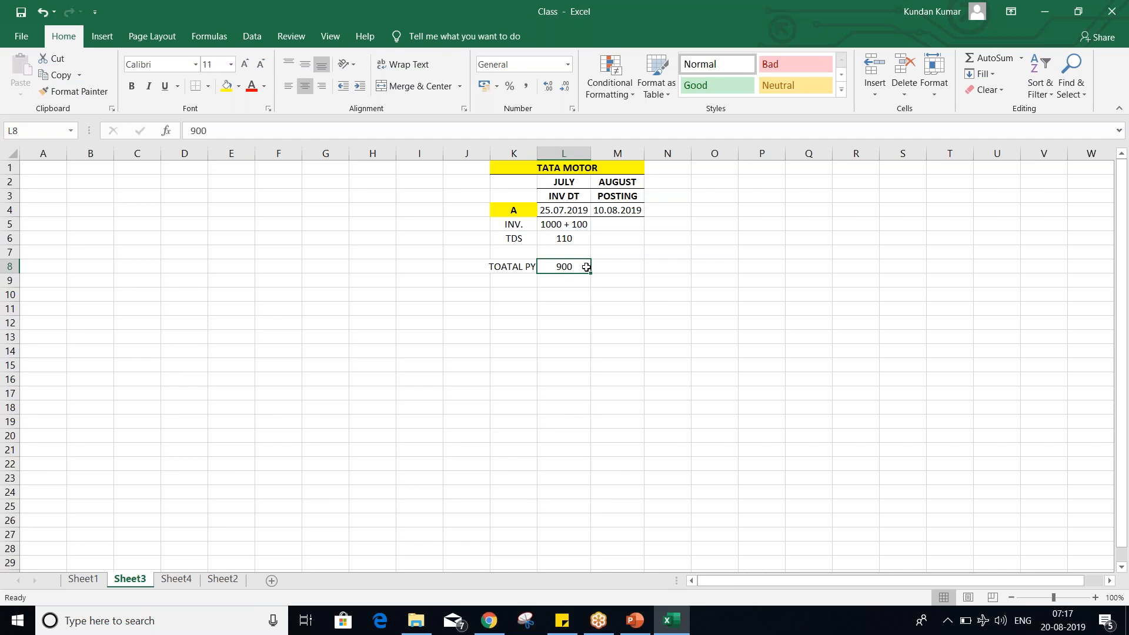
# Step: Change the total payable amount in cell L8 to 990
pyautogui.write('990')
pyautogui.press('Return')
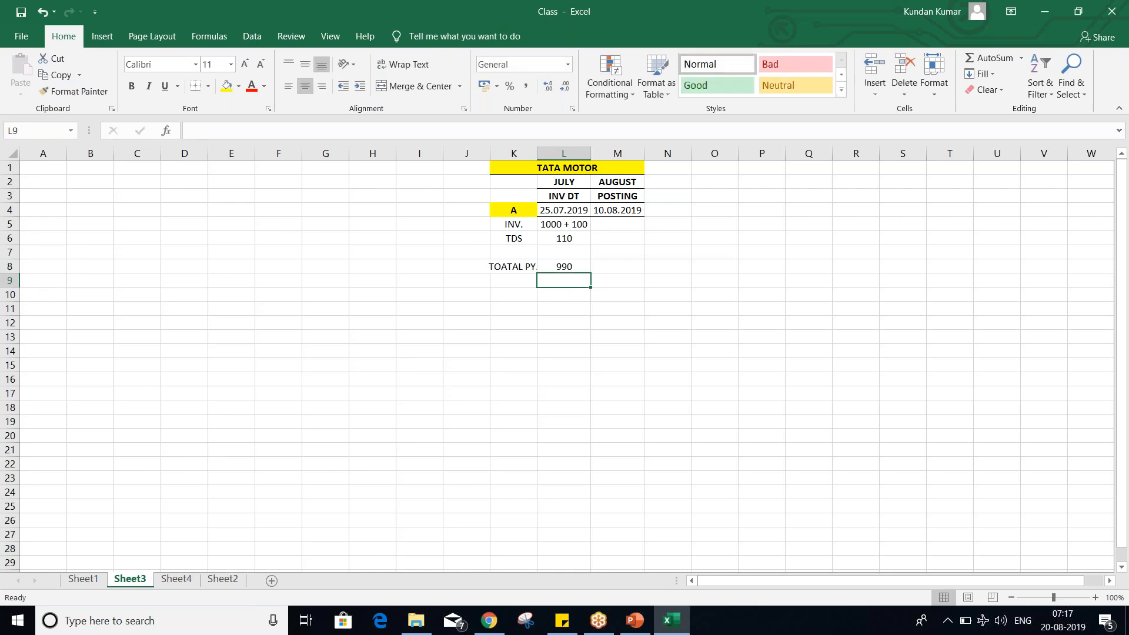
pyautogui.click(571, 266)
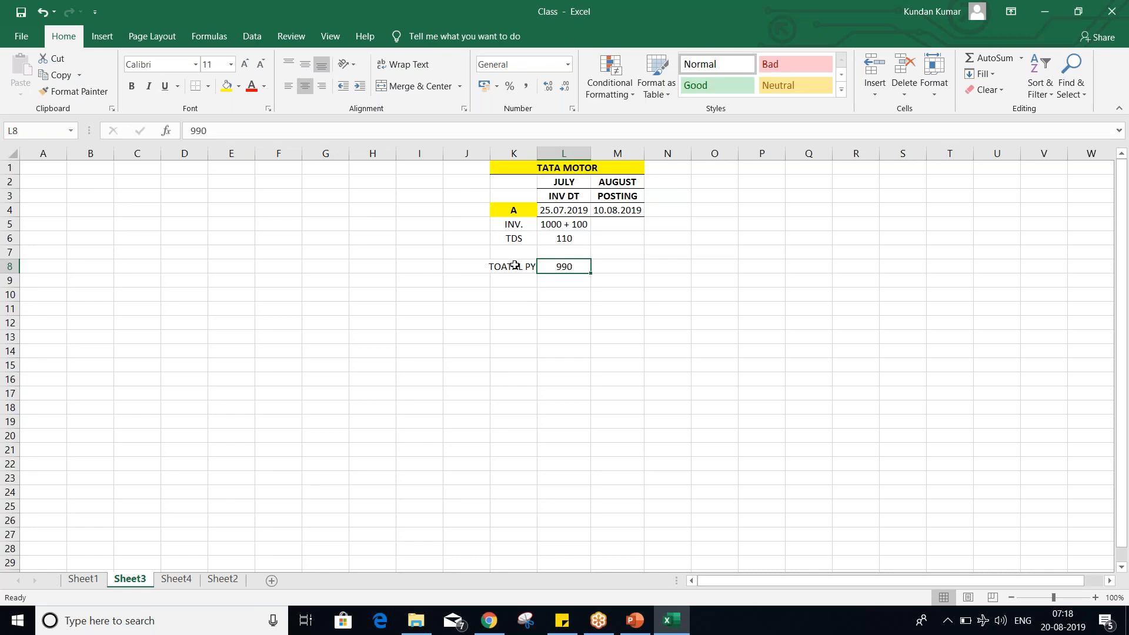
pyautogui.click(572, 238)
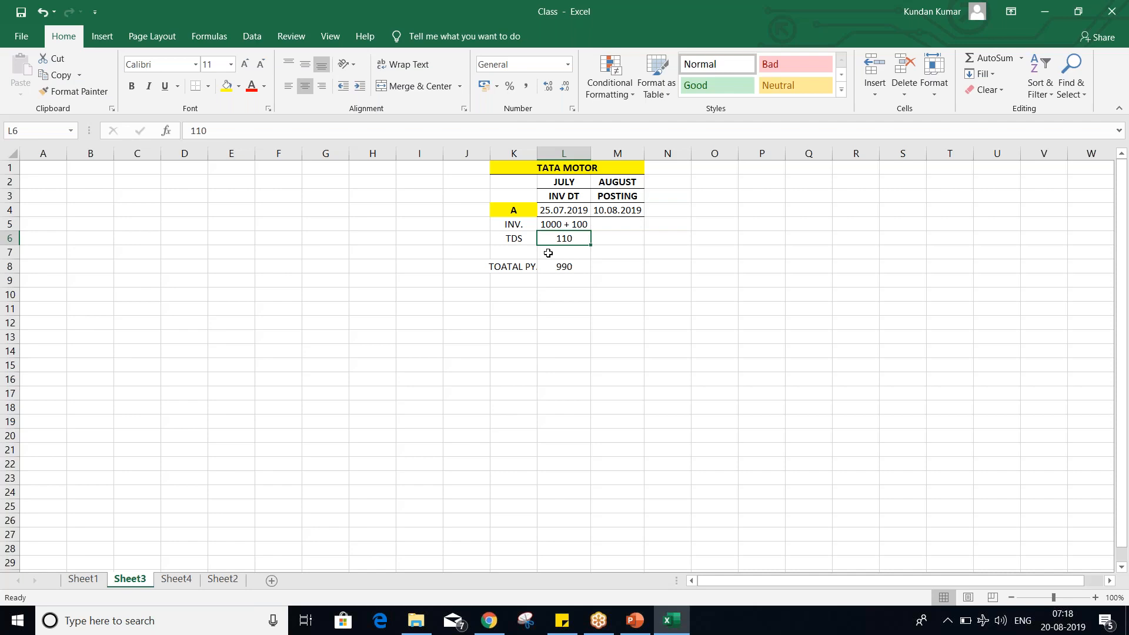
pyautogui.click(636, 181)
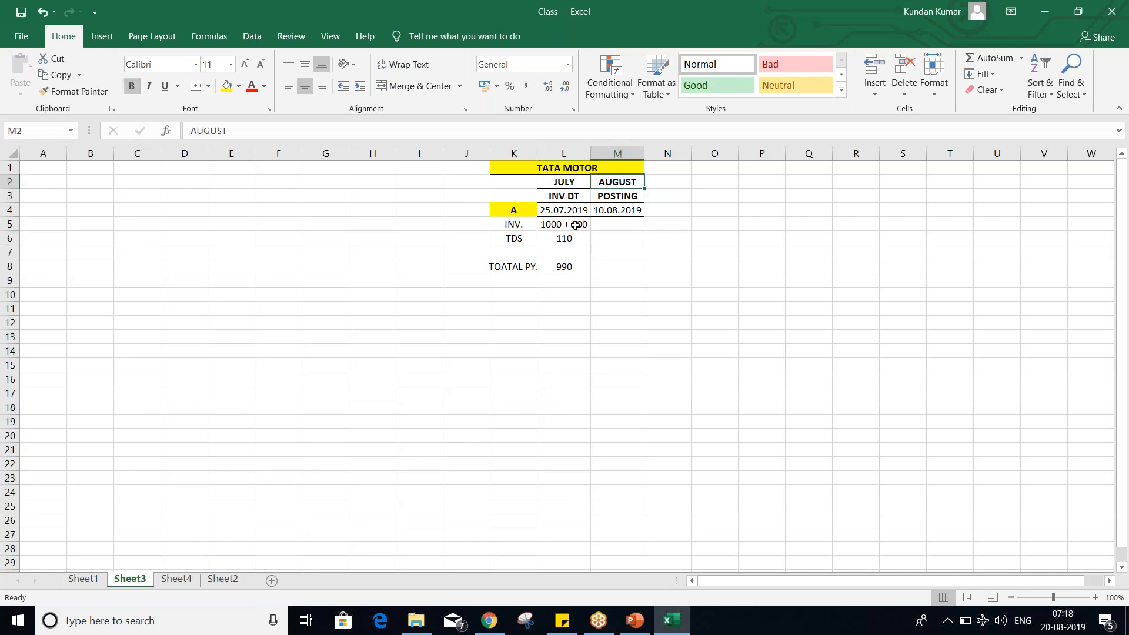
pyautogui.click(556, 238)
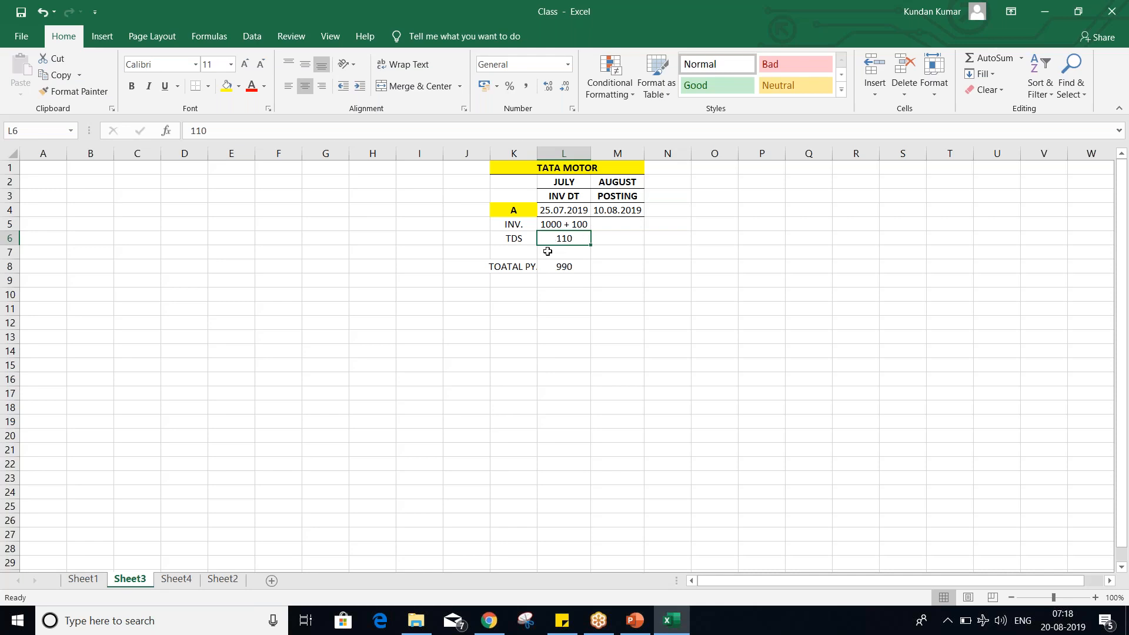
pyautogui.click(547, 251)
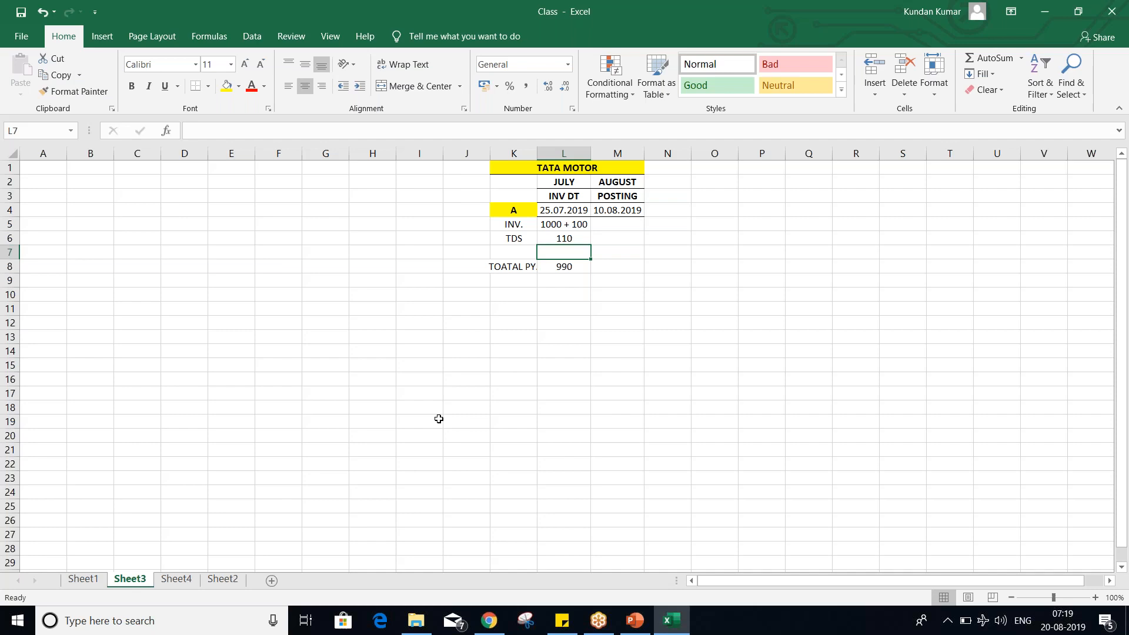
pyautogui.click(519, 253)
pyautogui.click(554, 251)
# Step: Enter the label ACT TDS. PYT in cell K10 and widen column K to fit it
pyautogui.click(508, 281)
pyautogui.click(509, 293)
pyautogui.write('ACT')
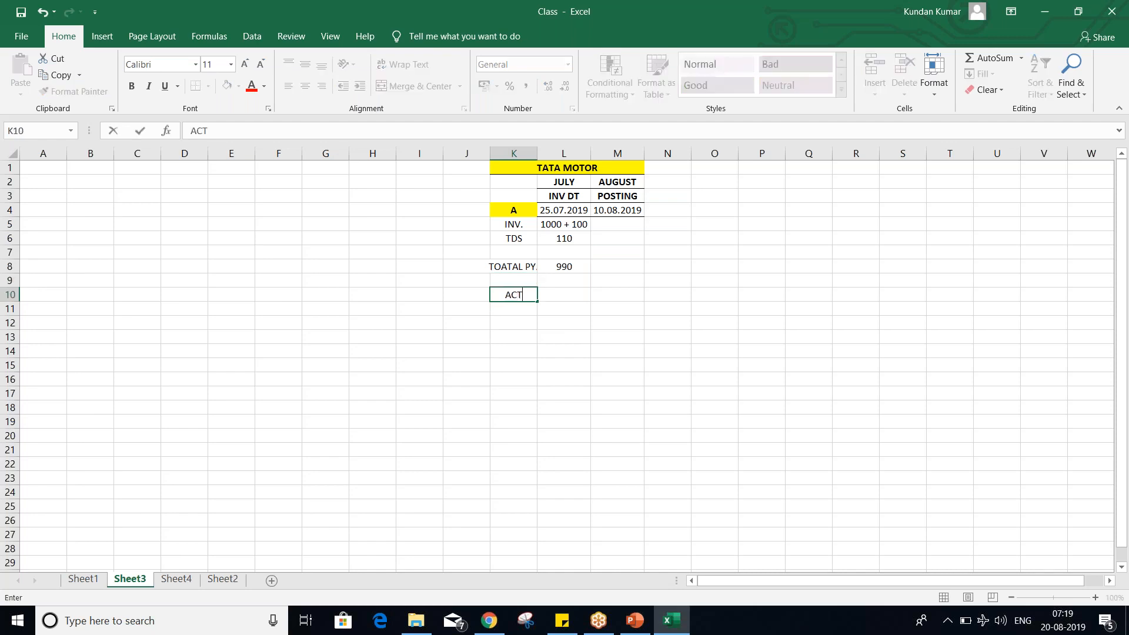
pyautogui.write('. PYT')
pyautogui.click(525, 293)
pyautogui.press('Left')
pyautogui.press('Left')
pyautogui.press('Left')
pyautogui.write('TDS')
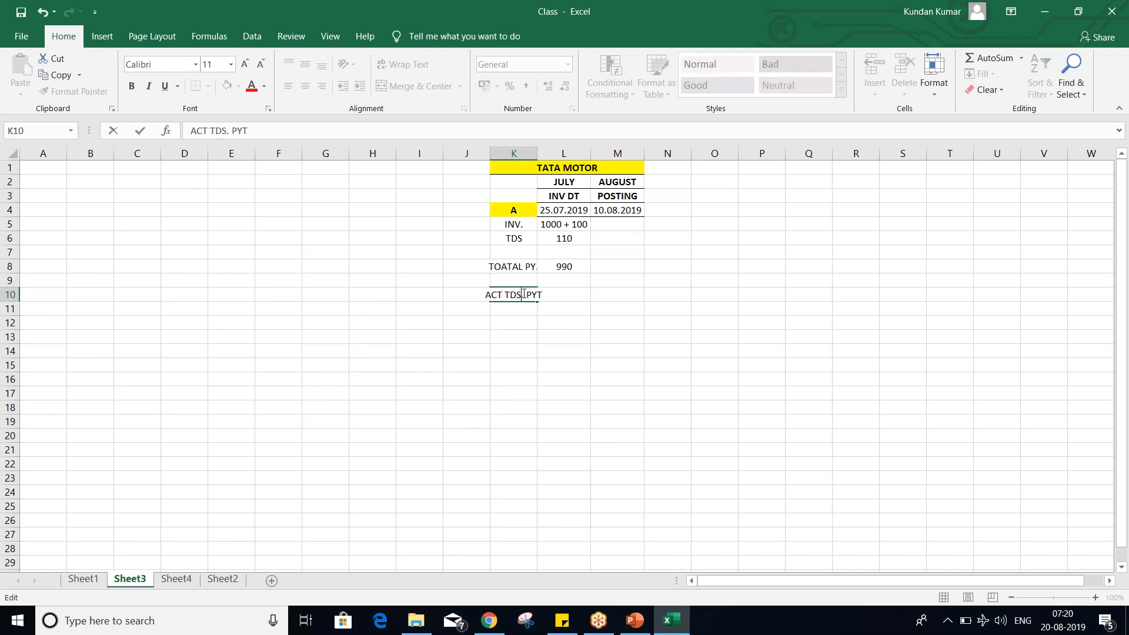
pyautogui.press('Return')
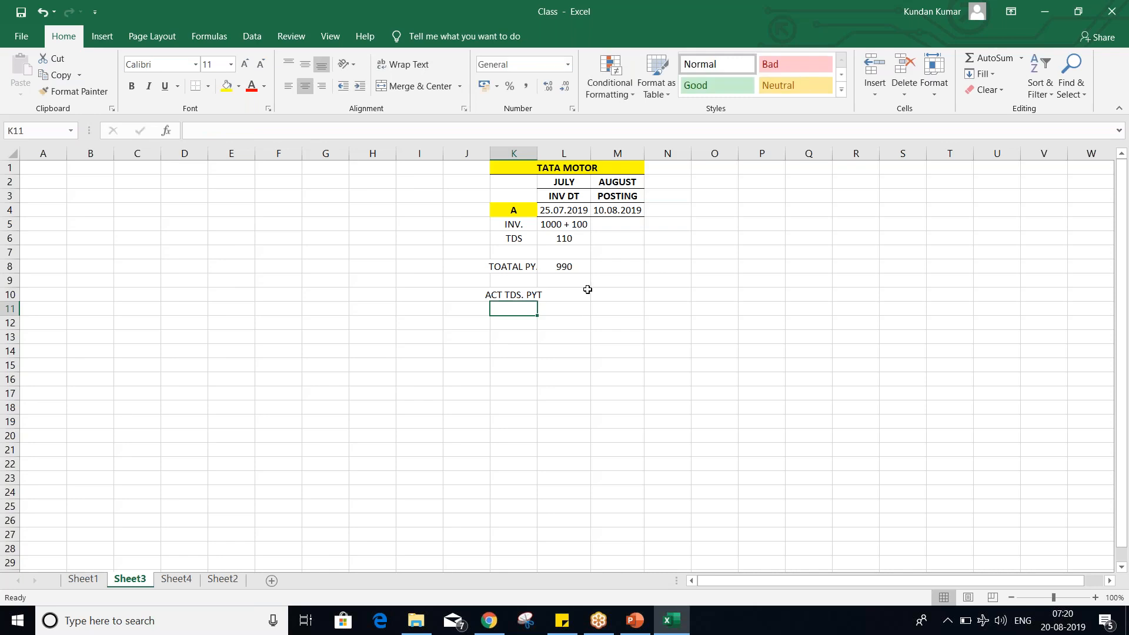
pyautogui.moveTo(537, 150); pyautogui.dragTo(553, 150)
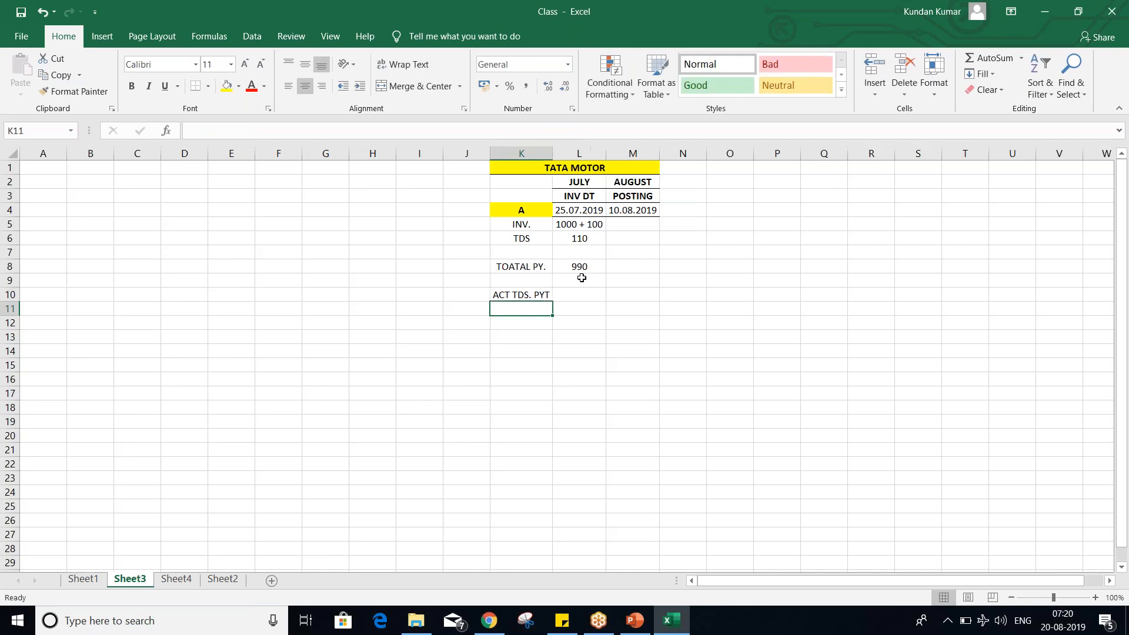
# Step: Enter the actual TDS payment amount 100 in cell L10
pyautogui.click(591, 295)
pyautogui.write('1000')
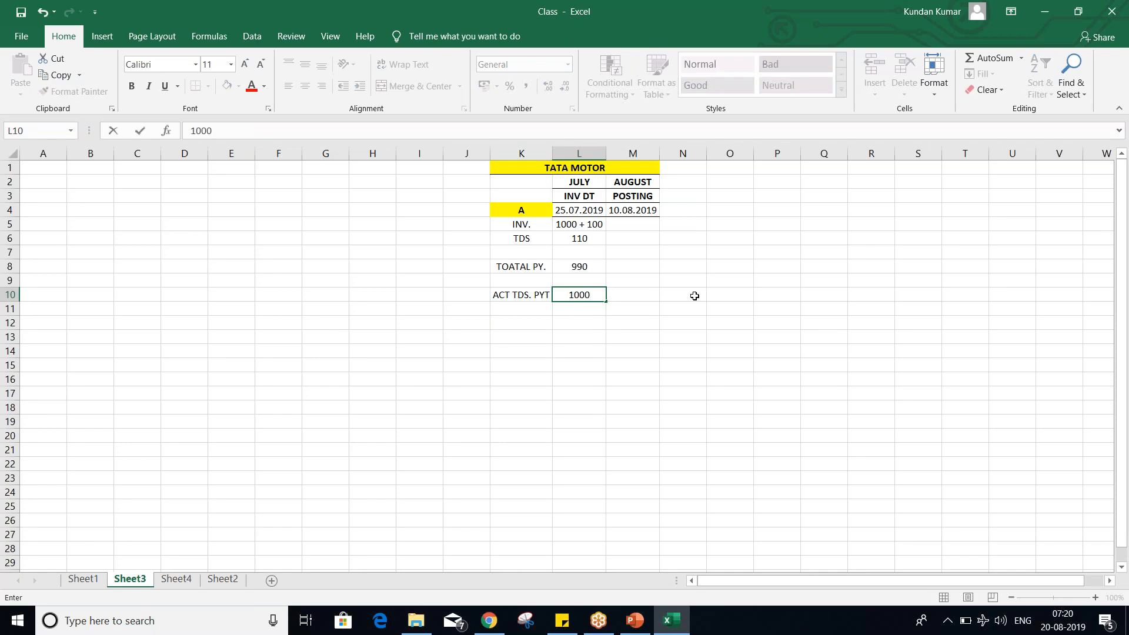
pyautogui.press('BackSpace')
pyautogui.press('Return')
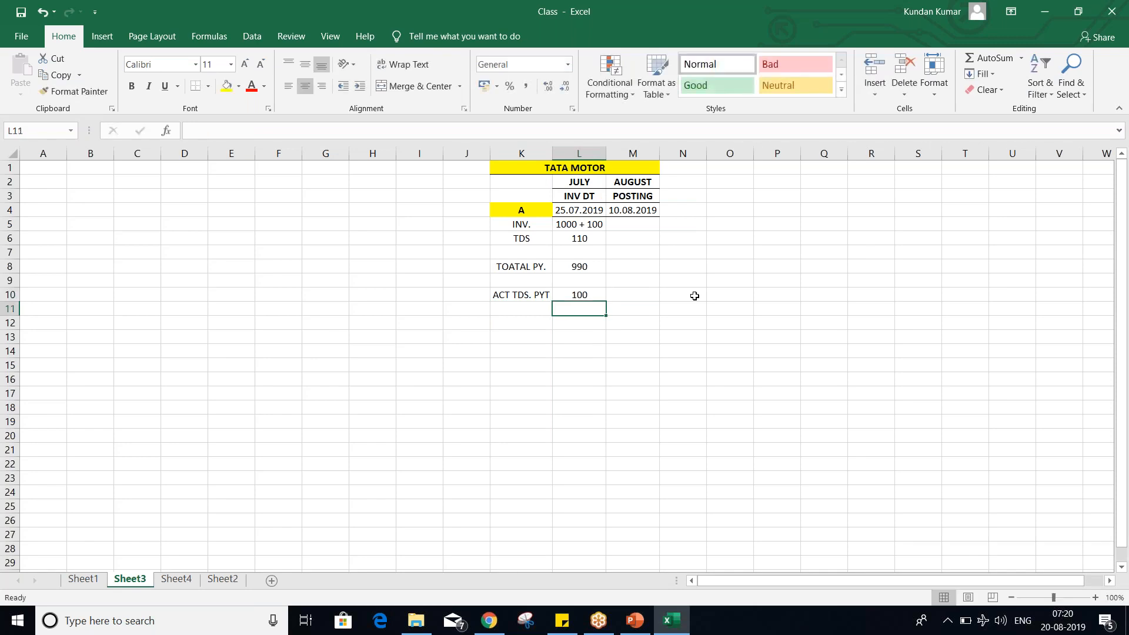
# Step: Fill the ACT TDS. PYT cells K10:L10 and the TDS cells K6:L6 with yellow
pyautogui.moveTo(531, 290); pyautogui.dragTo(574, 295)
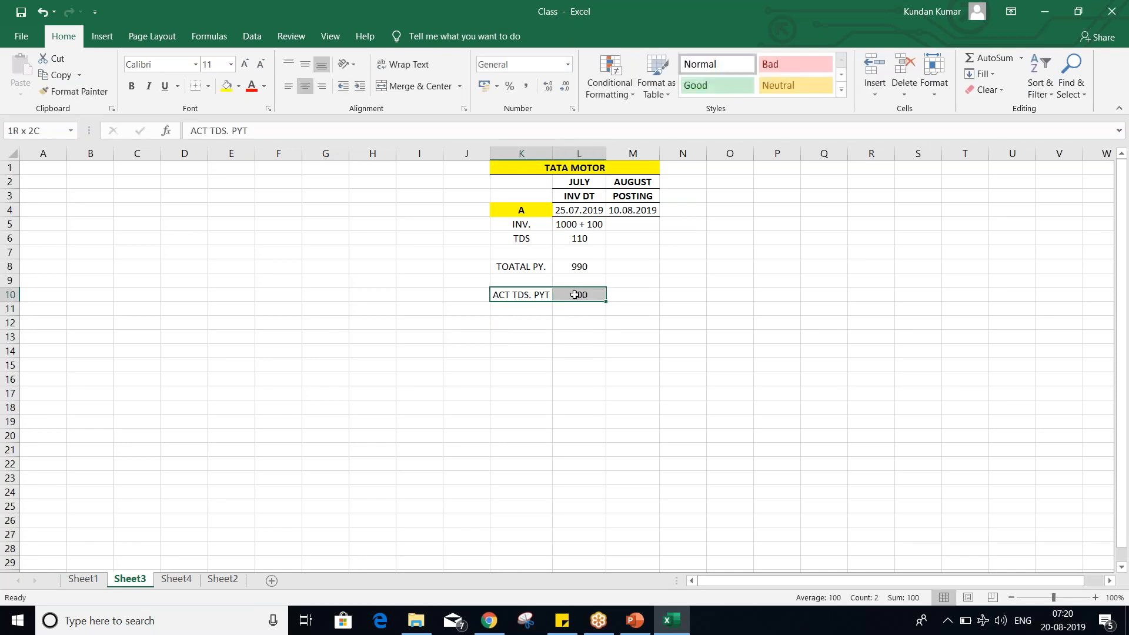
pyautogui.click(226, 86)
pyautogui.click(373, 335)
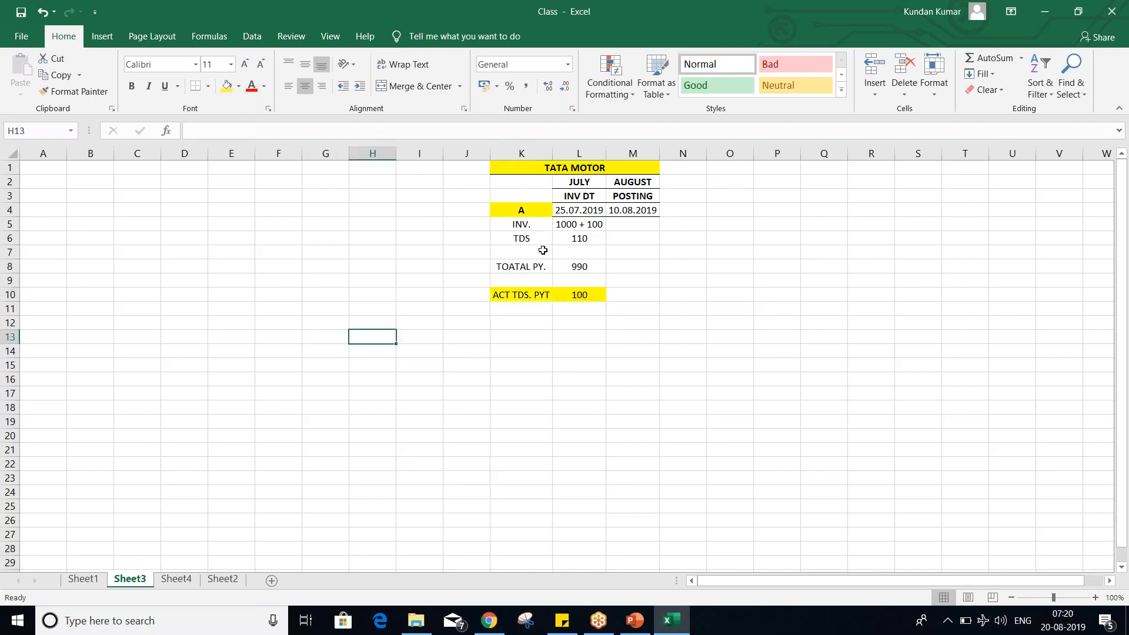
pyautogui.click(533, 240)
pyautogui.moveTo(532, 240); pyautogui.dragTo(568, 238)
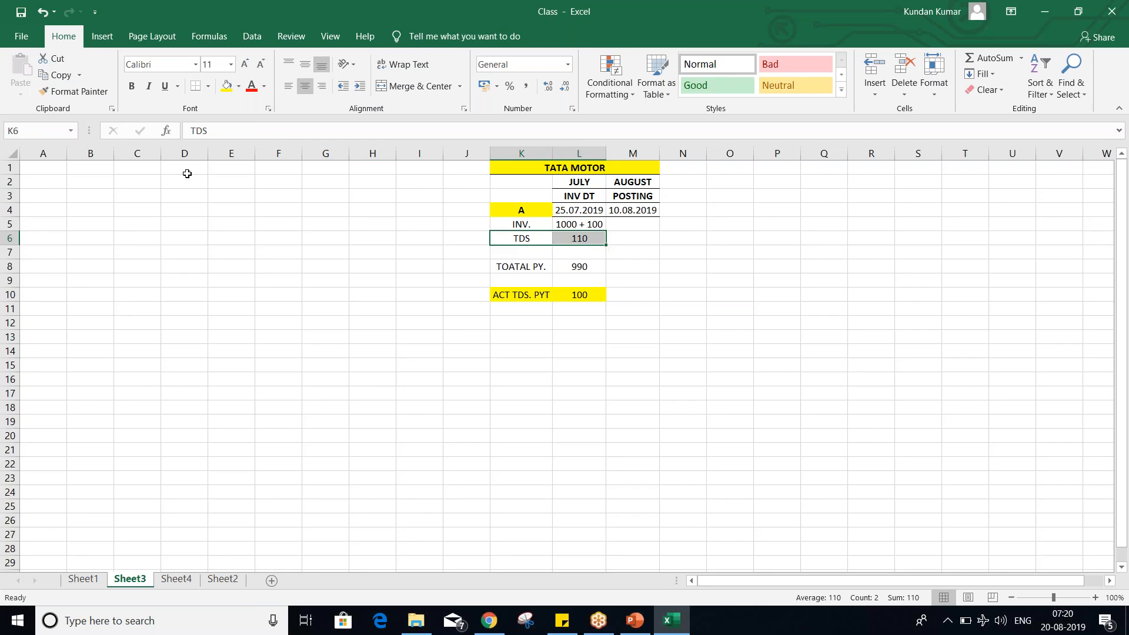
pyautogui.click(226, 85)
pyautogui.click(400, 382)
# Step: Compare the TDS amount in row 6 with the actual TDS payment in row 10 of the TATA MOTOR example
pyautogui.moveTo(513, 242); pyautogui.dragTo(567, 235)
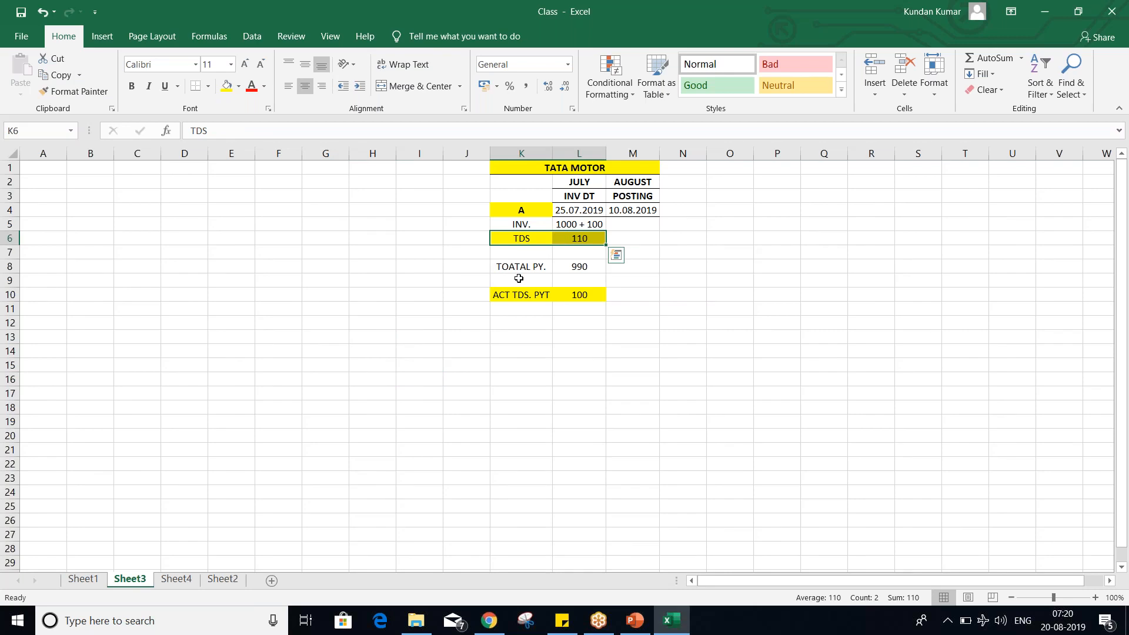
pyautogui.moveTo(509, 294); pyautogui.dragTo(594, 295)
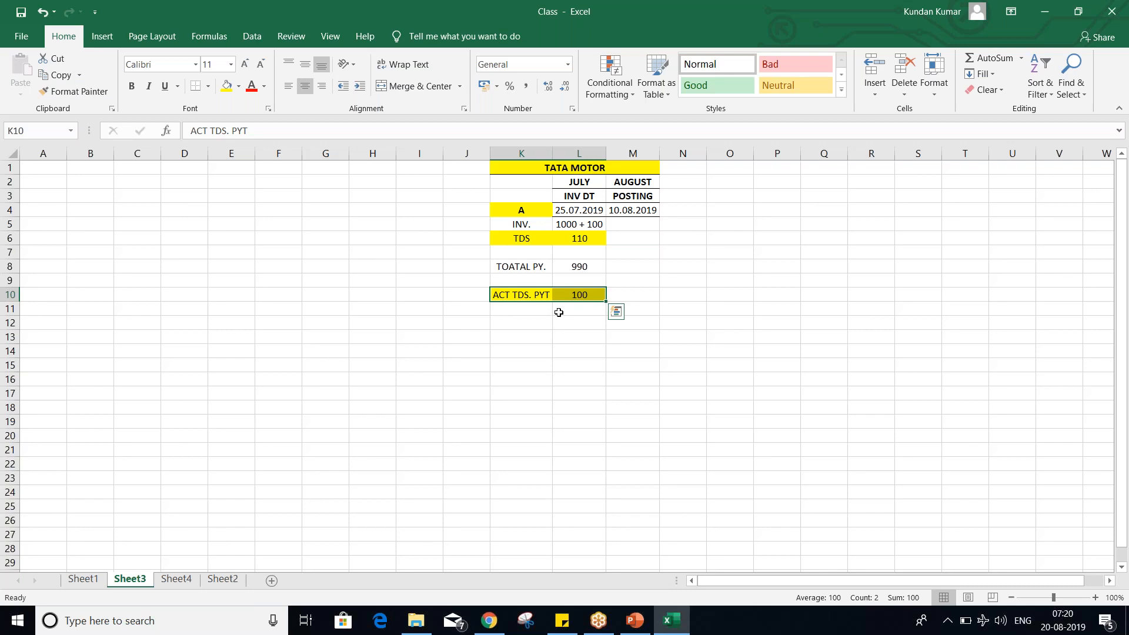
pyautogui.click(571, 236)
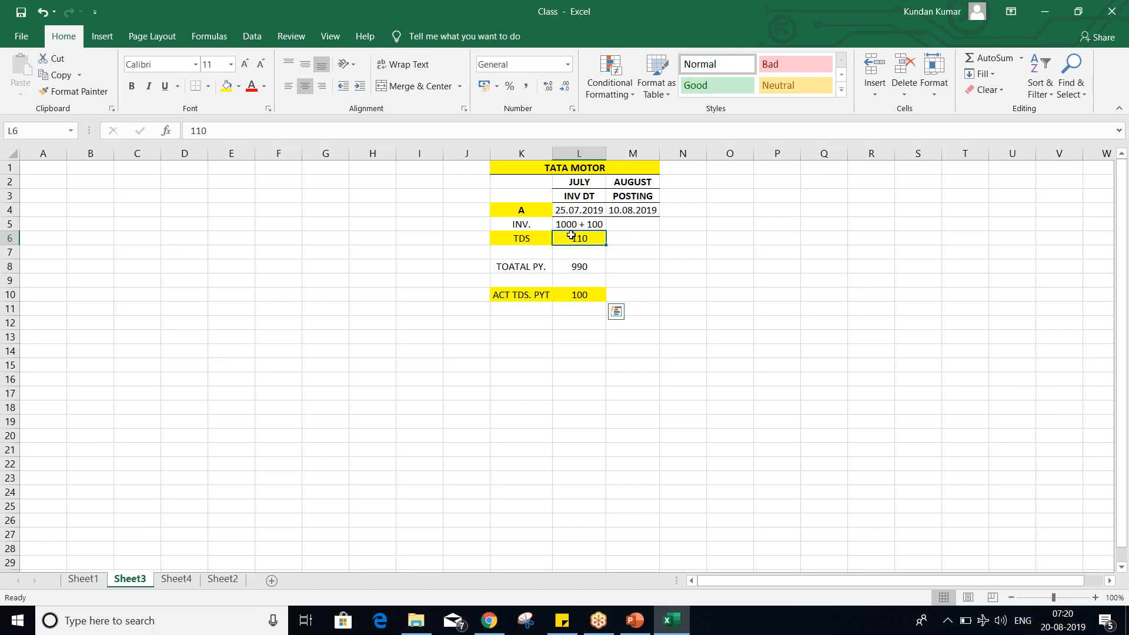
pyautogui.click(590, 297)
pyautogui.click(581, 239)
pyautogui.click(582, 293)
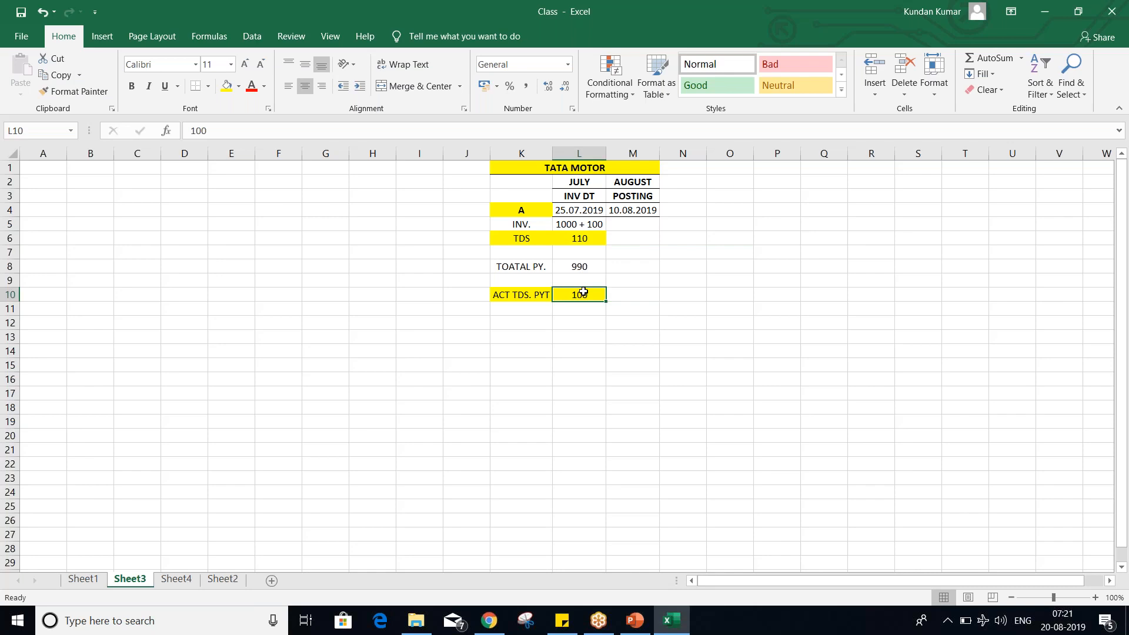
pyautogui.click(523, 209)
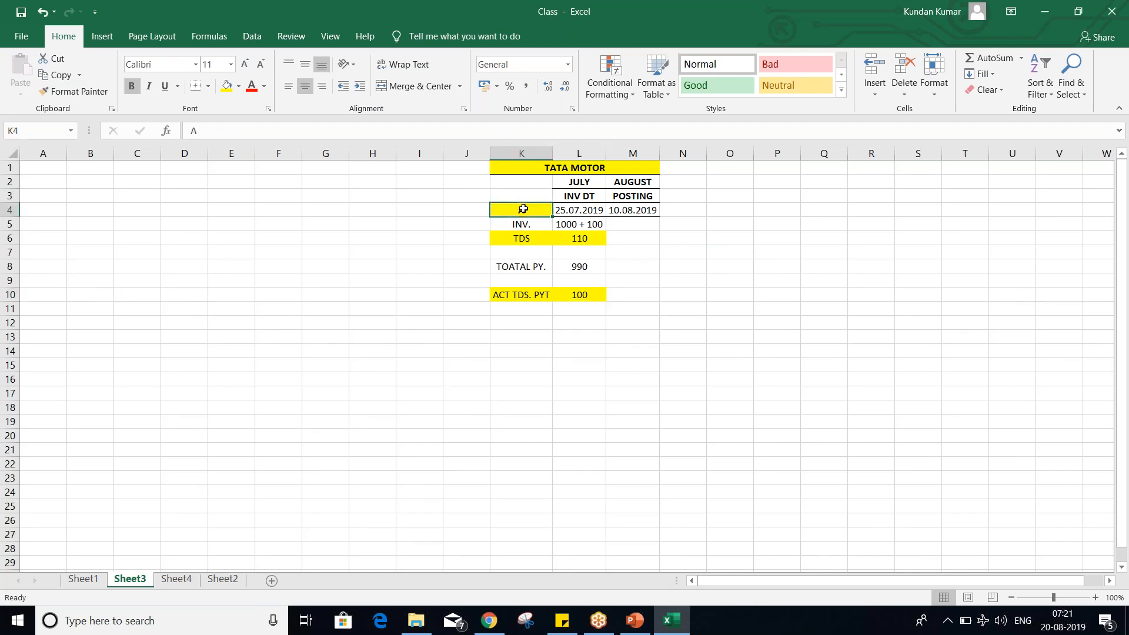
pyautogui.click(601, 294)
pyautogui.click(585, 240)
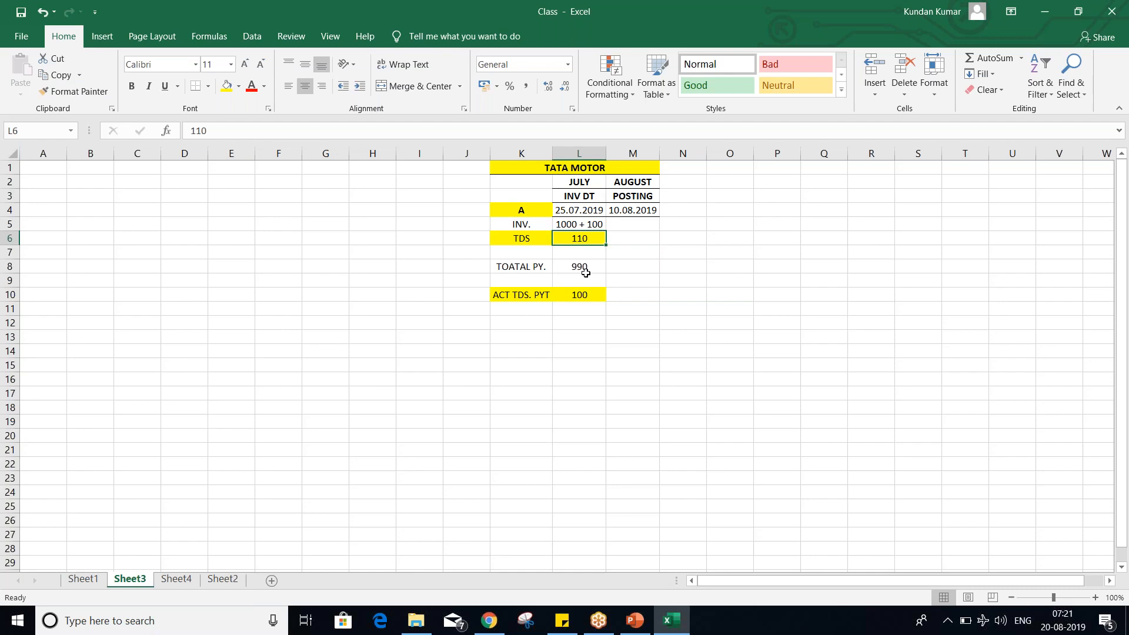
pyautogui.click(584, 292)
pyautogui.click(540, 296)
pyautogui.click(600, 295)
pyautogui.click(578, 240)
pyautogui.moveTo(503, 186); pyautogui.dragTo(622, 300)
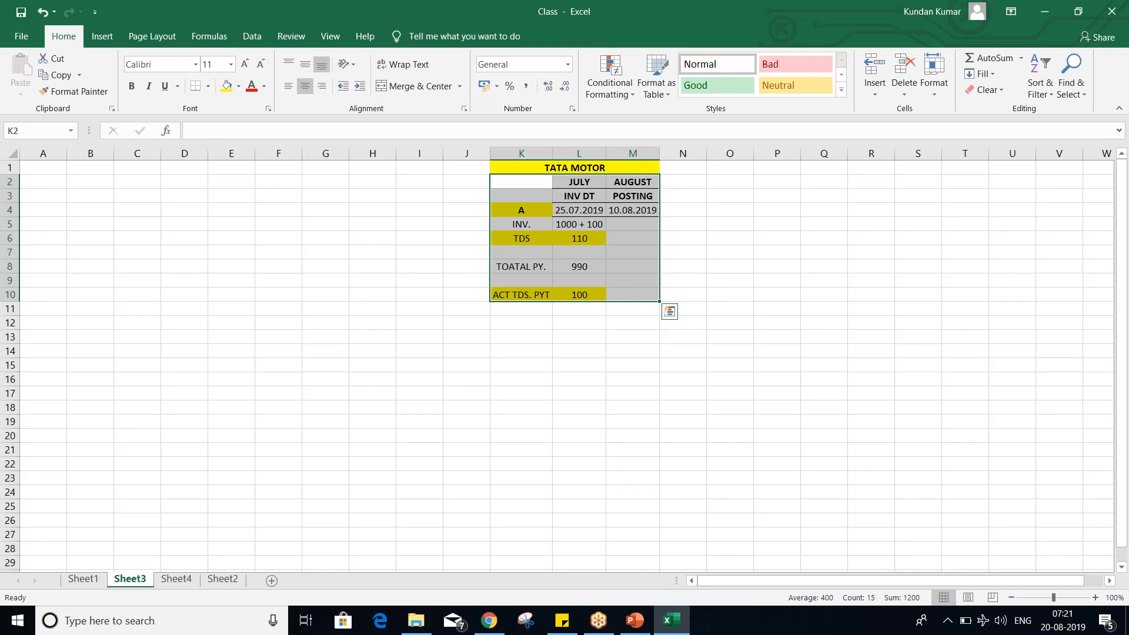
pyautogui.click(520, 338)
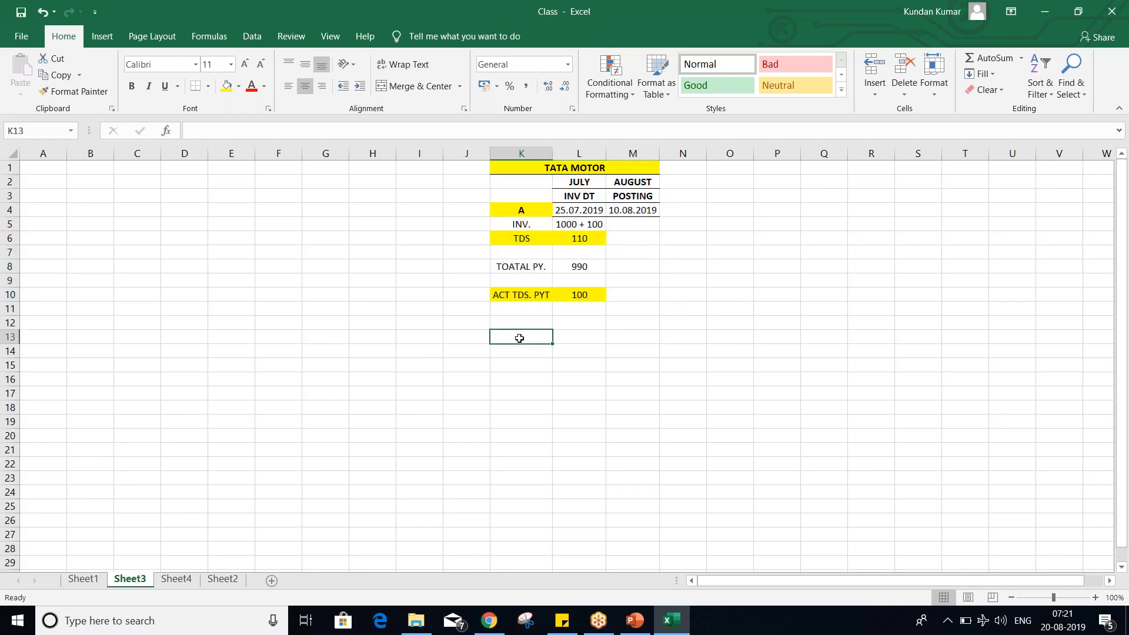
pyautogui.click(518, 207)
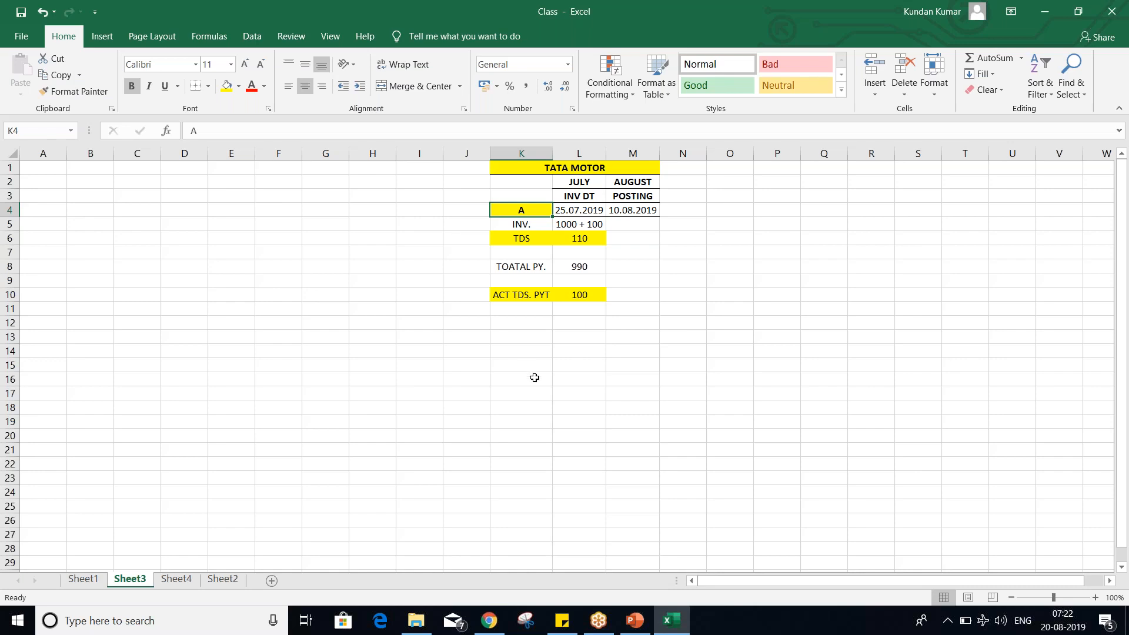
# Step: Switch to the 7_Basic Setting presentation in PowerPoint and copy the posting period table with variant TM00 from slide 4
pyautogui.click(633, 622)
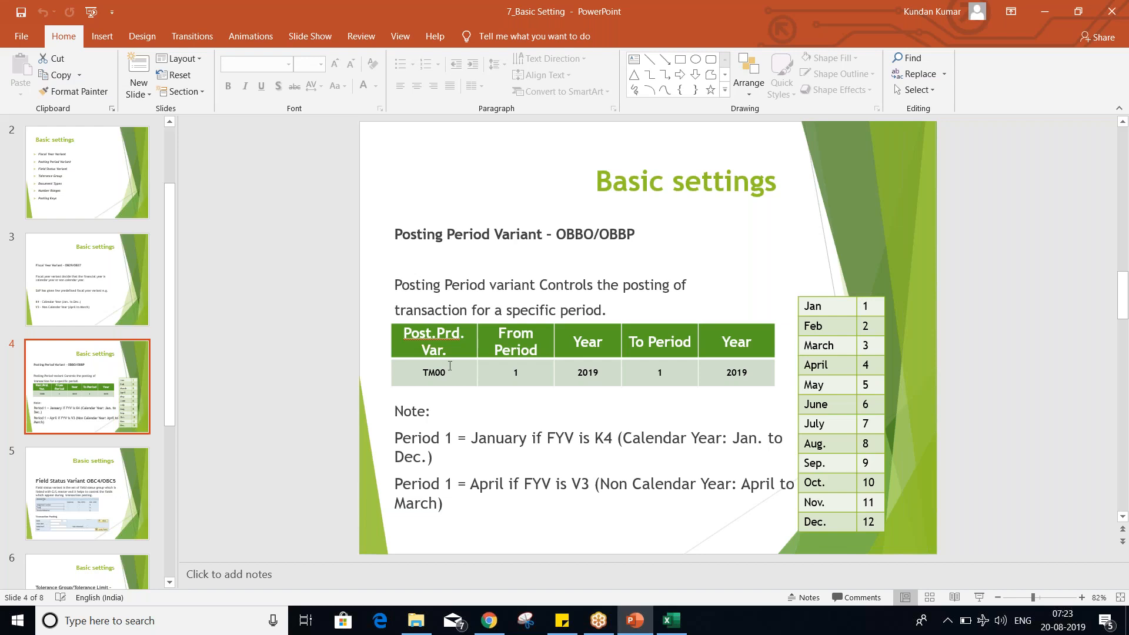
pyautogui.click(394, 325)
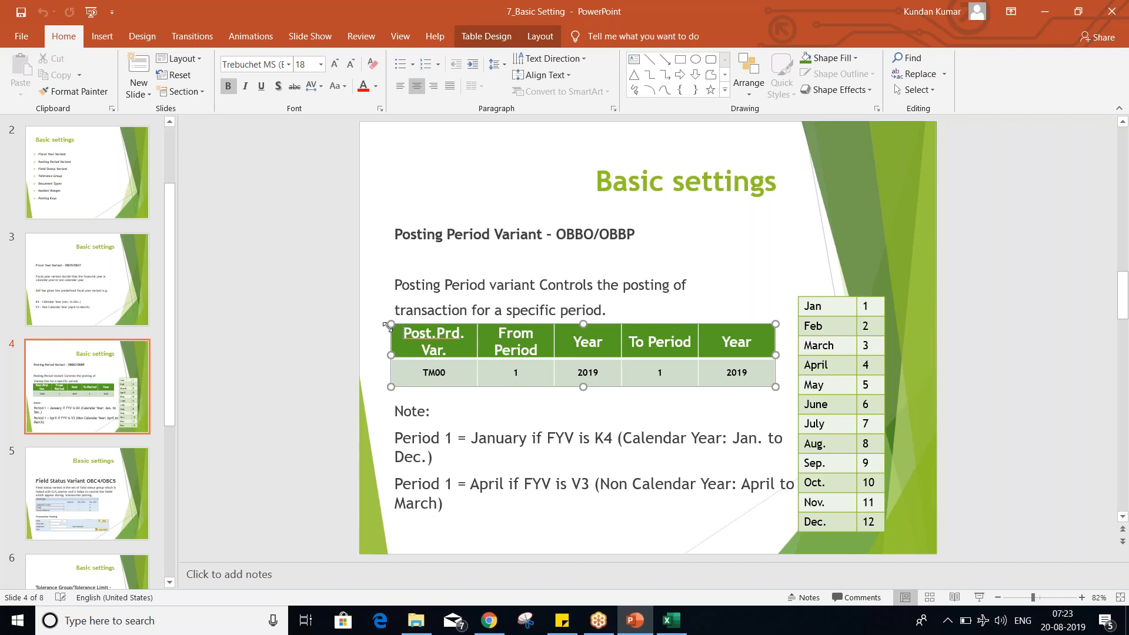
pyautogui.click(391, 347)
pyautogui.hotkey('ctrl', 'c')
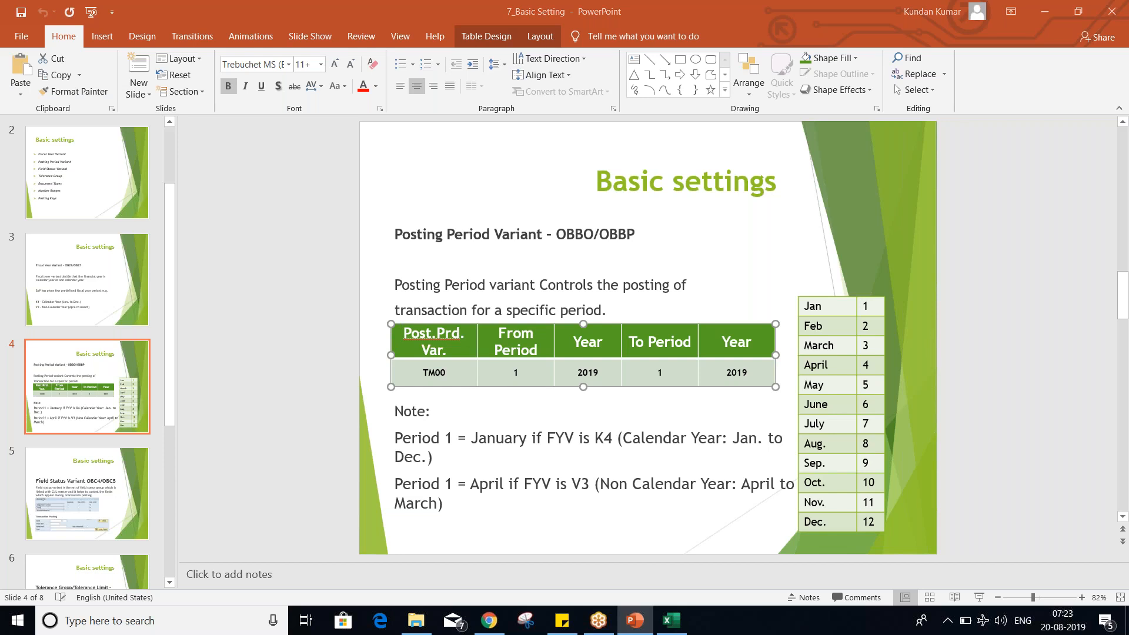
# Step: Return to the Class workbook in Excel and paste the copied posting period table at cell E12 of Sheet3
pyautogui.hotkey('alt', 'Tab')
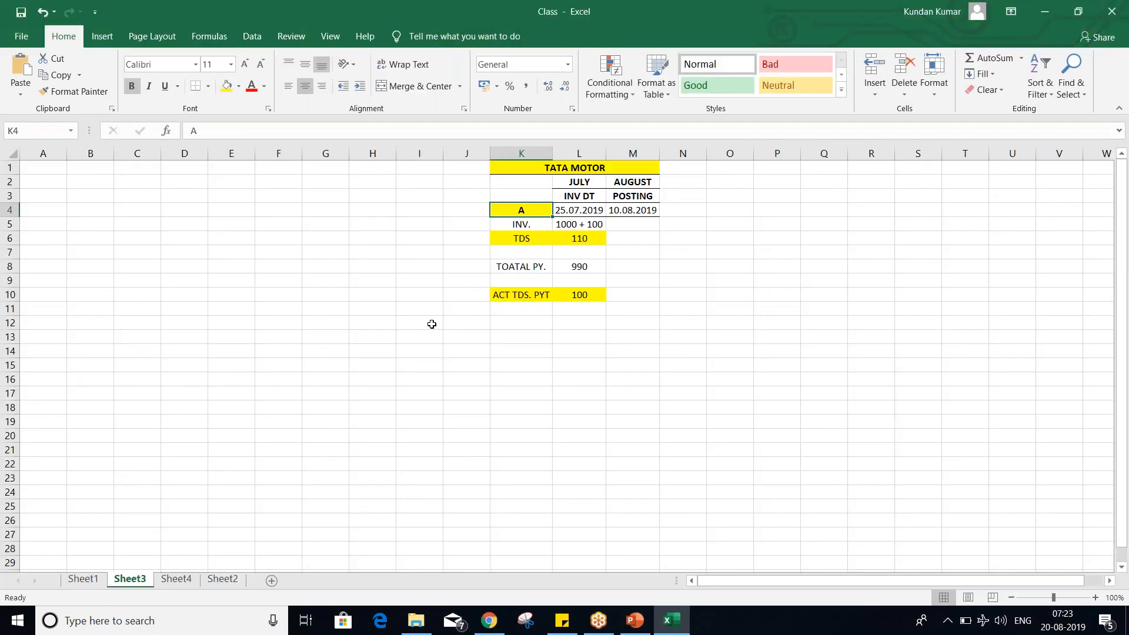
pyautogui.click(250, 322)
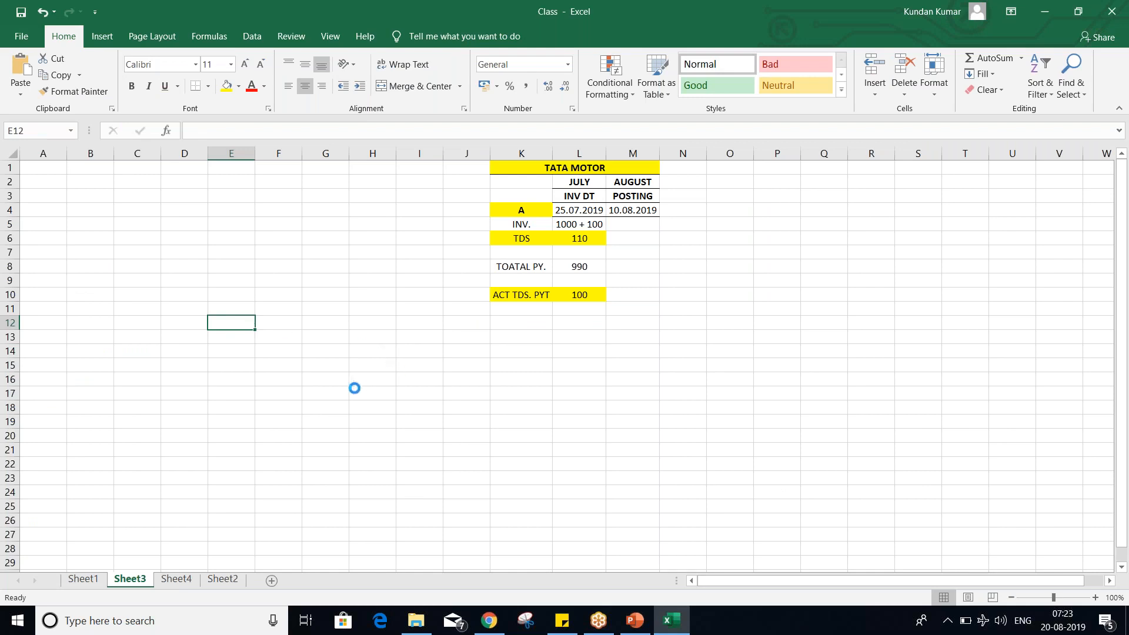
pyautogui.hotkey('ctrl', 'v')
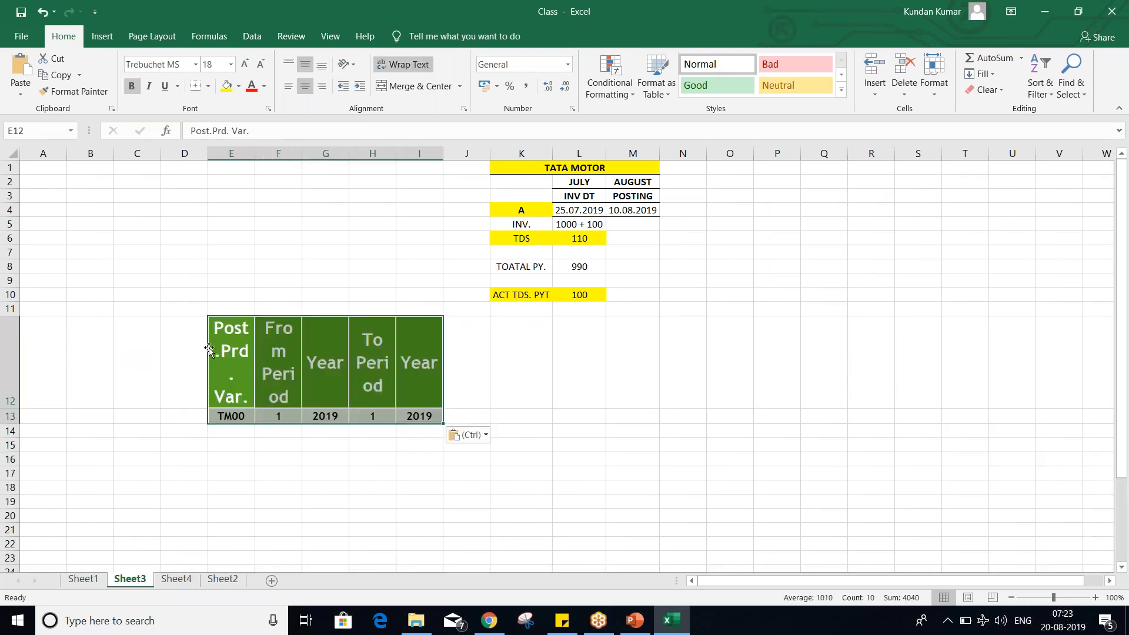
# Step: Widen columns E, F and H so the words in the pasted table's headers fit without breaking
pyautogui.click(10, 407)
pyautogui.moveTo(255, 153); pyautogui.dragTo(367, 155)
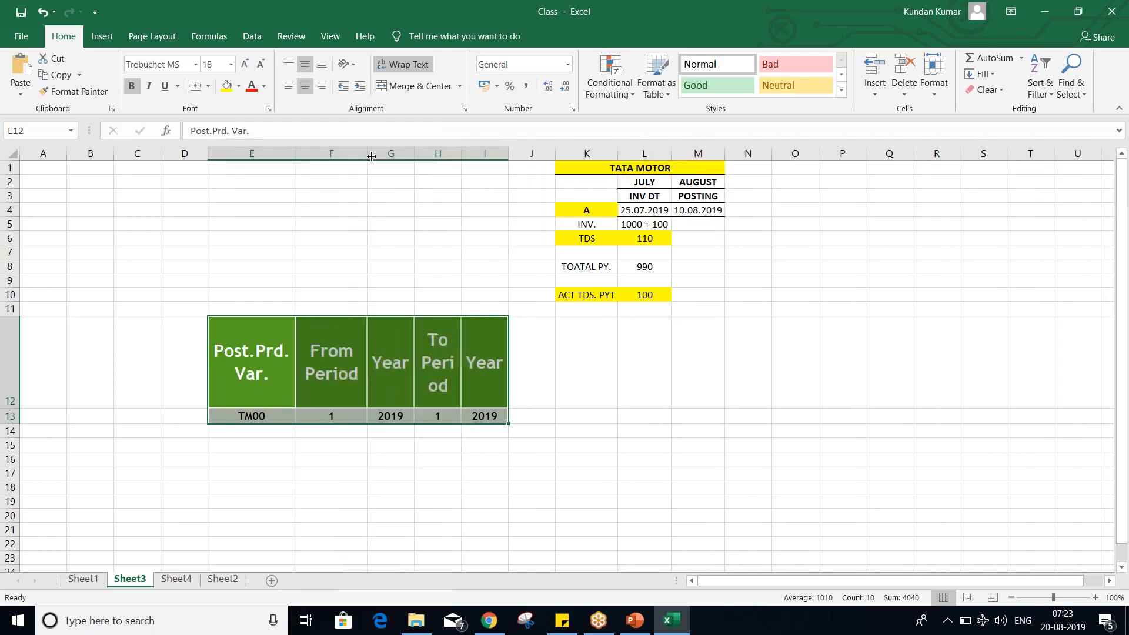
pyautogui.moveTo(460, 151); pyautogui.dragTo(478, 151)
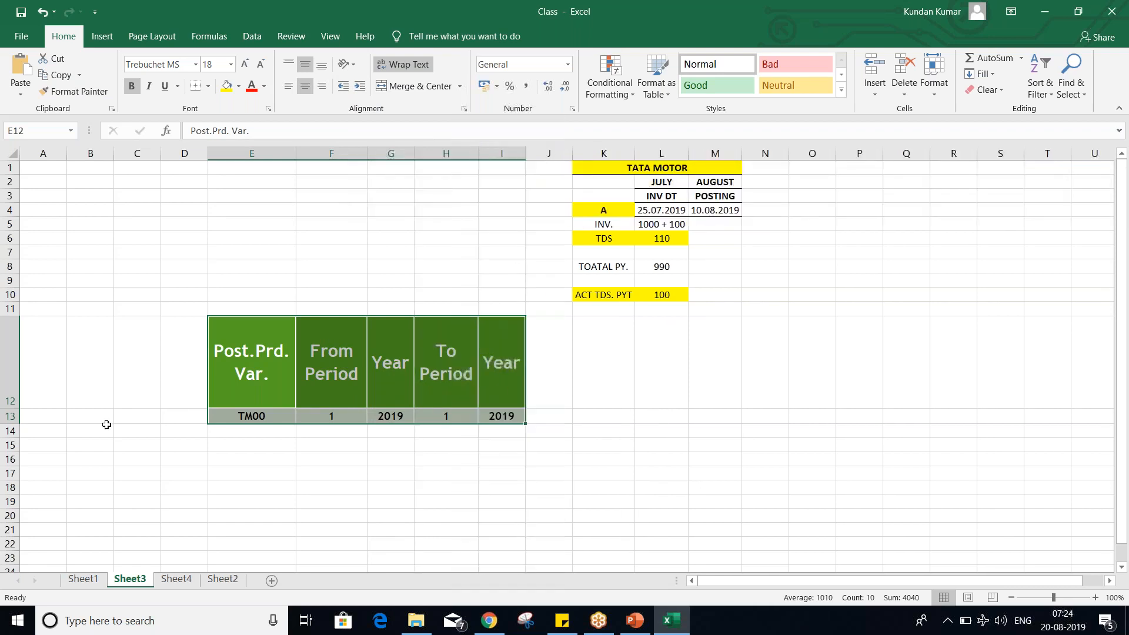
# Step: Reduce the height of header row 12 and shrink the header text in E12:I12 to 14 points
pyautogui.moveTo(15, 409); pyautogui.dragTo(10, 350)
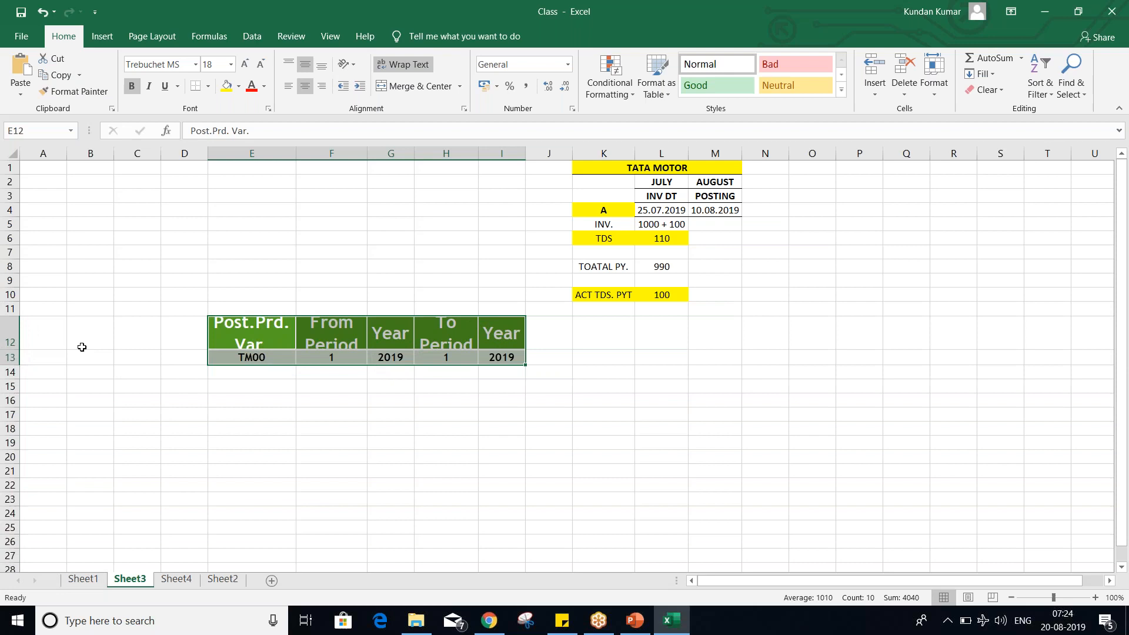
pyautogui.moveTo(217, 323); pyautogui.dragTo(500, 333)
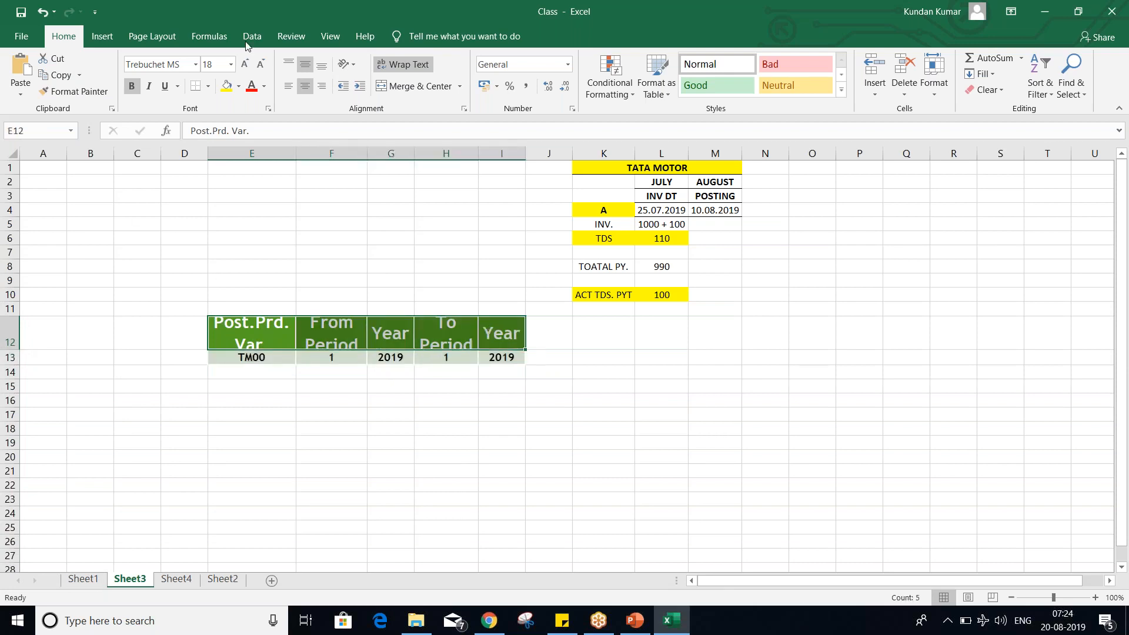
pyautogui.click(261, 63)
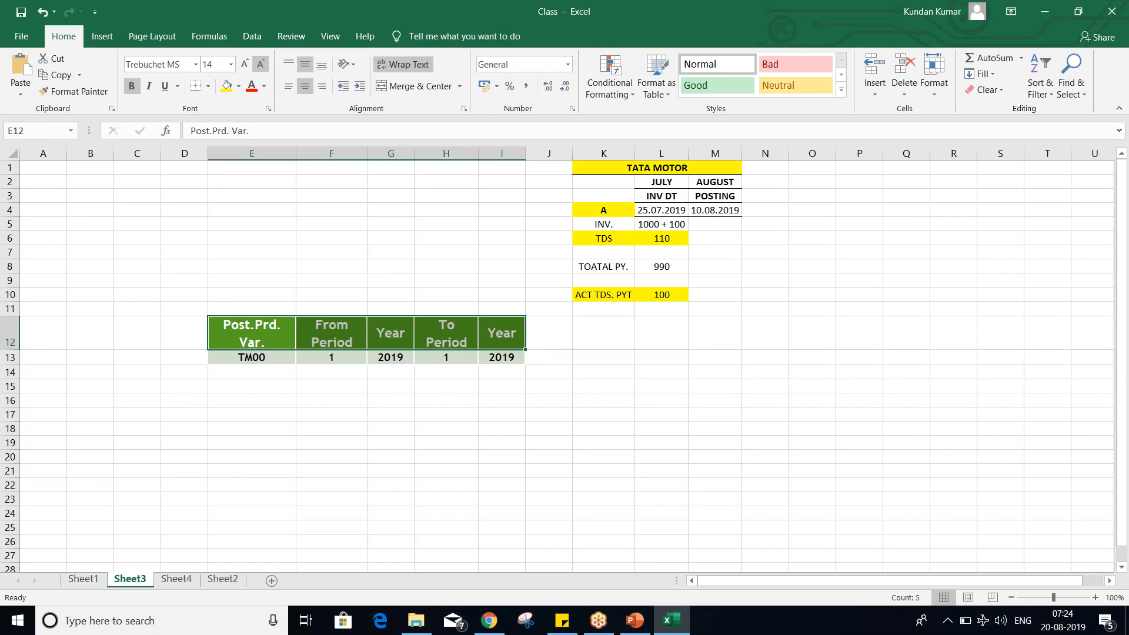
# Step: Go through the posting period table's header cells, from the variant in E12 to the last Year in I12
pyautogui.click(548, 470)
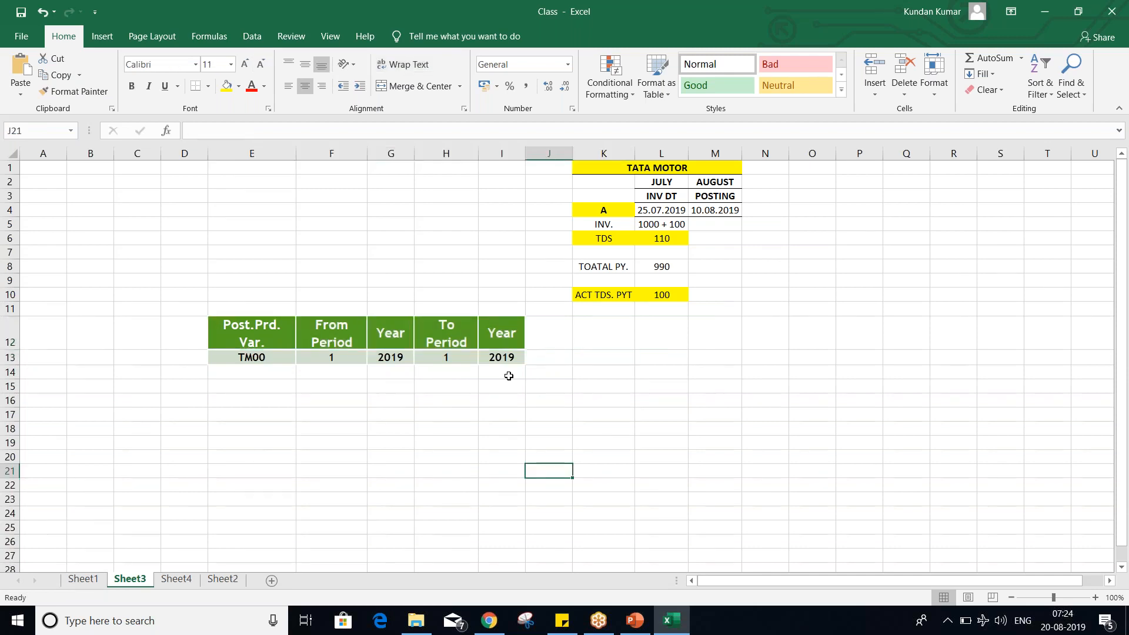
pyautogui.click(655, 363)
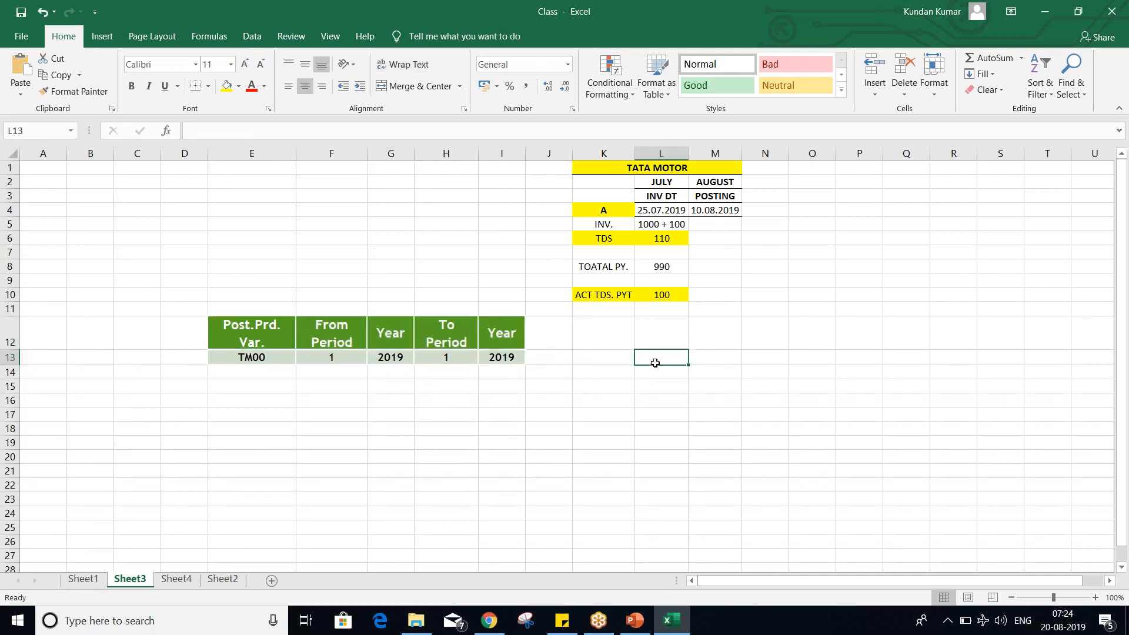
pyautogui.click(275, 334)
pyautogui.click(360, 338)
pyautogui.click(403, 336)
pyautogui.click(457, 333)
pyautogui.click(509, 354)
pyautogui.click(507, 341)
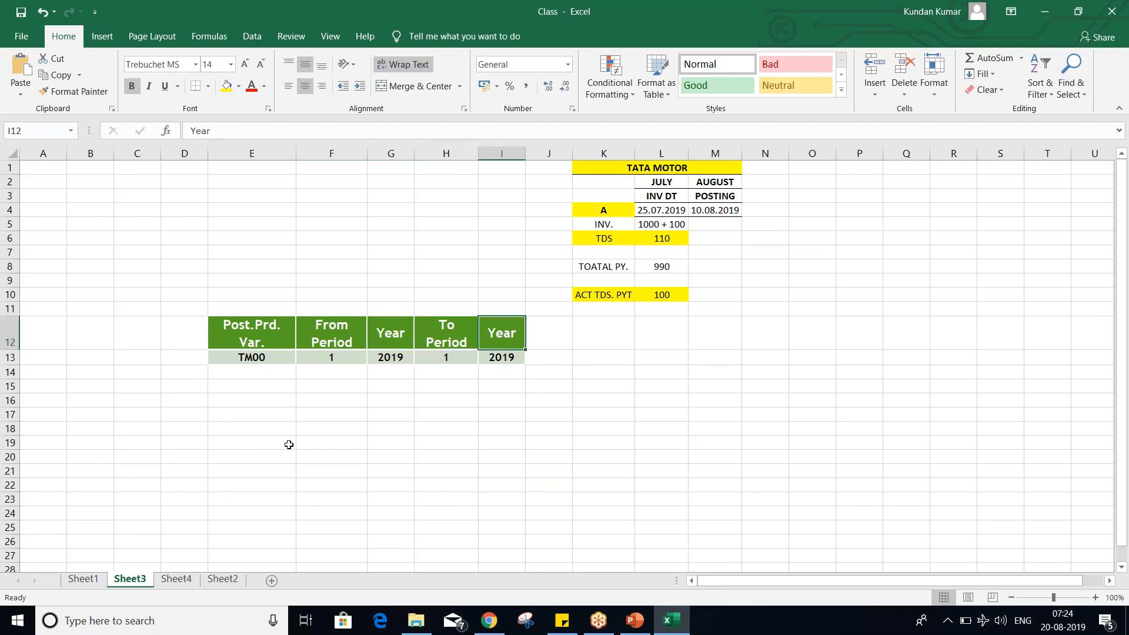
# Step: Set the posting period variant in cell E13 to TM02
pyautogui.click(244, 358)
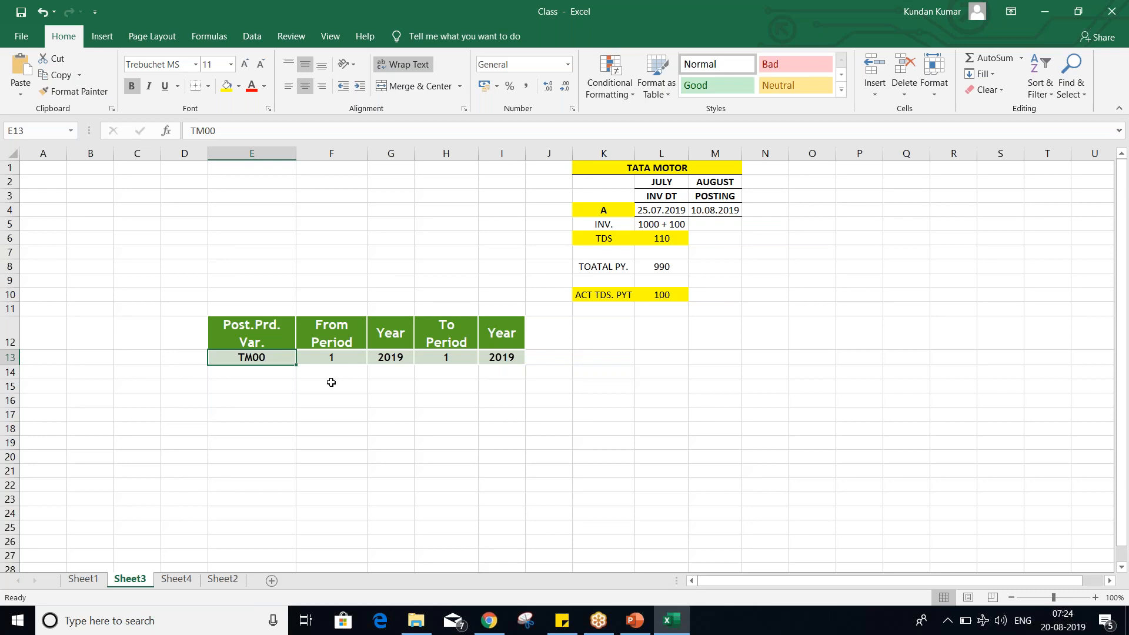
pyautogui.write('TM')
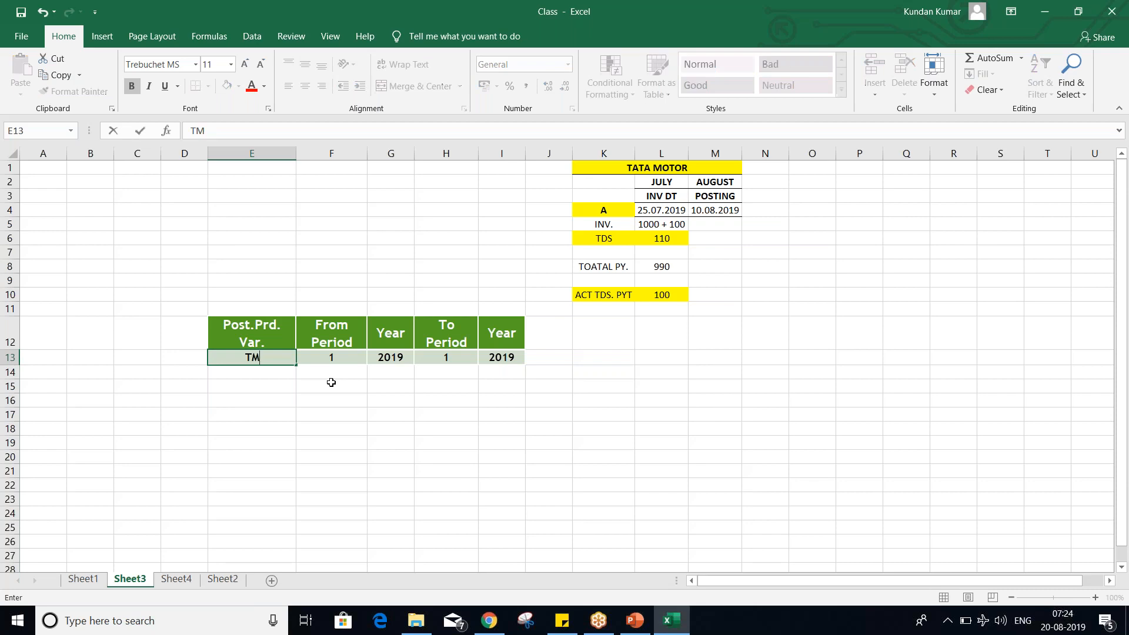
pyautogui.write('02')
pyautogui.press('Return')
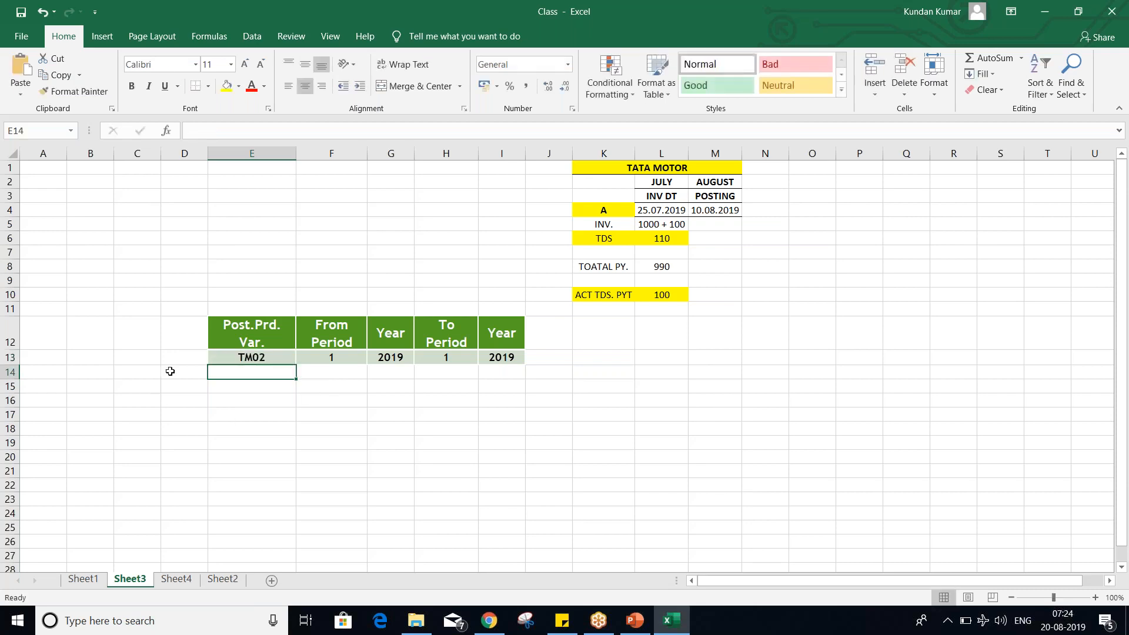
pyautogui.click(252, 352)
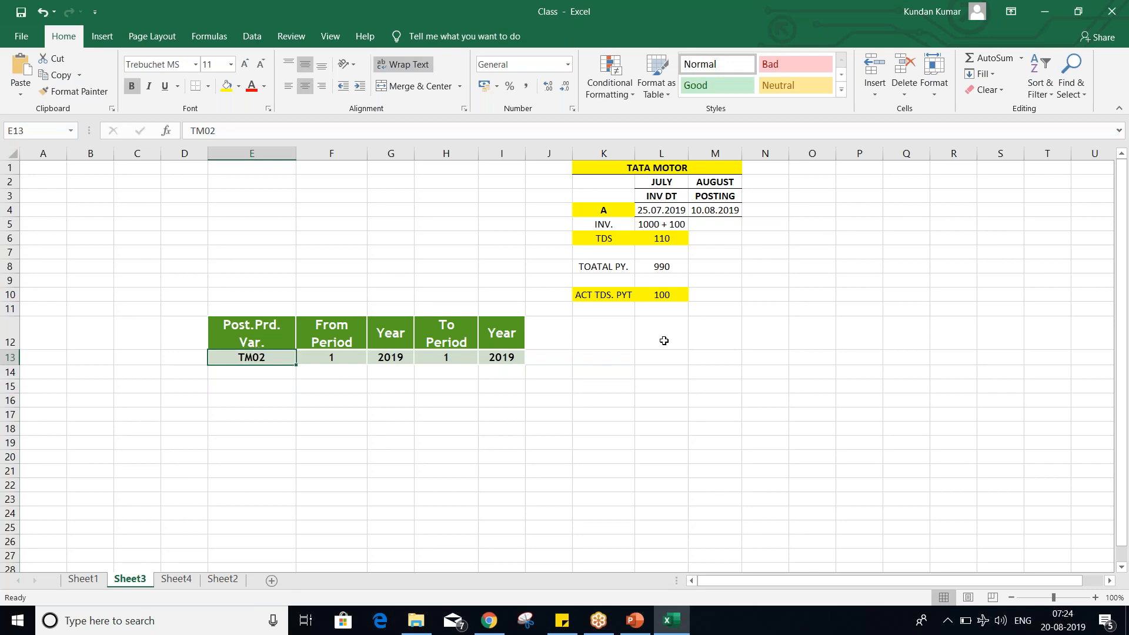
# Step: Enter the heading PPV in cell K14 and format it bold with a bottom border
pyautogui.click(604, 372)
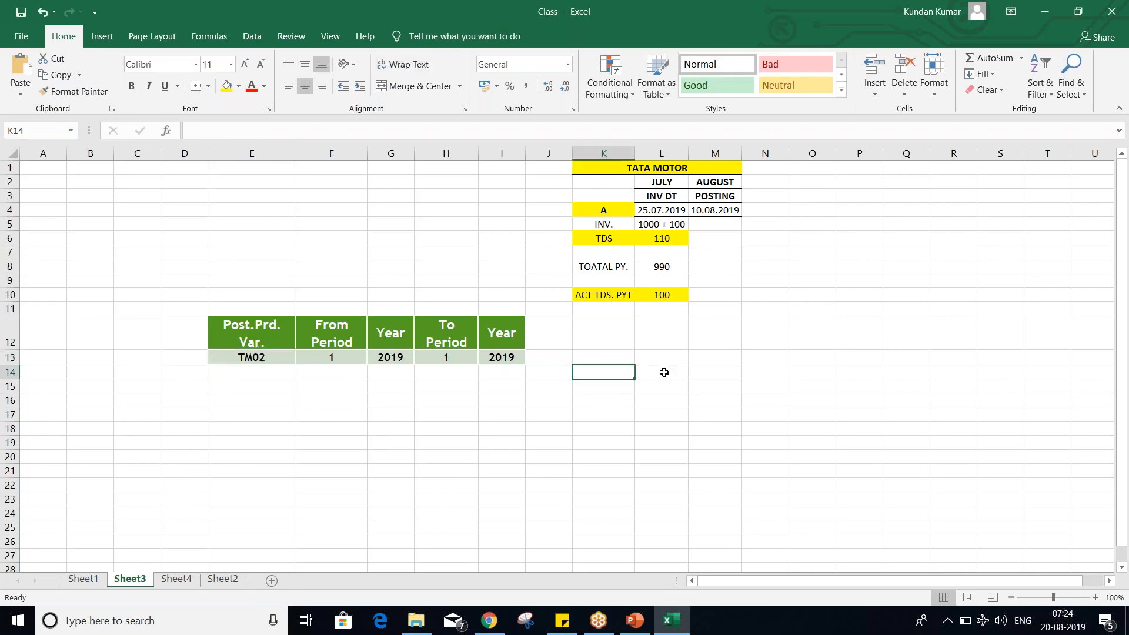
pyautogui.write('PP')
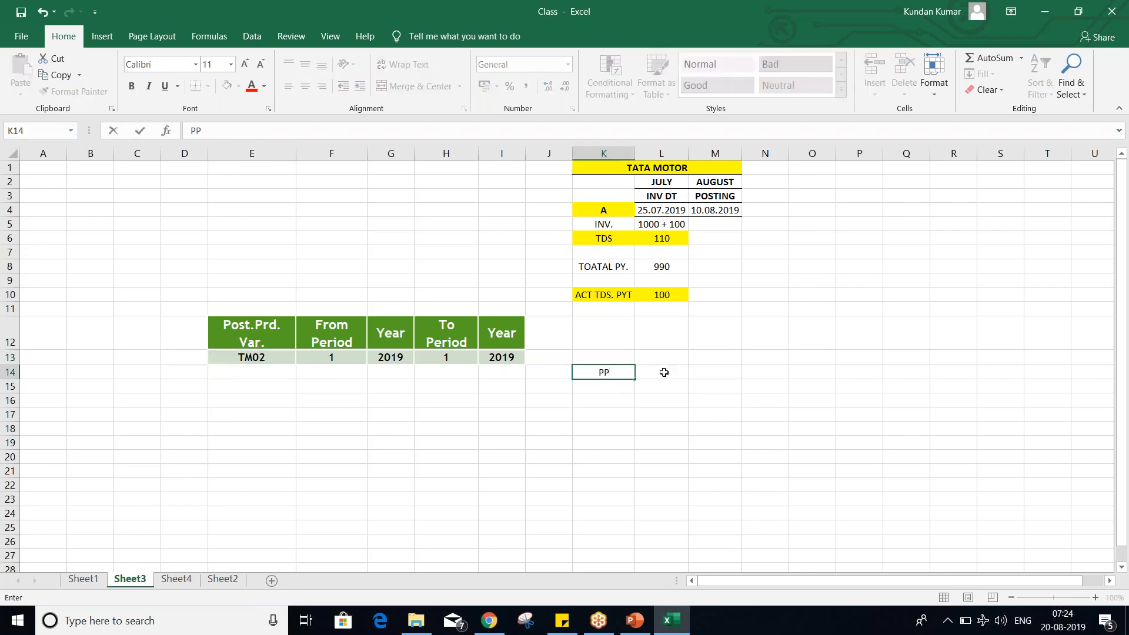
pyautogui.write('V')
pyautogui.press('Return')
pyautogui.click(588, 370)
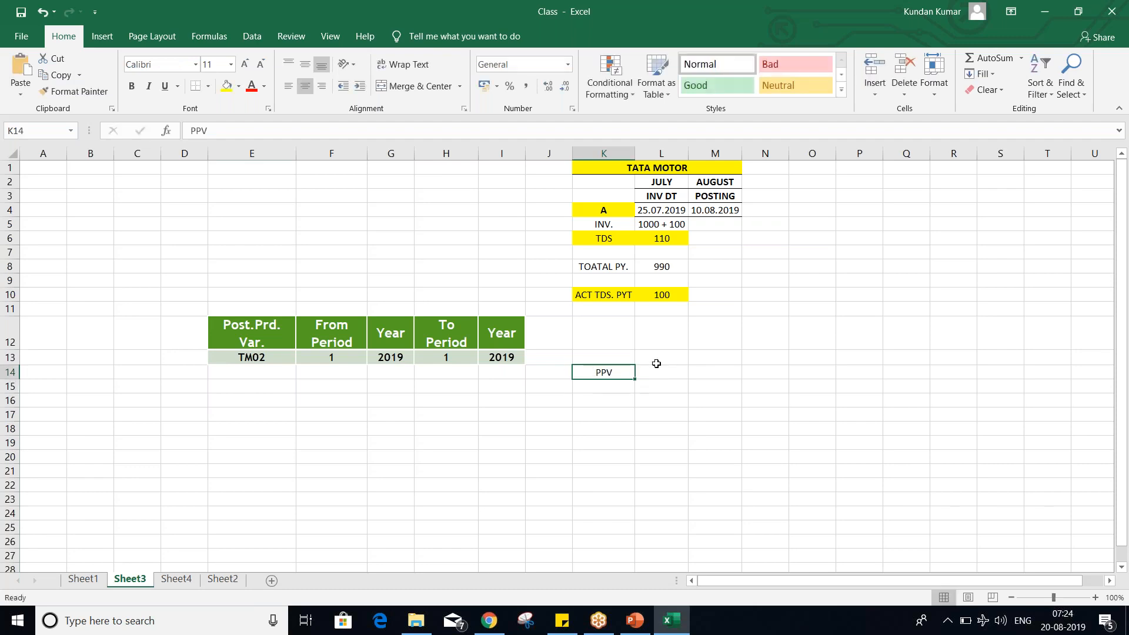
pyautogui.hotkey('ctrl', 'b')
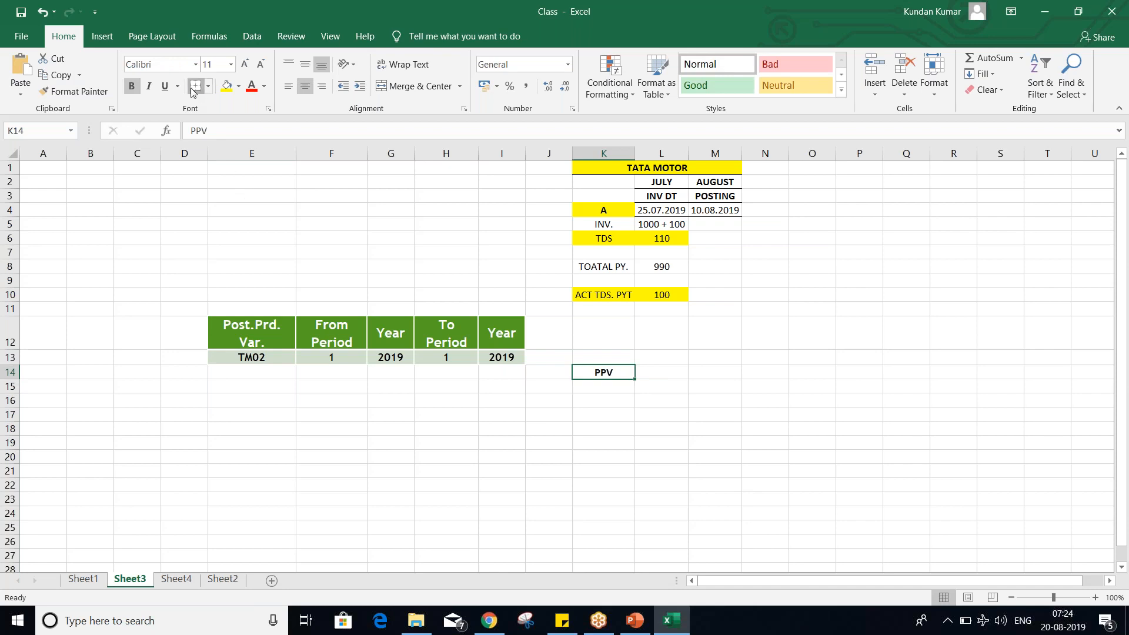
pyautogui.click(674, 371)
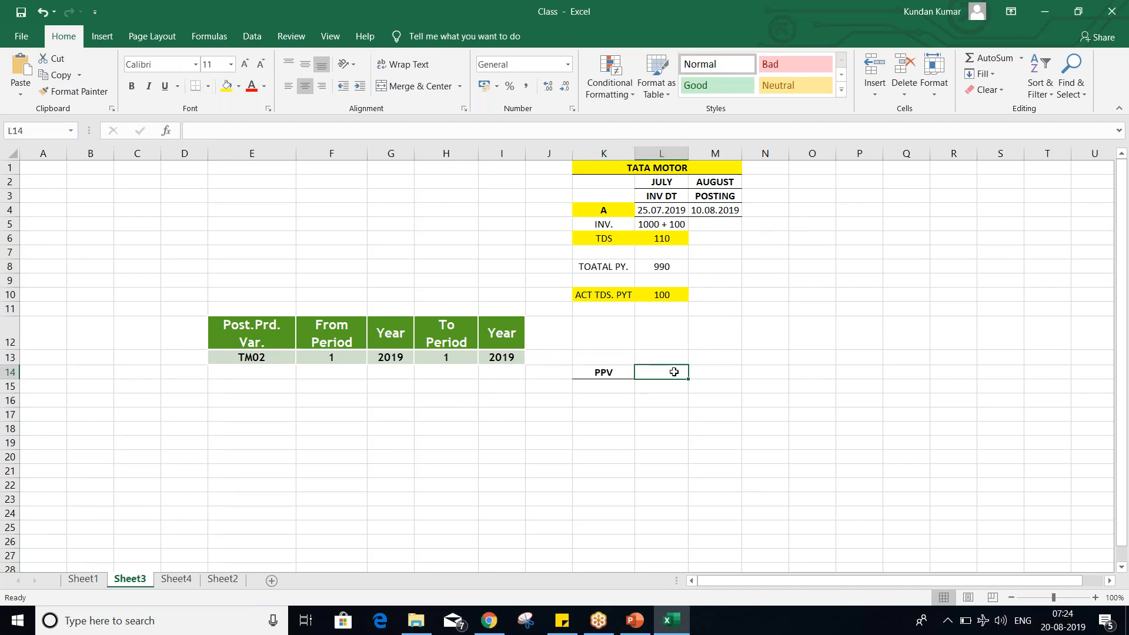
pyautogui.click(599, 390)
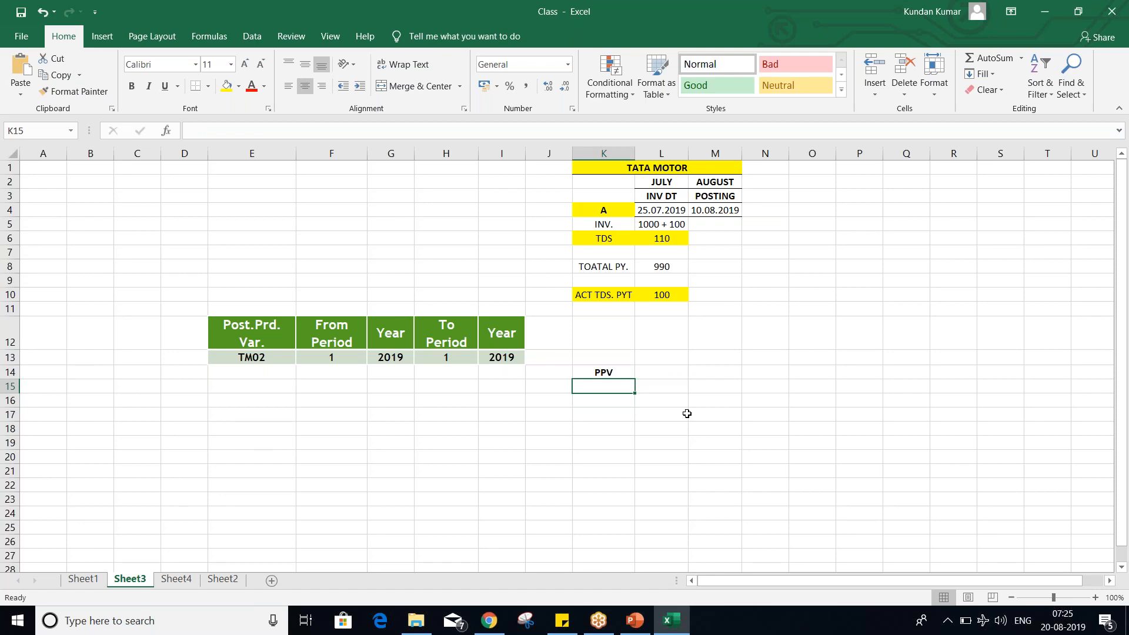
# Step: Add the heading COMP. CD in cell L14 beside PPV and format it bold with a bottom border
pyautogui.click(665, 369)
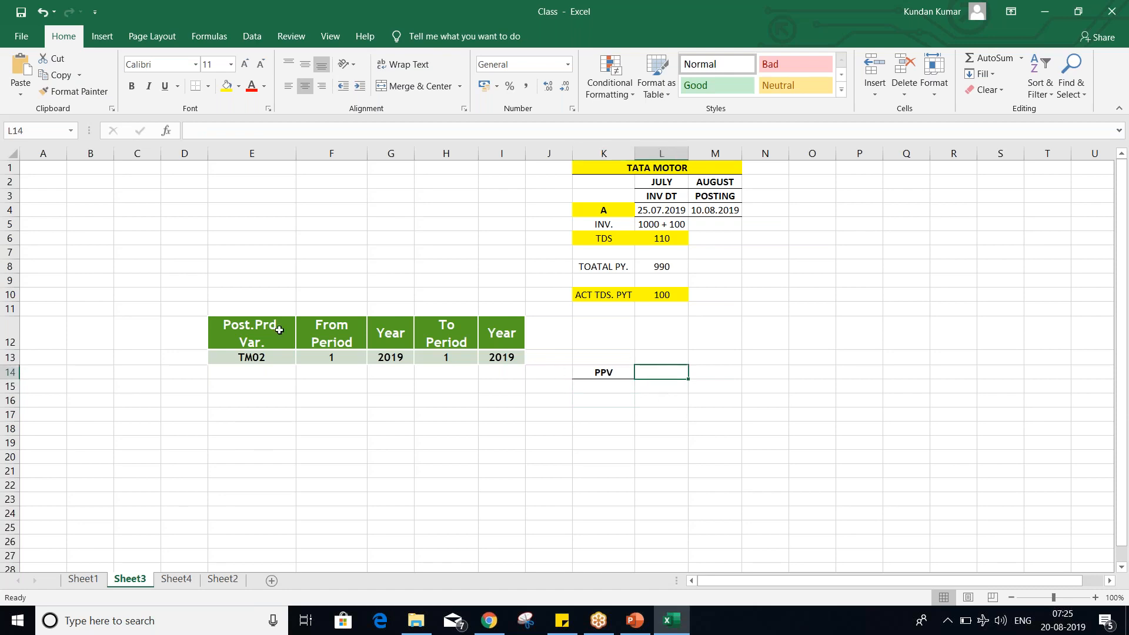
pyautogui.write('COMP. CD')
pyautogui.press('Return')
pyautogui.click(661, 372)
pyautogui.hotkey('ctrl', 'b')
# Step: Enter TM02 under COMP. CD in L15 and TM02 under PPV in K15
pyautogui.click(666, 389)
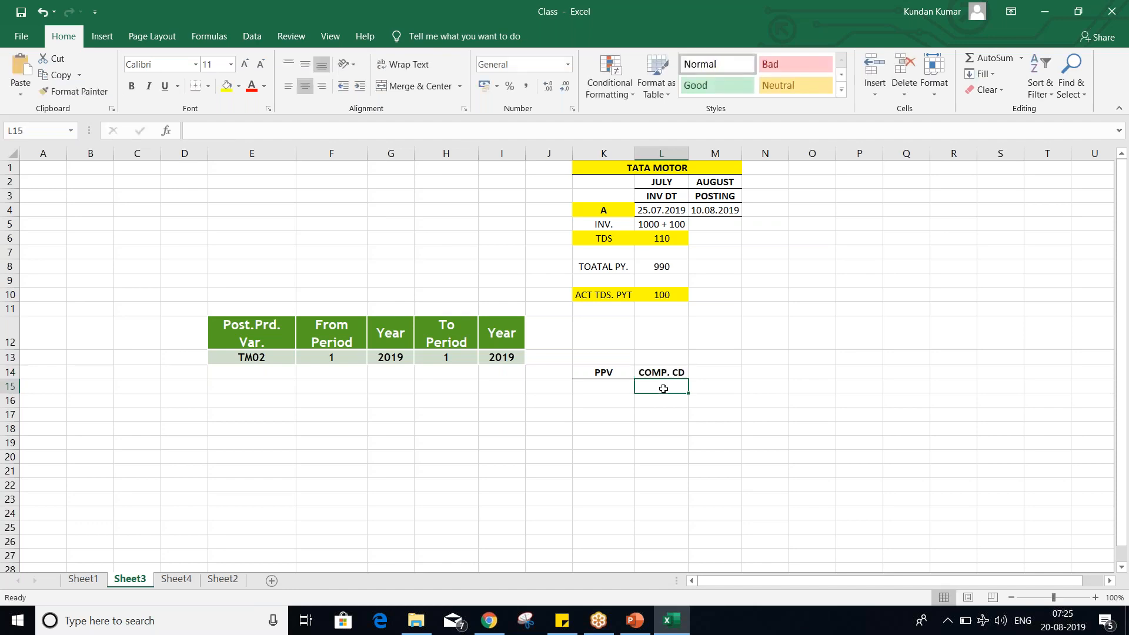
pyautogui.write('TM02')
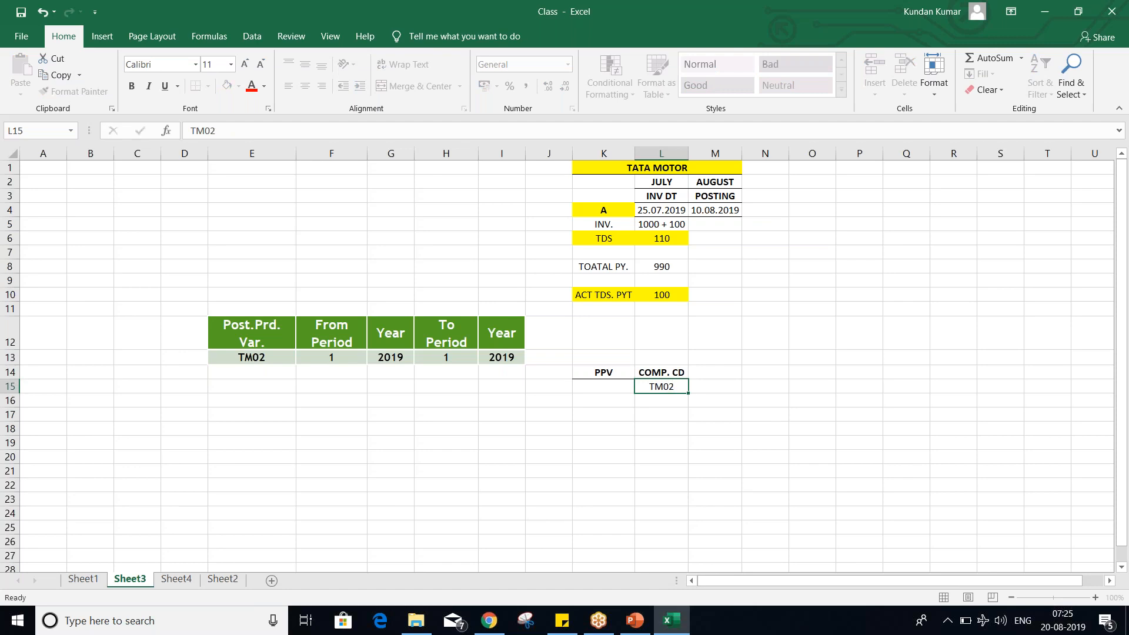
pyautogui.press('Return')
pyautogui.click(595, 389)
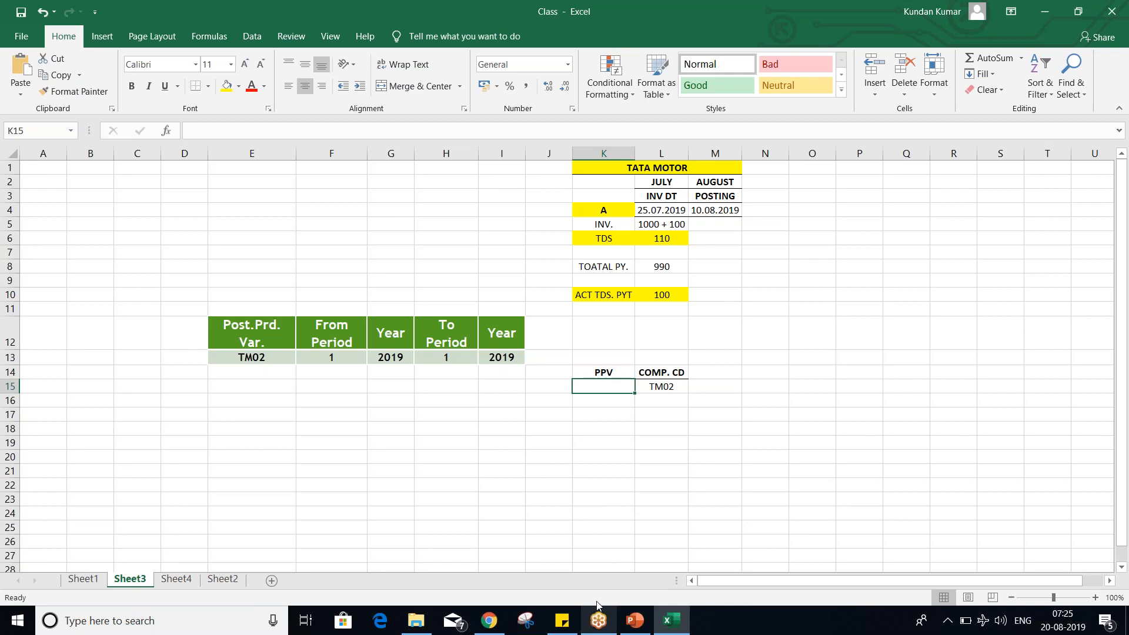
pyautogui.write('T')
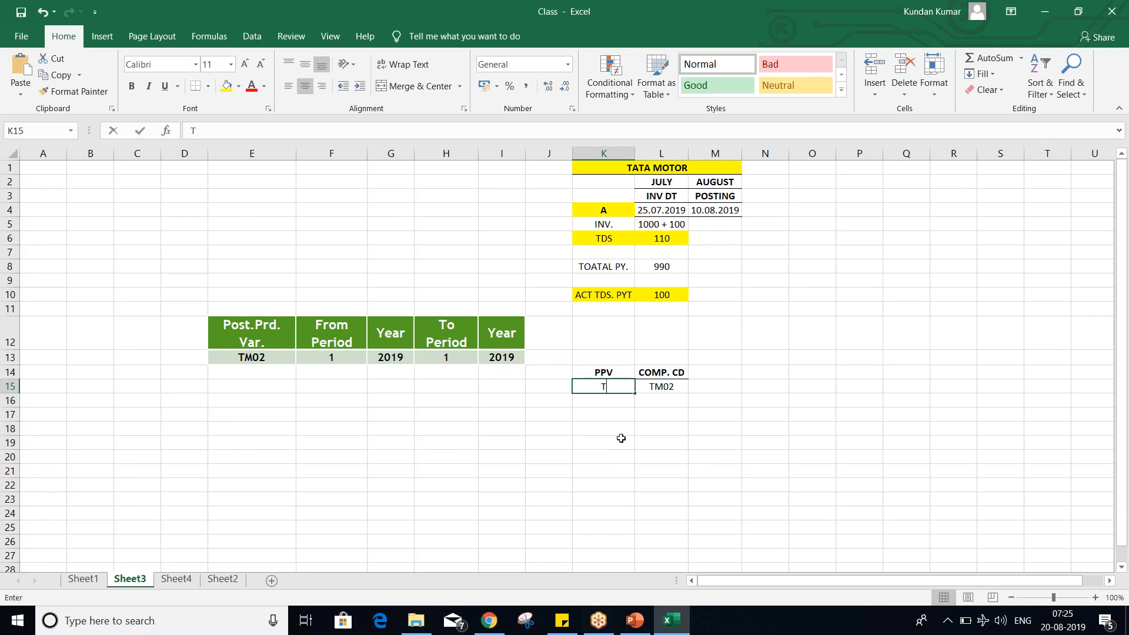
pyautogui.write('M02')
pyautogui.press('Return')
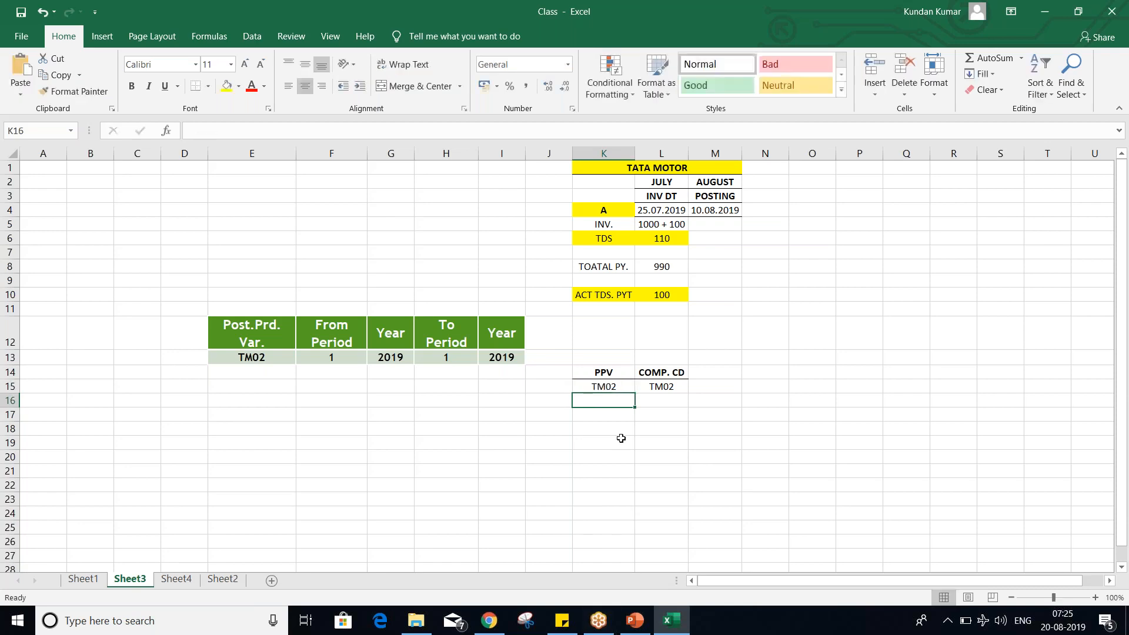
# Step: Compare the PPV and COMP. CD entries in K15:L15 with the variant in the posting period table
pyautogui.click(591, 386)
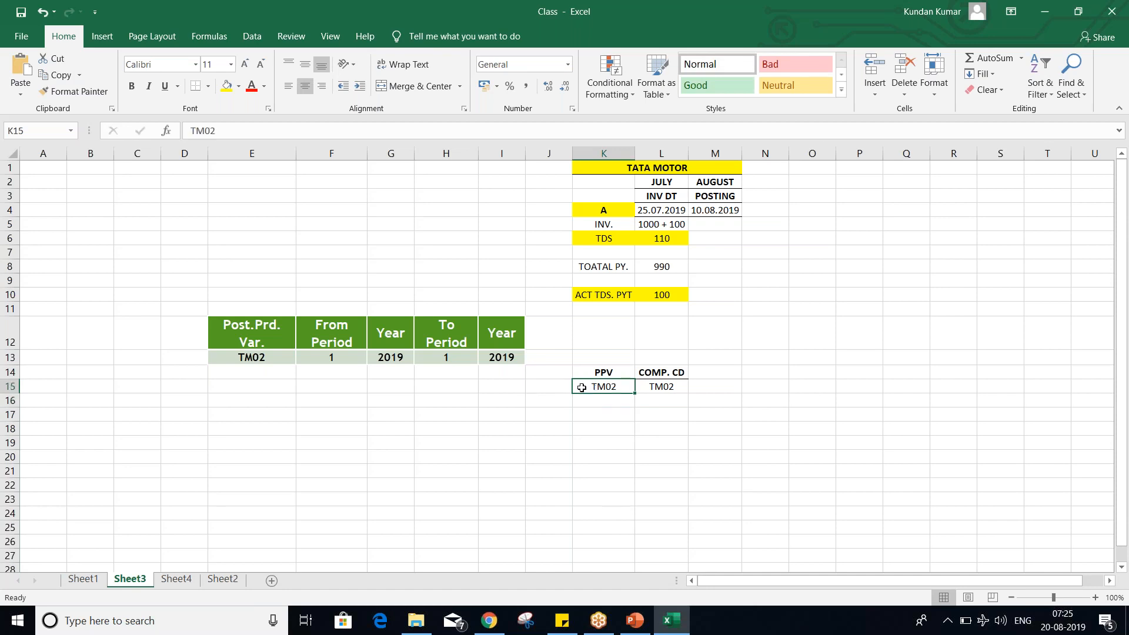
pyautogui.click(669, 387)
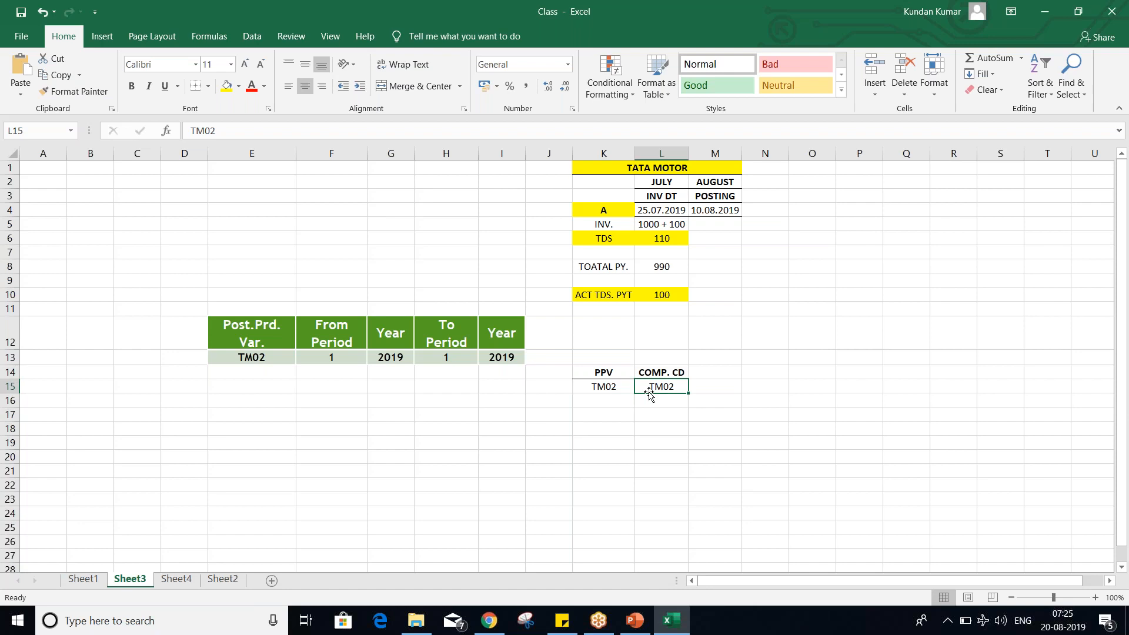
pyautogui.click(594, 386)
pyautogui.click(674, 384)
pyautogui.moveTo(598, 386); pyautogui.dragTo(660, 385)
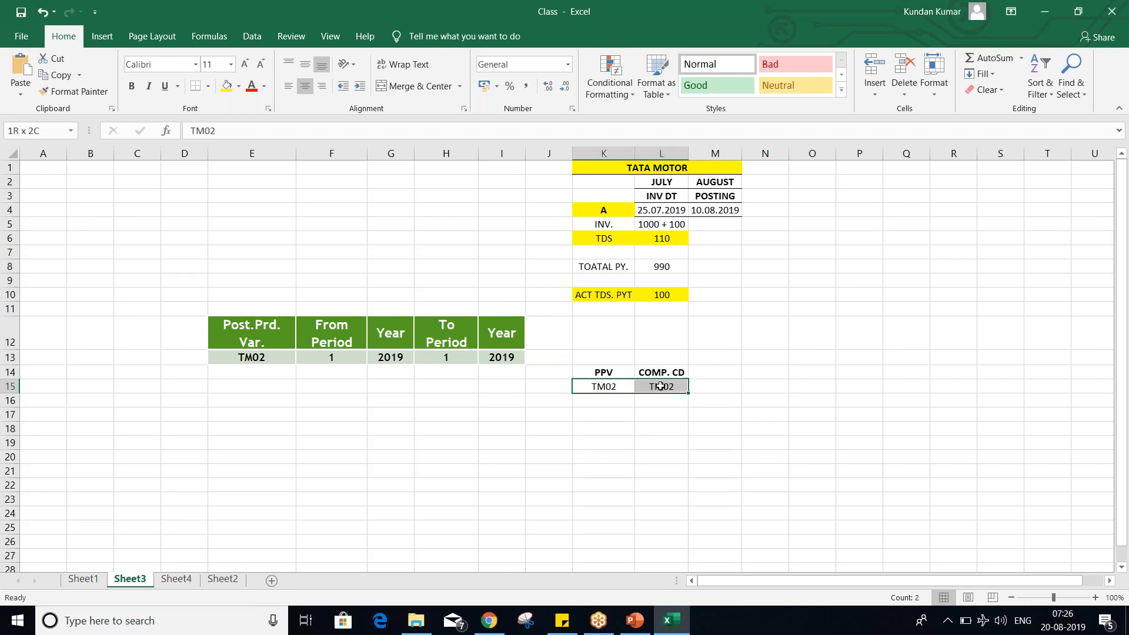
pyautogui.click(585, 384)
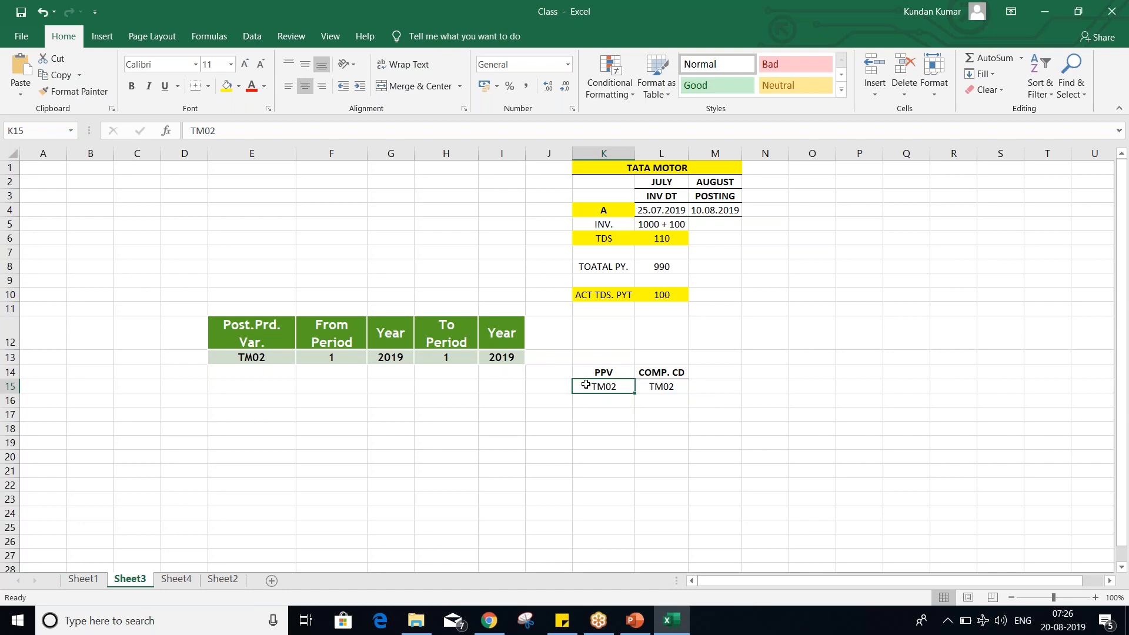
pyautogui.click(669, 388)
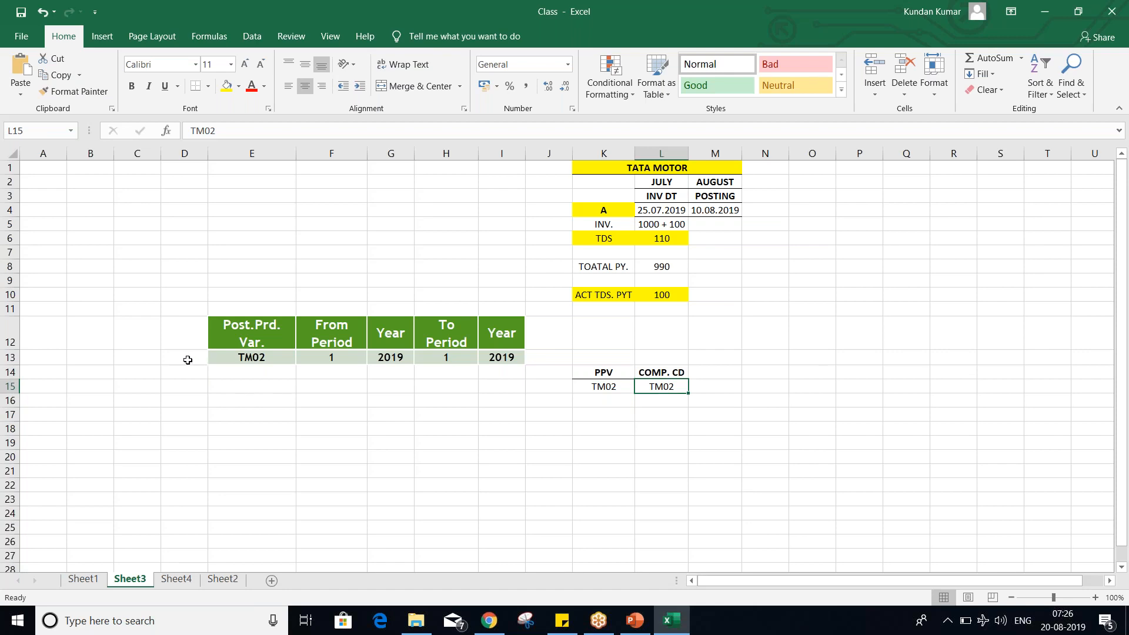
pyautogui.click(179, 339)
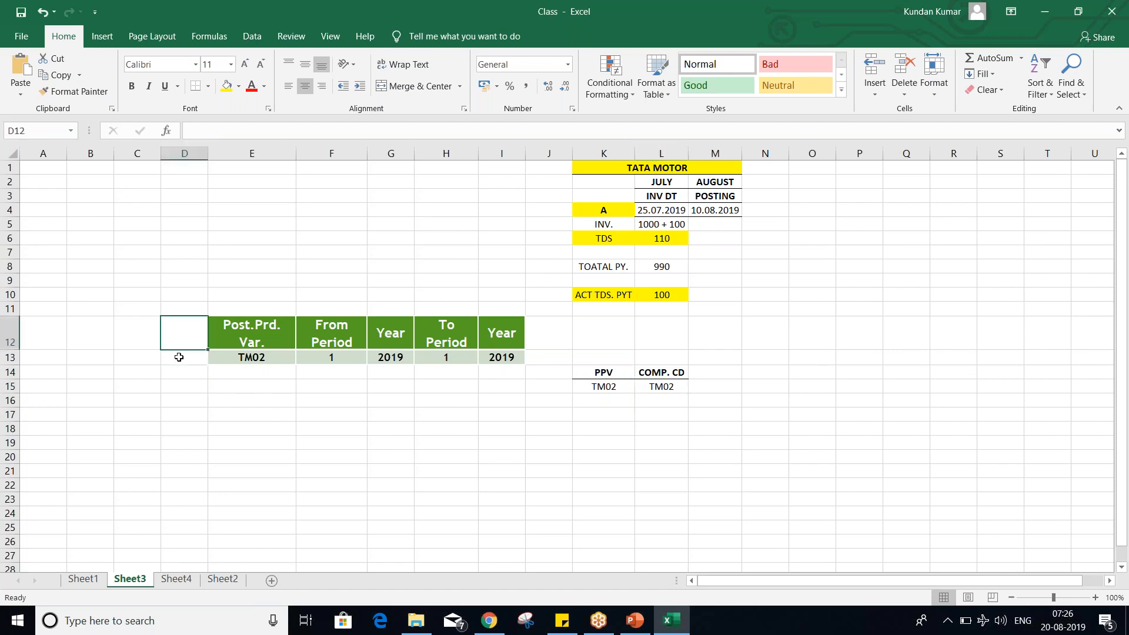
pyautogui.click(179, 357)
pyautogui.click(177, 327)
pyautogui.click(625, 387)
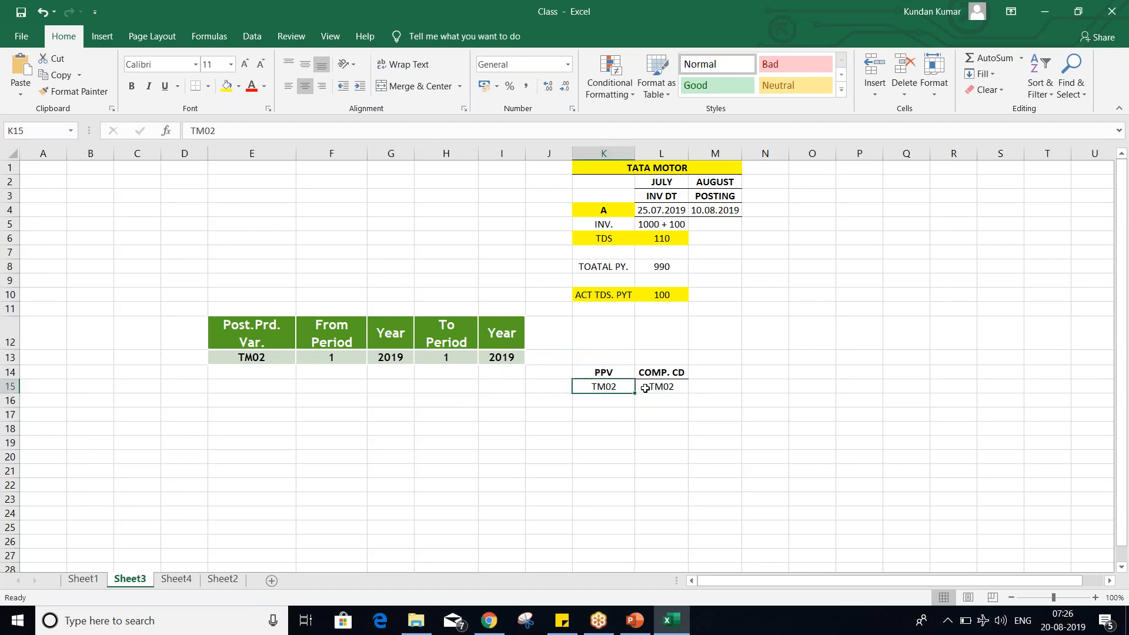
pyautogui.click(647, 389)
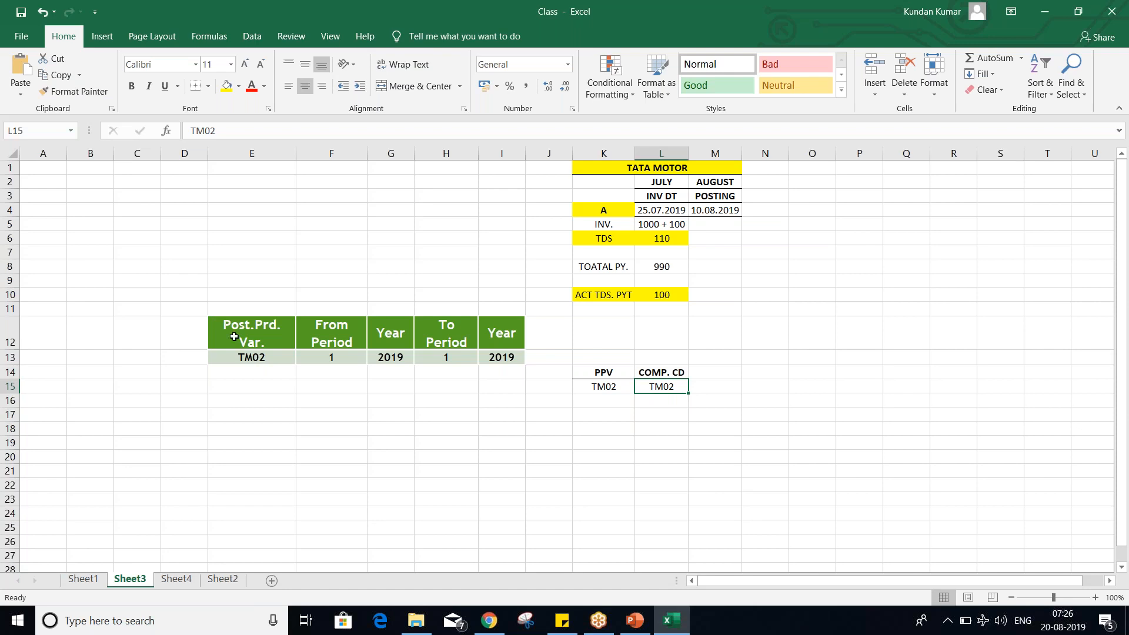
pyautogui.click(263, 360)
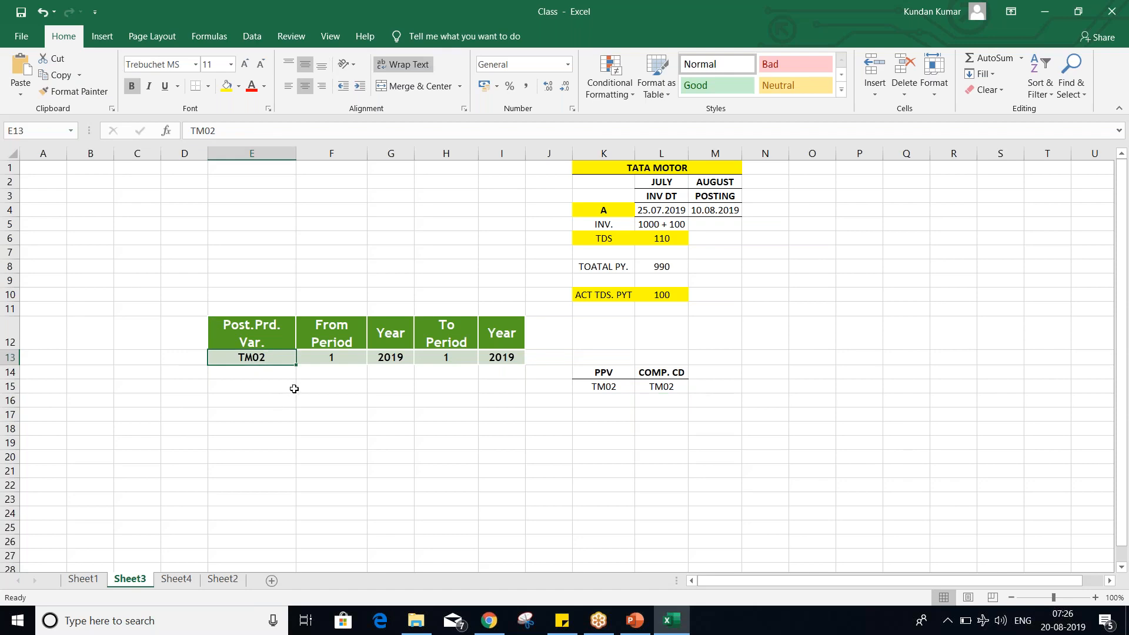
pyautogui.click(656, 385)
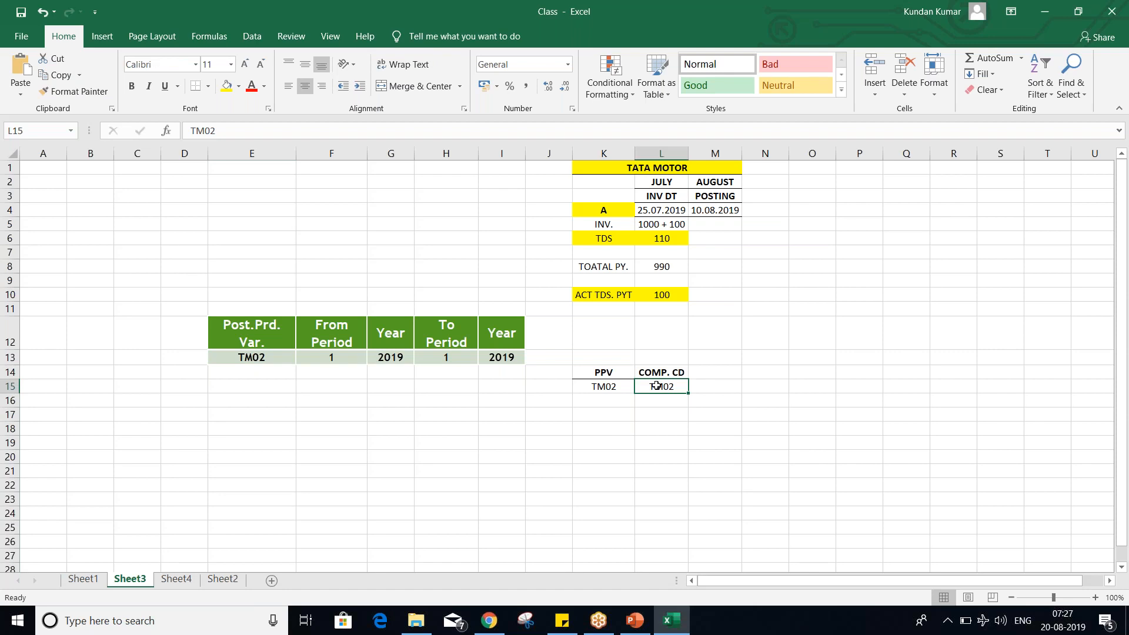
# Step: Review the TATA MOTOR invoice dates and amounts in relation to the table's From Period
pyautogui.click(658, 215)
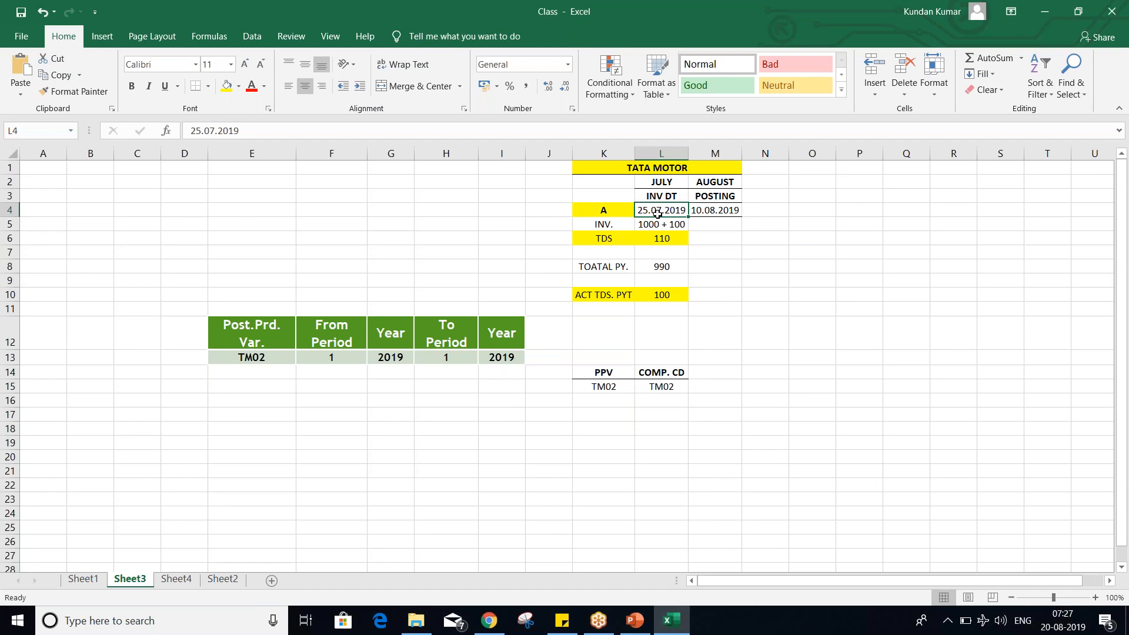
pyautogui.moveTo(628, 210); pyautogui.dragTo(765, 297)
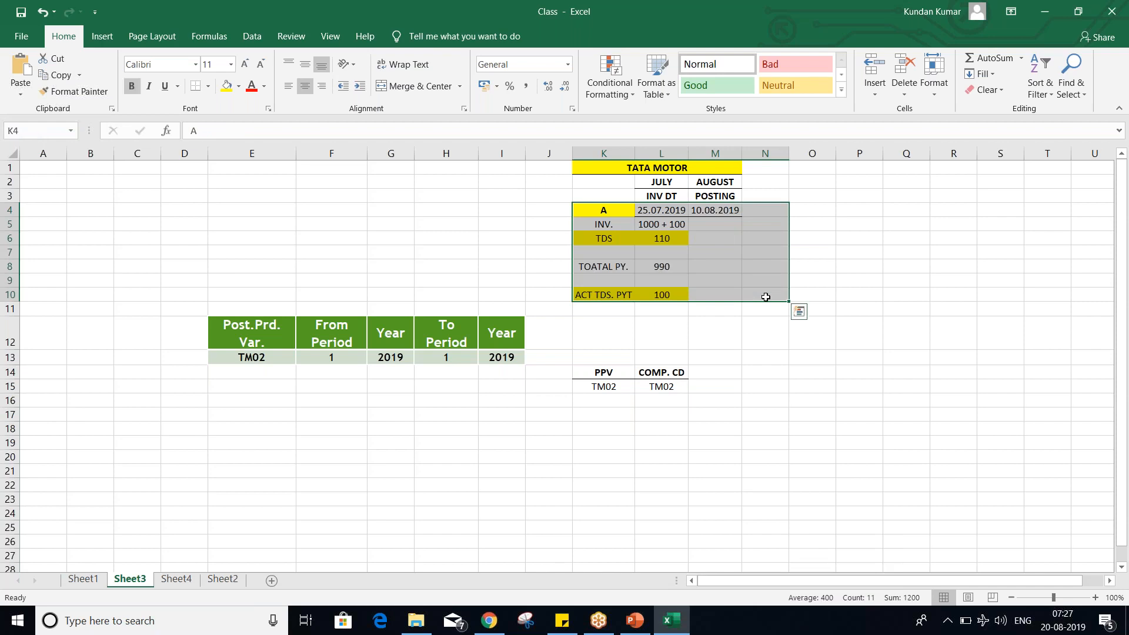
pyautogui.click(335, 357)
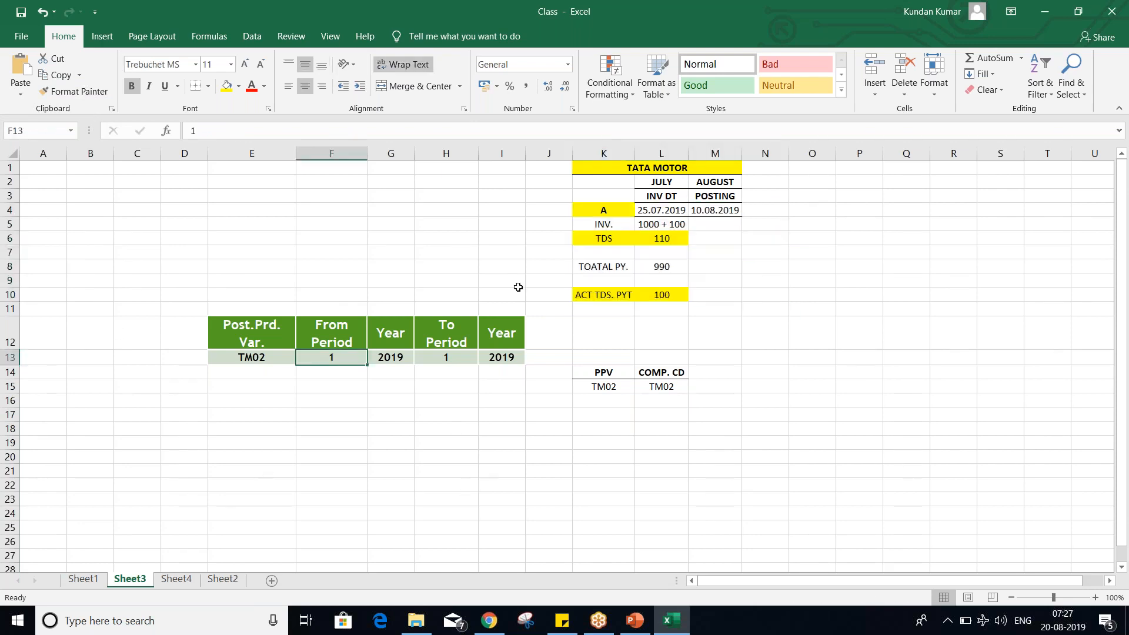
pyautogui.moveTo(663, 182); pyautogui.dragTo(661, 297)
pyautogui.click(642, 195)
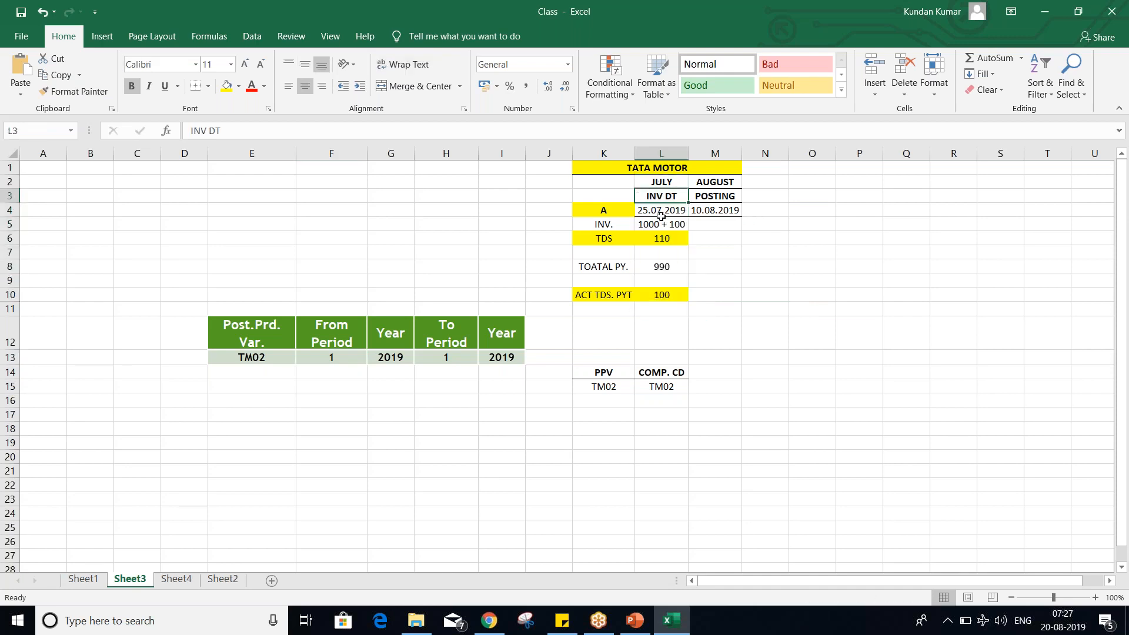
# Step: Set both the From Period and the To Period in the TM02 row to 4
pyautogui.click(321, 360)
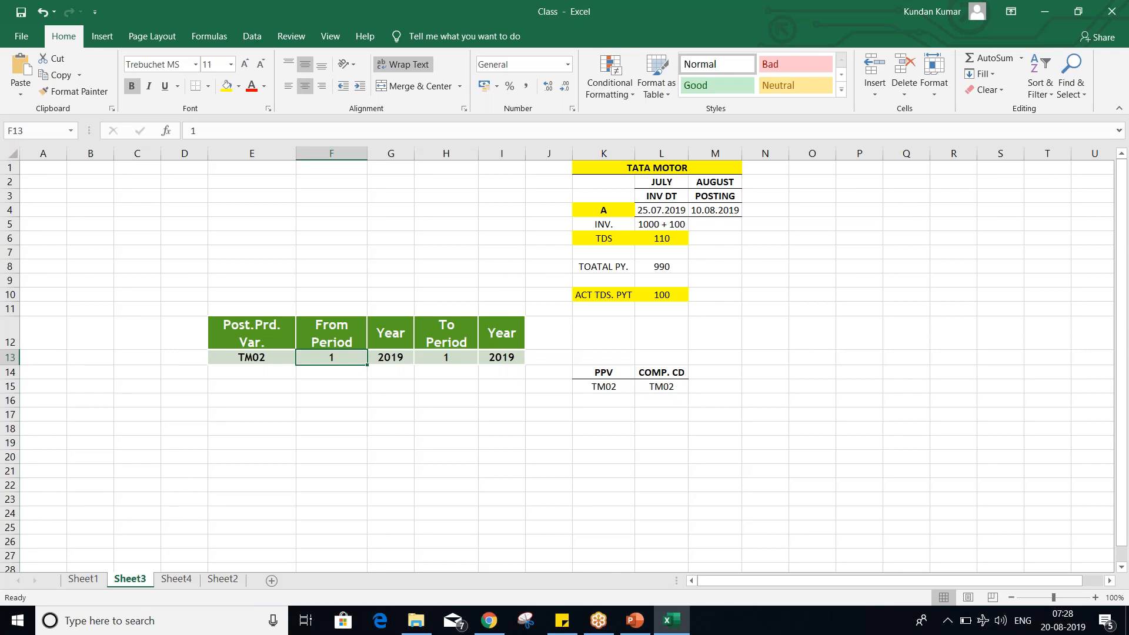
pyautogui.write('5')
pyautogui.press('BackSpace')
pyautogui.write('4')
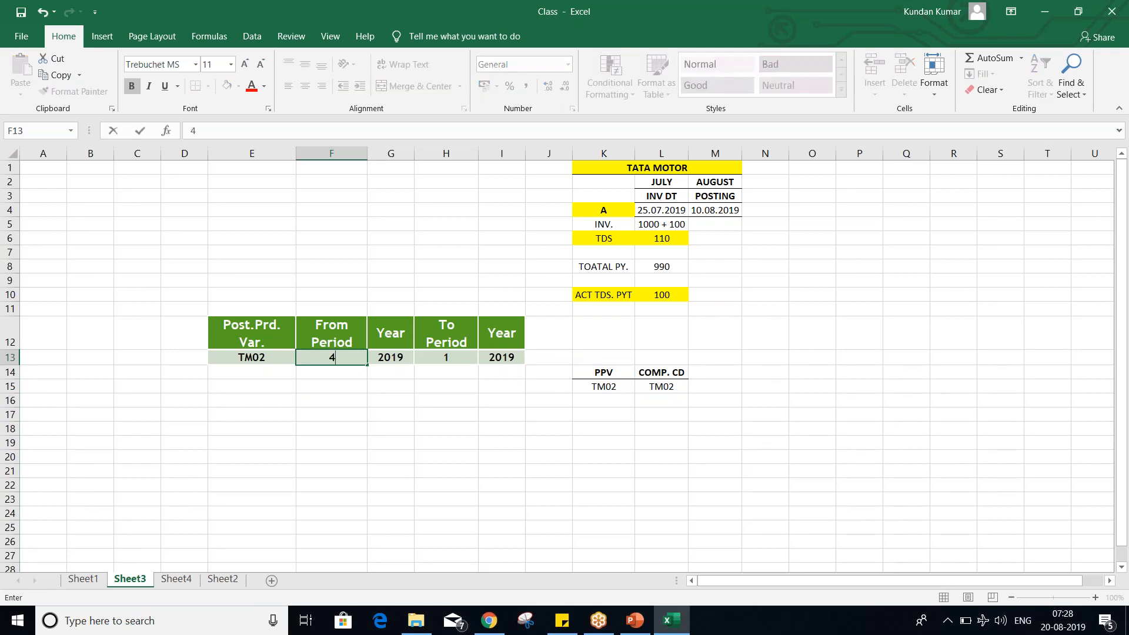
pyautogui.press('Tab')
pyautogui.press('Tab')
pyautogui.write('4')
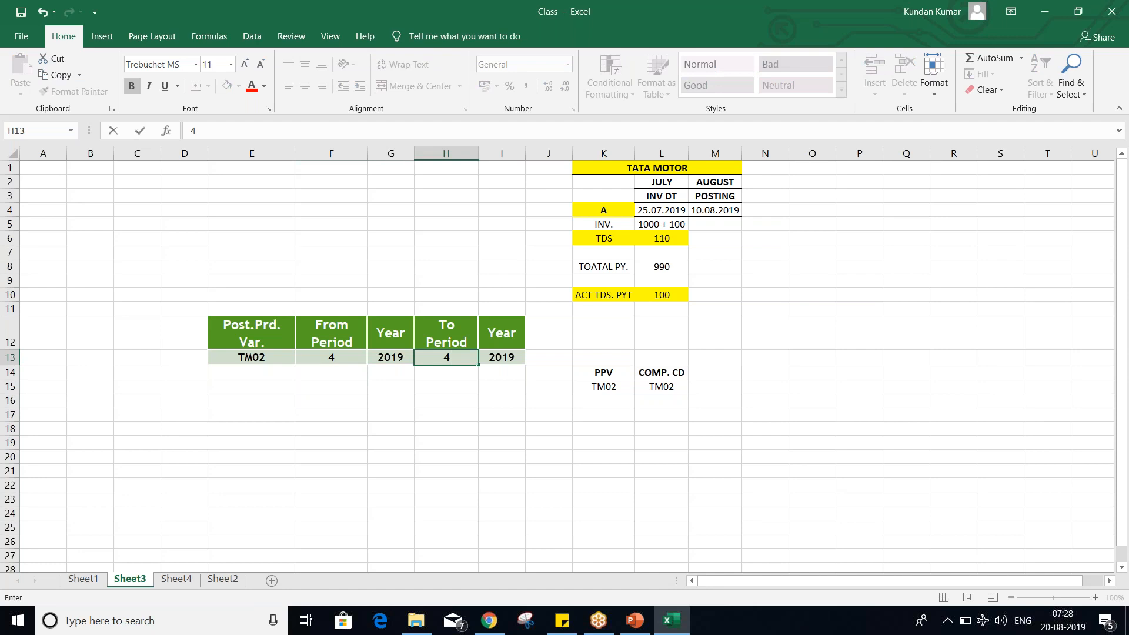
pyautogui.click(343, 433)
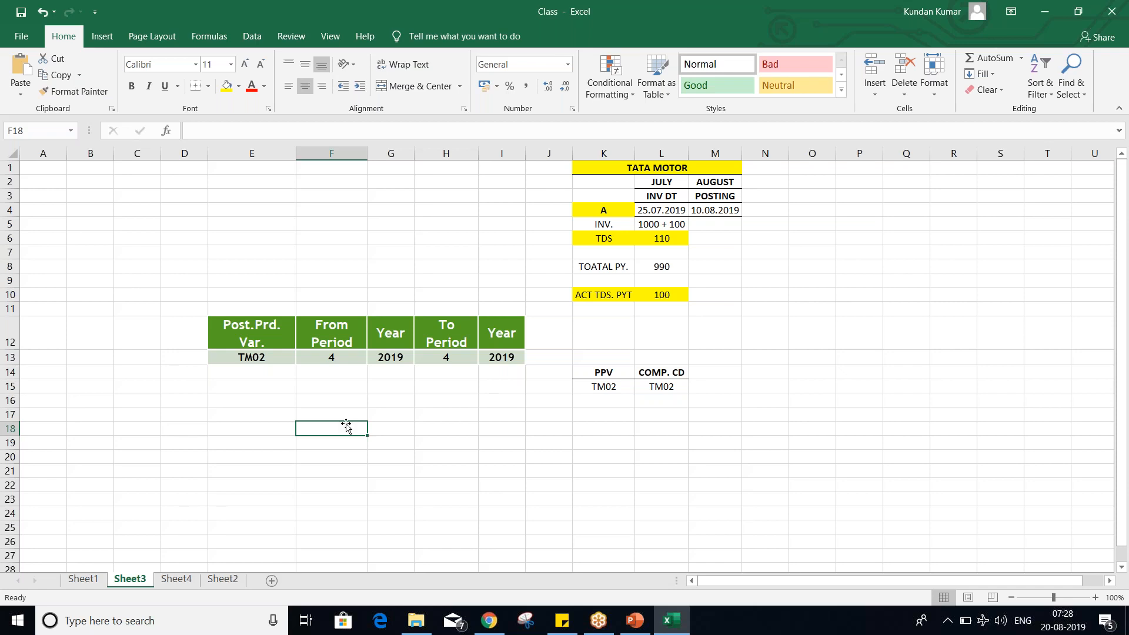
# Step: Set the To Period of variant TM02 in cell H13 to 5
pyautogui.click(330, 360)
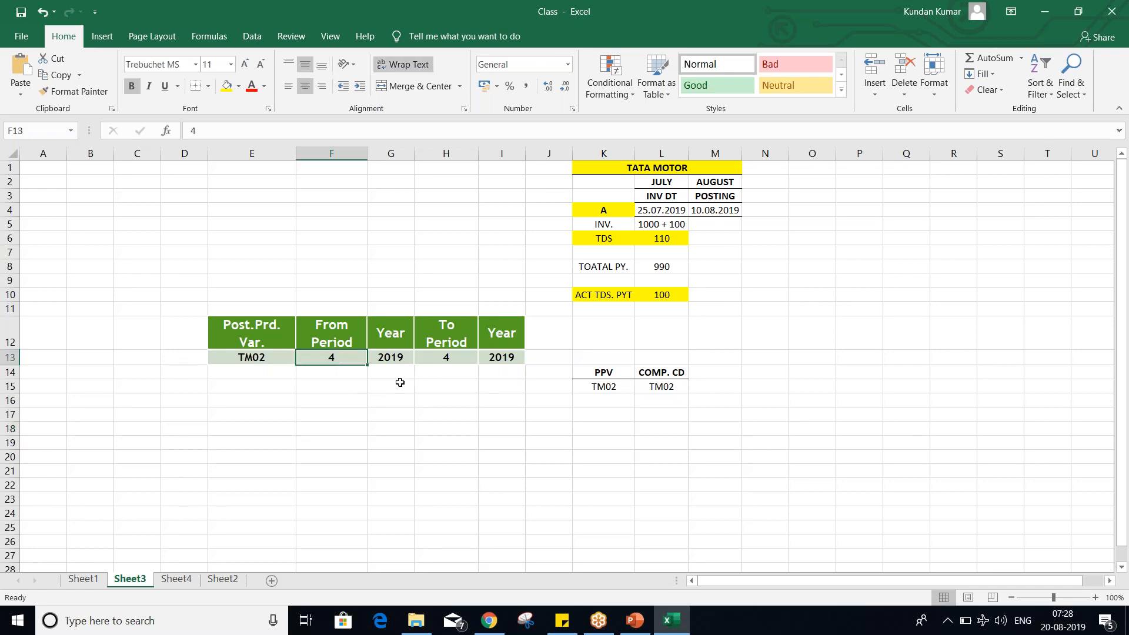
pyautogui.click(441, 363)
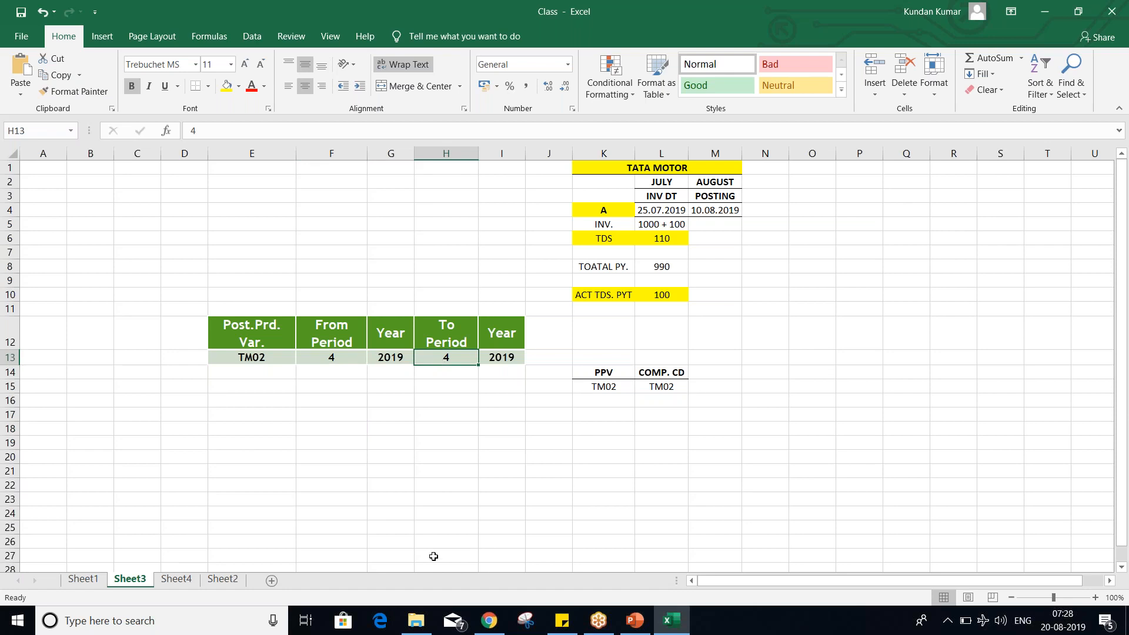
pyautogui.write('5')
pyautogui.press('Return')
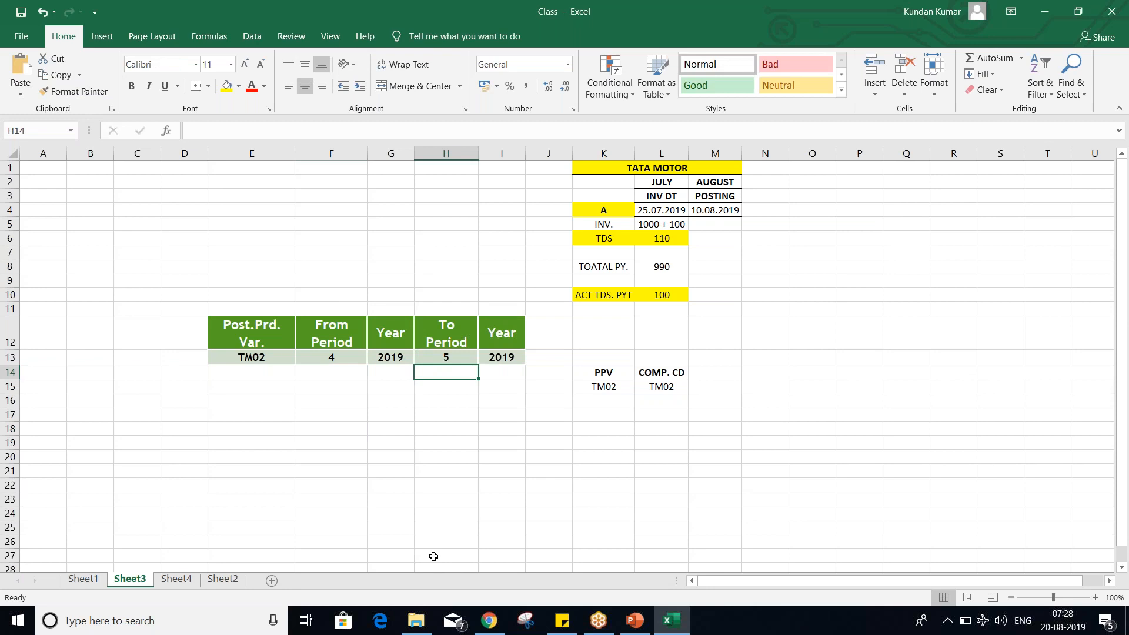
# Step: Enter the date 03.08.2019 in cell F15 below the From Period column
pyautogui.click(331, 358)
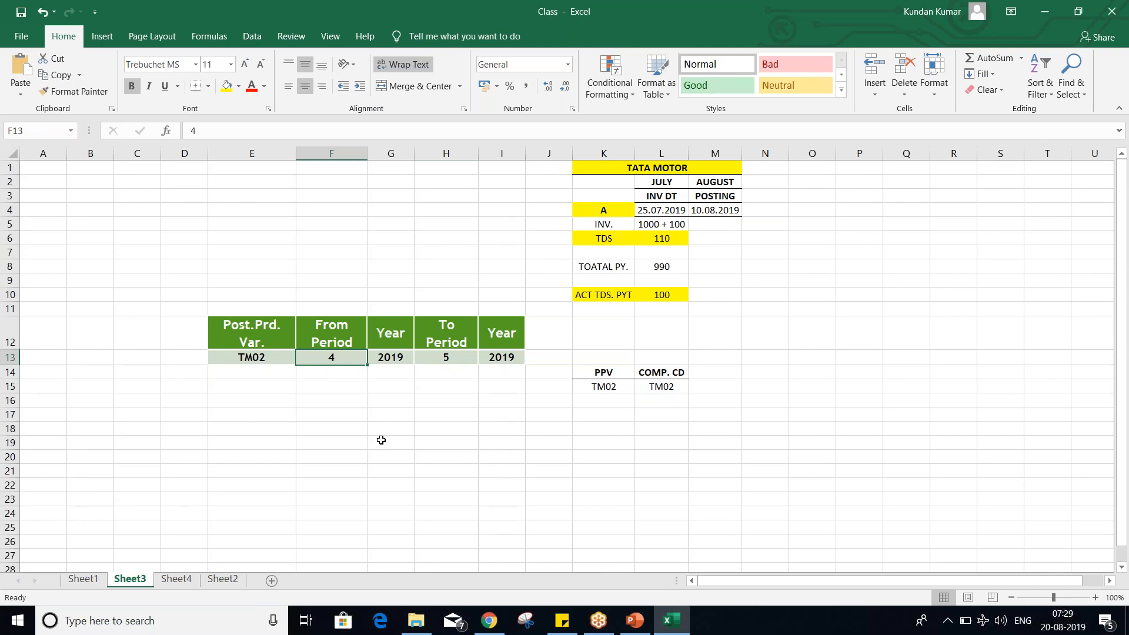
pyautogui.click(363, 418)
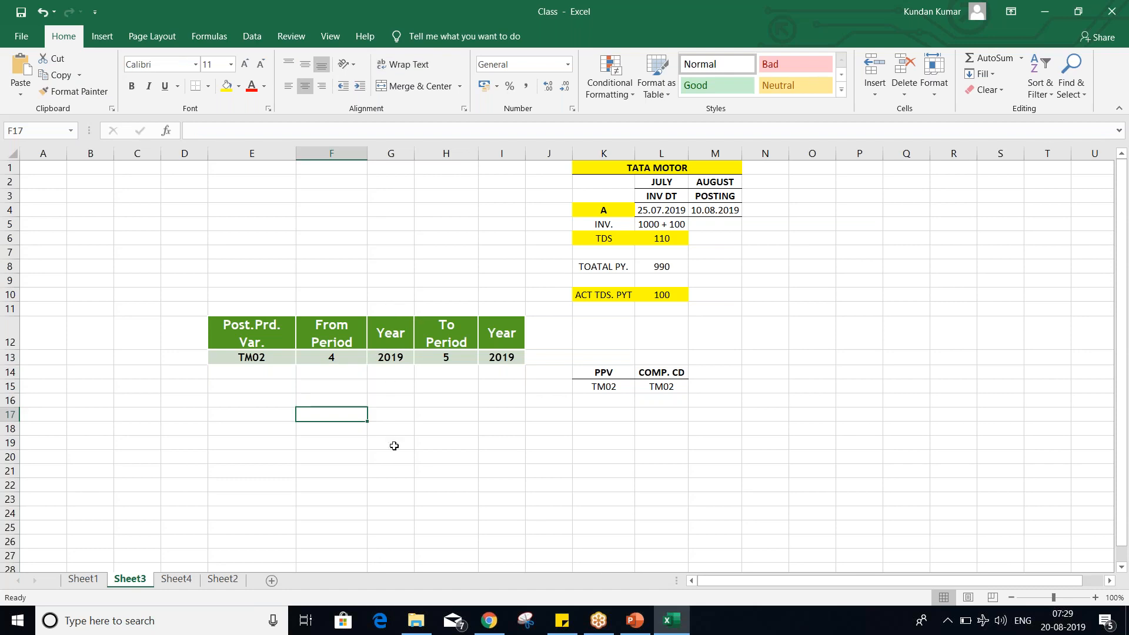
pyautogui.click(342, 390)
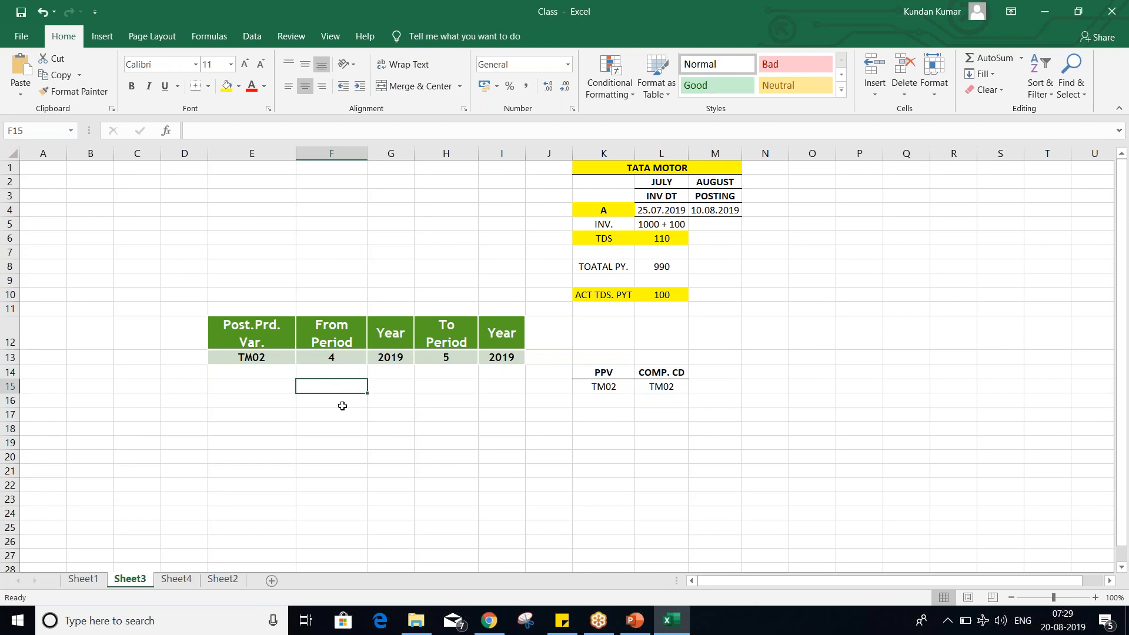
pyautogui.write('03.0')
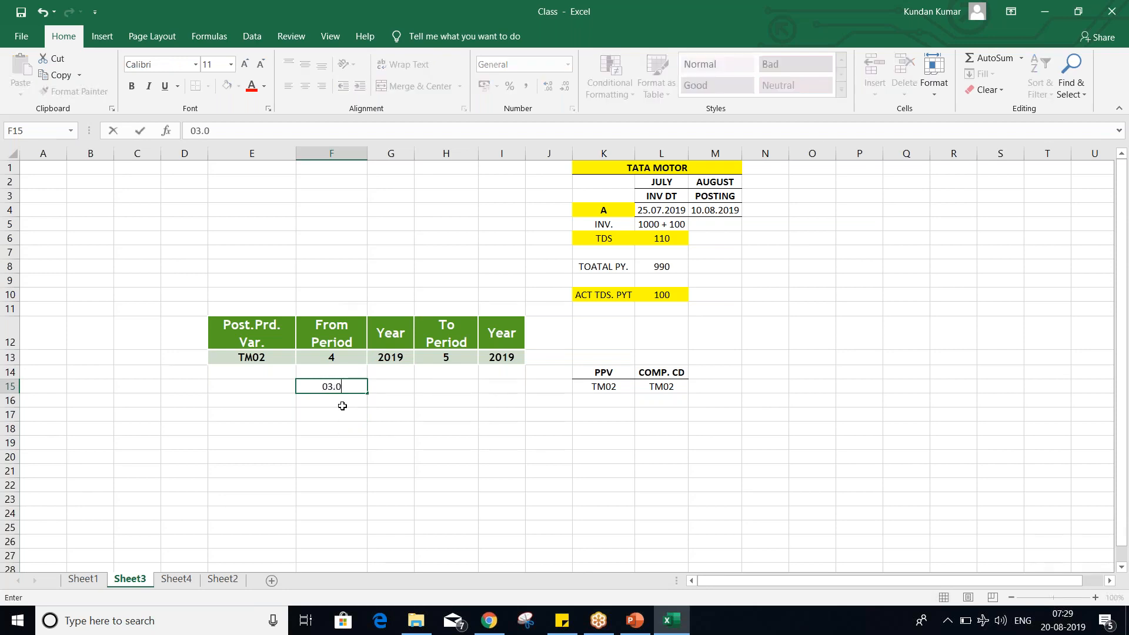
pyautogui.write('8.2019')
pyautogui.press('Return')
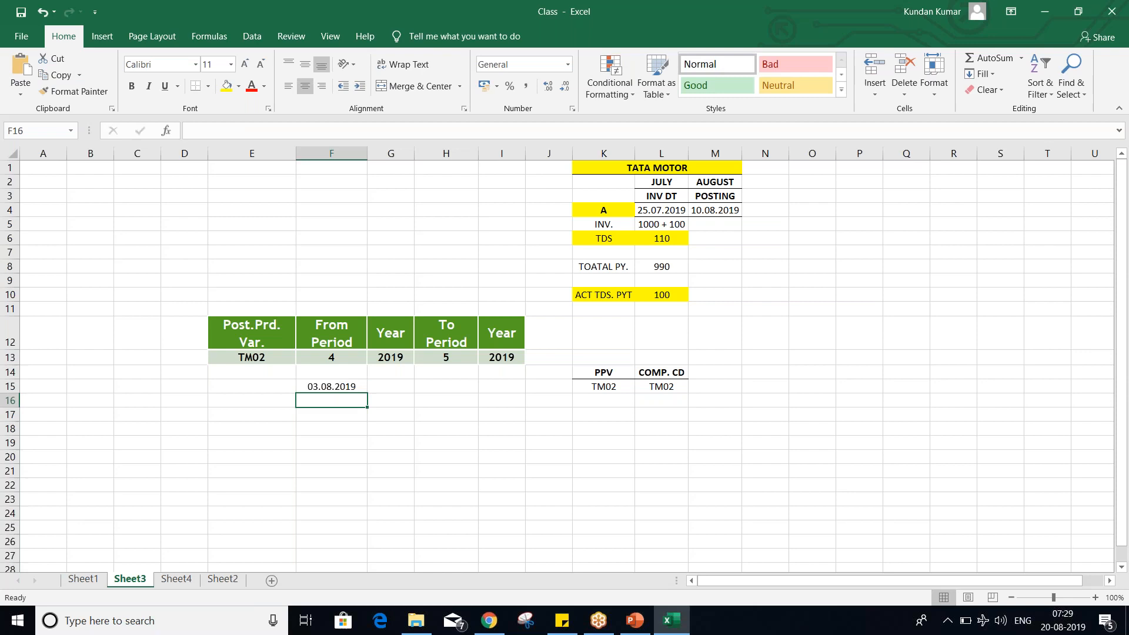
# Step: Compare the date in F15 with the From Period and To Period values in the TM02 row
pyautogui.click(346, 389)
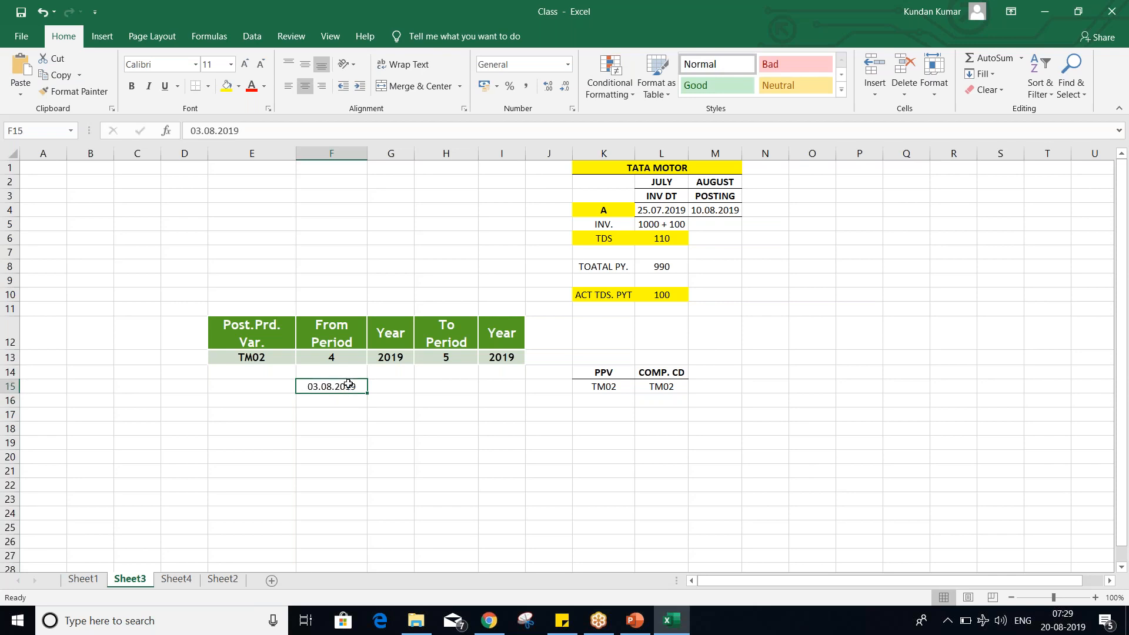
pyautogui.click(439, 360)
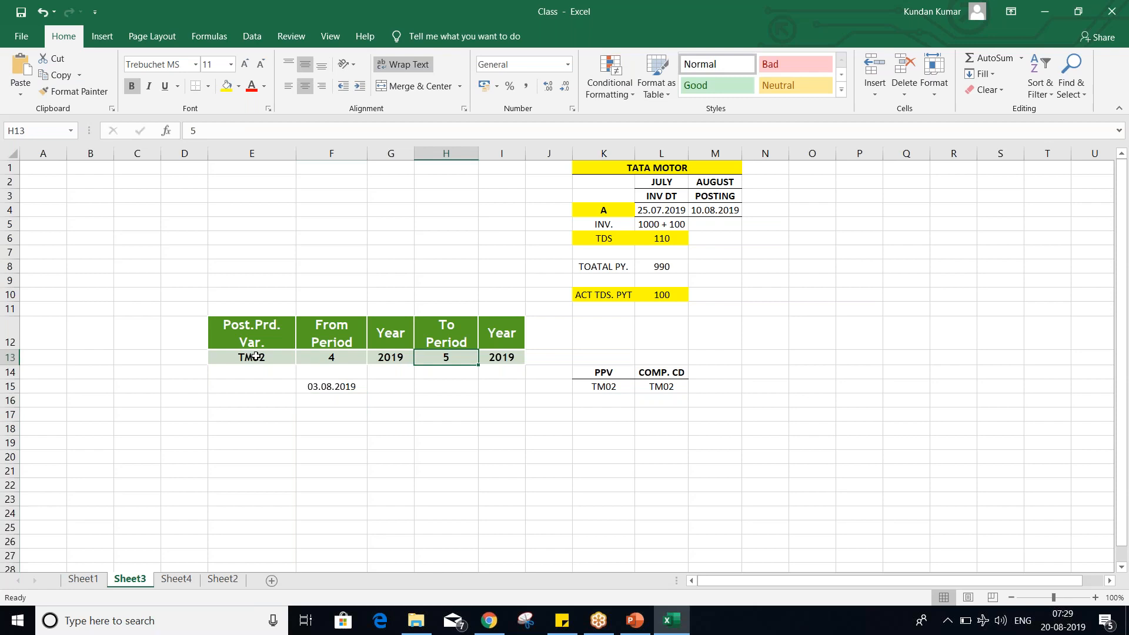
pyautogui.click(312, 356)
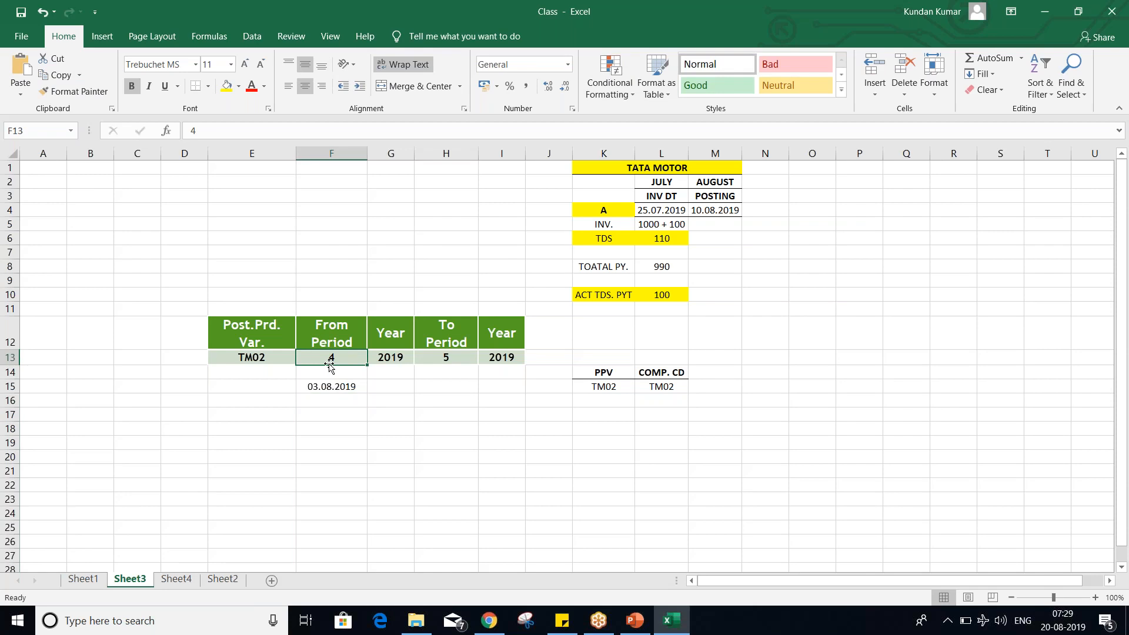
pyautogui.click(457, 360)
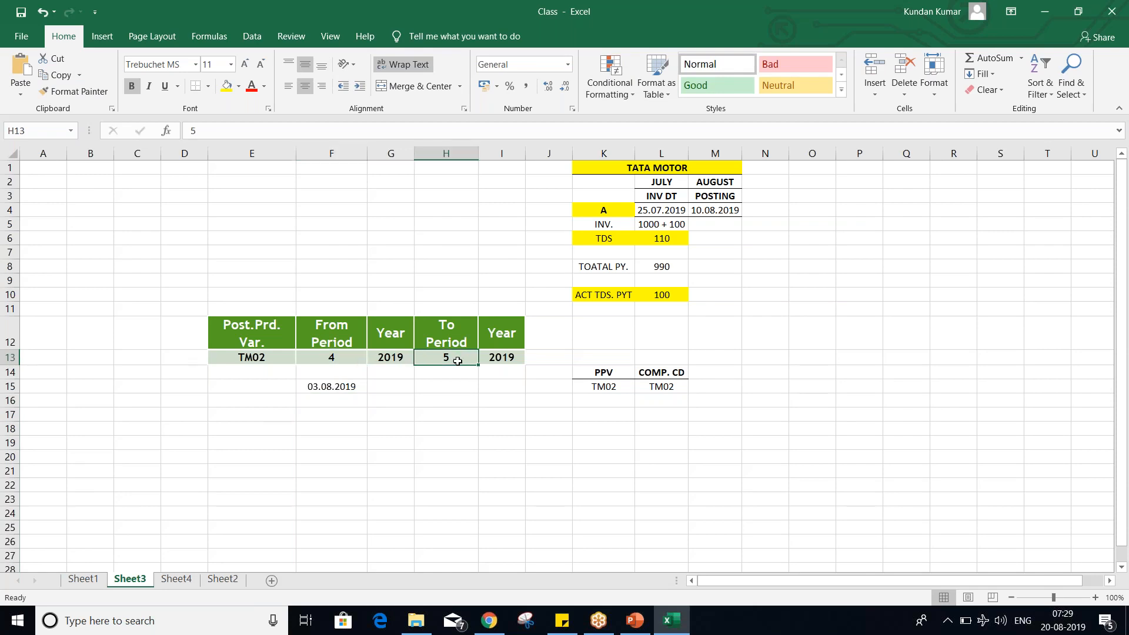
pyautogui.click(342, 354)
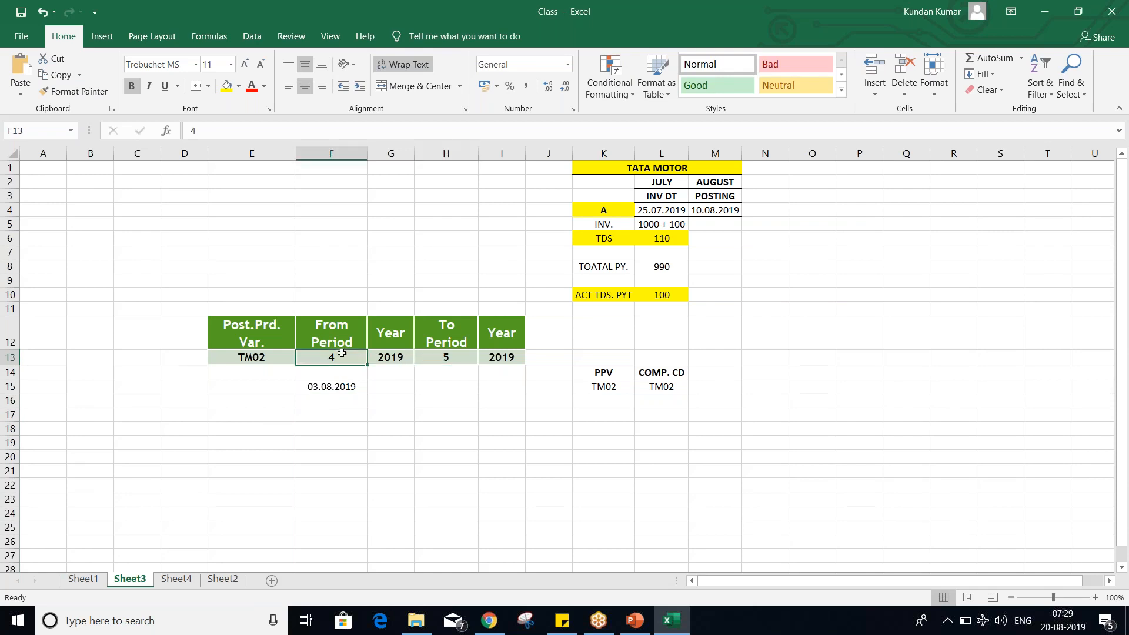
pyautogui.click(456, 356)
pyautogui.click(324, 357)
# Step: Change the date in F15 to 04.08.2019
pyautogui.click(323, 390)
pyautogui.click(207, 133)
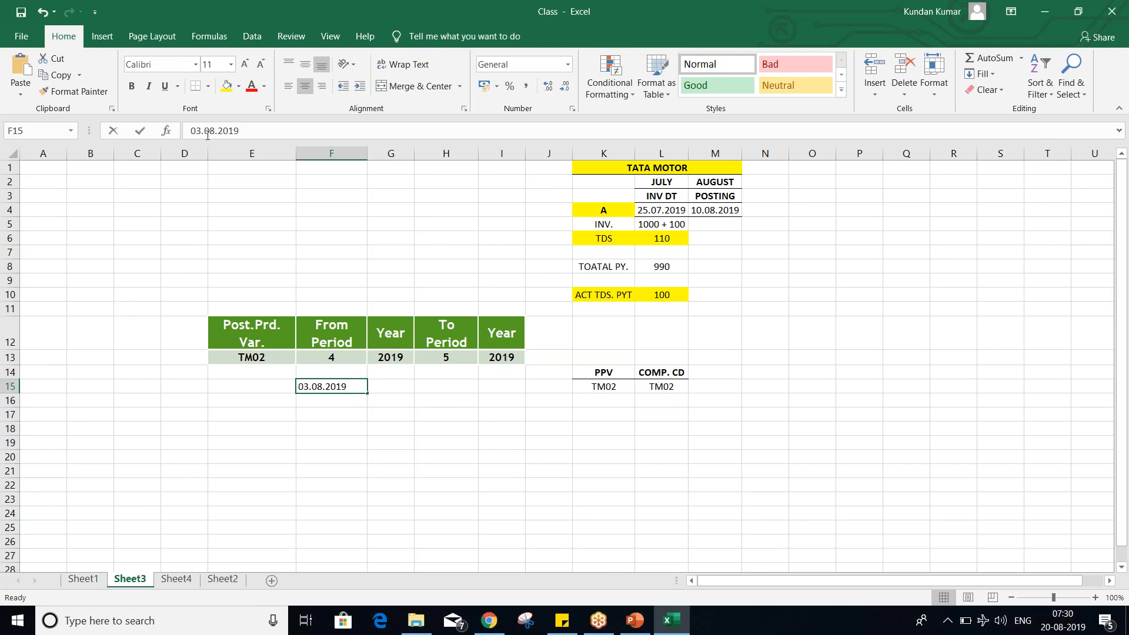
pyautogui.click(196, 130)
pyautogui.press('Delete')
pyautogui.write('4')
pyautogui.press('Return')
pyautogui.click(376, 442)
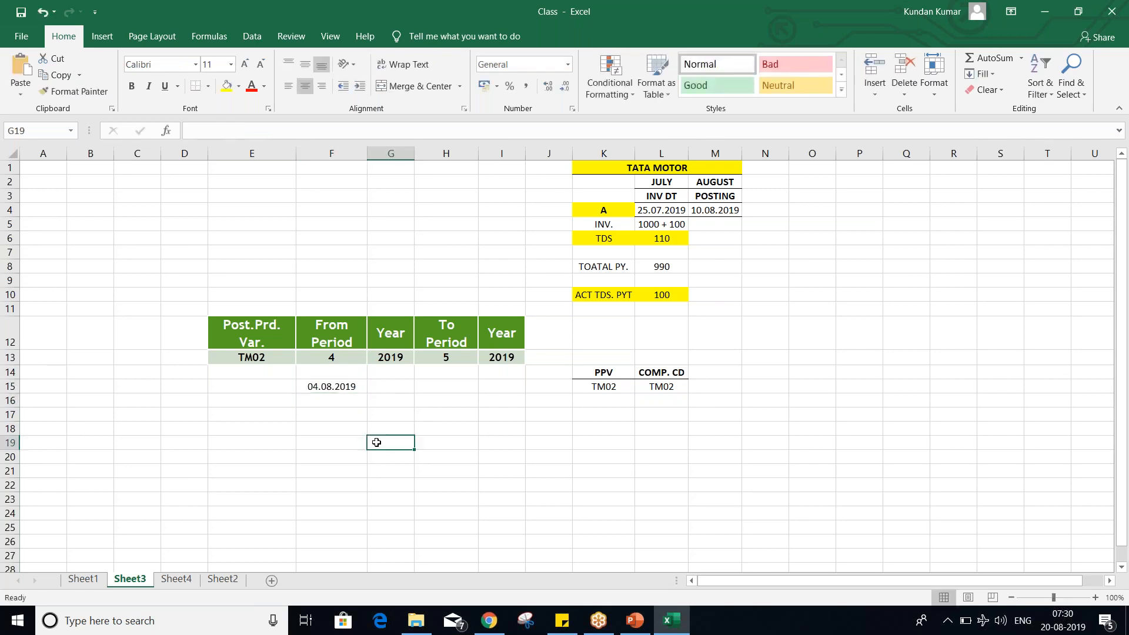
# Step: Set the From Period of variant TM02 in cell F13 to 5
pyautogui.click(323, 359)
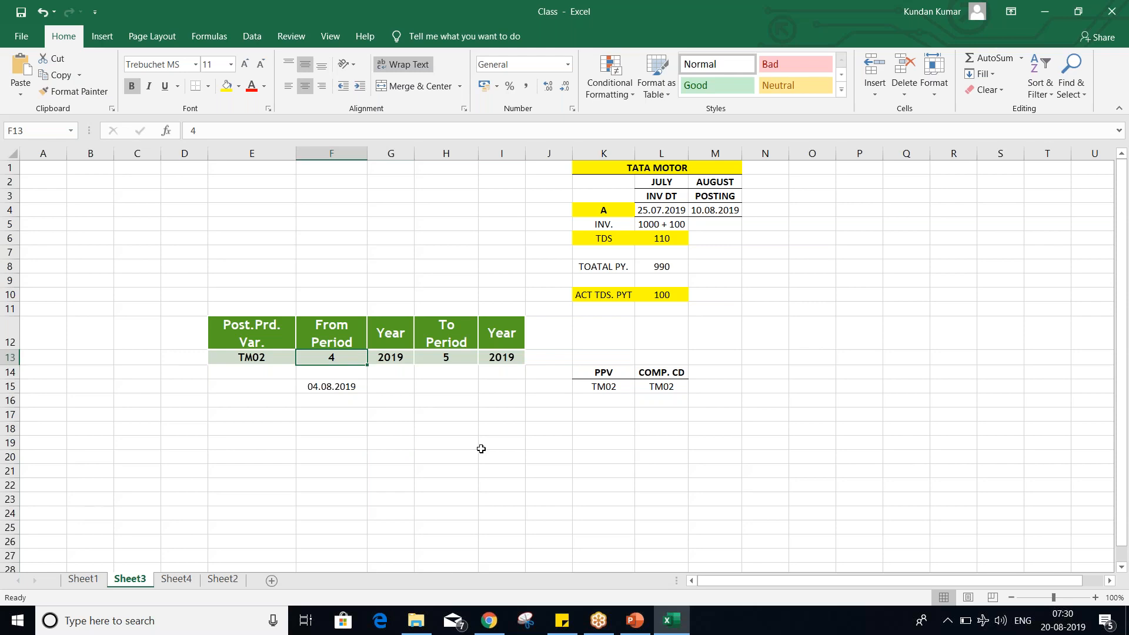
pyautogui.write('5')
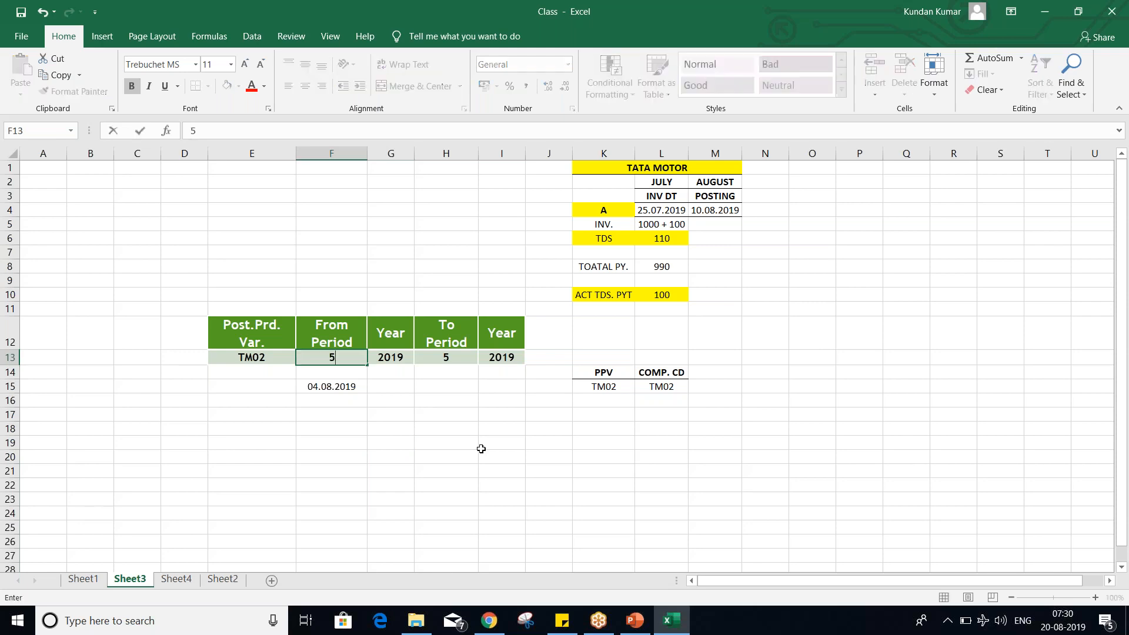
pyautogui.press('Return')
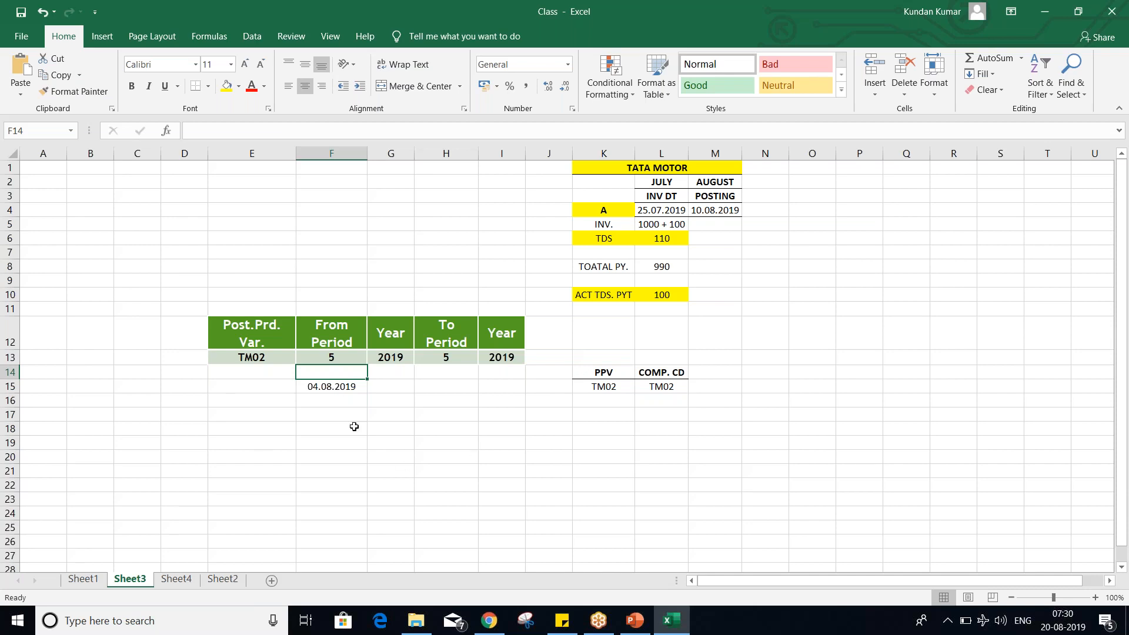
# Step: Compare the From and To Periods in the TM02 row with the TATA MOTOR invoice date and posting date
pyautogui.click(326, 357)
pyautogui.click(459, 357)
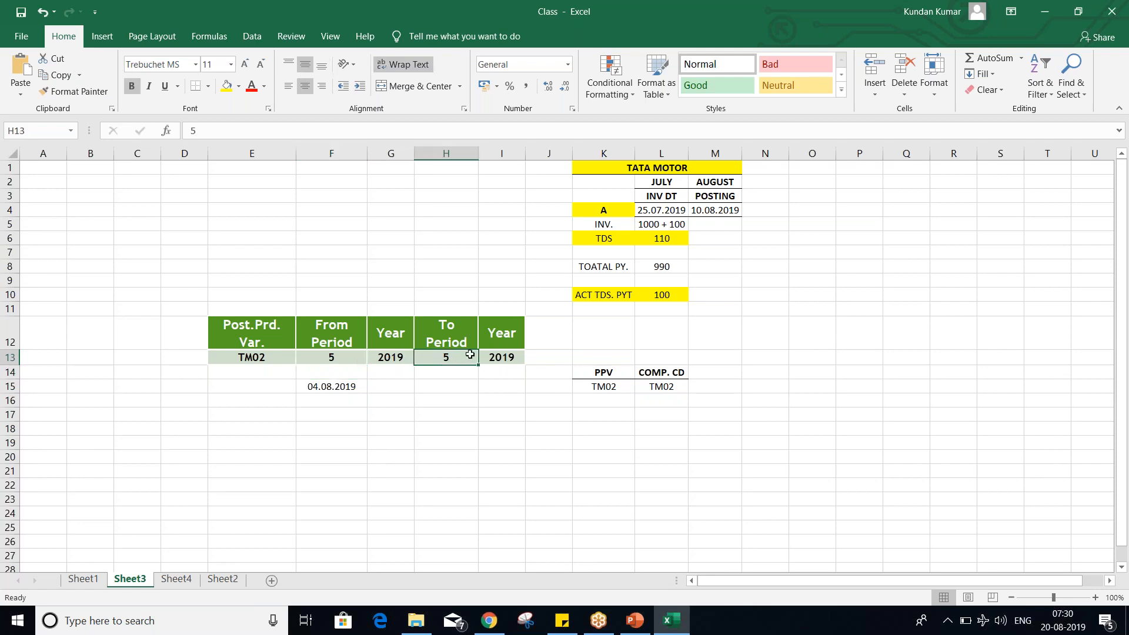
pyautogui.click(606, 212)
pyautogui.click(731, 212)
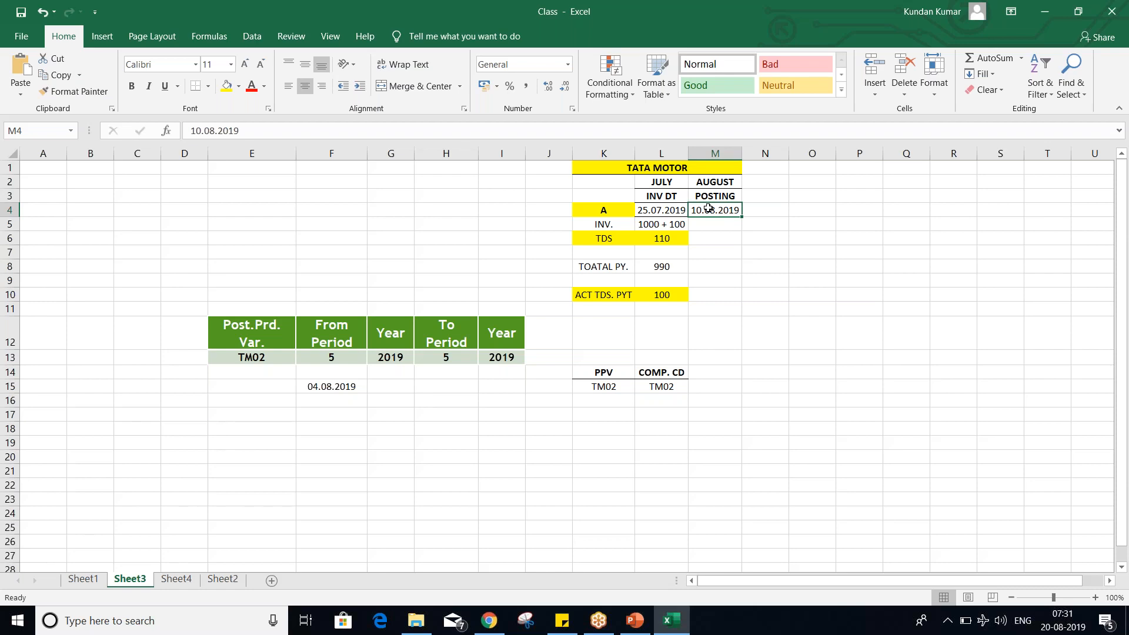
pyautogui.click(611, 214)
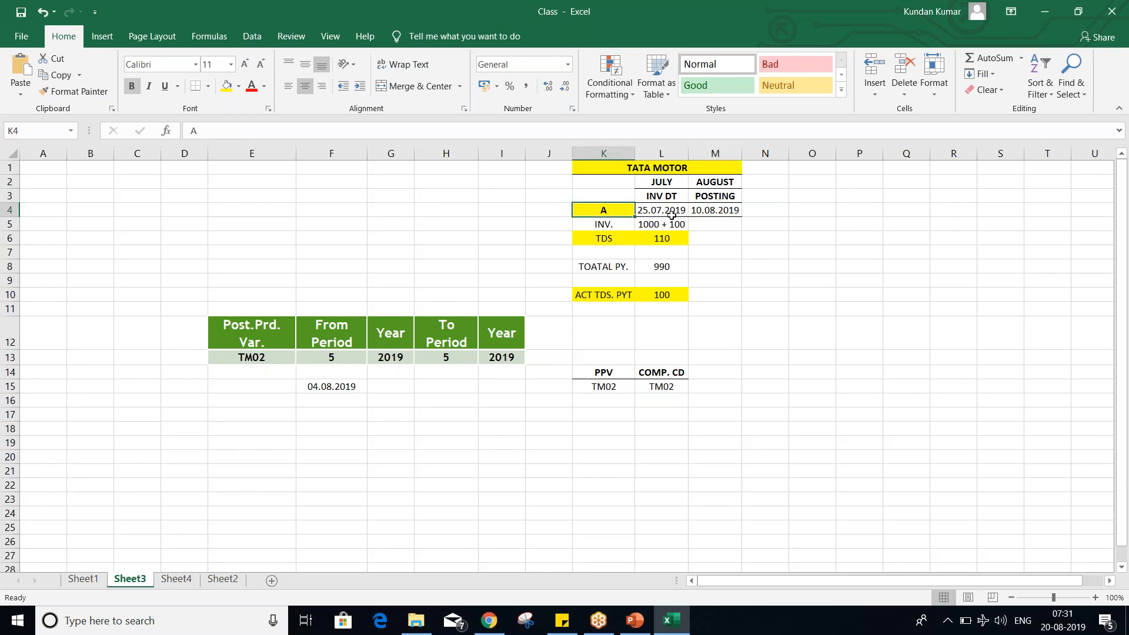
pyautogui.click(712, 211)
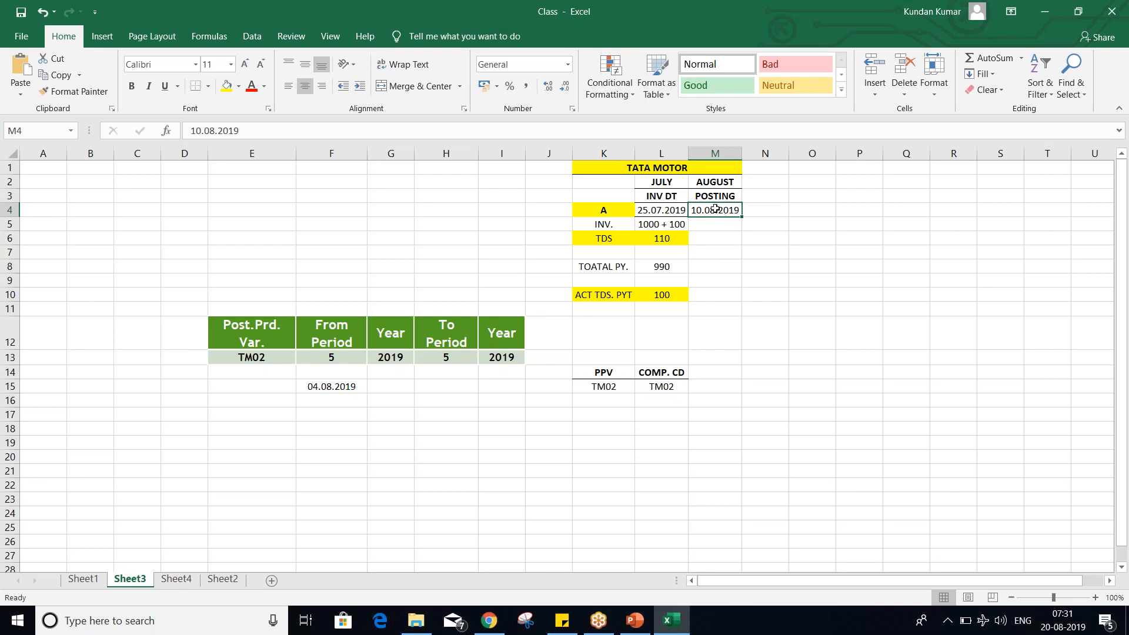
pyautogui.click(660, 213)
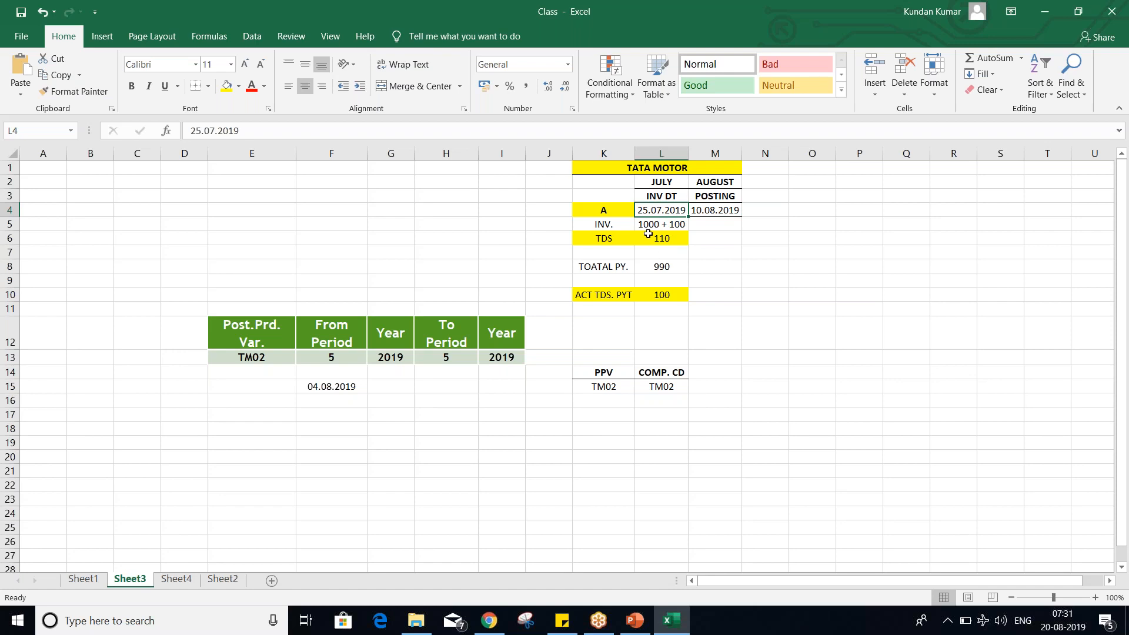
pyautogui.click(716, 212)
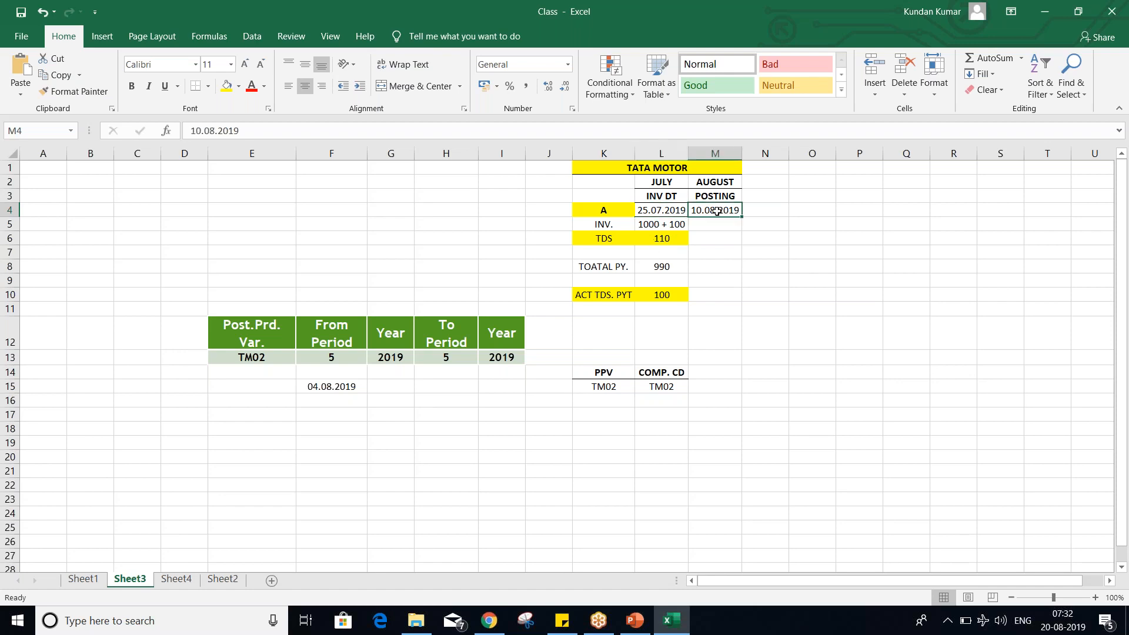
# Step: Replace the date in F15 with the posting date 10.08.2019
pyautogui.click(340, 388)
pyautogui.write('10')
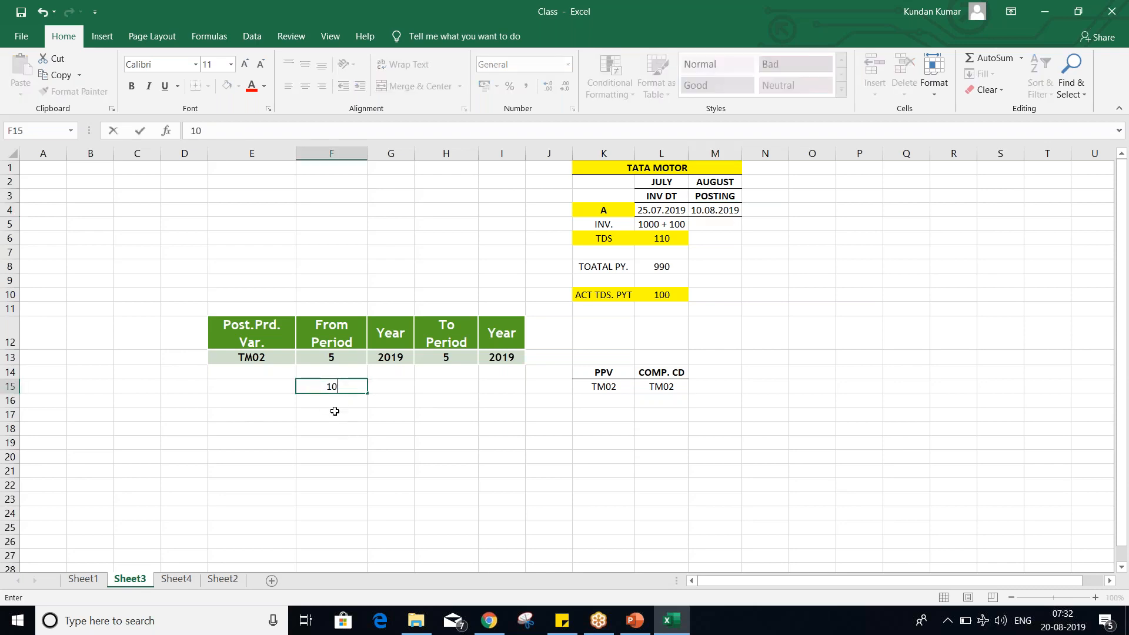
pyautogui.write('.08.2019')
pyautogui.press('Return')
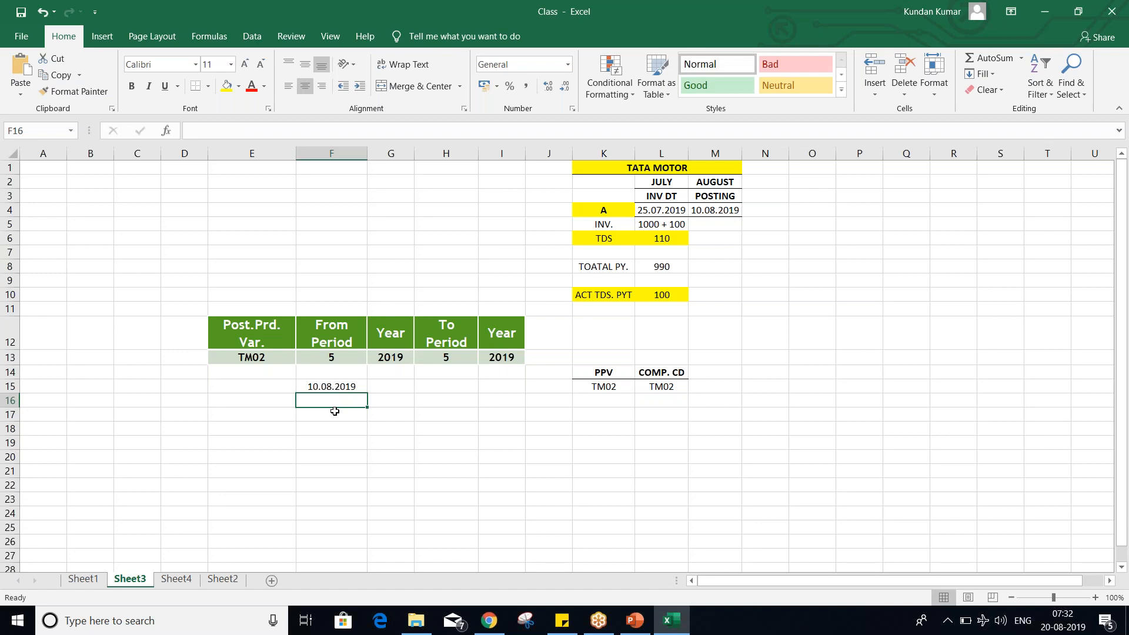
# Step: Replace the date in F15 with the invoice date 25.07.2019
pyautogui.press('Up')
pyautogui.write('25.07')
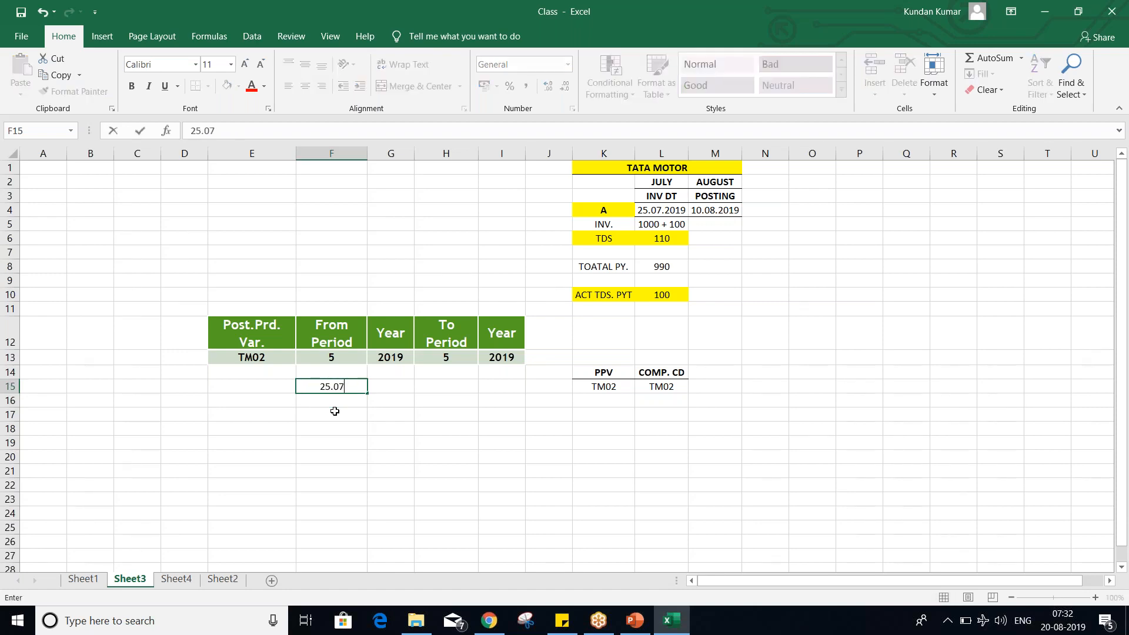
pyautogui.write('.2019')
pyautogui.press('Return')
pyautogui.click(336, 386)
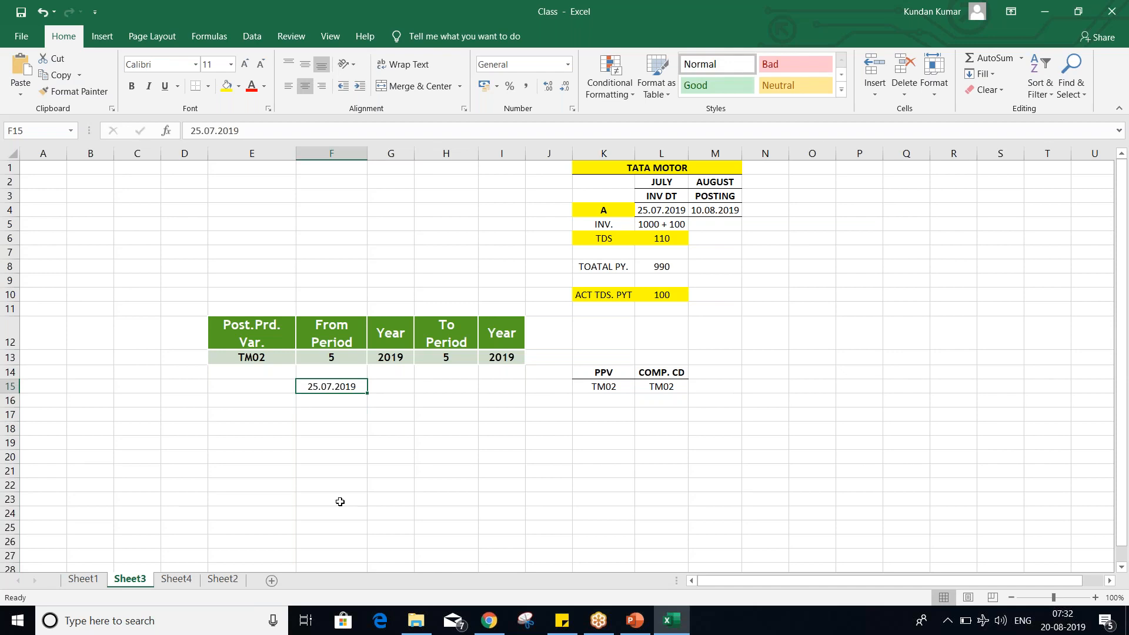
pyautogui.click(357, 403)
pyautogui.click(348, 386)
# Step: Switch to PowerPoint and fill the April row of the month table on the Posting Period Variant slide with yellow
pyautogui.click(634, 623)
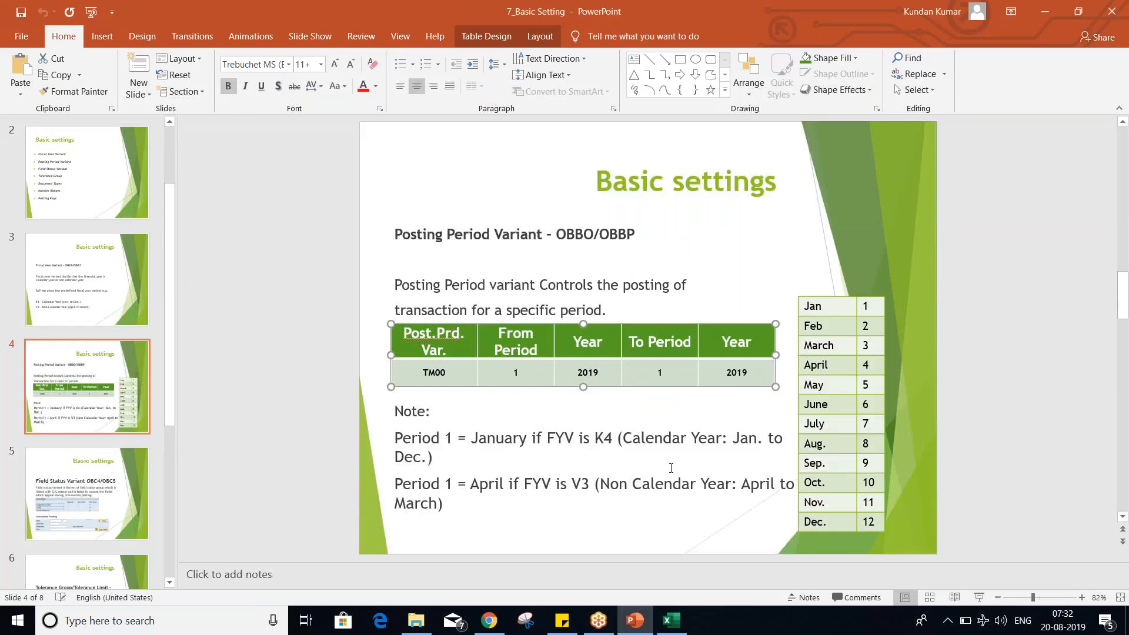
pyautogui.click(806, 366)
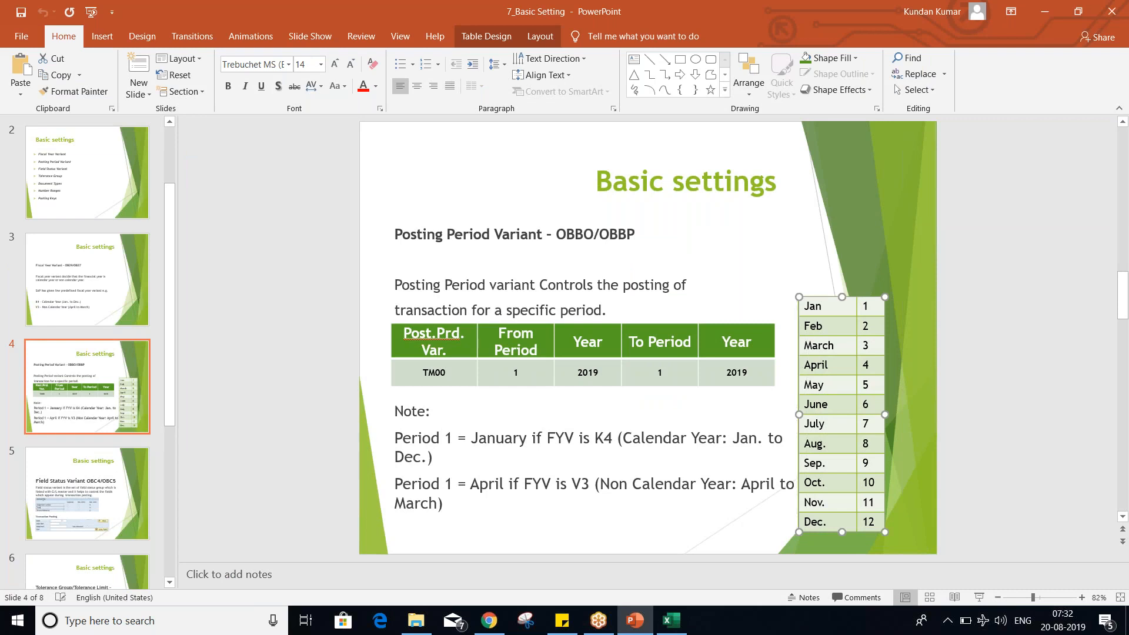
pyautogui.moveTo(796, 371); pyautogui.dragTo(795, 371)
pyautogui.click(874, 367)
pyautogui.moveTo(875, 367); pyautogui.dragTo(826, 365)
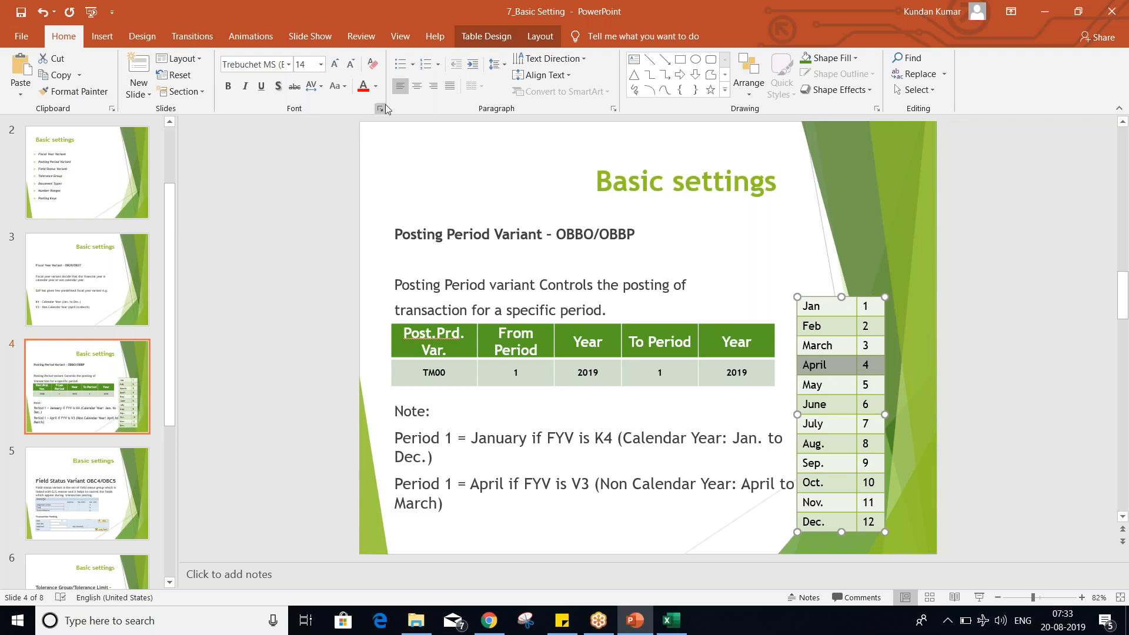
pyautogui.click(854, 61)
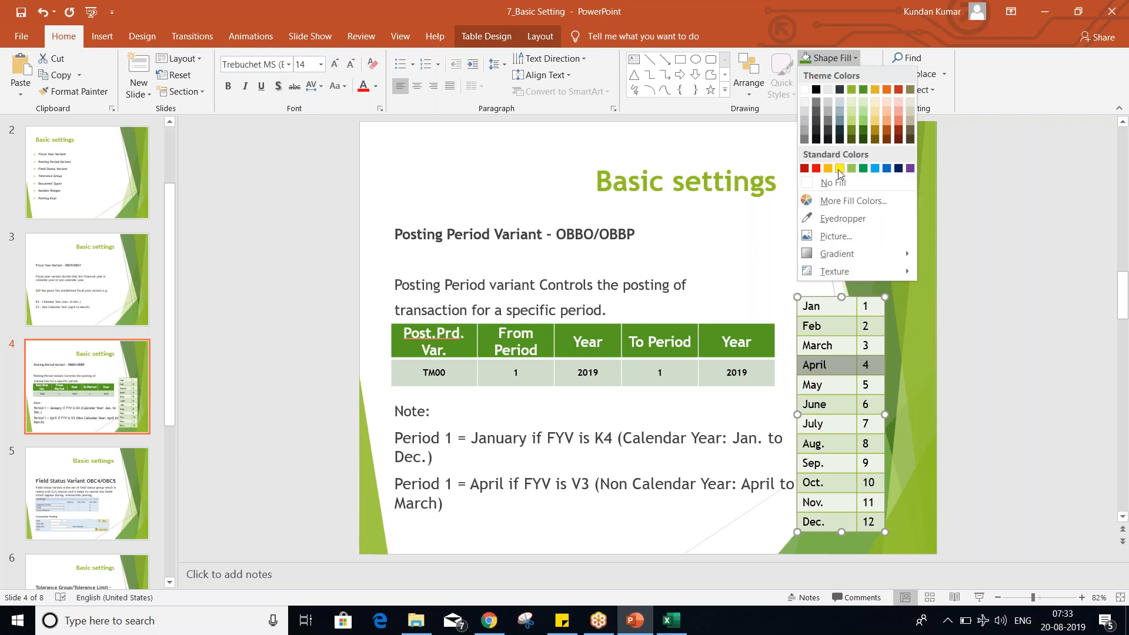
pyautogui.click(839, 168)
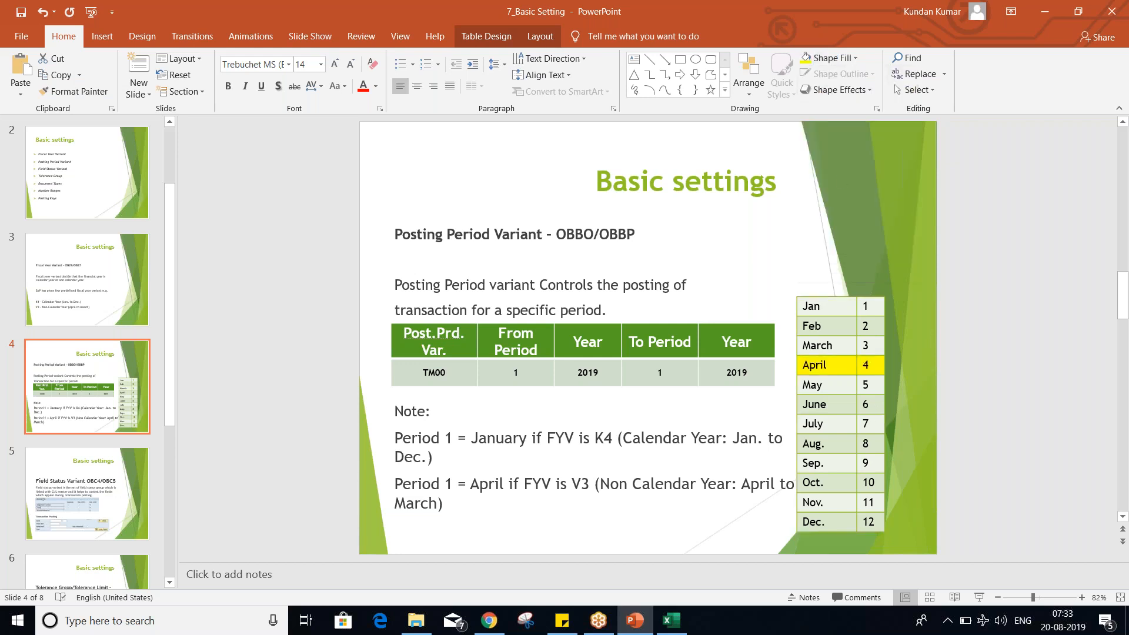
pyautogui.click(876, 223)
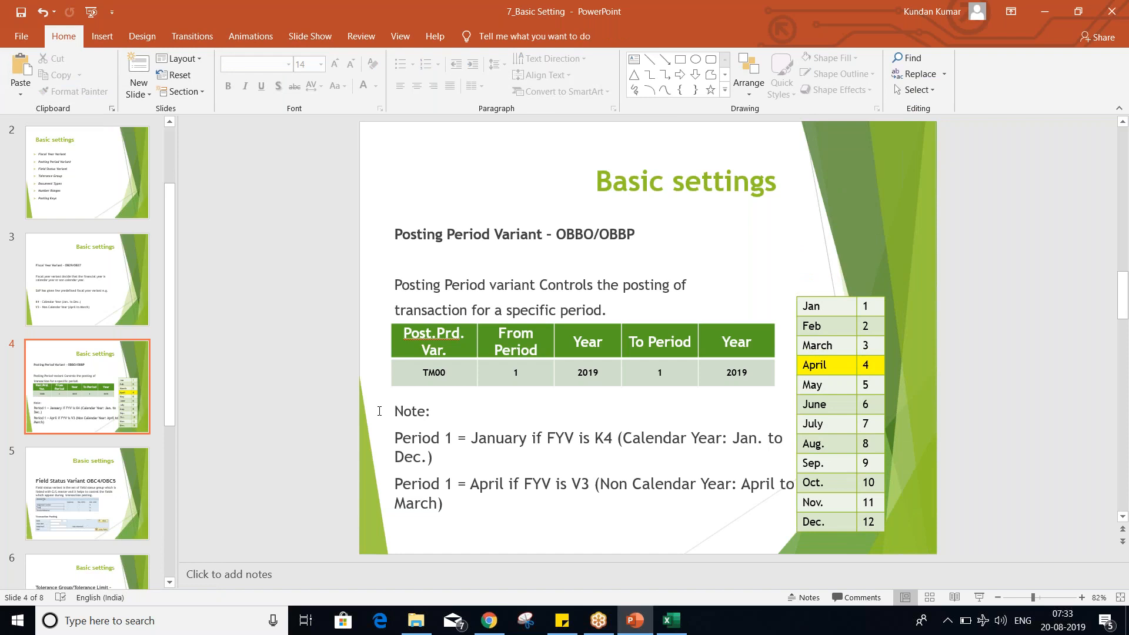
# Step: Renumber the month table's periods to 1 for April, 2 for May and 3 for June, and clear July's number
pyautogui.hotkey('alt', 'Tab')
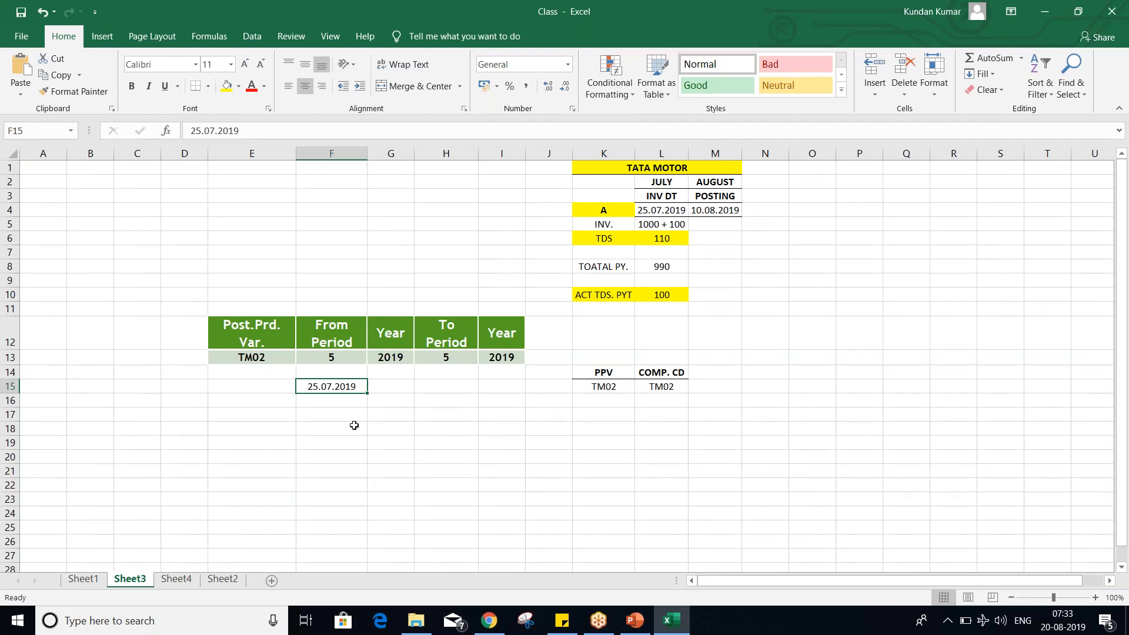
pyautogui.hotkey('alt', 'Tab')
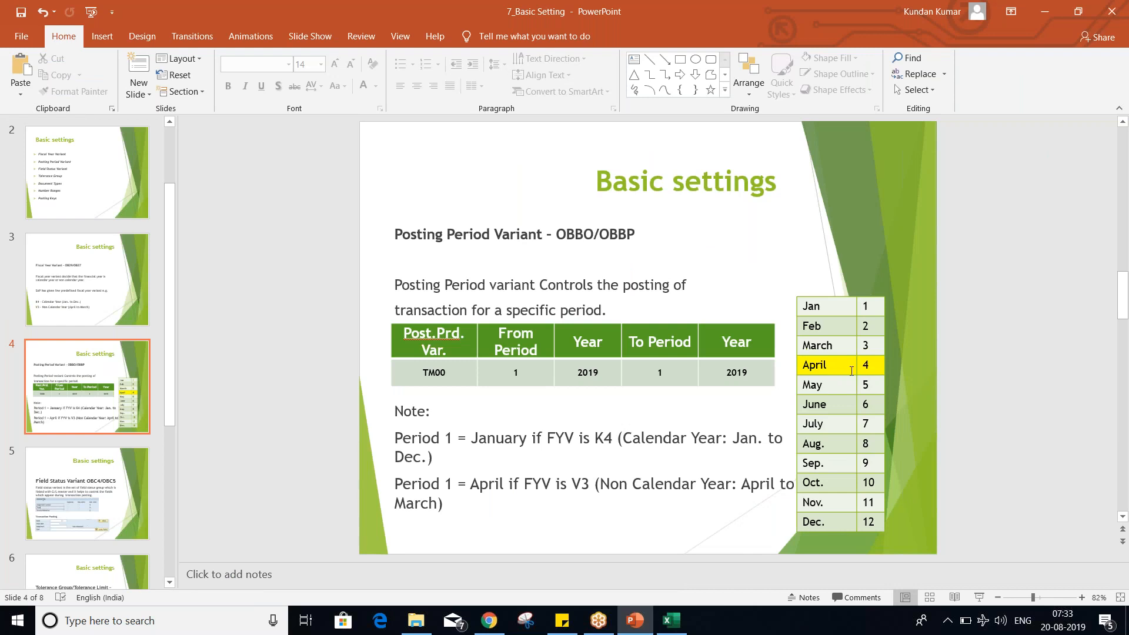
pyautogui.click(879, 368)
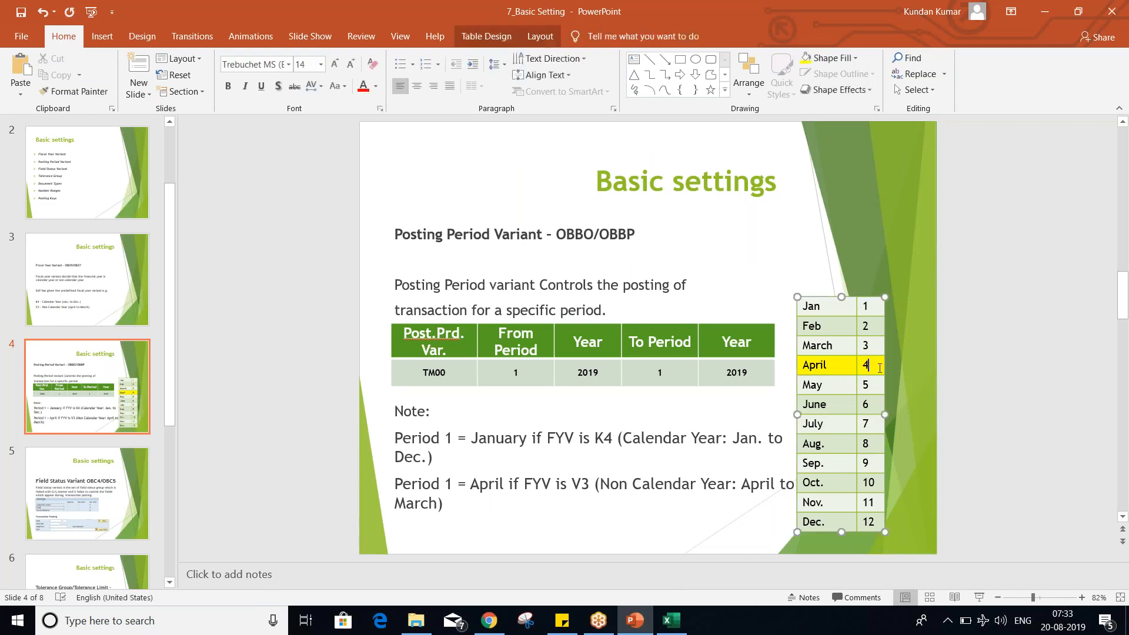
pyautogui.press('BackSpace')
pyautogui.write('1')
pyautogui.press('BackSpace')
pyautogui.write('2')
pyautogui.press('BackSpace')
pyautogui.write('3')
pyautogui.press('BackSpace')
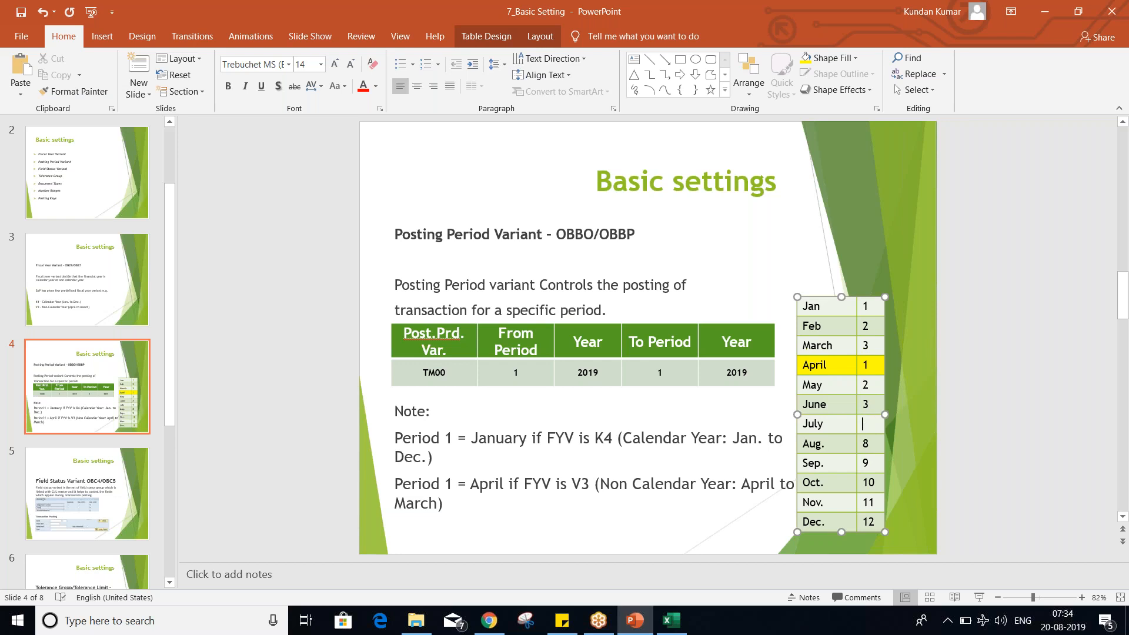
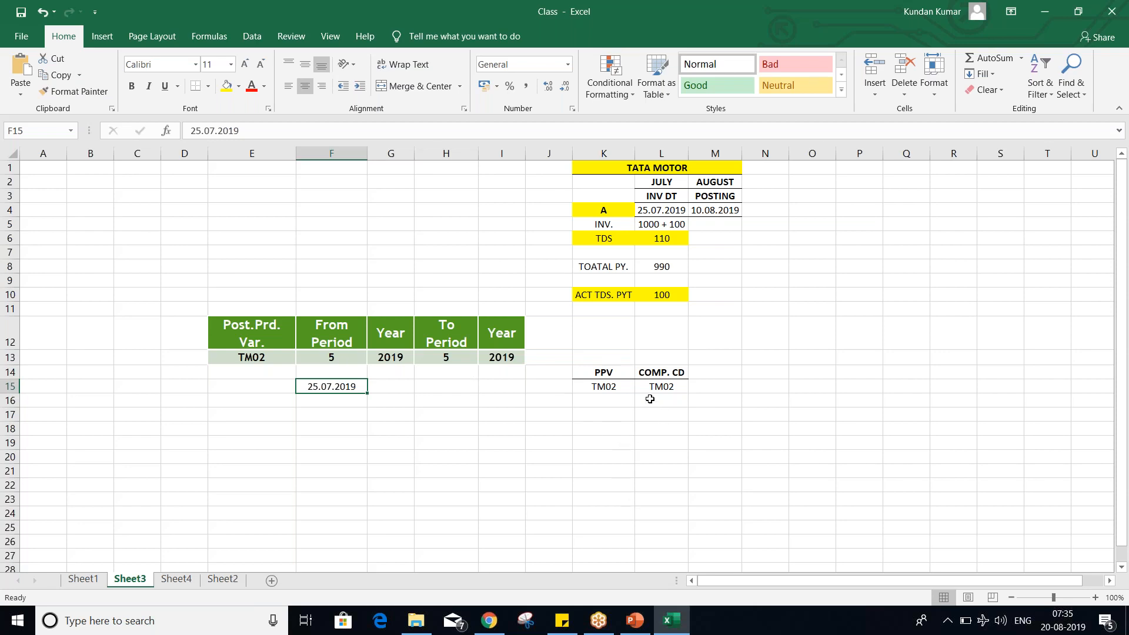
# Step: Compare the PPV and company code entries in row 15 of the Excel sheet, and fill variant TM02 in E13 with yellow
pyautogui.click(604, 387)
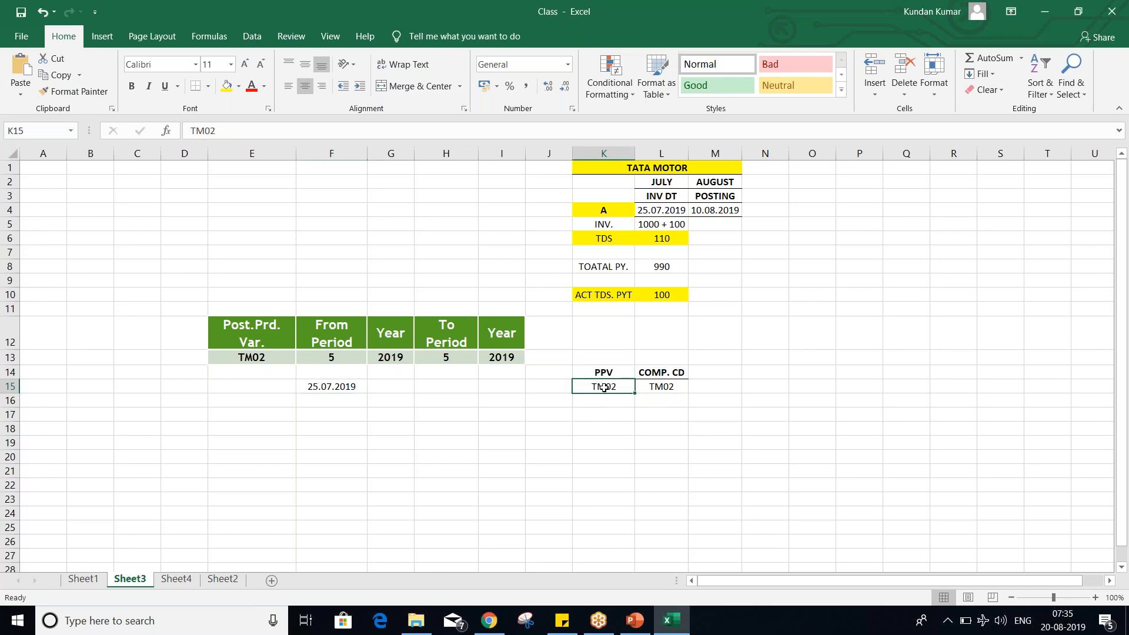
pyautogui.click(659, 388)
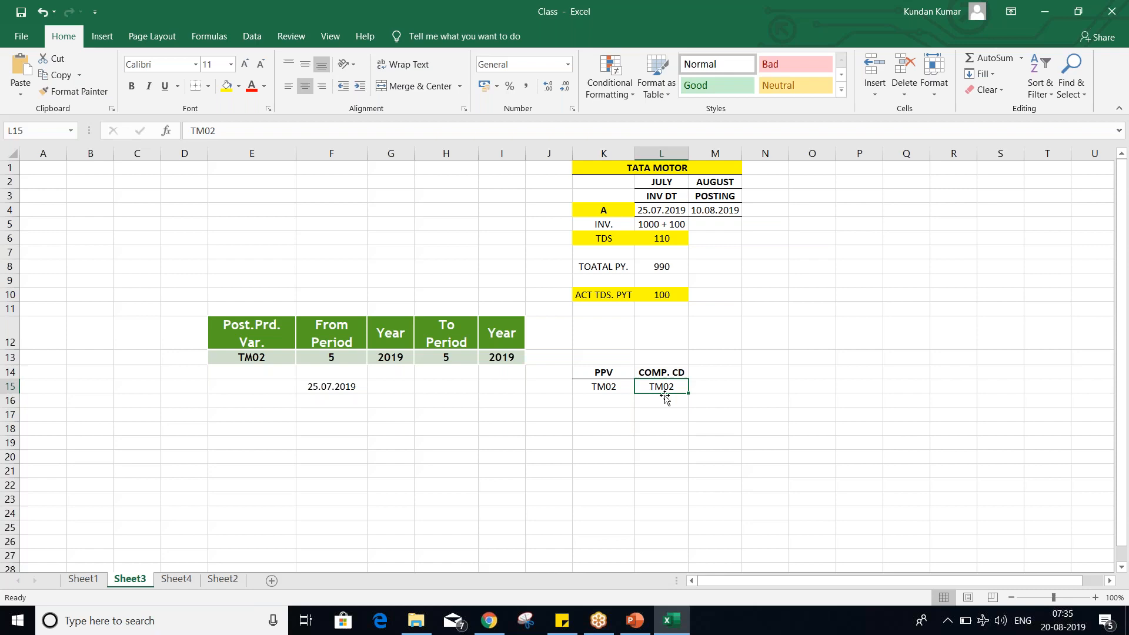
pyautogui.click(602, 387)
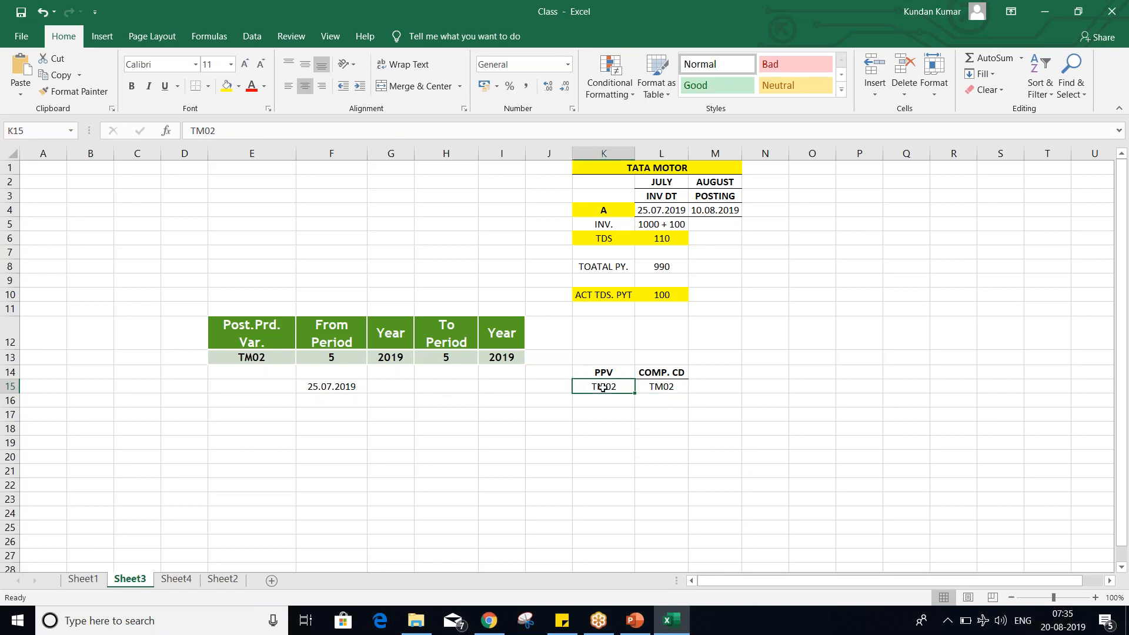
pyautogui.click(226, 358)
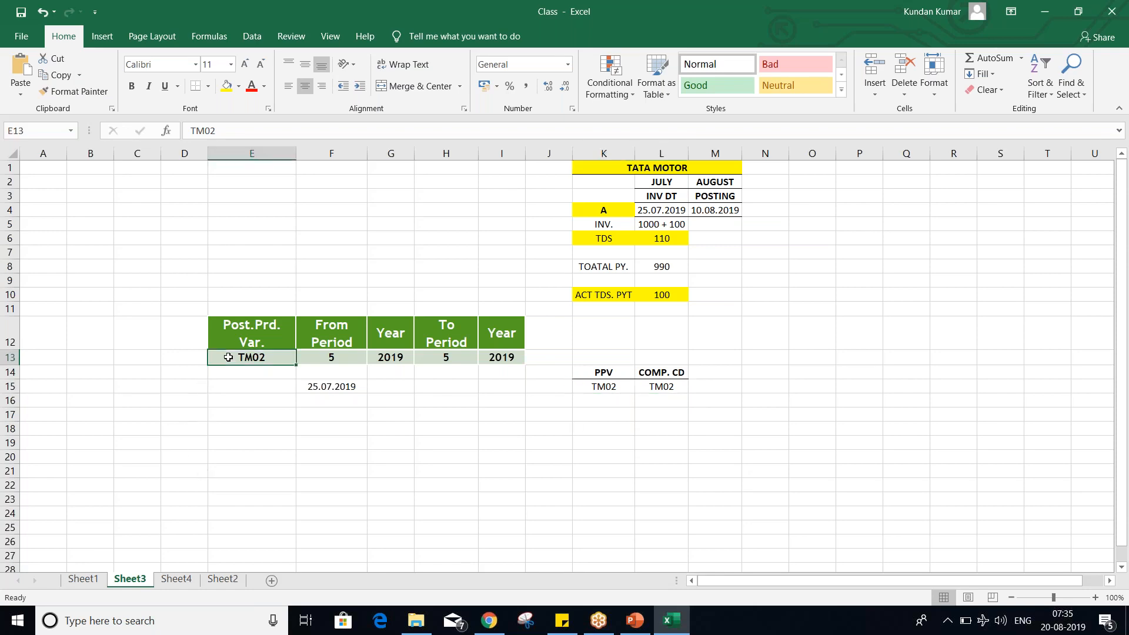
pyautogui.click(226, 86)
pyautogui.click(241, 427)
# Step: Set the From Period of variant TM02 in cell F13 to 4
pyautogui.click(331, 358)
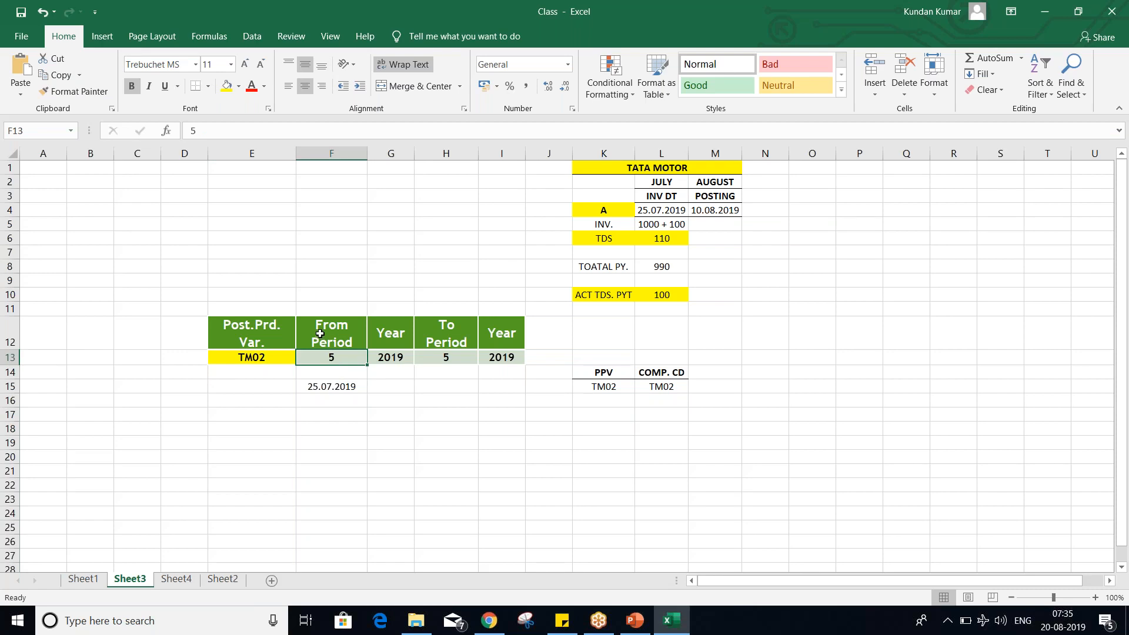
pyautogui.click(435, 351)
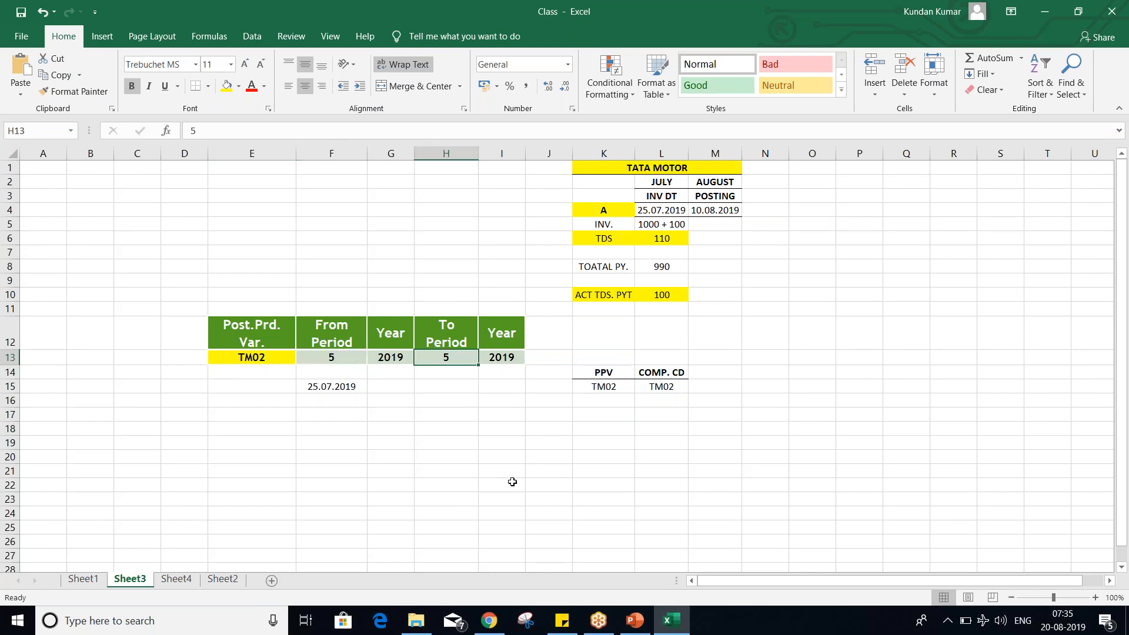
pyautogui.click(335, 347)
pyautogui.click(339, 361)
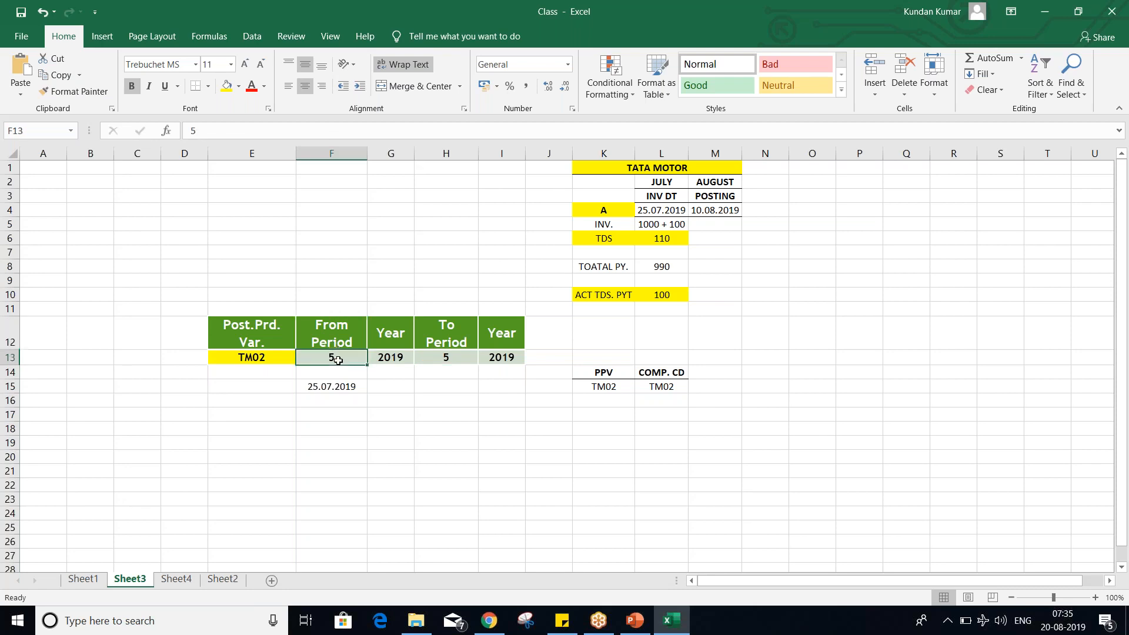
pyautogui.write('4')
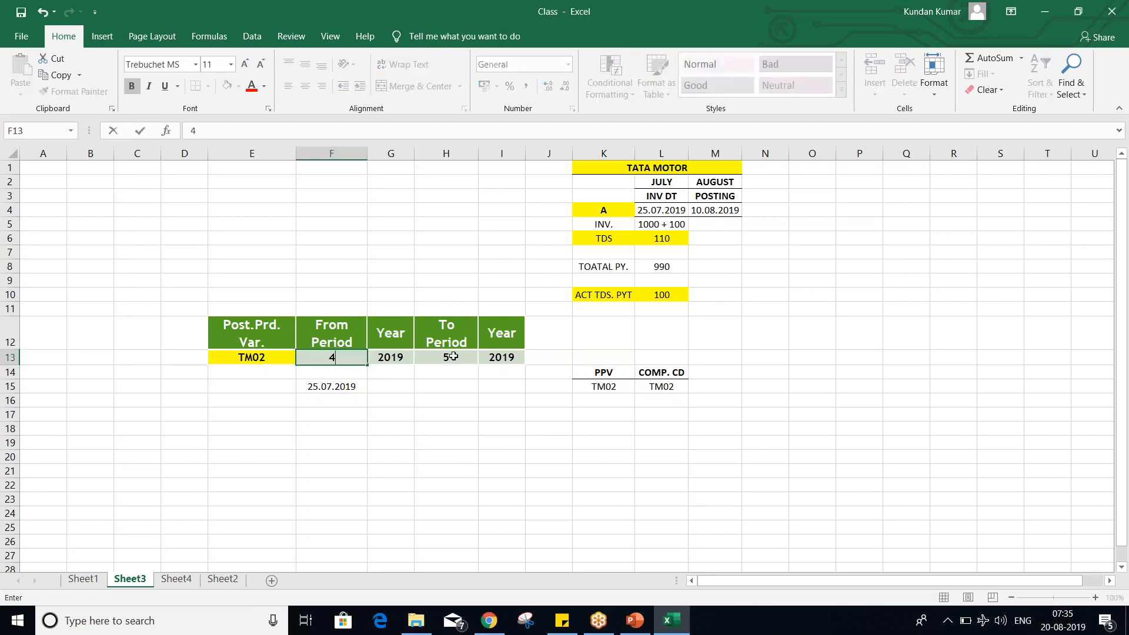
pyautogui.click(451, 360)
pyautogui.click(457, 427)
# Step: Compare the From and To Periods of TM02 and set the From Period in F13 back to 5
pyautogui.click(338, 352)
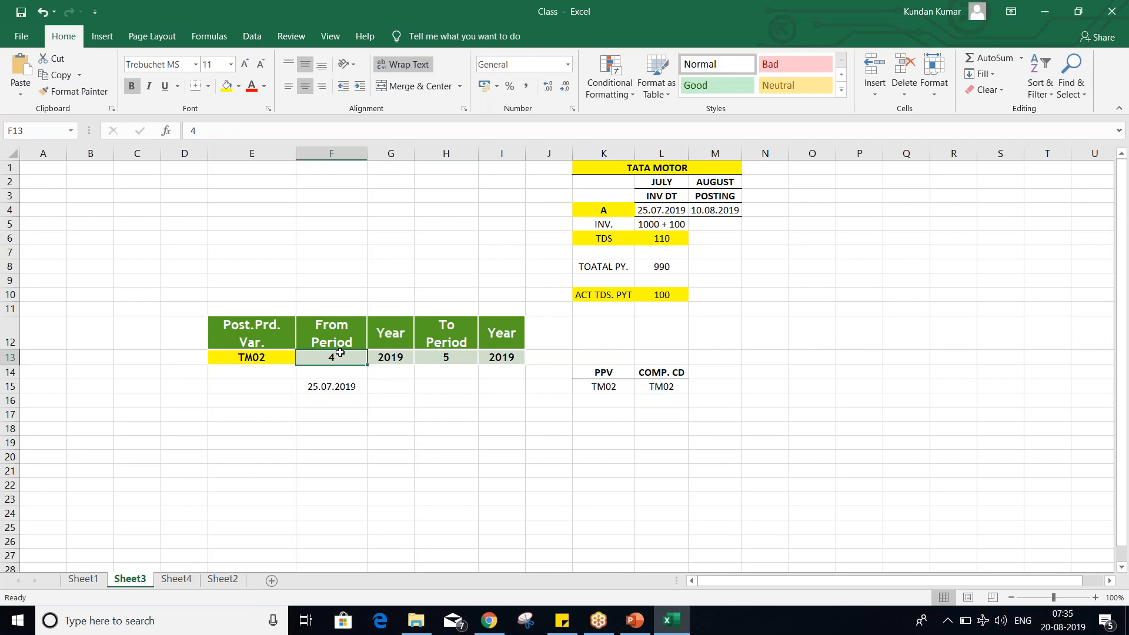
pyautogui.click(449, 358)
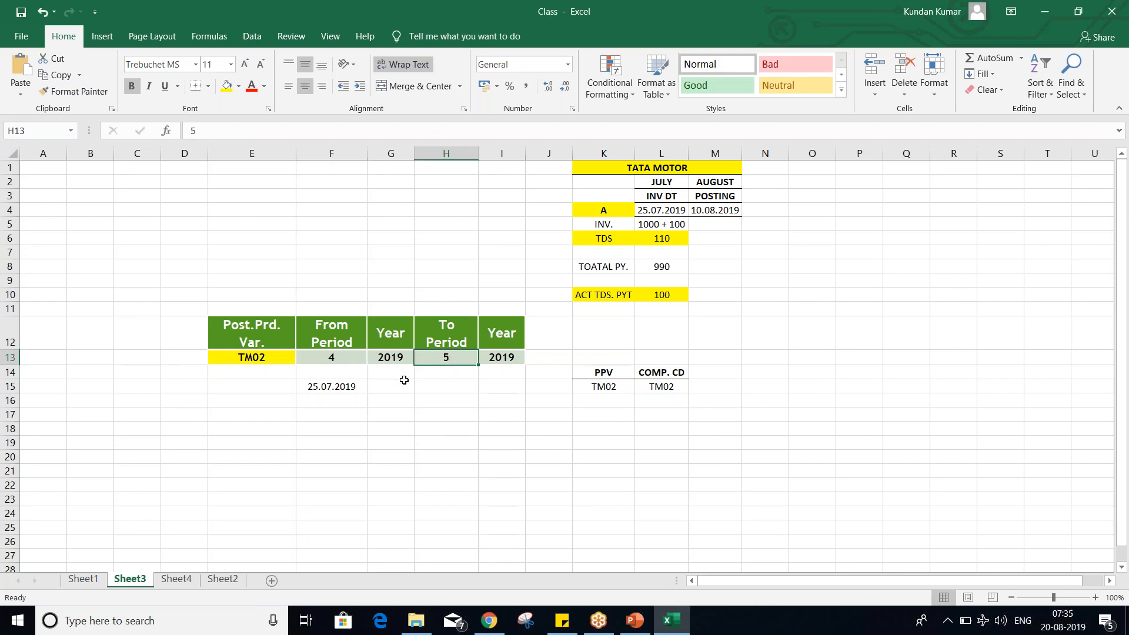
pyautogui.click(347, 357)
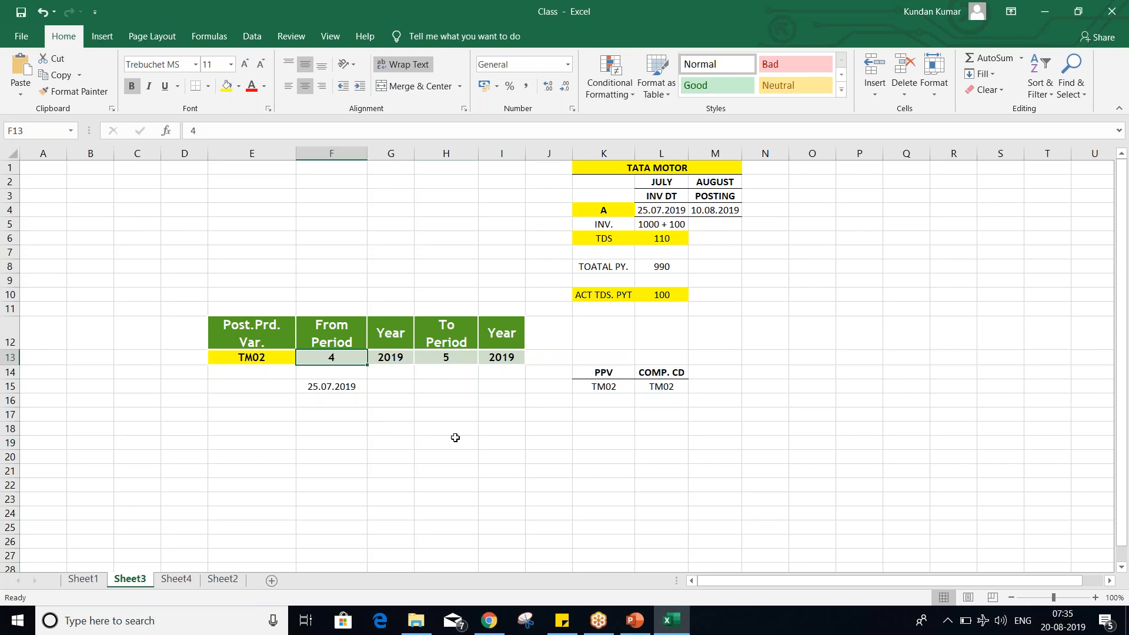
pyautogui.write('5')
pyautogui.click(455, 438)
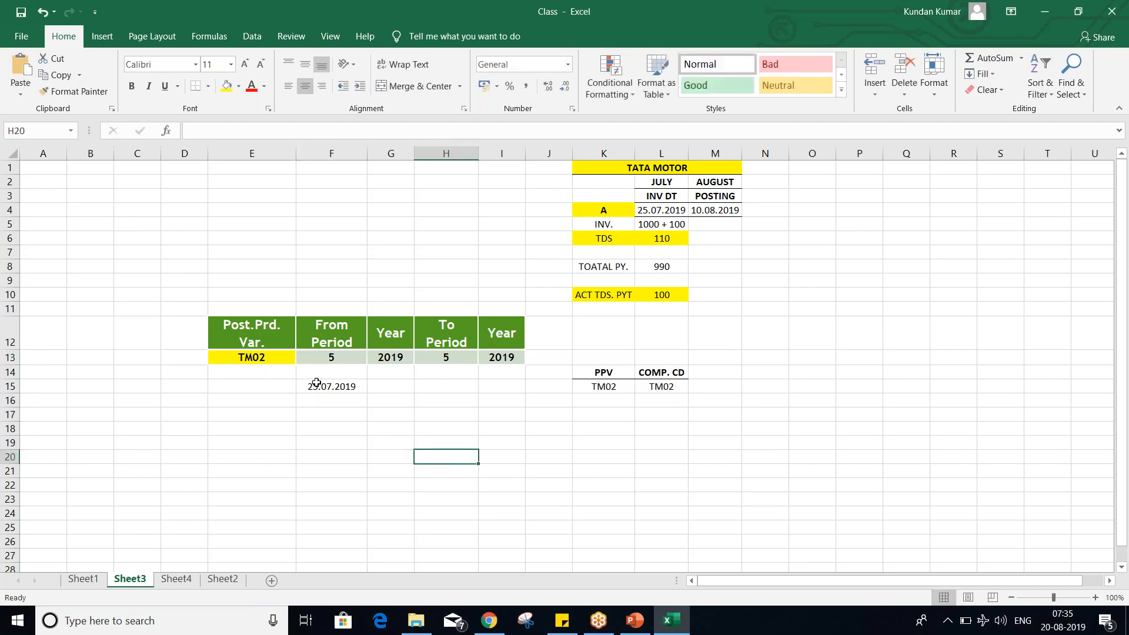
# Step: Enter an X in G15 beside the date 25.07.2019 after checking the From and To Periods of TM02
pyautogui.click(330, 370)
pyautogui.click(348, 353)
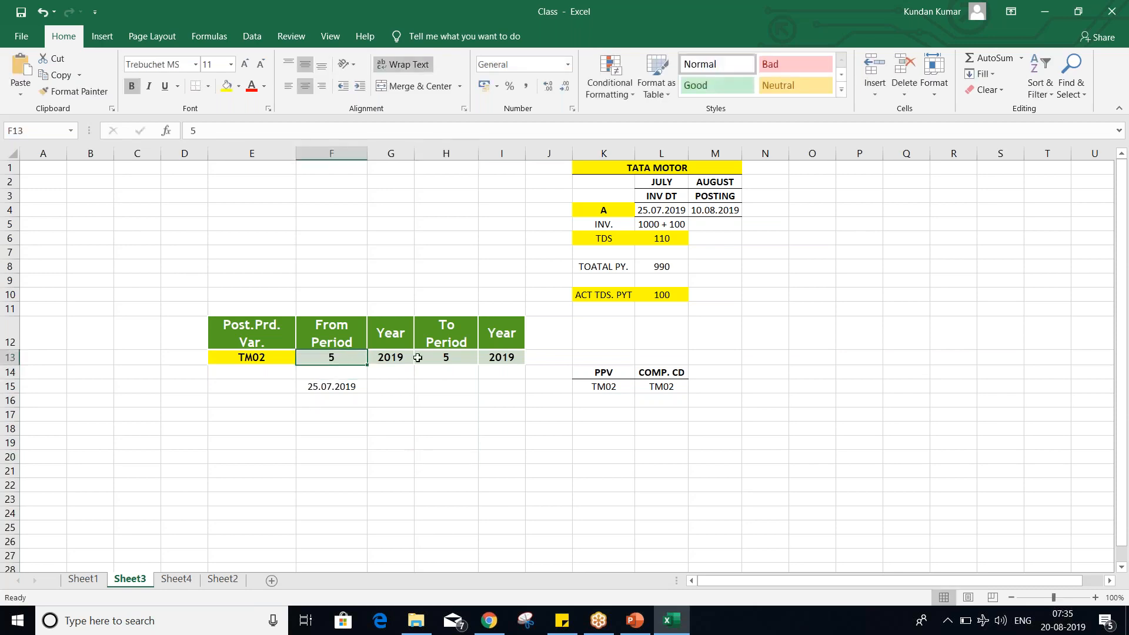
pyautogui.click(441, 360)
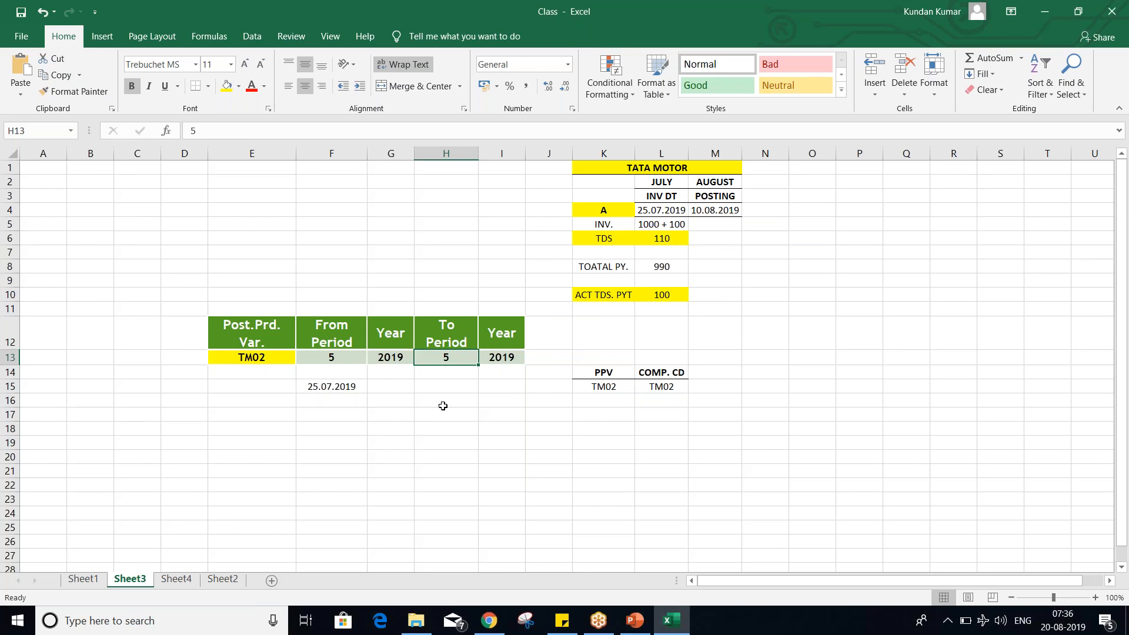
pyautogui.click(333, 386)
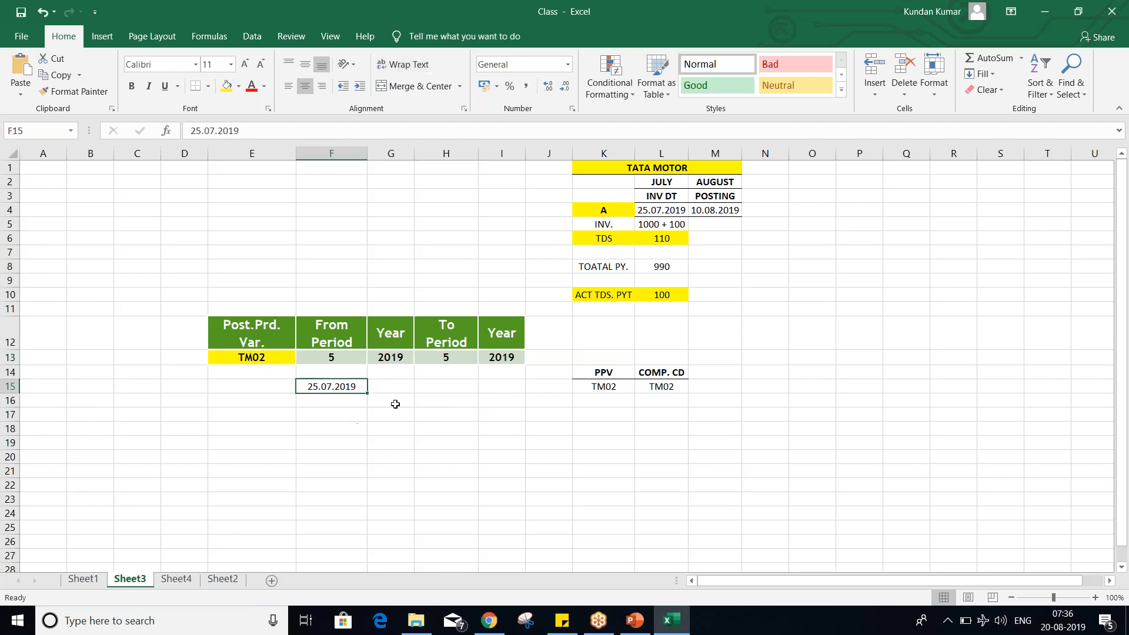
pyautogui.click(394, 386)
pyautogui.write('X')
pyautogui.press('Return')
pyautogui.click(398, 461)
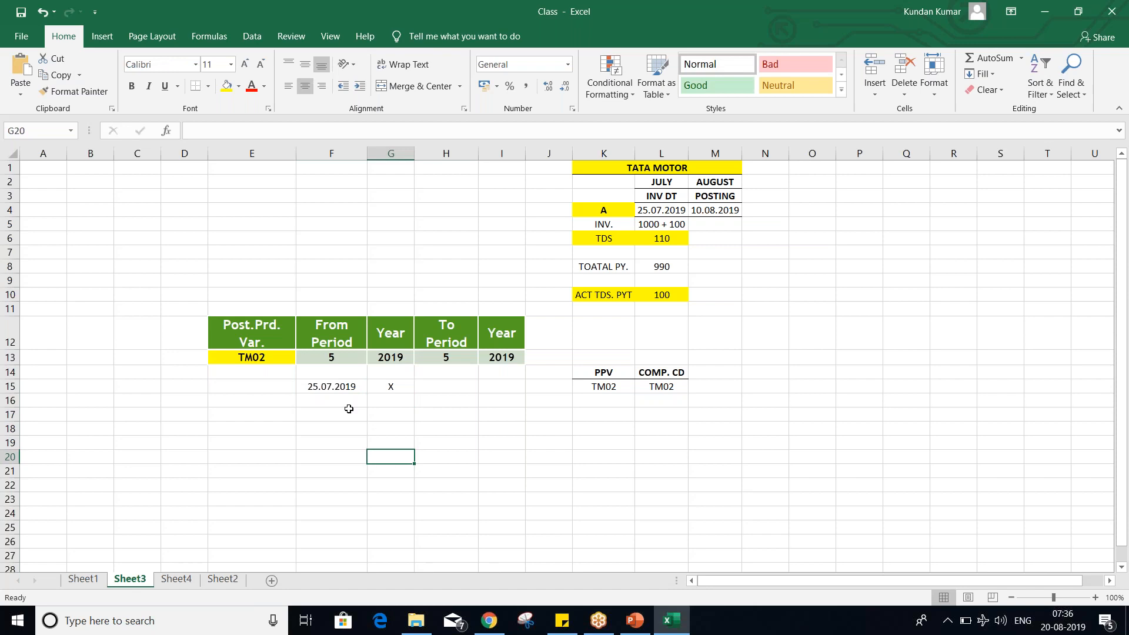
# Step: Check vendor A against the date in F15, and open TM02 from period 4 by changing the From Period in F13
pyautogui.click(589, 213)
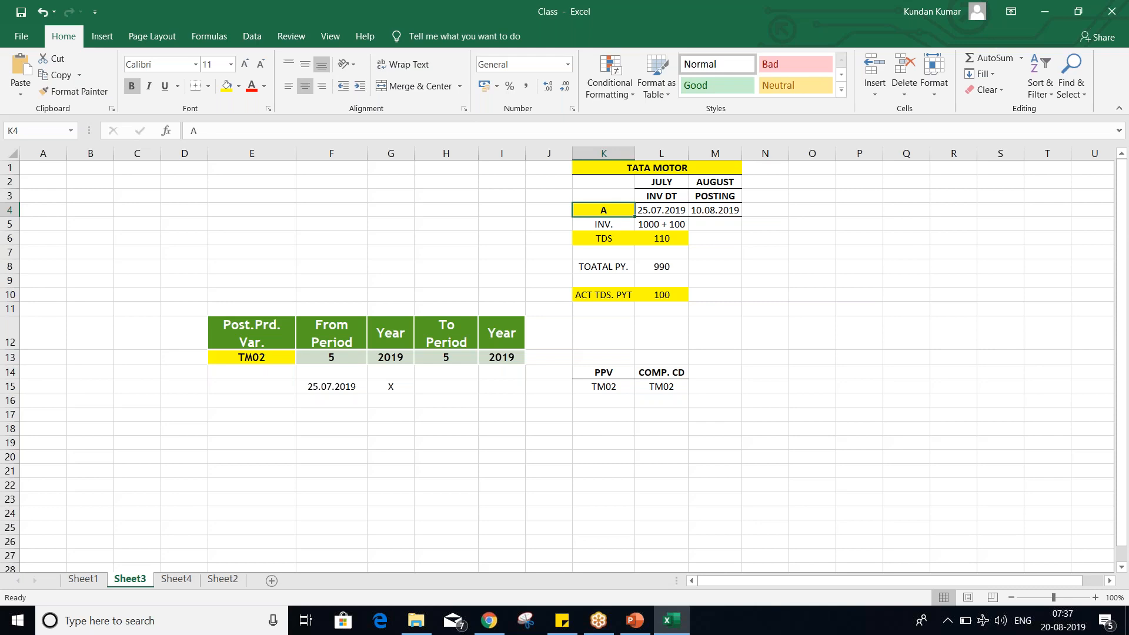
pyautogui.click(325, 389)
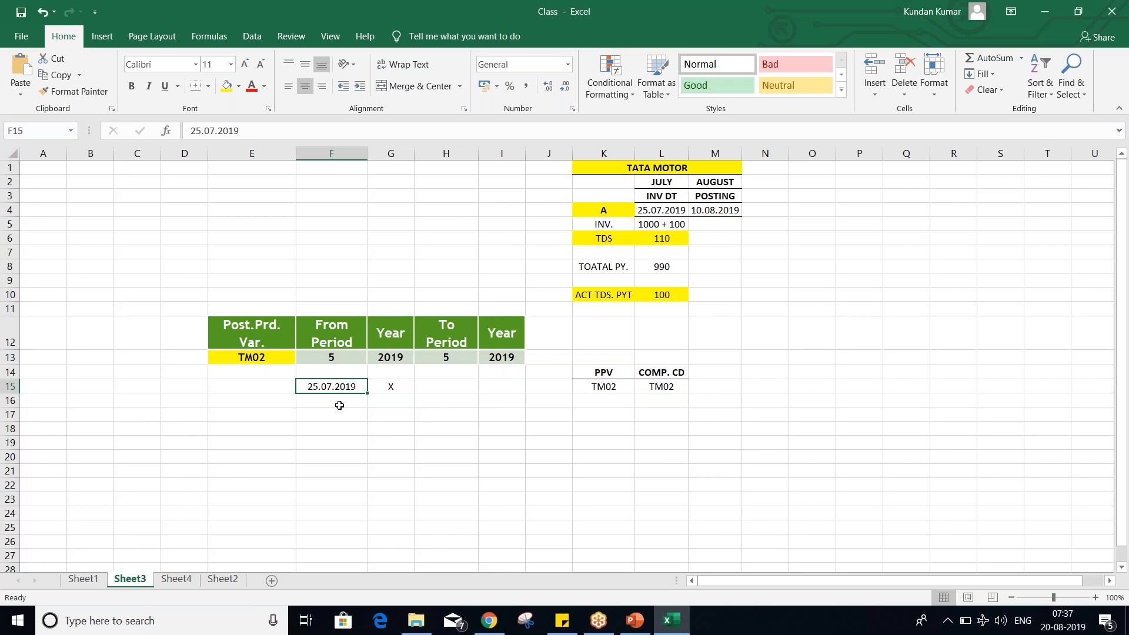
pyautogui.click(351, 410)
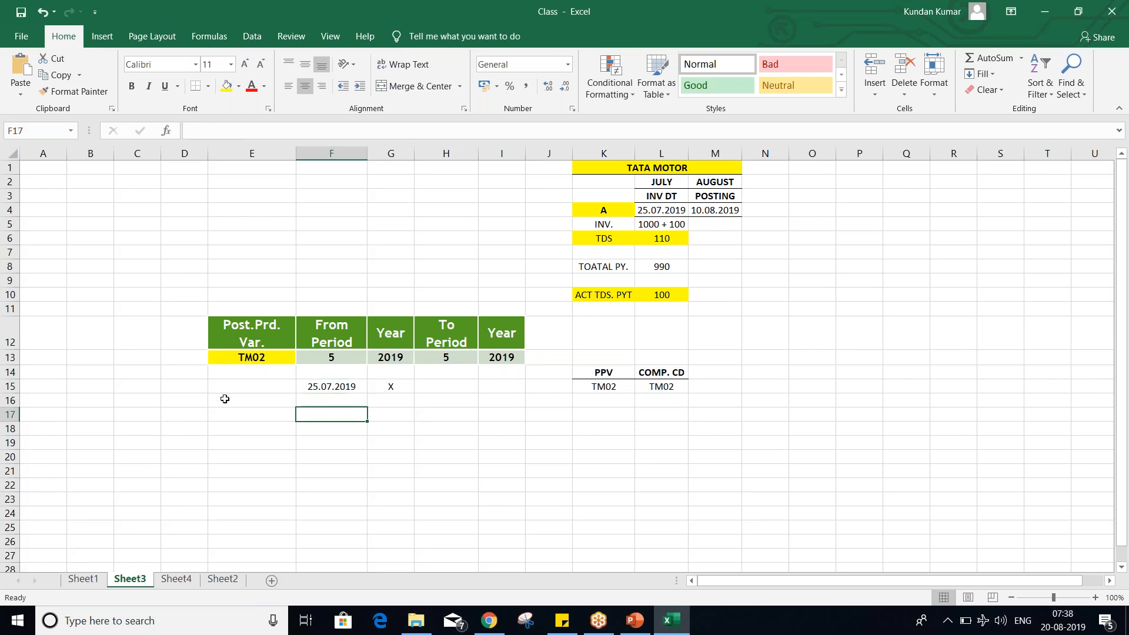
pyautogui.click(318, 388)
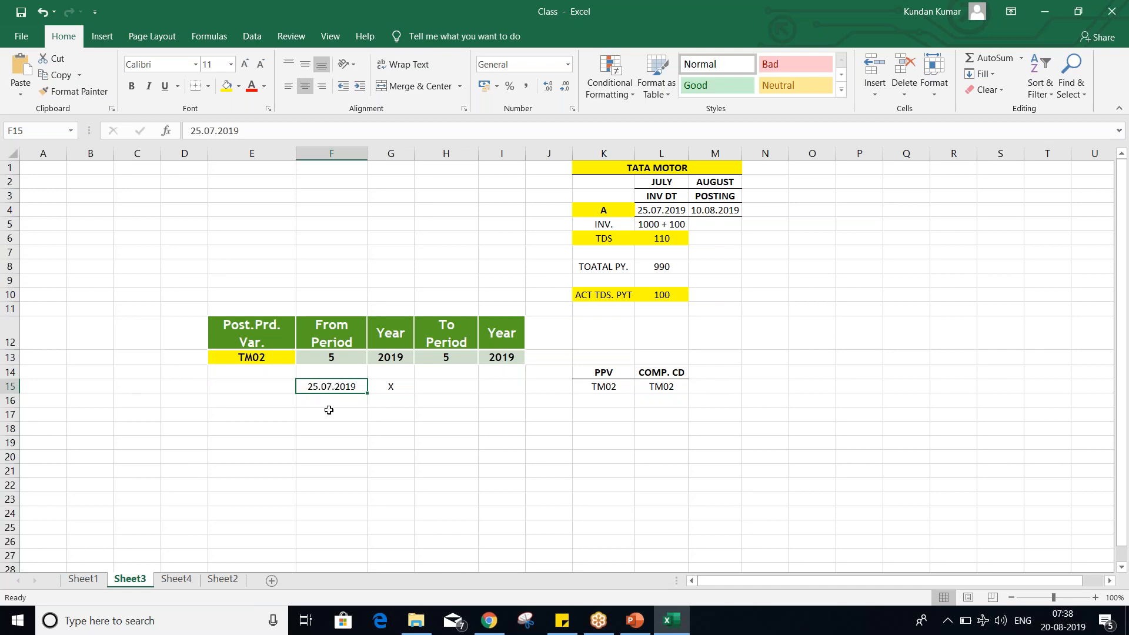
pyautogui.click(334, 354)
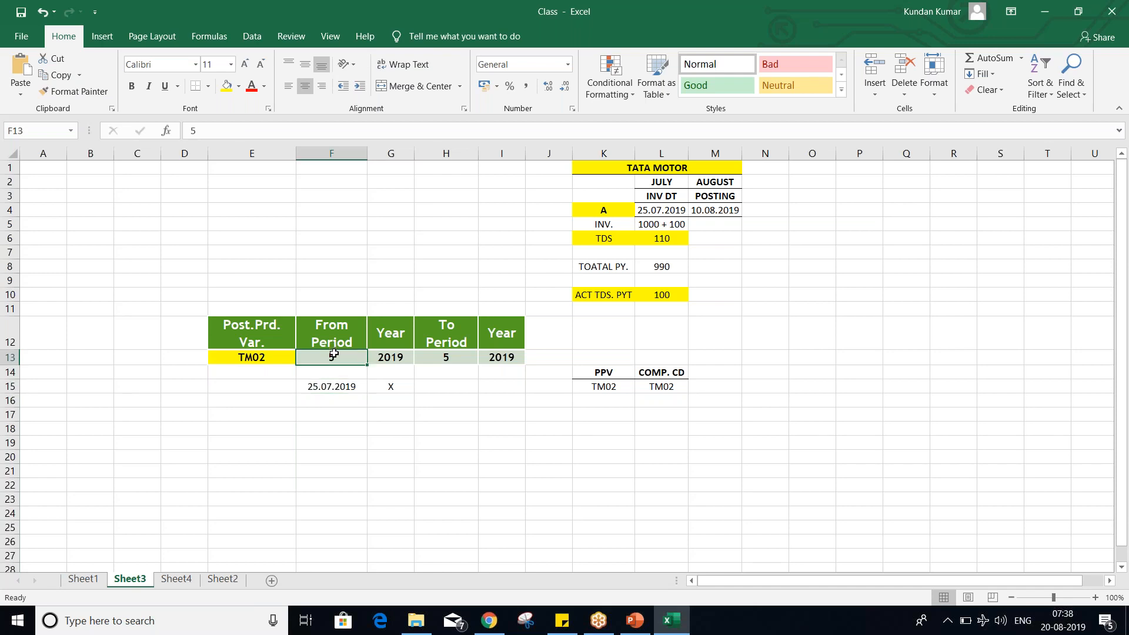
pyautogui.write('4')
pyautogui.press('Return')
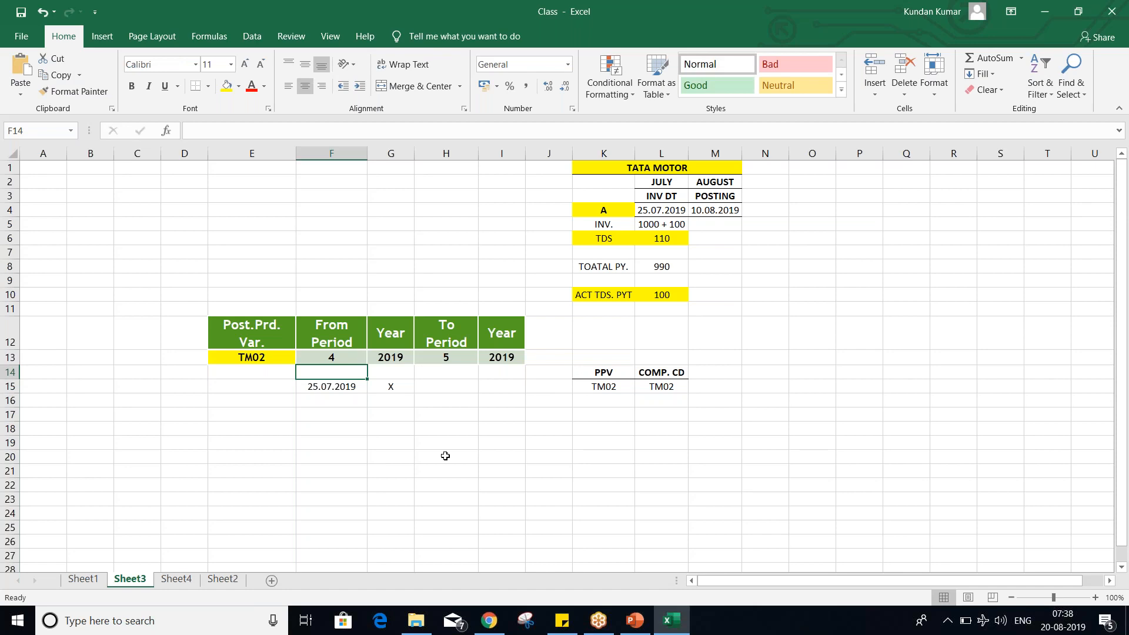
# Step: Review the date in F15 and its X mark in G15 against entry A in the TATA MOTOR table
pyautogui.click(329, 385)
pyautogui.click(378, 386)
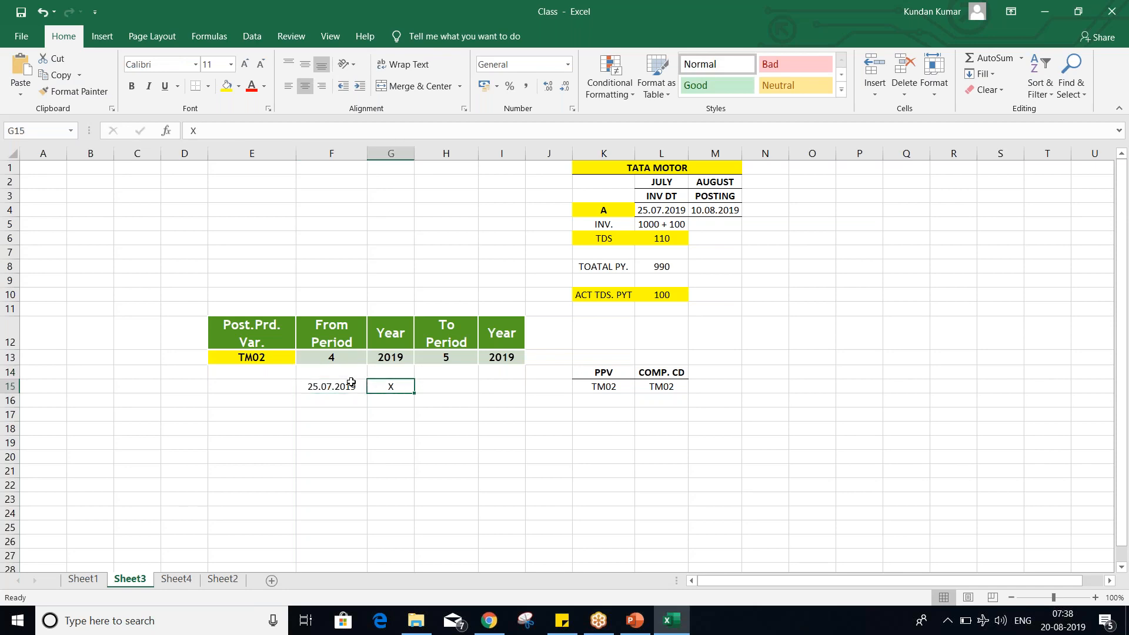
pyautogui.click(349, 383)
pyautogui.click(389, 388)
pyautogui.click(594, 211)
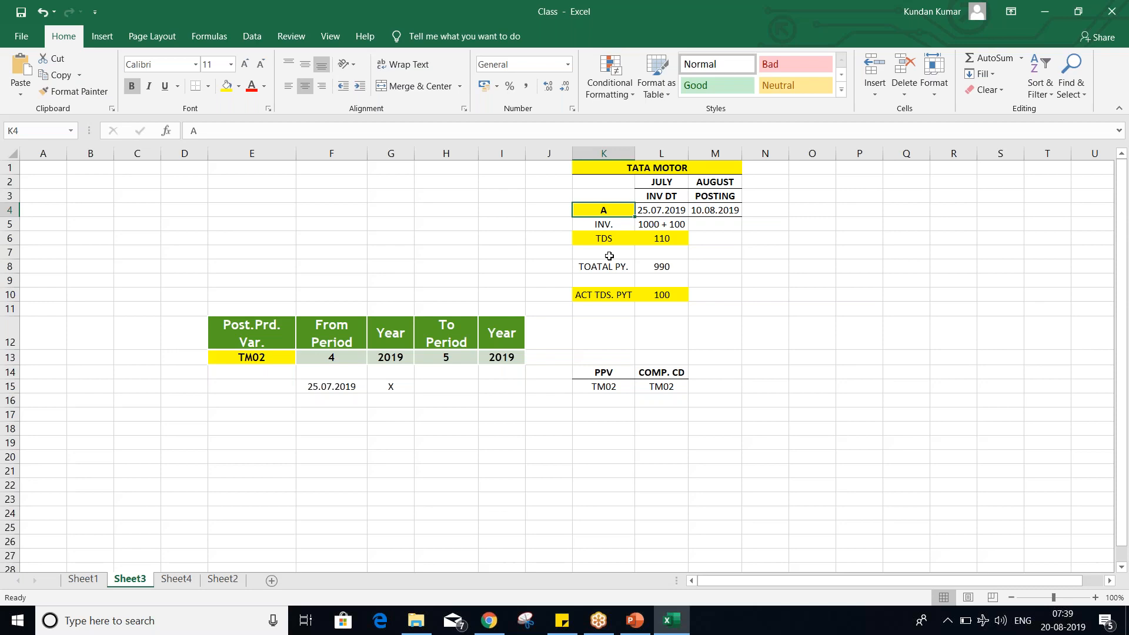
# Step: Set TM02's From Period in F13 to 5 and change the date in F15 to 20.09.2019
pyautogui.click(329, 359)
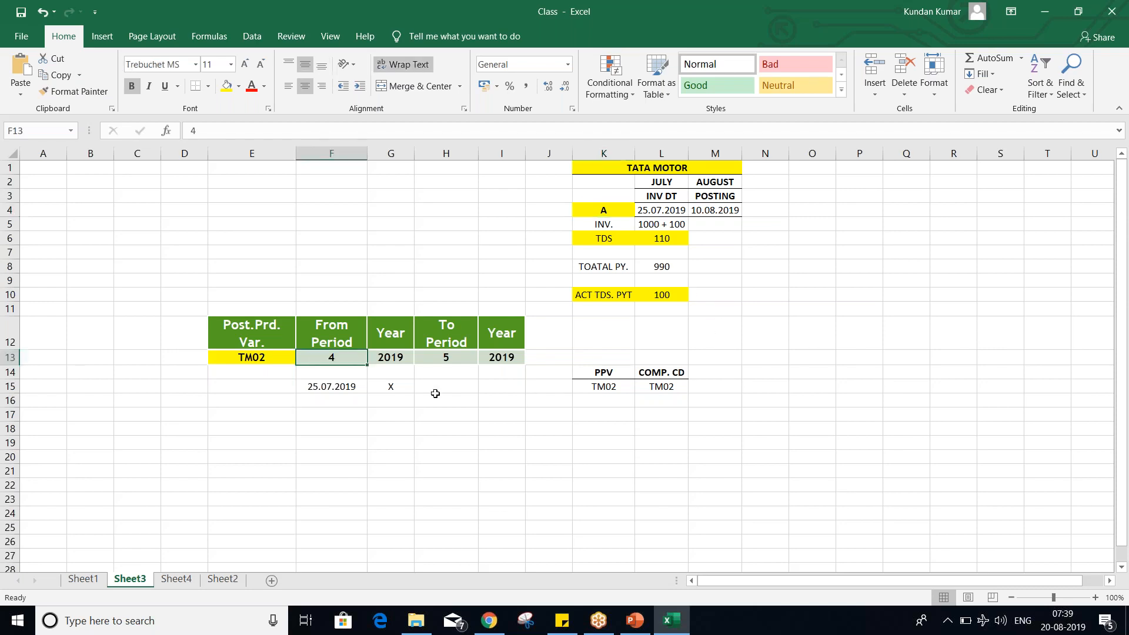
pyautogui.write('5')
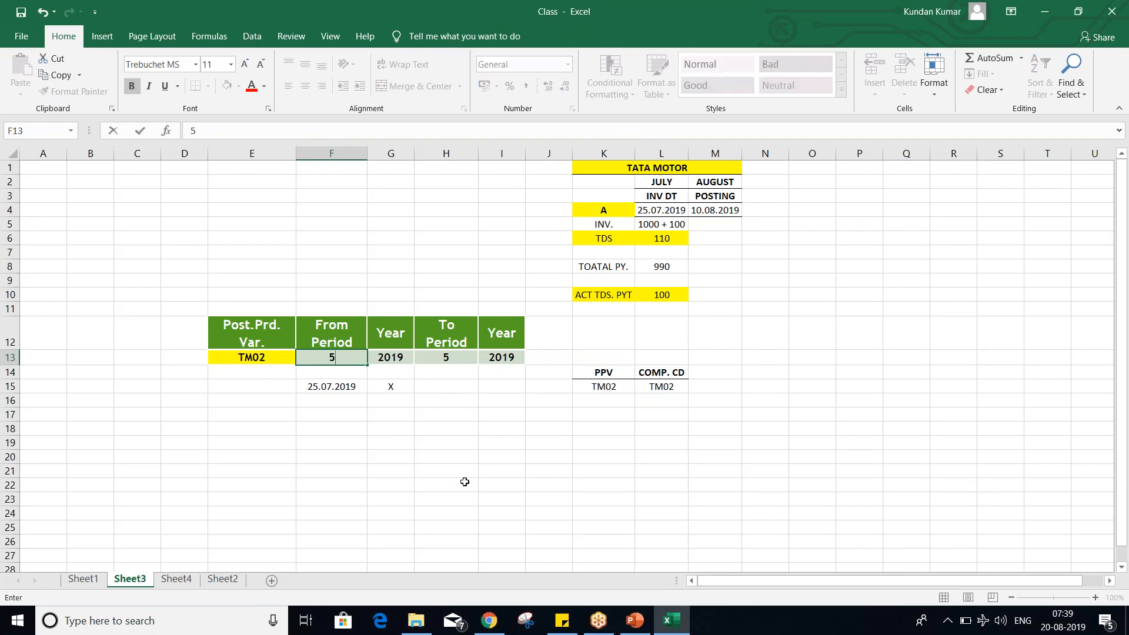
pyautogui.click(463, 481)
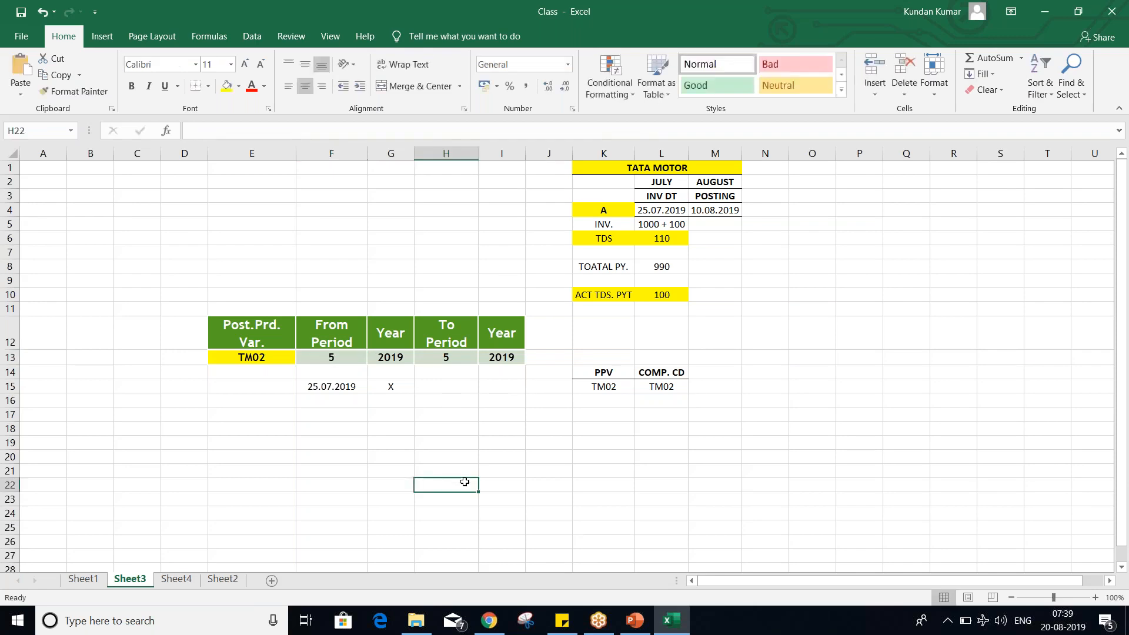
pyautogui.click(313, 388)
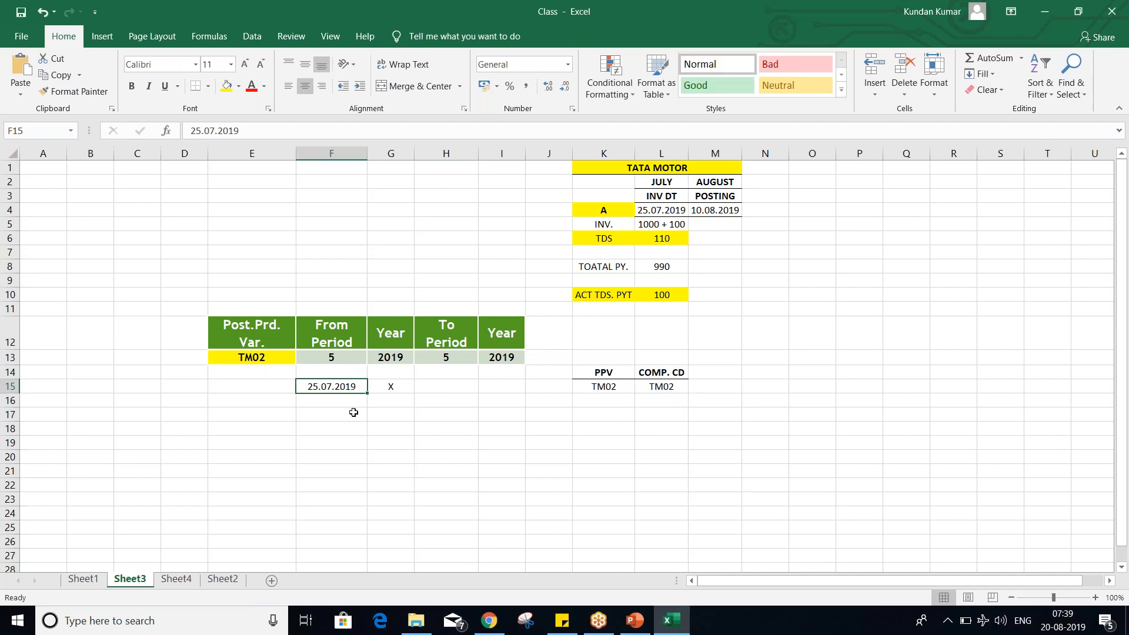
pyautogui.write('2')
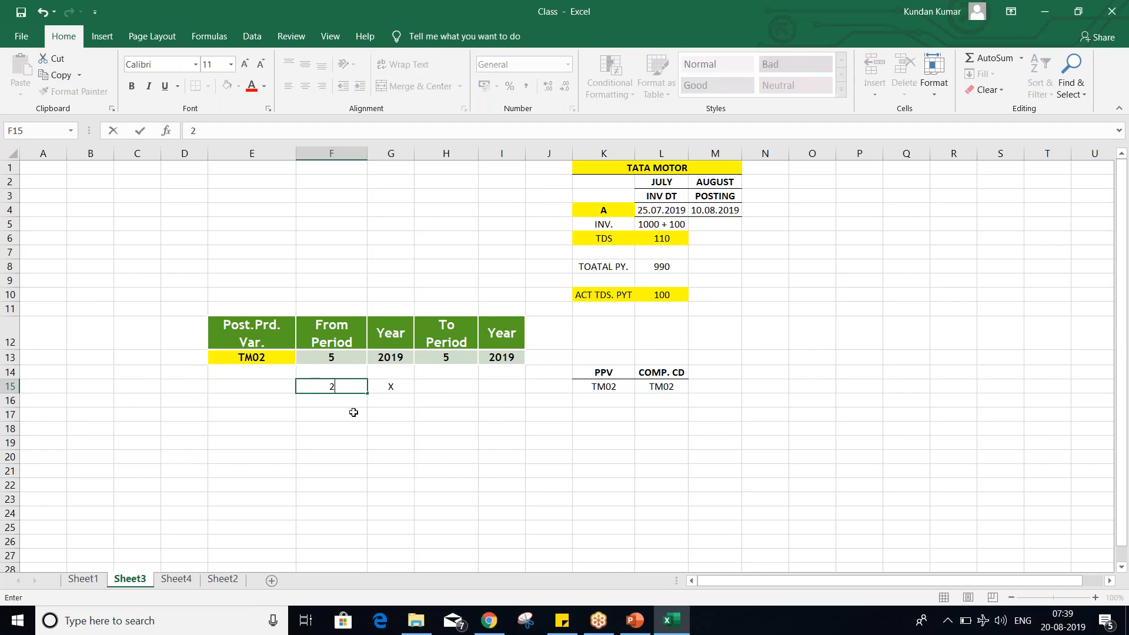
pyautogui.write('0.')
pyautogui.write('09.2019')
pyautogui.press('Return')
# Step: Compare the date in F15 with the From and To Periods of TM02 in row 13
pyautogui.click(336, 388)
pyautogui.moveTo(354, 356); pyautogui.dragTo(464, 353)
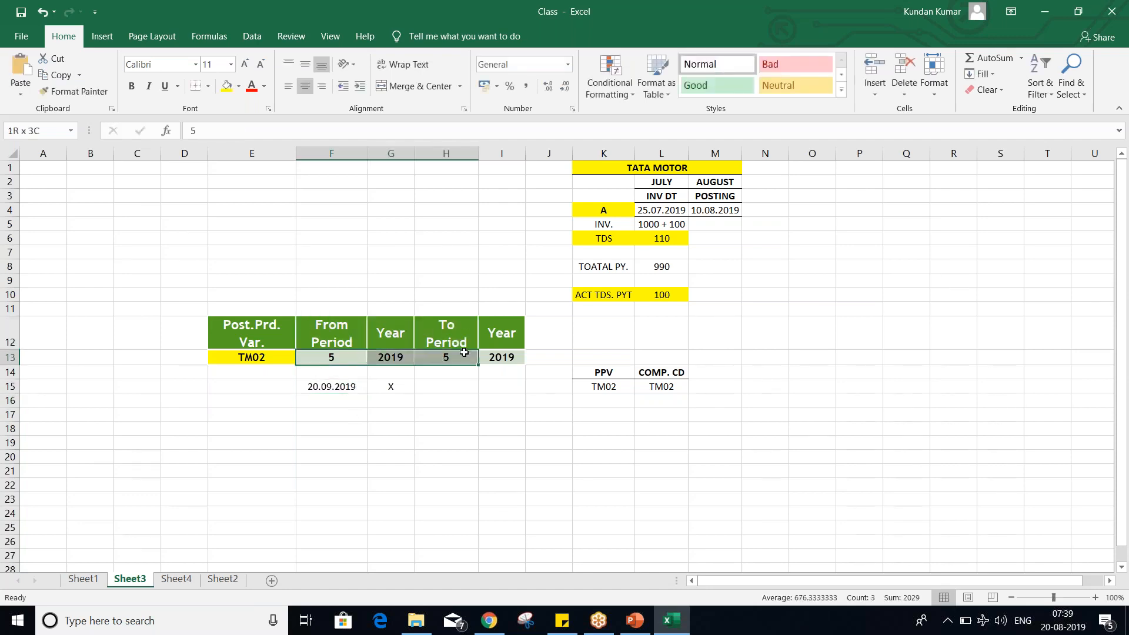
pyautogui.click(327, 385)
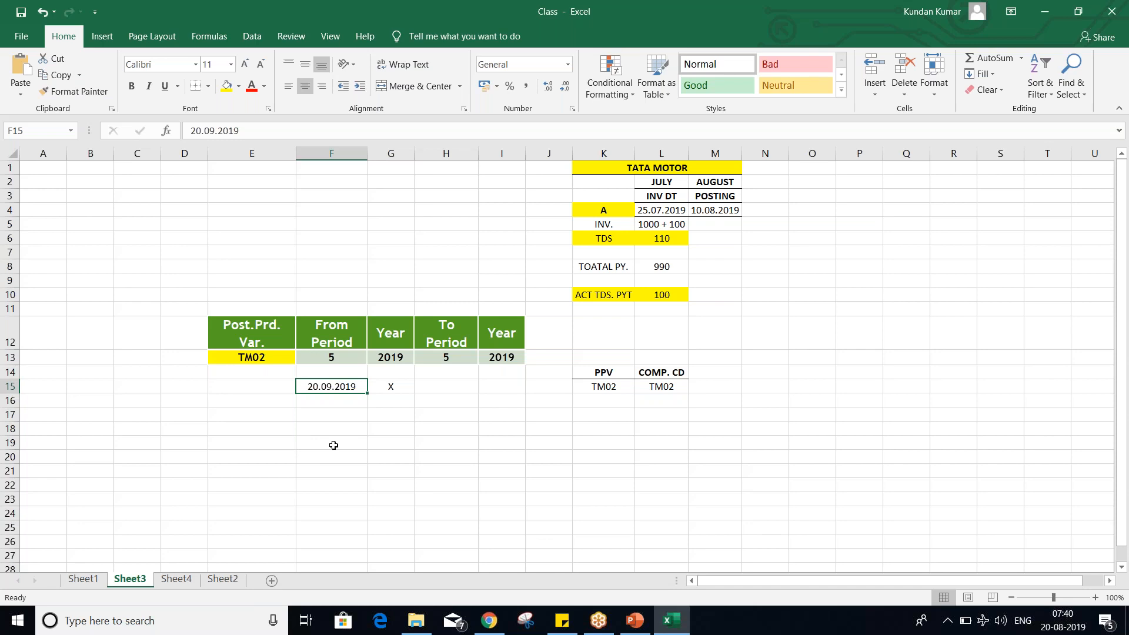
pyautogui.click(339, 356)
pyautogui.click(429, 366)
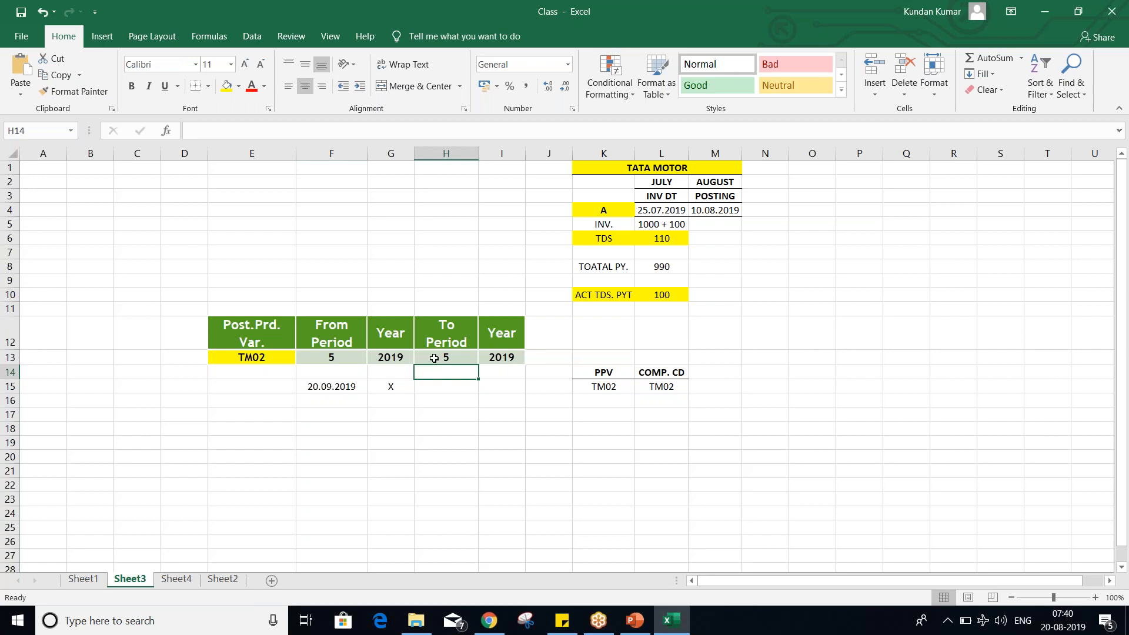
pyautogui.click(336, 354)
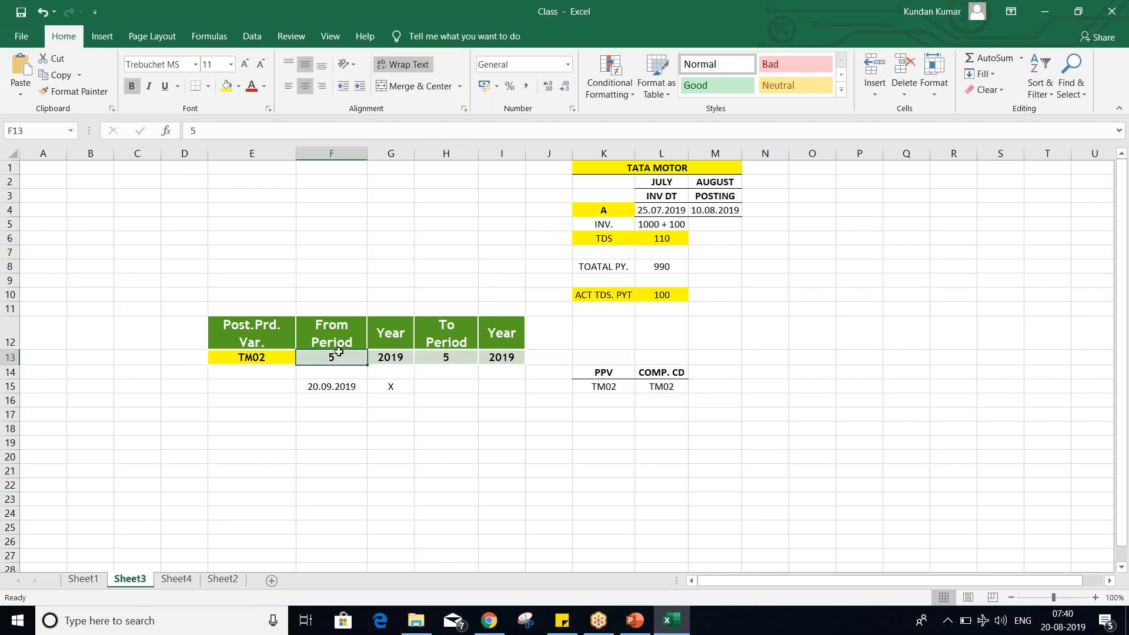
pyautogui.click(447, 351)
pyautogui.click(308, 358)
pyautogui.click(446, 358)
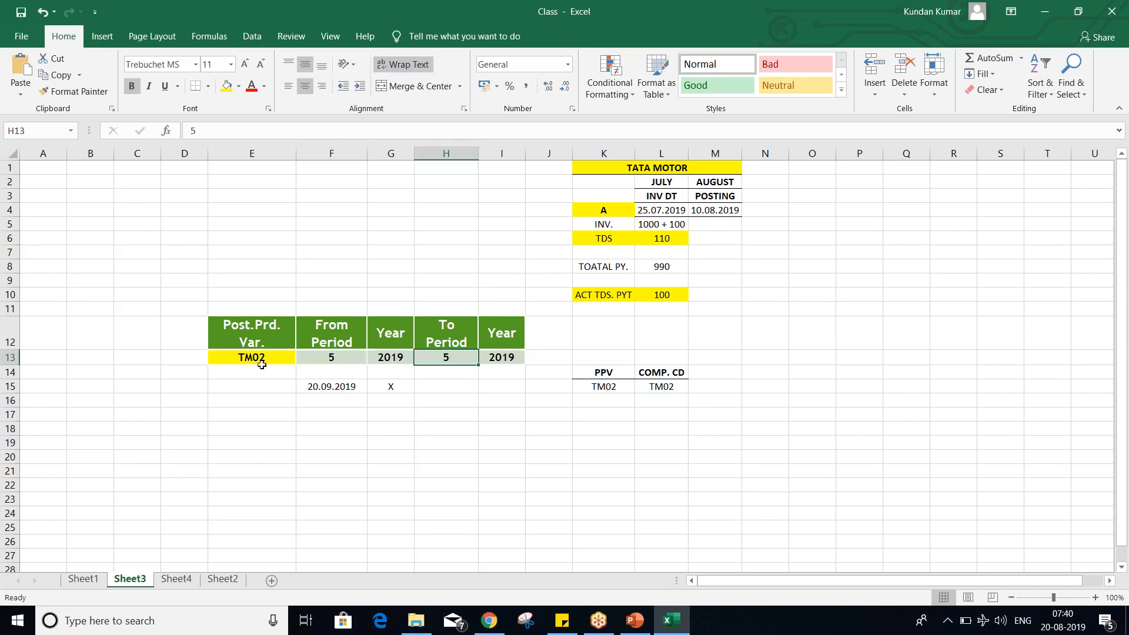
pyautogui.click(329, 359)
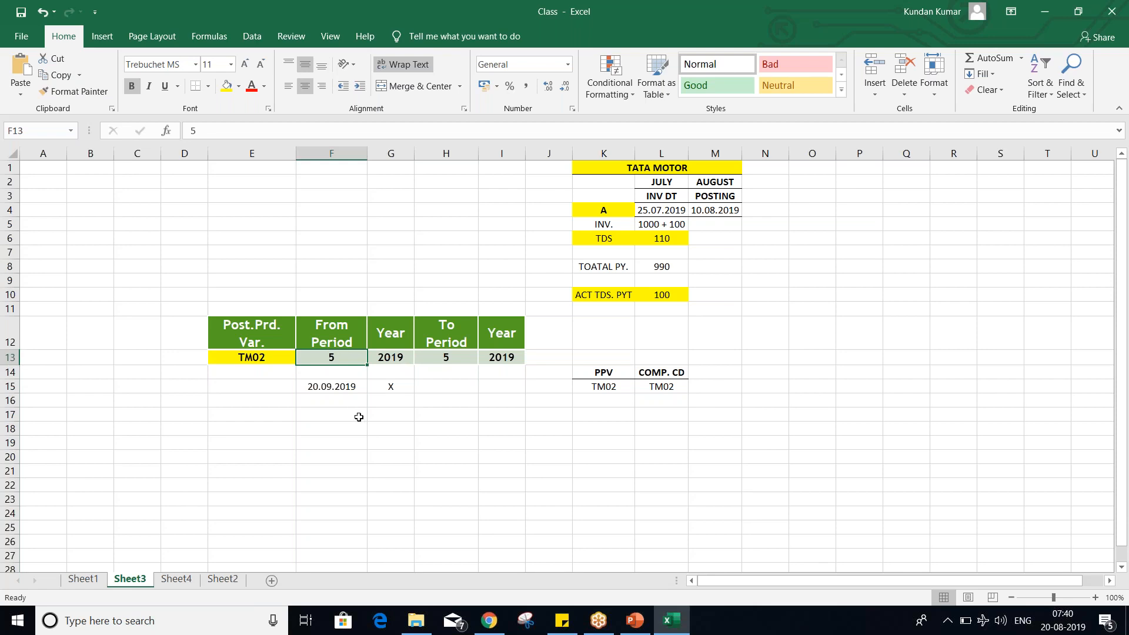
# Step: Change the date in F15 to 25.07.2019 and set TM02's From Period in F13 to 4
pyautogui.click(343, 387)
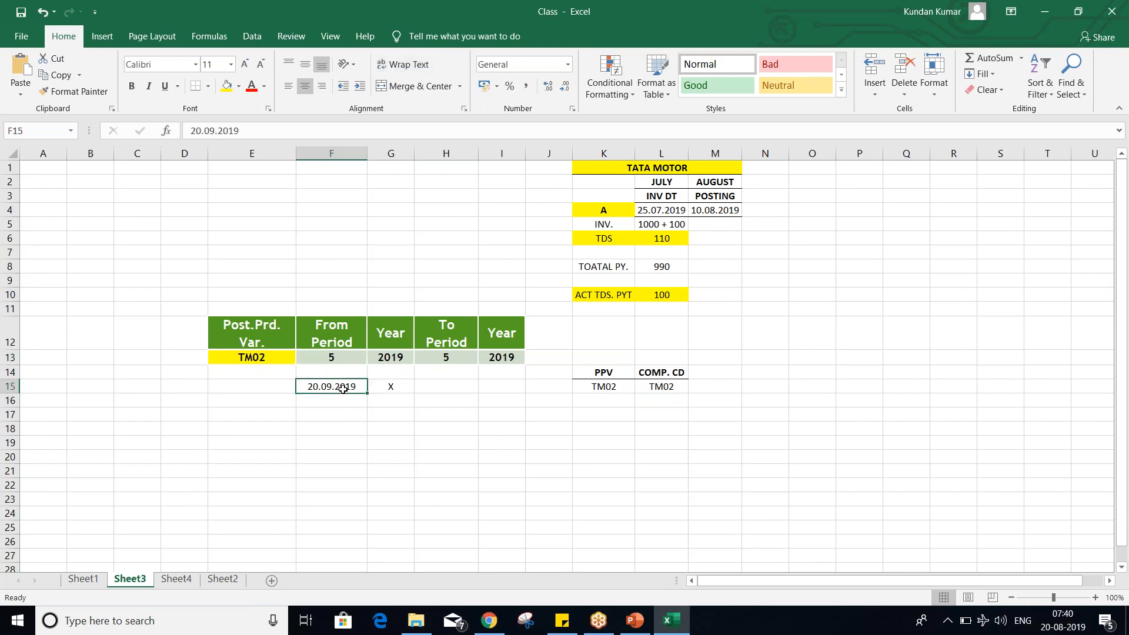
pyautogui.write('2')
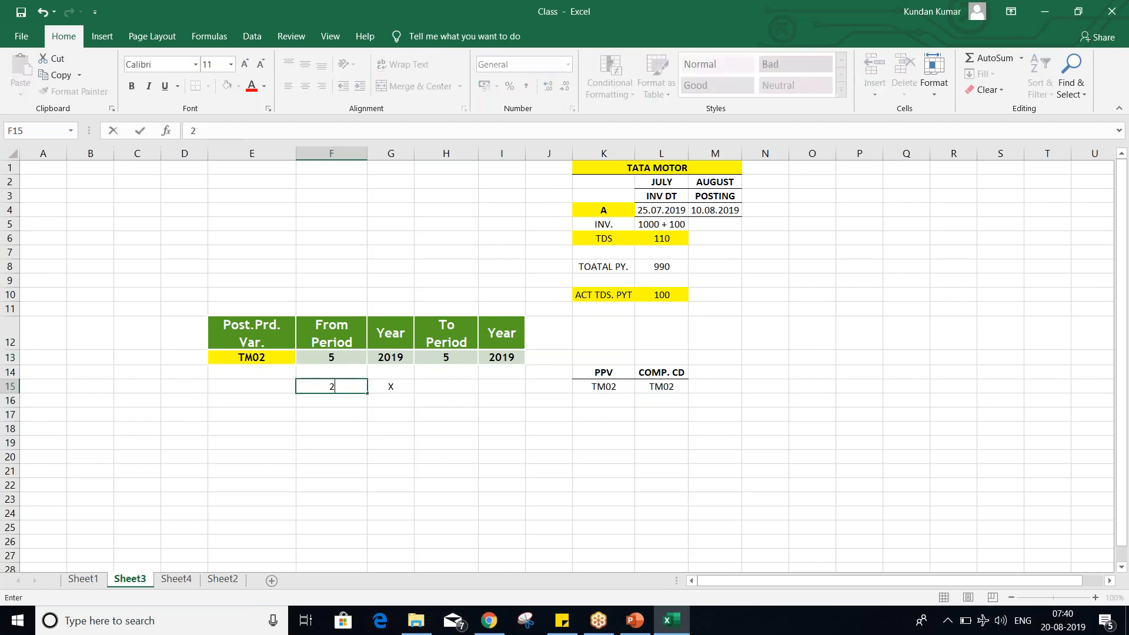
pyautogui.write('5.07.2019')
pyautogui.press('Return')
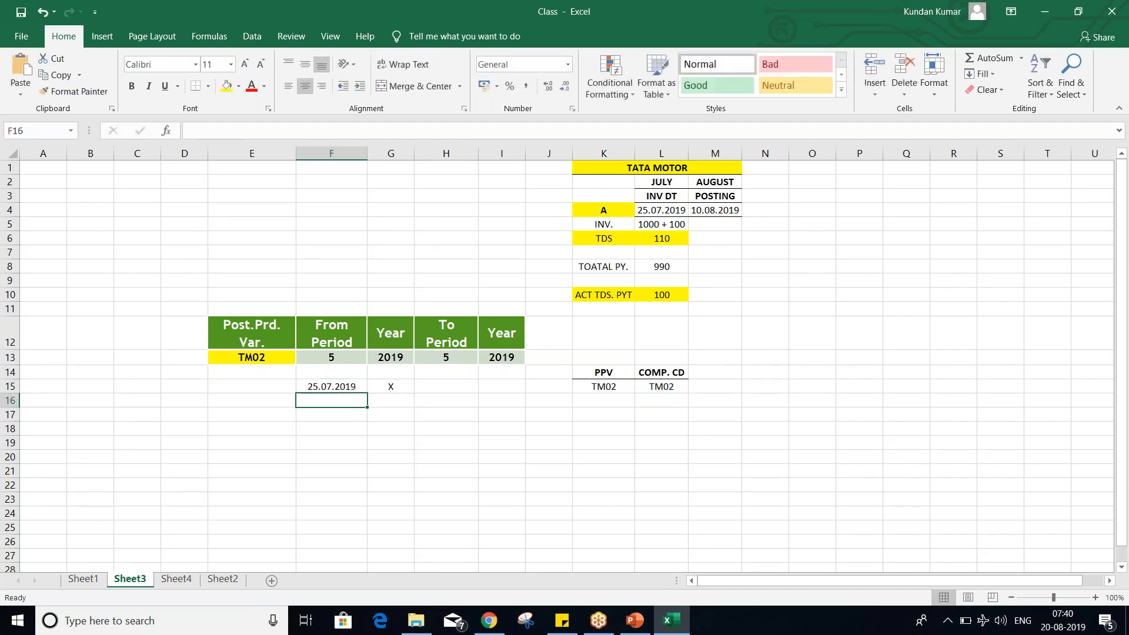
pyautogui.click(340, 387)
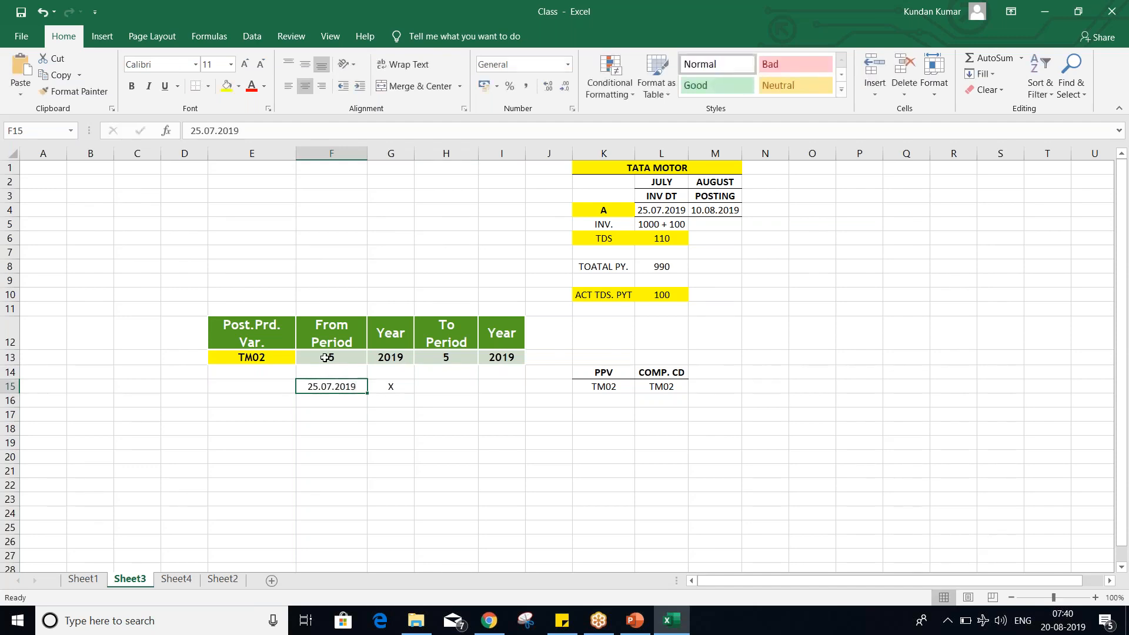
pyautogui.click(324, 357)
pyautogui.write('4')
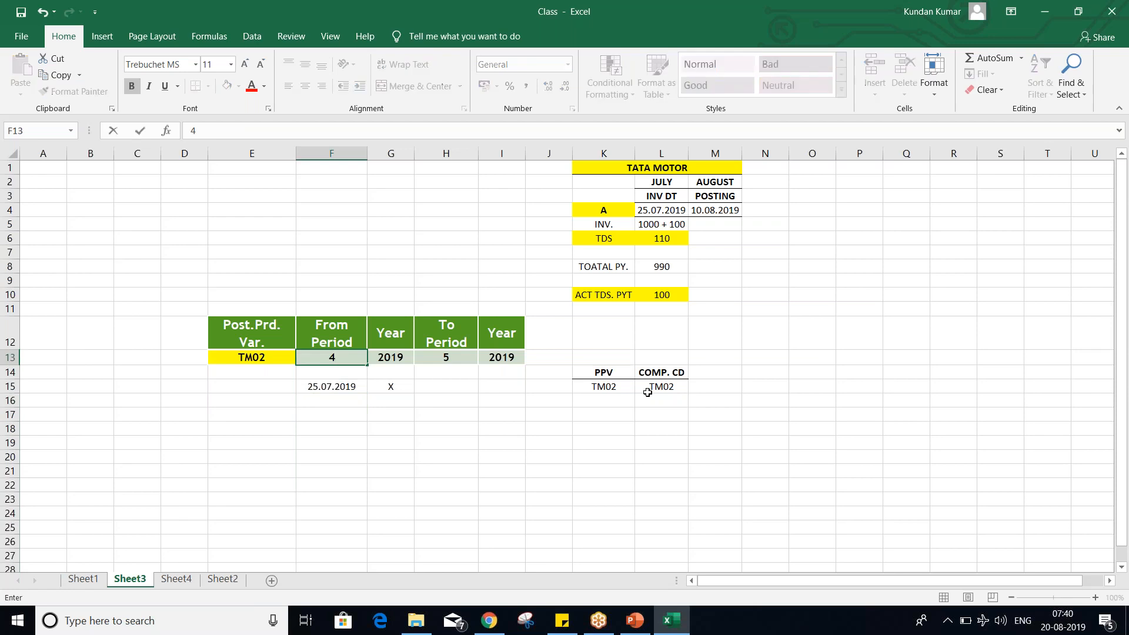
pyautogui.click(355, 400)
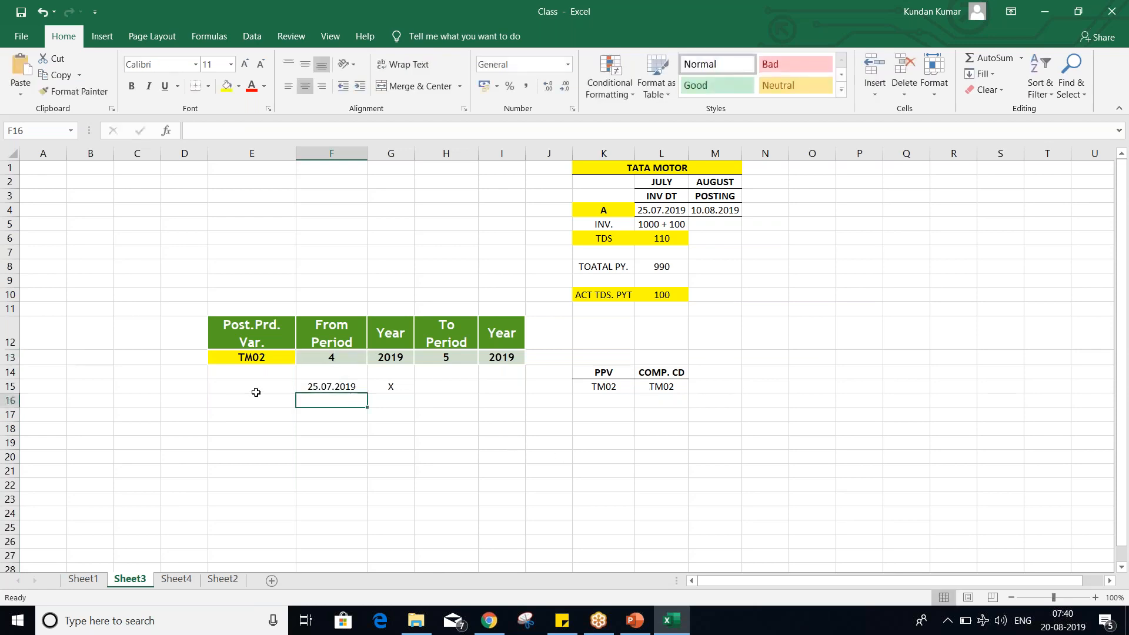
# Step: Enter A in E15 beside the date 25.07.2019 and make it bold
pyautogui.click(257, 389)
pyautogui.write('A')
pyautogui.press('Return')
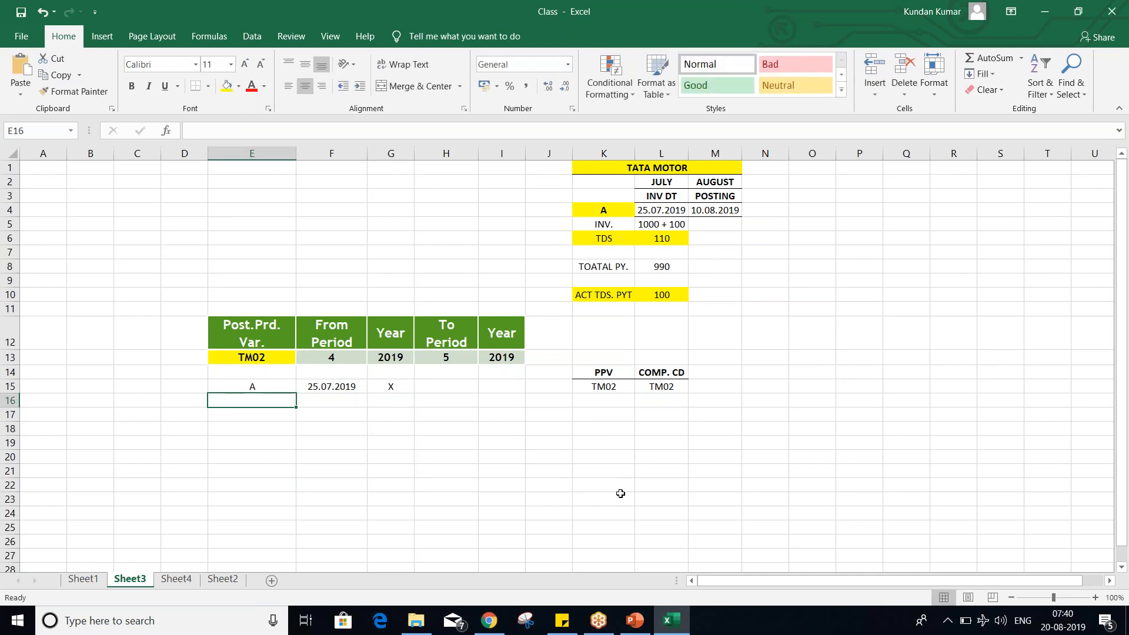
pyautogui.click(254, 389)
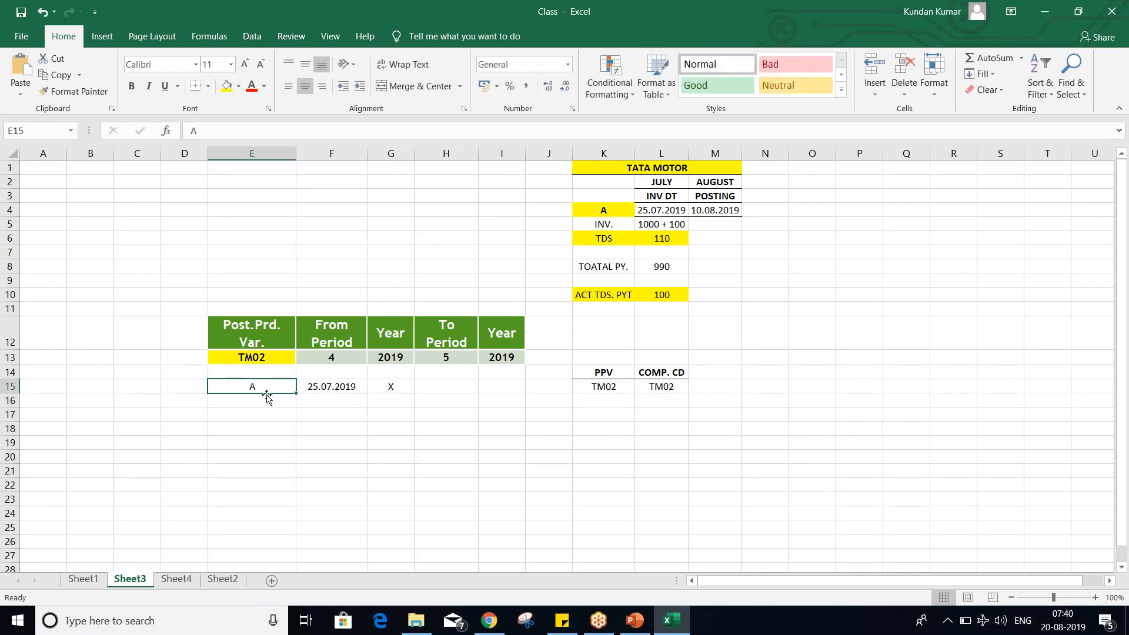
pyautogui.hotkey('ctrl', 'b')
pyautogui.click(454, 475)
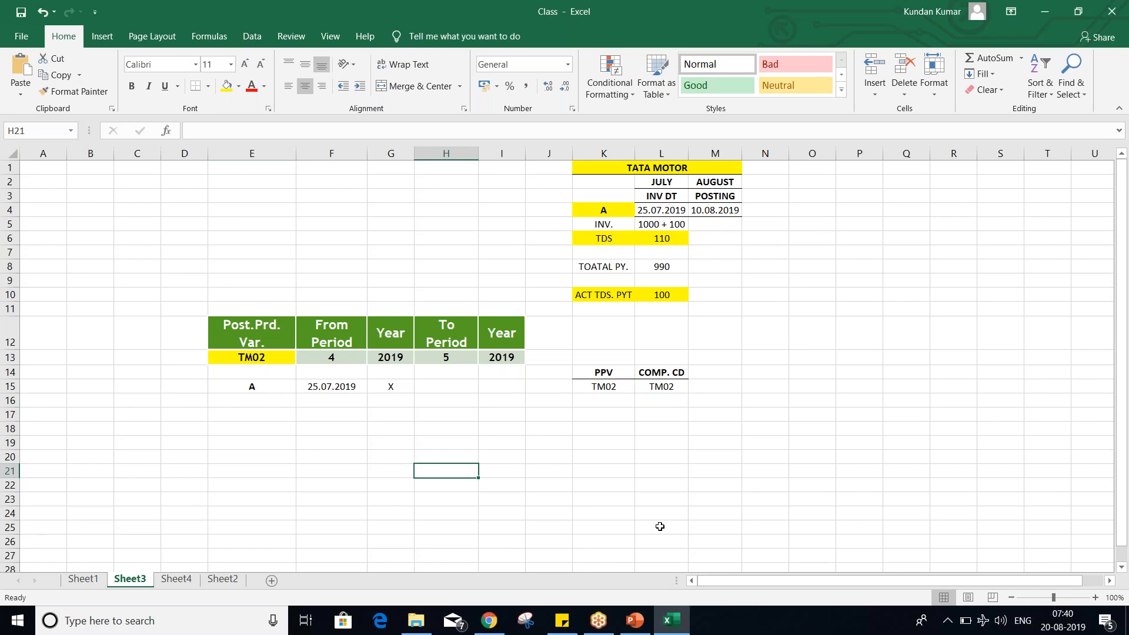
# Step: Review the Posting Period Variant slide with its month table in PowerPoint, and return to the Excel sheet
pyautogui.hotkey('alt', 'Tab')
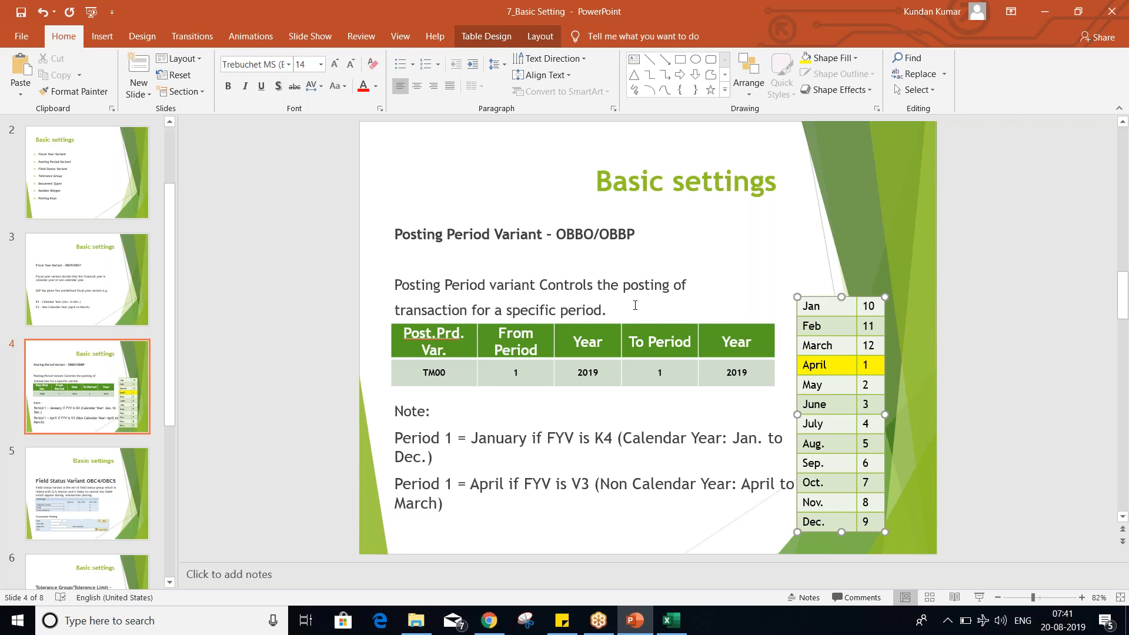
pyautogui.hotkey('alt', 'Tab')
pyautogui.hotkey('alt', 'Tab')
pyautogui.hotkey('alt', 'Tab')
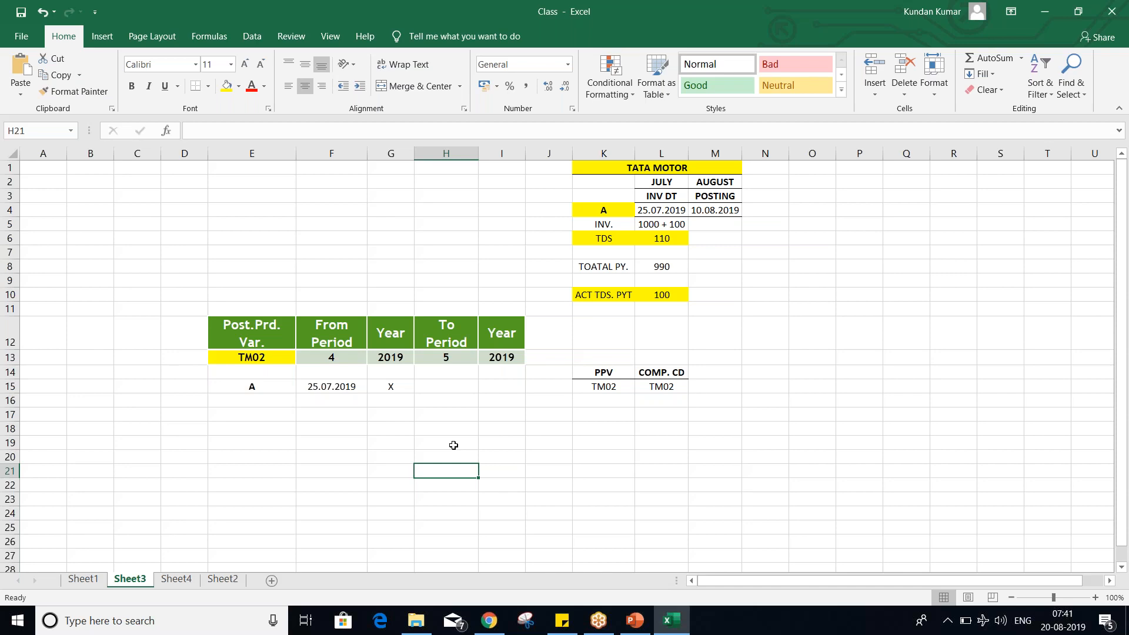
pyautogui.click(345, 442)
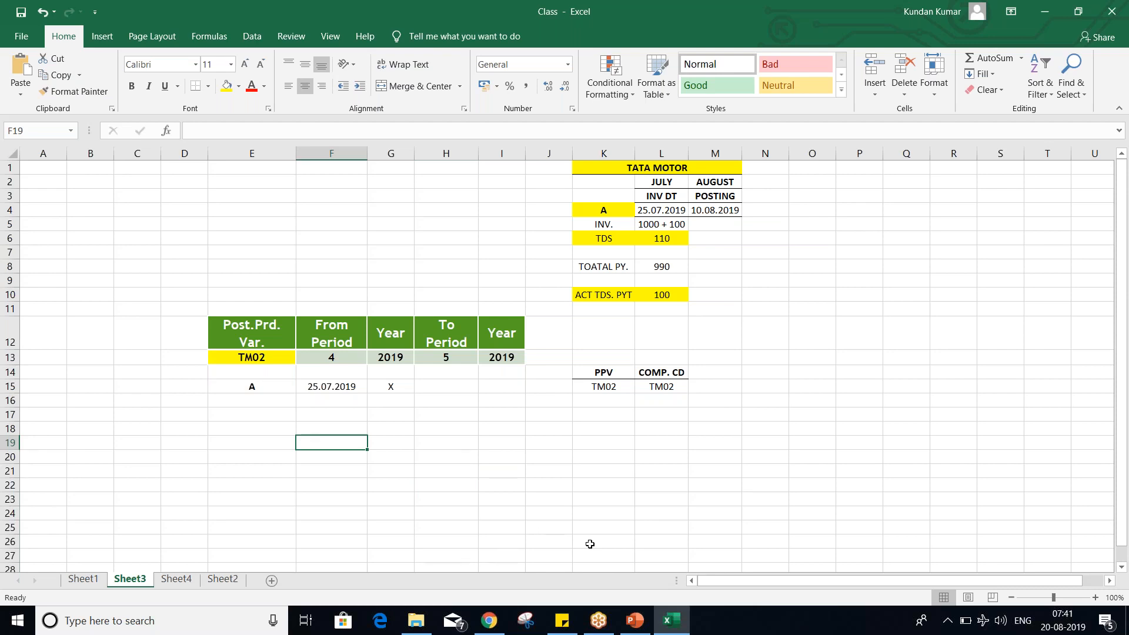
# Step: Switch to SAP Logon from the desktop and open the FICO connection
pyautogui.press('super+d')
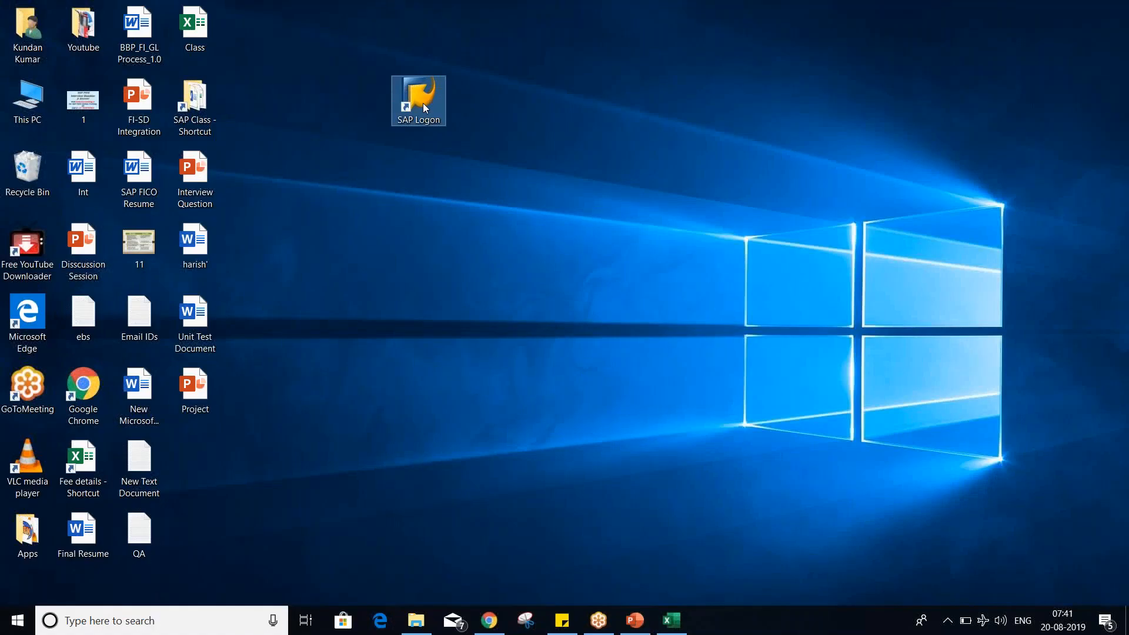
pyautogui.rightClick(423, 106)
pyautogui.click(432, 113)
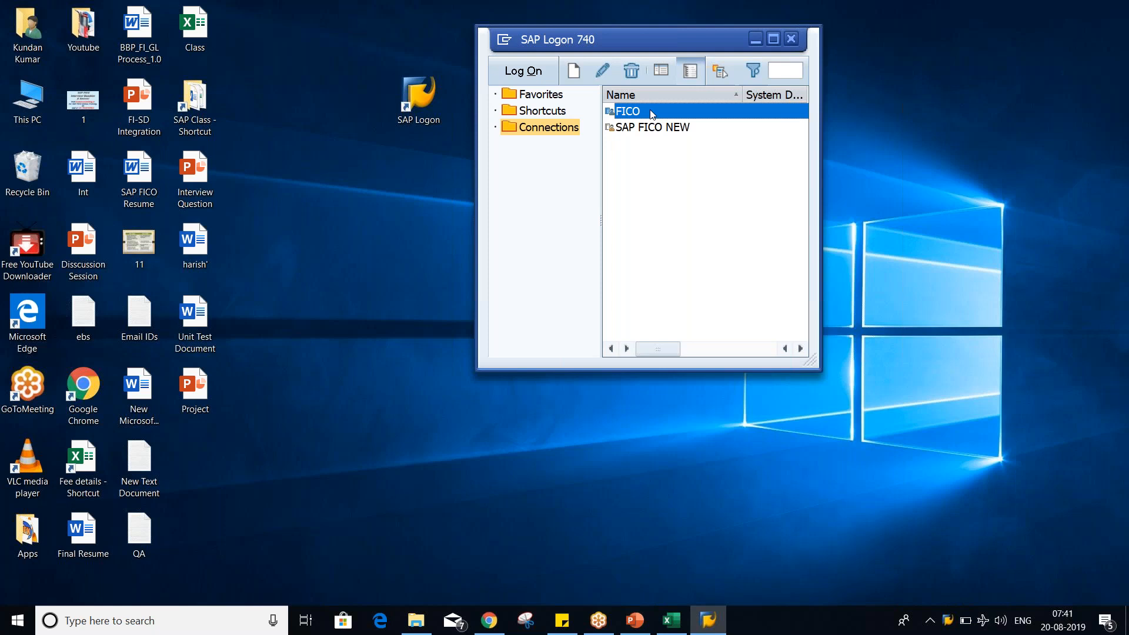
pyautogui.doubleClick(652, 114)
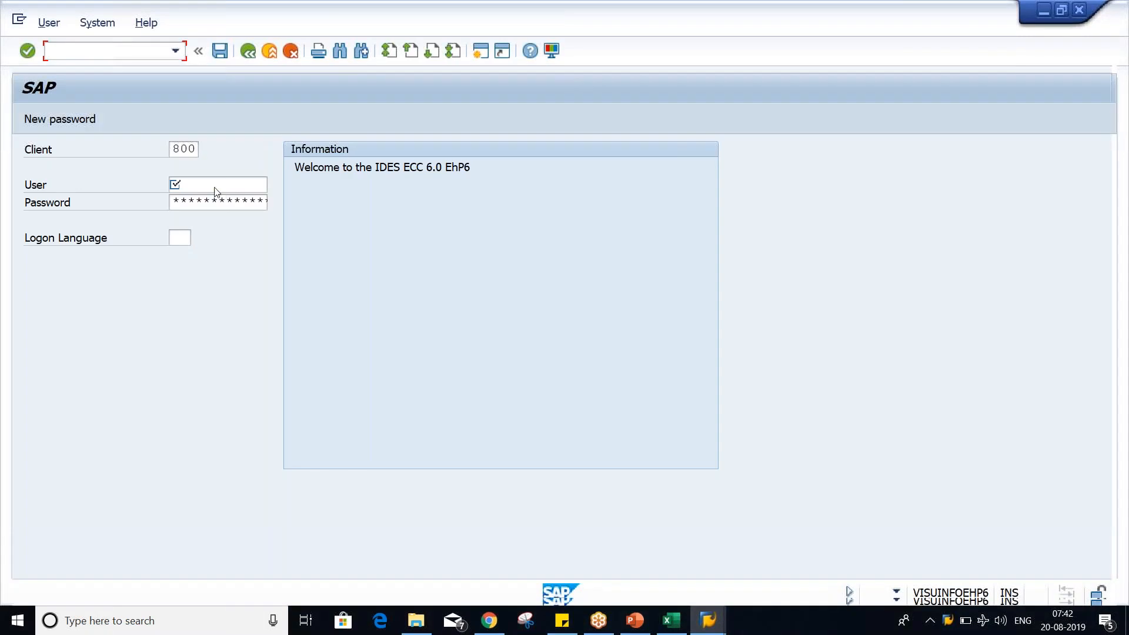
# Step: Log on to SAP client 800 with the user name and the account password
pyautogui.click(216, 185)
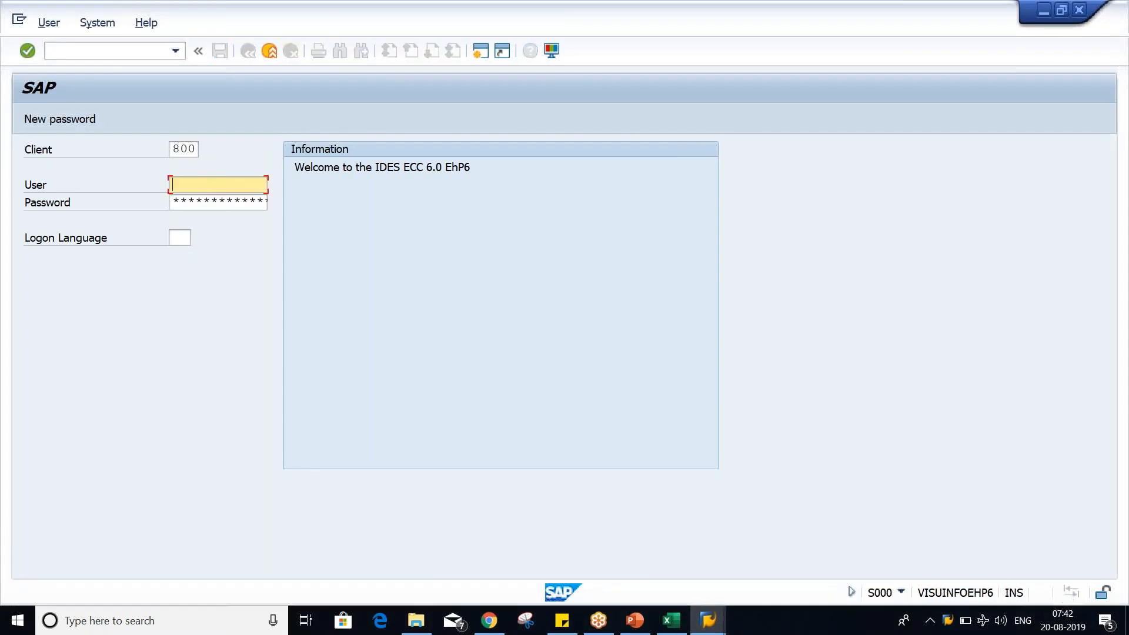
pyautogui.click(205, 217)
pyautogui.press('Tab')
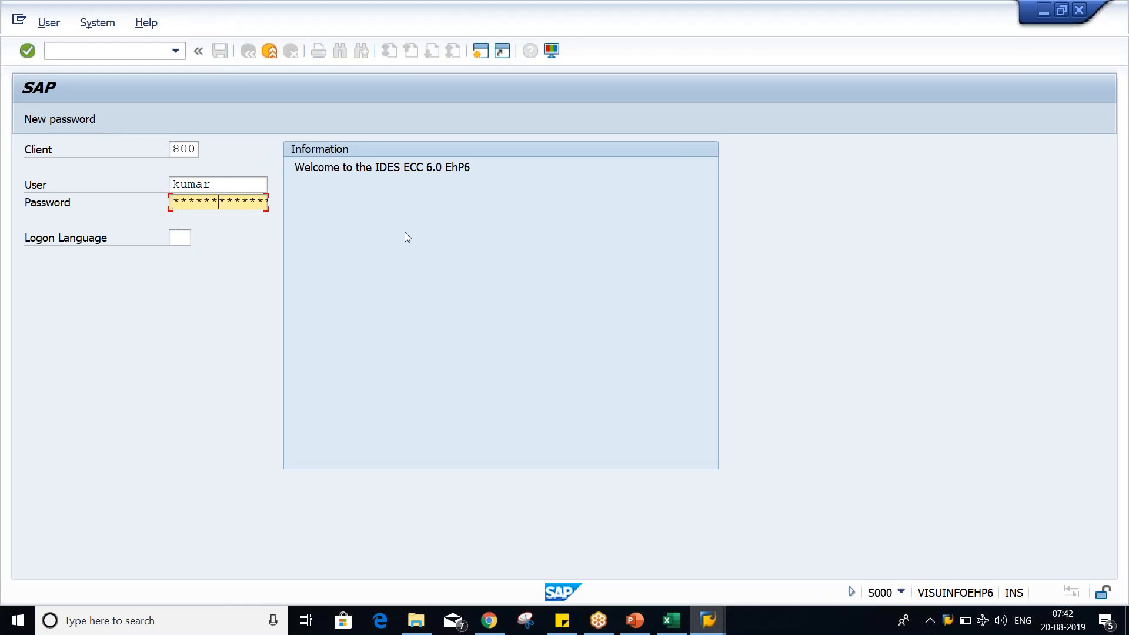
pyautogui.press('Return')
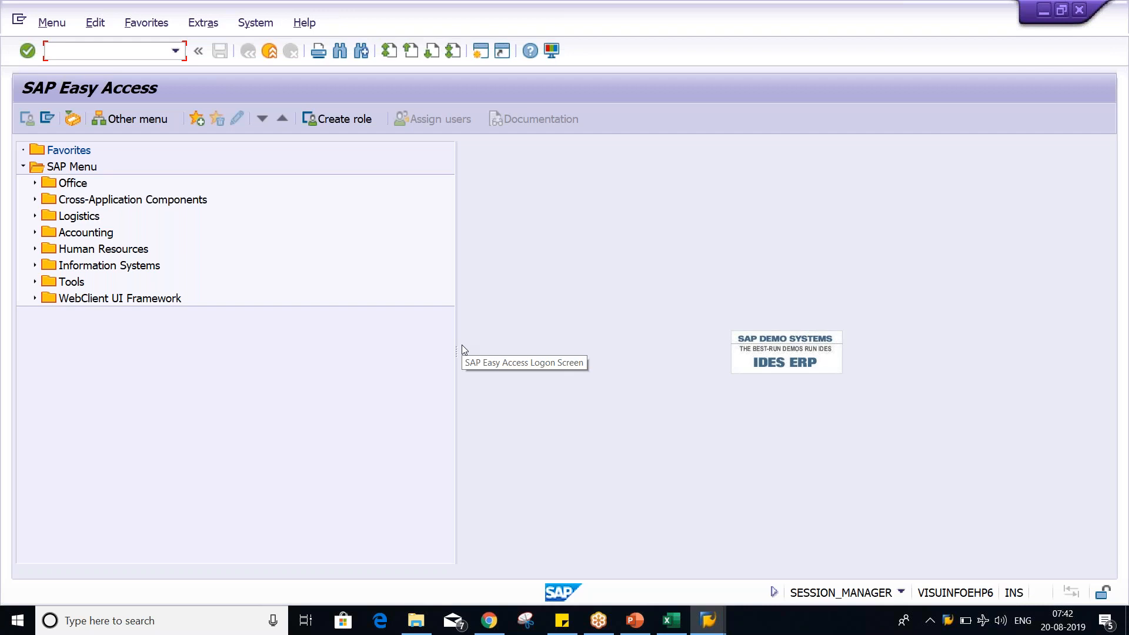
# Step: Open transaction OBBO to define posting period variants
pyautogui.write('OBO')
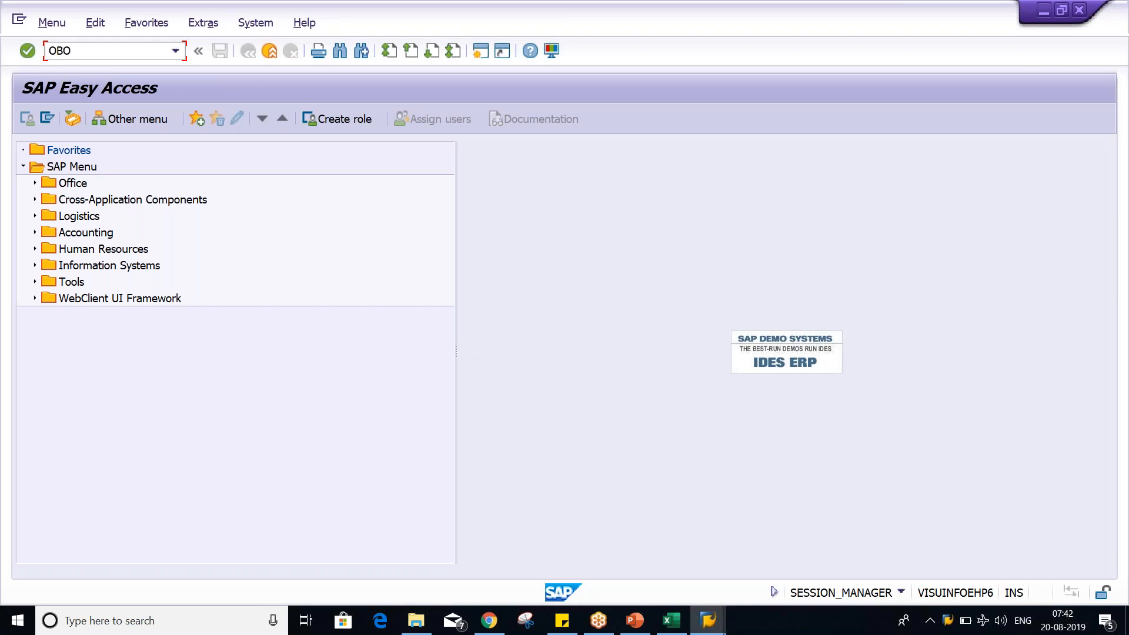
pyautogui.press('BackSpace')
pyautogui.write('BO')
pyautogui.press('Return')
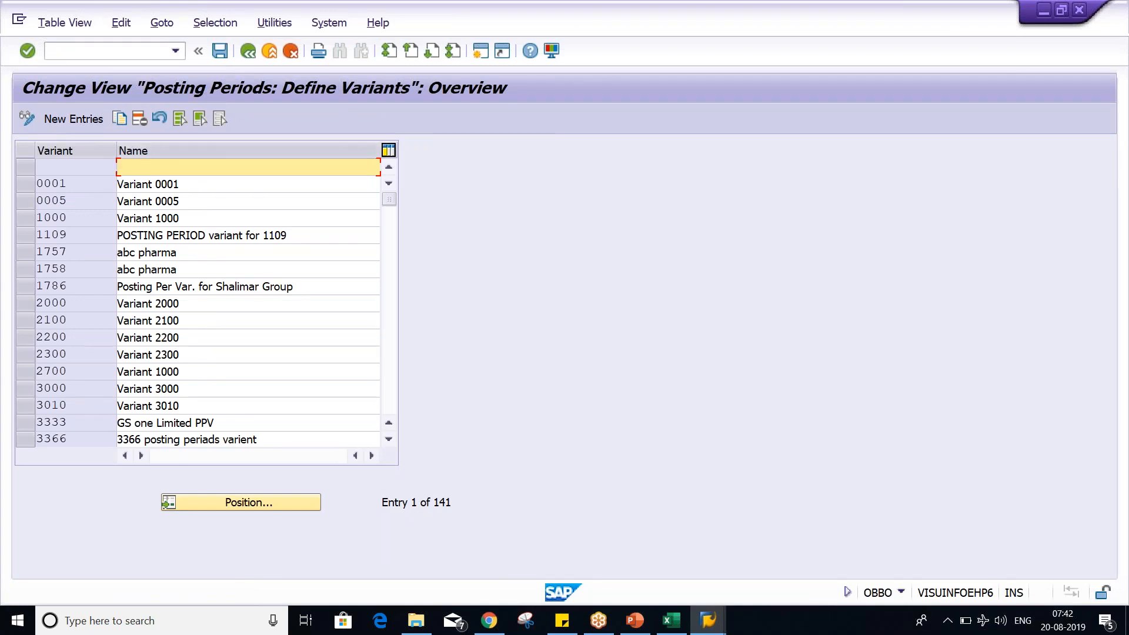
# Step: Add a new posting period variant entry TM02 with the name TATA MOTOR PPV
pyautogui.click(93, 121)
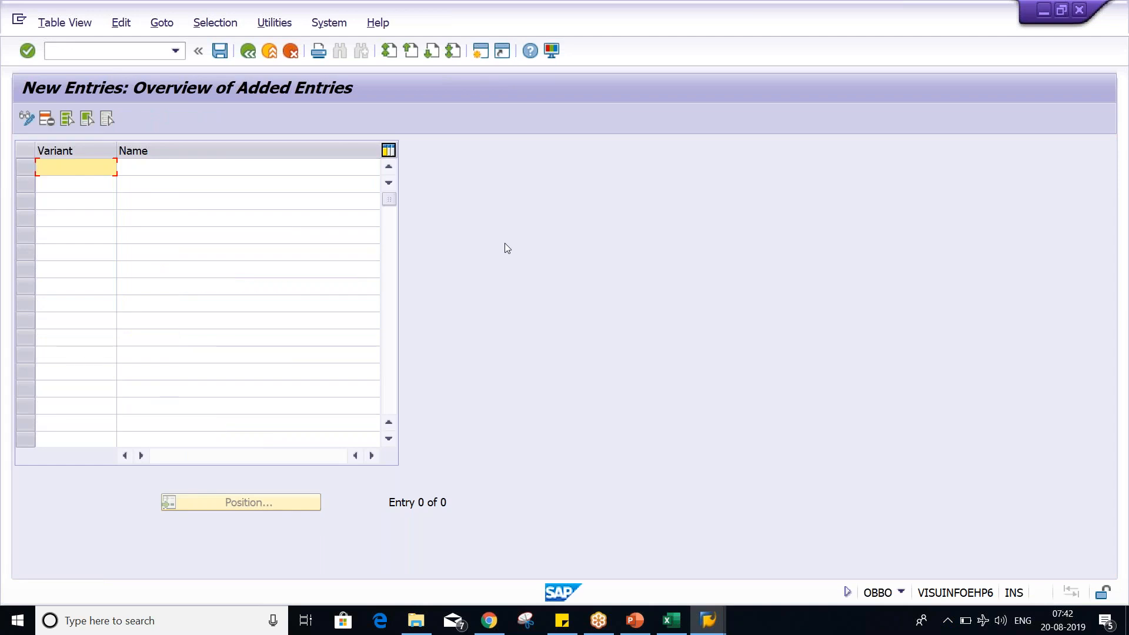
pyautogui.write('TM02')
pyautogui.press('Tab')
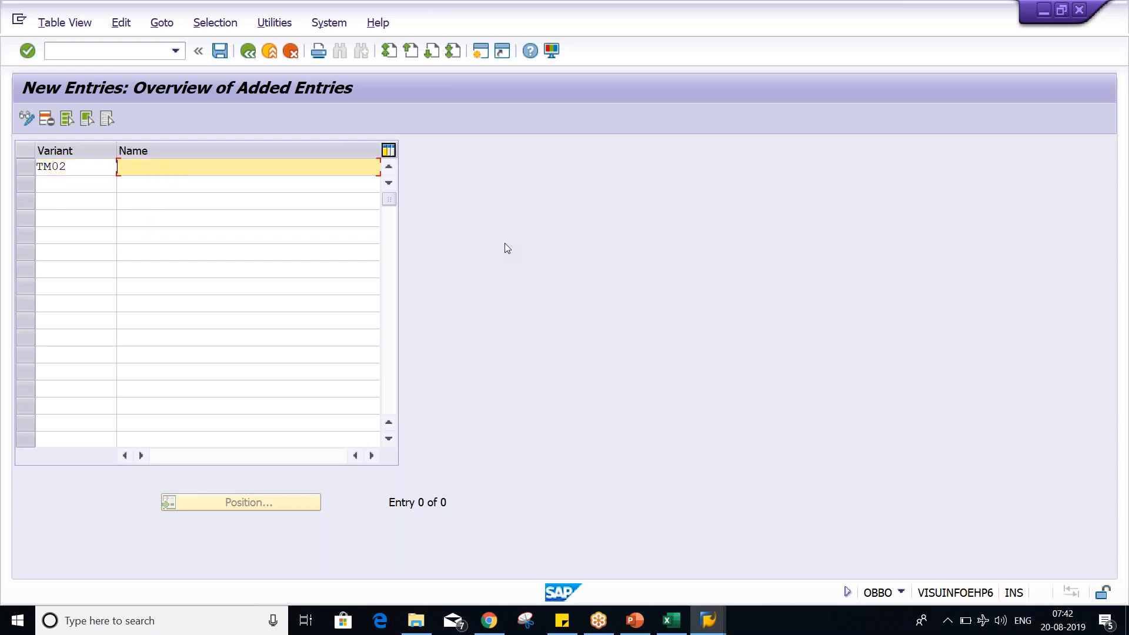
pyautogui.press('BackSpace')
pyautogui.press('Down')
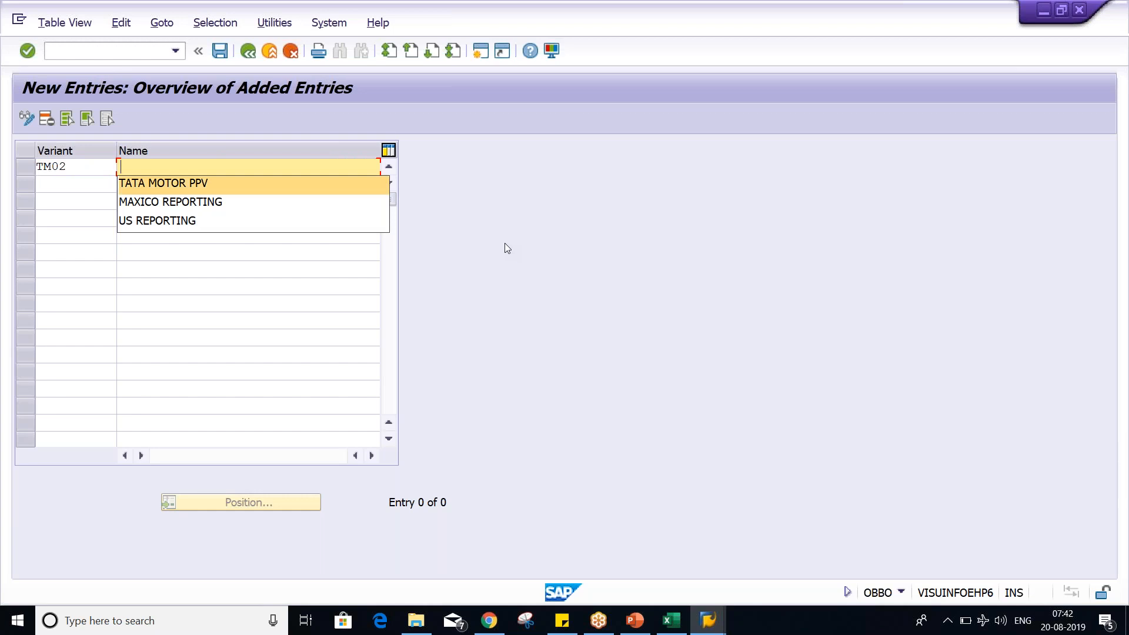
pyautogui.press('Return')
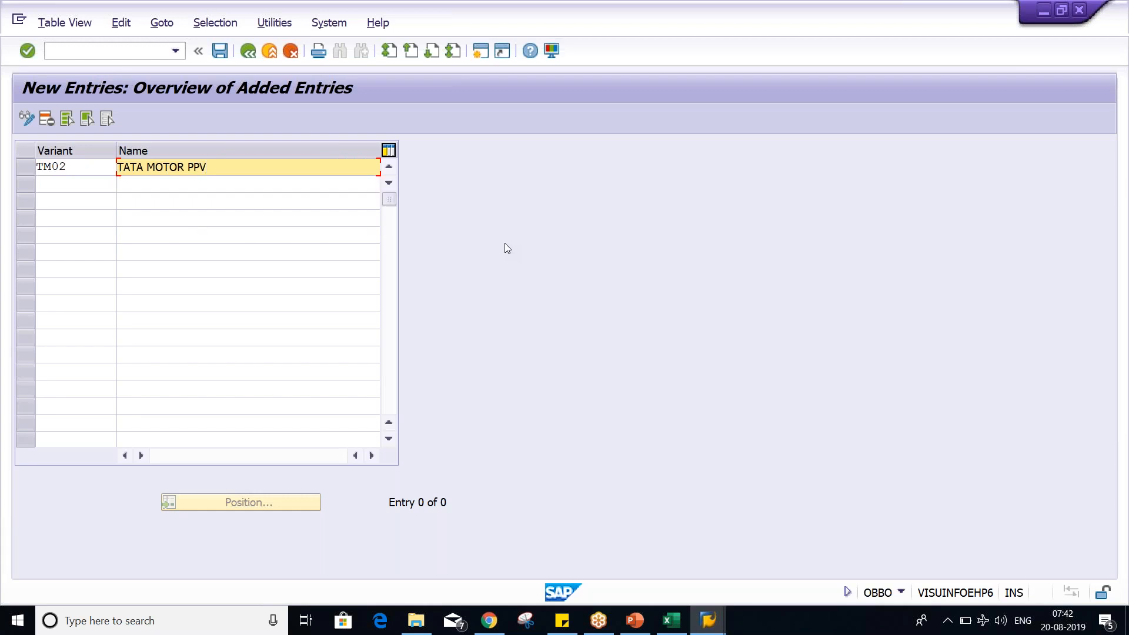
# Step: Save the new TM02 posting period variant under the TATA MOTOR customizing request
pyautogui.press('Return')
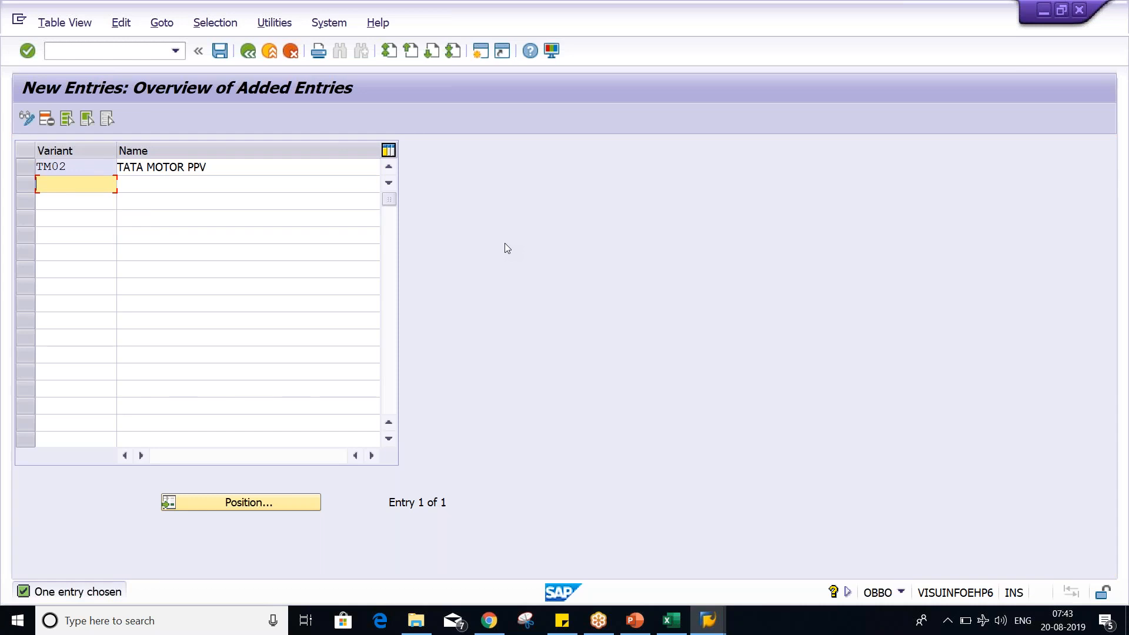
pyautogui.hotkey('ctrl', 's')
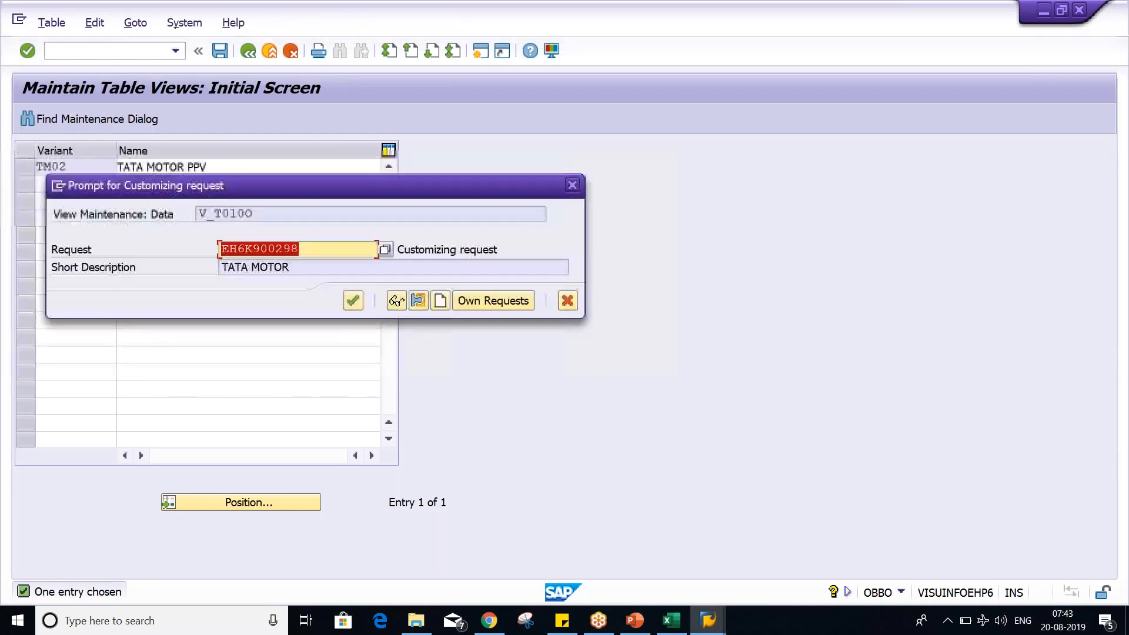
pyautogui.press('Return')
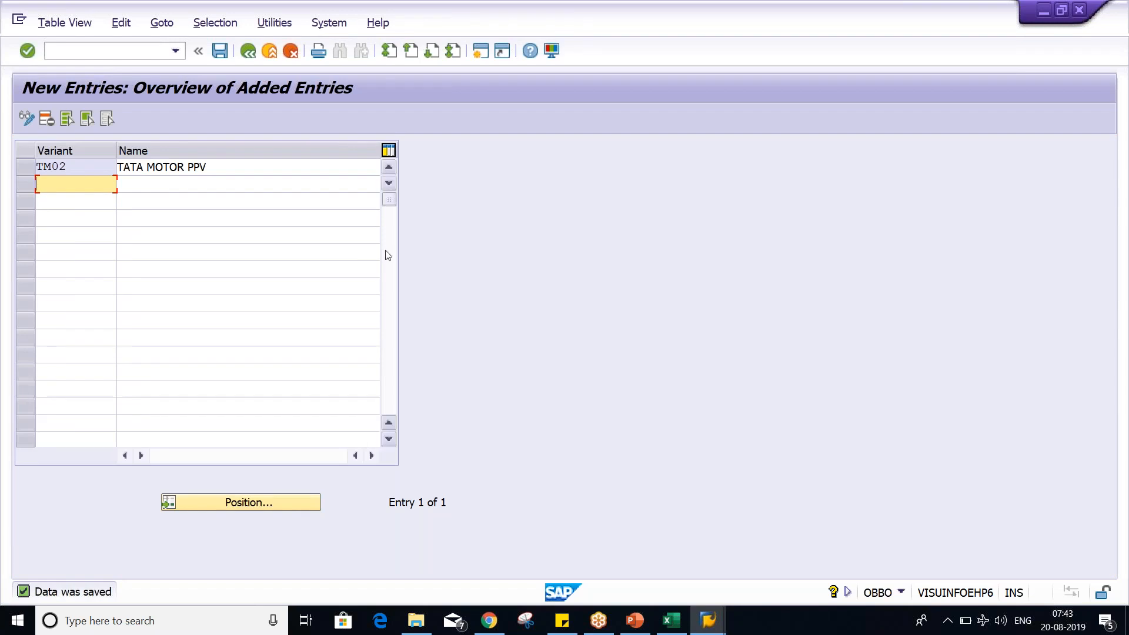
# Step: Open transaction OBBP and position the list at company code TM02
pyautogui.click(117, 58)
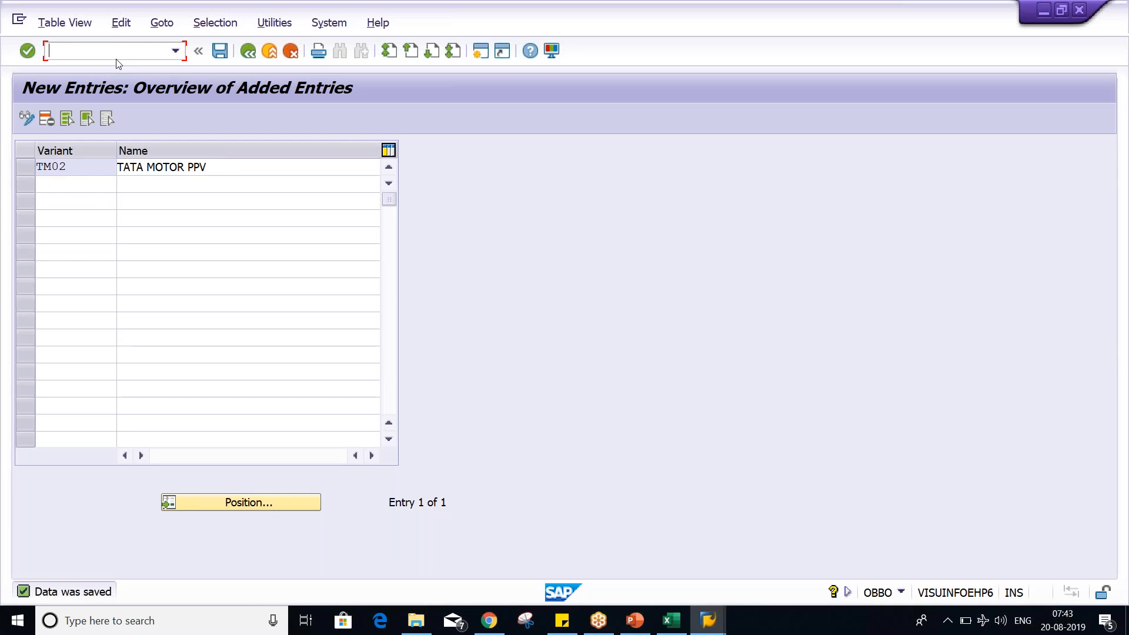
pyautogui.write('/NOBBP')
pyautogui.press('Return')
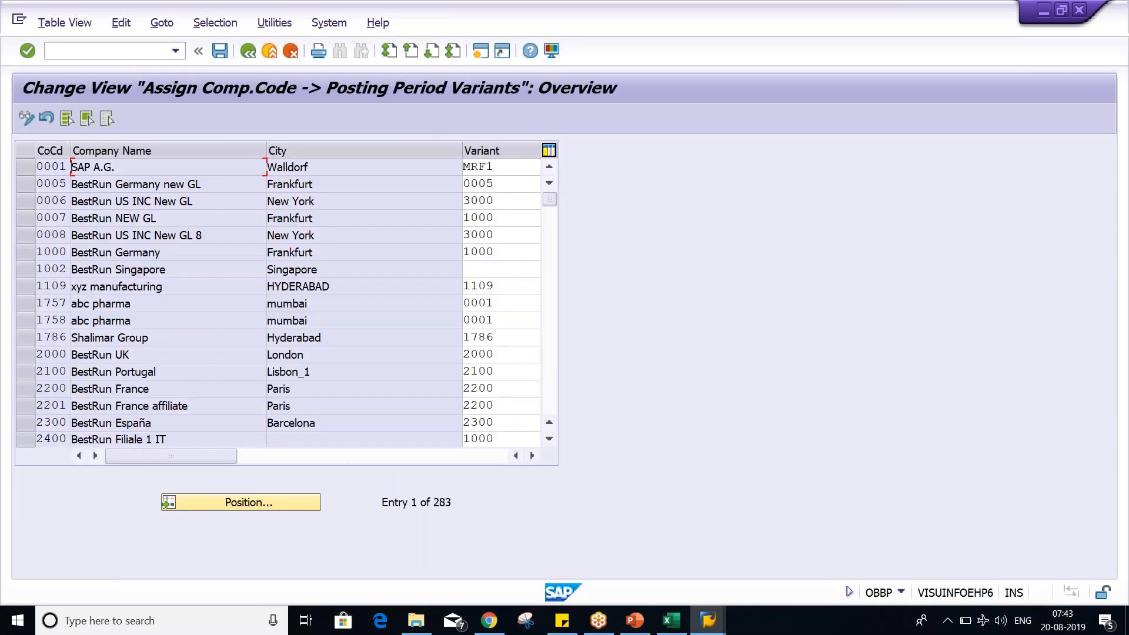
pyautogui.click(249, 501)
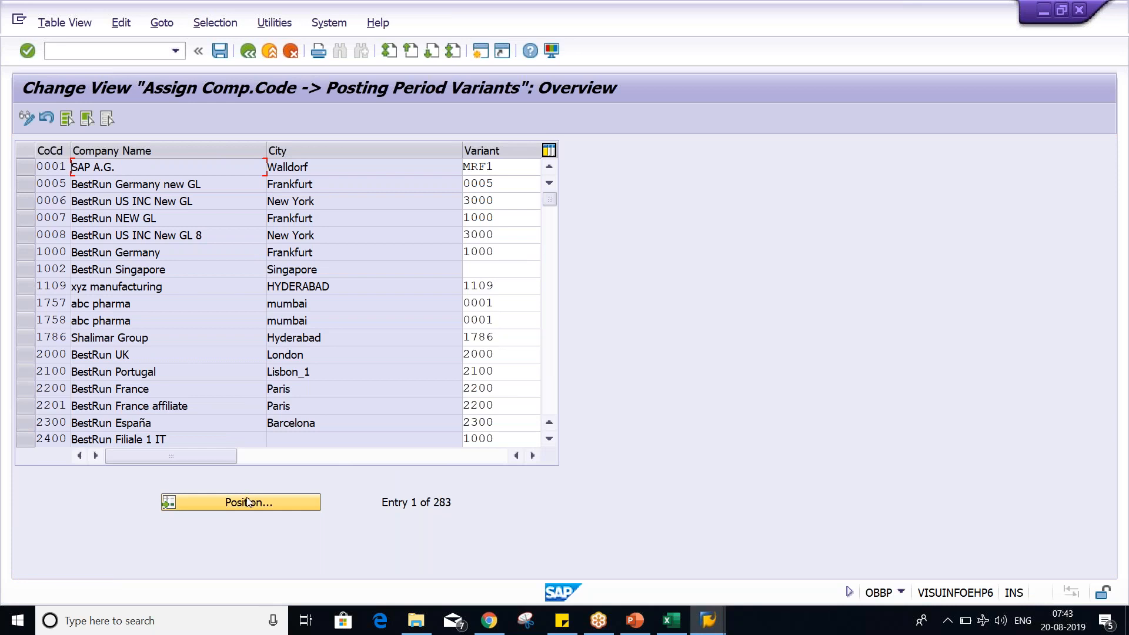
pyautogui.write('TM02')
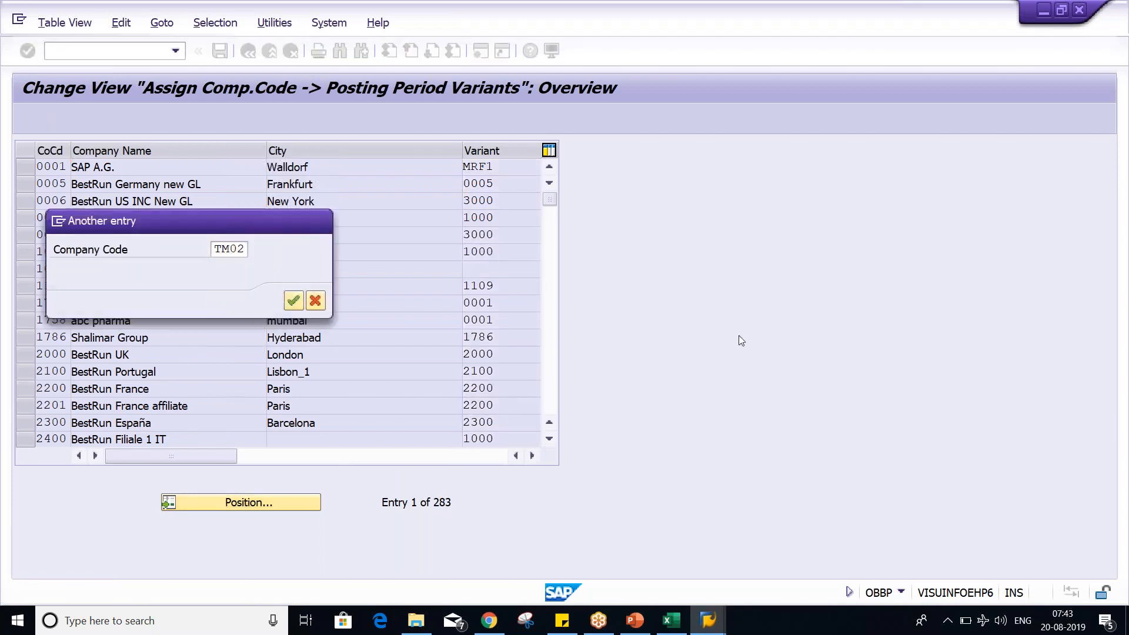
pyautogui.press('Return')
# Step: Assign posting period variant TM02 to company code TM02 and save it under the TATA MOTOR customizing request
pyautogui.click(483, 165)
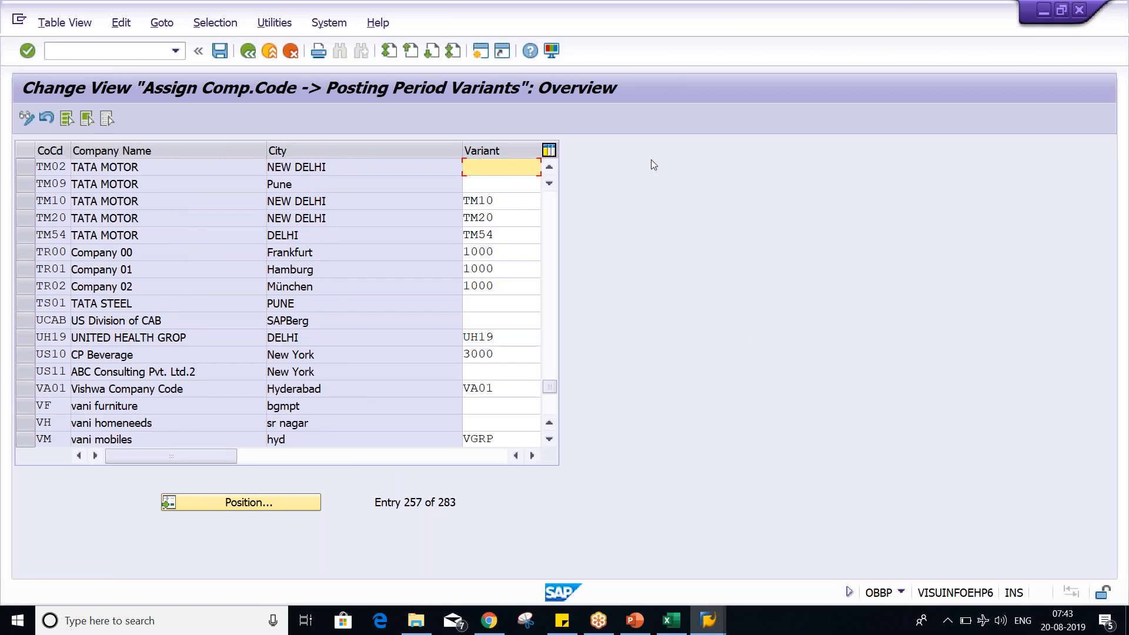
pyautogui.click(27, 167)
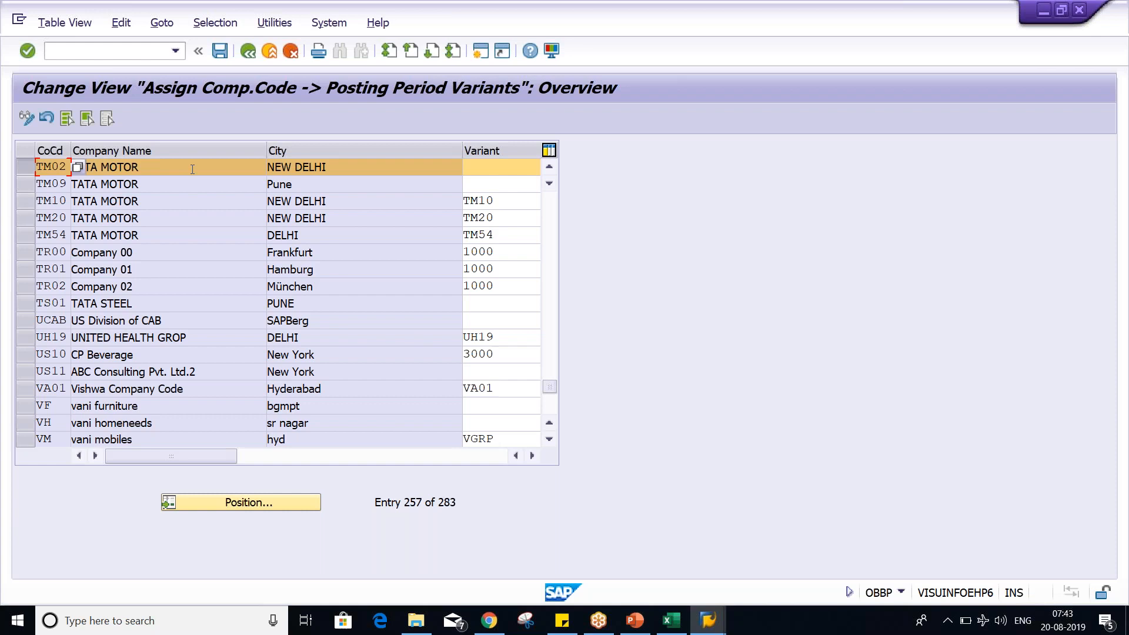
pyautogui.click(497, 164)
pyautogui.write('TM')
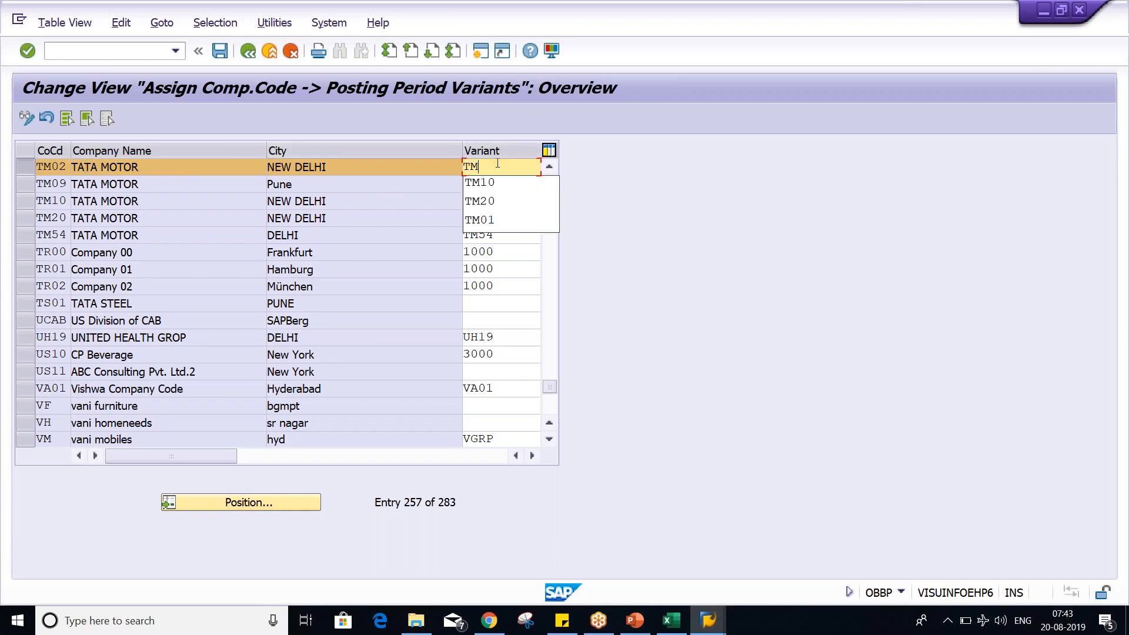
pyautogui.write('02')
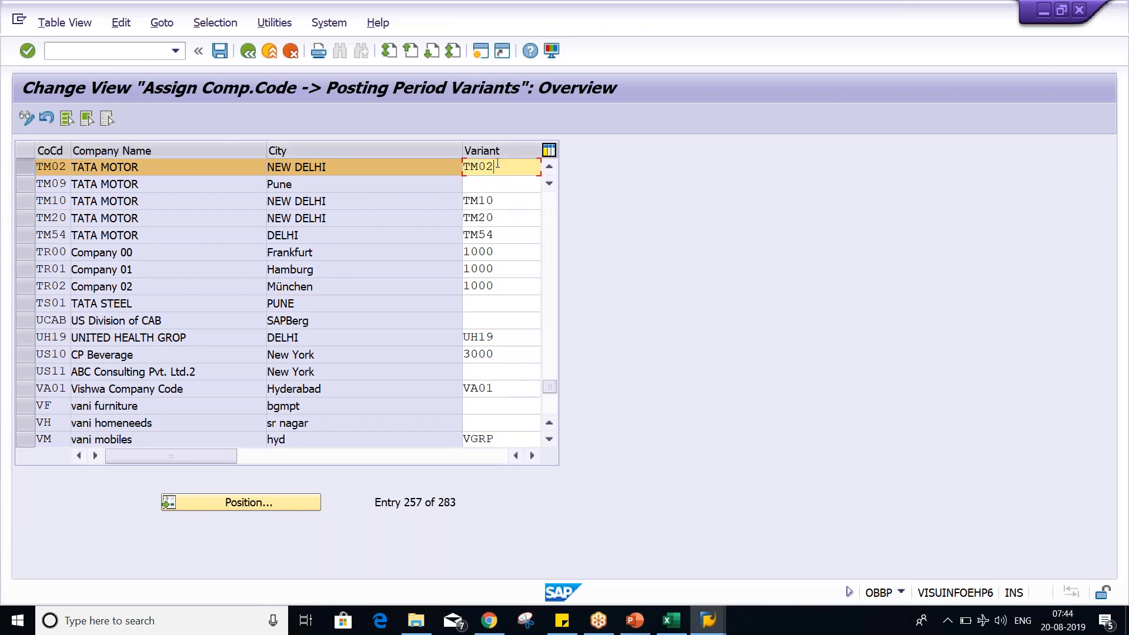
pyautogui.hotkey('ctrl', 's')
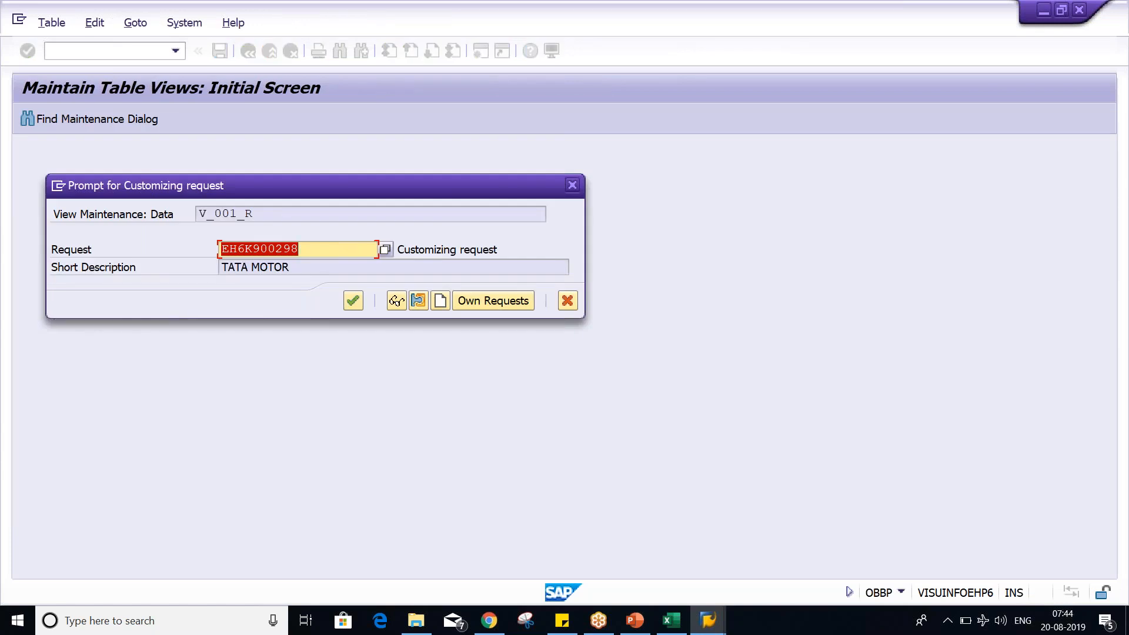
pyautogui.press('Return')
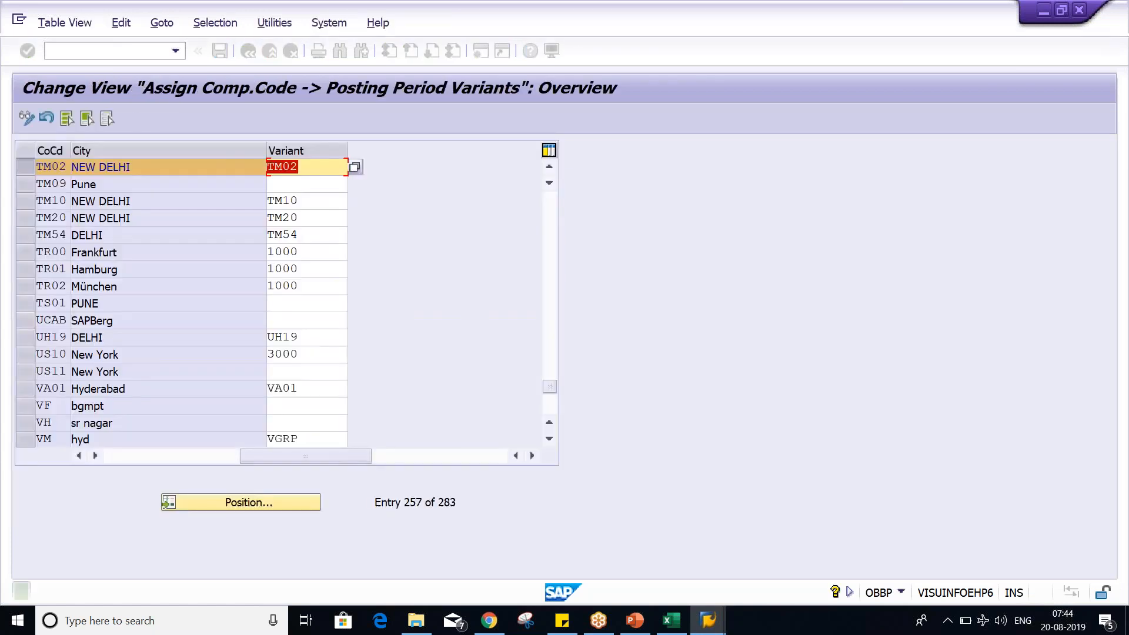
pyautogui.click(323, 166)
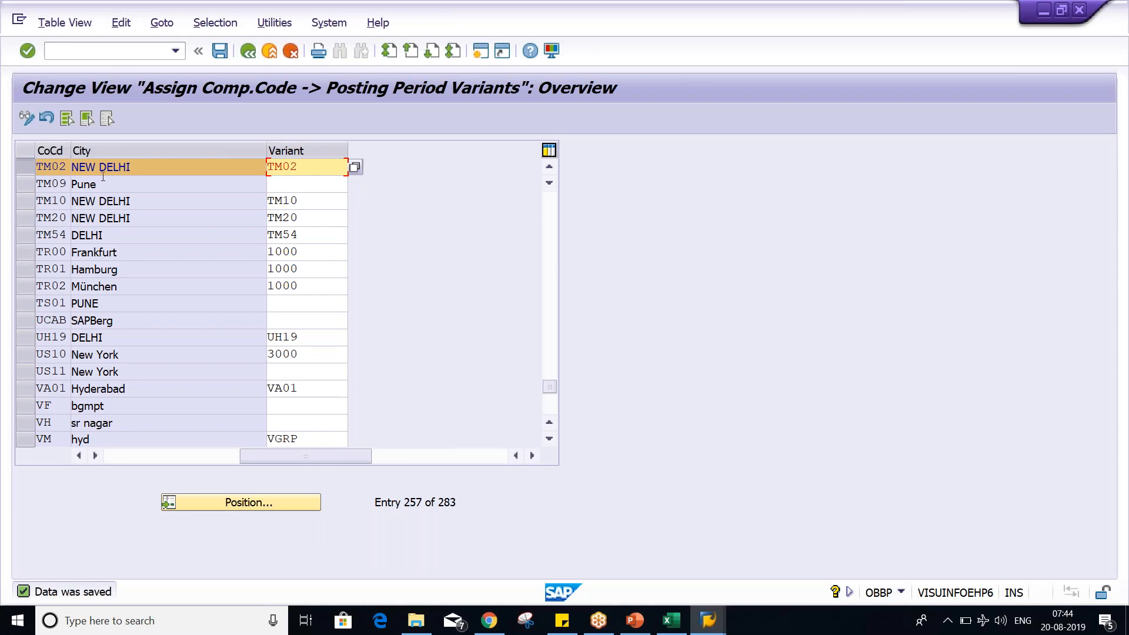
pyautogui.click(36, 166)
pyautogui.click(310, 170)
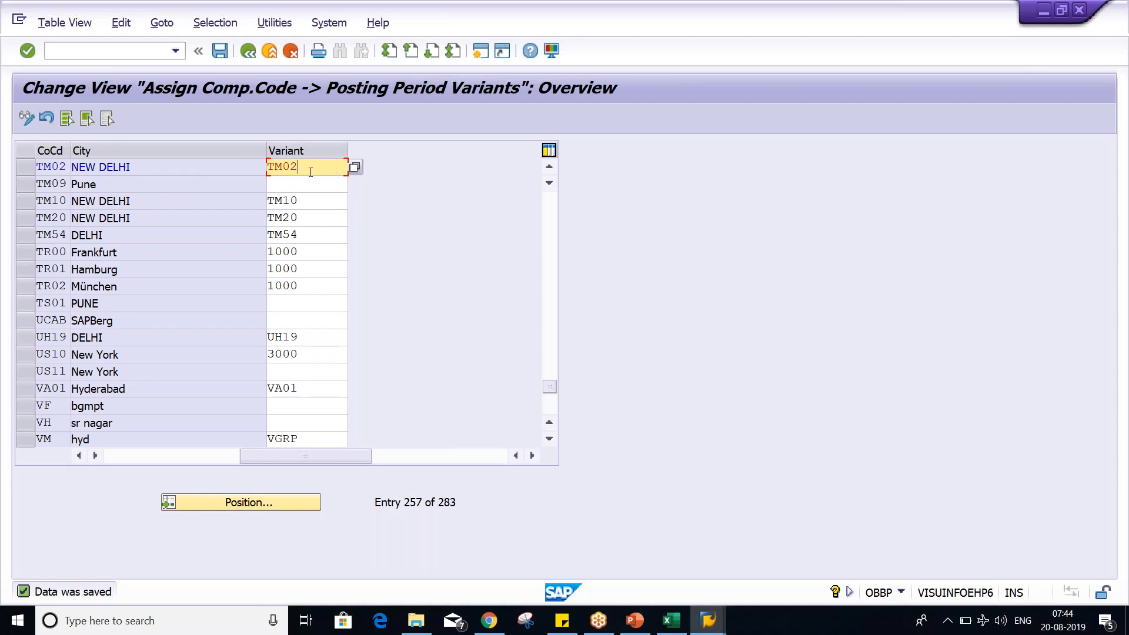
# Step: Open transaction OB52 to maintain the posting period time intervals
pyautogui.click(50, 51)
pyautogui.write('/')
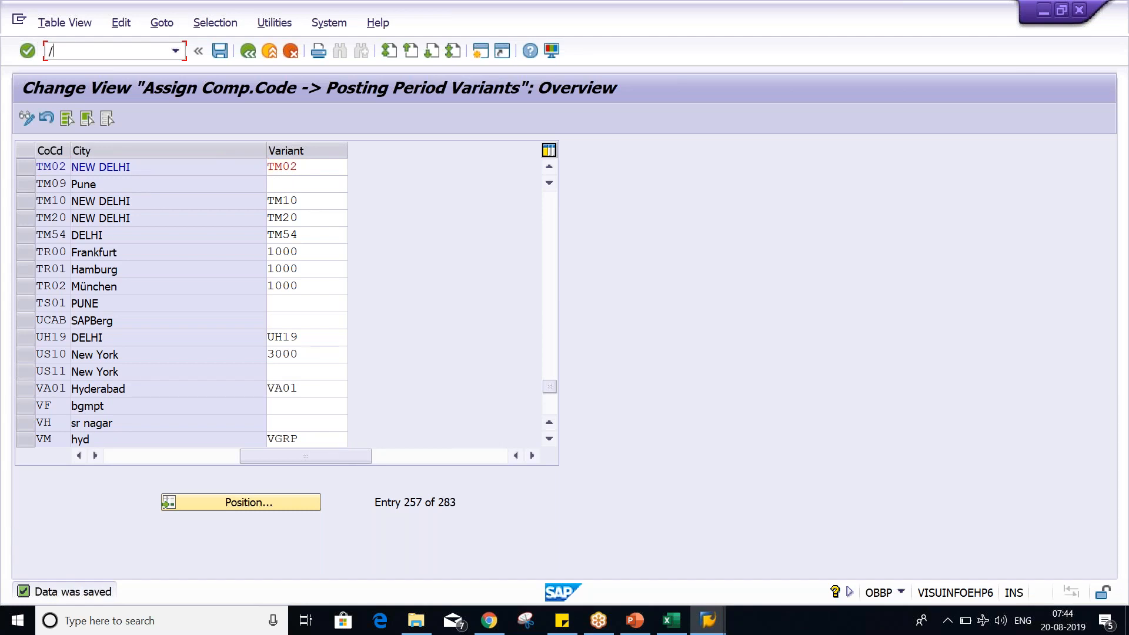
pyautogui.write('NOB52')
pyautogui.press('Return')
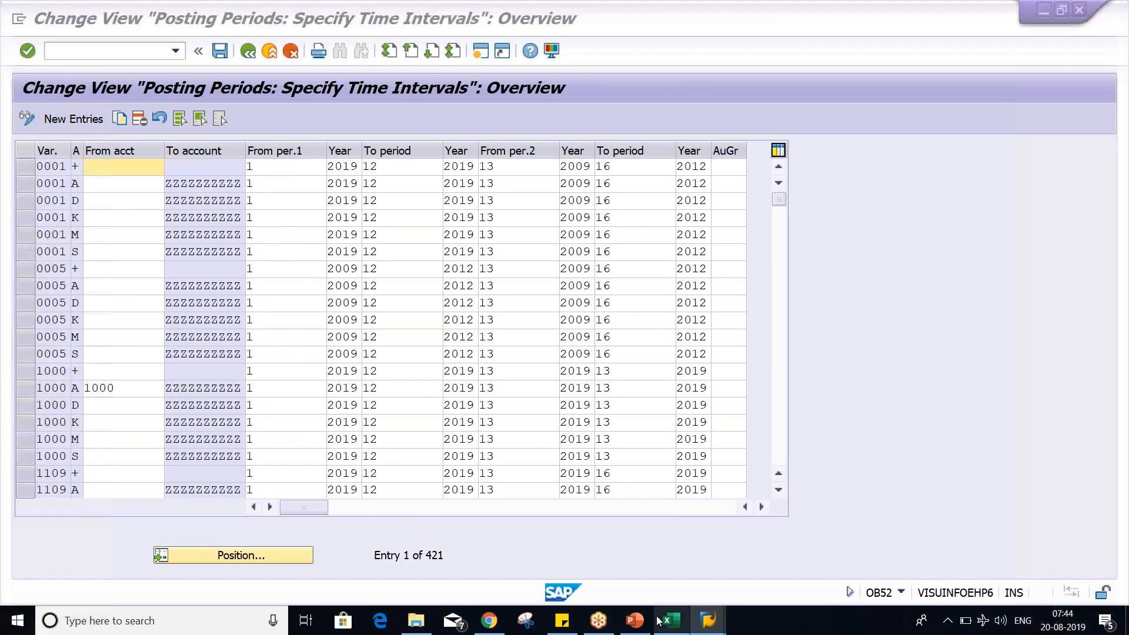
# Step: Review TM02's from and to periods in the Excel posting period table, and return to the SAP window
pyautogui.click(669, 622)
pyautogui.click(230, 327)
pyautogui.moveTo(231, 327); pyautogui.dragTo(501, 356)
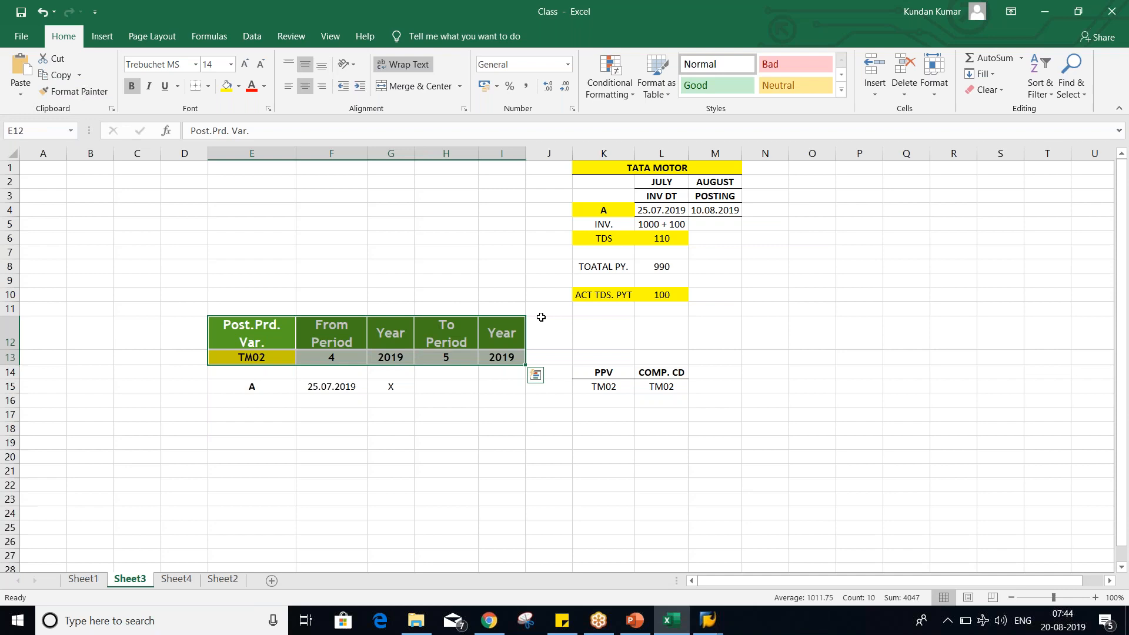
pyautogui.hotkey('alt', 'Tab')
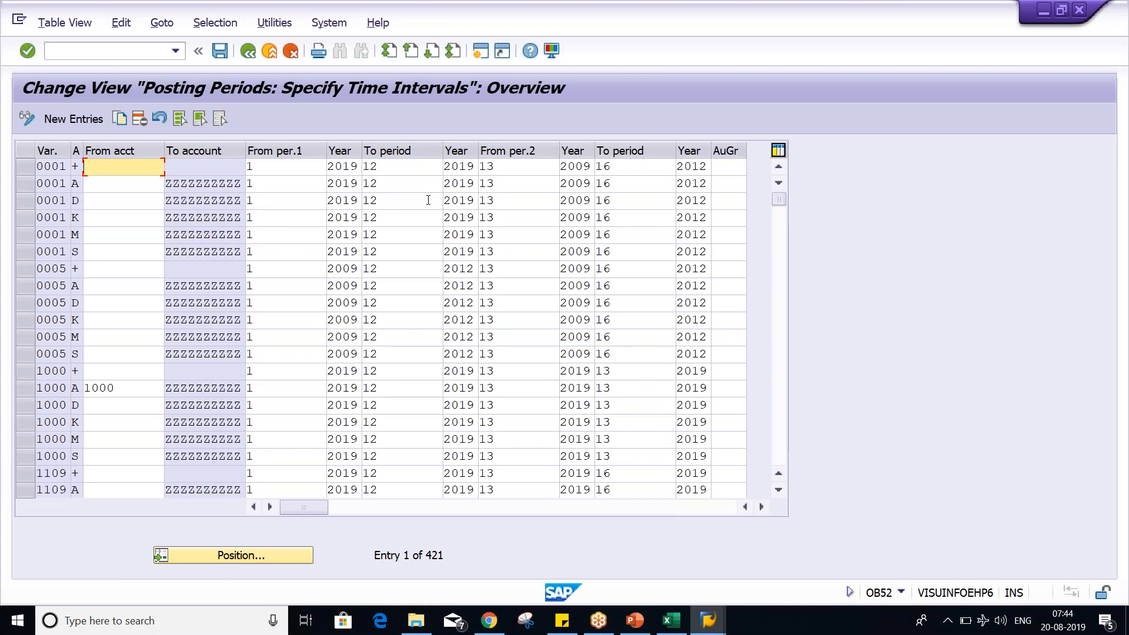
# Step: Copy the variant 0001 entry with account type + and set the copy's variant to TM02, leaving the account range blank
pyautogui.click(24, 170)
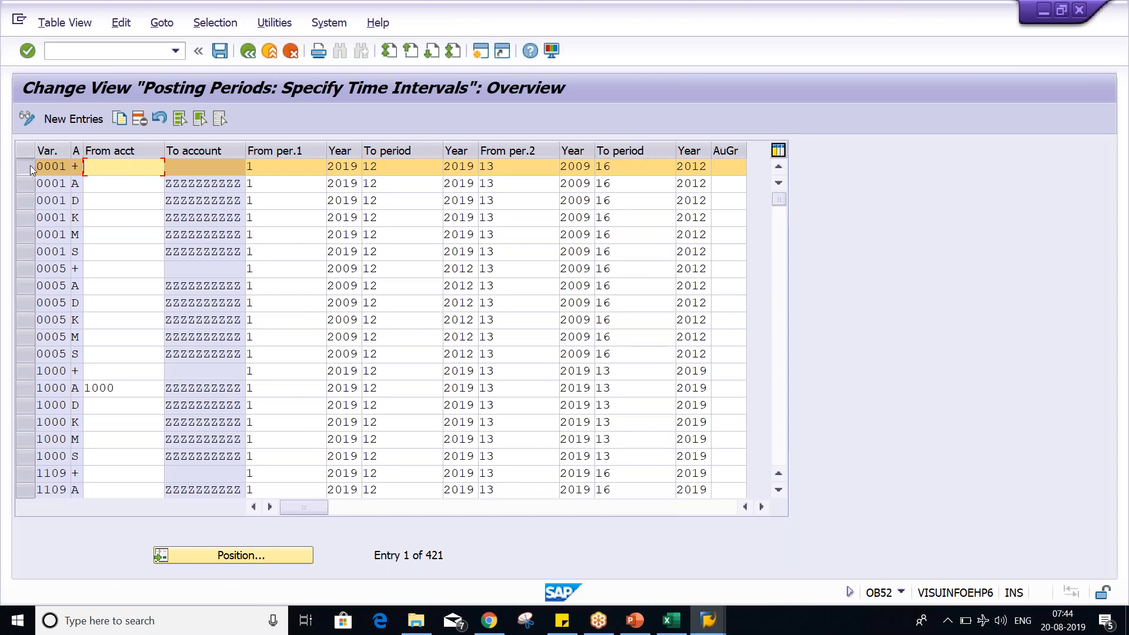
pyautogui.click(121, 118)
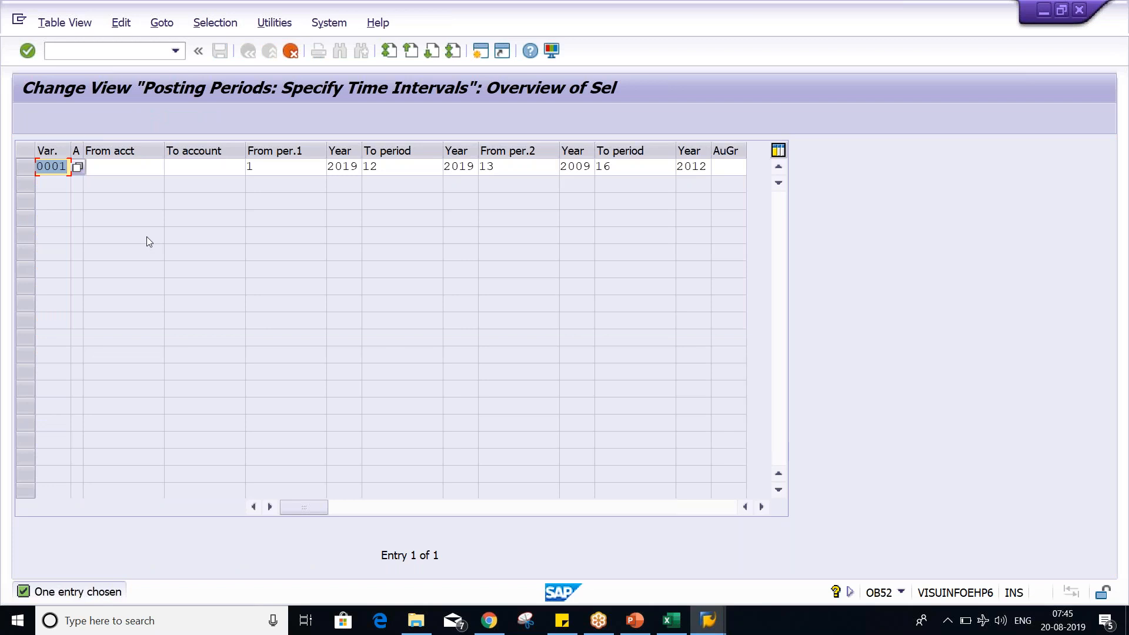
pyautogui.write('TM02')
pyautogui.press('Tab')
pyautogui.write('+')
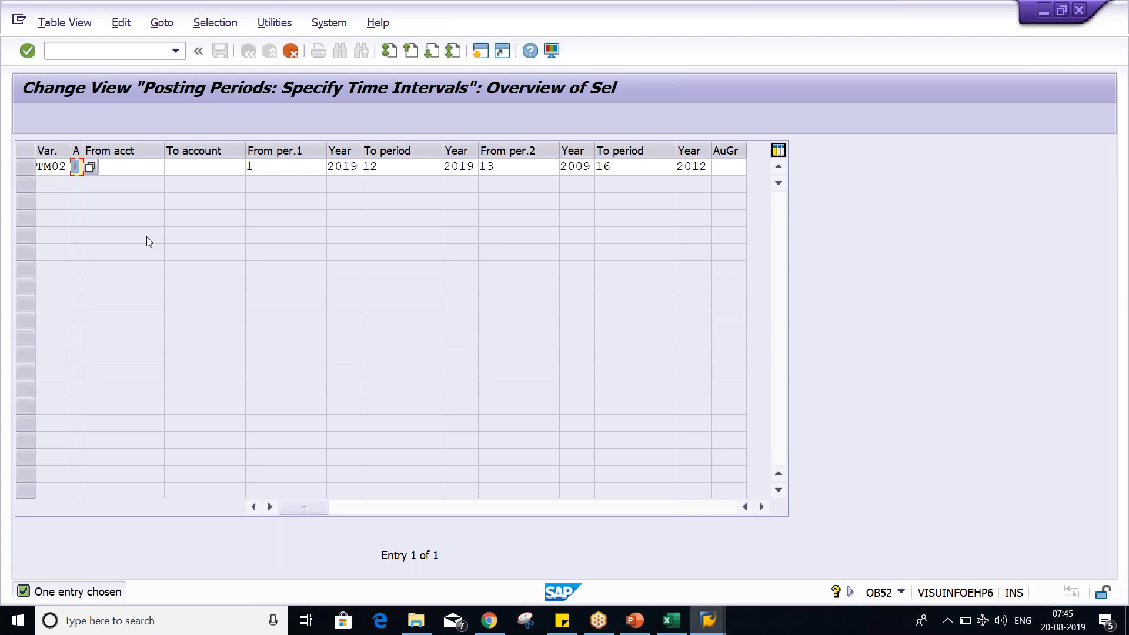
pyautogui.press('Tab')
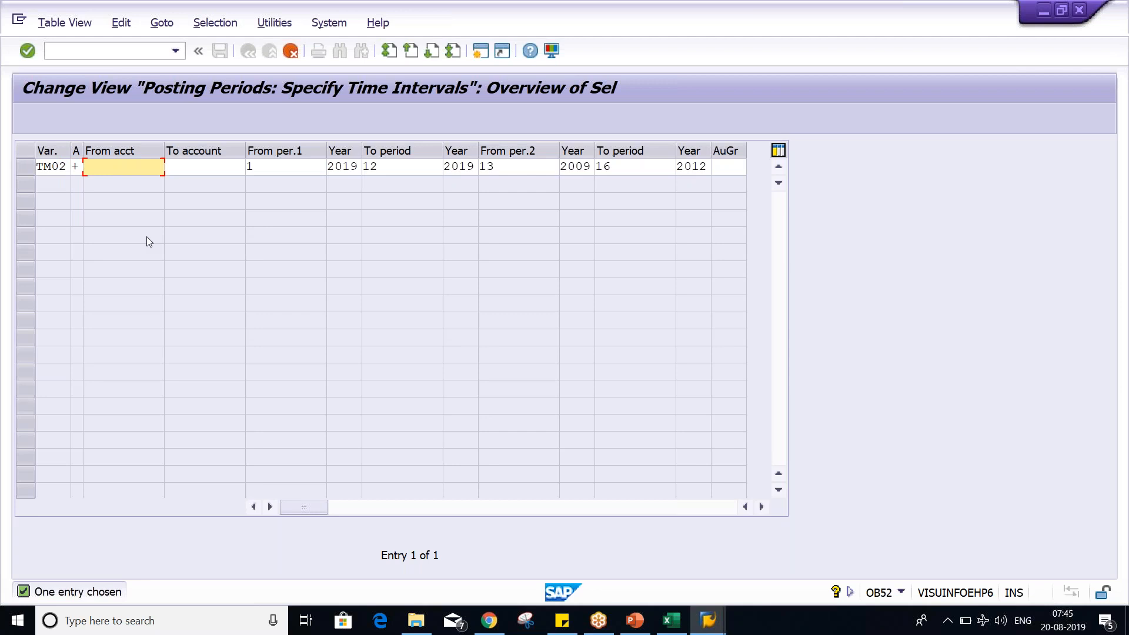
pyautogui.press('Tab')
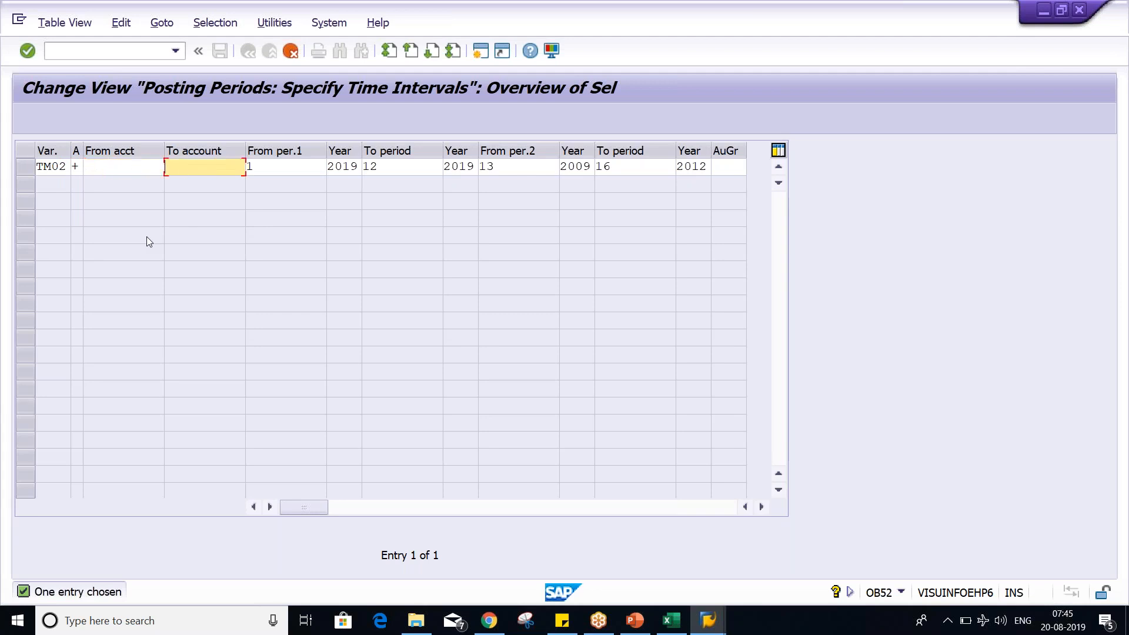
pyautogui.press('Tab')
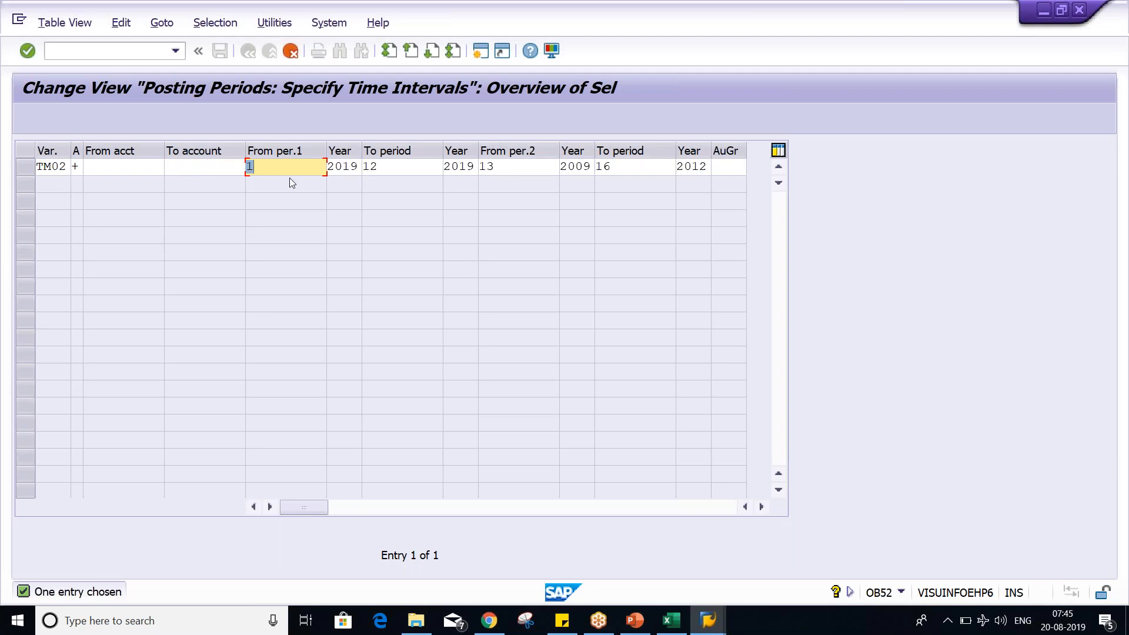
# Step: Set the TM02 entry's first interval from period 5 to period 5, keeping year 2019 for both
pyautogui.write('5')
pyautogui.press('Tab')
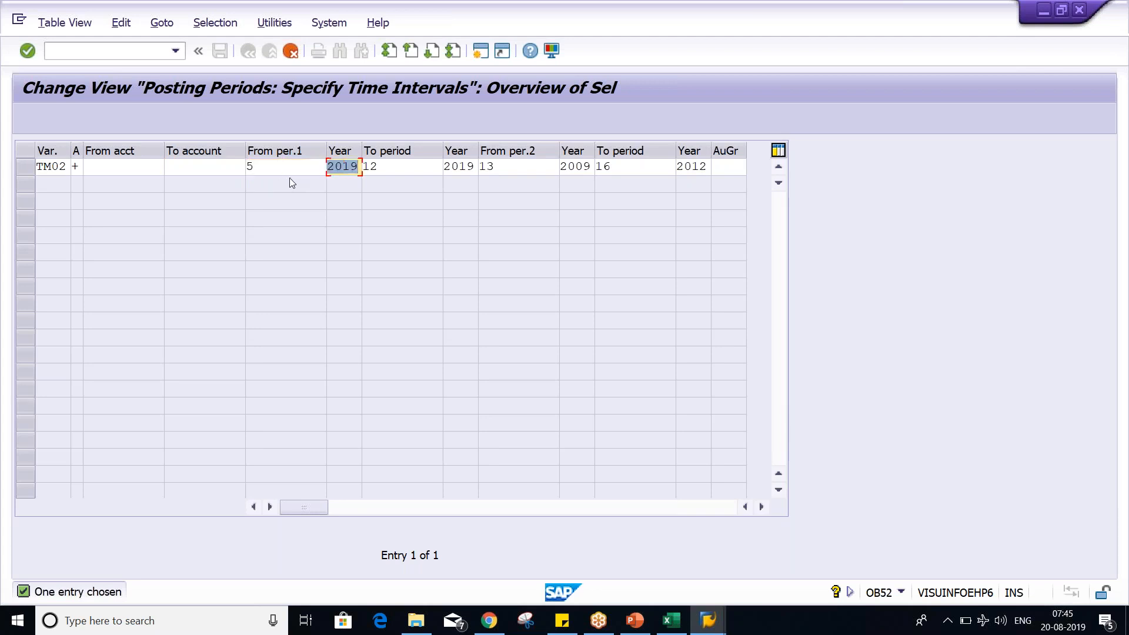
pyautogui.press('Tab')
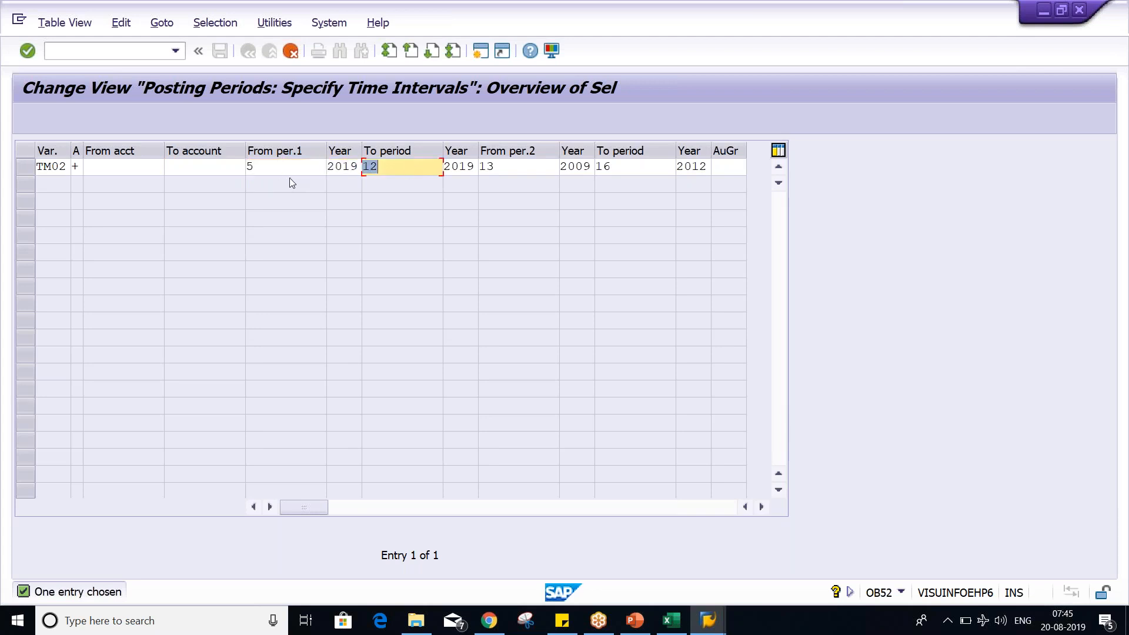
pyautogui.write('5')
pyautogui.press('Tab')
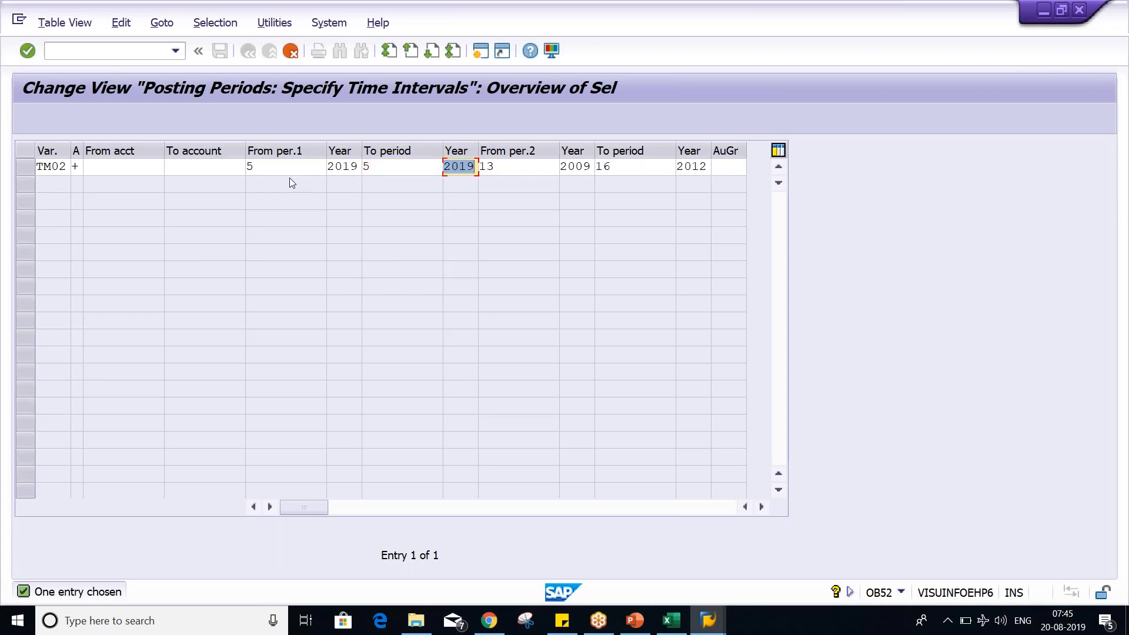
pyautogui.press('Tab')
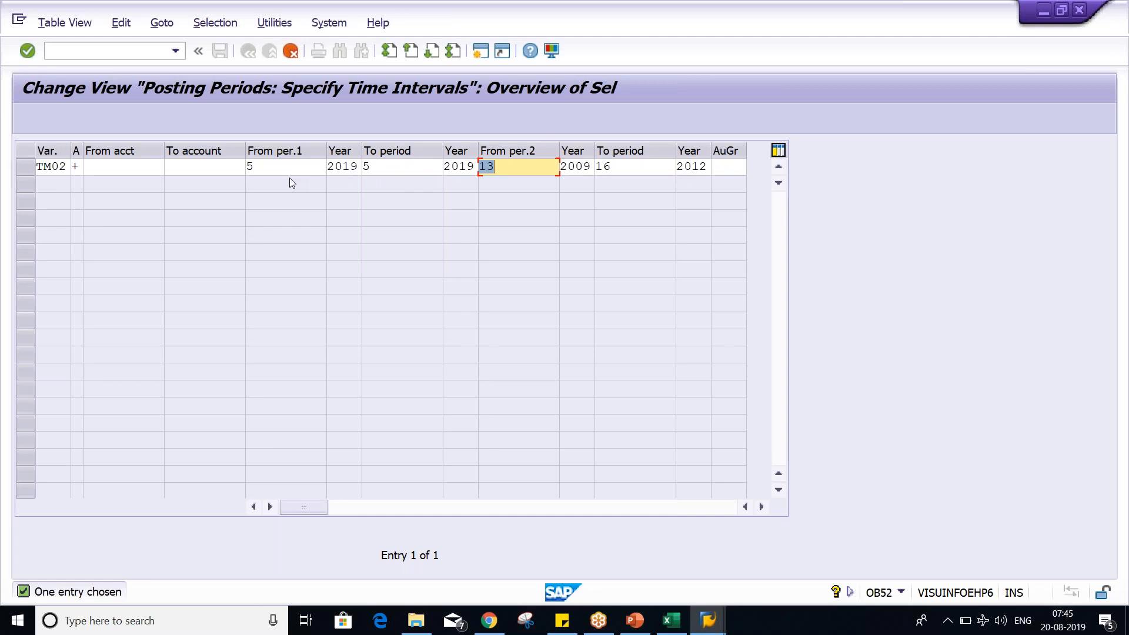
# Step: Clear the second interval's periods and years in the TM02 entry and confirm the copy
pyautogui.press('Delete')
pyautogui.press('Tab')
pyautogui.press('Delete')
pyautogui.press('Tab')
pyautogui.press('Delete')
pyautogui.press('Tab')
pyautogui.press('Delete')
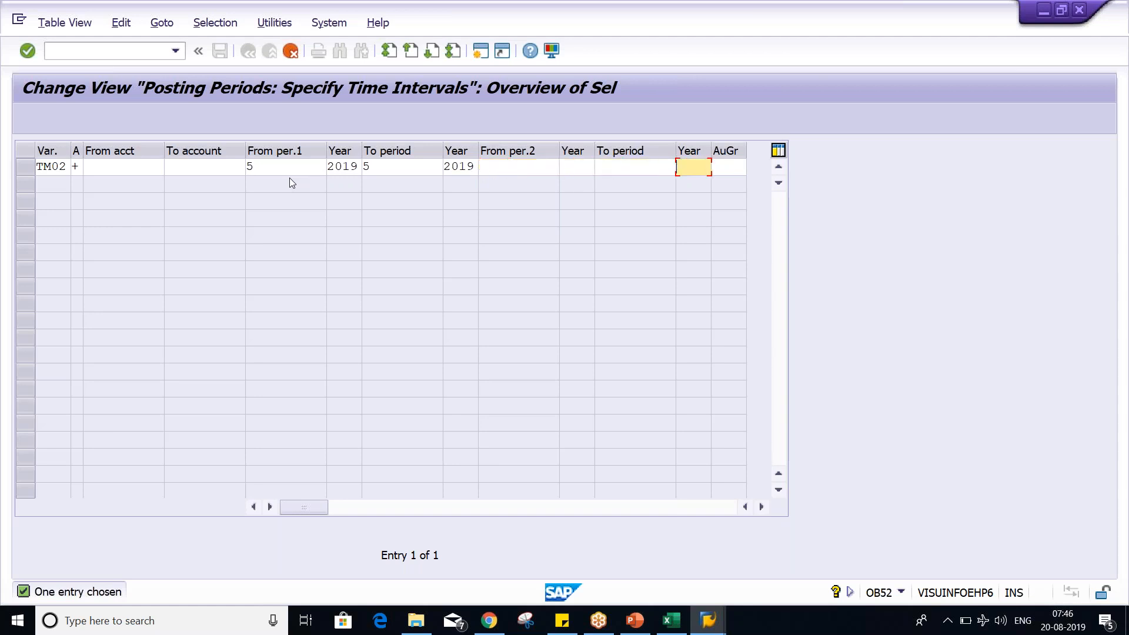
pyautogui.press('Return')
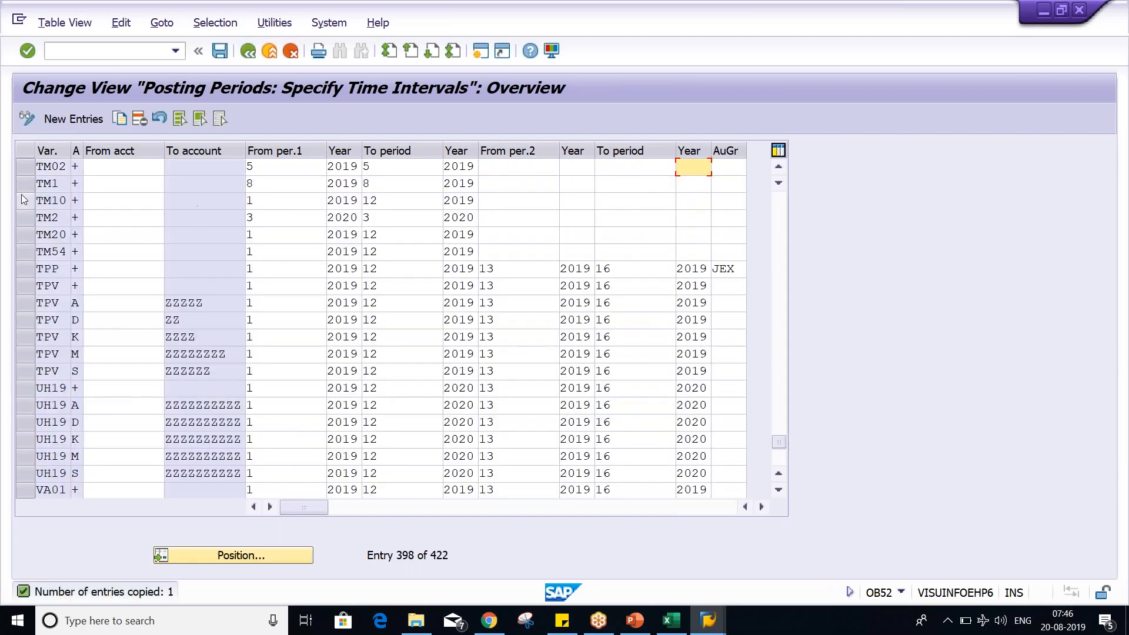
# Step: Check the TM02 entry's first and second intervals and save the posting period settings
pyautogui.click(26, 167)
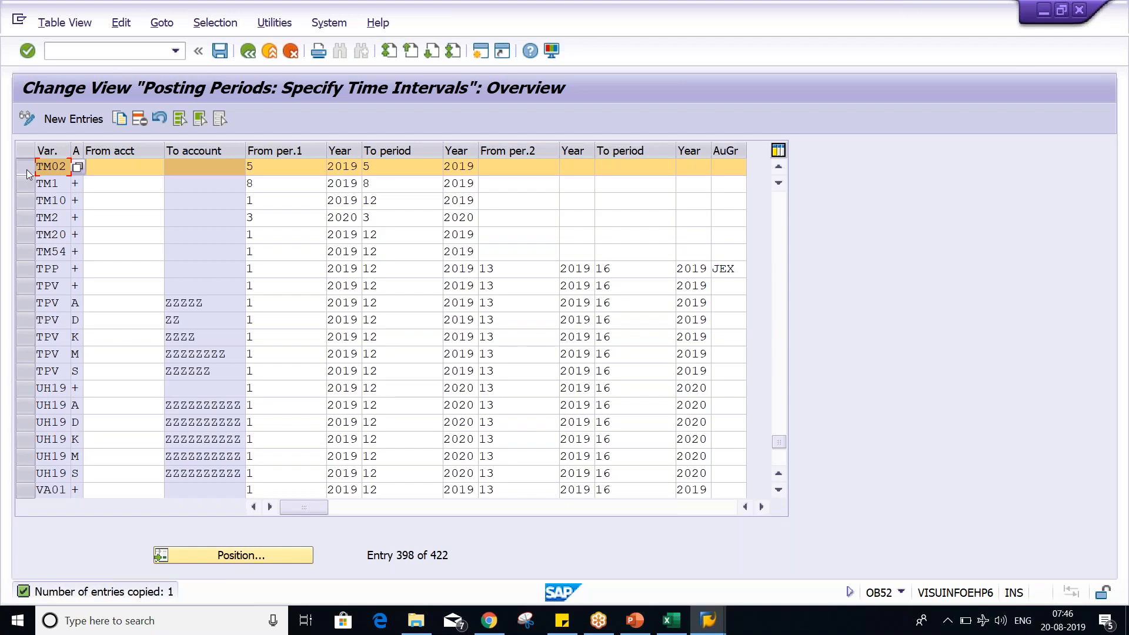
pyautogui.click(398, 170)
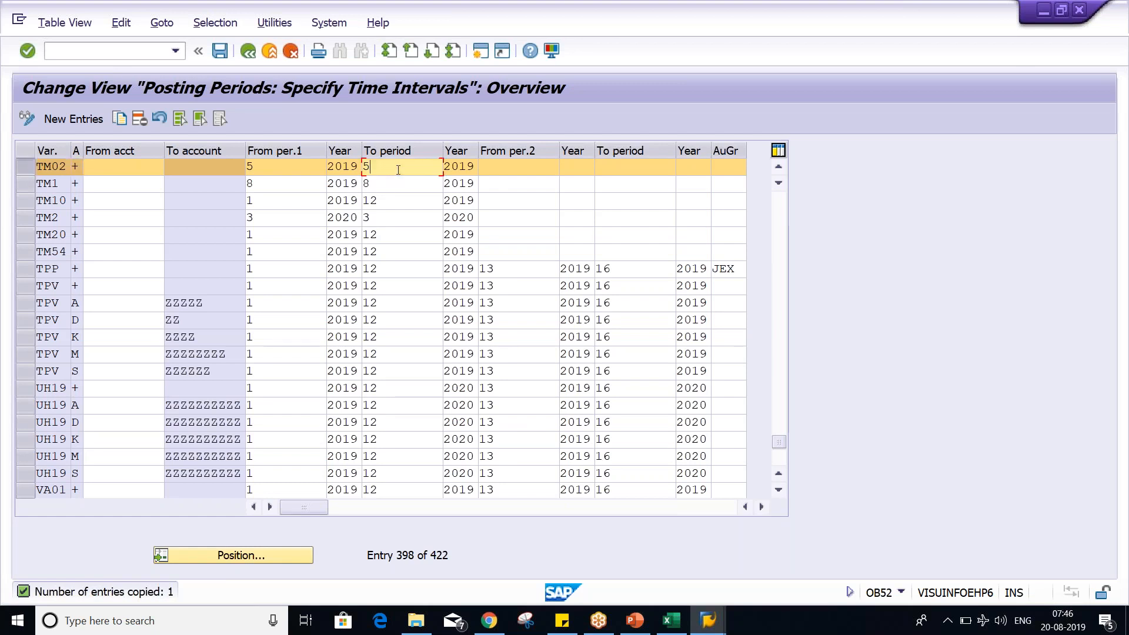
pyautogui.click(507, 170)
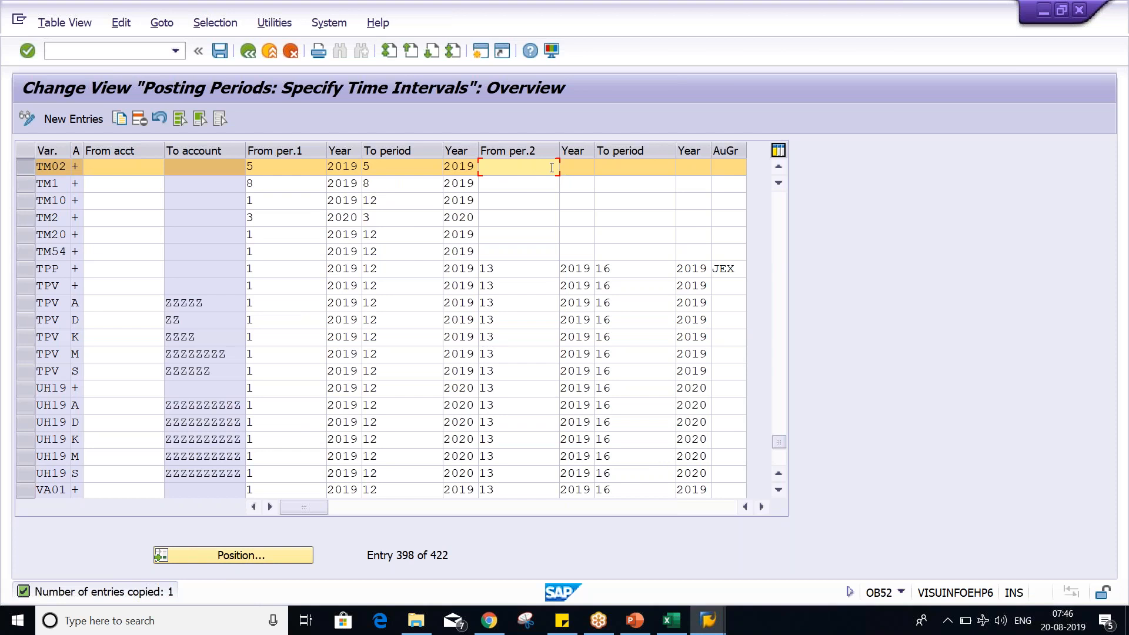
pyautogui.click(629, 171)
pyautogui.click(499, 173)
pyautogui.hotkey('ctrl', 's')
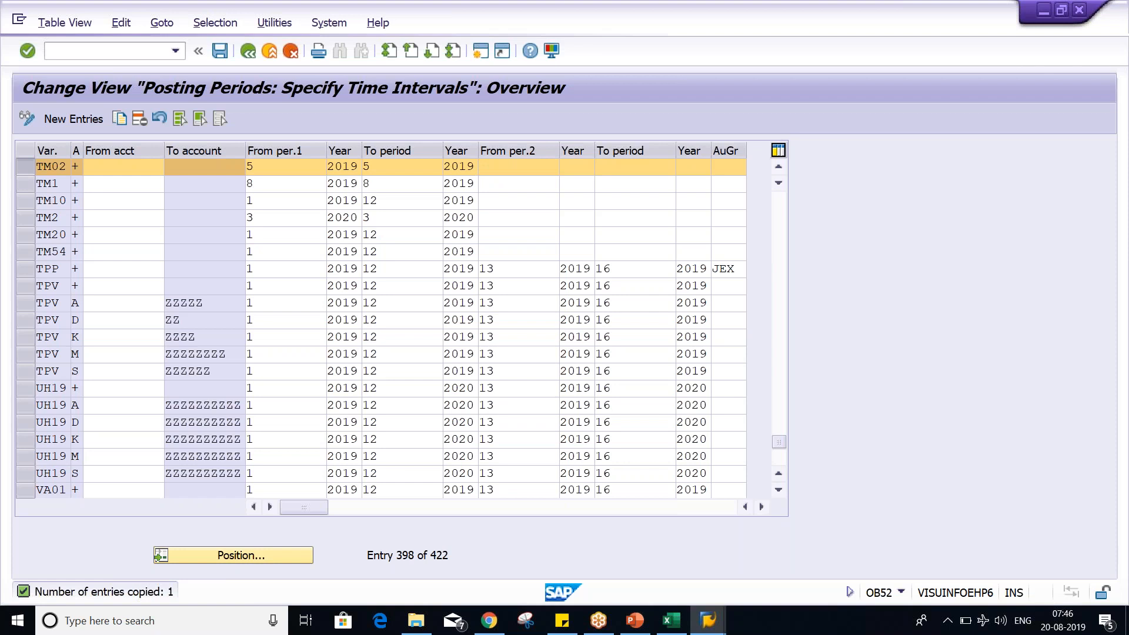
pyautogui.press('Return')
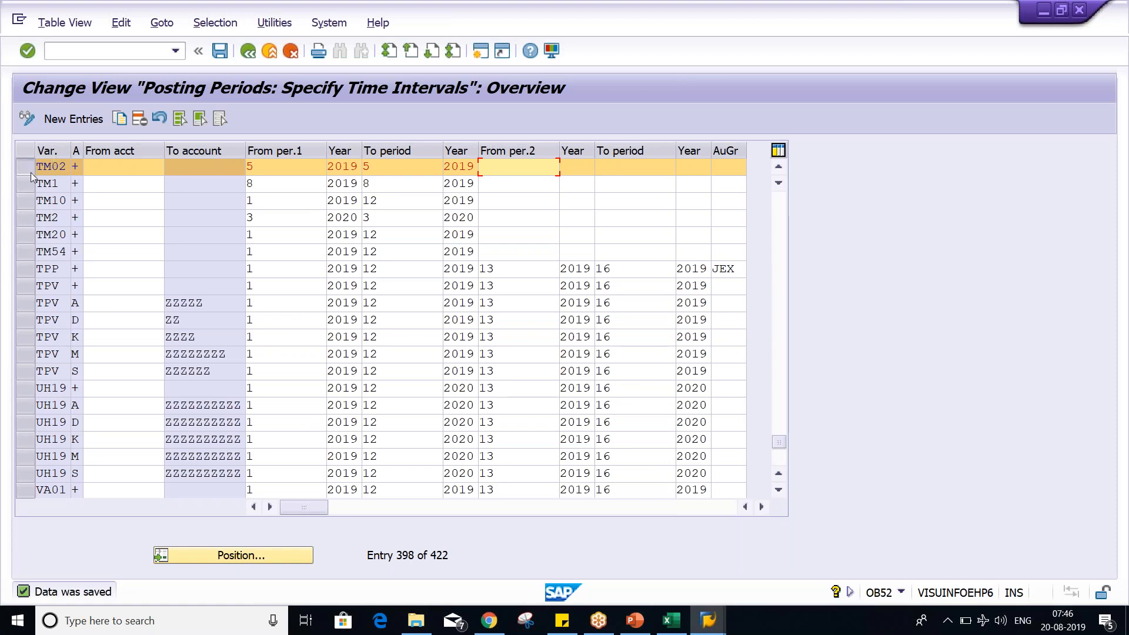
# Step: Review the from period, to period and years of the saved TM02 entry
pyautogui.click(289, 167)
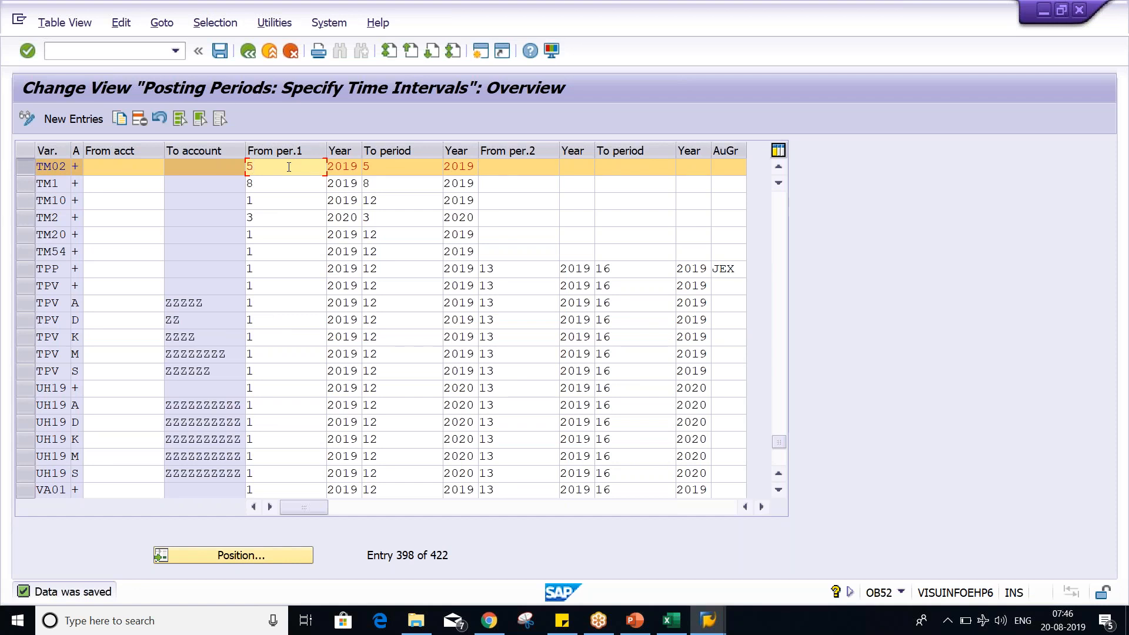
pyautogui.press('Tab')
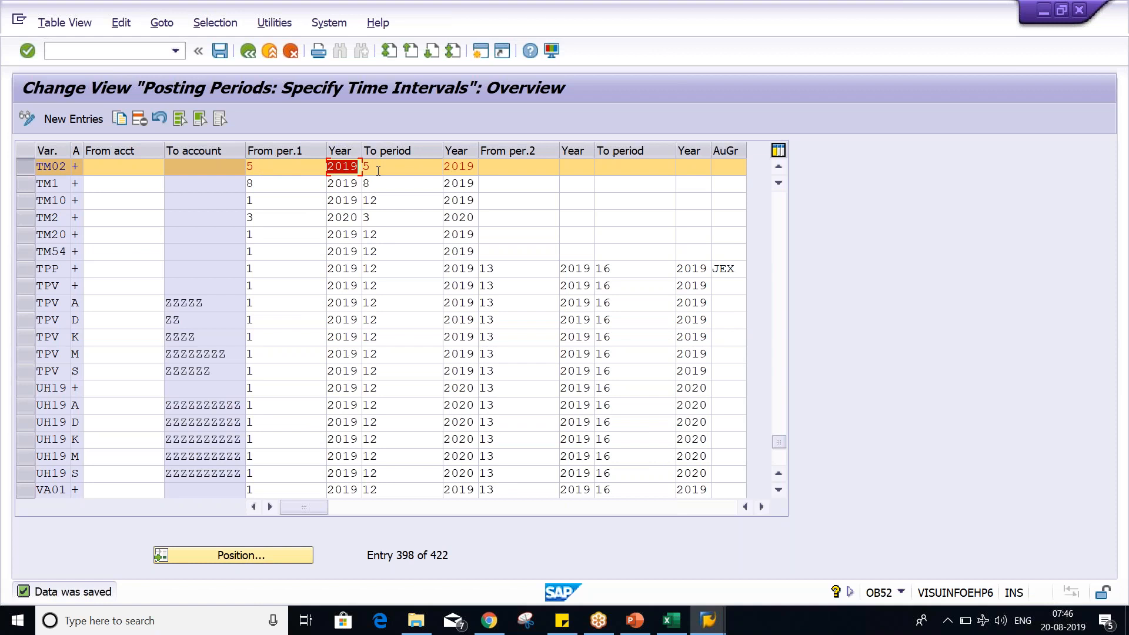
pyautogui.press('Tab')
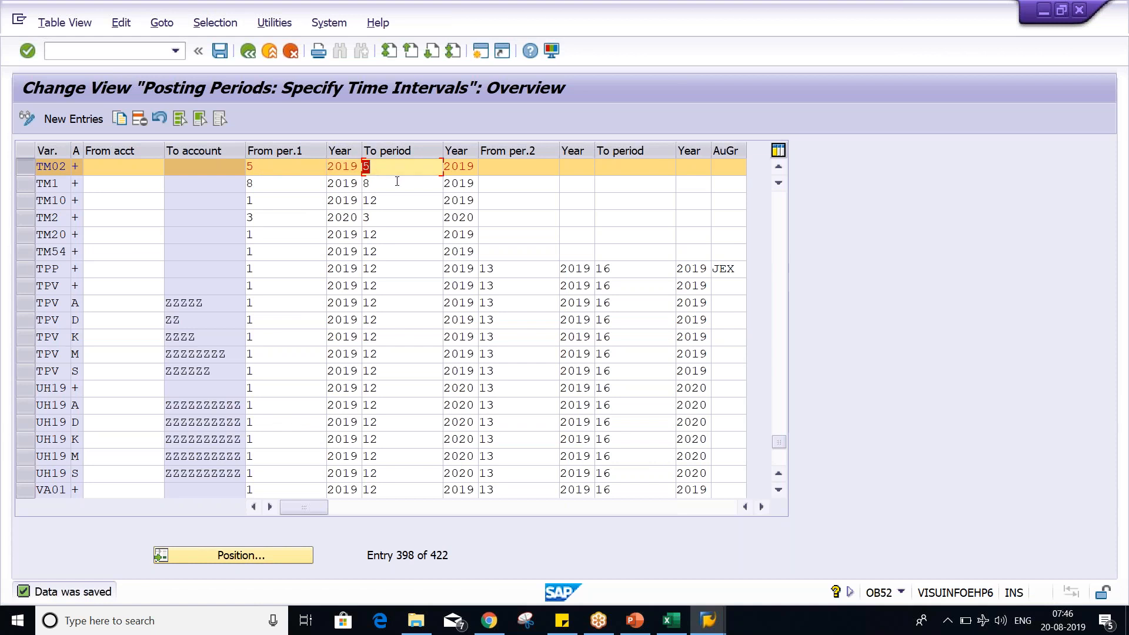
pyautogui.press('Tab')
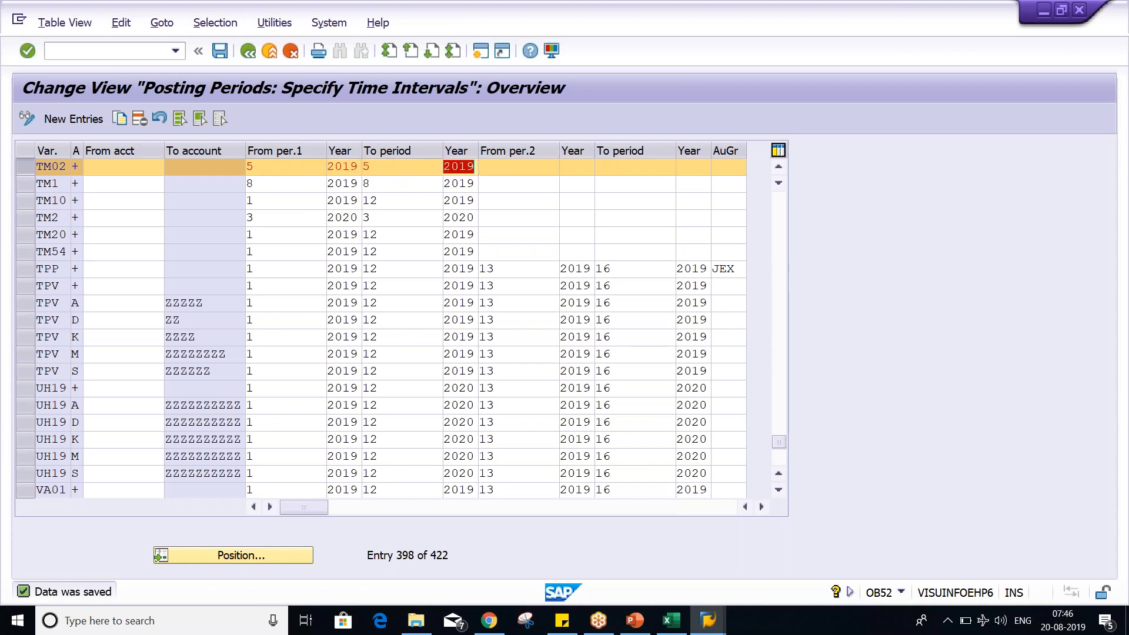
# Step: Switch to Excel, set TM02's From Period to 5, and clear the X mark beside invoice A's date
pyautogui.hotkey('alt', 'Tab')
pyautogui.click(341, 359)
pyautogui.write('5')
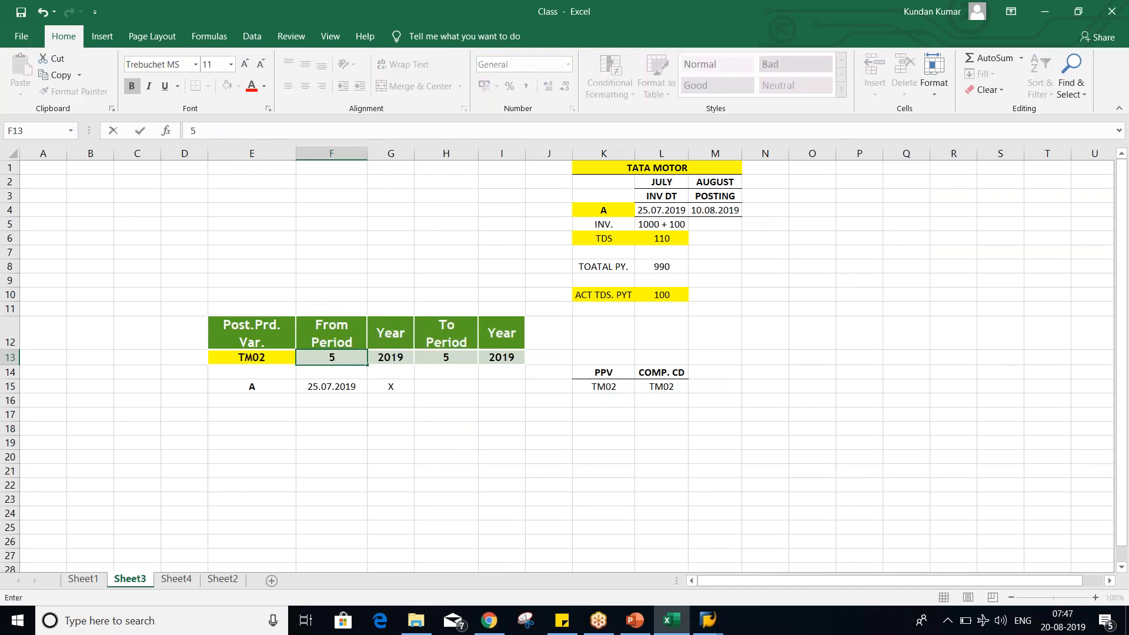
pyautogui.click(336, 425)
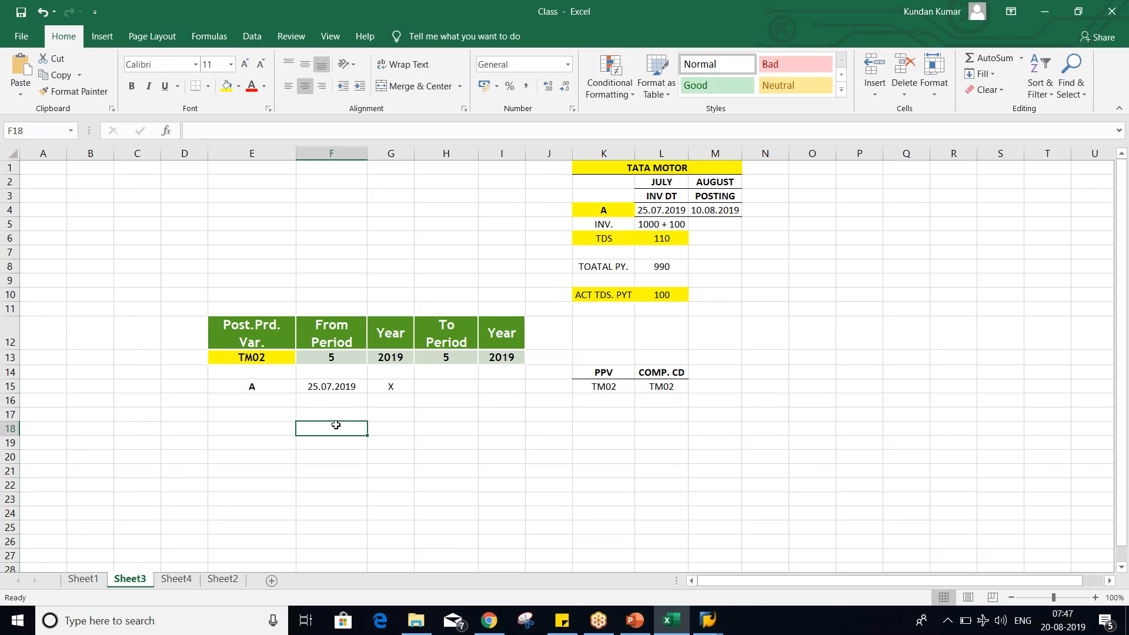
pyautogui.click(381, 386)
pyautogui.press('Delete')
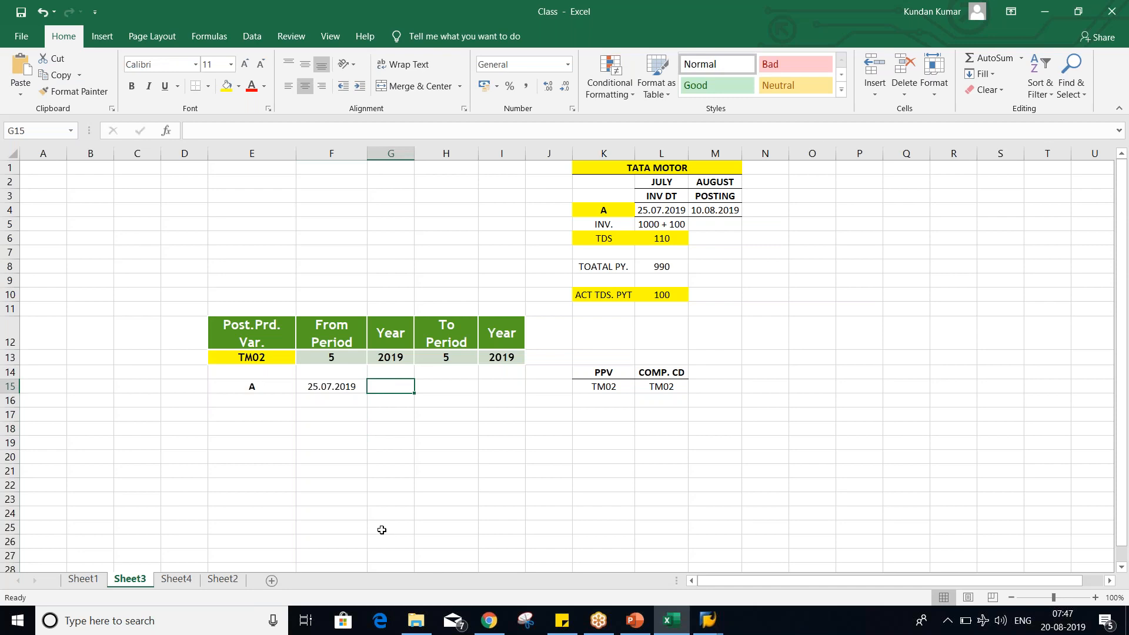
# Step: Add invoice label B in cell E16 below A and make it bold
pyautogui.click(310, 390)
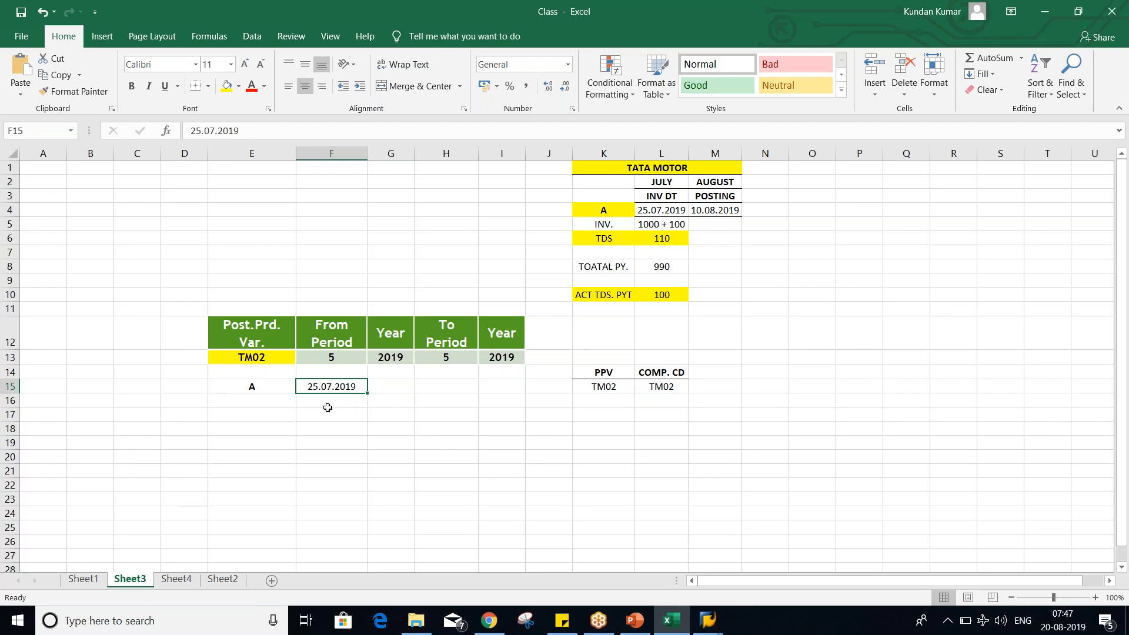
pyautogui.click(262, 401)
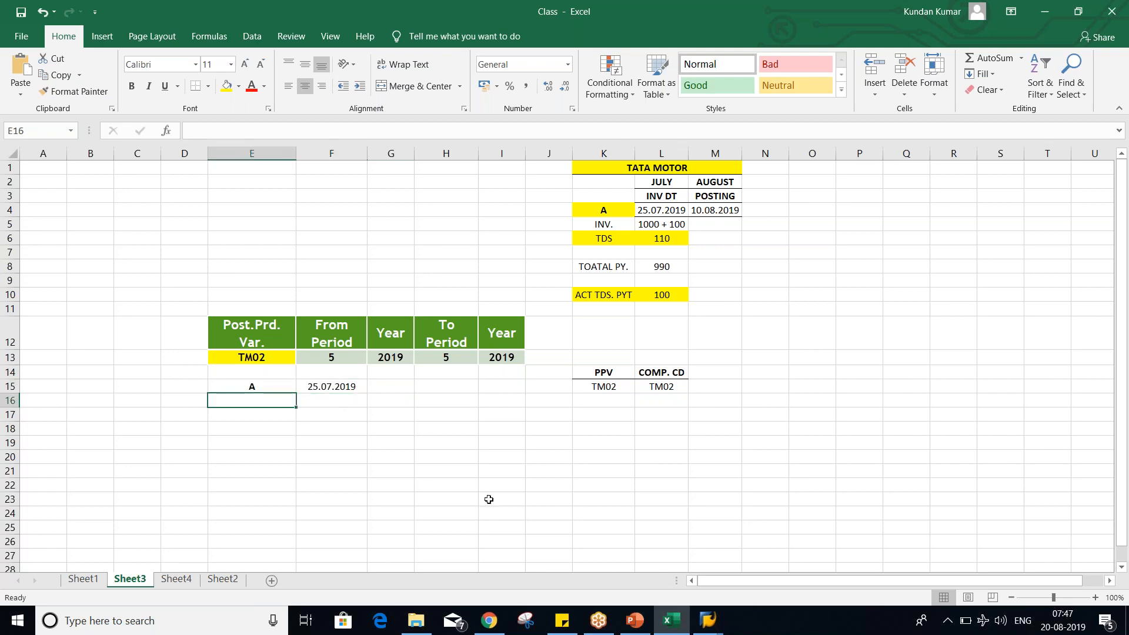
pyautogui.write('B')
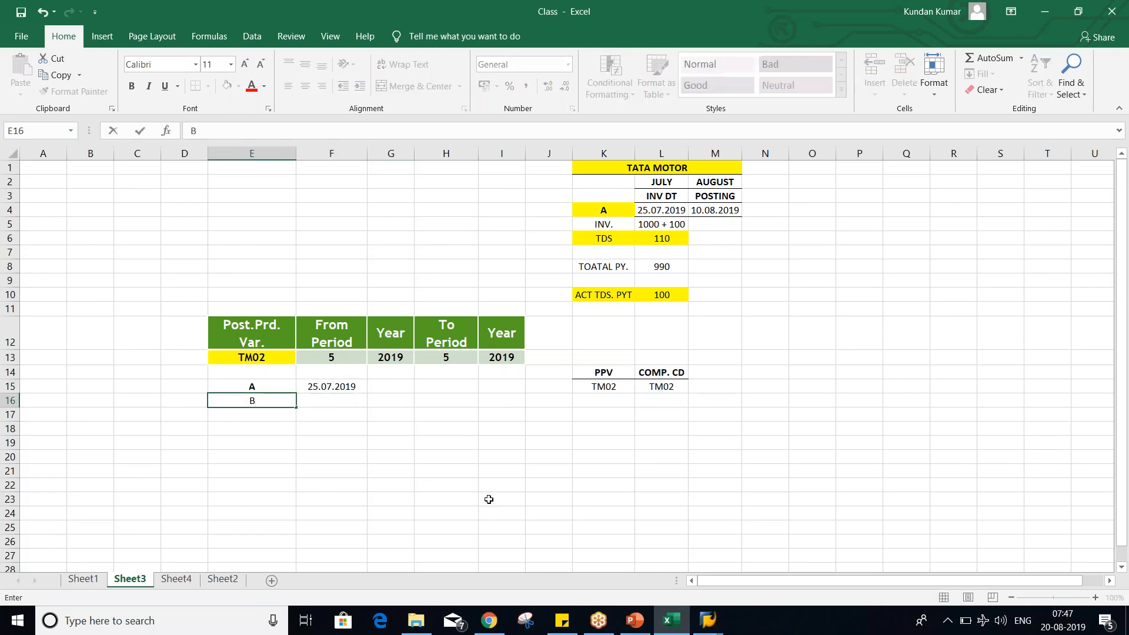
pyautogui.press('Return')
pyautogui.click(260, 400)
pyautogui.hotkey('ctrl', 'b')
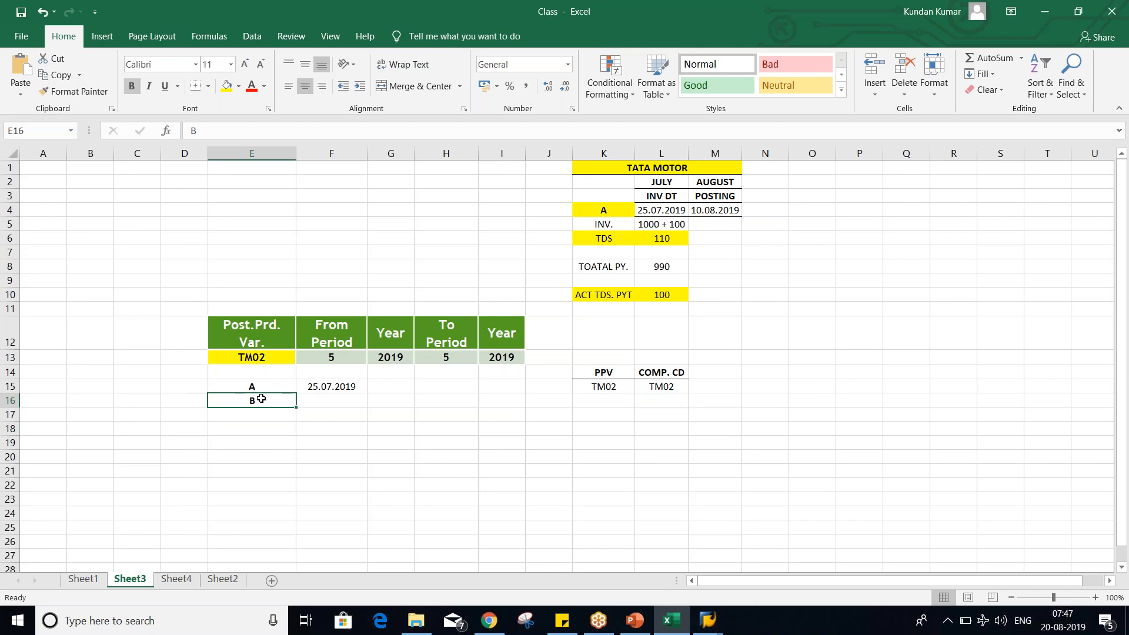
# Step: Enter the date 22.06.2019 for invoice B in cell F16
pyautogui.click(318, 402)
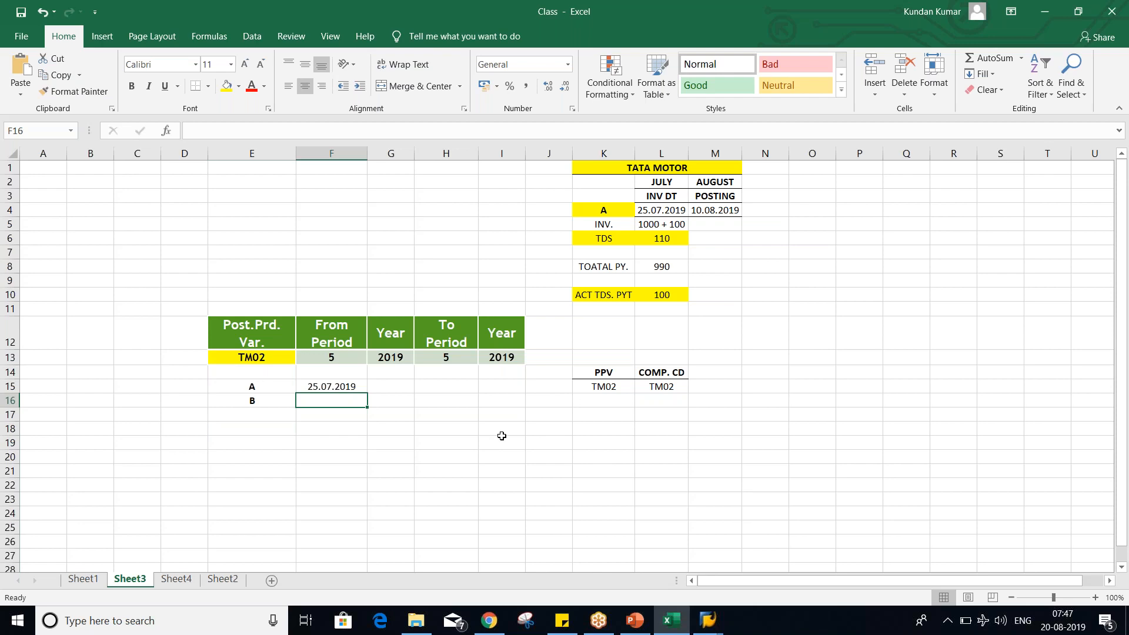
pyautogui.write('22.06')
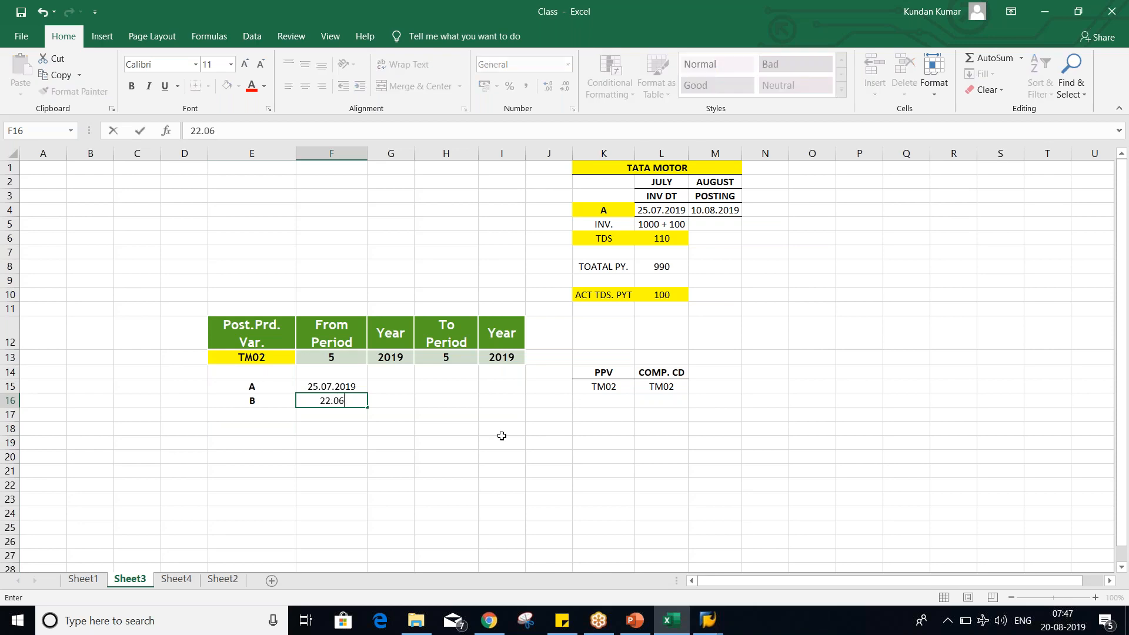
pyautogui.write('.2019')
pyautogui.press('Return')
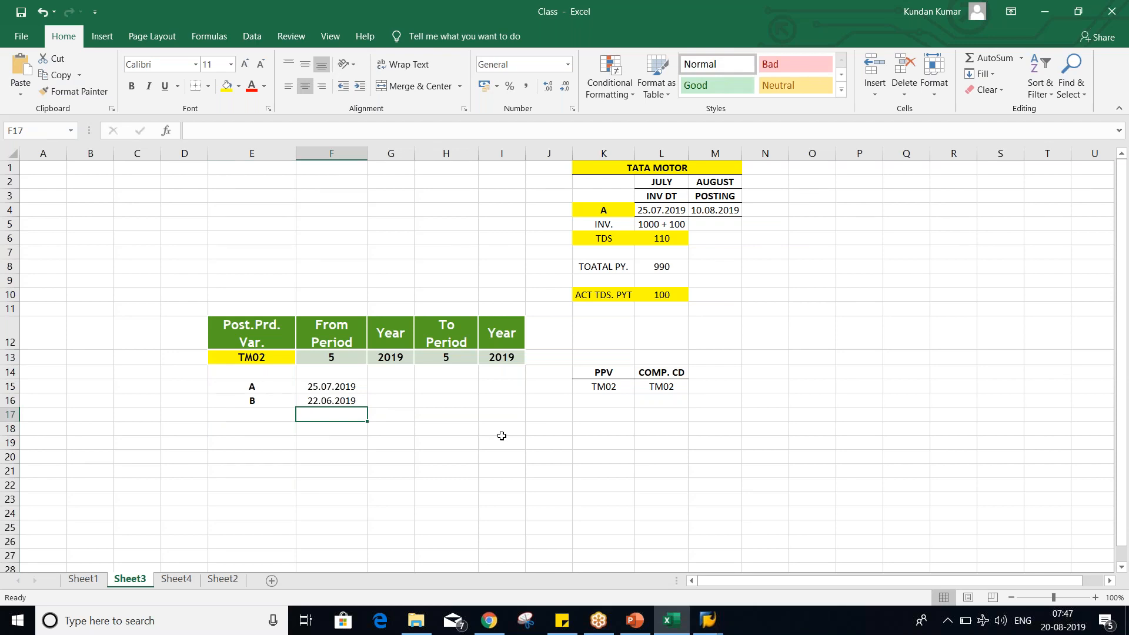
pyautogui.press('Up')
pyautogui.press('Up')
pyautogui.press('Down')
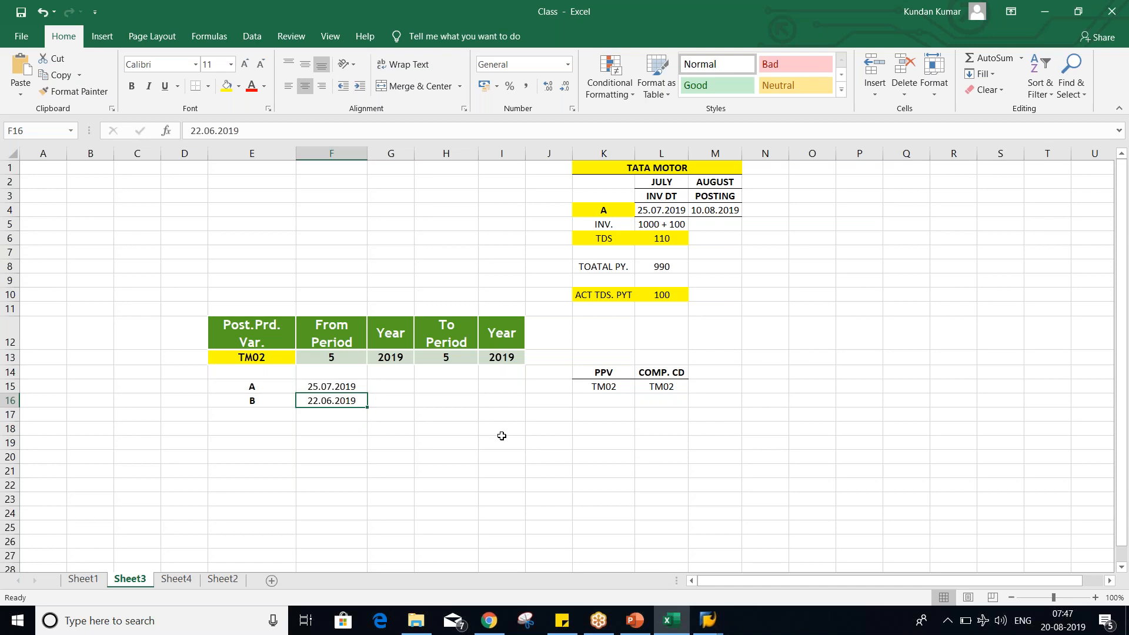
# Step: Compare invoices A and B with their dates, and widen column E to fit the Post.Prd. Var. header on one line
pyautogui.click(264, 399)
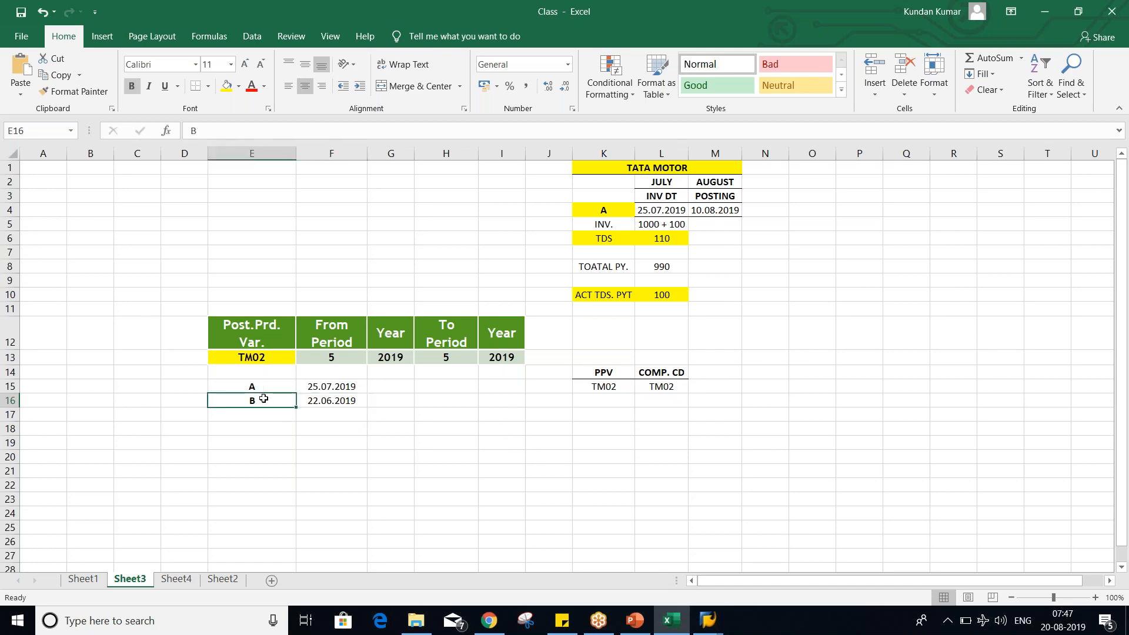
pyautogui.click(348, 404)
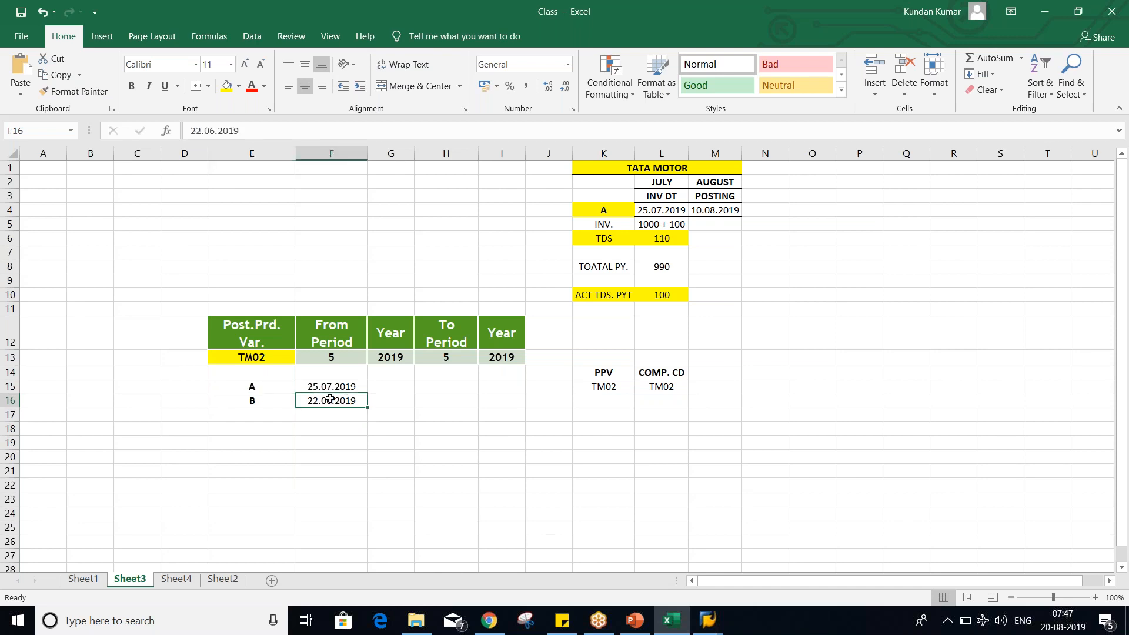
pyautogui.click(270, 386)
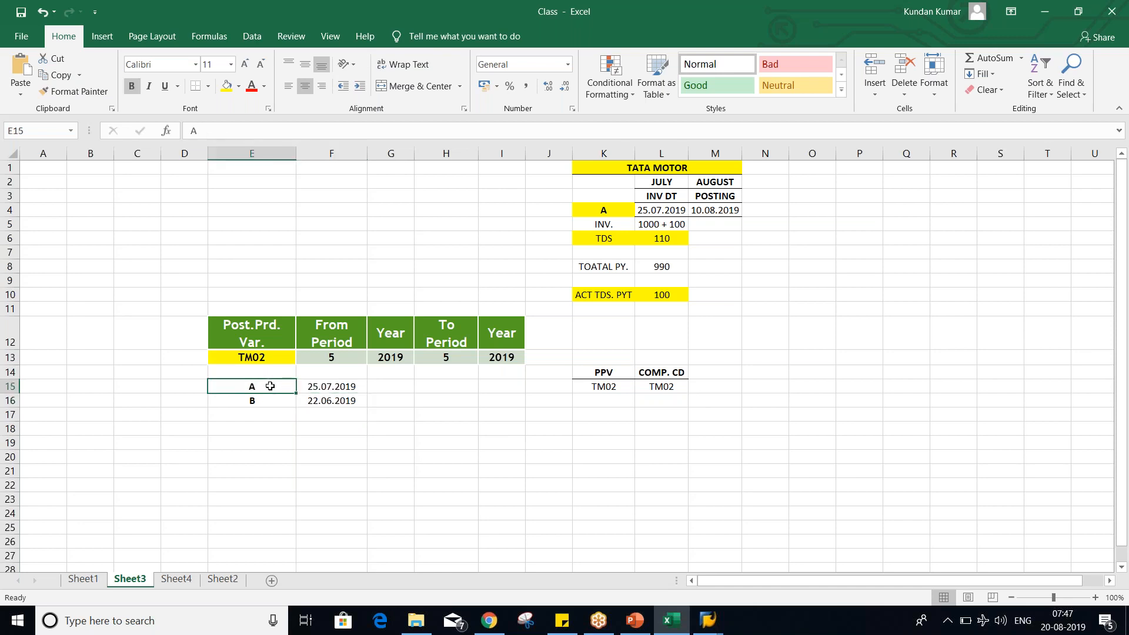
pyautogui.click(327, 398)
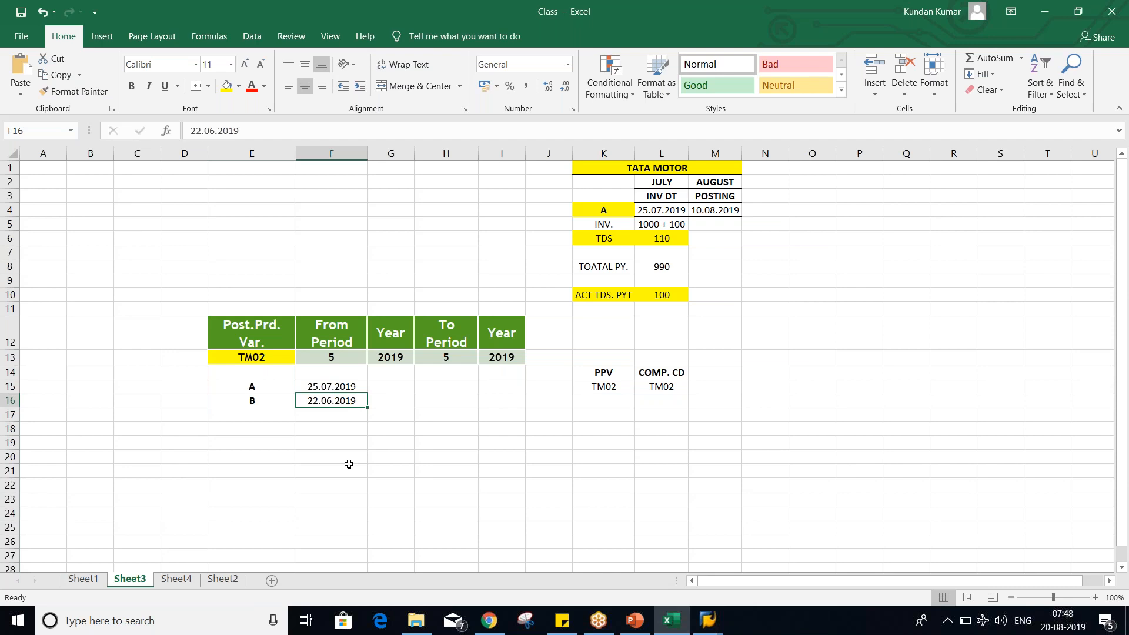
pyautogui.click(267, 387)
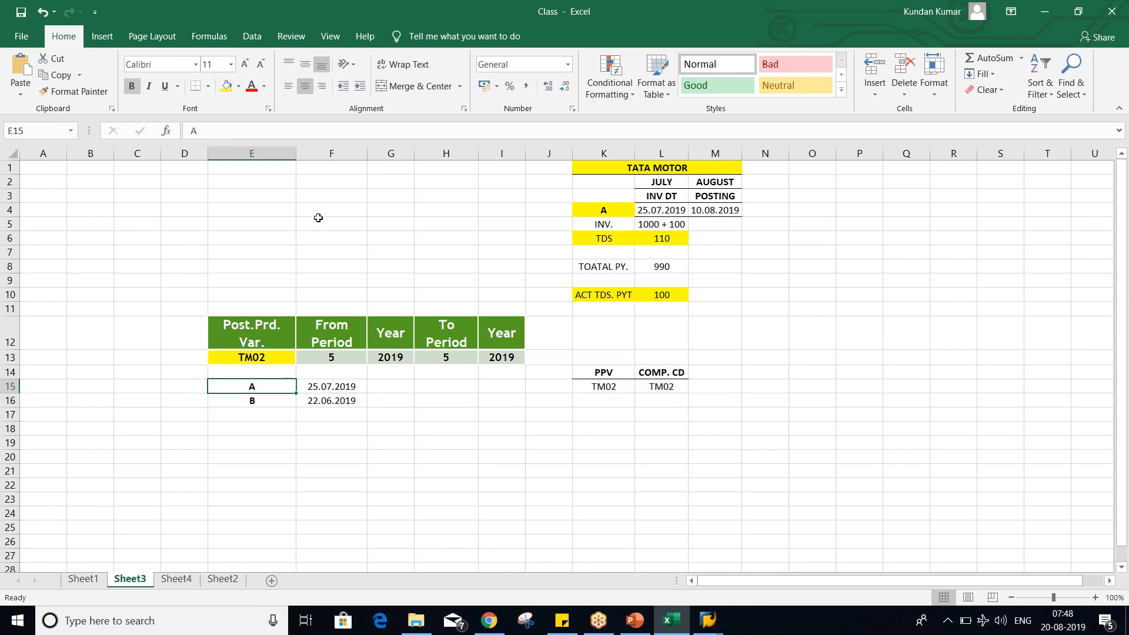
pyautogui.moveTo(293, 155); pyautogui.dragTo(299, 155)
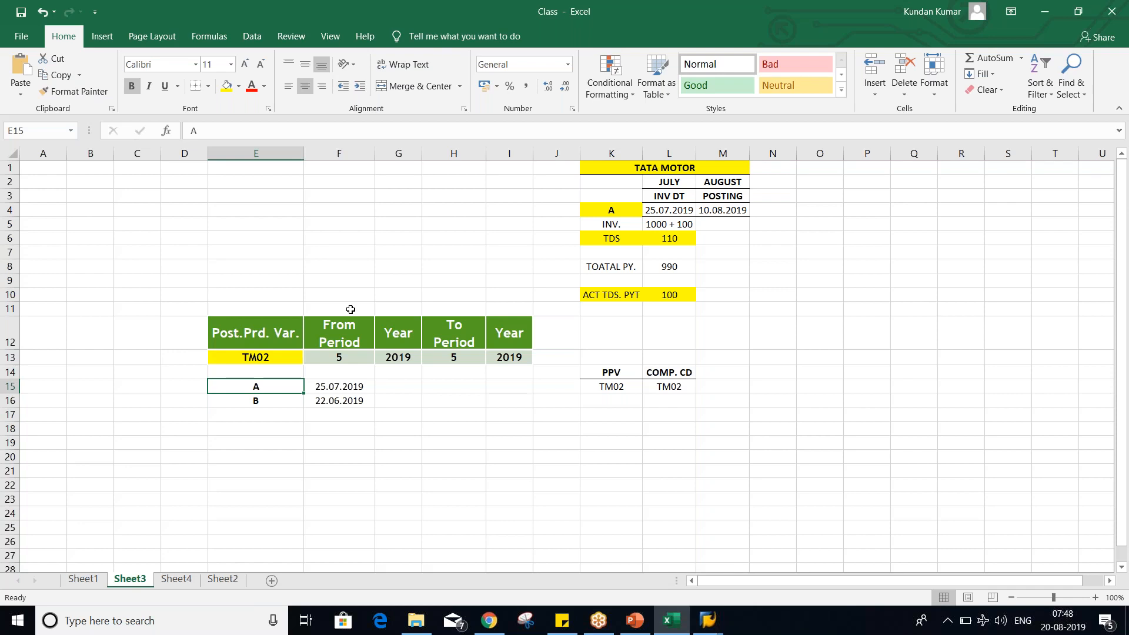
# Step: Look up June's period number in the PowerPoint month table, and return to the Excel sheet
pyautogui.hotkey('alt', 'Tab')
pyautogui.hotkey('alt', 'Tab')
pyautogui.hotkey('alt', 'Tab')
pyautogui.press('Escape')
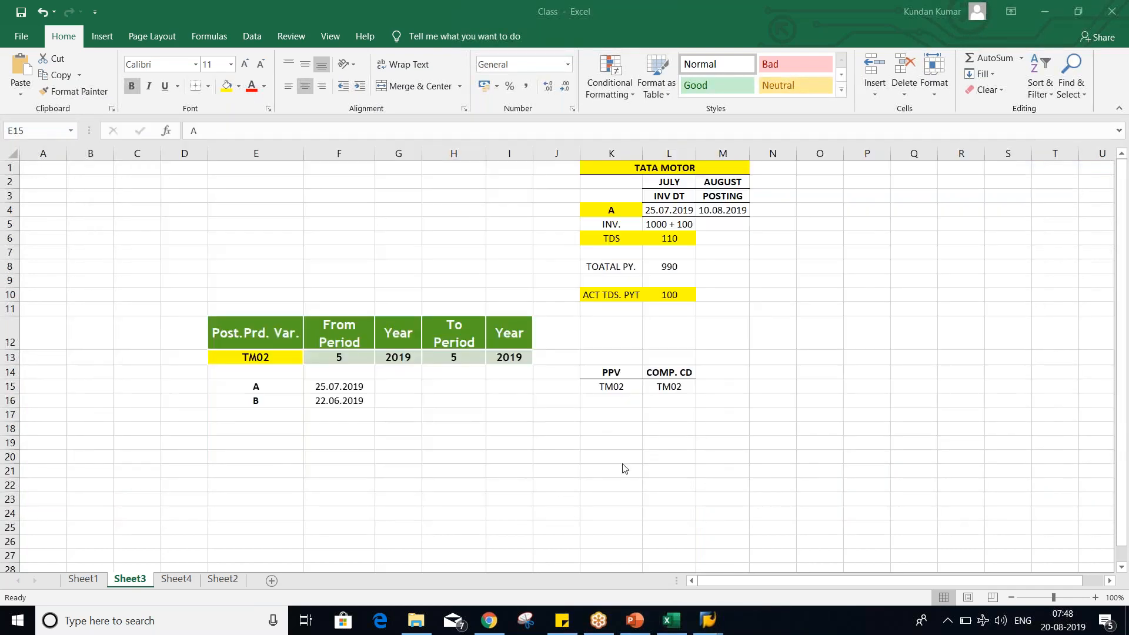
pyautogui.hotkey('alt', 'Tab')
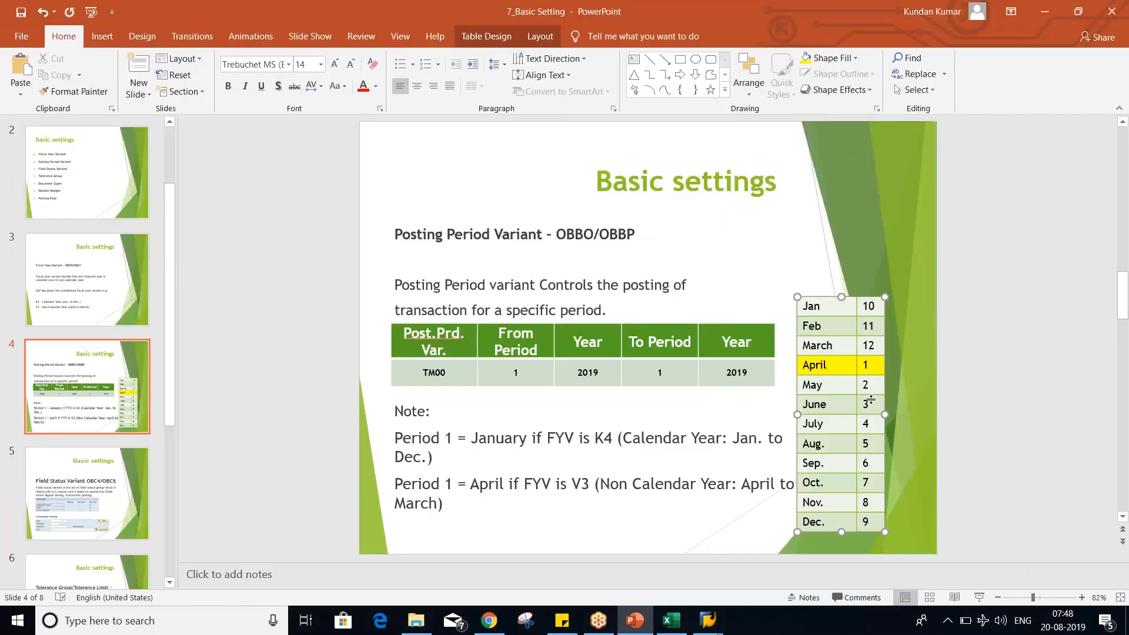
pyautogui.hotkey('alt', 'Tab')
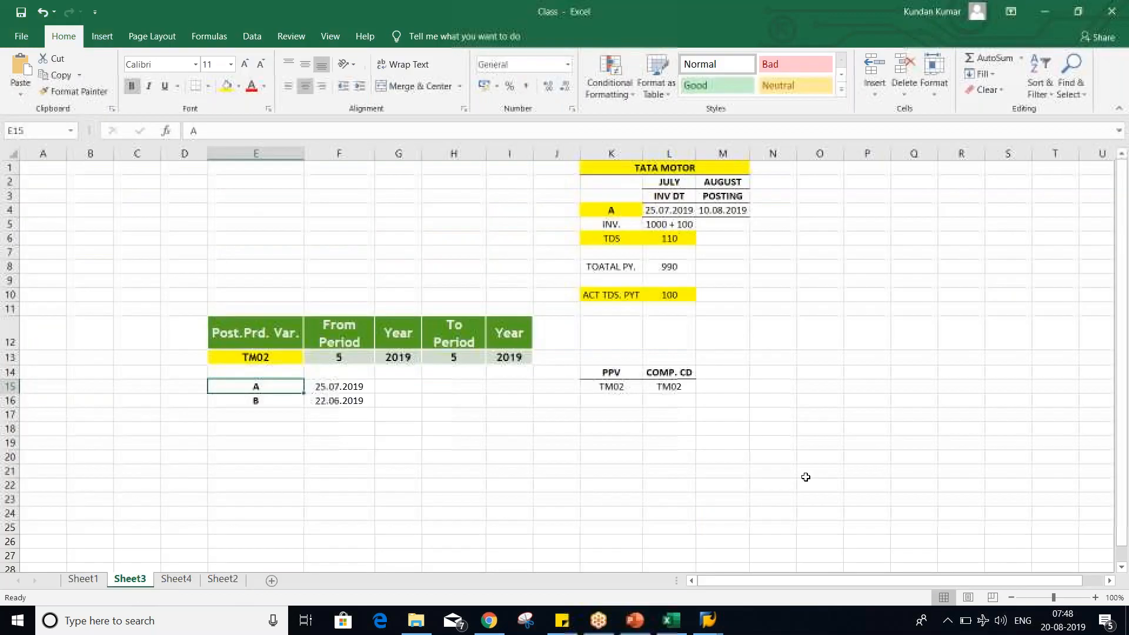
# Step: Set TM02's From Period to 3 in cell F13 of the posting period table
pyautogui.click(343, 358)
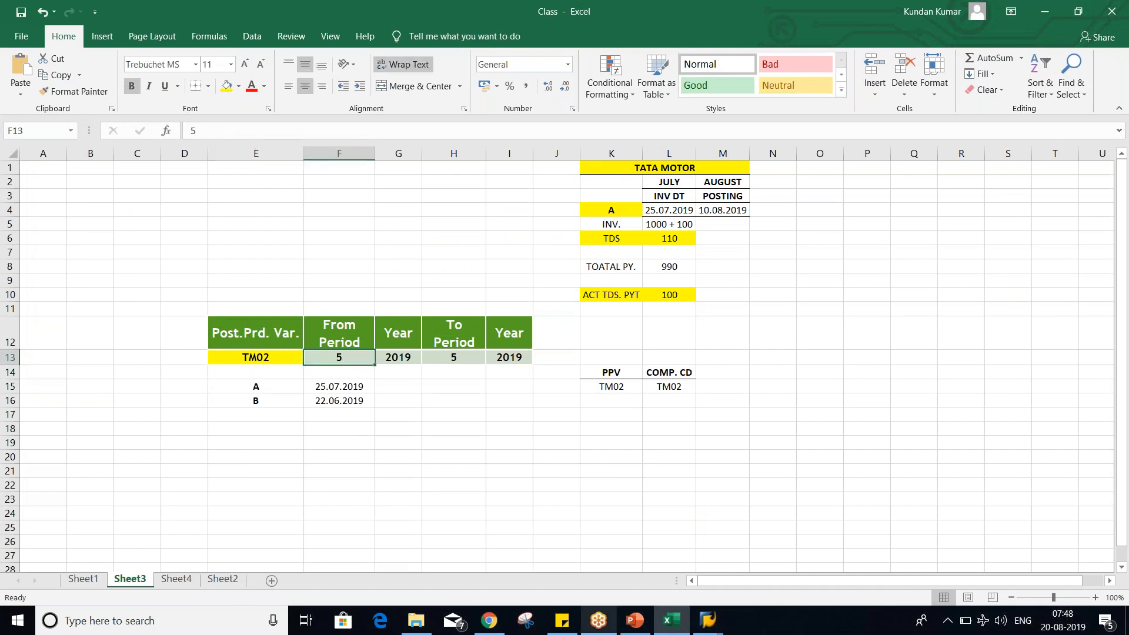
pyautogui.write('3')
pyautogui.click(333, 457)
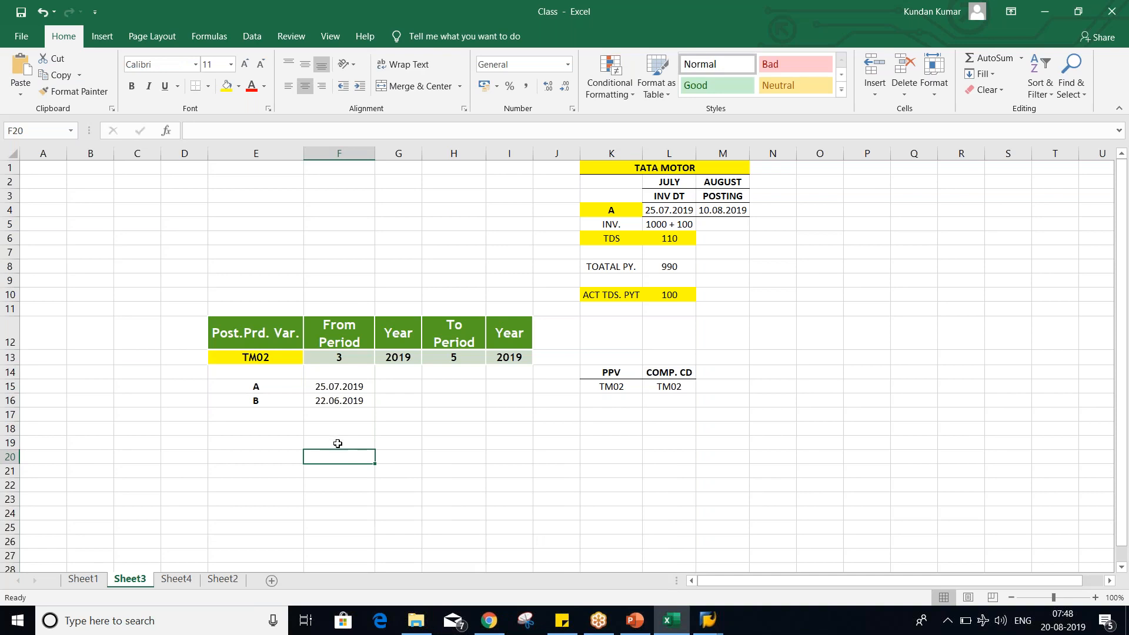
# Step: Compare invoices A and B and their dates with TM02's From Period in the table
pyautogui.click(245, 386)
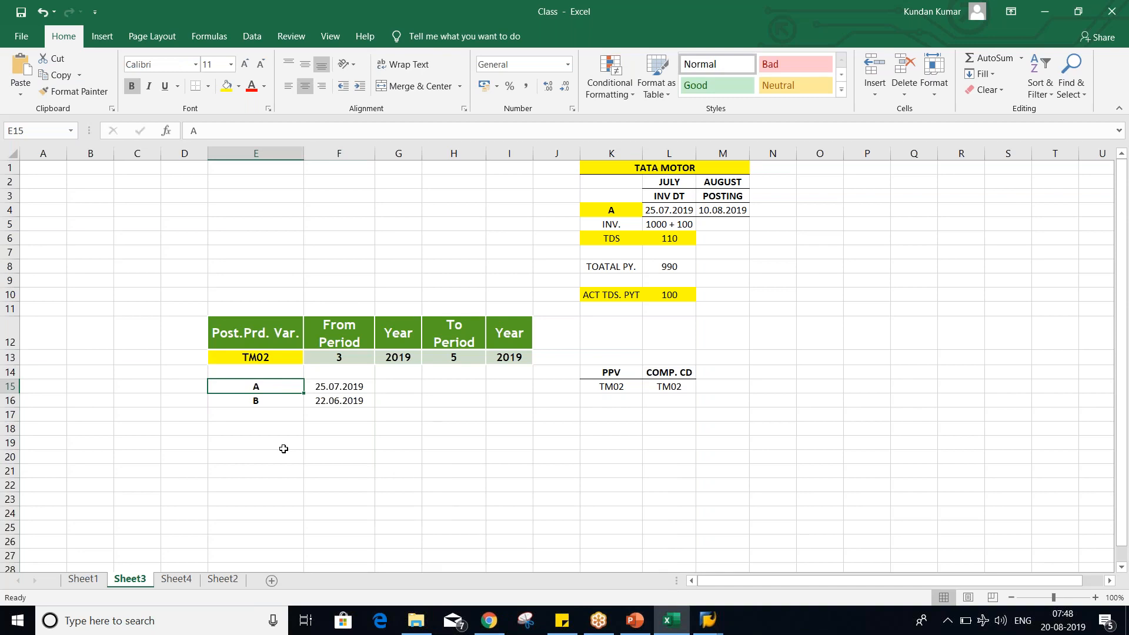
pyautogui.click(261, 400)
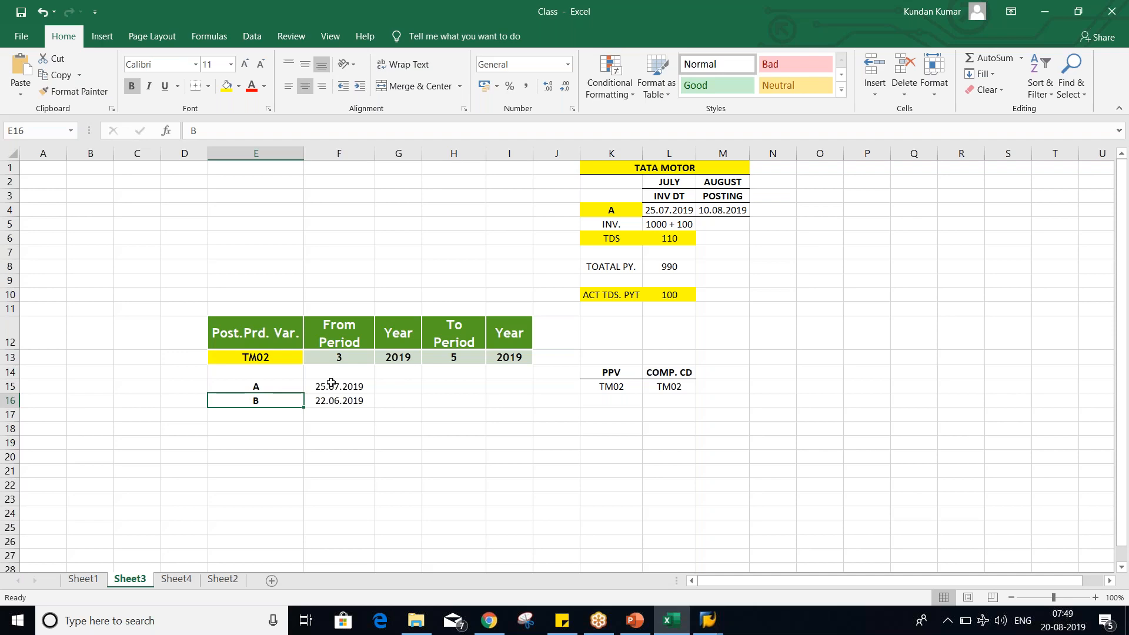
pyautogui.click(340, 360)
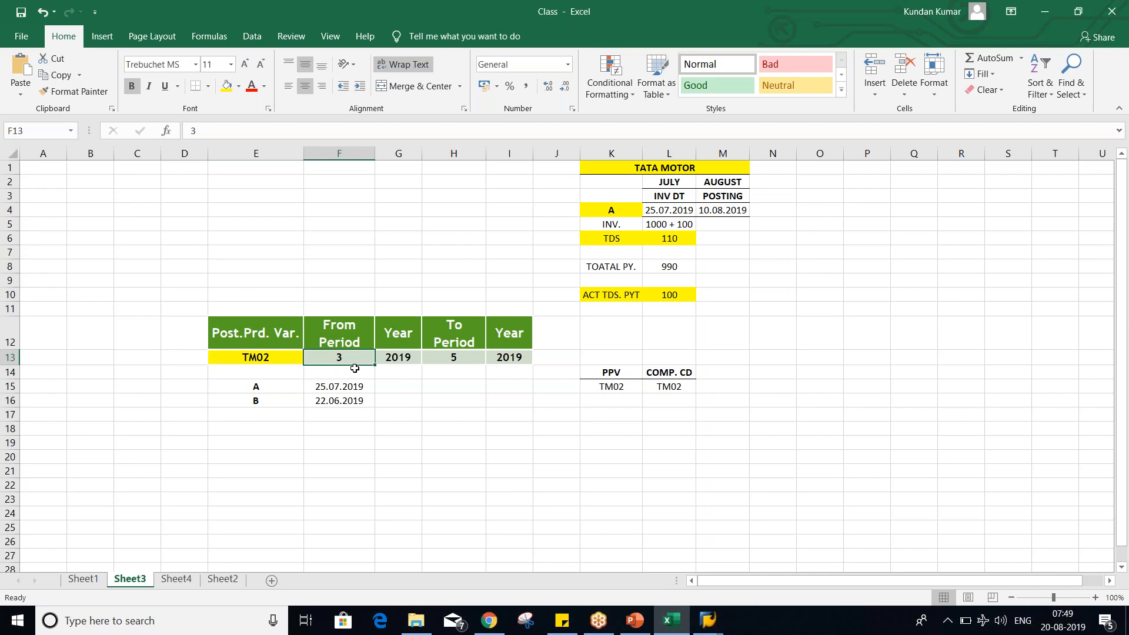
pyautogui.click(345, 384)
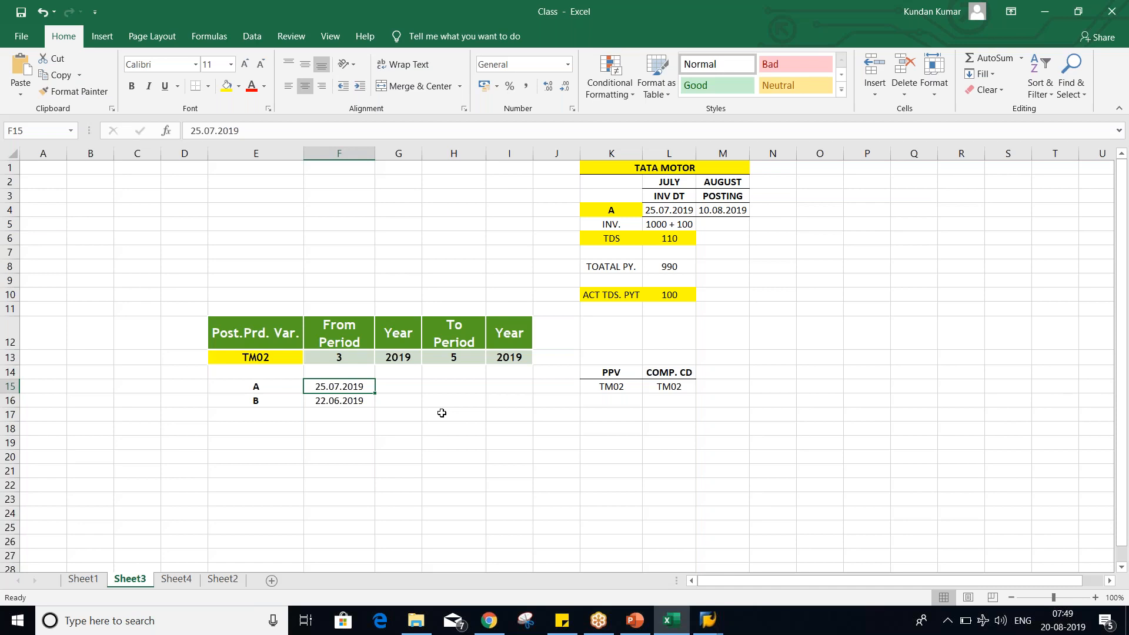
# Step: Check the From and To periods in the Excel example, switch to SAP and set TM02's first From period to 3
pyautogui.click(342, 360)
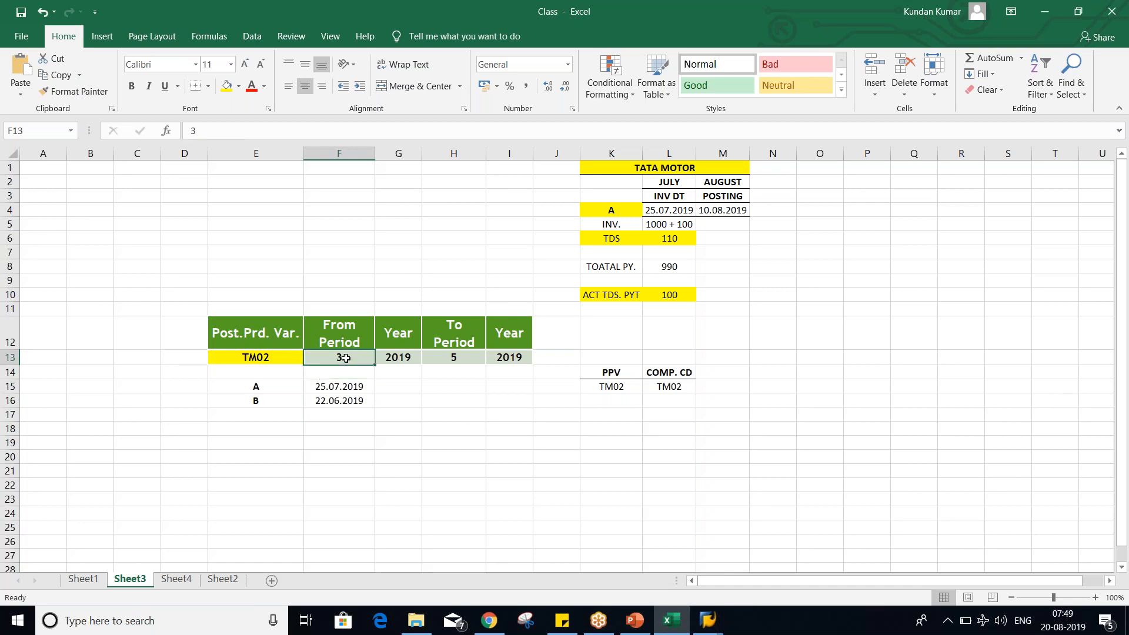
pyautogui.click(458, 355)
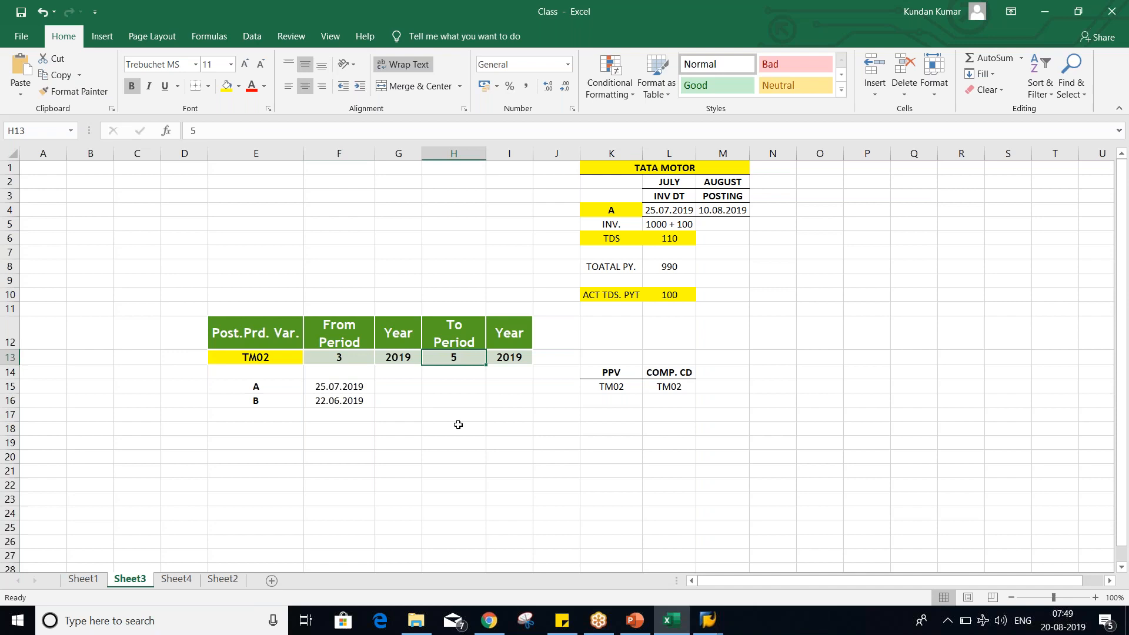
pyautogui.hotkey('alt', 'Tab')
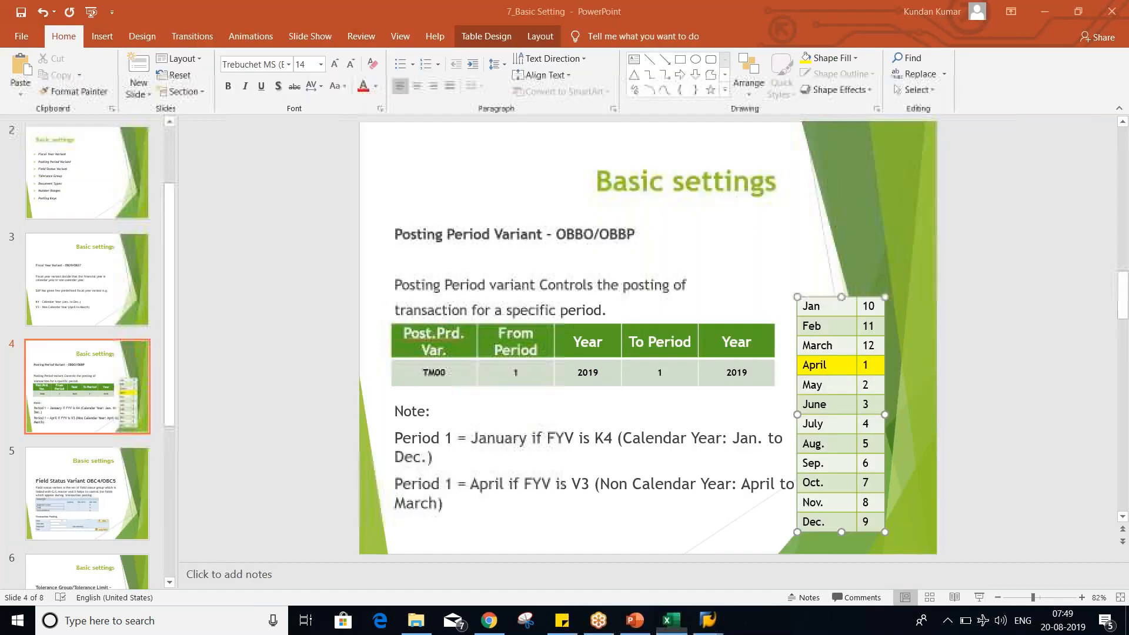
pyautogui.hotkey('alt', 'Tab')
pyautogui.hotkey('alt', 'Tab')
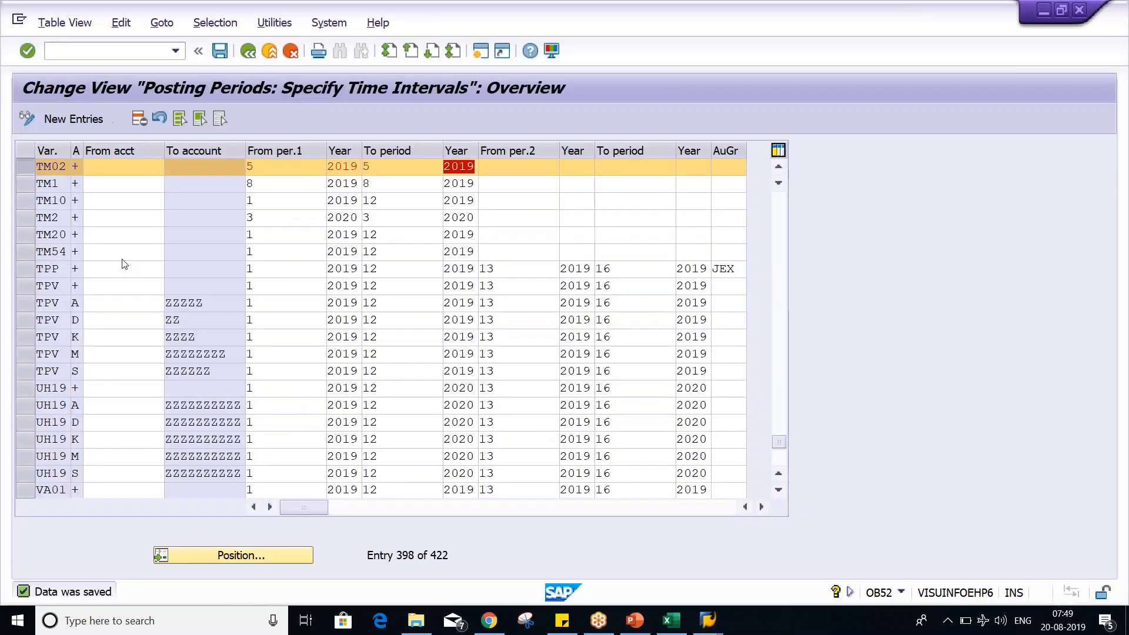
pyautogui.write('3')
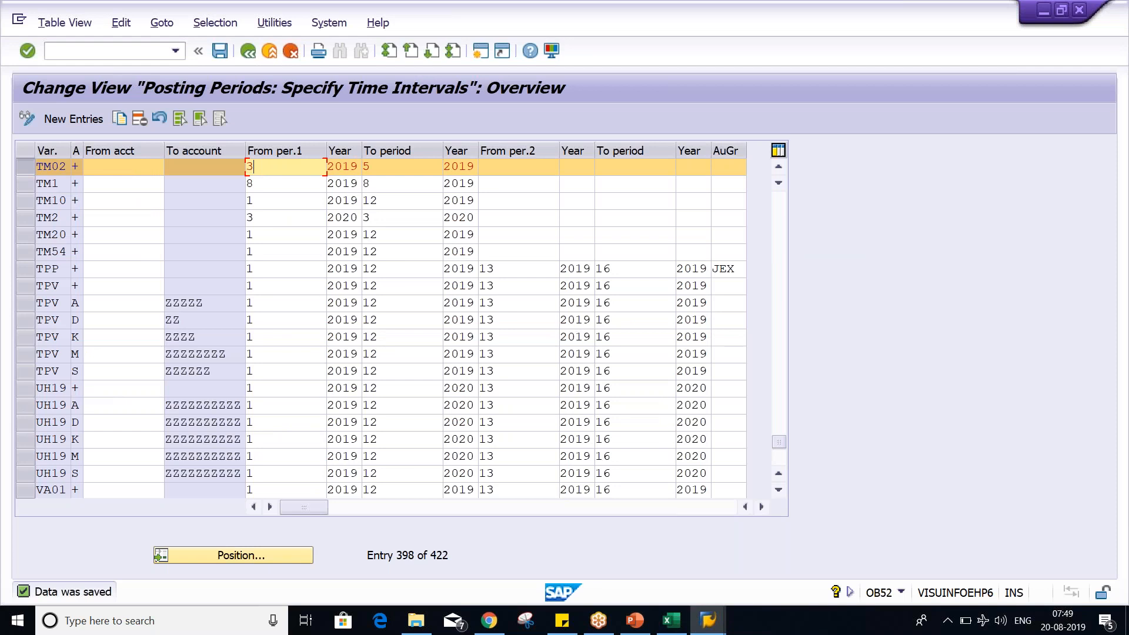
pyautogui.press('Return')
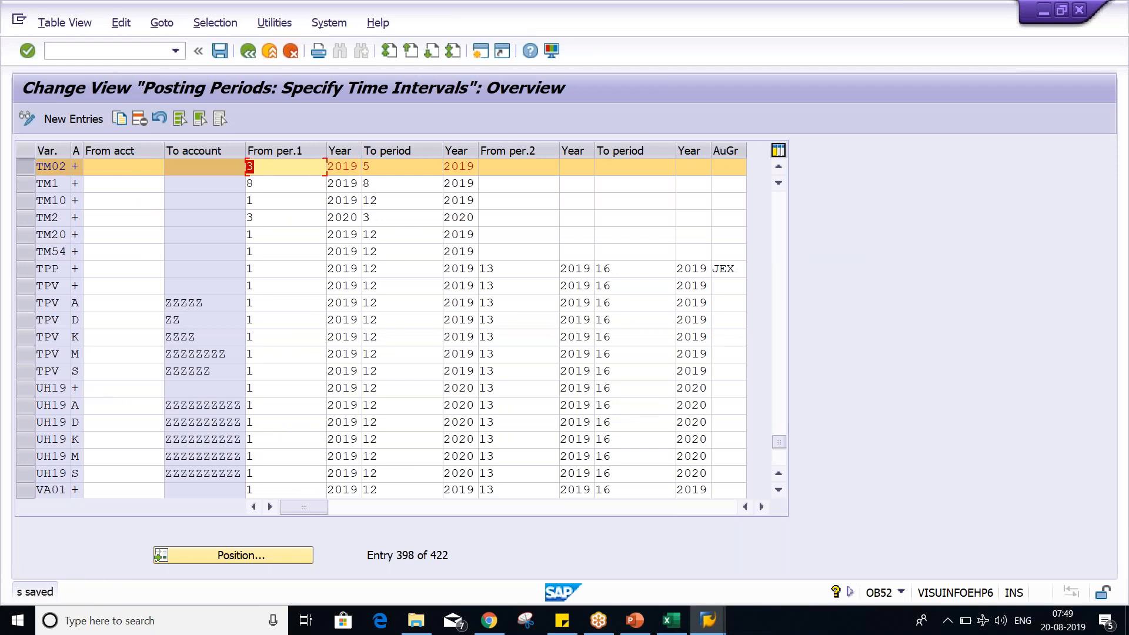
pyautogui.click(287, 168)
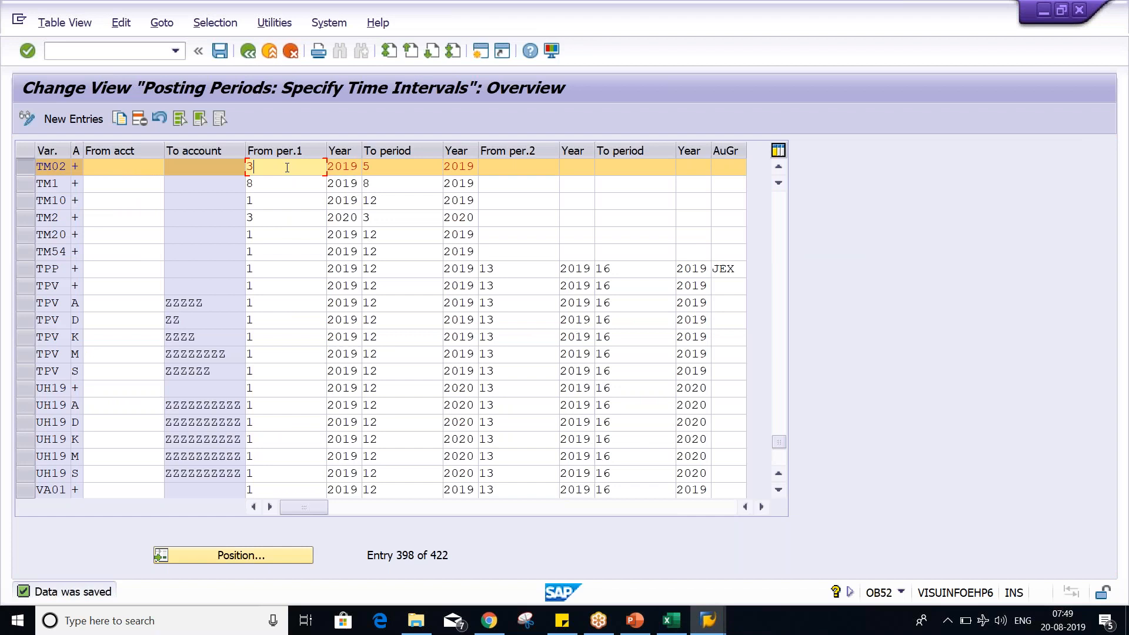
pyautogui.click(398, 167)
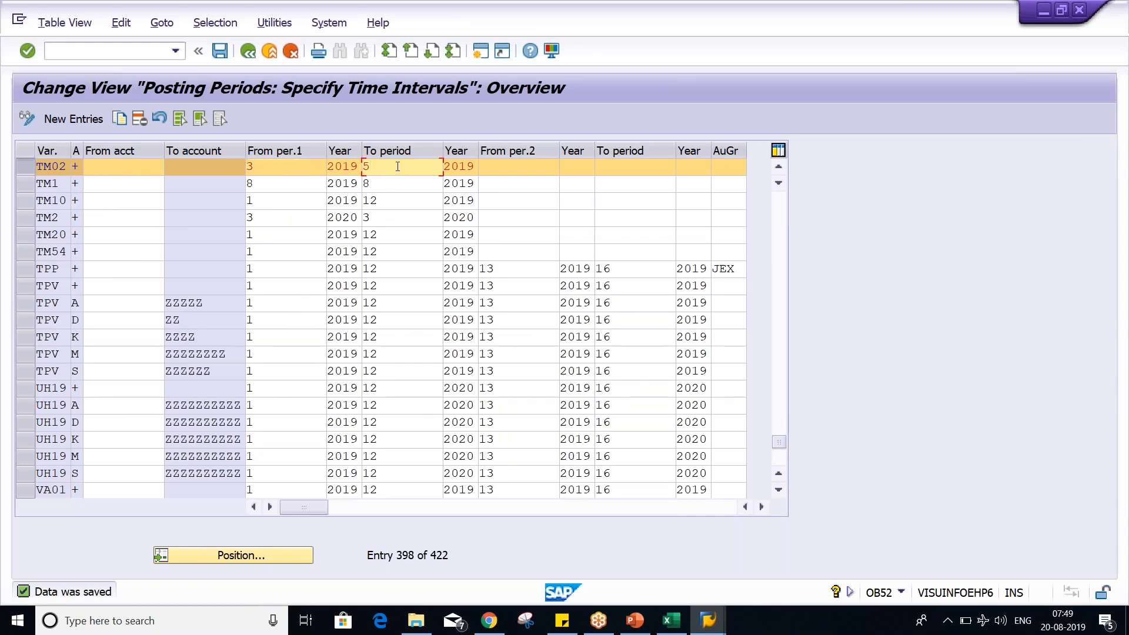
pyautogui.click(275, 170)
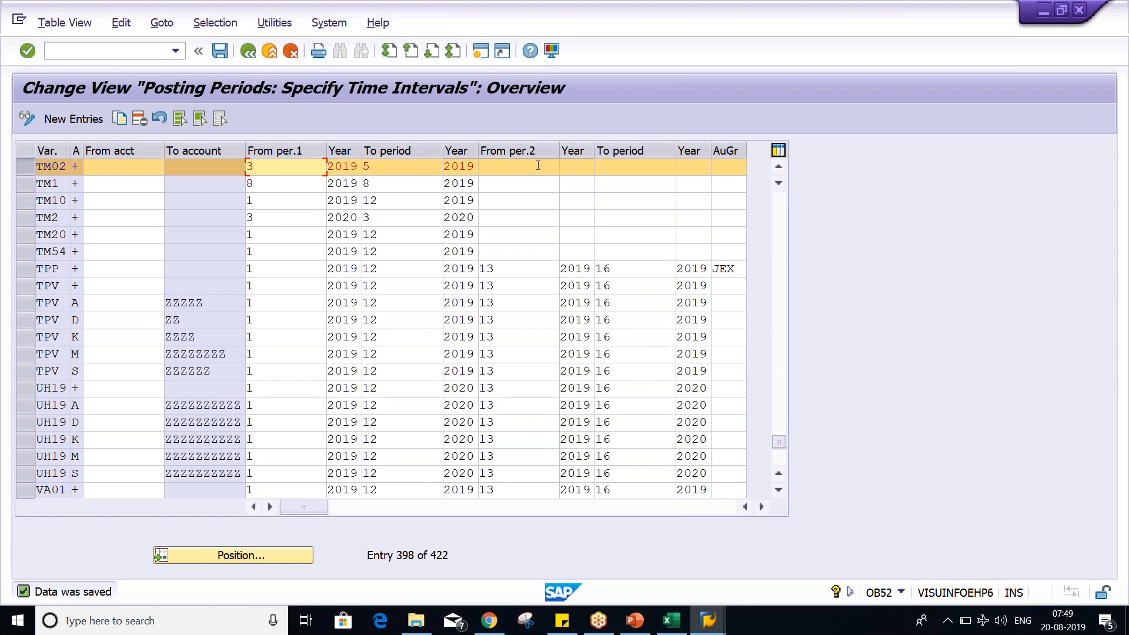
# Step: Switch to the Excel example and compare the dates of invoices A and B with the From period of variant TM02
pyautogui.hotkey('alt', 'Tab')
pyautogui.hotkey('alt', 'Tab')
pyautogui.hotkey('alt', 'Tab')
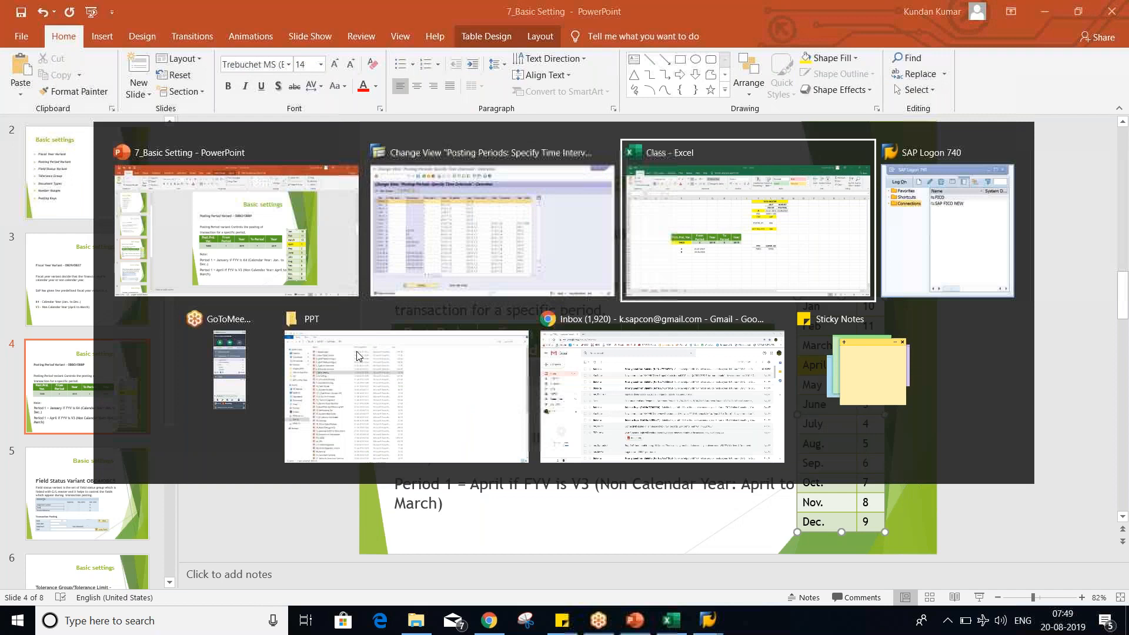
pyautogui.click(280, 405)
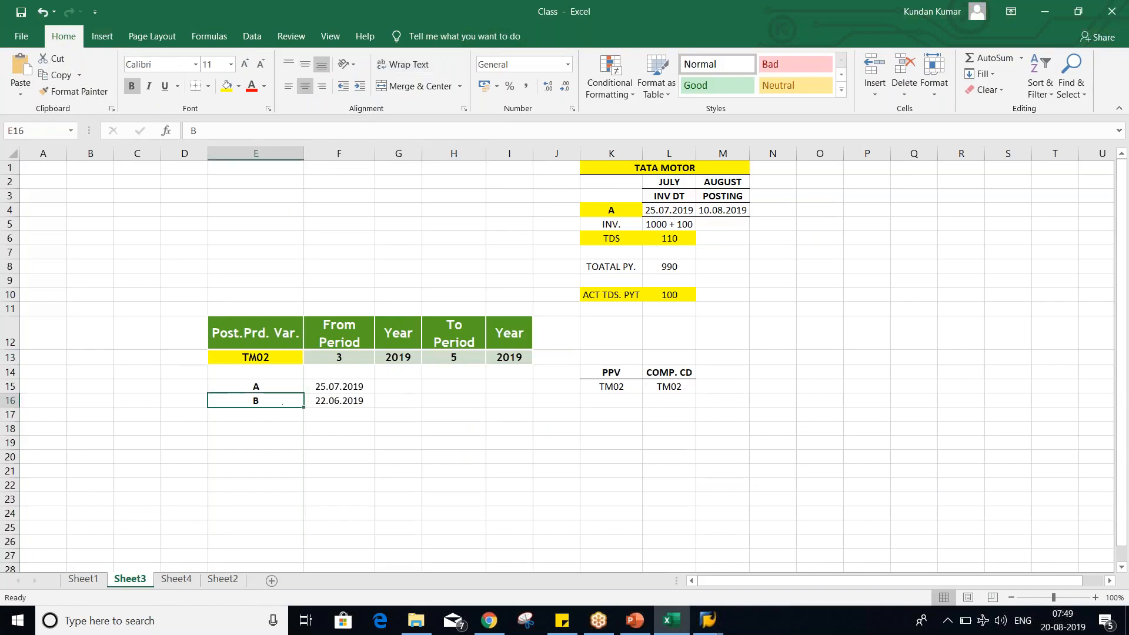
pyautogui.click(332, 403)
pyautogui.click(395, 400)
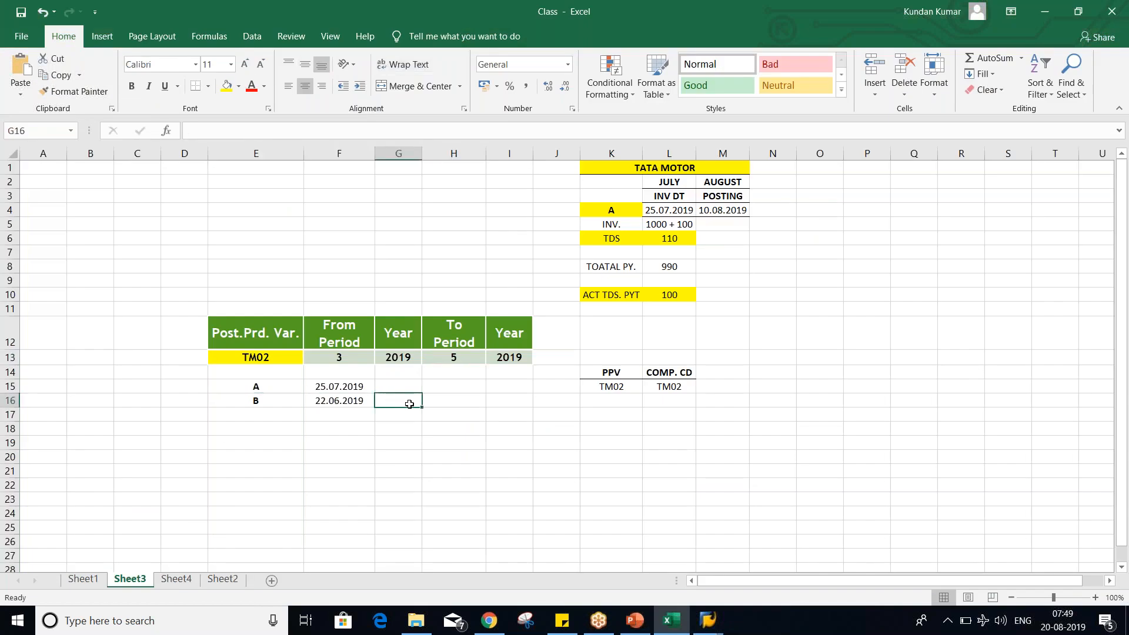
pyautogui.click(323, 388)
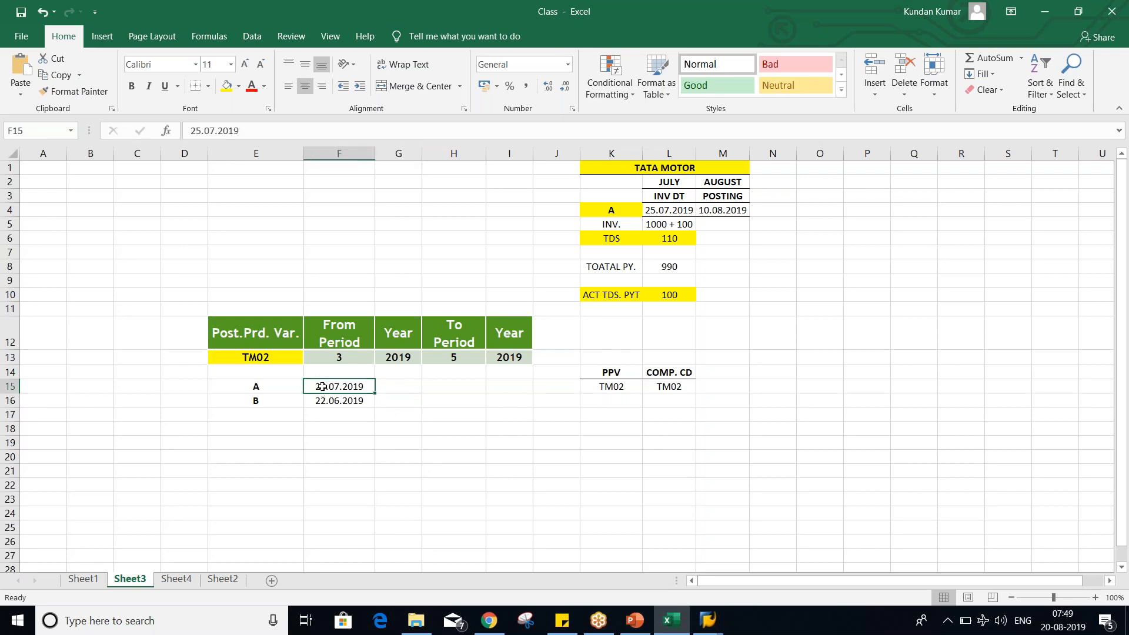
pyautogui.moveTo(255, 402); pyautogui.dragTo(341, 400)
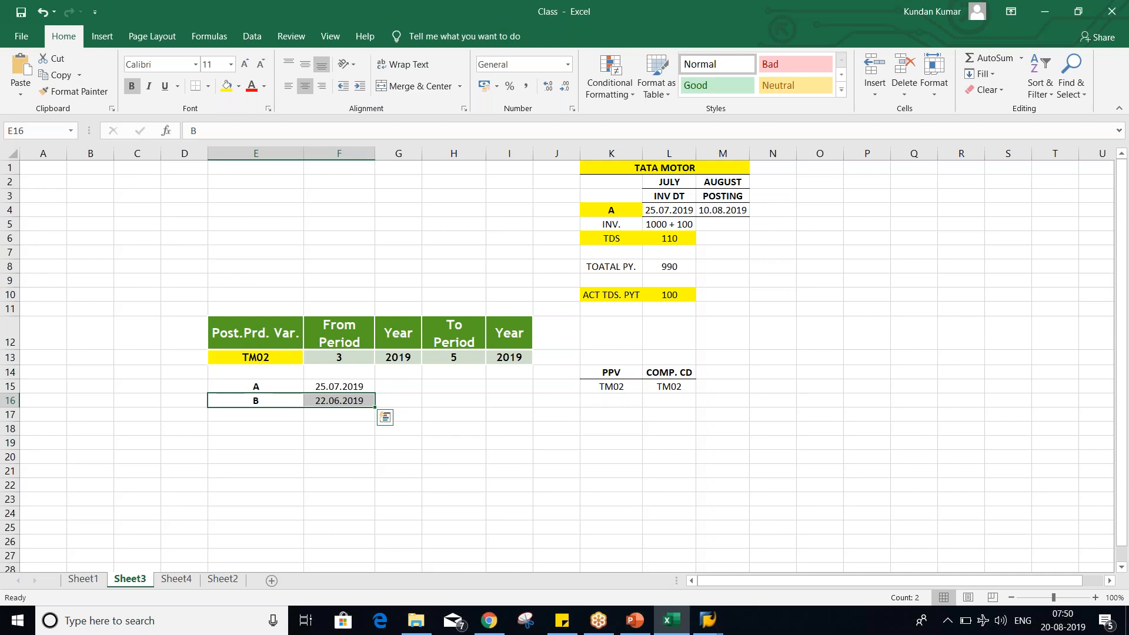
pyautogui.click(337, 358)
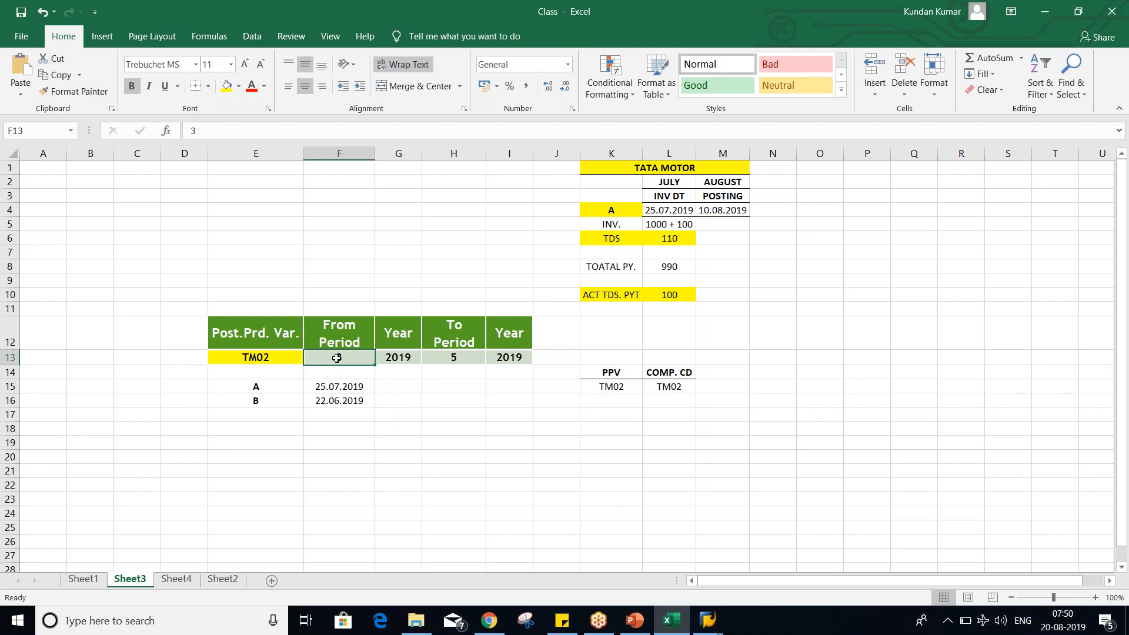
# Step: Switch to the SAP posting periods table and set the first From period of variant TM02 to 5
pyautogui.hotkey('alt', 'Tab')
pyautogui.hotkey('alt', 'Tab')
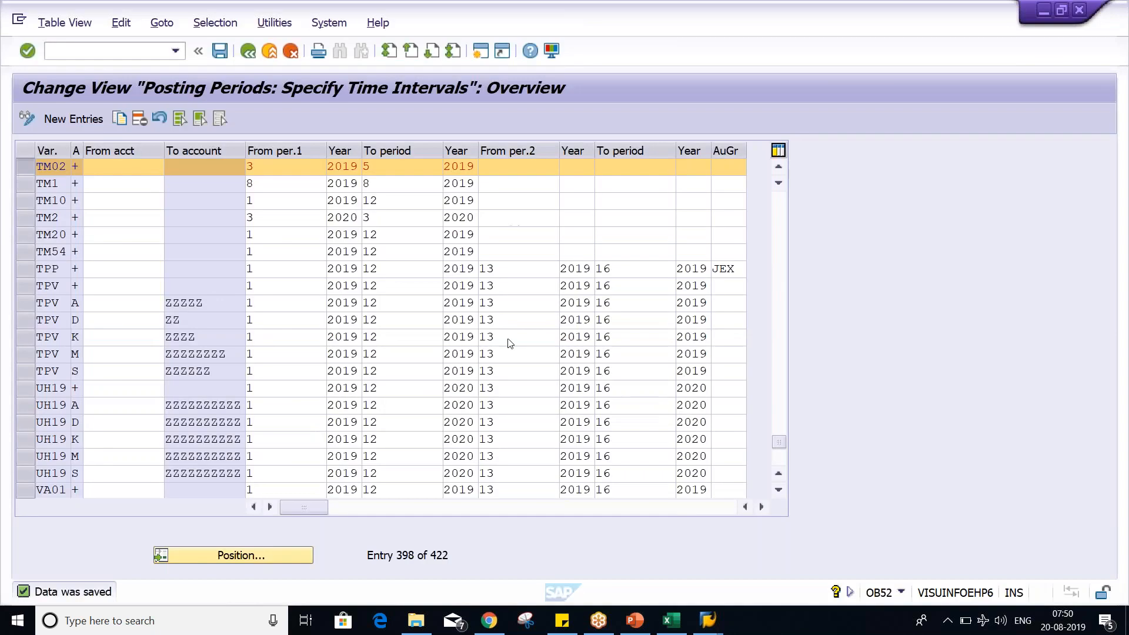
pyautogui.press('BackSpace')
pyautogui.write('5')
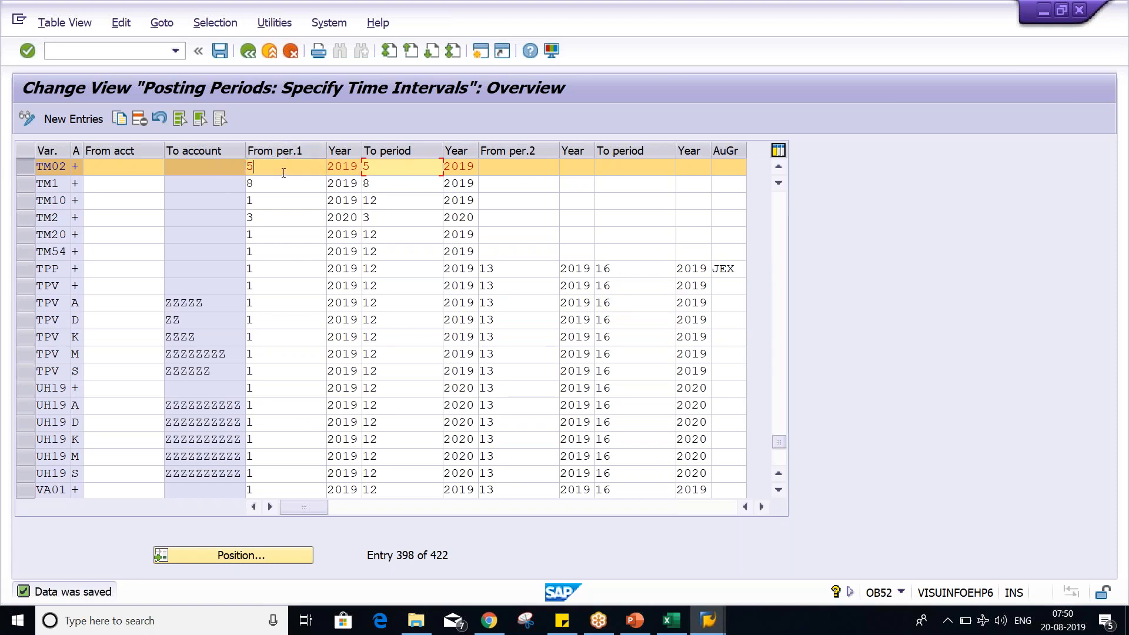
# Step: Fill in TM02's second interval with From period 3, year 2019, and To period 3, year 2019
pyautogui.click(380, 170)
pyautogui.press('Tab')
pyautogui.press('Tab')
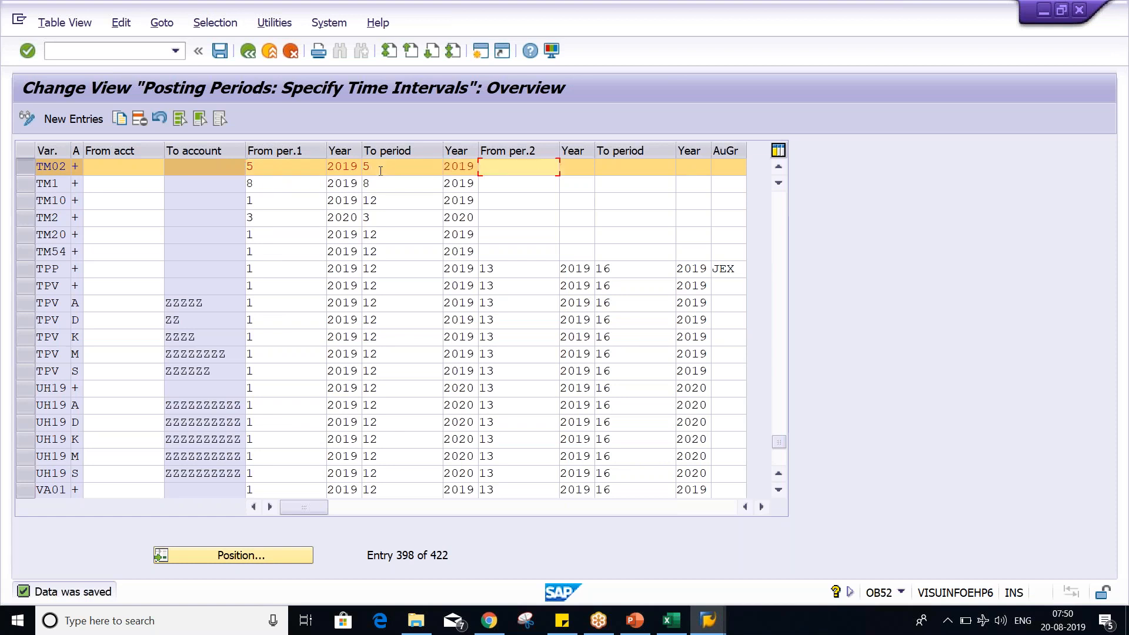
pyautogui.write('3')
pyautogui.press('Tab')
pyautogui.write('20')
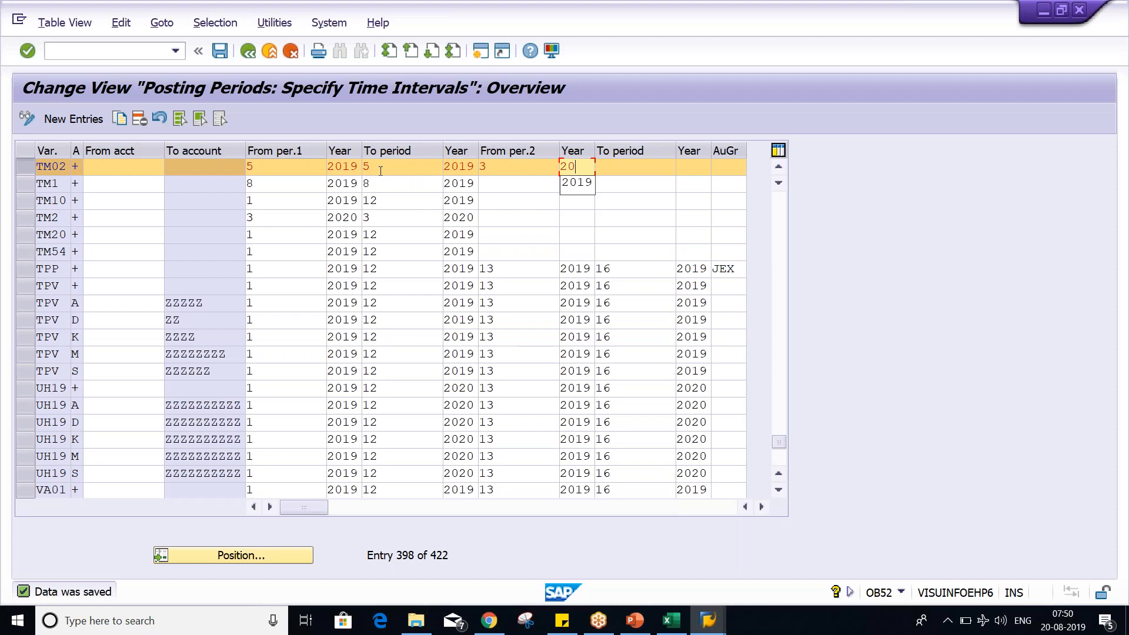
pyautogui.write('19')
pyautogui.press('Tab')
pyautogui.write('3')
pyautogui.press('Tab')
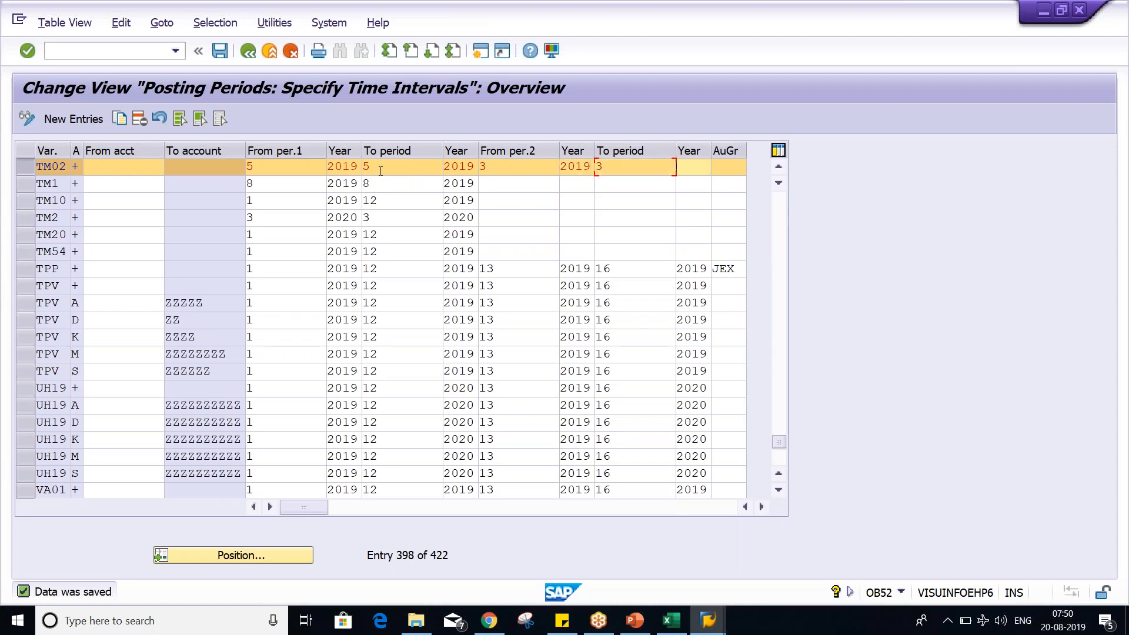
pyautogui.write('2019')
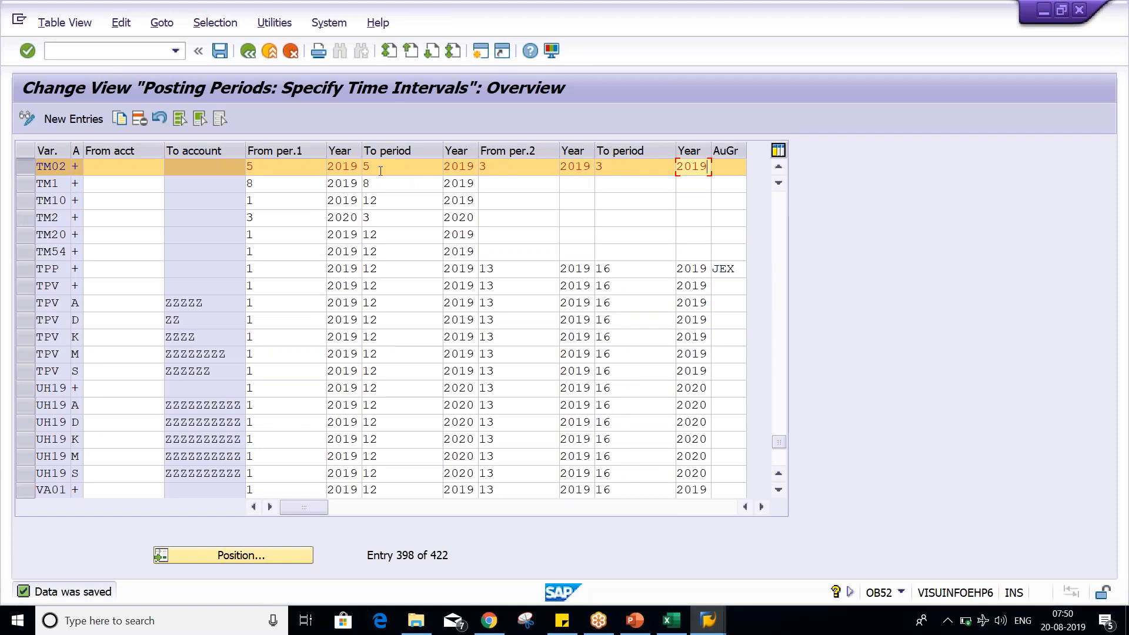
pyautogui.click(266, 167)
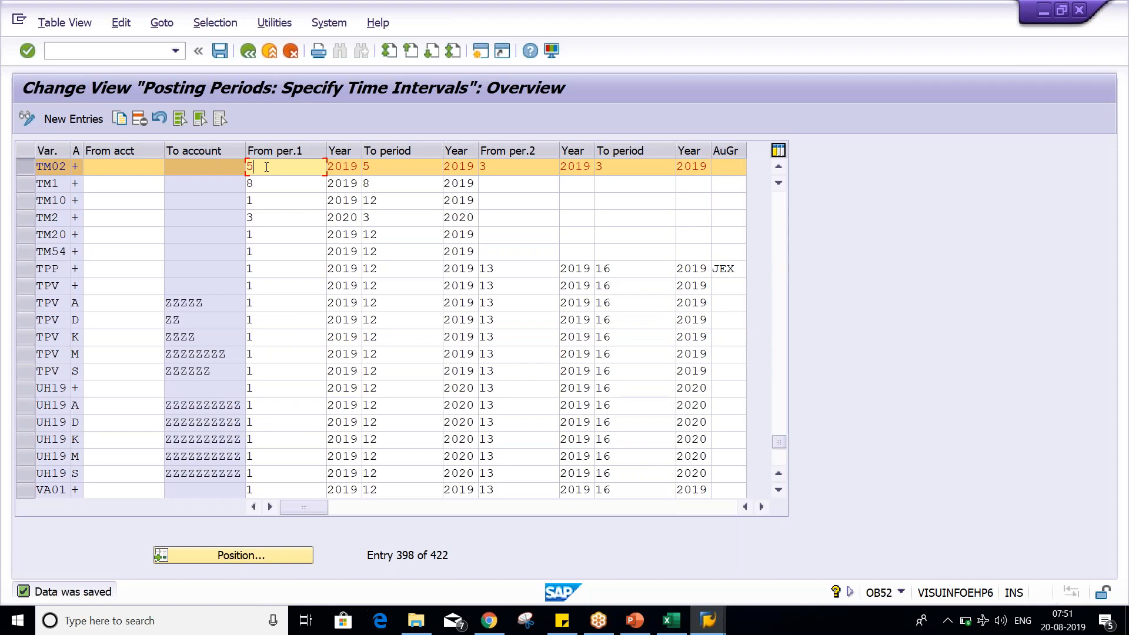
# Step: Switch to Excel and fill the invoice B label and date cells, E16:F16, with yellow
pyautogui.hotkey('alt', 'Tab')
pyautogui.moveTo(257, 403); pyautogui.dragTo(319, 404)
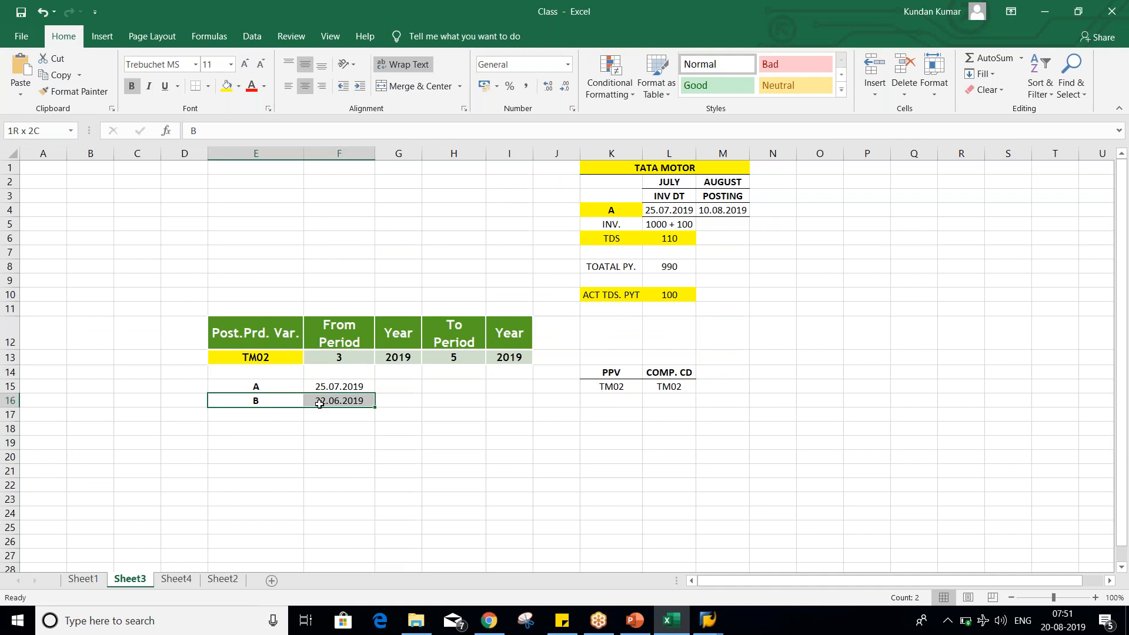
pyautogui.click(227, 86)
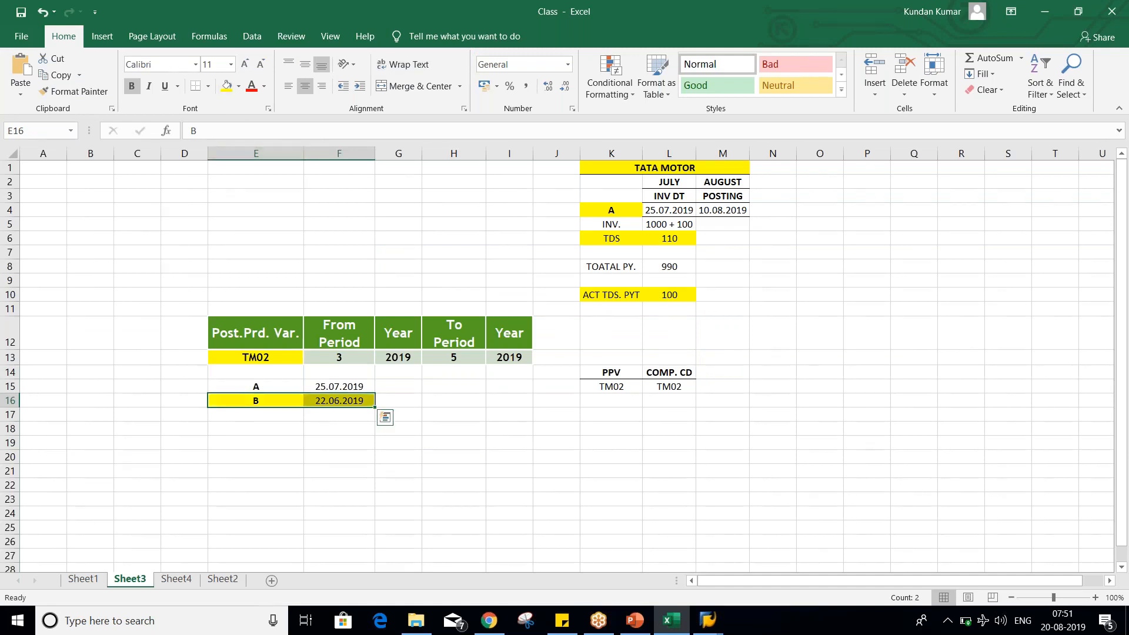
pyautogui.click(372, 415)
# Step: Enter X in cell G15, beside the date of invoice A
pyautogui.click(387, 385)
pyautogui.write('X')
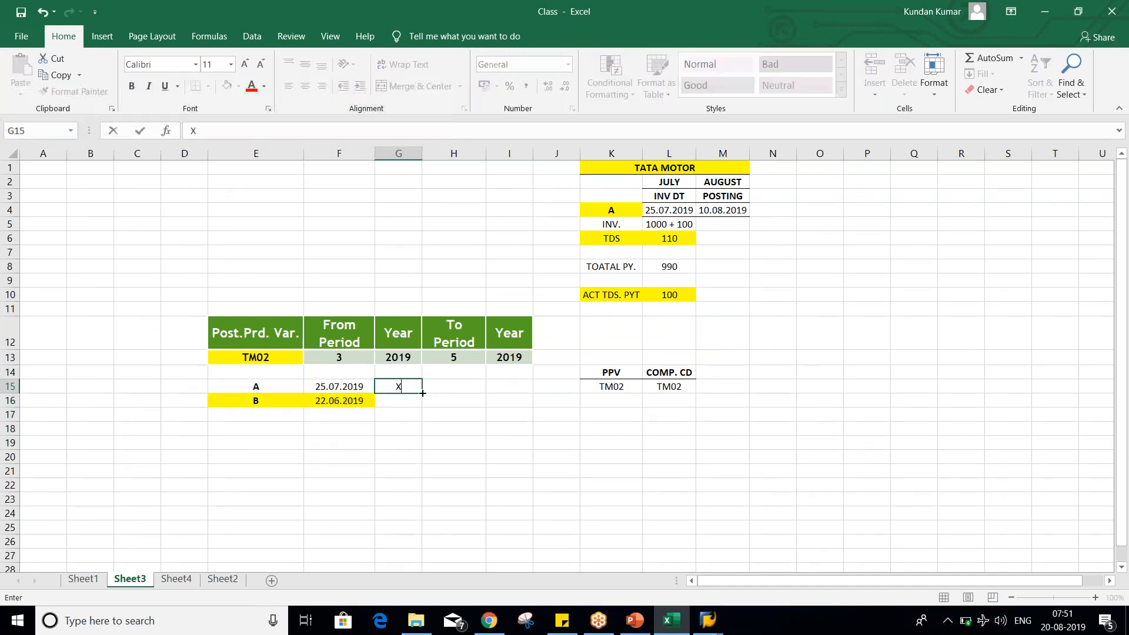
pyautogui.press('Return')
pyautogui.click(450, 456)
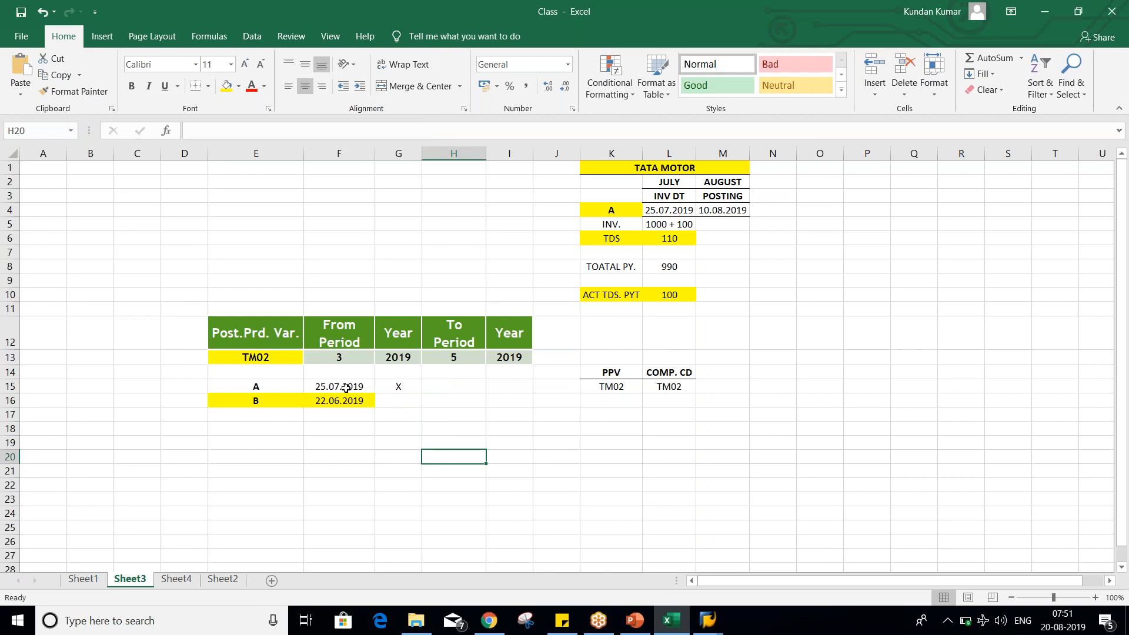
pyautogui.click(353, 391)
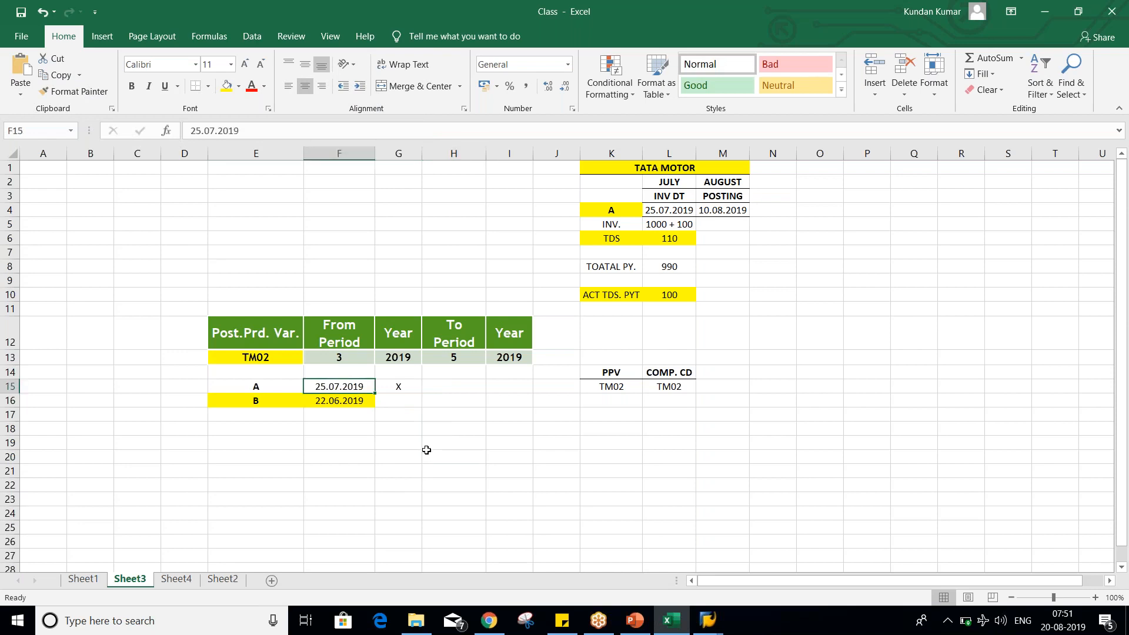
# Step: Check July's period number in the PowerPoint month table and compare it with TM02's two period intervals in SAP
pyautogui.hotkey('alt', 'Tab')
pyautogui.hotkey('alt', 'Tab')
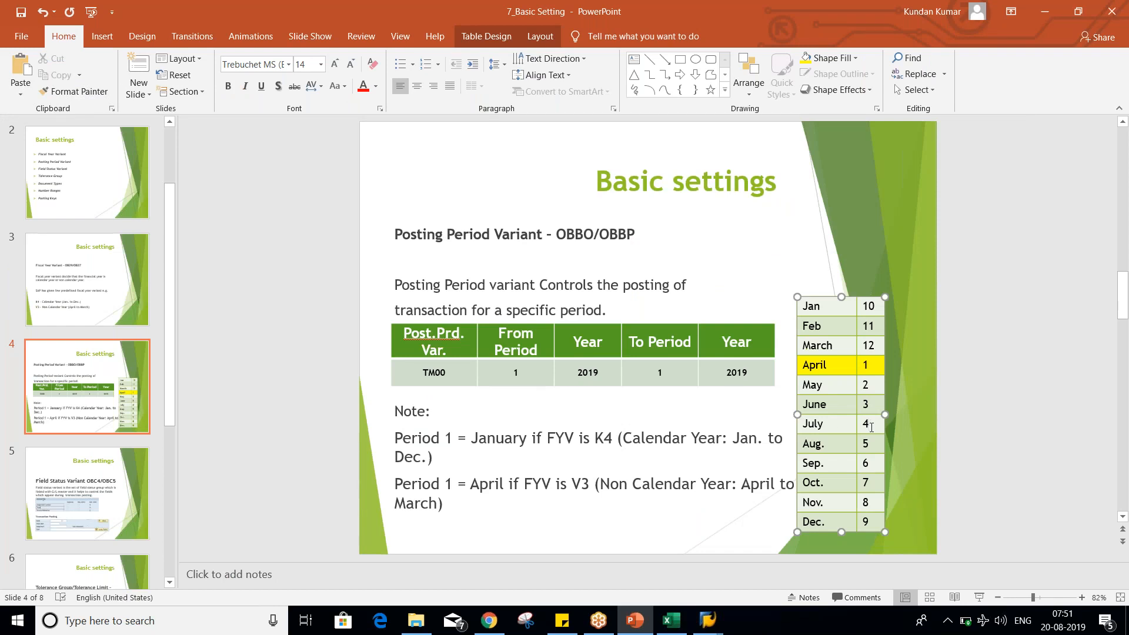
pyautogui.hotkey('alt', 'Tab')
pyautogui.hotkey('alt', 'Tab')
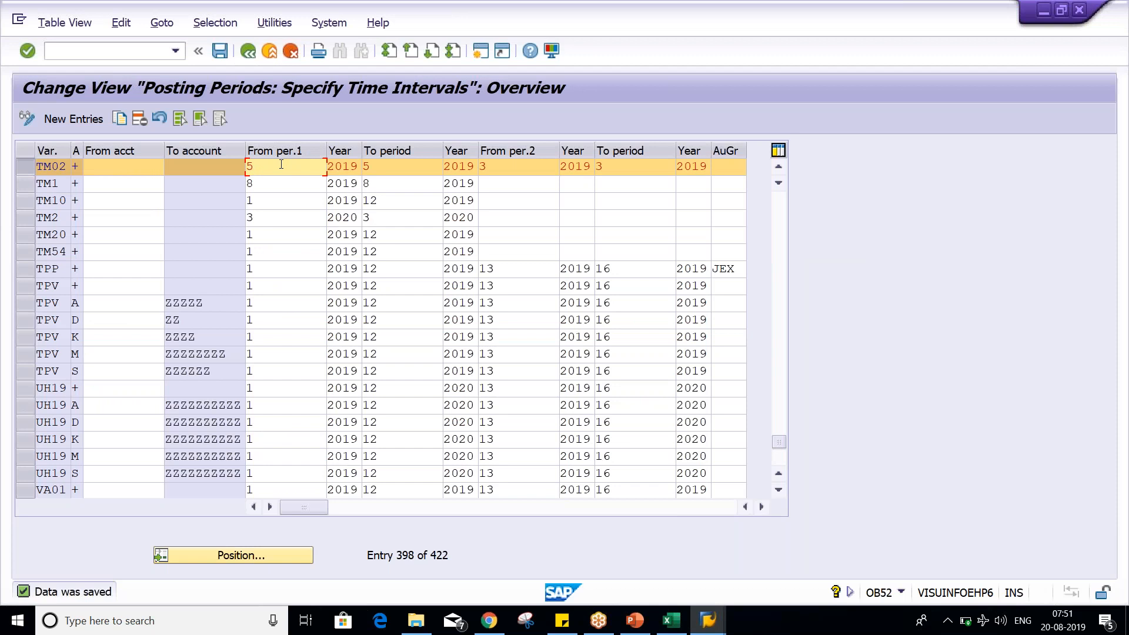
pyautogui.click(390, 165)
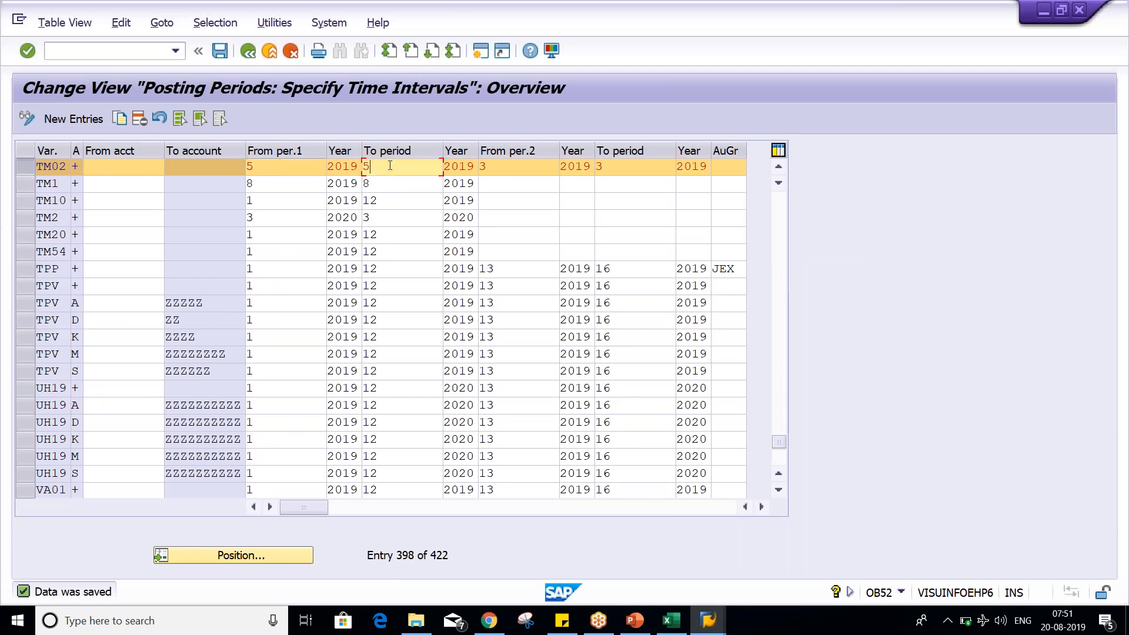
pyautogui.click(495, 164)
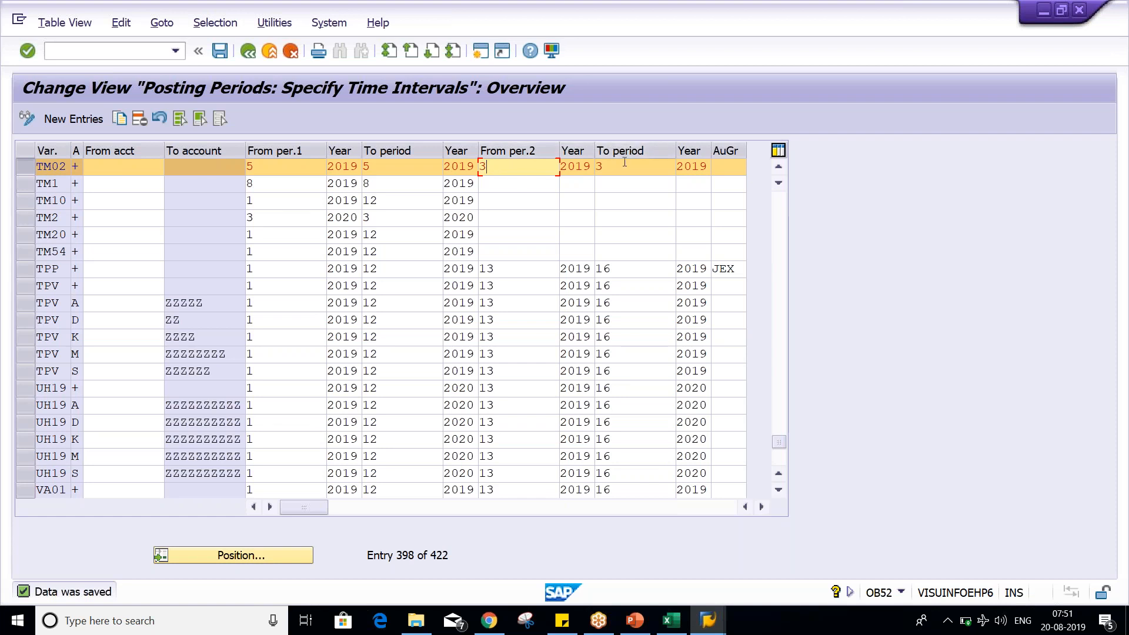
pyautogui.click(596, 166)
pyautogui.click(496, 173)
# Step: Switch to Excel to review the mark beside invoice A's date, and return to the month table in PowerPoint
pyautogui.hotkey('alt', 'Tab')
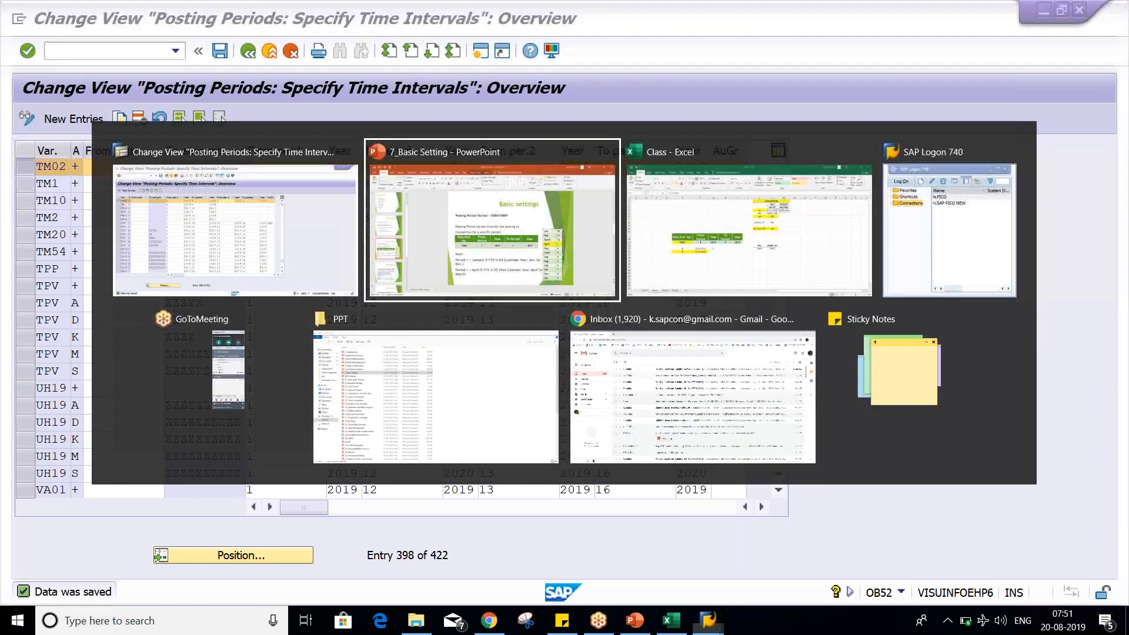
pyautogui.hotkey('alt', 'Tab')
pyautogui.hotkey('alt', 'Tab')
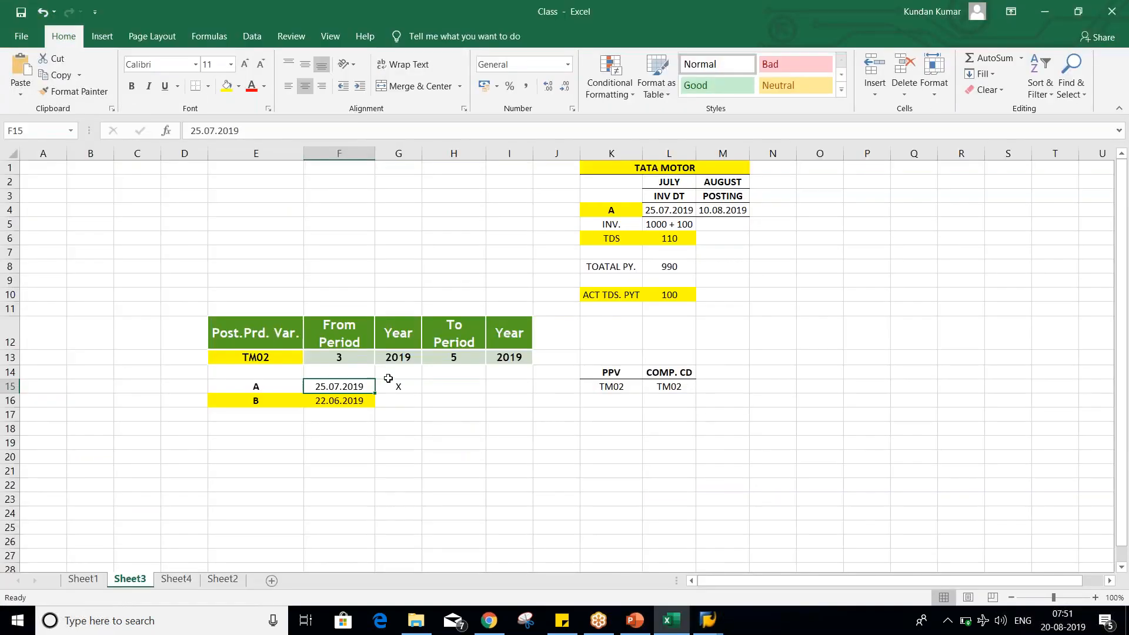
pyautogui.click(407, 386)
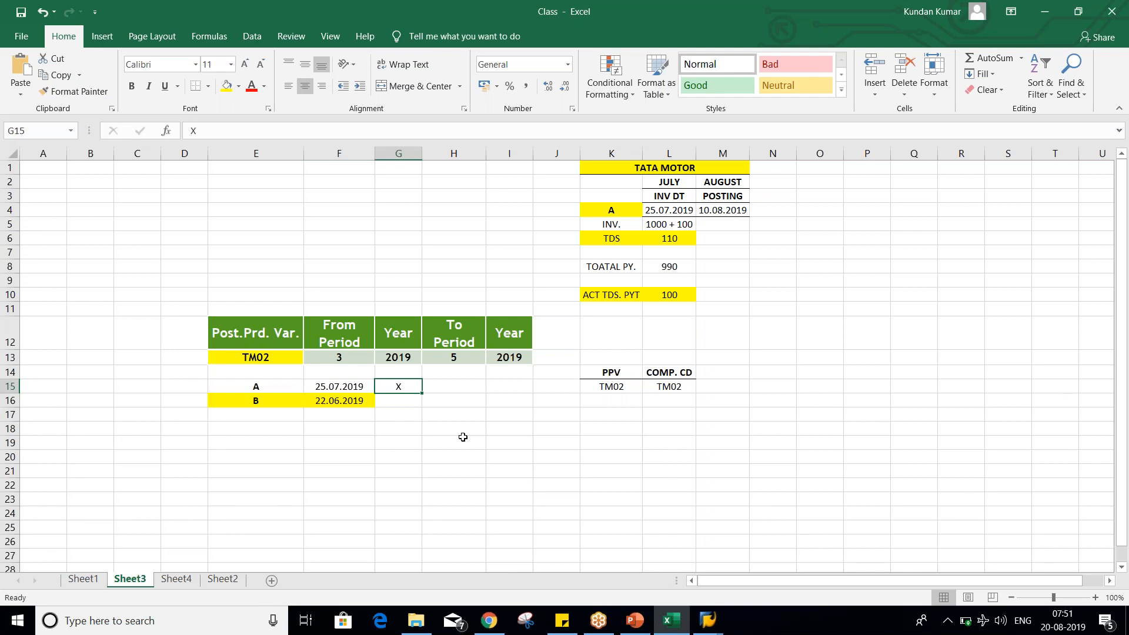
pyautogui.hotkey('alt', 'Tab')
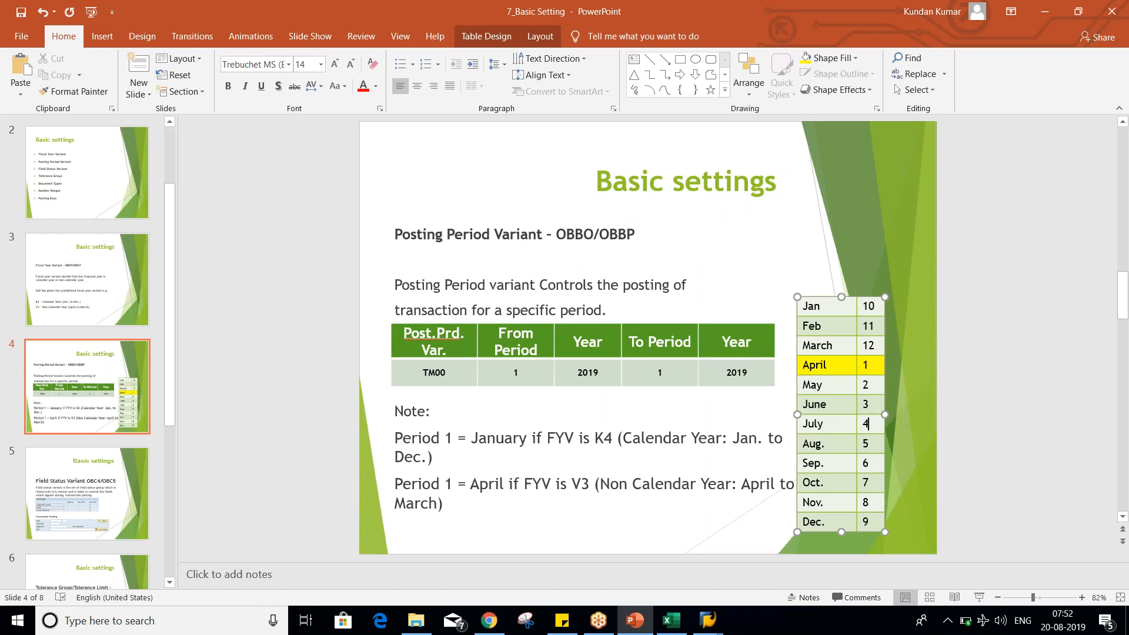
# Step: Switch to SAP and set both the from and to period of TM02's second interval to 4
pyautogui.hotkey('alt', 'Tab')
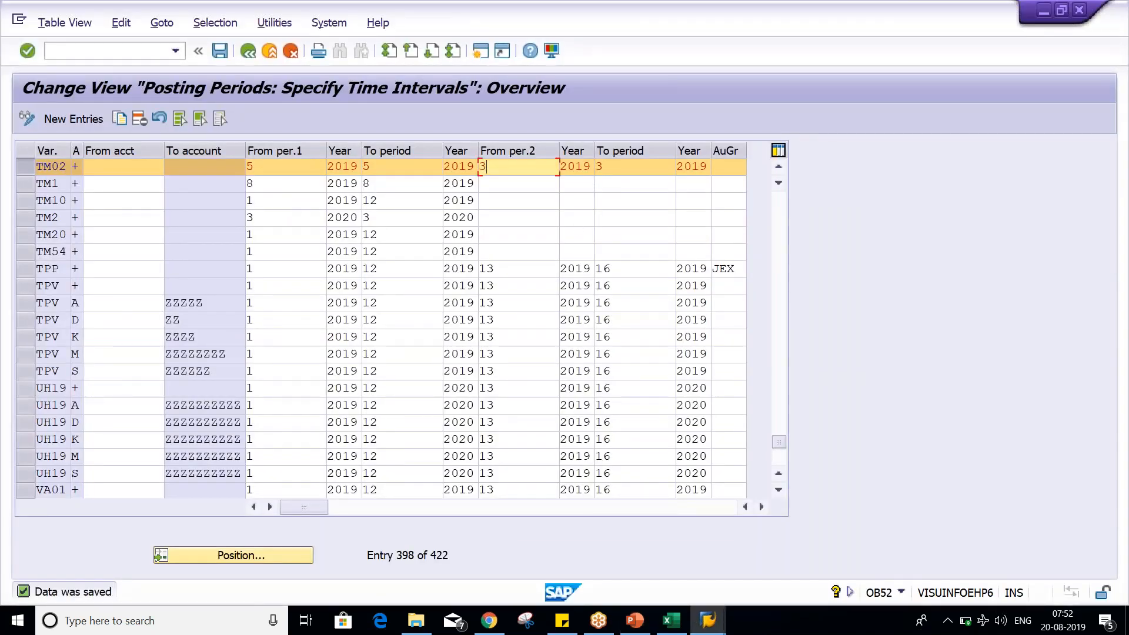
pyautogui.press('BackSpace')
pyautogui.write('4')
pyautogui.press('Tab')
pyautogui.press('Tab')
pyautogui.write('4')
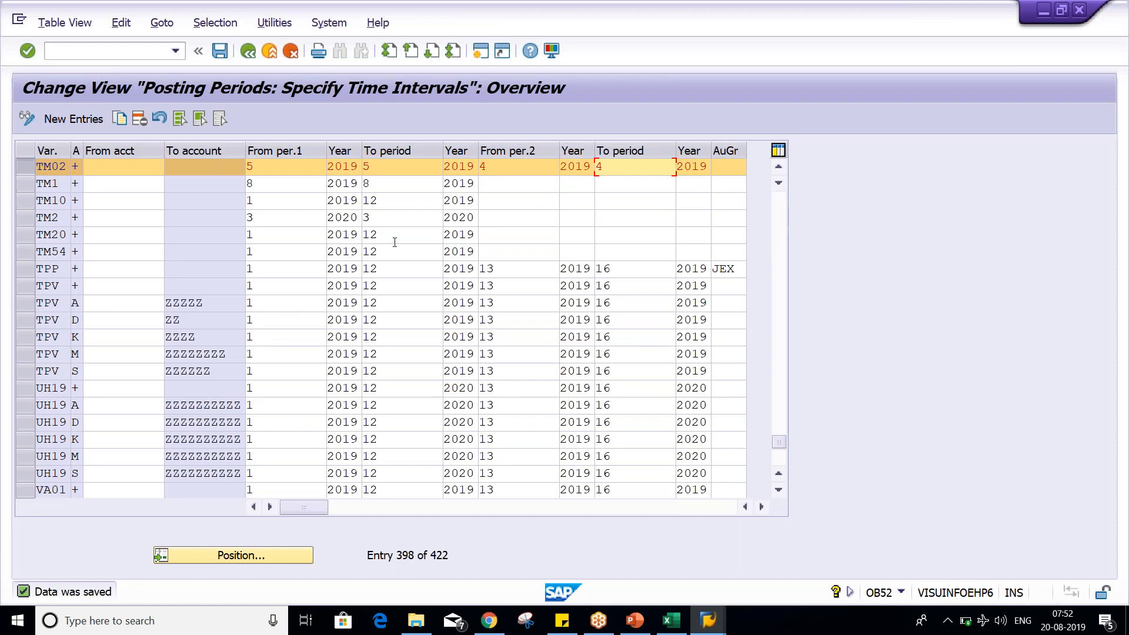
# Step: Compare the from and to periods of TM02's first interval with the start of its second interval
pyautogui.click(301, 169)
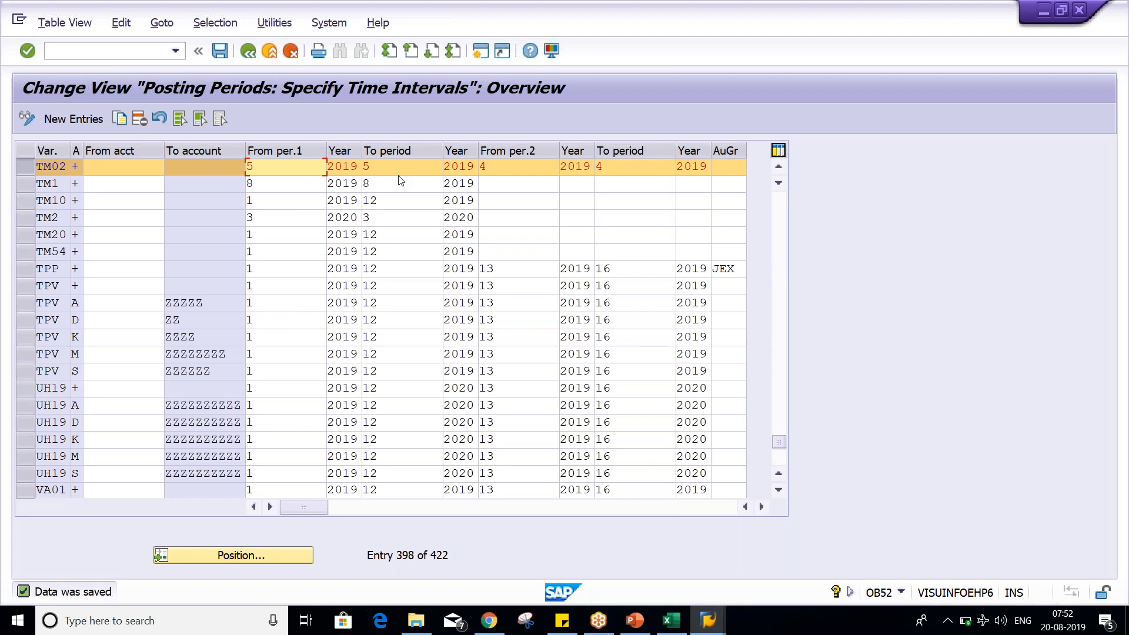
pyautogui.click(402, 169)
pyautogui.click(284, 169)
pyautogui.click(394, 170)
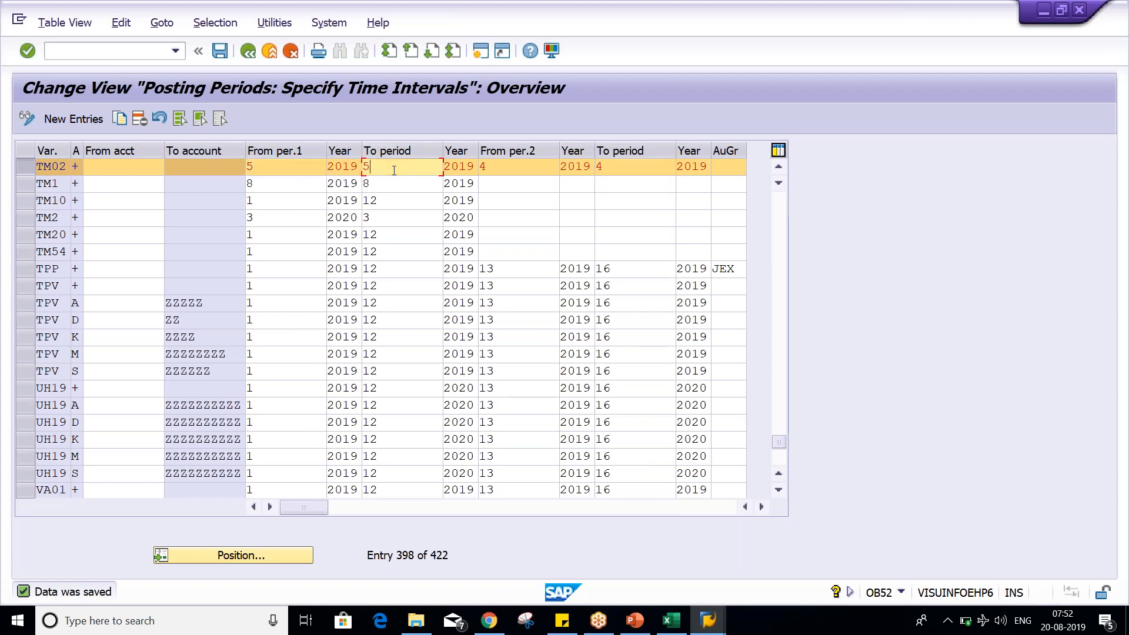
pyautogui.click(496, 169)
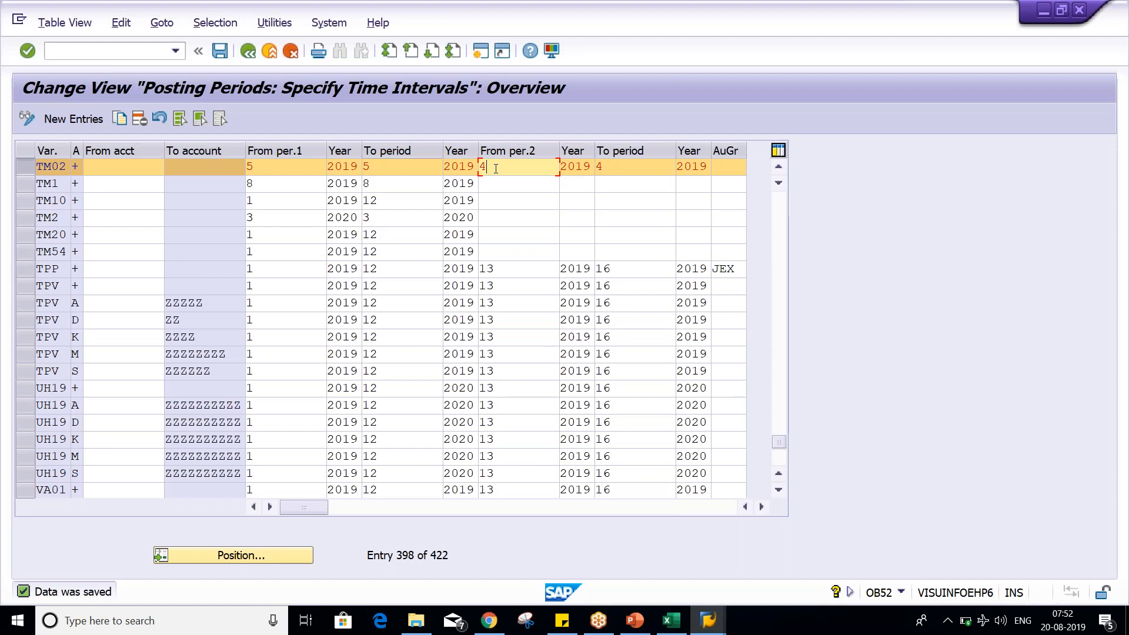
# Step: Set both the from and to period of TM02's second interval to 2
pyautogui.click(278, 169)
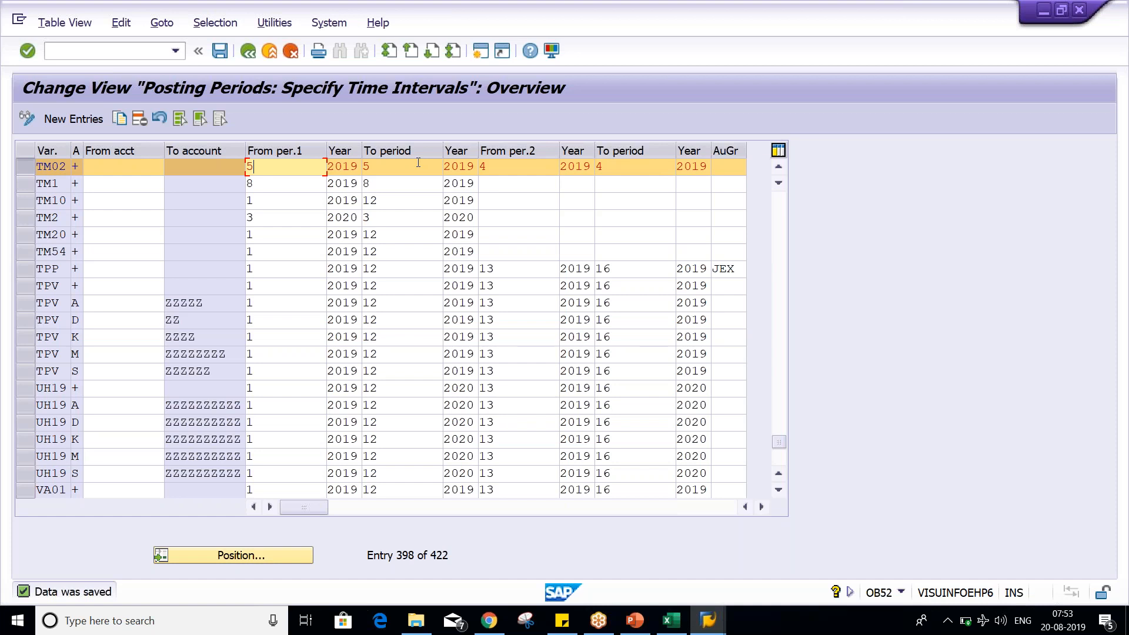
pyautogui.press('Tab')
pyautogui.press('Tab')
pyautogui.press('Tab')
pyautogui.press('Tab')
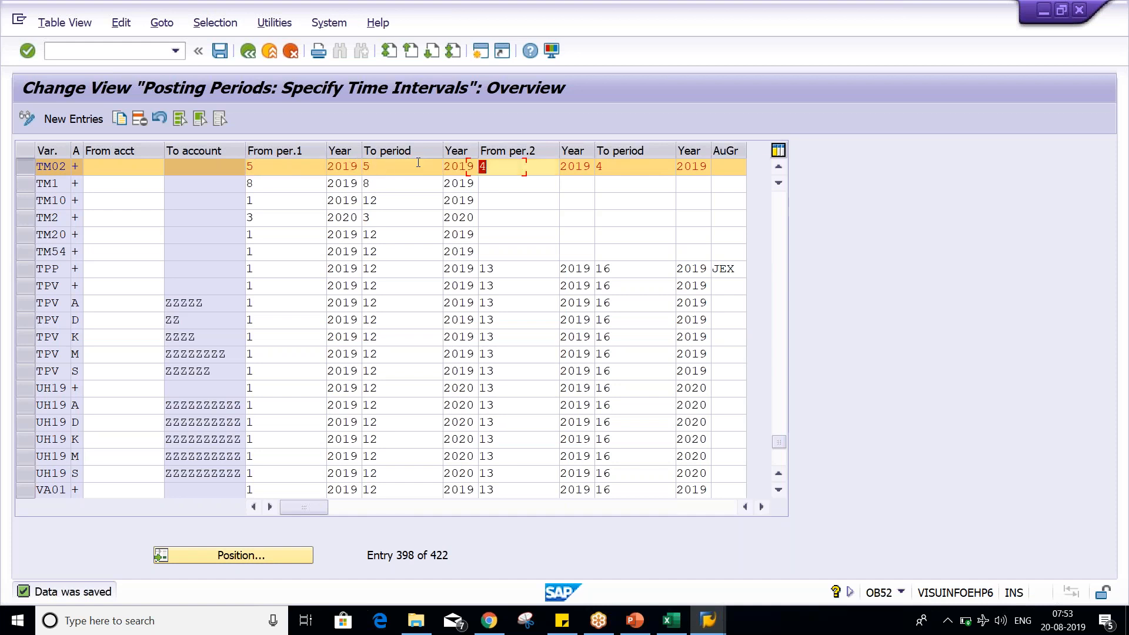
pyautogui.write('2')
pyautogui.press('Tab')
pyautogui.press('Tab')
pyautogui.write('2')
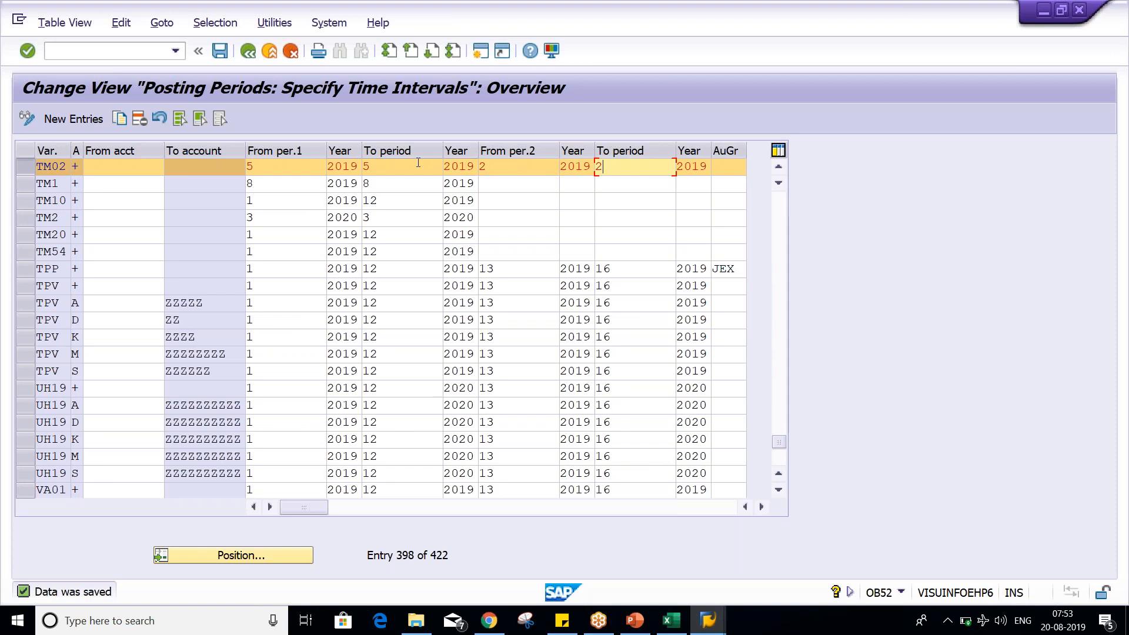
# Step: Change TM02's second interval to run from period 3 to period 3
pyautogui.press('BackSpace')
pyautogui.write('3')
pyautogui.hotkey('shift', 'Tab')
pyautogui.hotkey('shift', 'Tab')
pyautogui.hotkey('shift', 'Tab')
pyautogui.hotkey('shift', 'Tab')
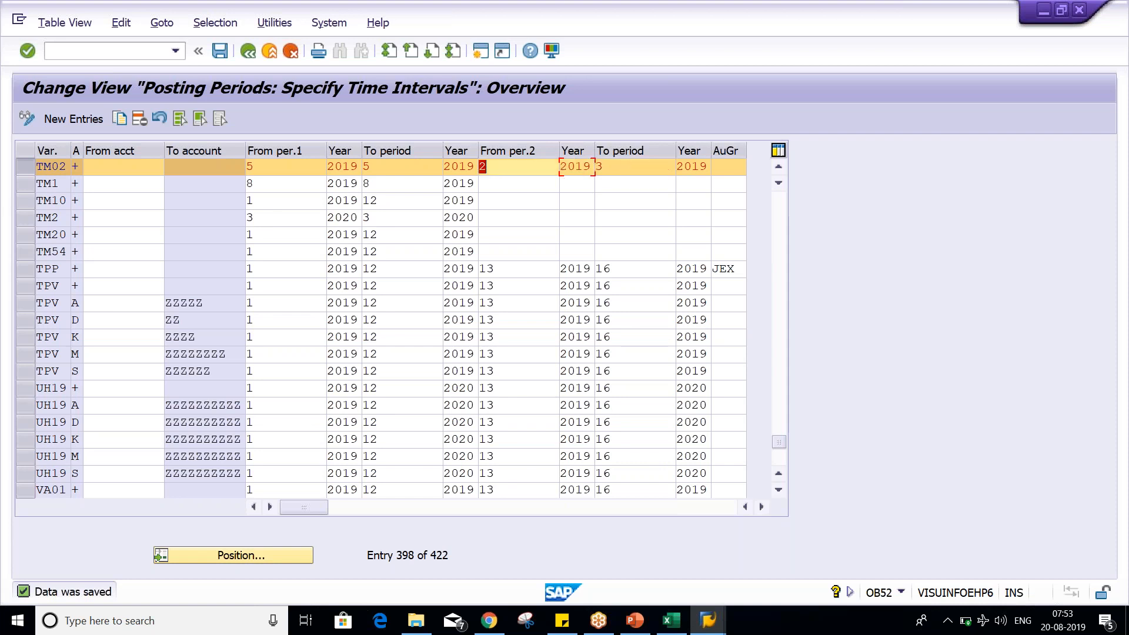
pyautogui.press('Tab')
pyautogui.press('Tab')
pyautogui.write('3')
pyautogui.press('Return')
# Step: Switch to Excel and review invoice A's label, date and mark in E15:G15
pyautogui.hotkey('alt', 'Tab')
pyautogui.hotkey('alt', 'Tab')
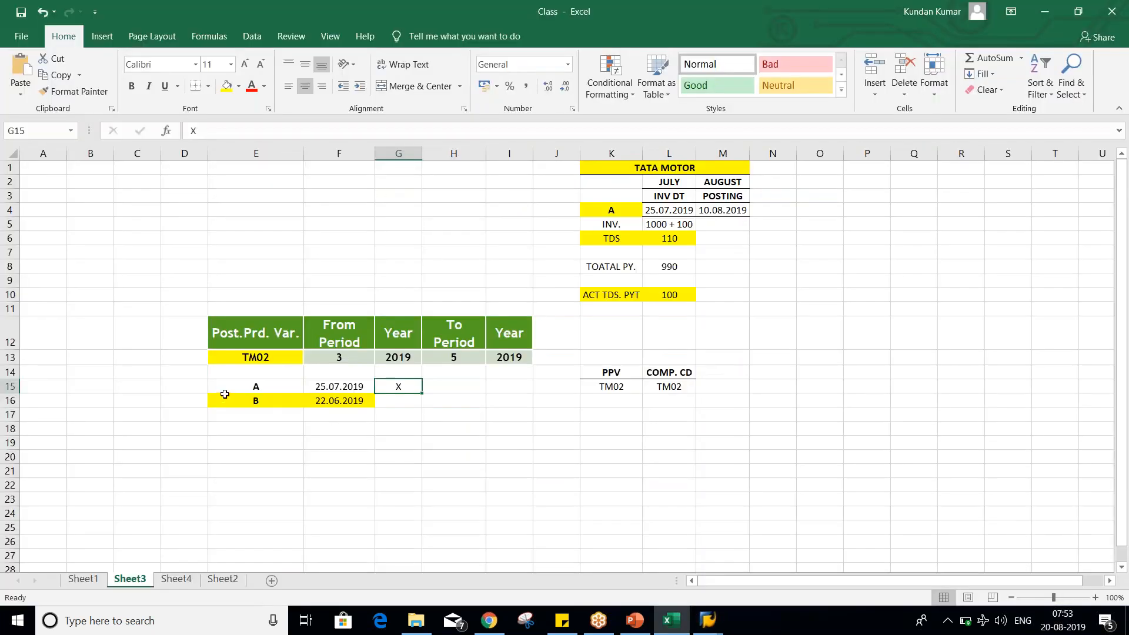
pyautogui.moveTo(232, 399); pyautogui.dragTo(405, 385)
pyautogui.click(293, 381)
# Step: Return to SAP and set TM02's second interval to period 4 at both ends
pyautogui.hotkey('alt', 'Tab')
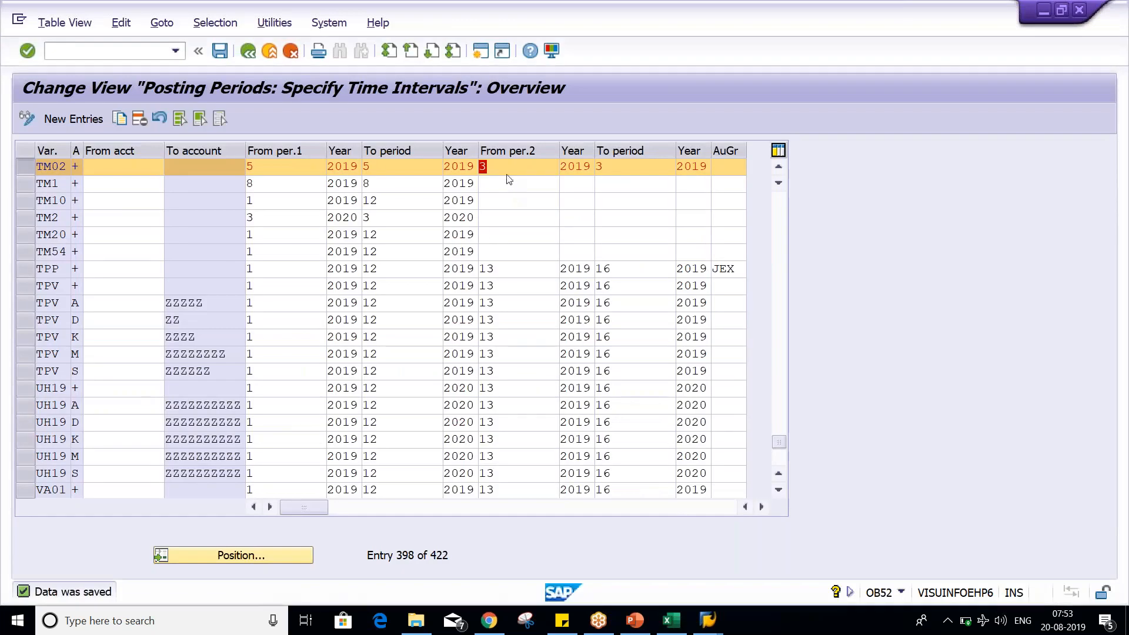
pyautogui.write('4')
pyautogui.press('Tab')
pyautogui.press('Tab')
pyautogui.write('4')
pyautogui.press('Return')
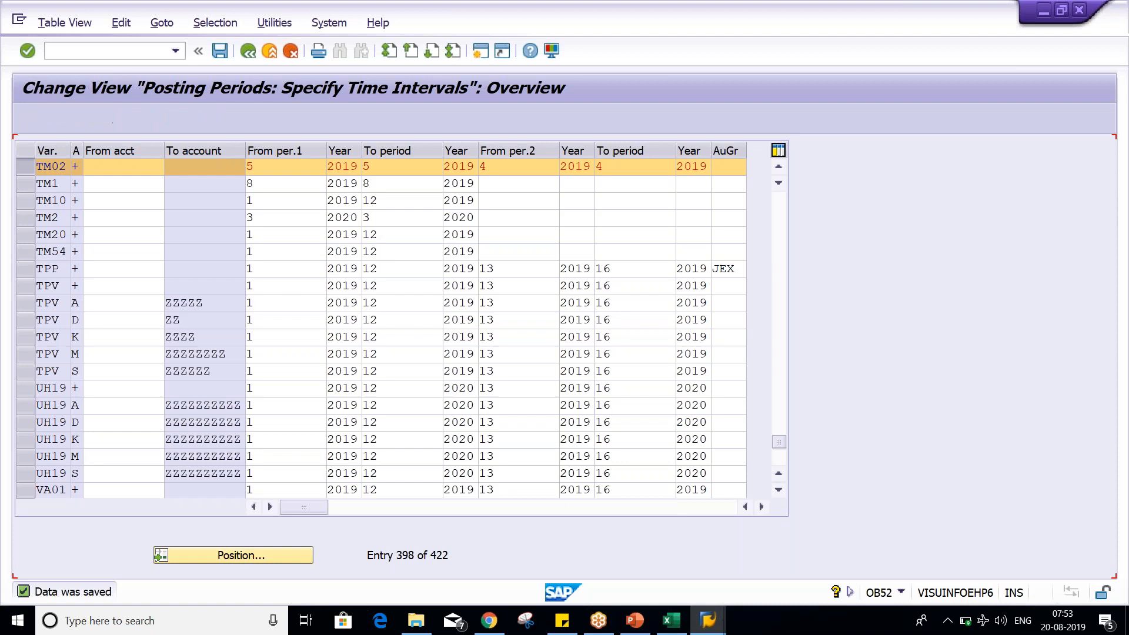
# Step: Glance at the Excel invoice rows, return to SAP and set the from period of TM02's second interval to 3
pyautogui.hotkey('alt', 'Tab')
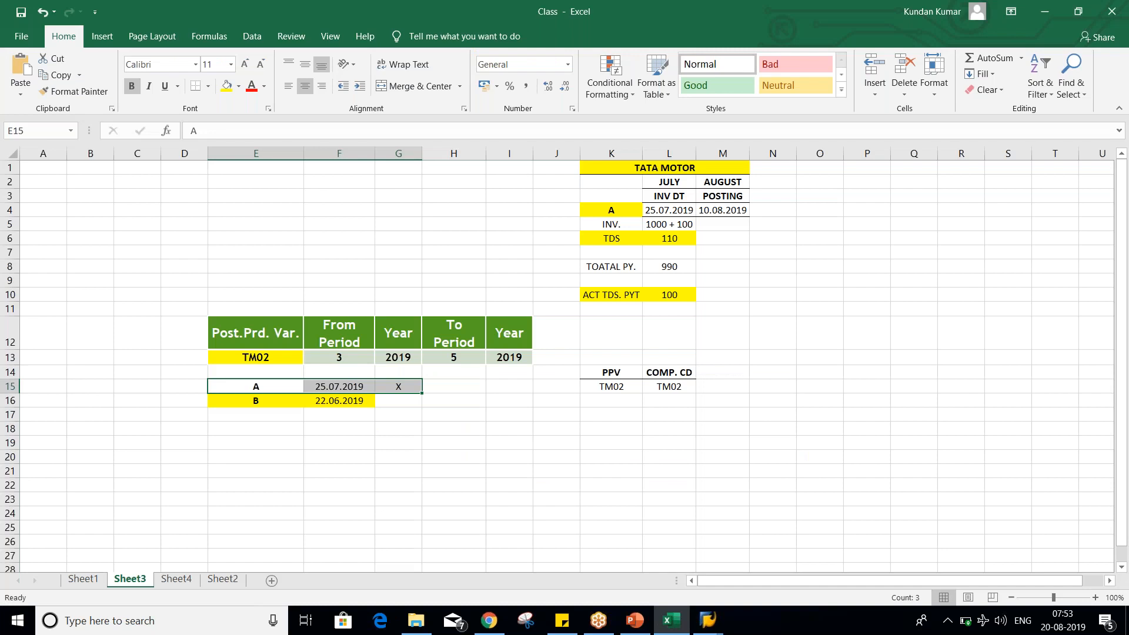
pyautogui.hotkey('alt', 'Tab')
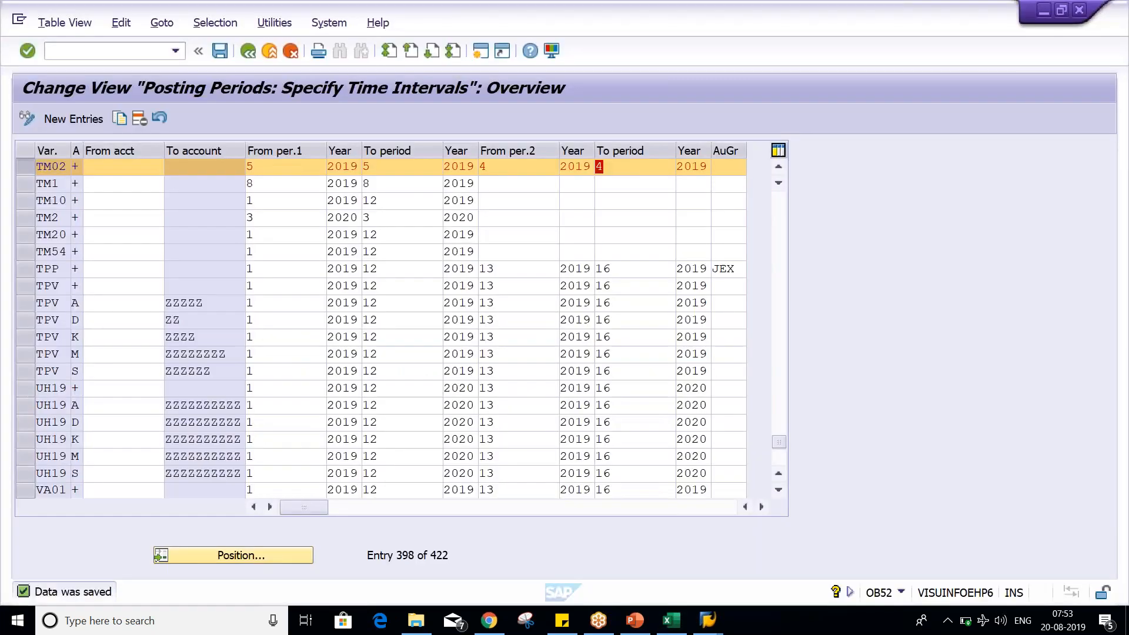
pyautogui.hotkey('shift', 'Tab')
pyautogui.hotkey('shift', 'Tab')
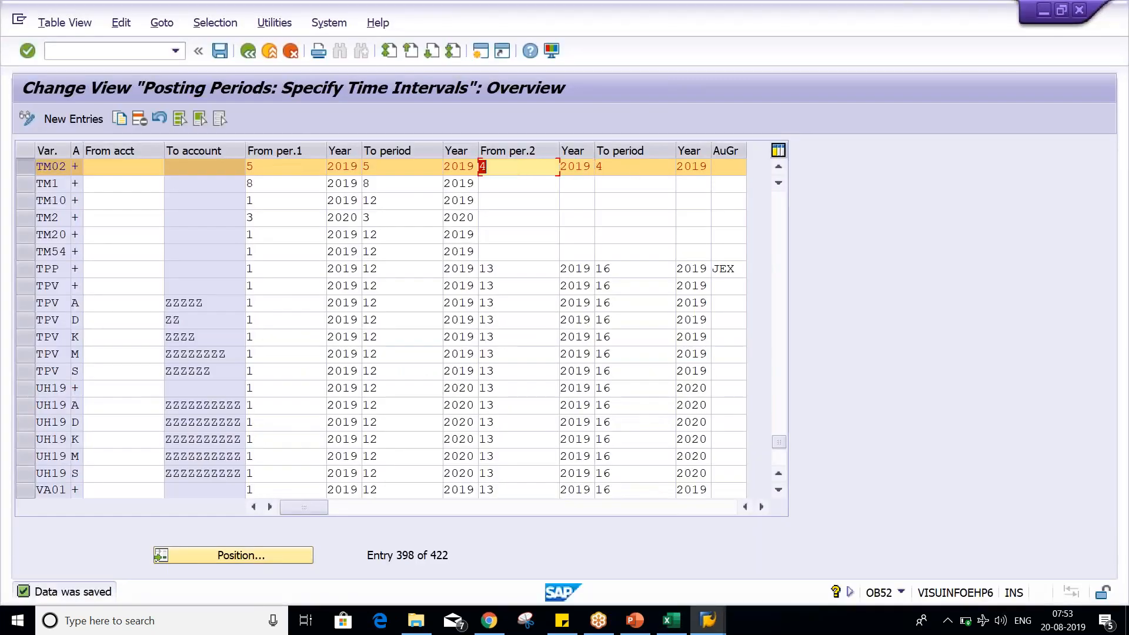
pyautogui.write('3')
pyautogui.click(271, 166)
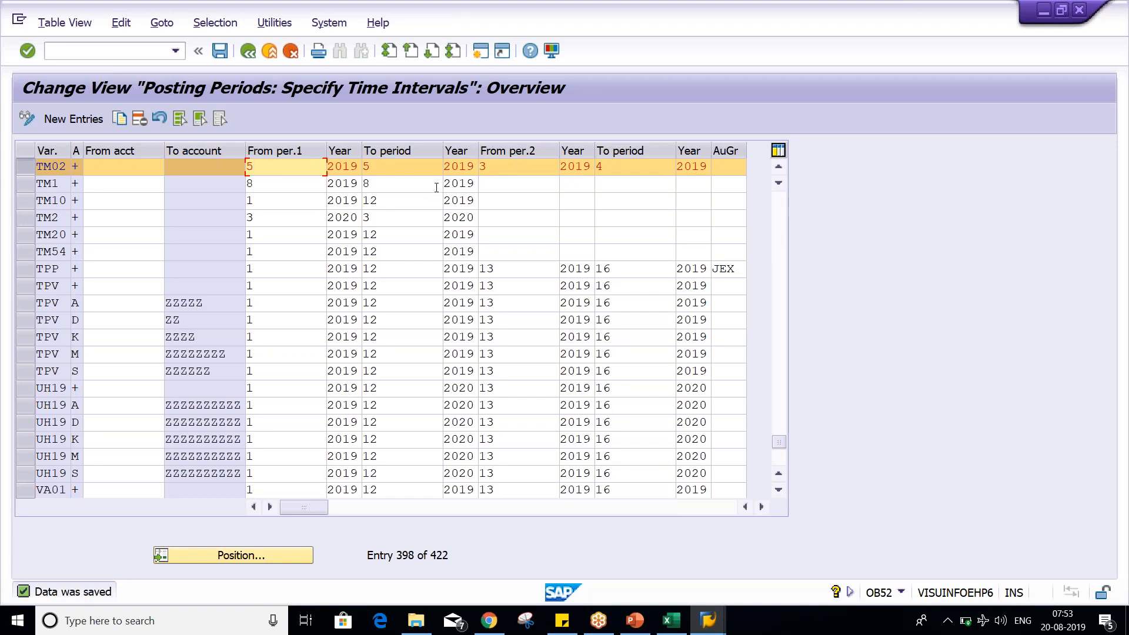
# Step: Clear the periods and years of TM02's second interval and save the posting period settings
pyautogui.click(506, 167)
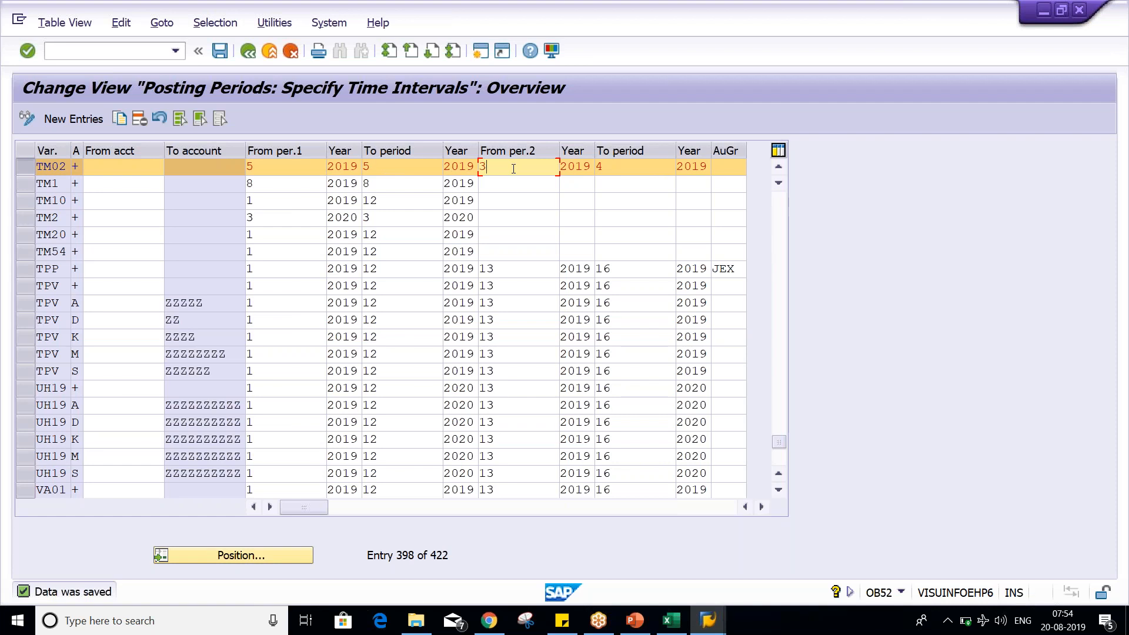
pyautogui.press('BackSpace')
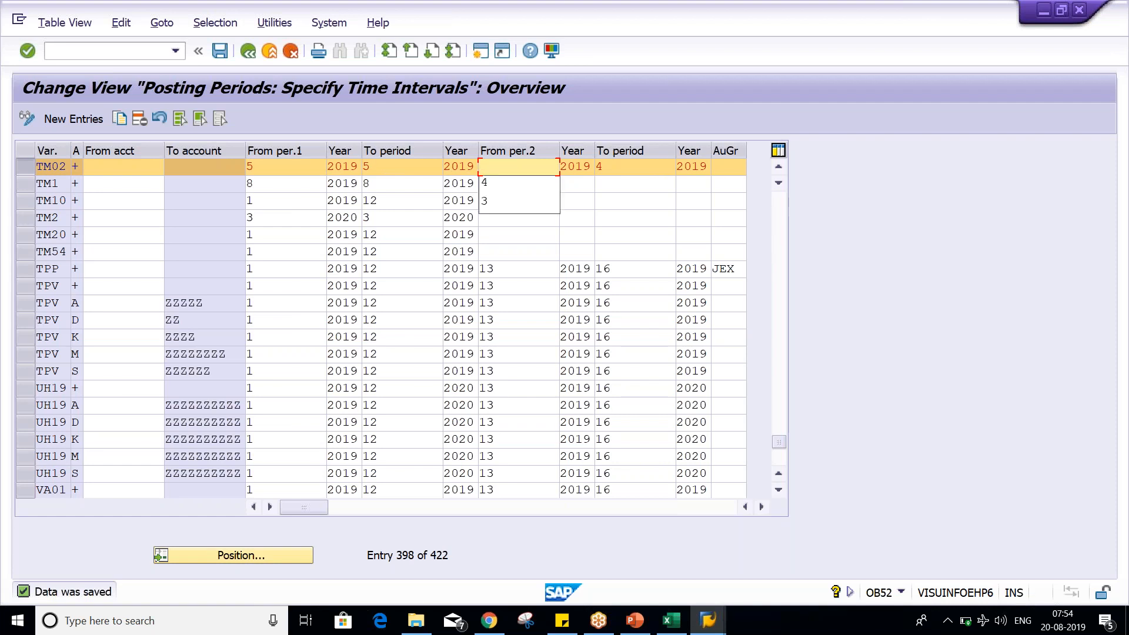
pyautogui.press('Tab')
pyautogui.press('BackSpace')
pyautogui.press('Tab')
pyautogui.press('BackSpace')
pyautogui.press('Tab')
pyautogui.press('BackSpace')
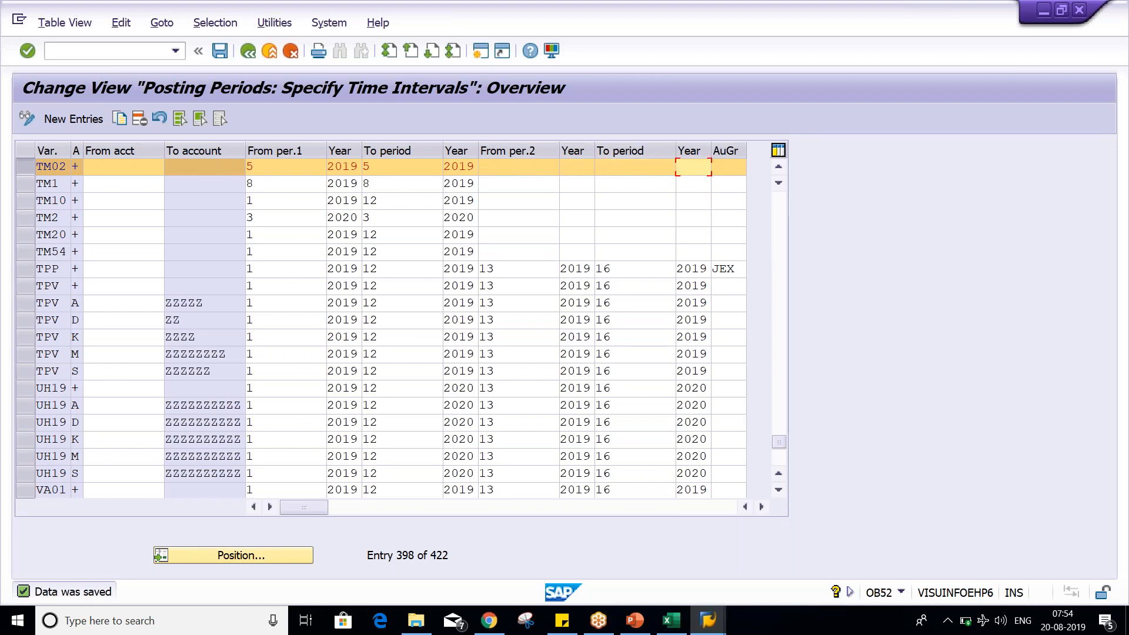
pyautogui.press('Return')
pyautogui.hotkey('ctrl', 's')
# Step: Switch to Excel and remove the X beside invoice A's date and the yellow fill from invoice B's cells, E16:F16
pyautogui.click(673, 621)
pyautogui.click(489, 470)
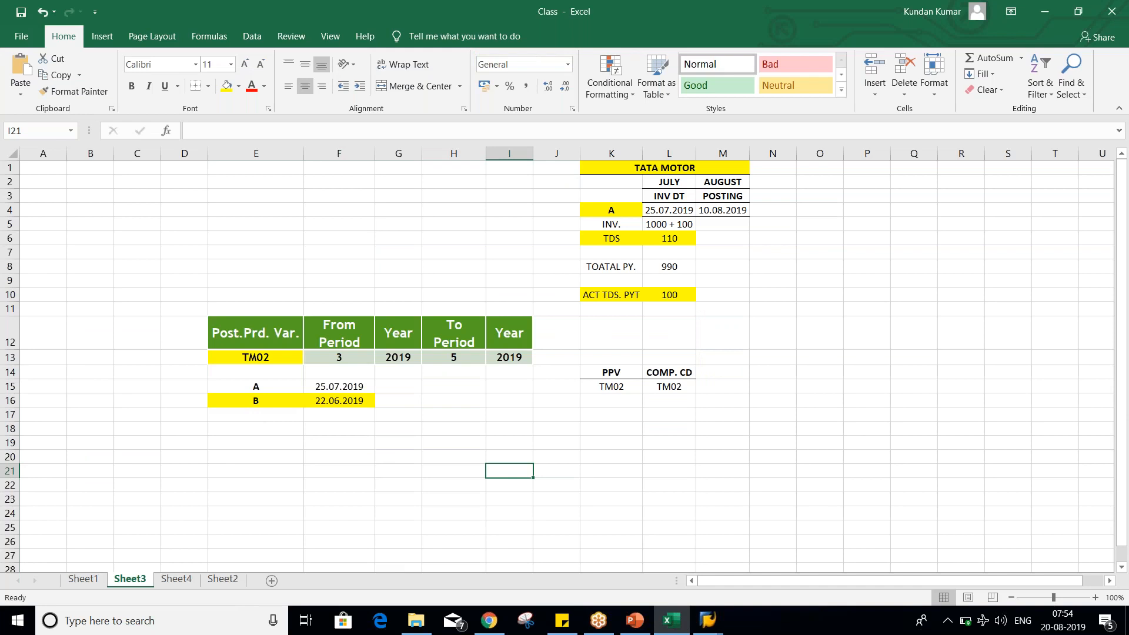
pyautogui.hotkey('ctrl', 'z')
pyautogui.hotkey('ctrl', 'z')
pyautogui.click(242, 446)
# Step: Add a third invoice label, C, in cell E17 and make it bold
pyautogui.click(262, 385)
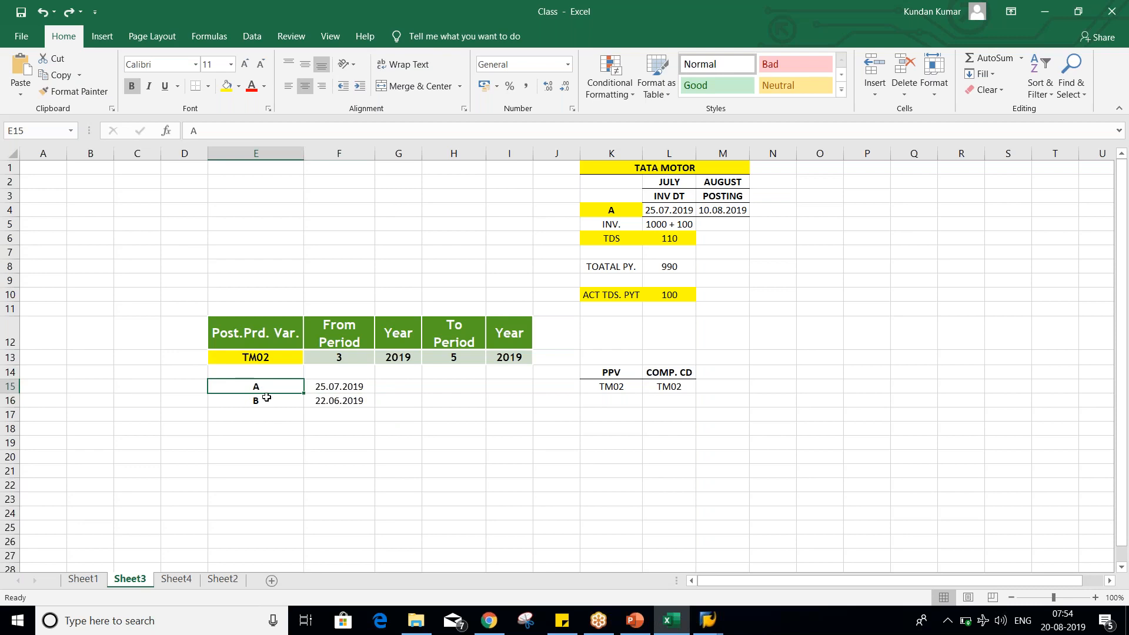
pyautogui.click(263, 400)
pyautogui.click(283, 413)
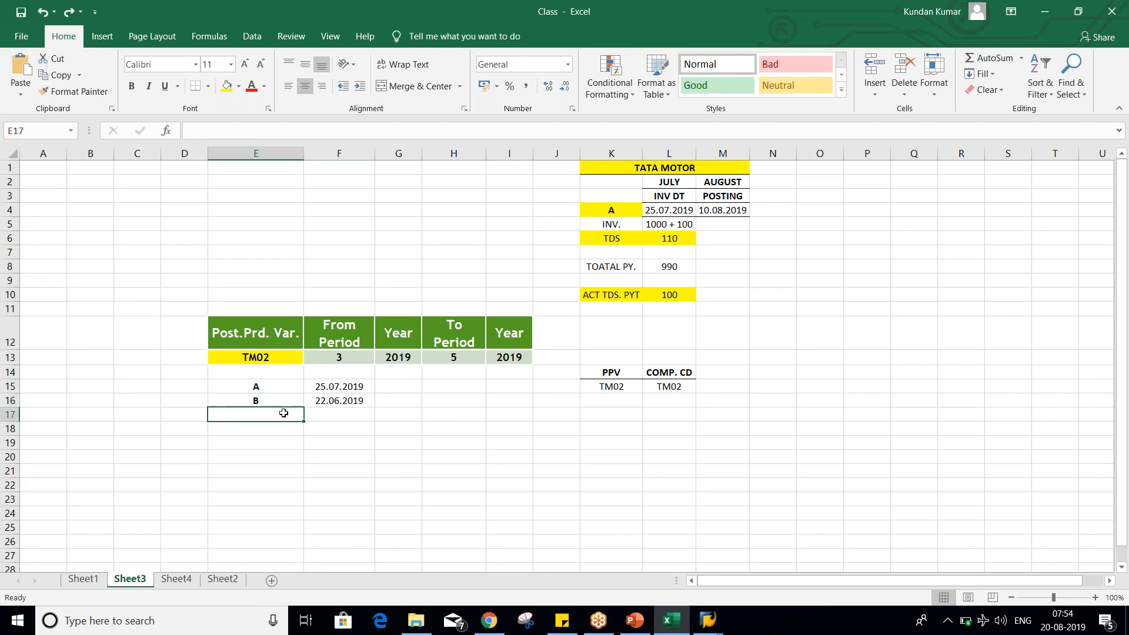
pyautogui.write('C')
pyautogui.press('Return')
pyautogui.click(256, 415)
pyautogui.hotkey('ctrl', 'b')
# Step: Change invoice B's date in F16 to 22.07.2019 and enter 26.07.2019 as invoice C's date in F17
pyautogui.click(328, 415)
pyautogui.click(337, 386)
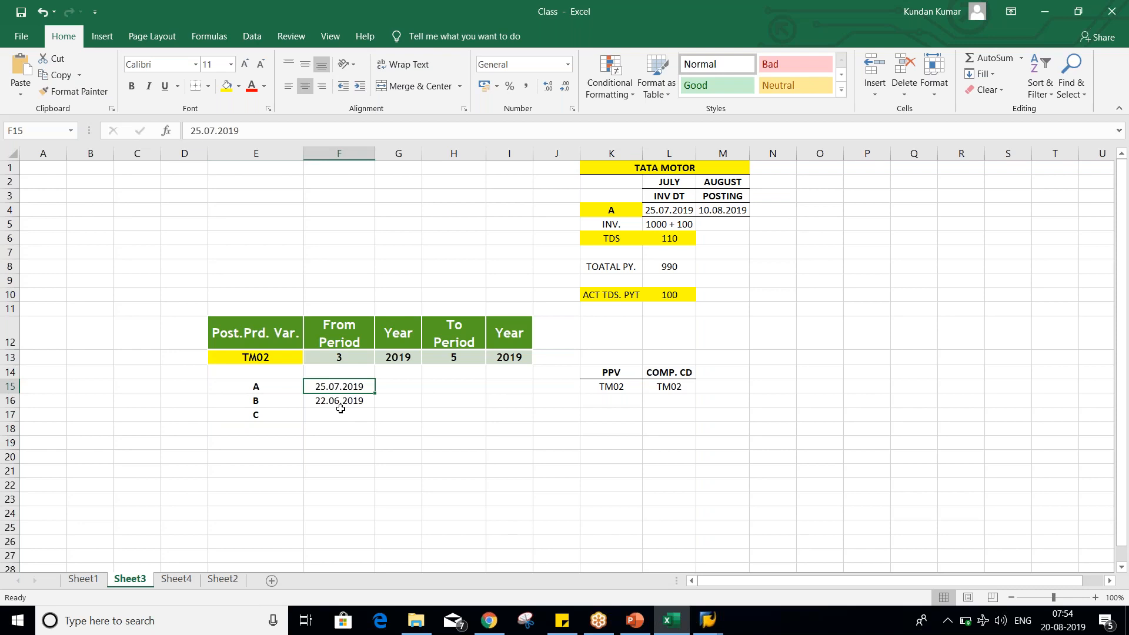
pyautogui.click(257, 392)
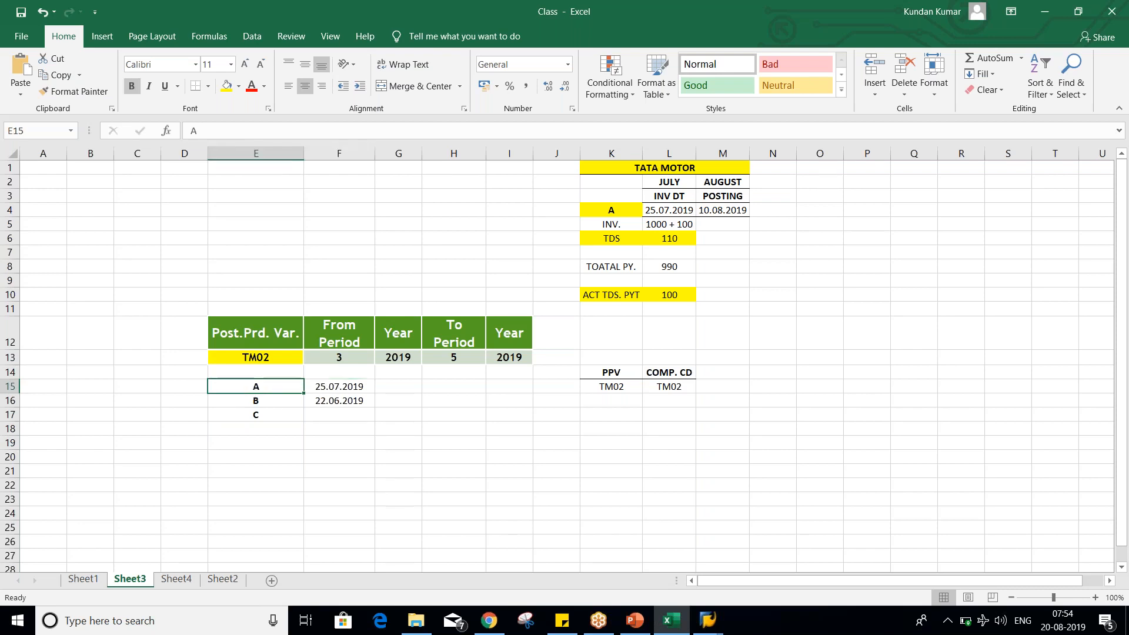
pyautogui.click(336, 395)
pyautogui.click(339, 384)
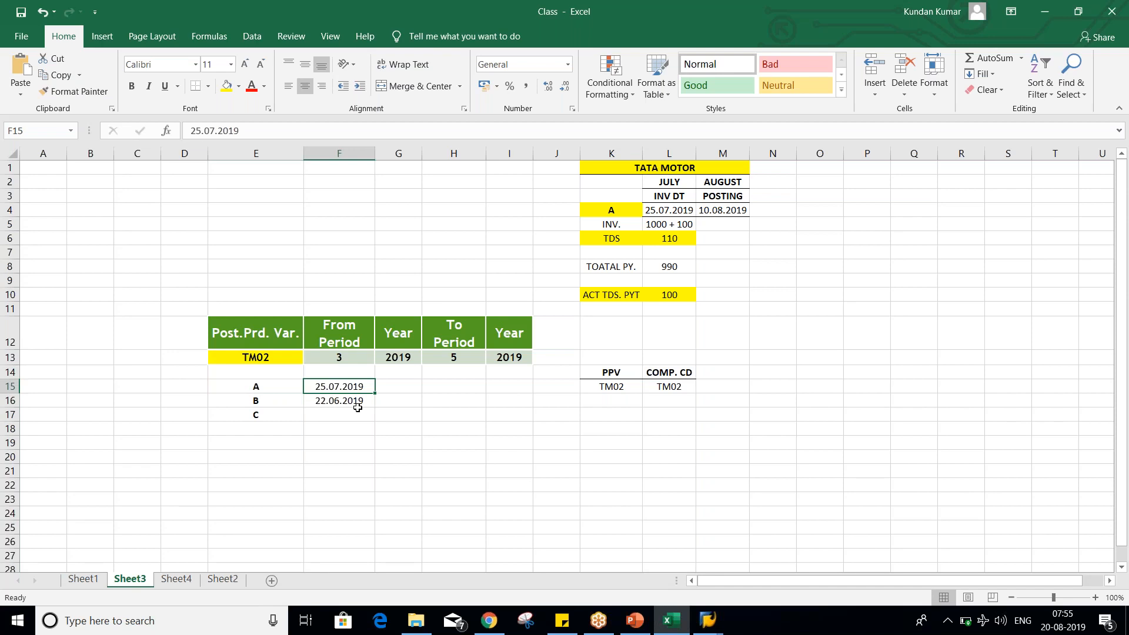
pyautogui.click(358, 406)
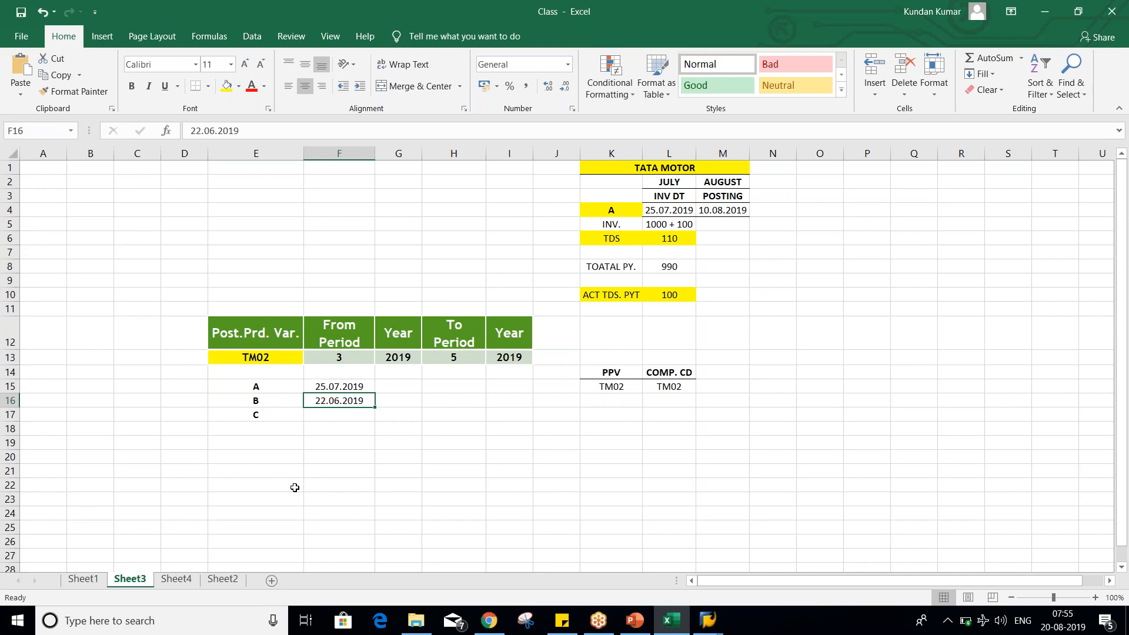
pyautogui.click(215, 131)
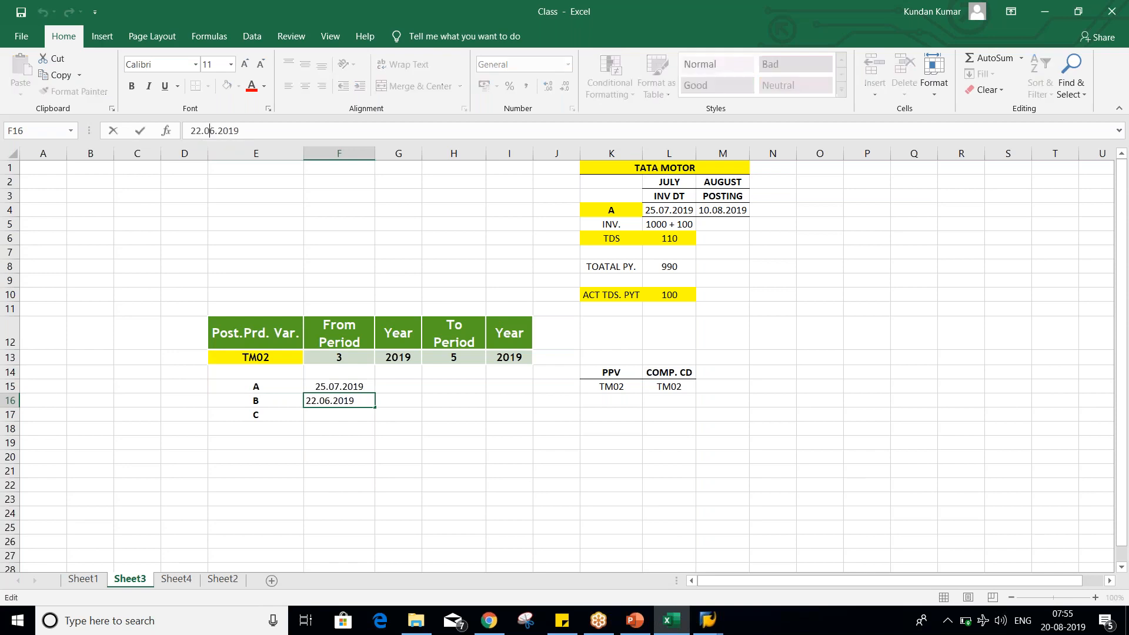
pyautogui.press('BackSpace')
pyautogui.write('7')
pyautogui.press('Return')
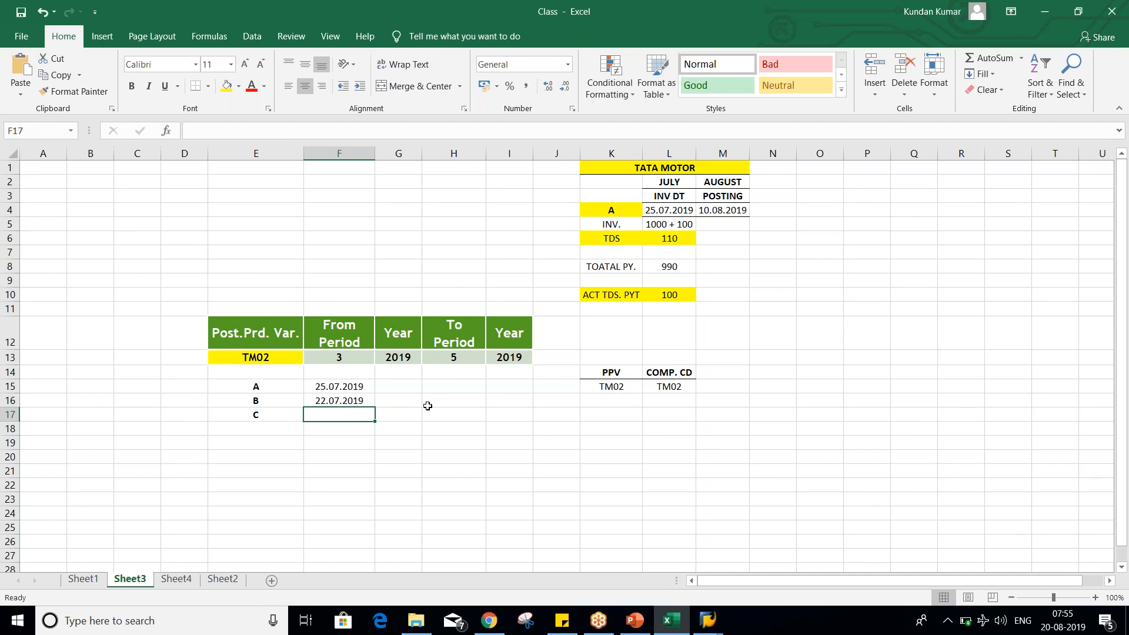
pyautogui.write('26.07.2019')
pyautogui.press('Return')
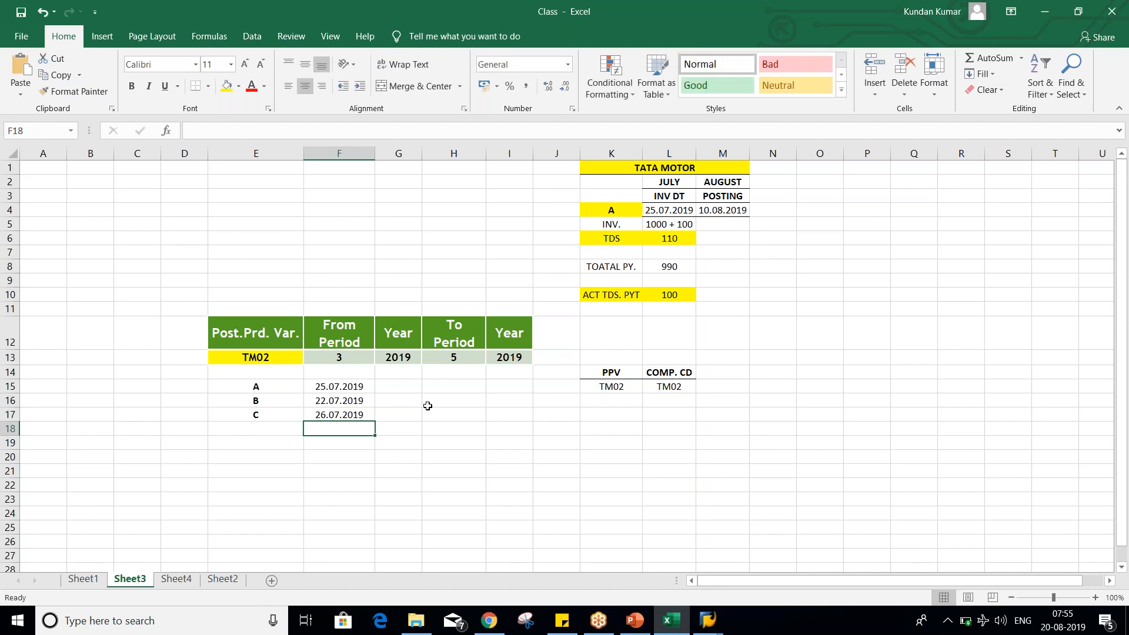
# Step: Review the labels and dates of invoices A, B and C in E15:F17
pyautogui.click(238, 412)
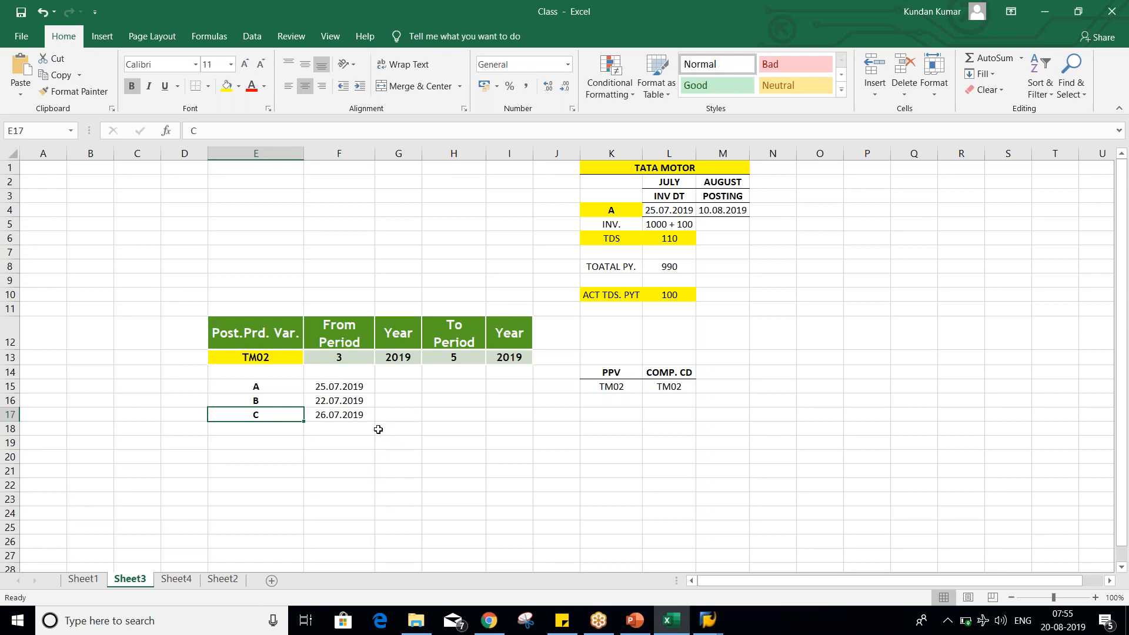
pyautogui.click(354, 385)
pyautogui.moveTo(354, 395)
pyautogui.mouseDown()
pyautogui.moveTo(362, 424)
pyautogui.moveTo(357, 416)
pyautogui.mouseUp()
pyautogui.click(330, 457)
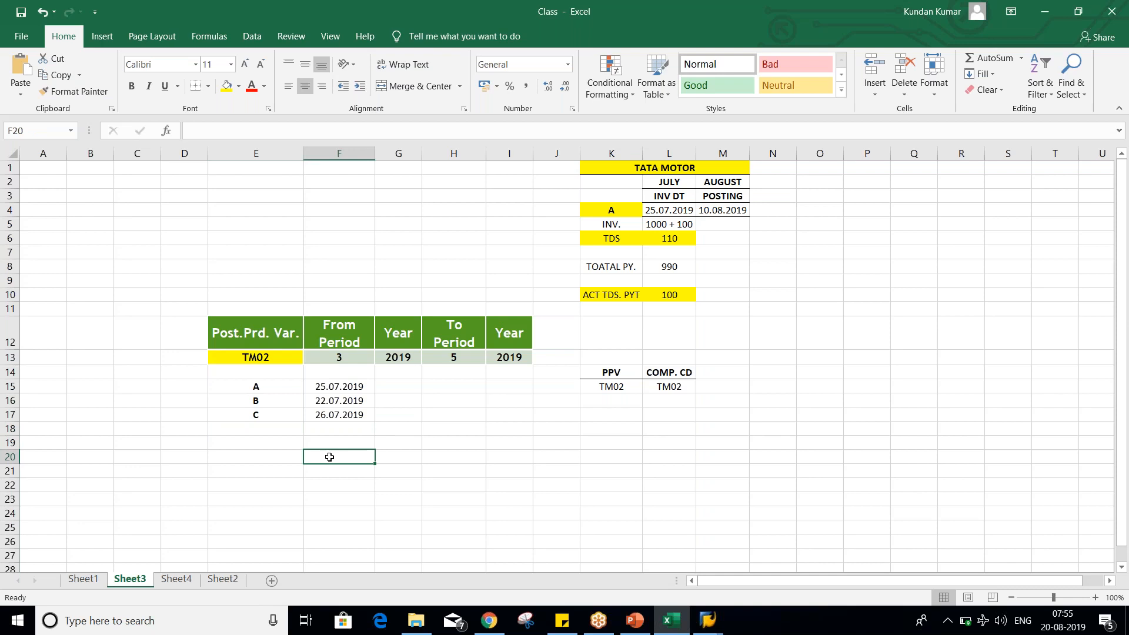
pyautogui.moveTo(278, 384); pyautogui.dragTo(265, 415)
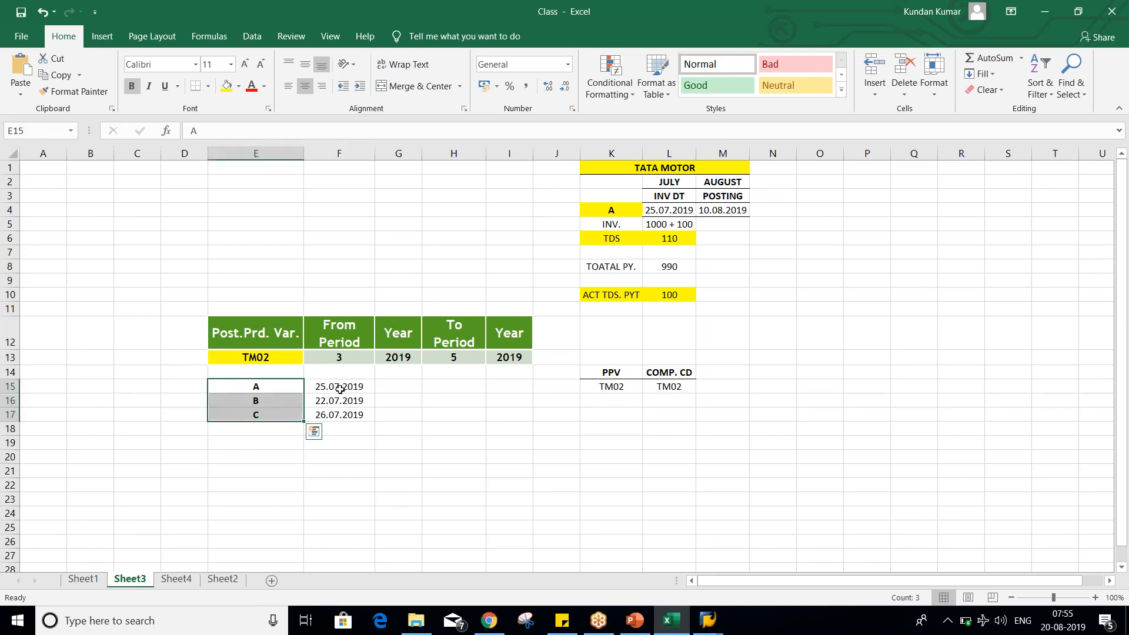
pyautogui.moveTo(340, 388); pyautogui.dragTo(343, 415)
pyautogui.moveTo(272, 387); pyautogui.dragTo(270, 415)
pyautogui.click(269, 389)
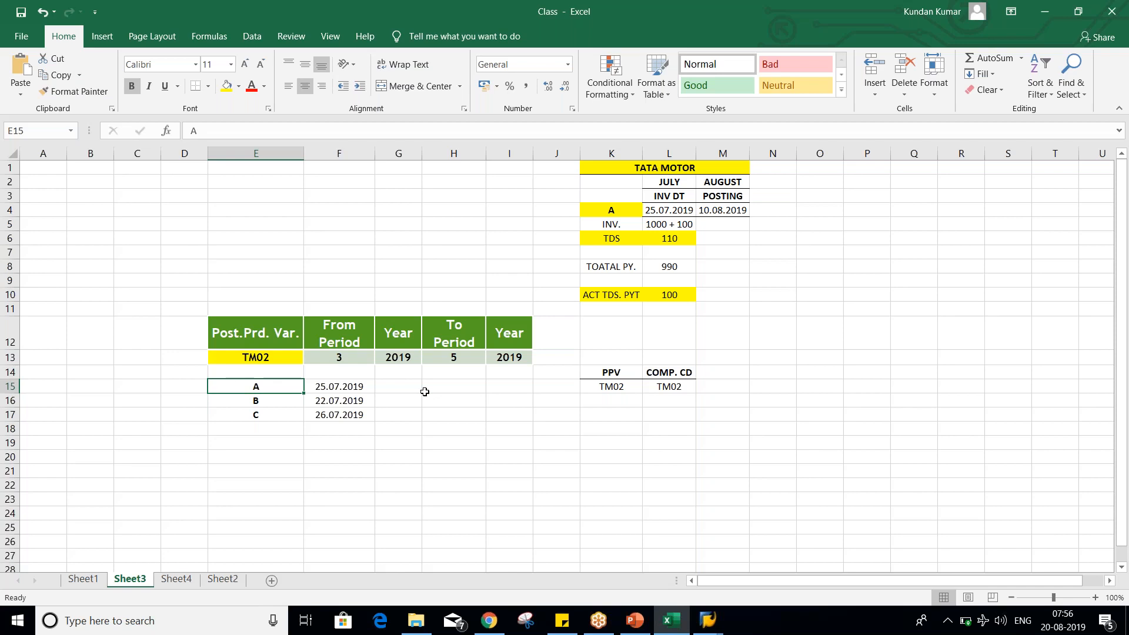
pyautogui.press('Down')
pyautogui.press('Down')
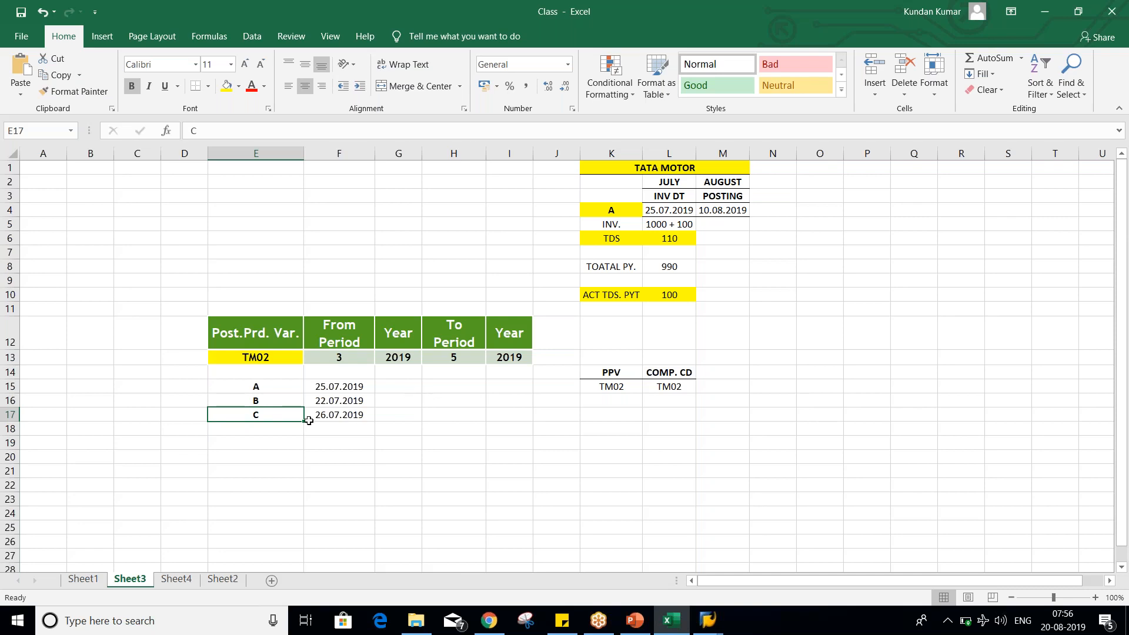
pyautogui.moveTo(337, 403); pyautogui.dragTo(346, 417)
pyautogui.moveTo(233, 388); pyautogui.dragTo(340, 387)
pyautogui.click(275, 405)
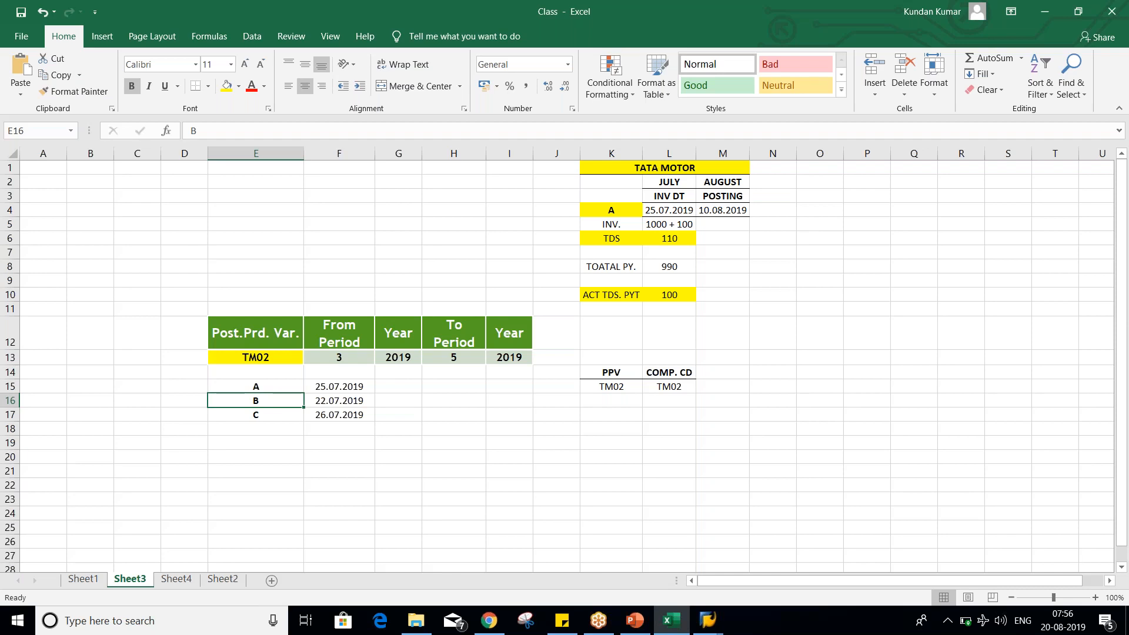
# Step: Set TM02's From Period in cell F13 to 5, checking the variant's intervals in SAP
pyautogui.click(267, 390)
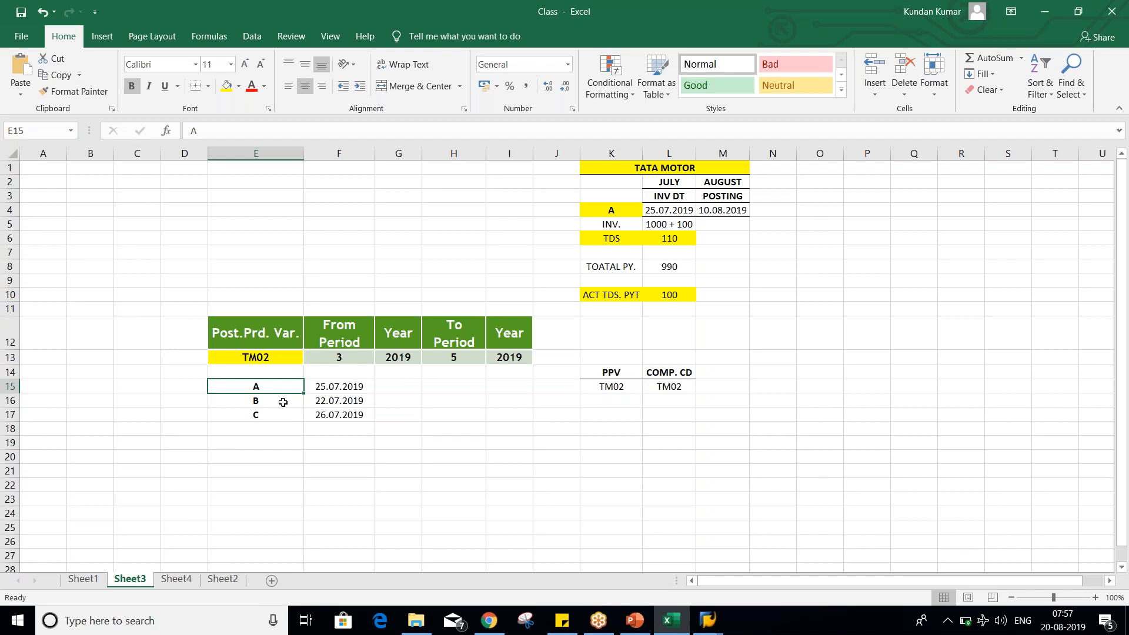
pyautogui.hotkey('alt', 'Tab')
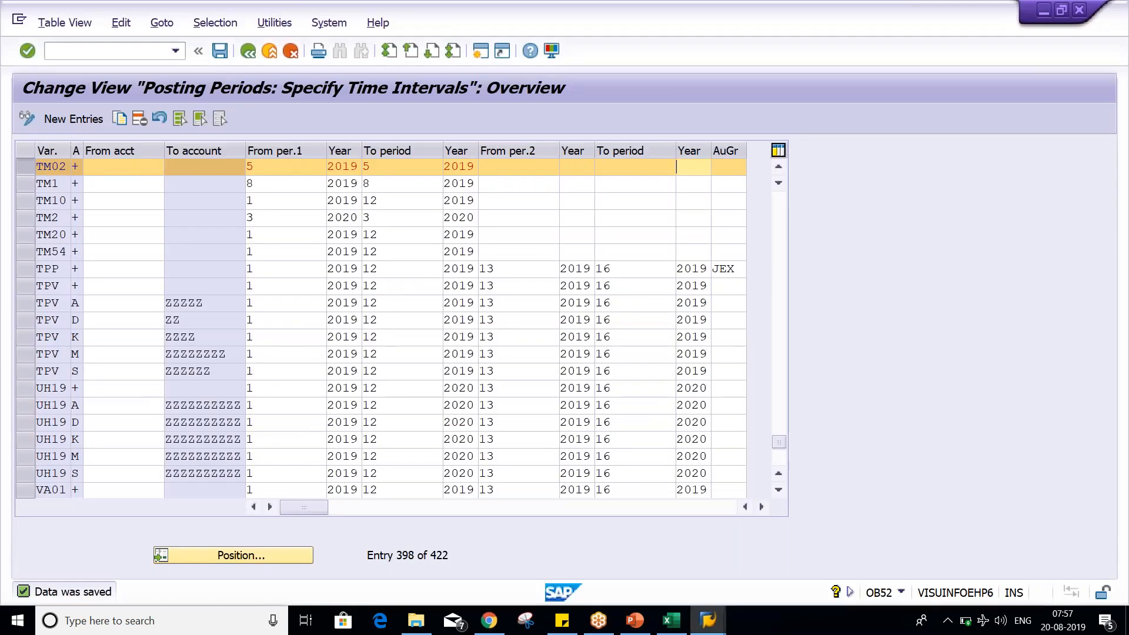
pyautogui.hotkey('alt', 'Tab')
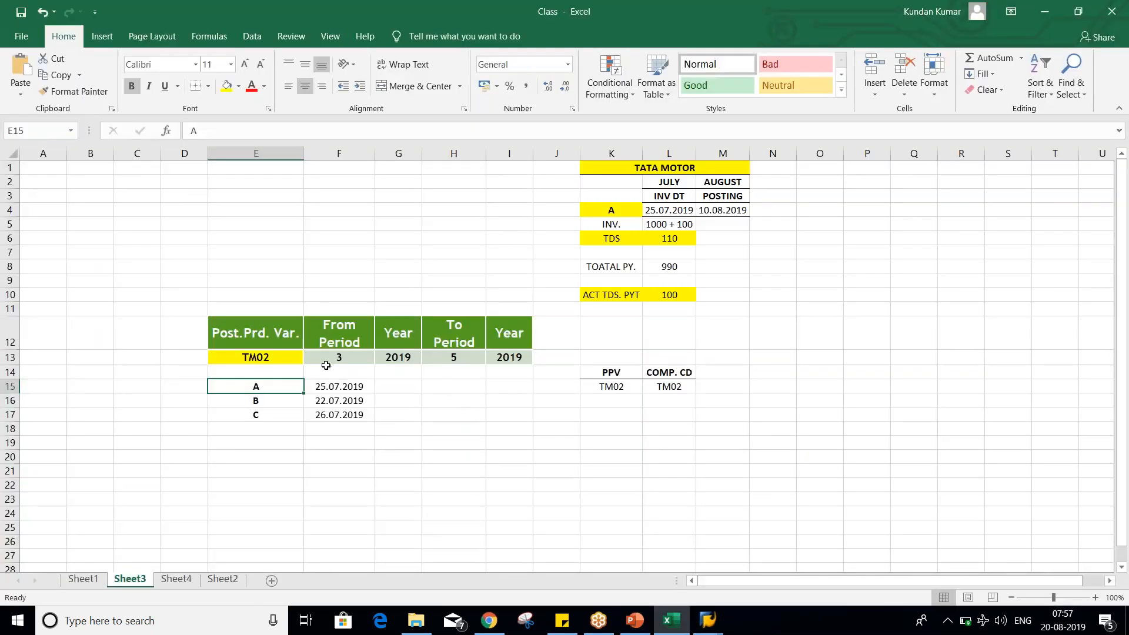
pyautogui.click(326, 359)
pyautogui.write('5')
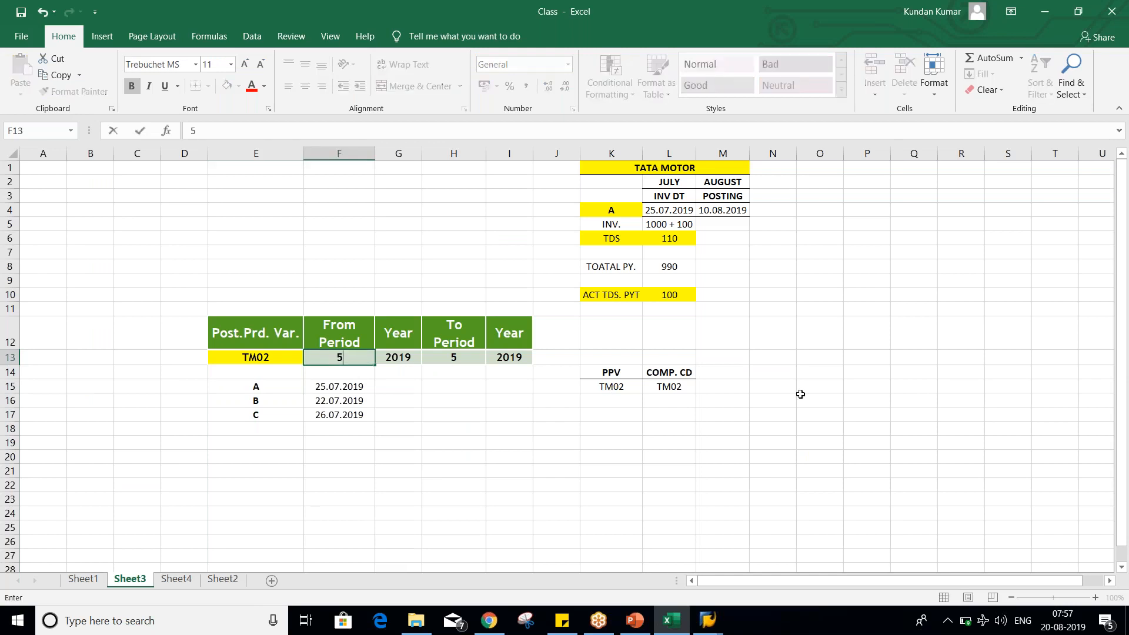
pyautogui.press('Return')
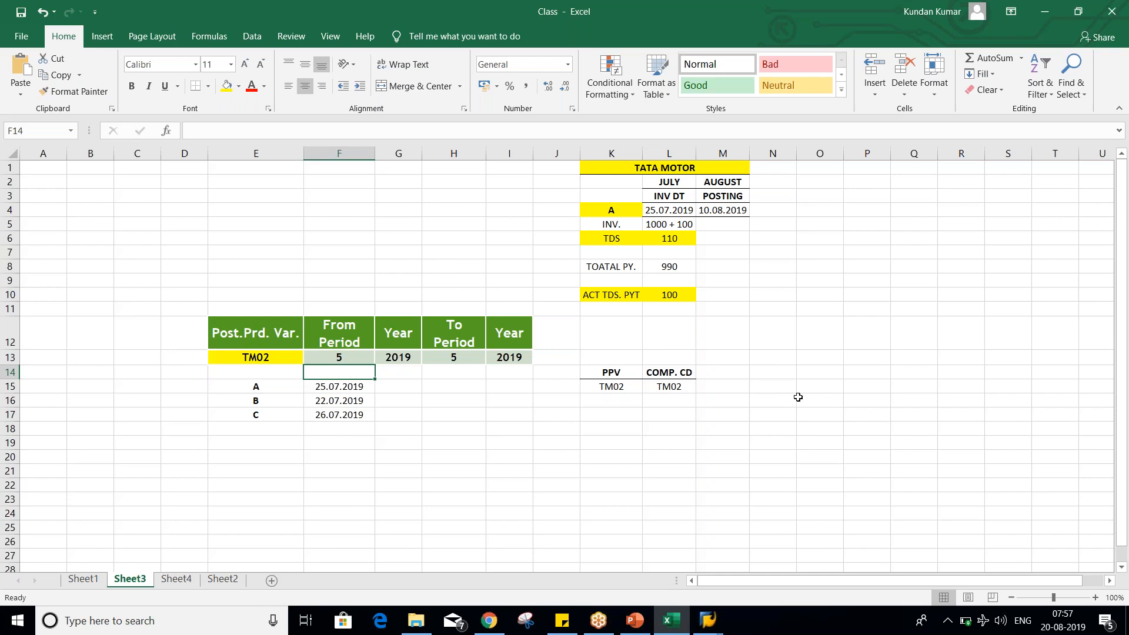
pyautogui.click(254, 384)
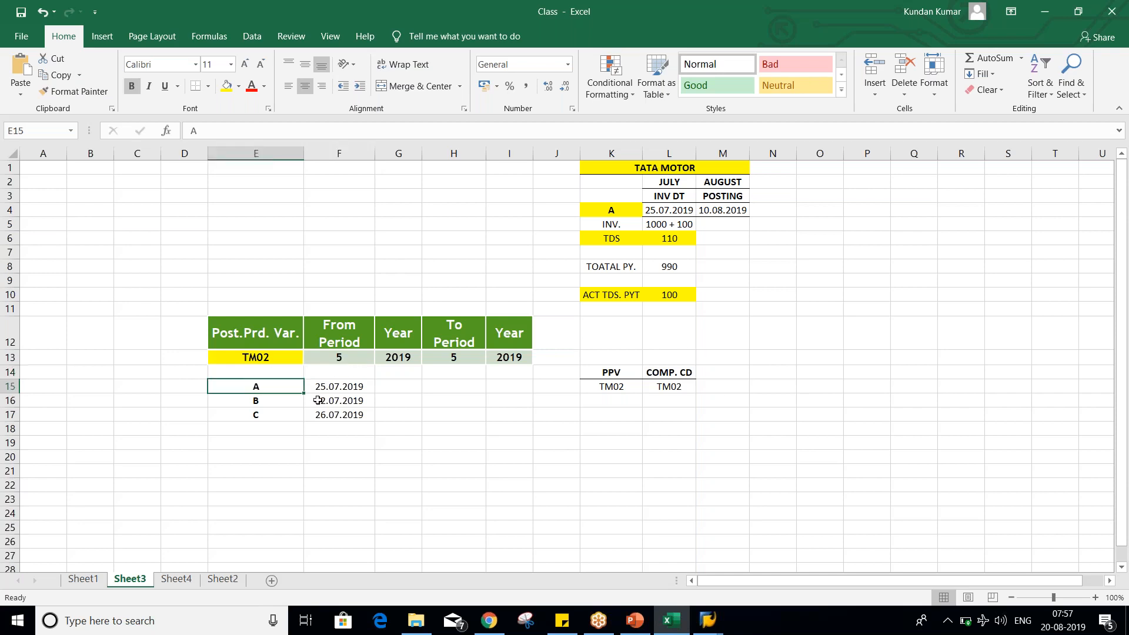
# Step: Switch to SAP and set TM02's second interval from period 4, year 2019 to period 4, year 2019
pyautogui.hotkey('alt', 'Tab')
pyautogui.click(525, 169)
pyautogui.write('4')
pyautogui.click(577, 167)
pyautogui.write('2019')
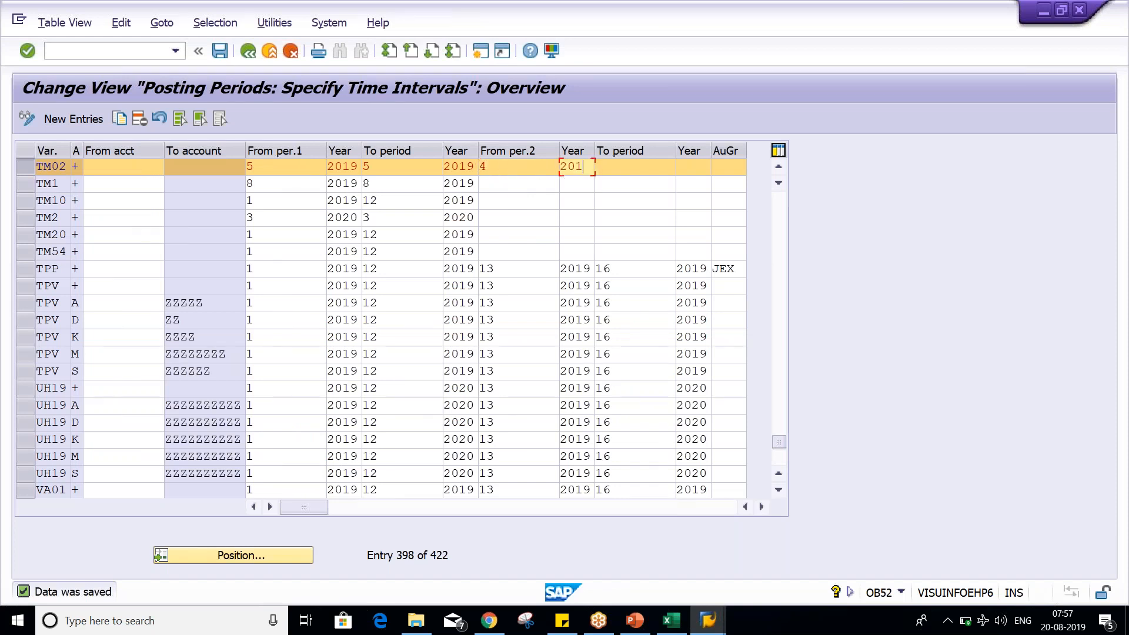
pyautogui.press('Tab')
pyautogui.write('4')
pyautogui.press('Tab')
pyautogui.write('2019')
pyautogui.press('Tab')
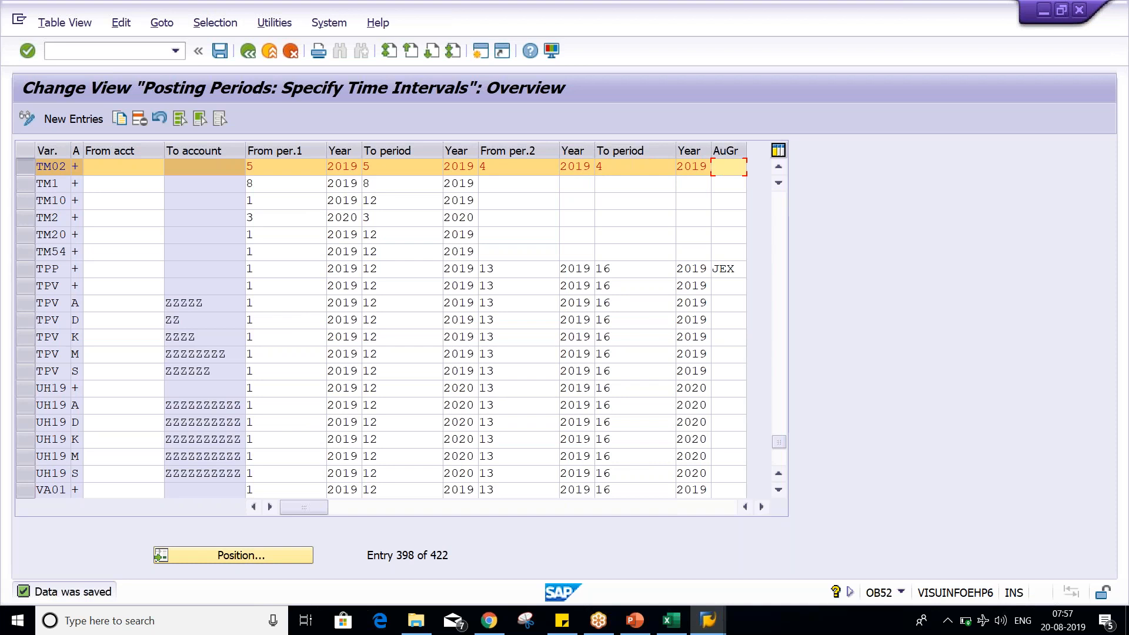
# Step: Compare the from and to periods of TM02's first and second intervals
pyautogui.click(496, 169)
pyautogui.click(270, 167)
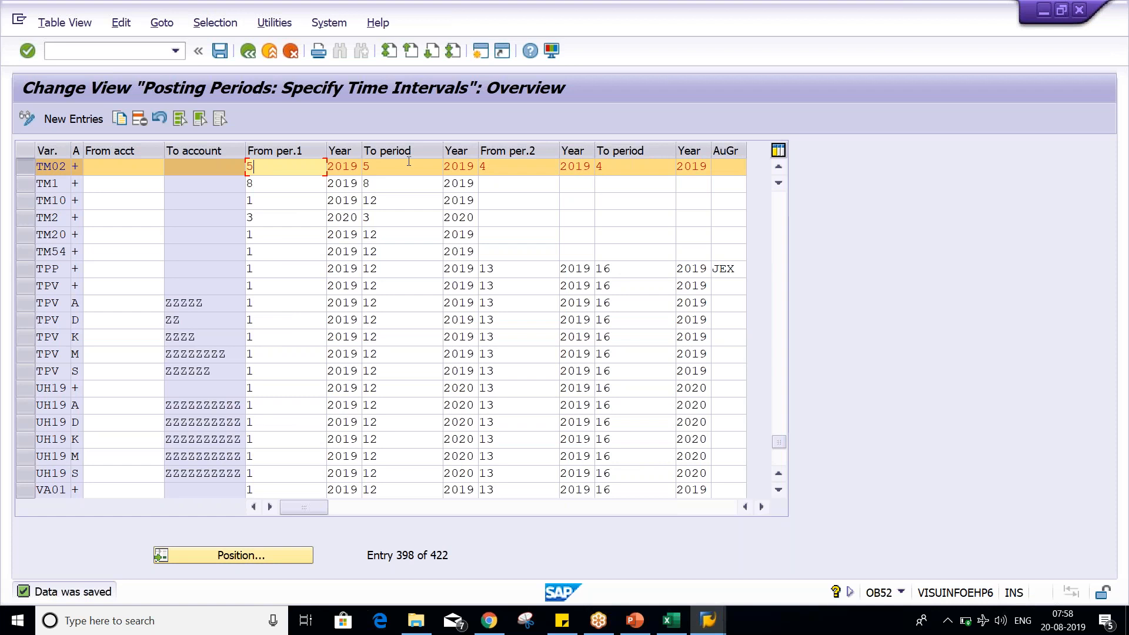
pyautogui.click(533, 173)
pyautogui.click(617, 167)
pyautogui.click(514, 167)
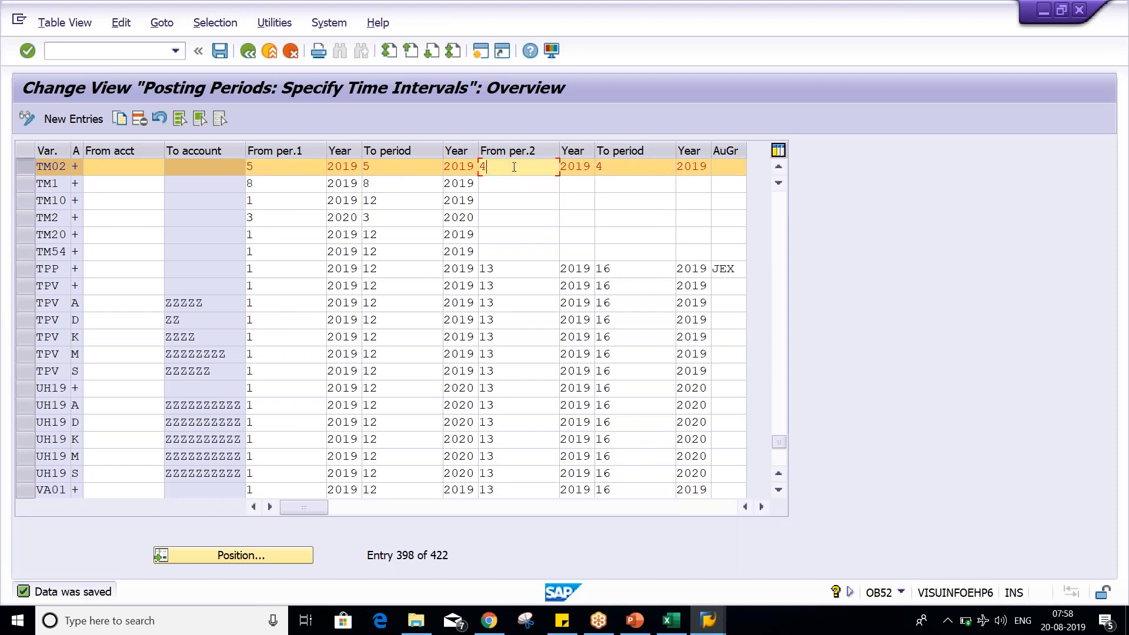
pyautogui.click(264, 170)
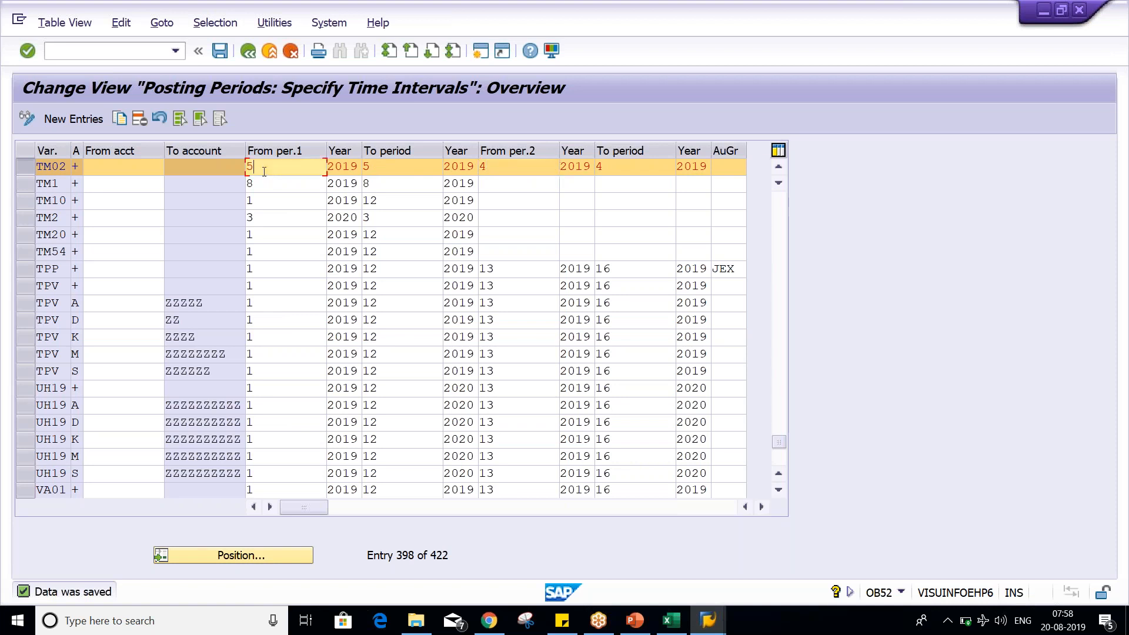
pyautogui.click(516, 172)
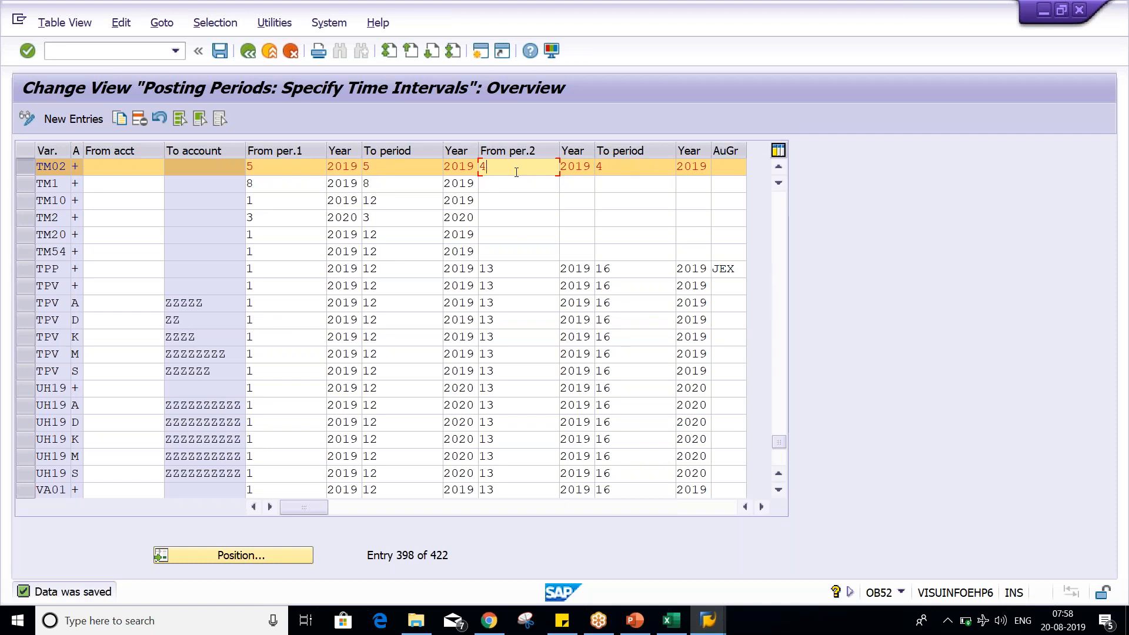
pyautogui.click(289, 168)
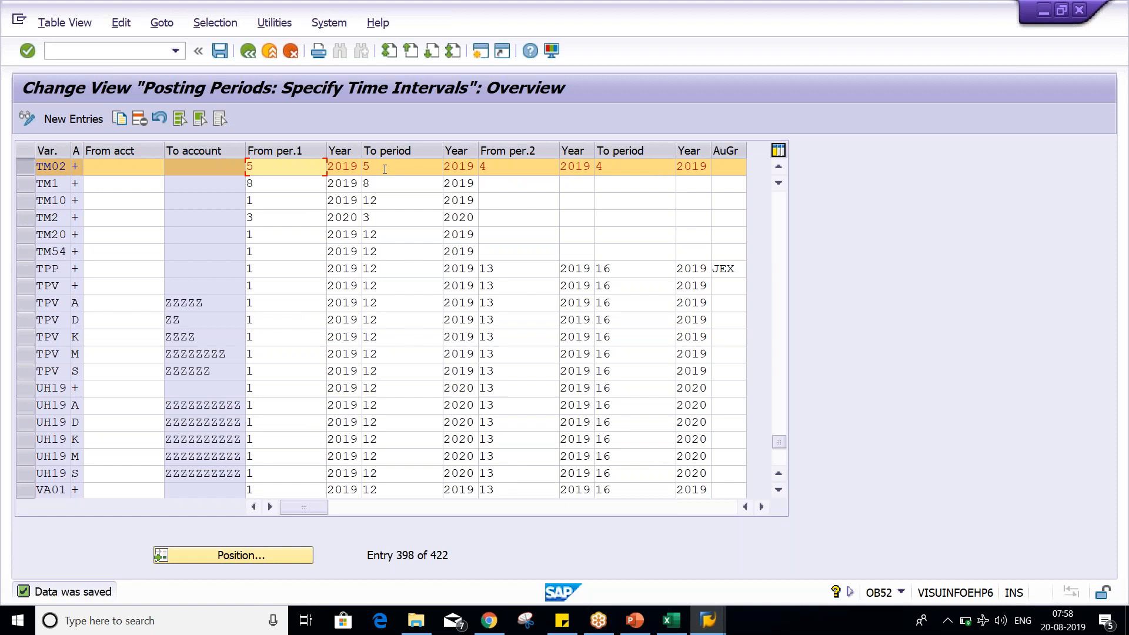
pyautogui.click(416, 165)
pyautogui.click(498, 162)
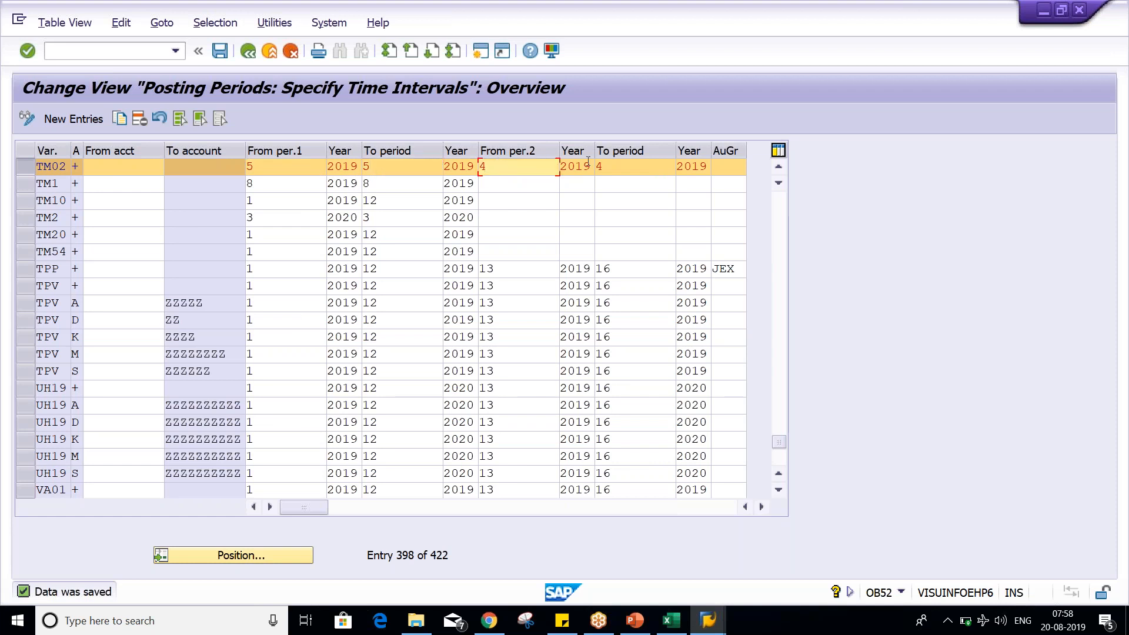
pyautogui.click(611, 164)
# Step: Enter XYZ as the authorization group for the TM02 row
pyautogui.press('Return')
pyautogui.press('Tab')
pyautogui.press('Tab')
pyautogui.press('Tab')
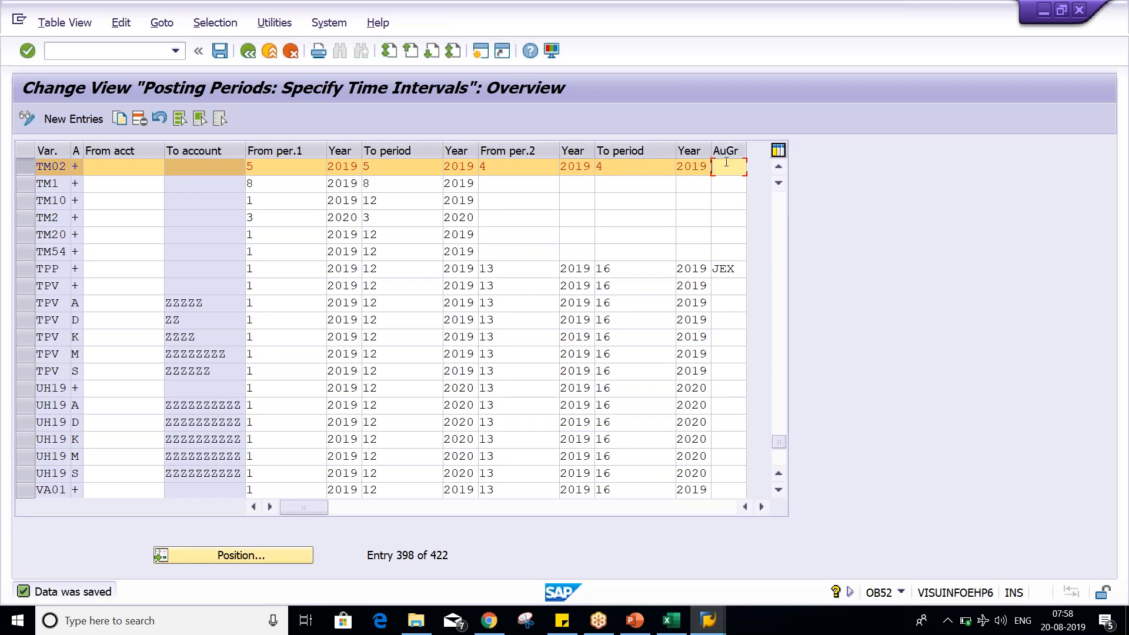
pyautogui.write('X')
pyautogui.press('Down')
pyautogui.press('Return')
# Step: Switch to Excel and enter XYZ in cell E19 with A beside it in F19
pyautogui.hotkey('alt', 'Tab')
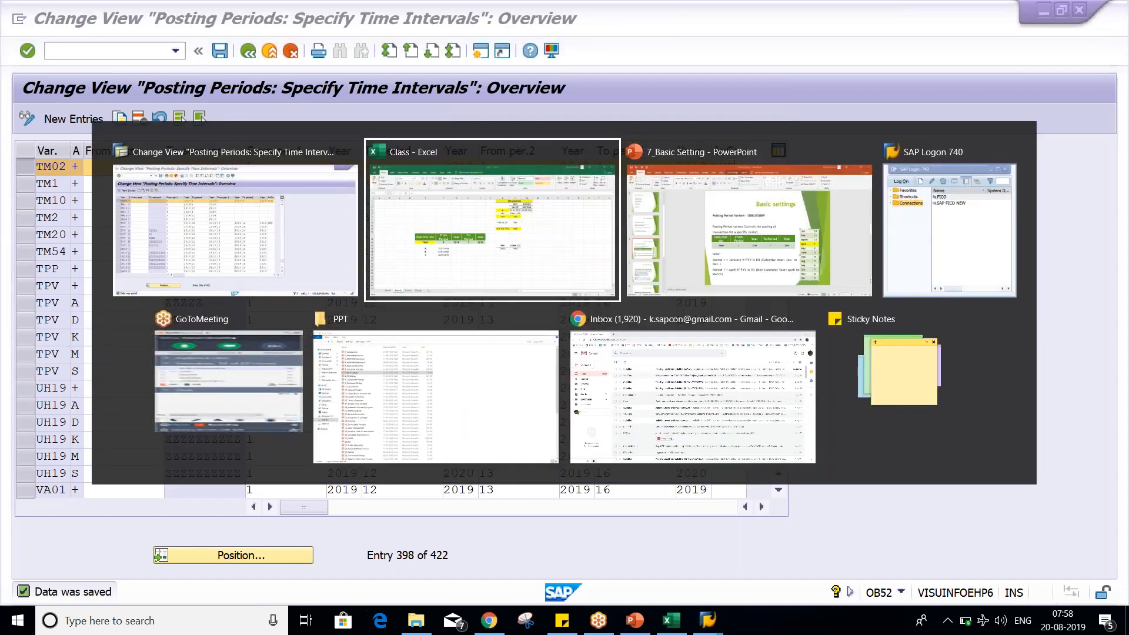
pyautogui.click(263, 445)
pyautogui.write('XYZ')
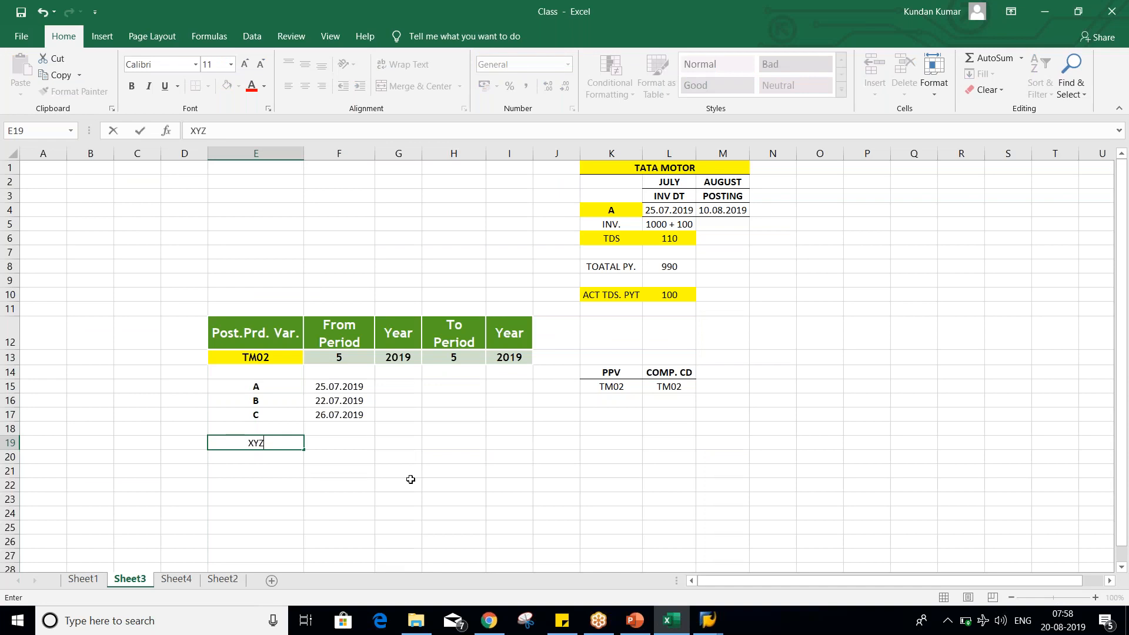
pyautogui.press('Tab')
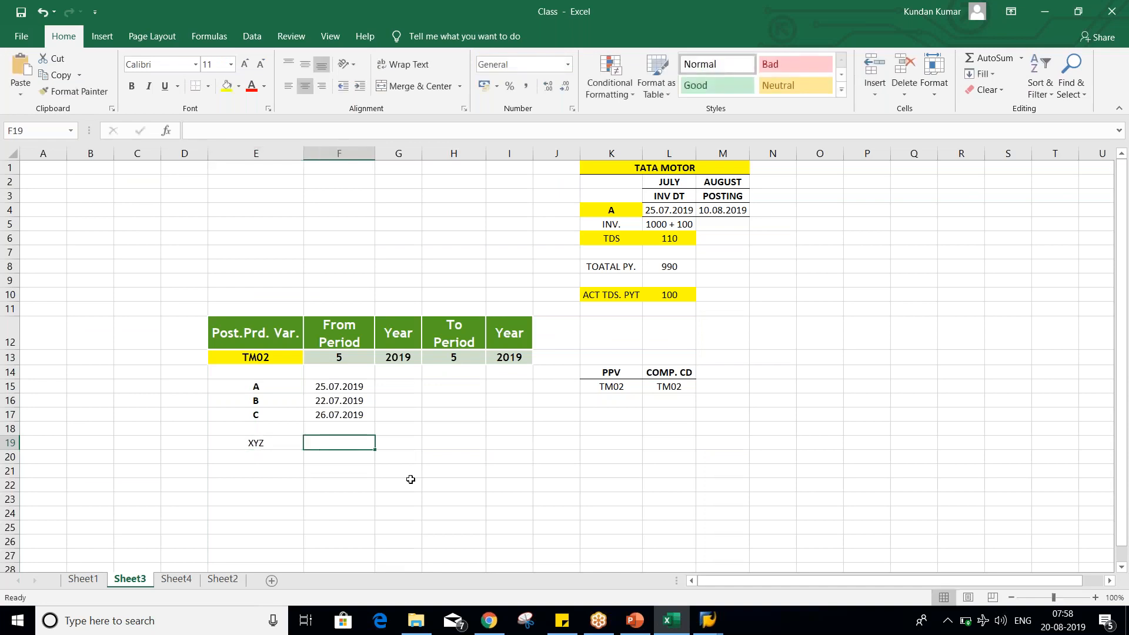
pyautogui.write('A')
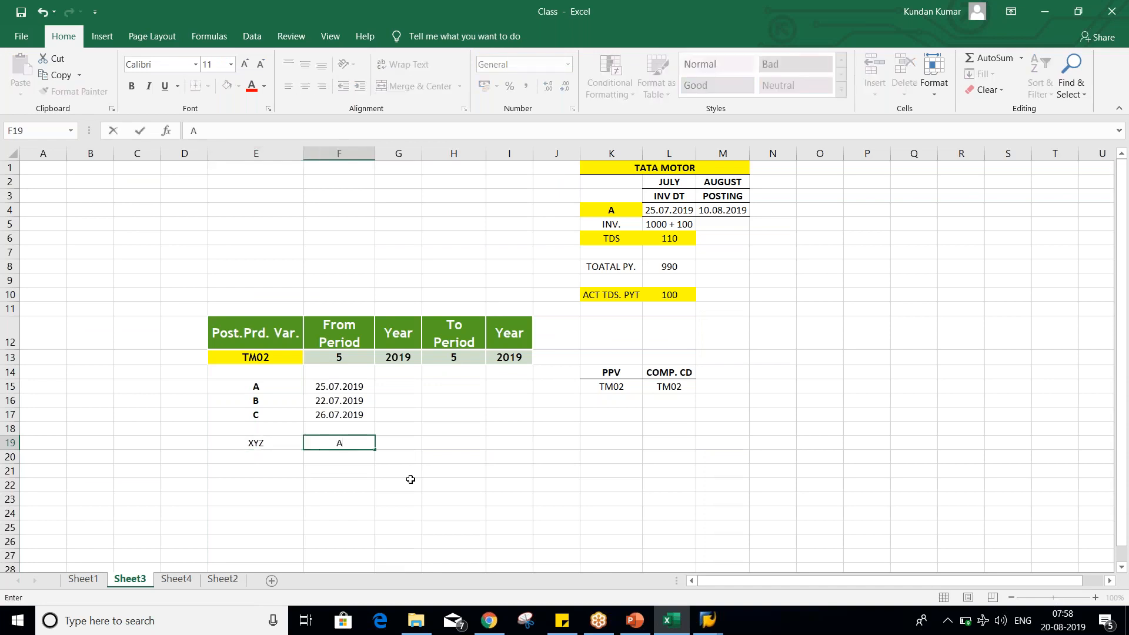
pyautogui.press('Return')
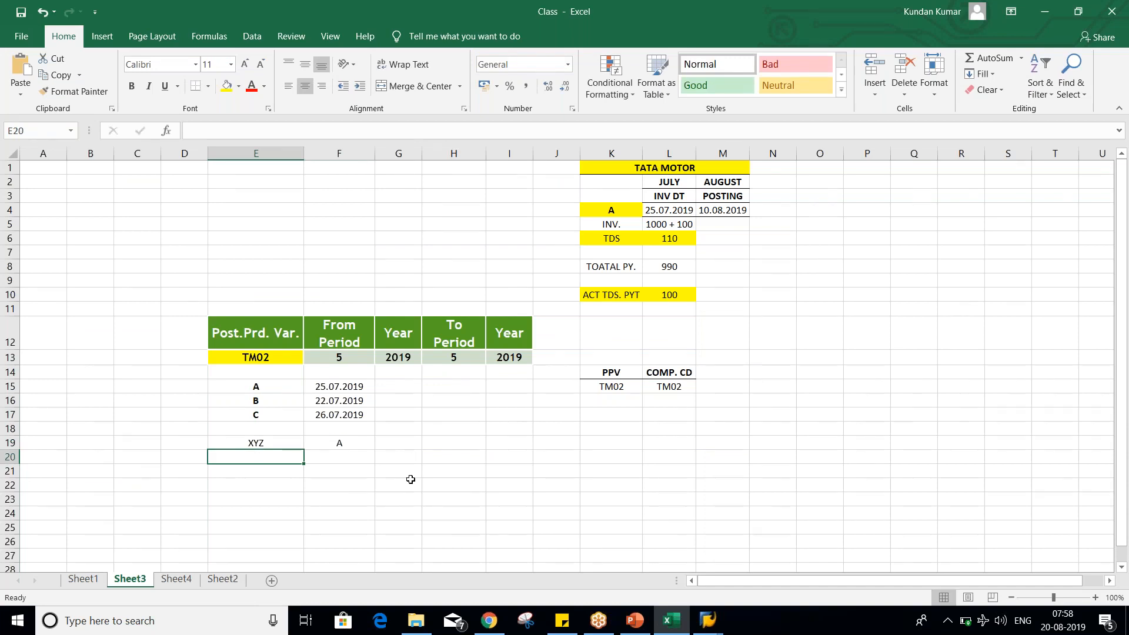
# Step: Review the XYZ and A pair in E19:F19 alongside invoice A's row
pyautogui.click(339, 443)
pyautogui.click(257, 443)
pyautogui.click(316, 442)
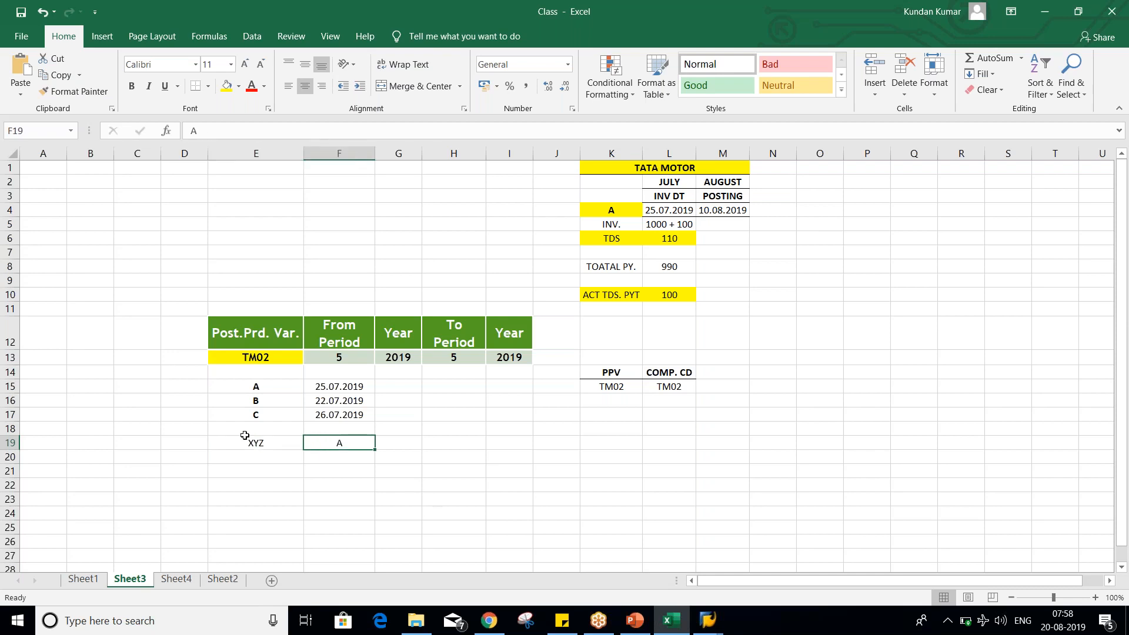
pyautogui.moveTo(254, 447); pyautogui.dragTo(353, 446)
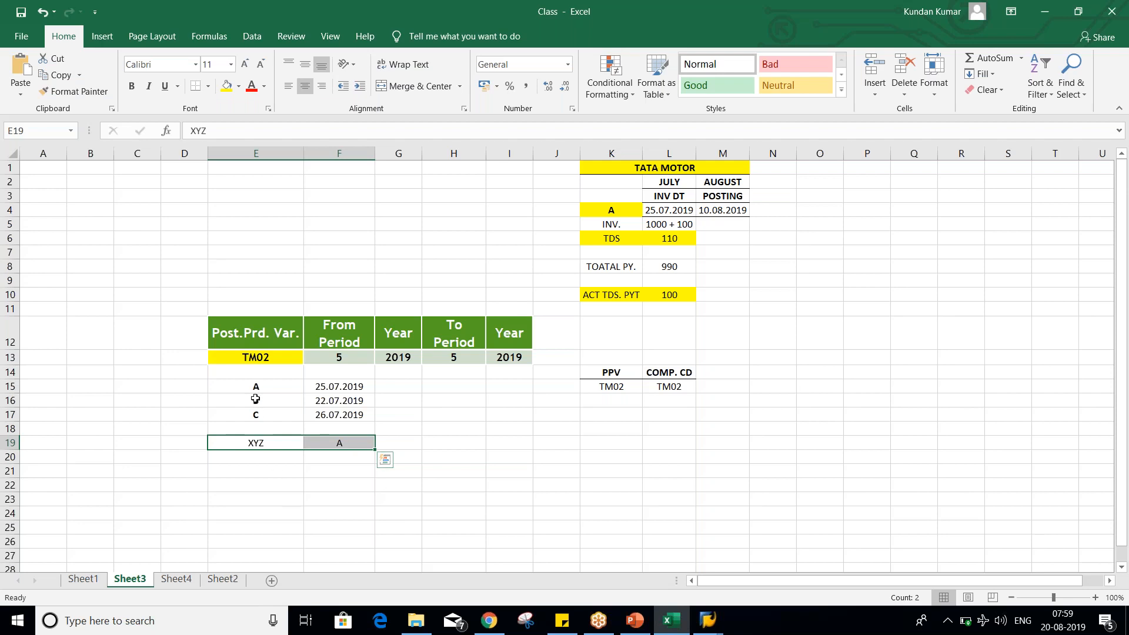
pyautogui.moveTo(258, 385); pyautogui.dragTo(388, 385)
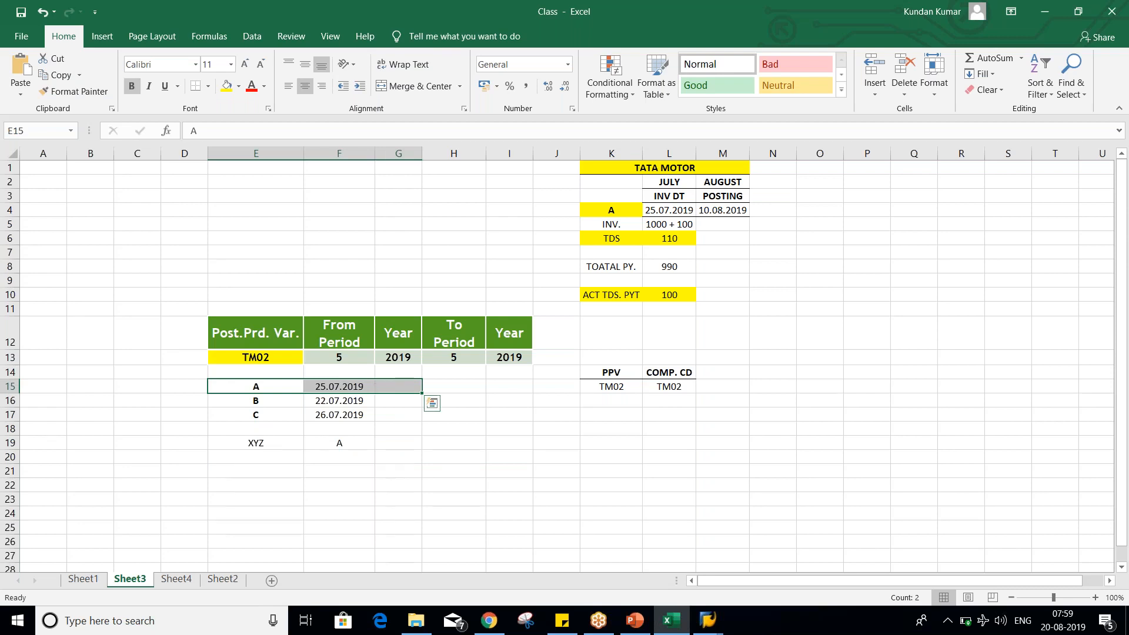
pyautogui.click(280, 444)
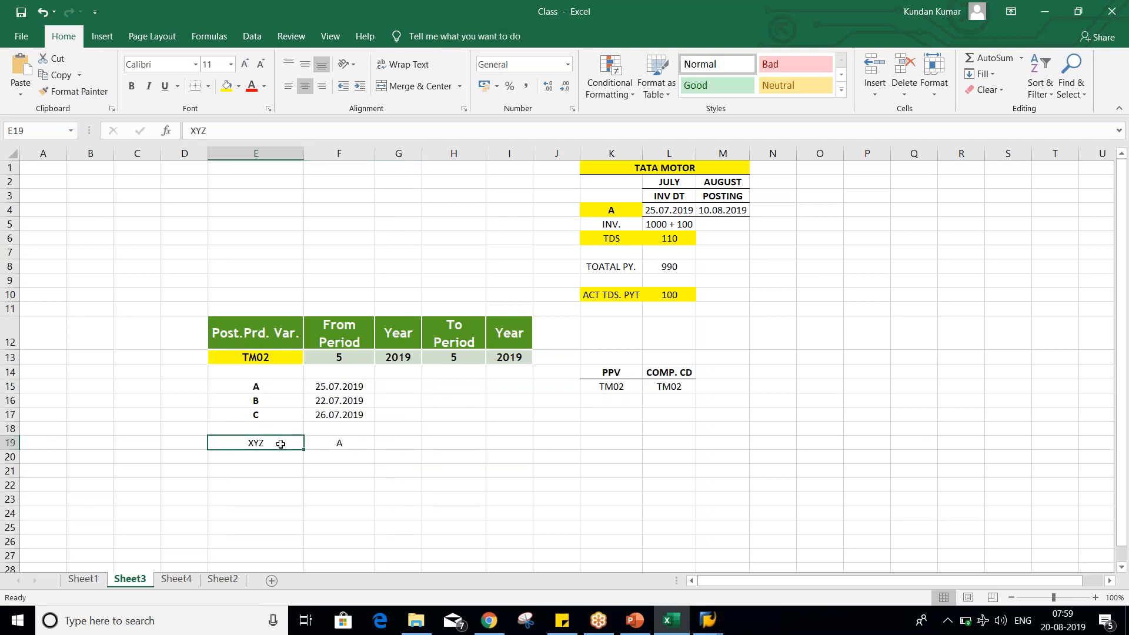
# Step: Switch to SAP and examine TM02's two period intervals together with its authorization group
pyautogui.hotkey('alt', 'Tab')
pyautogui.click(520, 165)
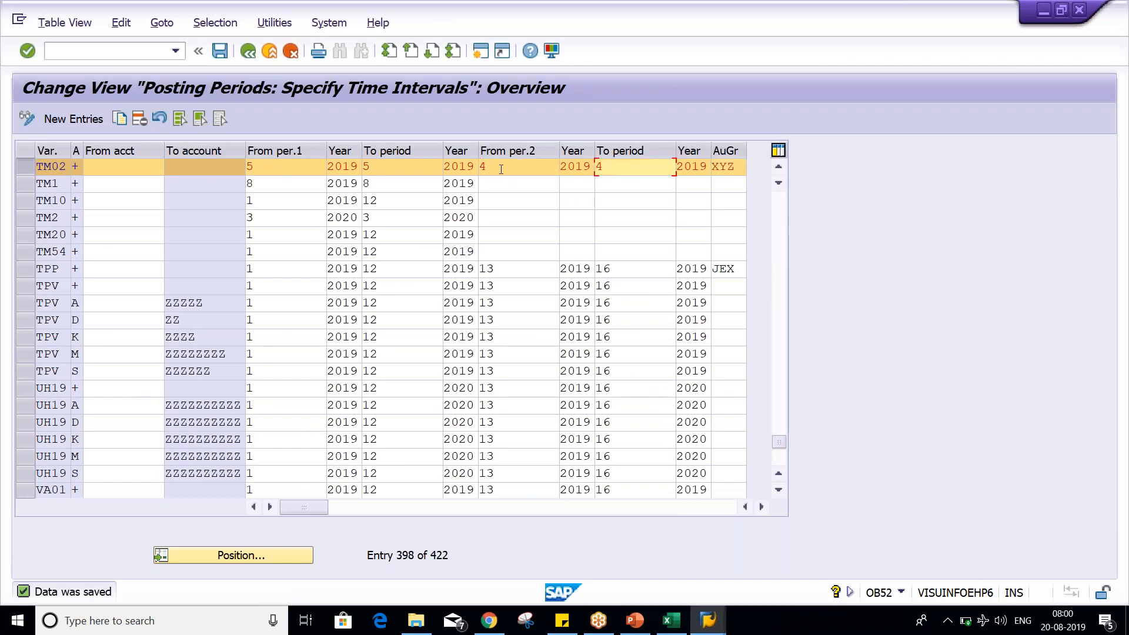
pyautogui.click(265, 169)
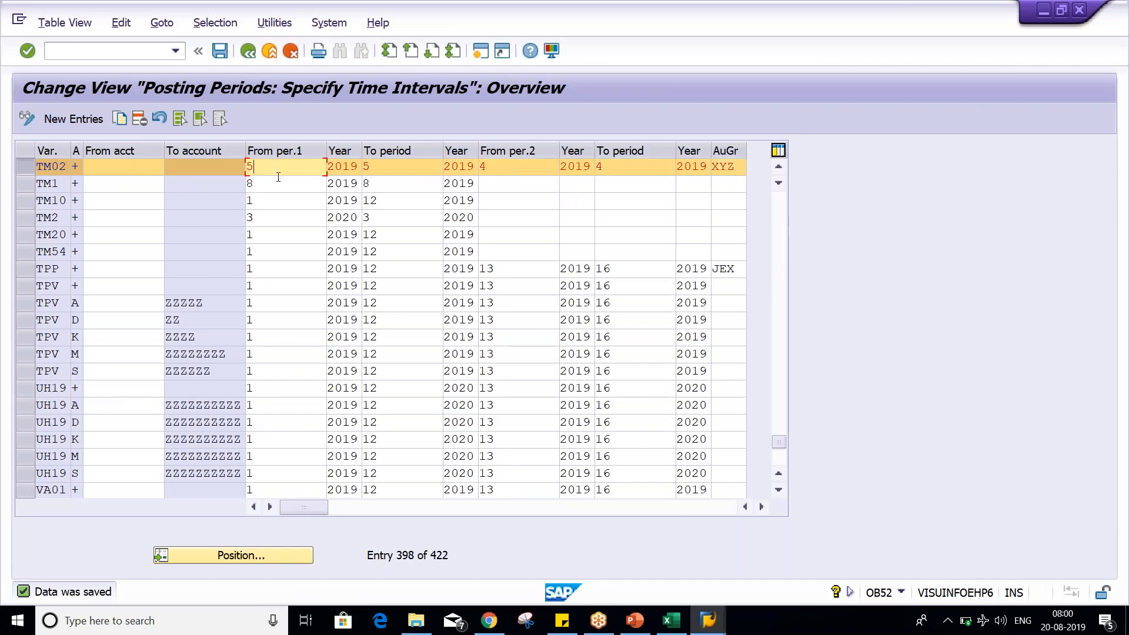
pyautogui.click(395, 172)
pyautogui.click(261, 171)
pyautogui.click(401, 167)
pyautogui.click(509, 171)
pyautogui.click(620, 166)
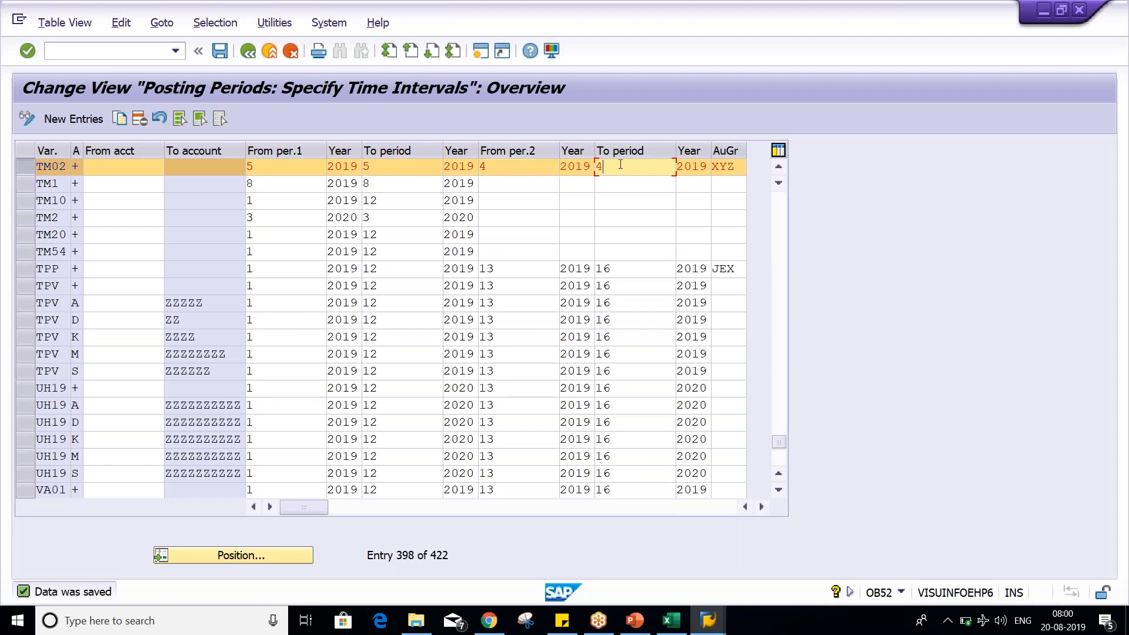
pyautogui.press('Tab')
pyautogui.press('Tab')
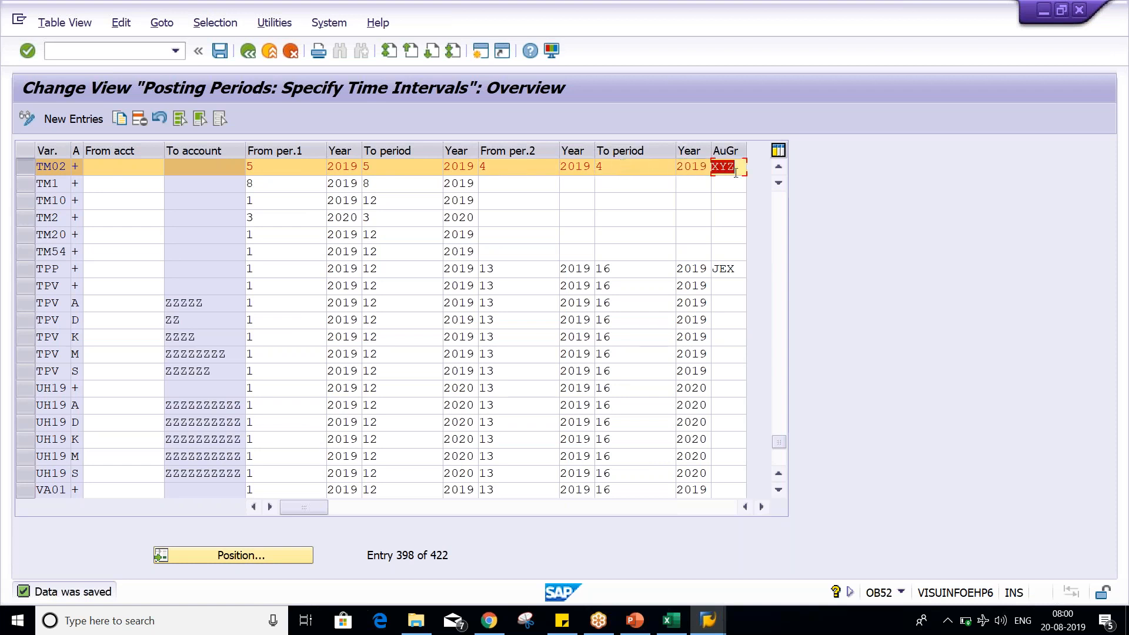
pyautogui.click(740, 169)
# Step: Switch to Excel and mark invoice A as ALLOW in cell G15, beside its date
pyautogui.hotkey('alt', 'Tab')
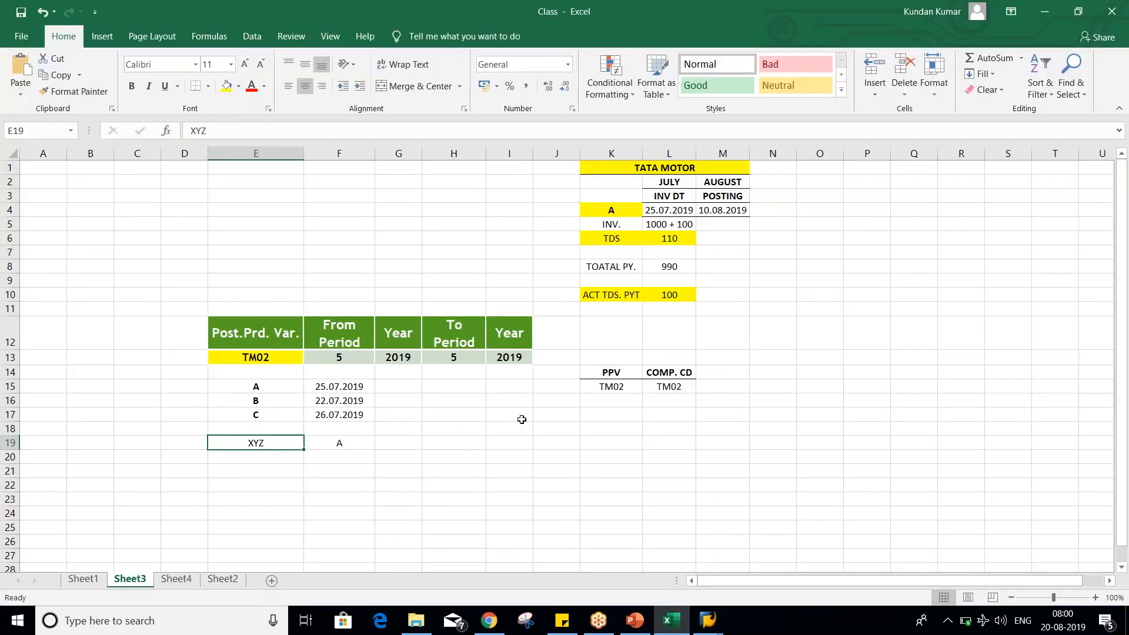
pyautogui.click(315, 445)
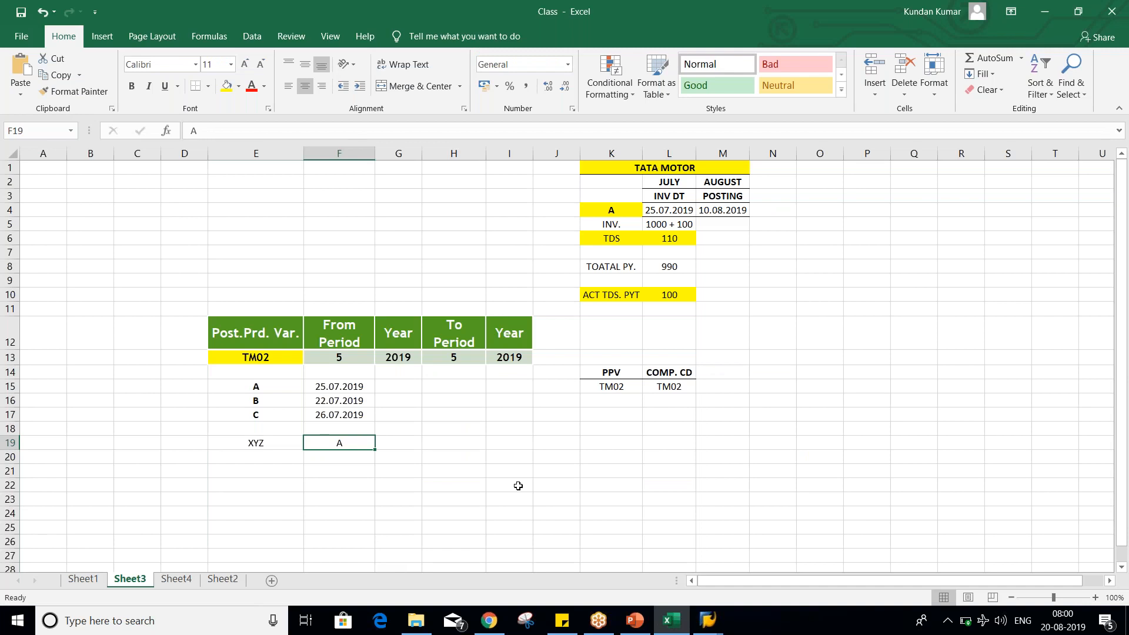
pyautogui.moveTo(237, 446); pyautogui.dragTo(327, 445)
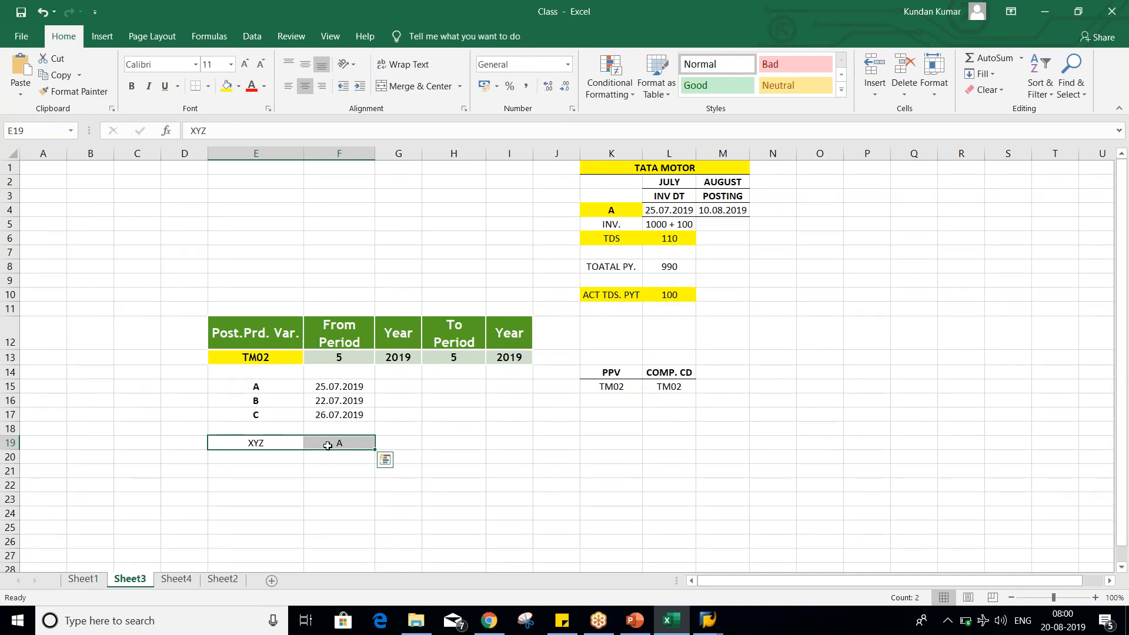
pyautogui.click(330, 387)
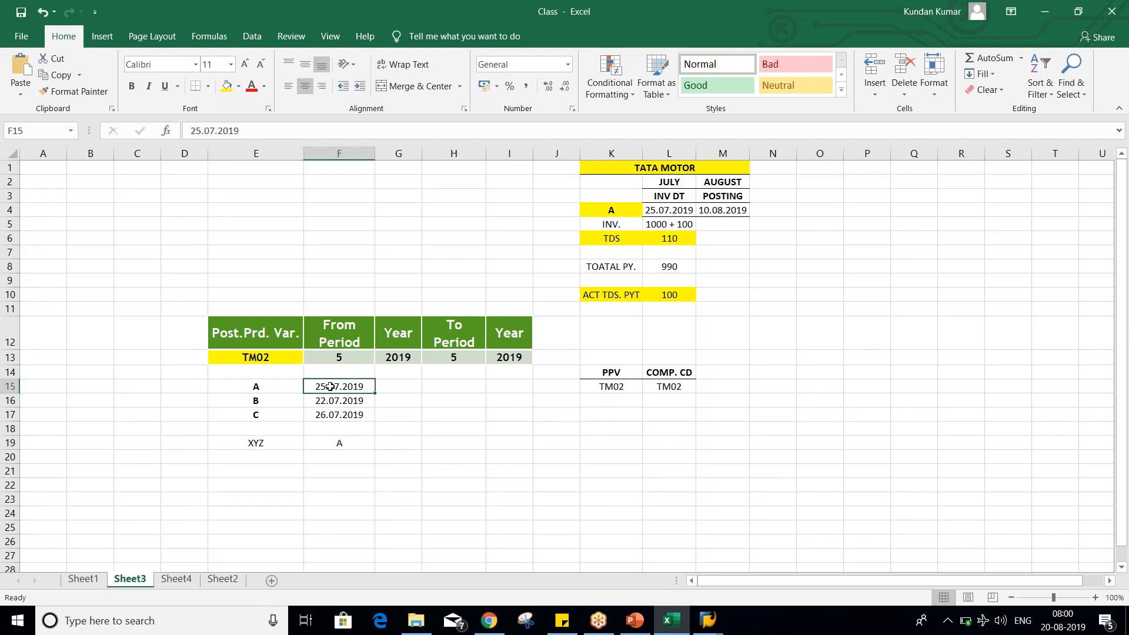
pyautogui.click(405, 391)
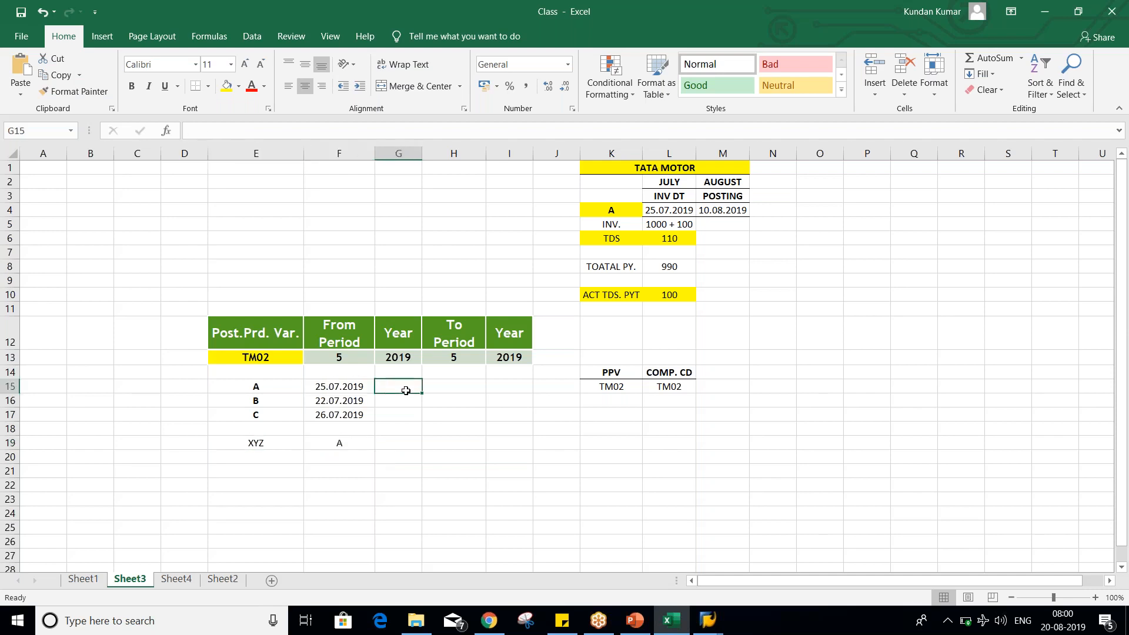
pyautogui.write('ALLOW')
pyautogui.press('Return')
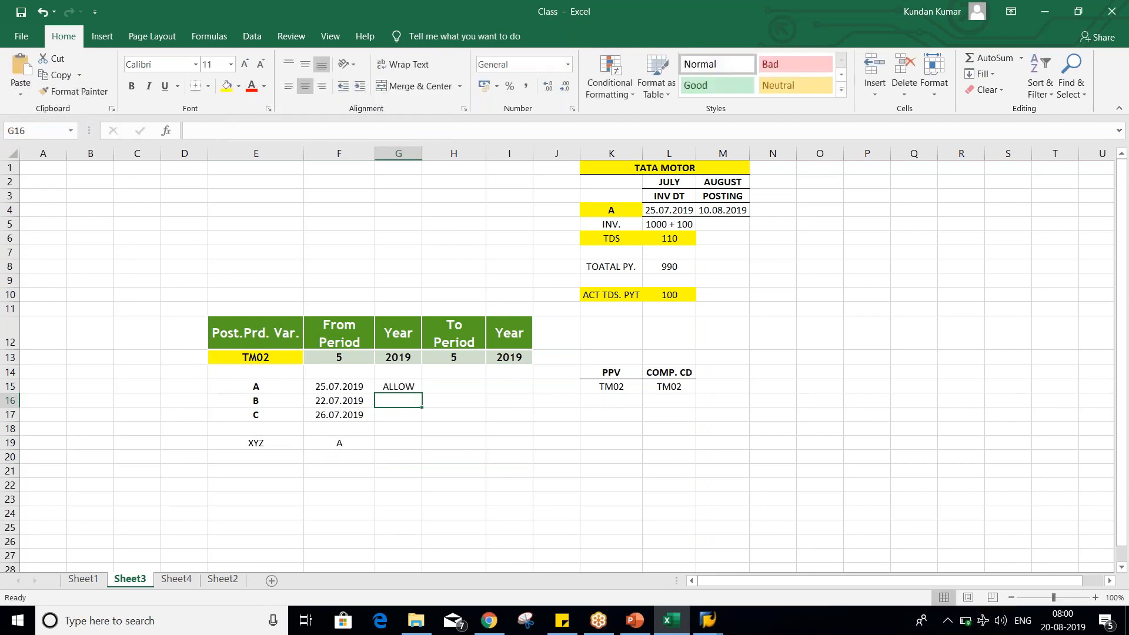
pyautogui.click(344, 385)
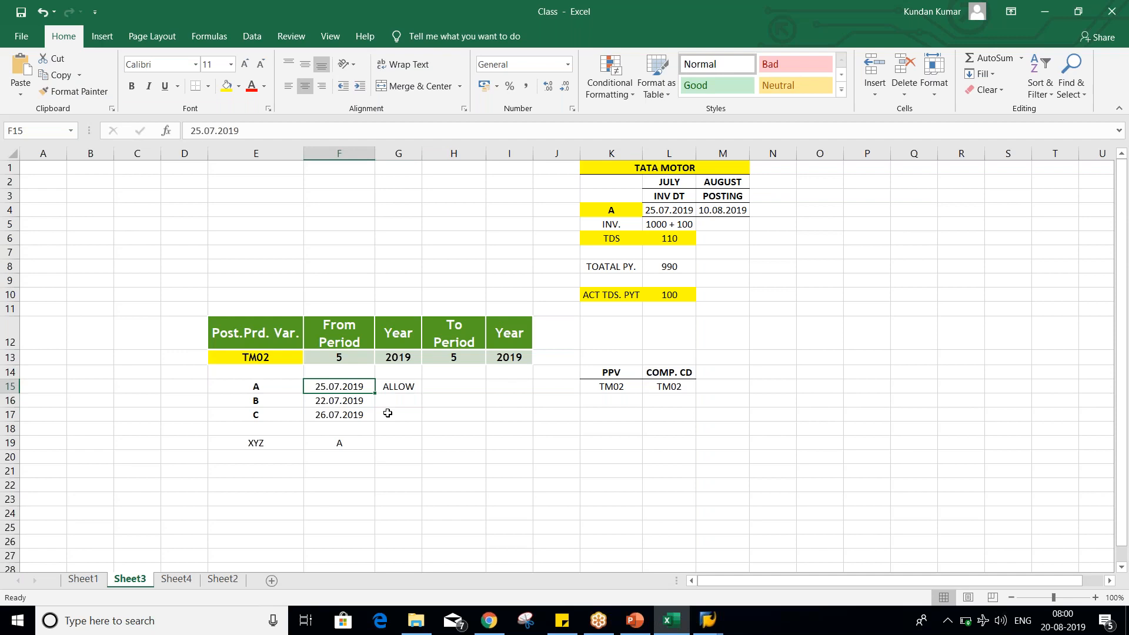
# Step: Switch to SAP and examine TM02's first period interval, second interval and authorization group XYZ in turn
pyautogui.hotkey('alt', 'Tab')
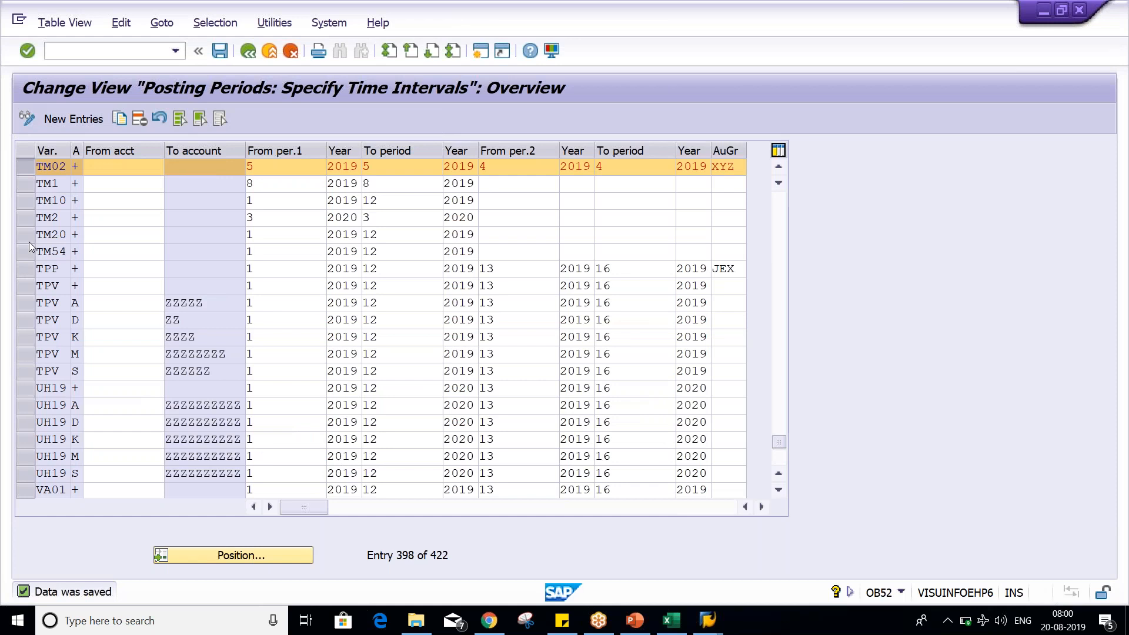
pyautogui.click(425, 168)
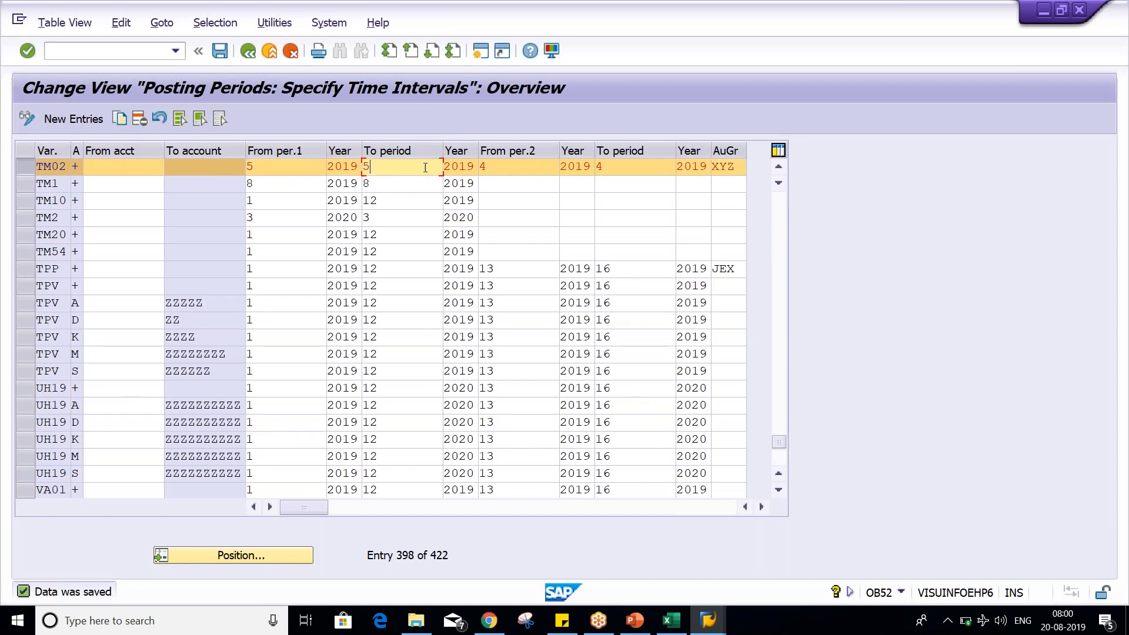
pyautogui.click(493, 170)
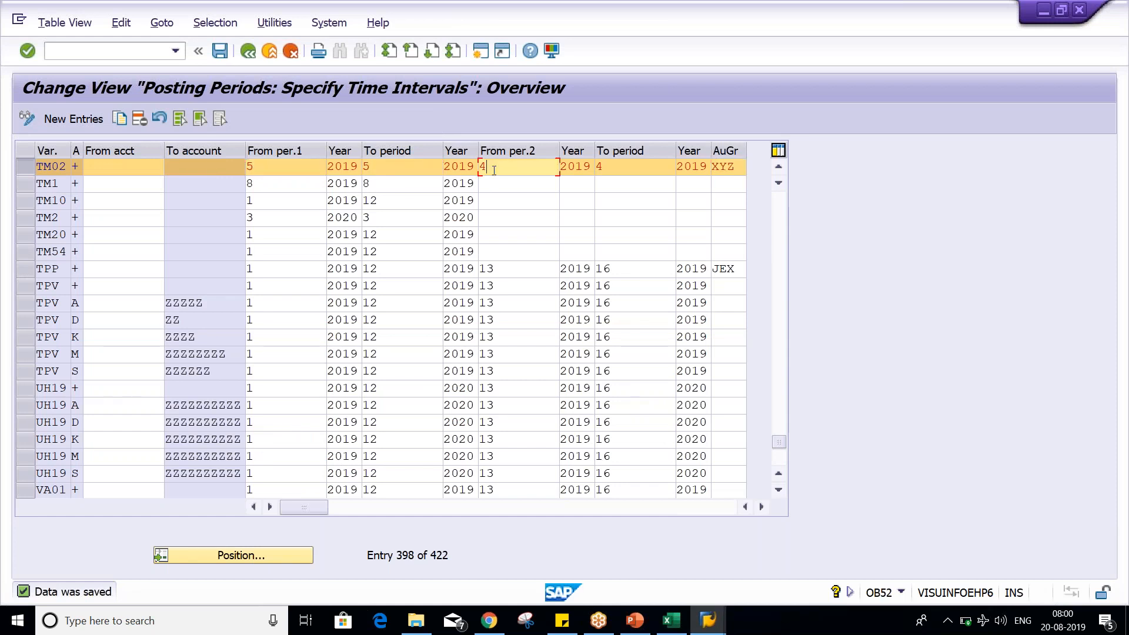
pyautogui.press('Tab')
pyautogui.press('Tab')
pyautogui.press('Tab')
pyautogui.press('Tab')
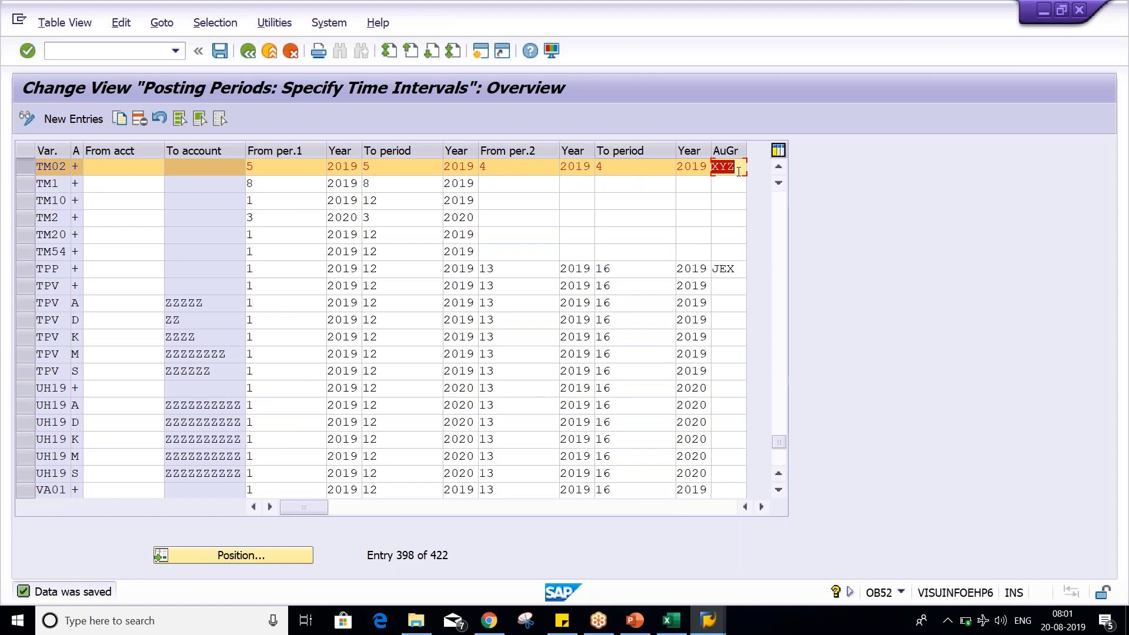
pyautogui.click(517, 179)
pyautogui.press('Up')
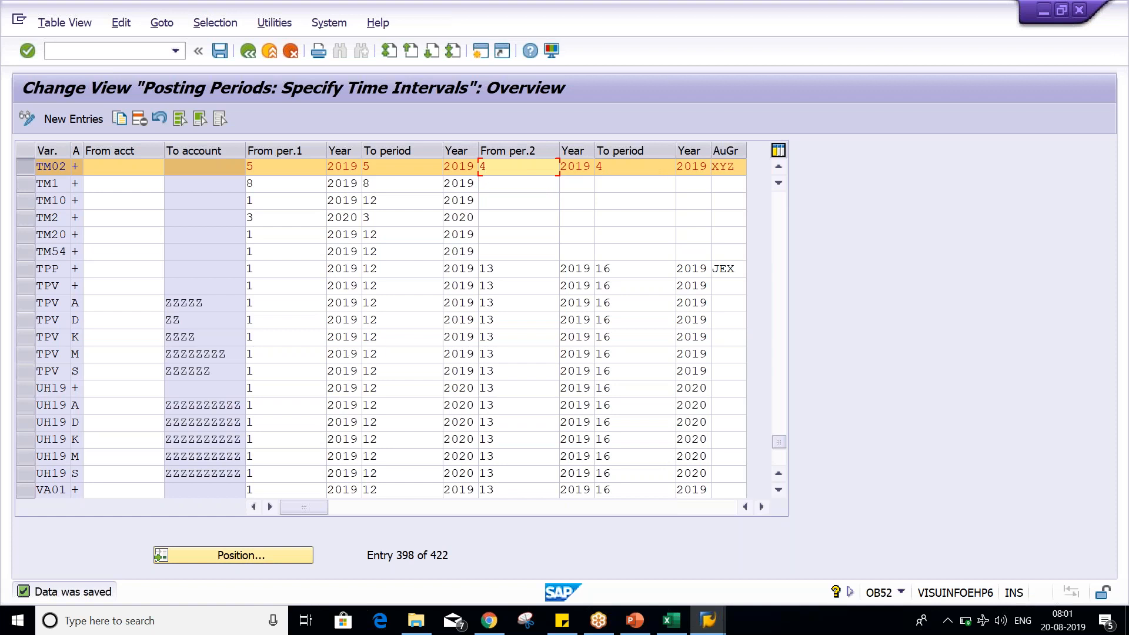
pyautogui.click(738, 166)
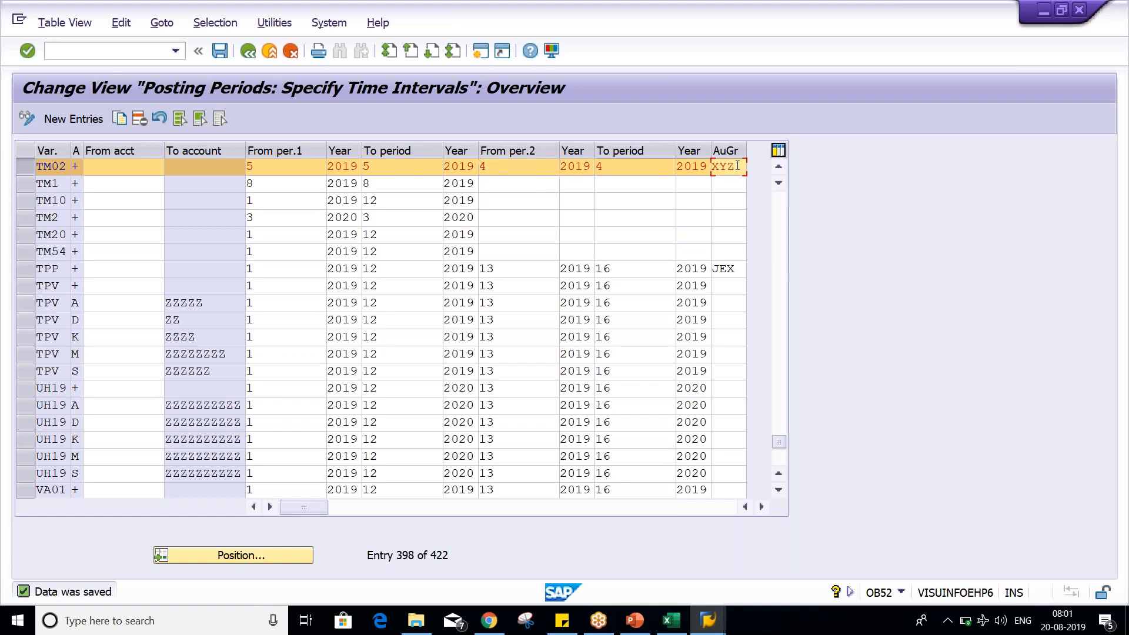
# Step: Switch to Excel and compare the XYZ and A pair in row 19 with the dates of invoices B and C
pyautogui.hotkey('alt', 'Tab')
pyautogui.click(280, 445)
pyautogui.moveTo(280, 444); pyautogui.dragTo(333, 442)
pyautogui.hotkey('ctrl', 'v')
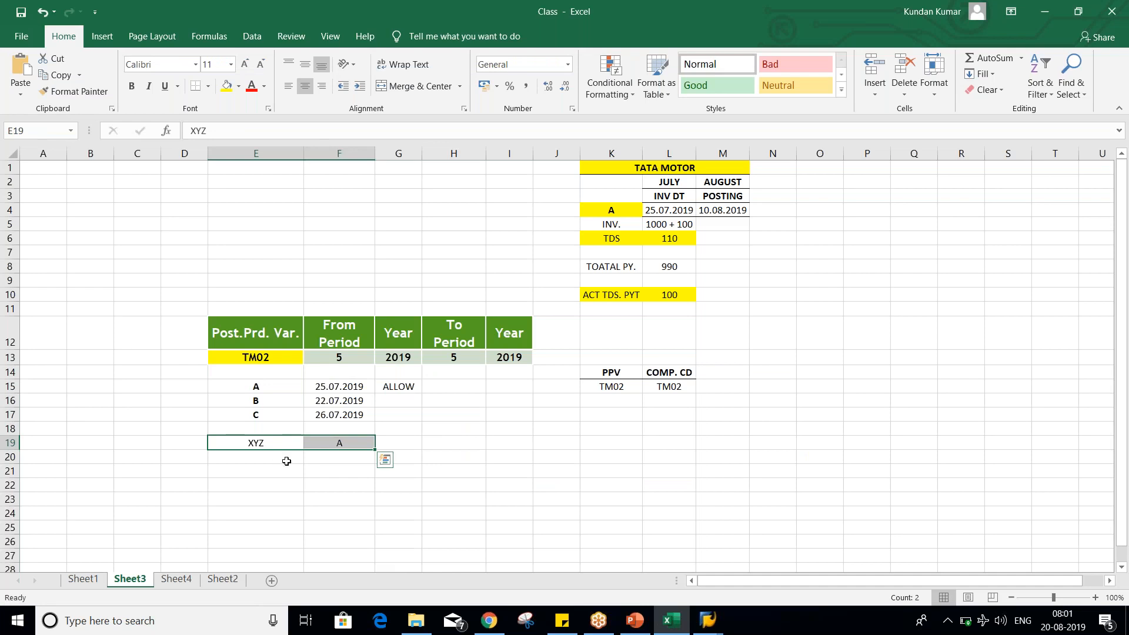
pyautogui.click(355, 445)
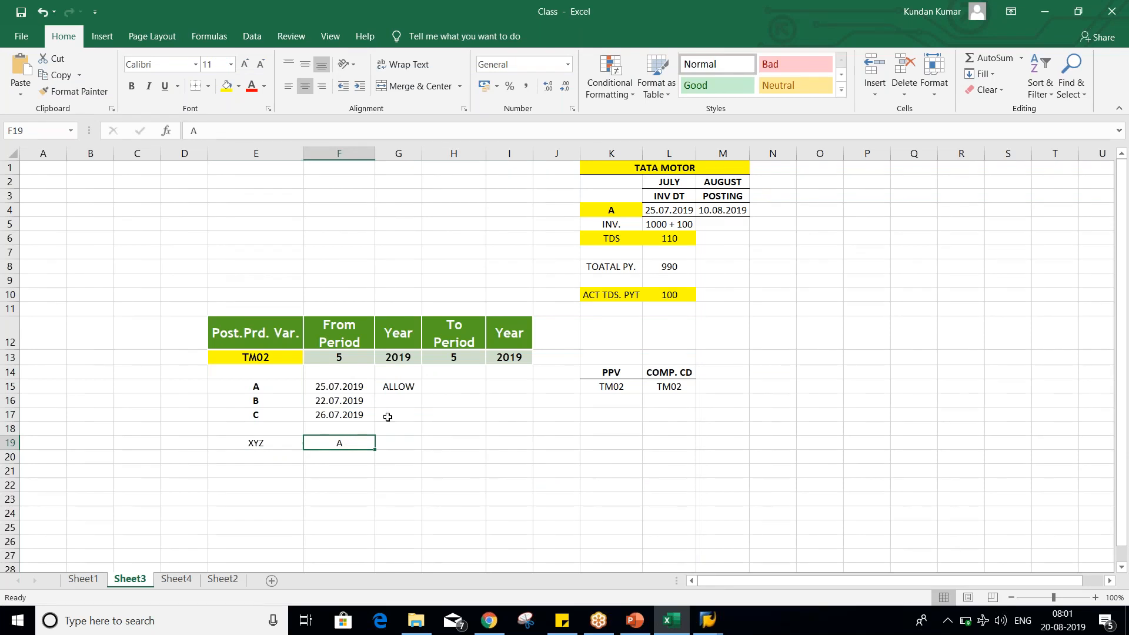
pyautogui.click(322, 406)
pyautogui.click(330, 421)
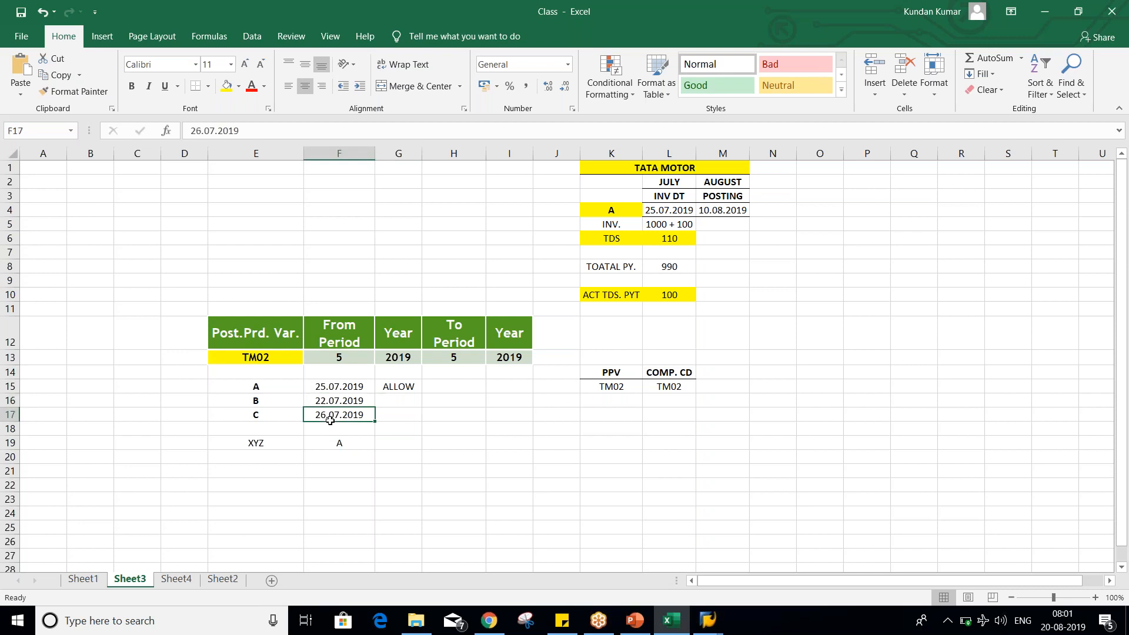
# Step: Switch back to SAP and check the start and end of TM02's second period interval and its authorization group
pyautogui.hotkey('alt', 'Tab')
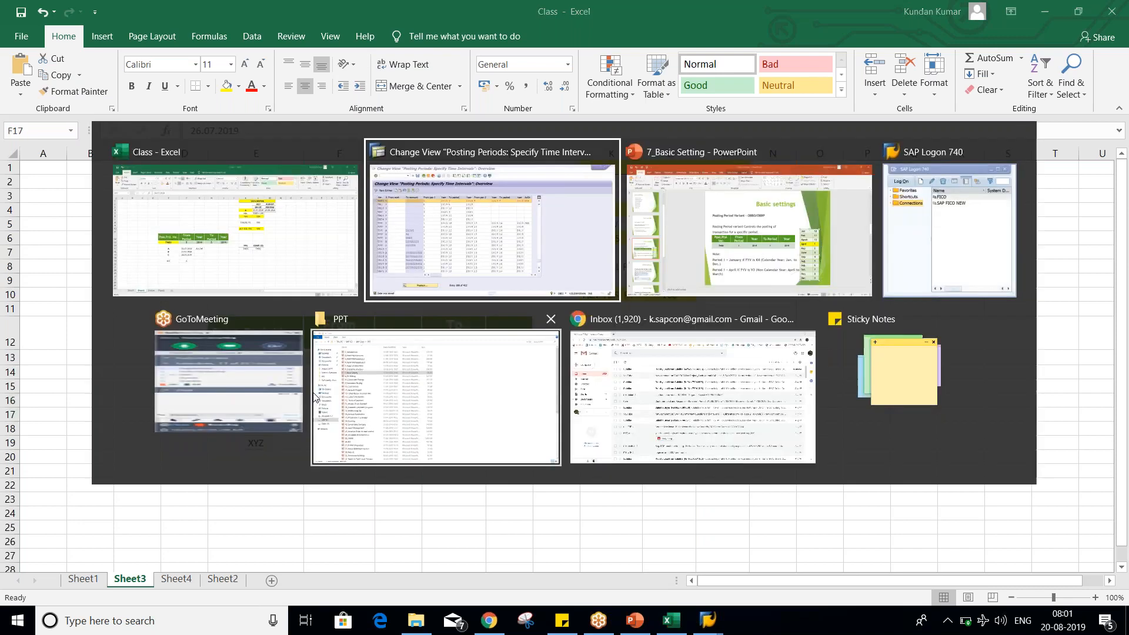
pyautogui.click(498, 167)
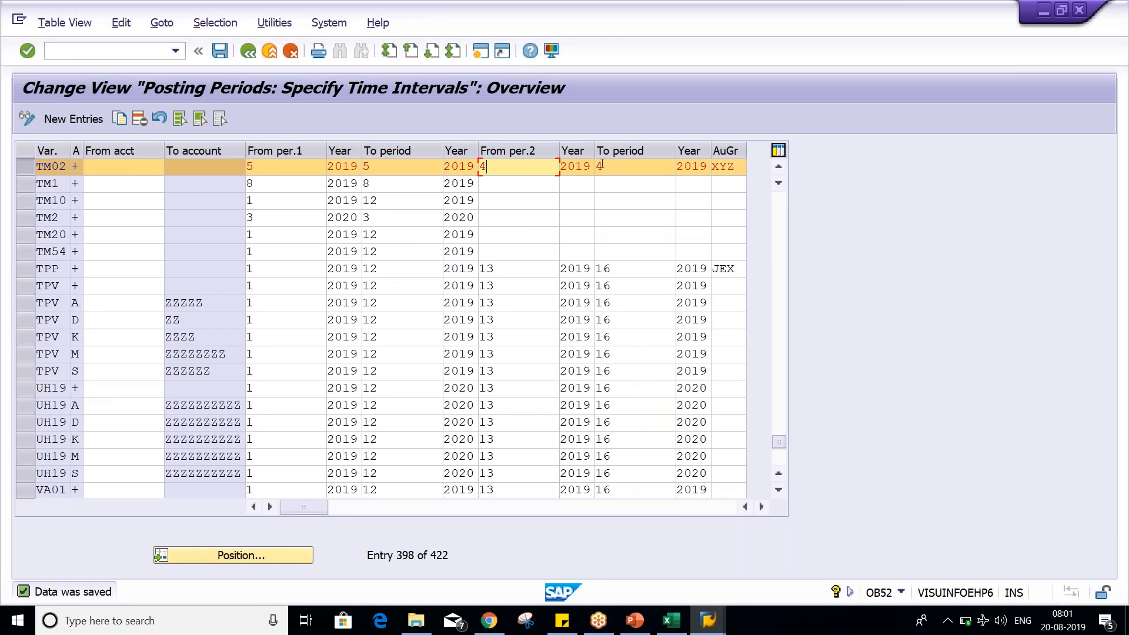
pyautogui.click(612, 165)
pyautogui.click(522, 169)
pyautogui.click(606, 168)
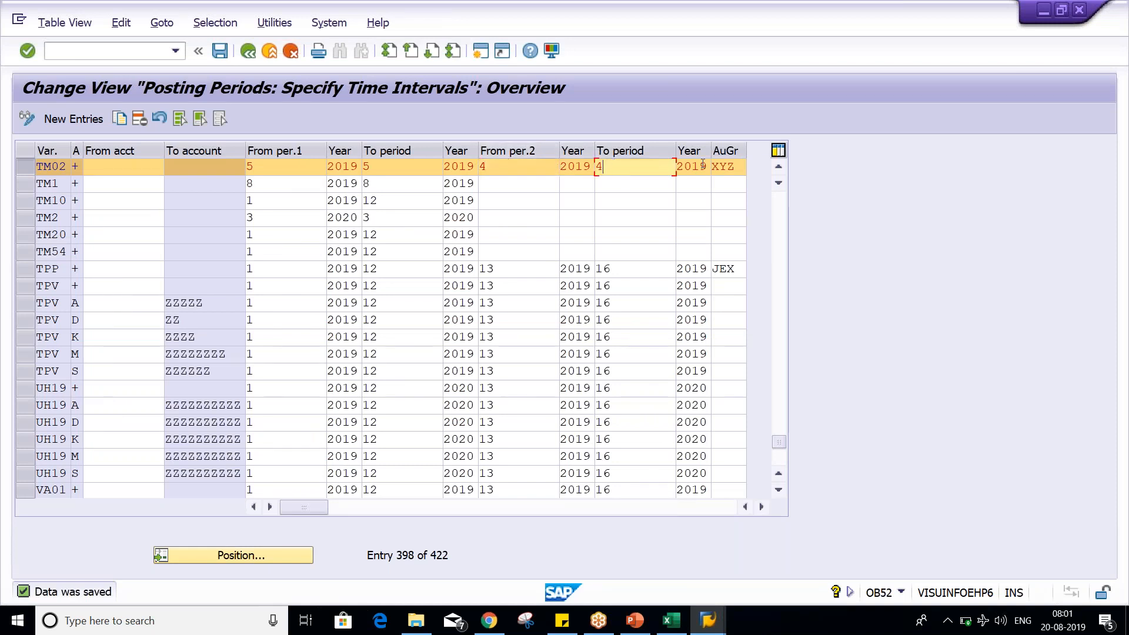
pyautogui.click(736, 168)
# Step: Switch to Excel and enter question marks in cells G19 and H19, beside the A in row 19
pyautogui.hotkey('alt', 'Tab')
pyautogui.click(350, 447)
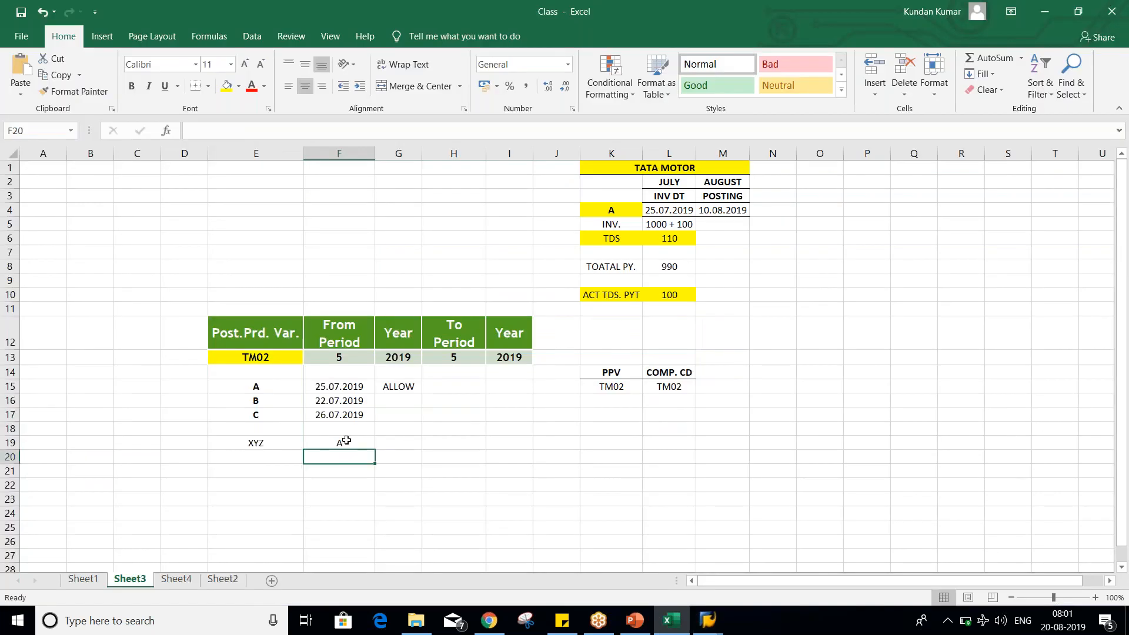
pyautogui.click(412, 446)
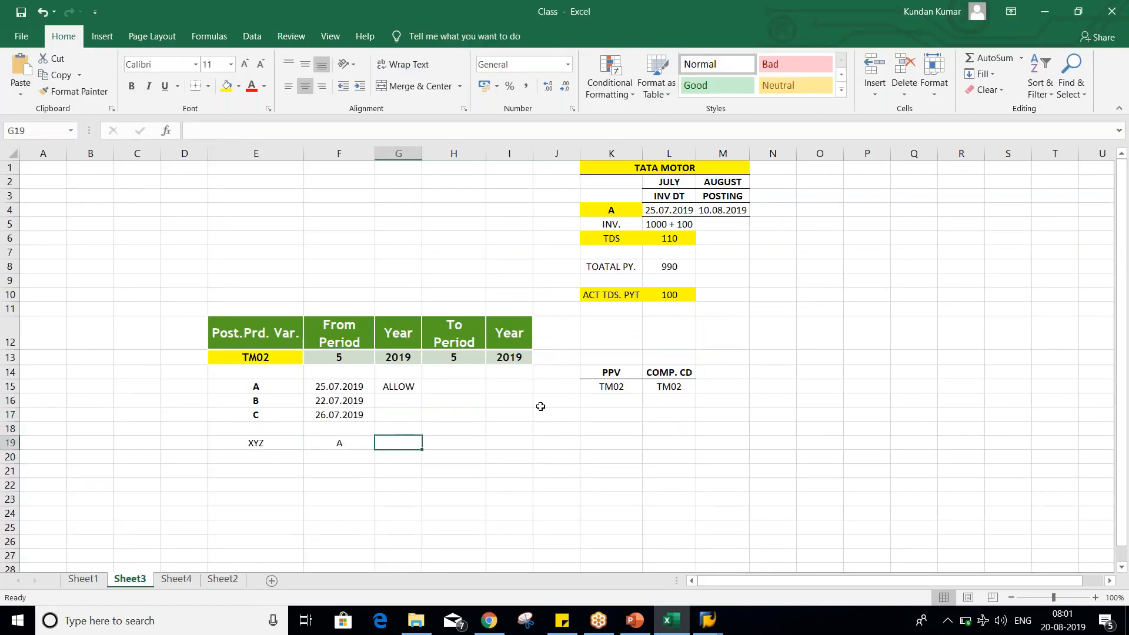
pyautogui.write('?')
pyautogui.press('Tab')
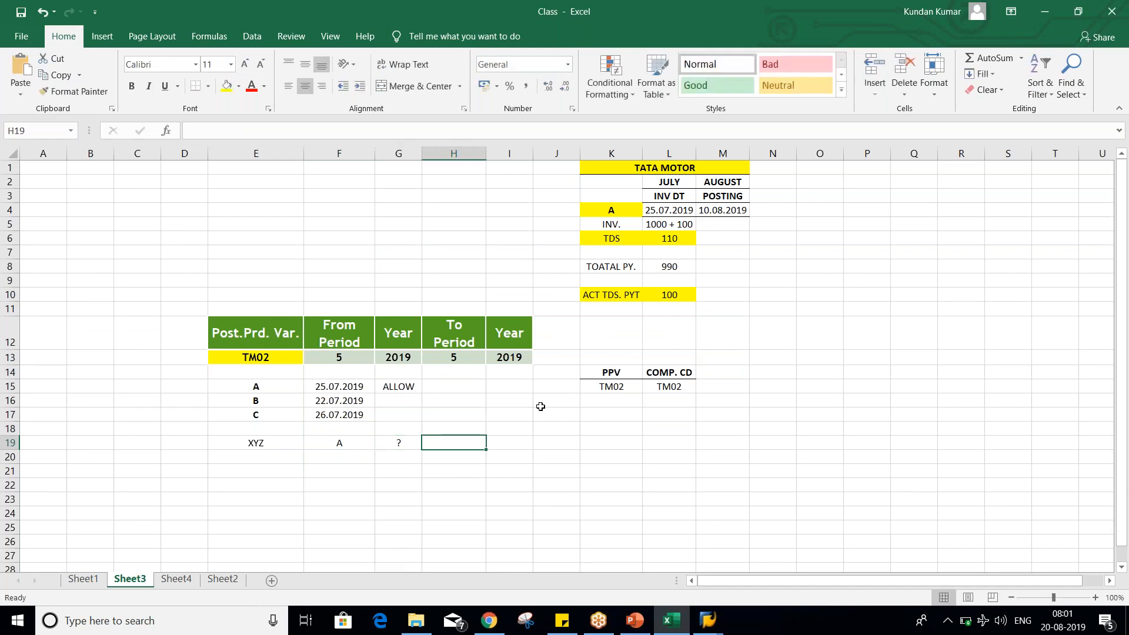
pyautogui.write('?')
pyautogui.press('Return')
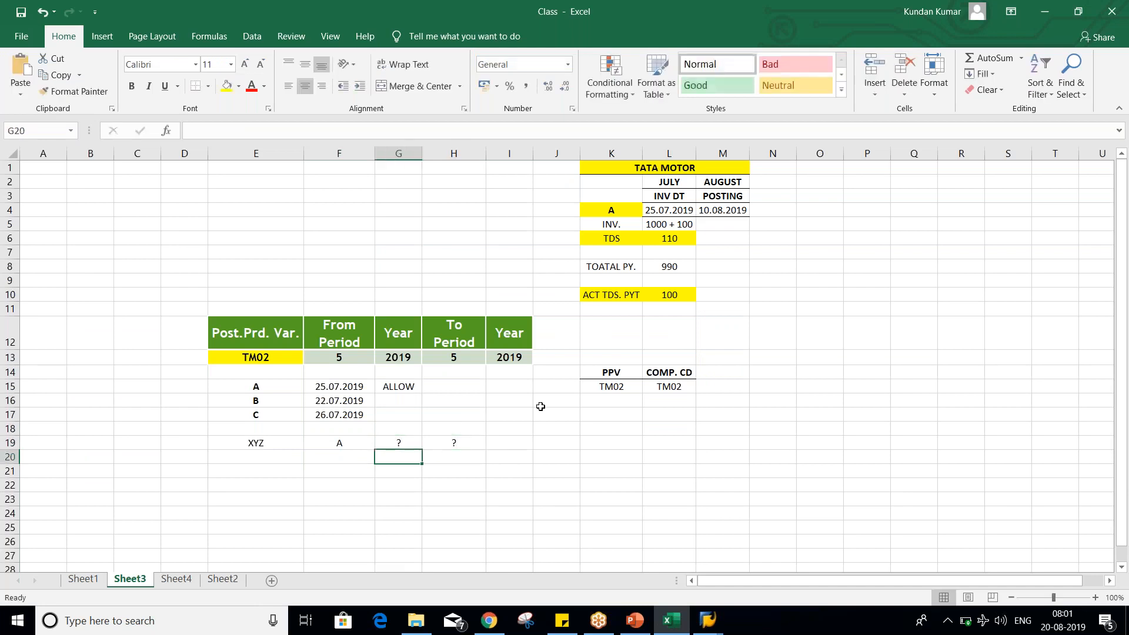
# Step: Review the question-mark placeholders in G19:H19 against the invoice labels B and C in column E
pyautogui.moveTo(397, 443); pyautogui.dragTo(474, 441)
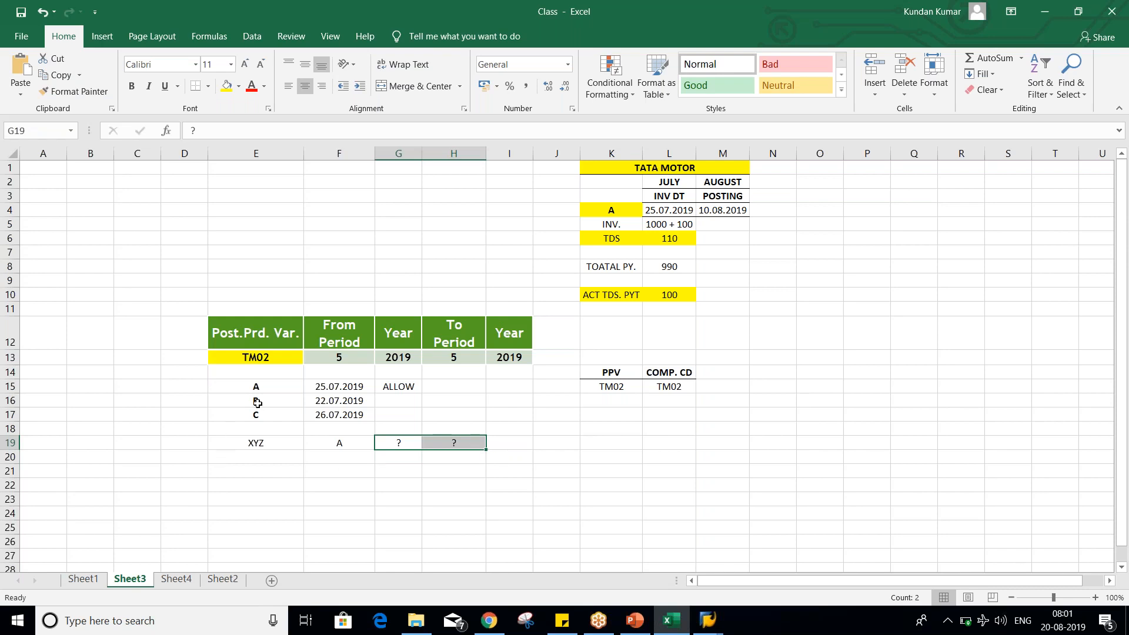
pyautogui.moveTo(258, 404); pyautogui.dragTo(257, 416)
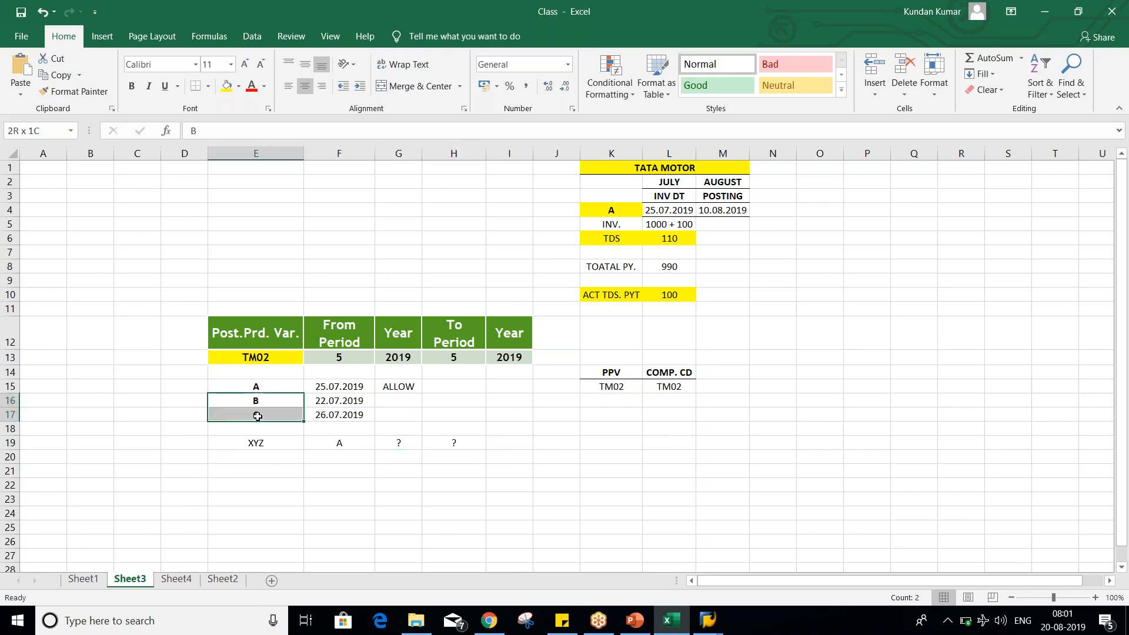
pyautogui.click(394, 441)
pyautogui.click(469, 443)
pyautogui.click(406, 447)
pyautogui.click(436, 445)
pyautogui.click(388, 445)
pyautogui.click(460, 446)
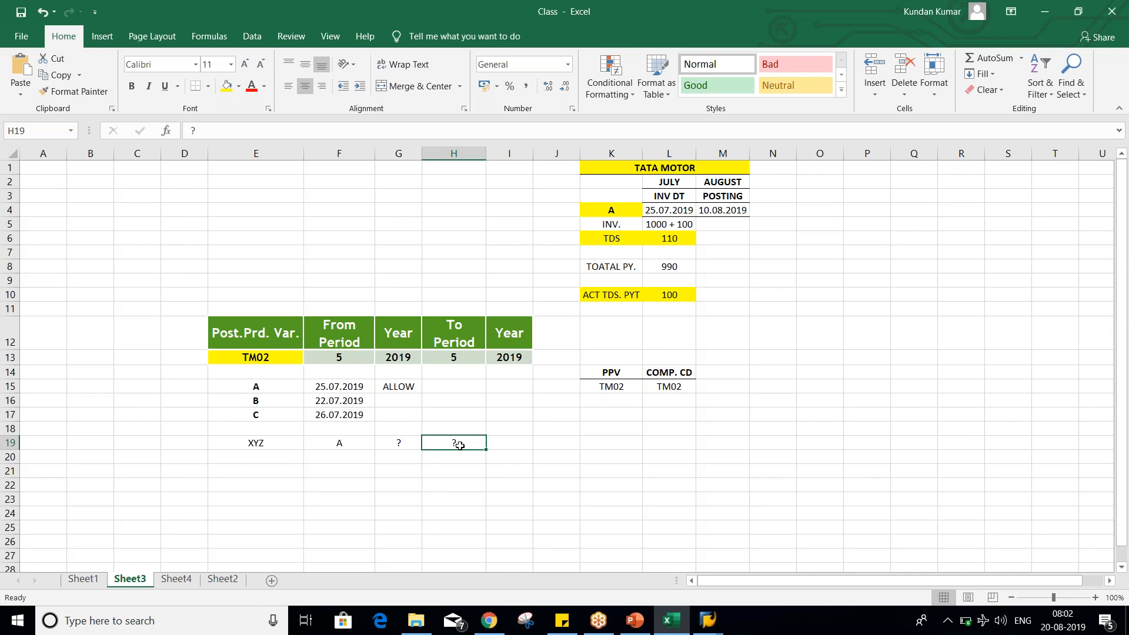
pyautogui.click(265, 403)
pyautogui.click(264, 414)
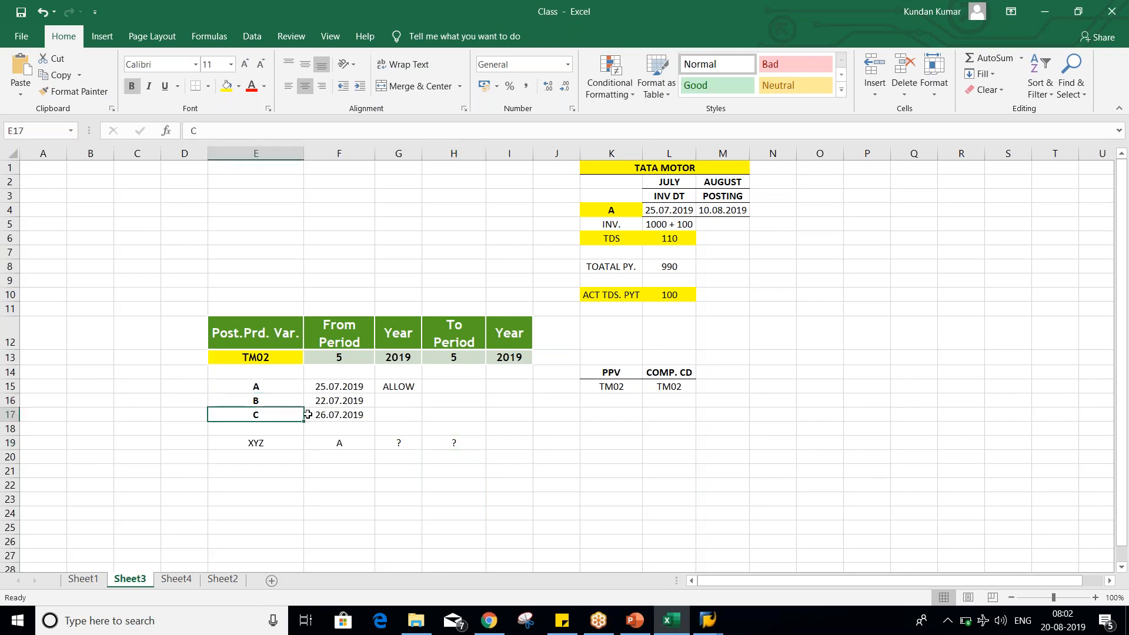
# Step: Go over the XYZ row again, from the placeholders in G19:H19 back to the XYZ and A pair
pyautogui.click(398, 441)
pyautogui.click(450, 439)
pyautogui.click(398, 440)
pyautogui.write('?')
pyautogui.click(461, 443)
pyautogui.click(344, 444)
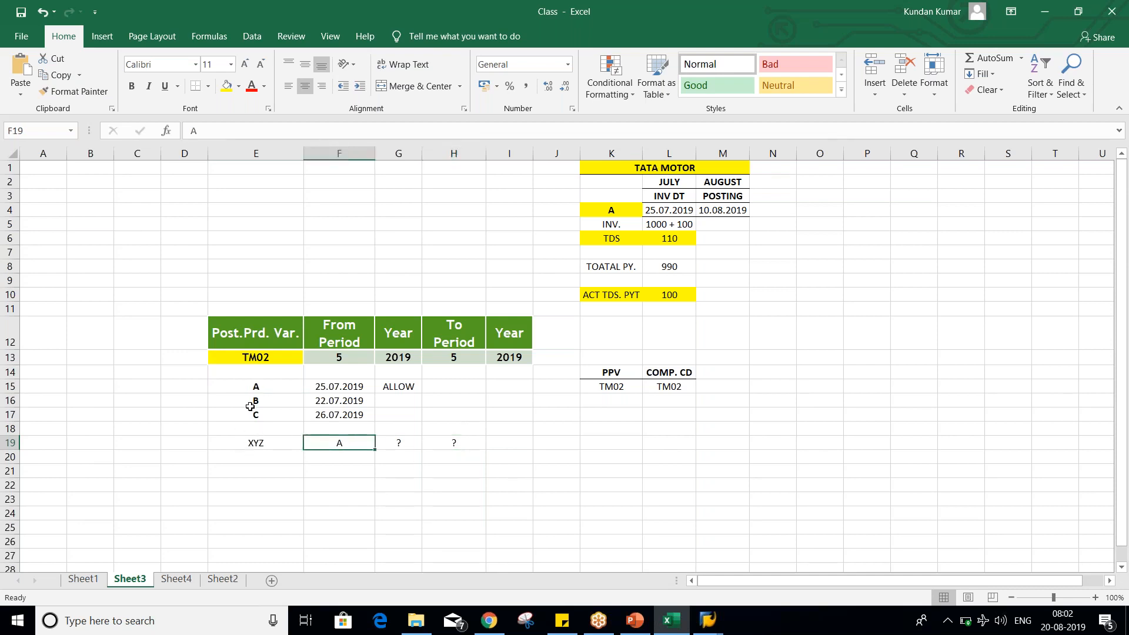
pyautogui.click(261, 446)
pyautogui.moveTo(279, 448); pyautogui.dragTo(323, 446)
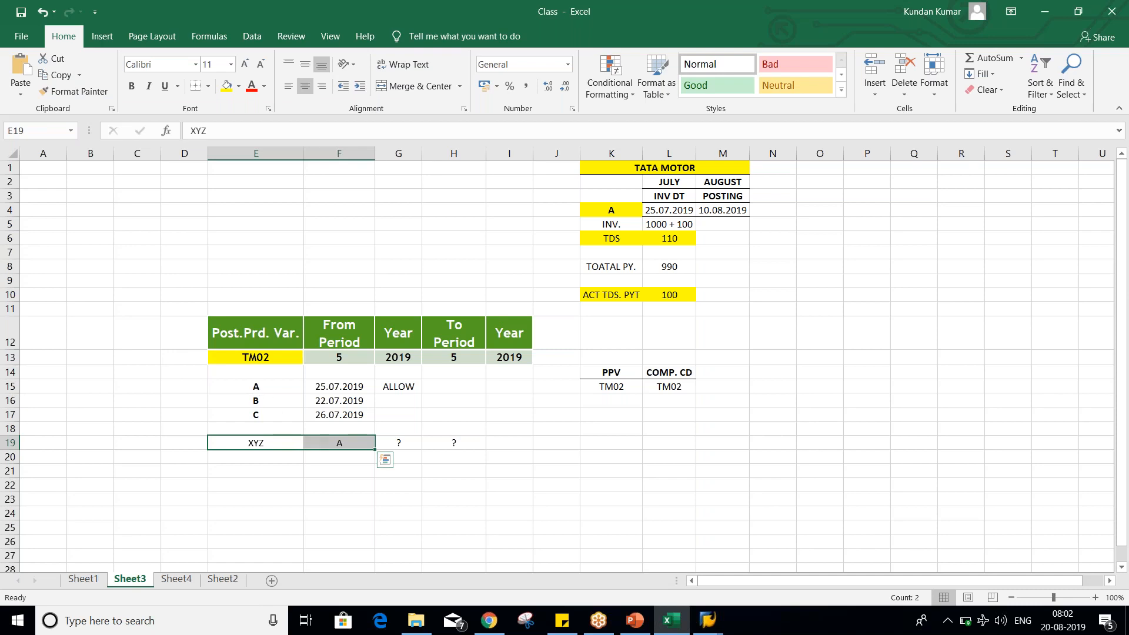
# Step: Mark invoices B and C with X in cells G16 and G17, beside their dates
pyautogui.moveTo(262, 402); pyautogui.dragTo(263, 415)
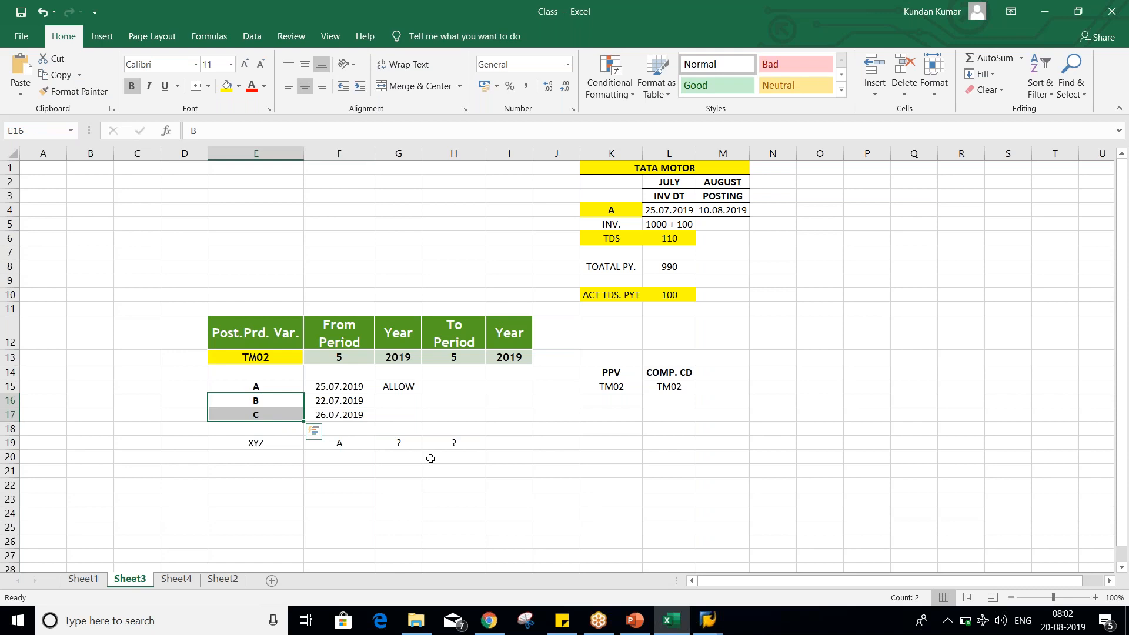
pyautogui.click(410, 400)
pyautogui.write('X')
pyautogui.press('Return')
pyautogui.write('X')
pyautogui.press('Return')
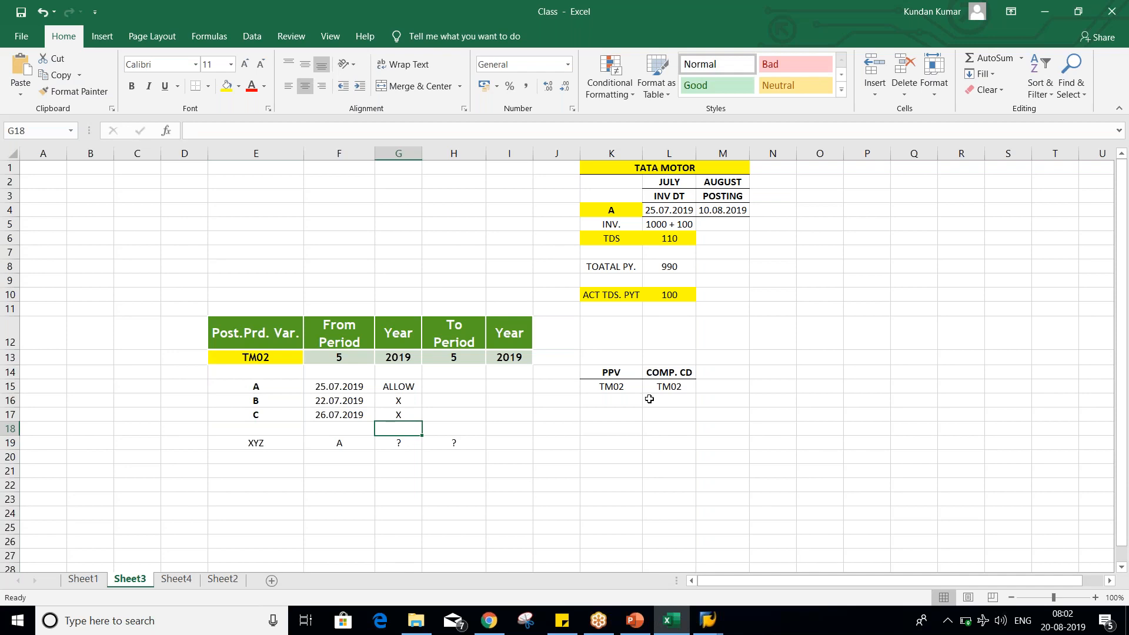
# Step: Compare invoice A's allowed row with the X-marked rows of invoices B and C
pyautogui.moveTo(286, 383); pyautogui.dragTo(399, 388)
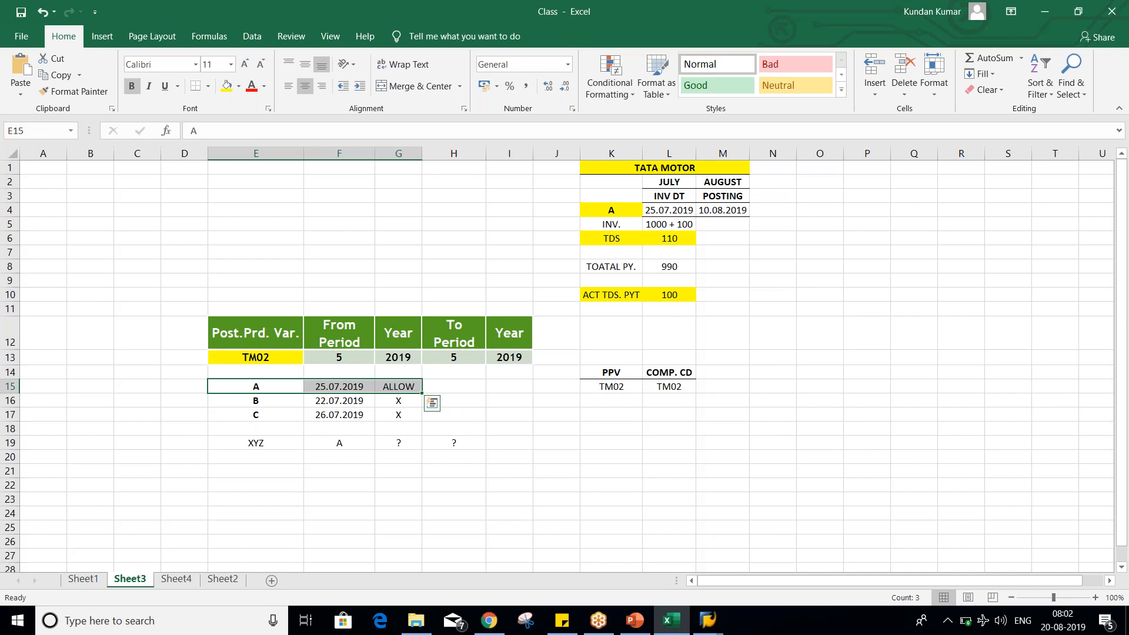
pyautogui.moveTo(241, 404); pyautogui.dragTo(402, 416)
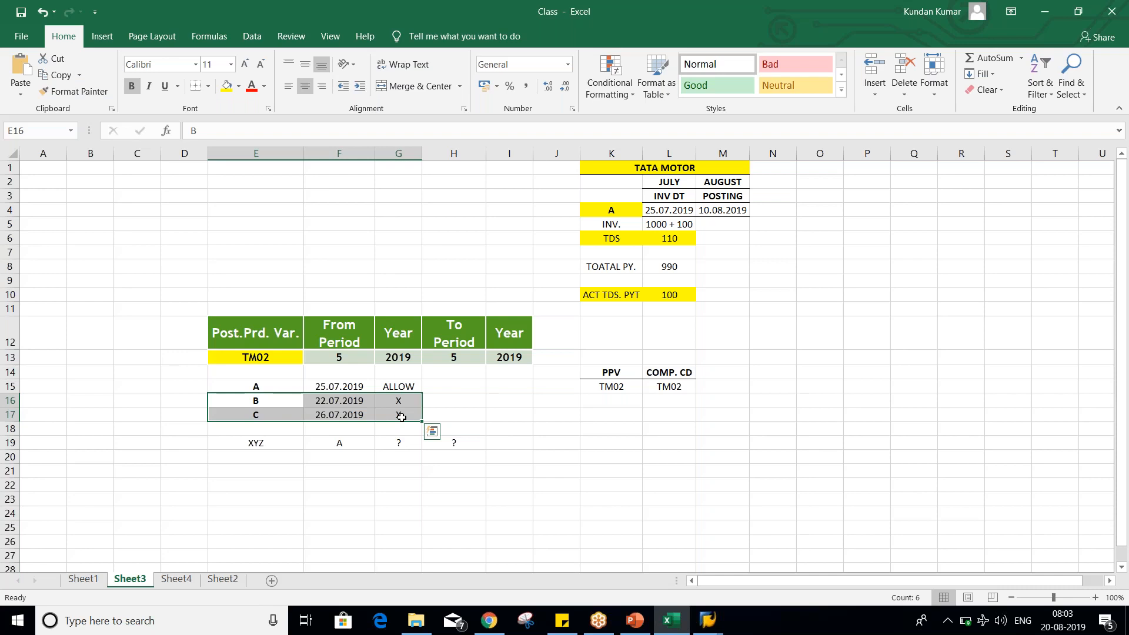
pyautogui.click(368, 493)
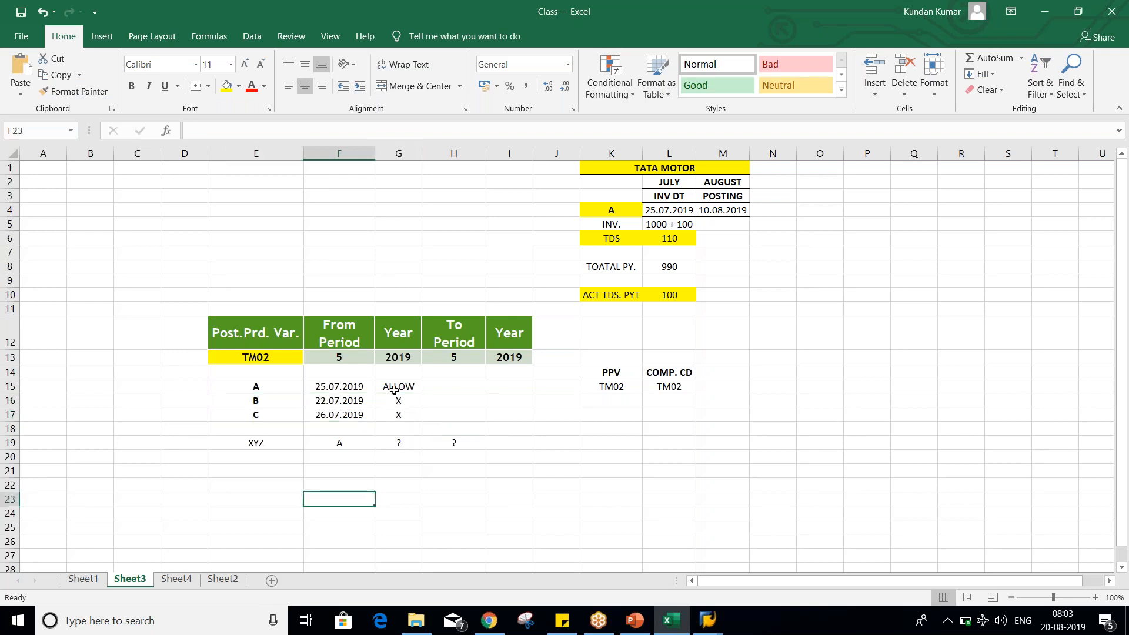
pyautogui.moveTo(397, 400); pyautogui.dragTo(398, 415)
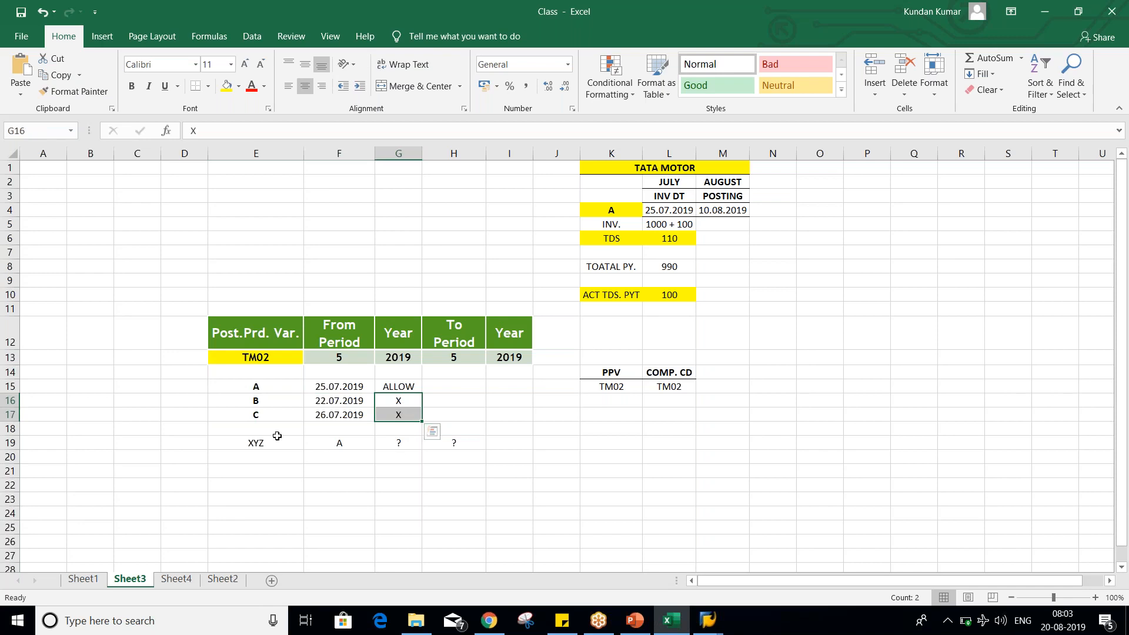
pyautogui.moveTo(262, 402); pyautogui.dragTo(394, 401)
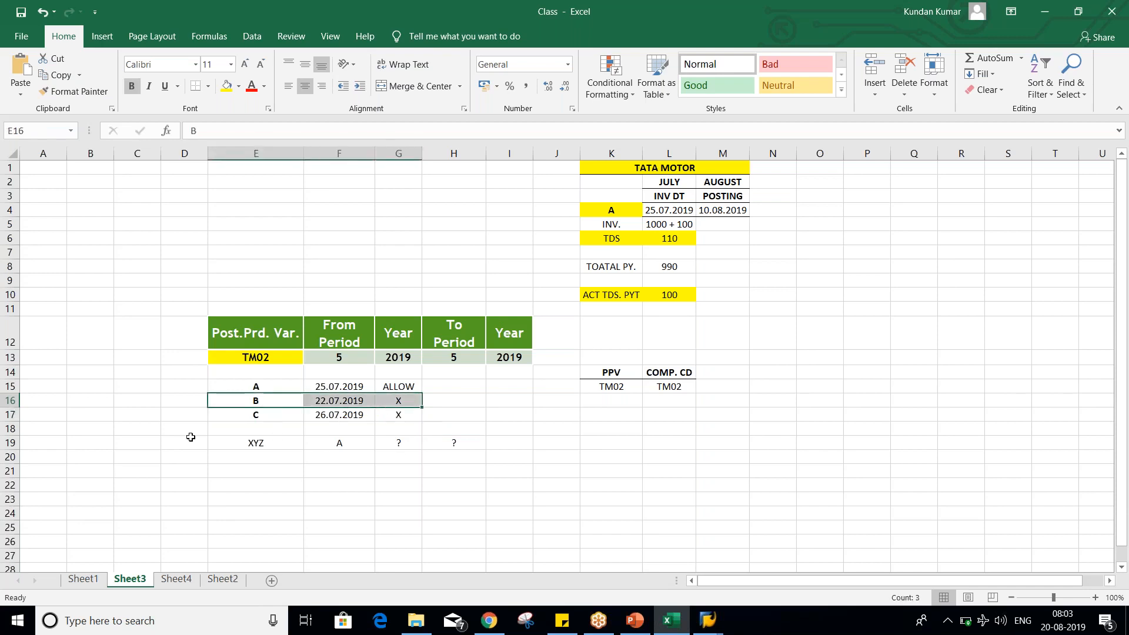
pyautogui.moveTo(227, 417); pyautogui.dragTo(398, 415)
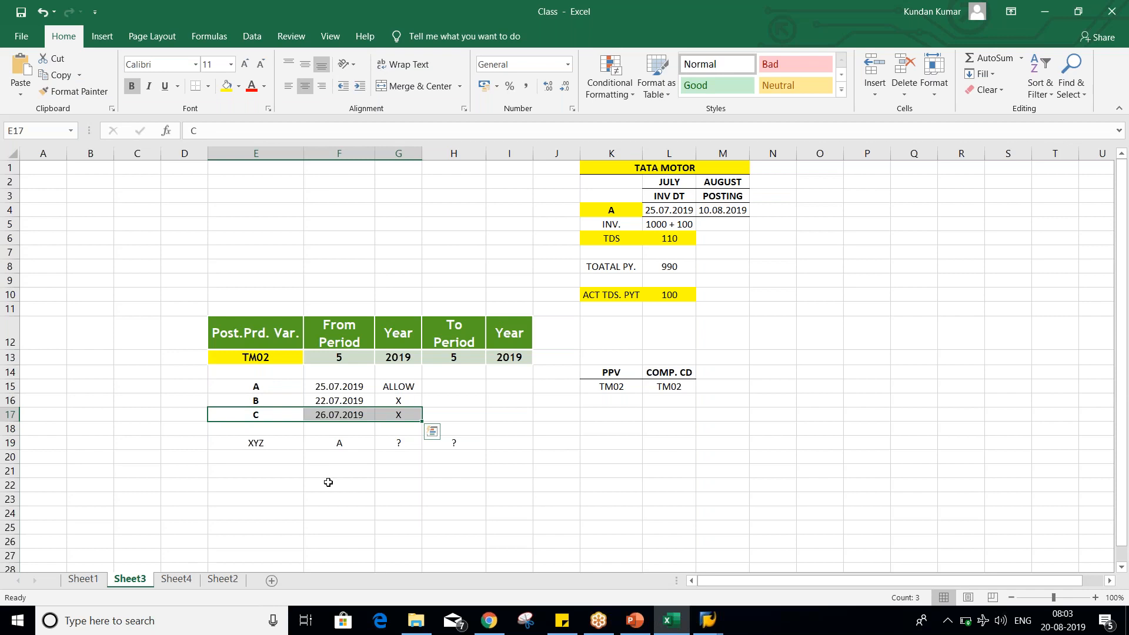
# Step: Replace the question marks in the XYZ row with B in G19 and C in H19
pyautogui.click(397, 442)
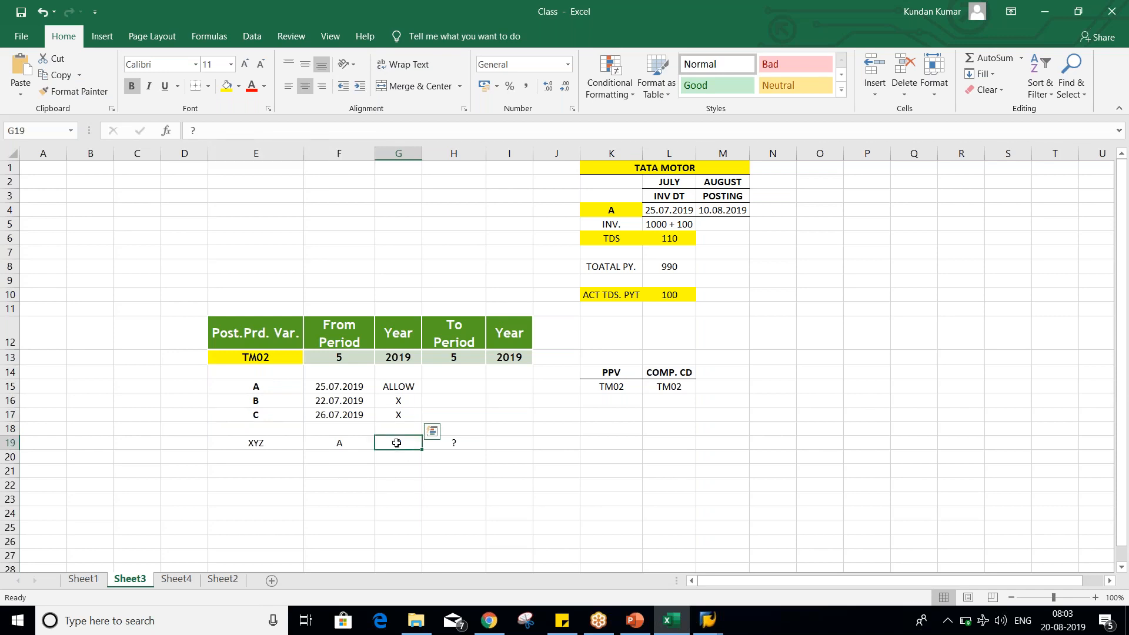
pyautogui.write('B')
pyautogui.press('Tab')
pyautogui.write('C')
pyautogui.press('Return')
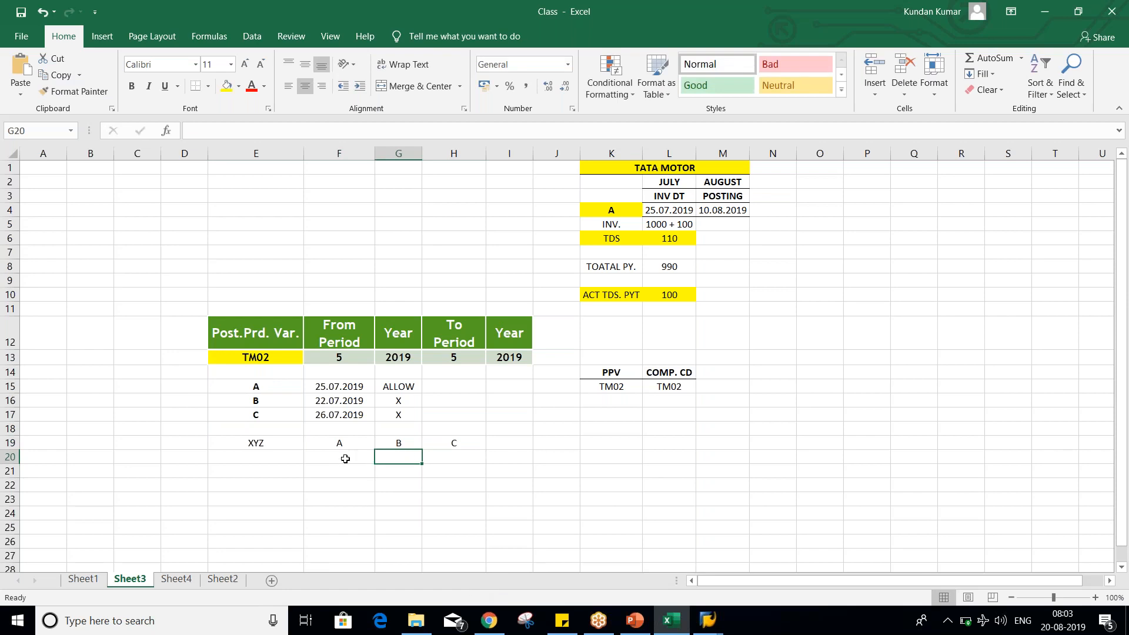
# Step: Review the XYZ row across E19:H19, checking the B and C entries
pyautogui.moveTo(286, 447); pyautogui.dragTo(454, 441)
pyautogui.click(386, 452)
pyautogui.click(451, 446)
pyautogui.click(412, 444)
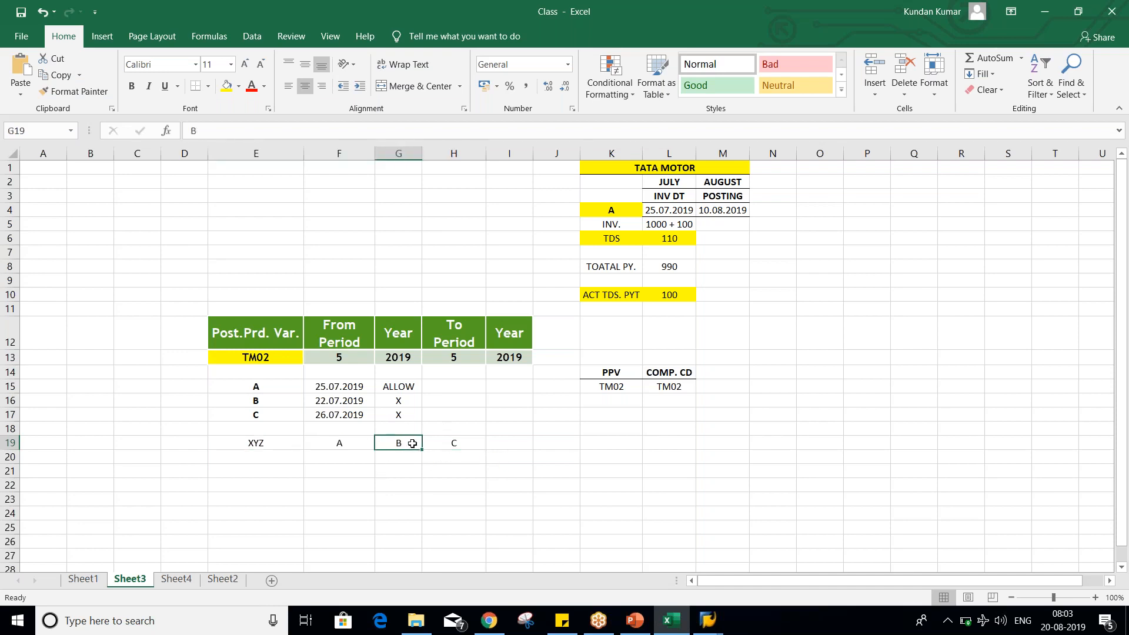
# Step: Switch to SAP and review the first and second posting period intervals in the TM02 row
pyautogui.hotkey('alt', 'Tab')
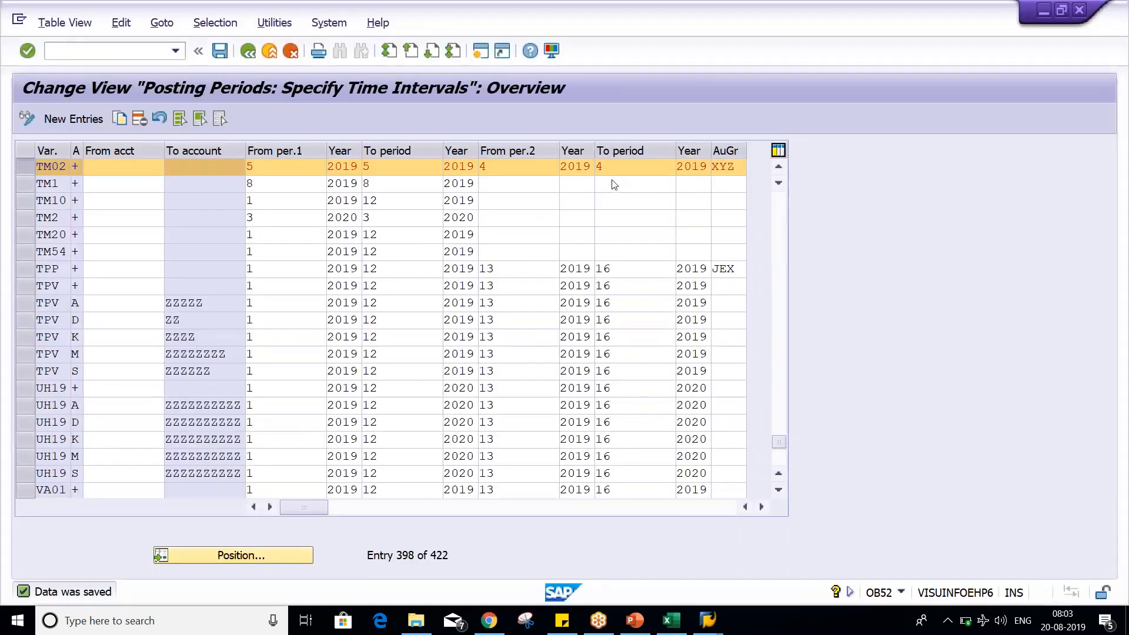
pyautogui.click(486, 166)
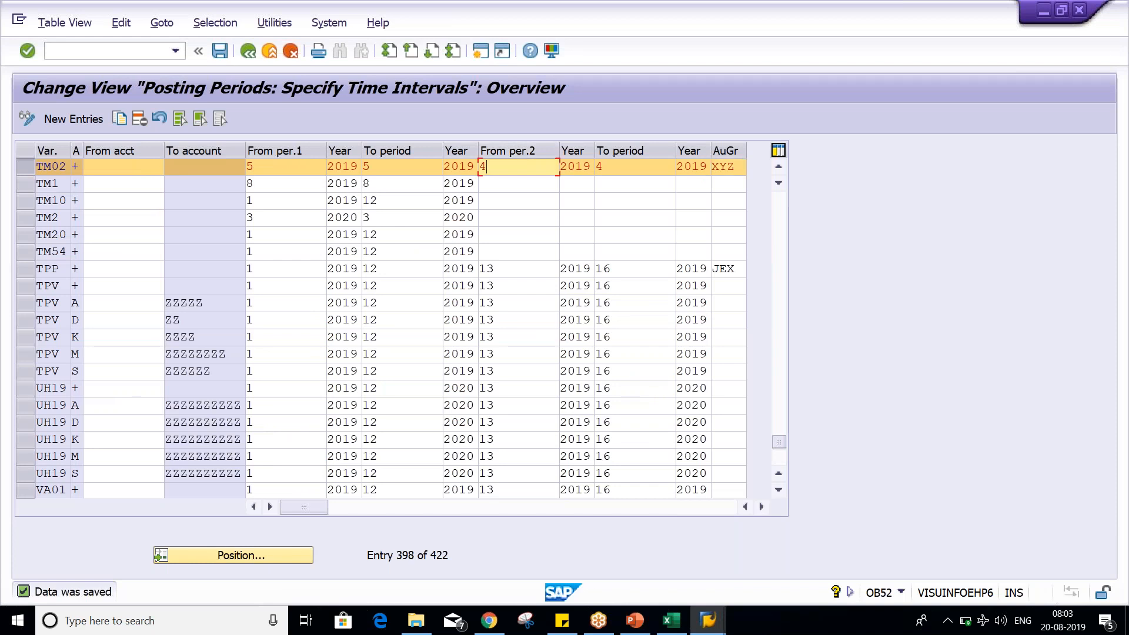
pyautogui.click(628, 162)
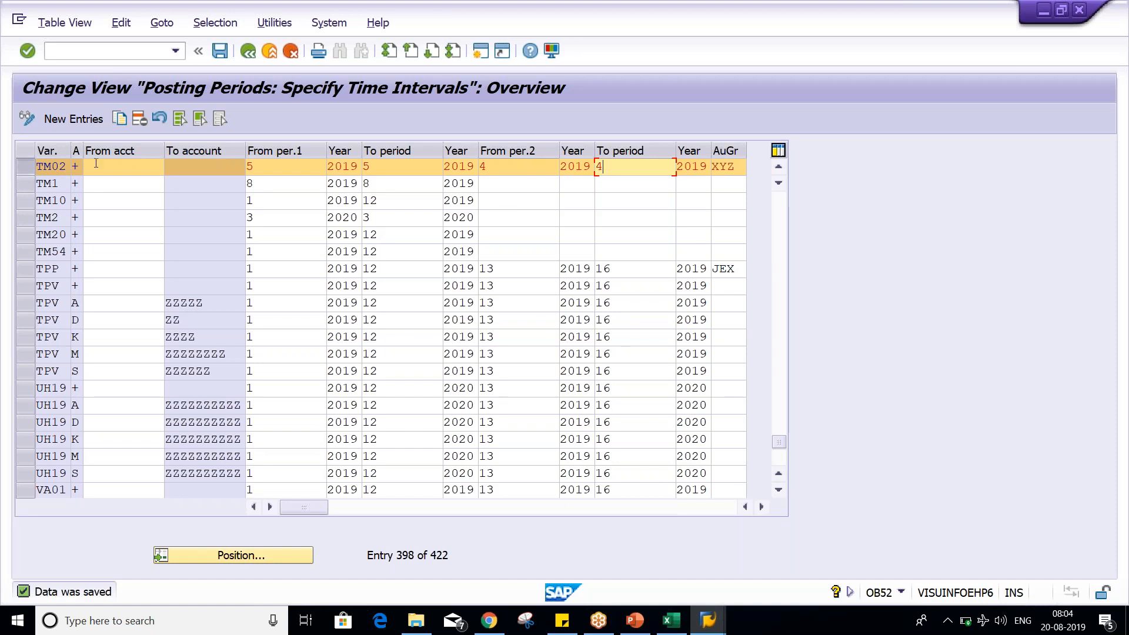
pyautogui.click(299, 168)
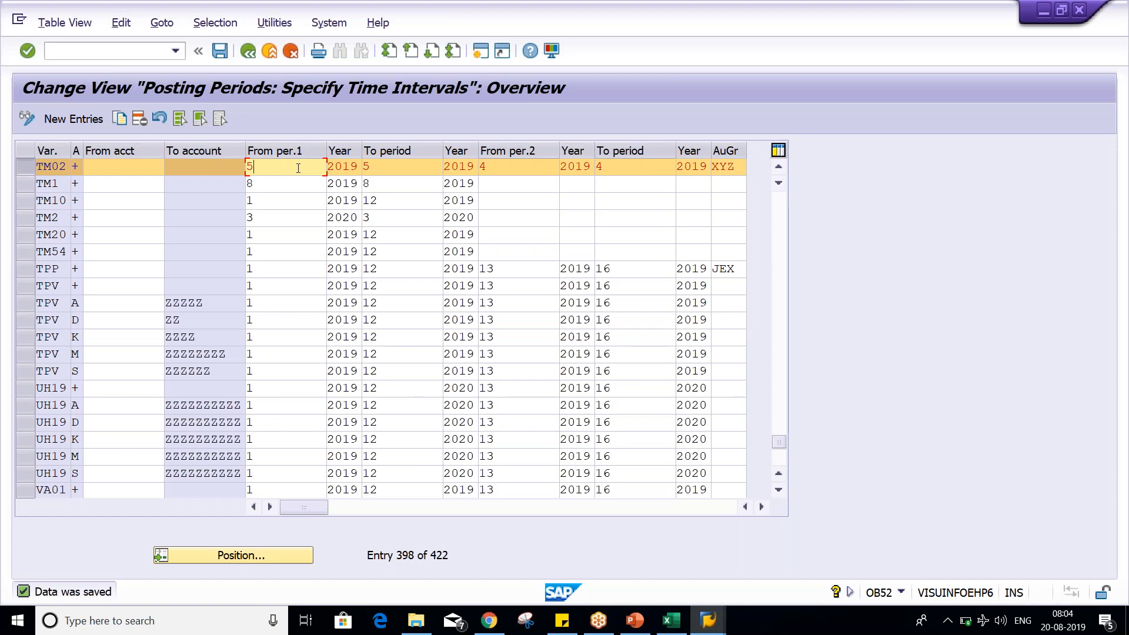
pyautogui.click(24, 168)
pyautogui.click(24, 168)
pyautogui.click(105, 169)
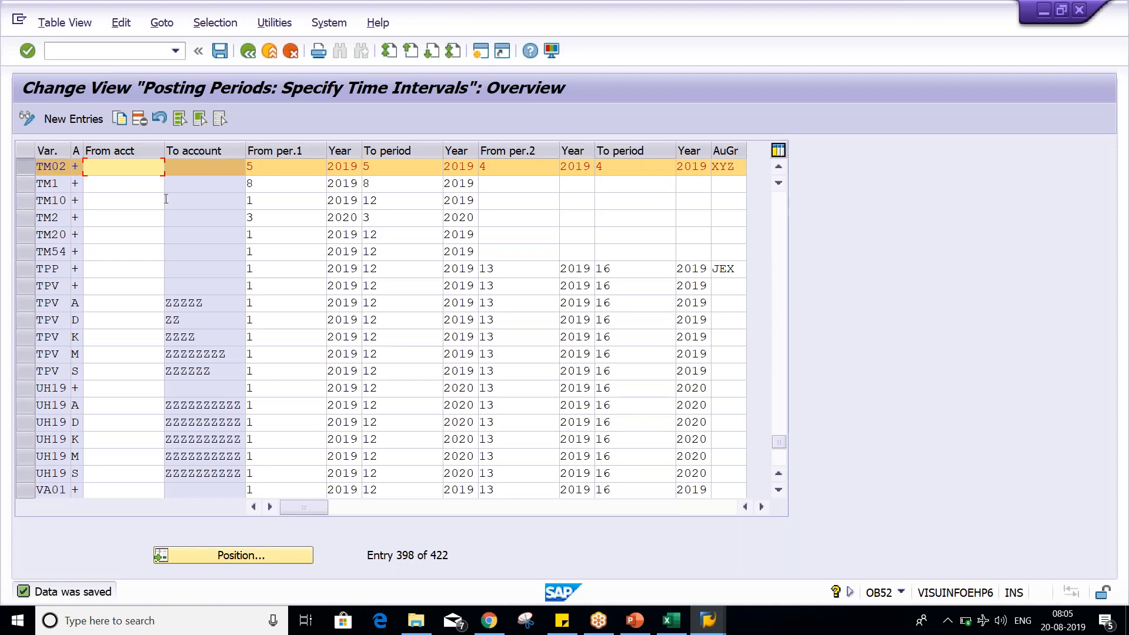
# Step: Recheck the from and to periods of both TM02 intervals and save the posting periods table
pyautogui.click(304, 170)
pyautogui.click(402, 167)
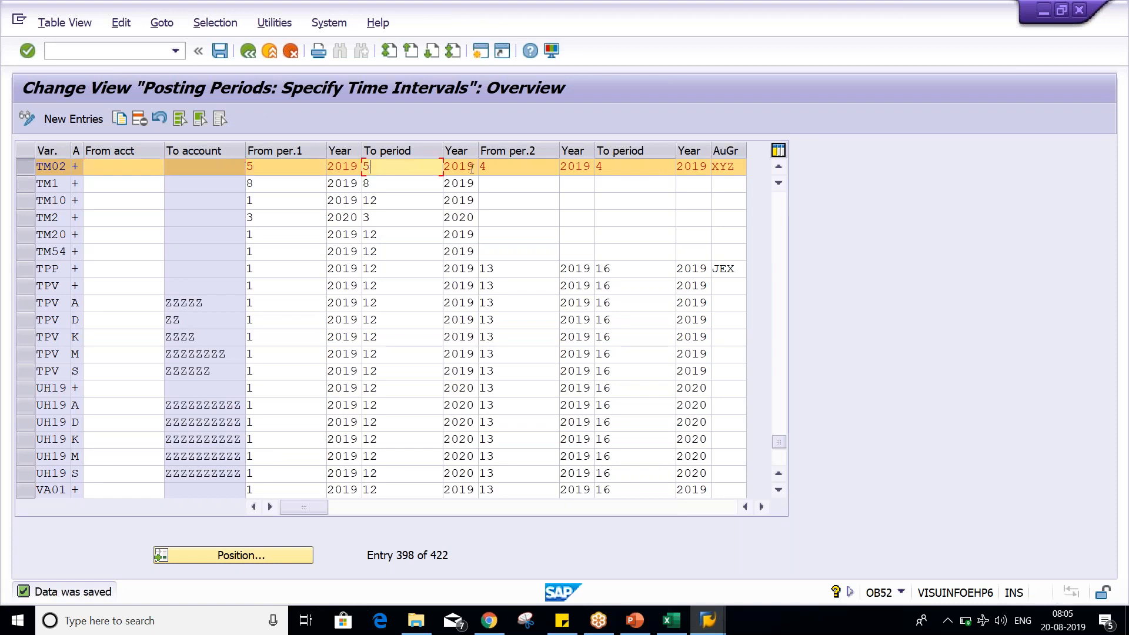
pyautogui.click(546, 167)
pyautogui.click(647, 170)
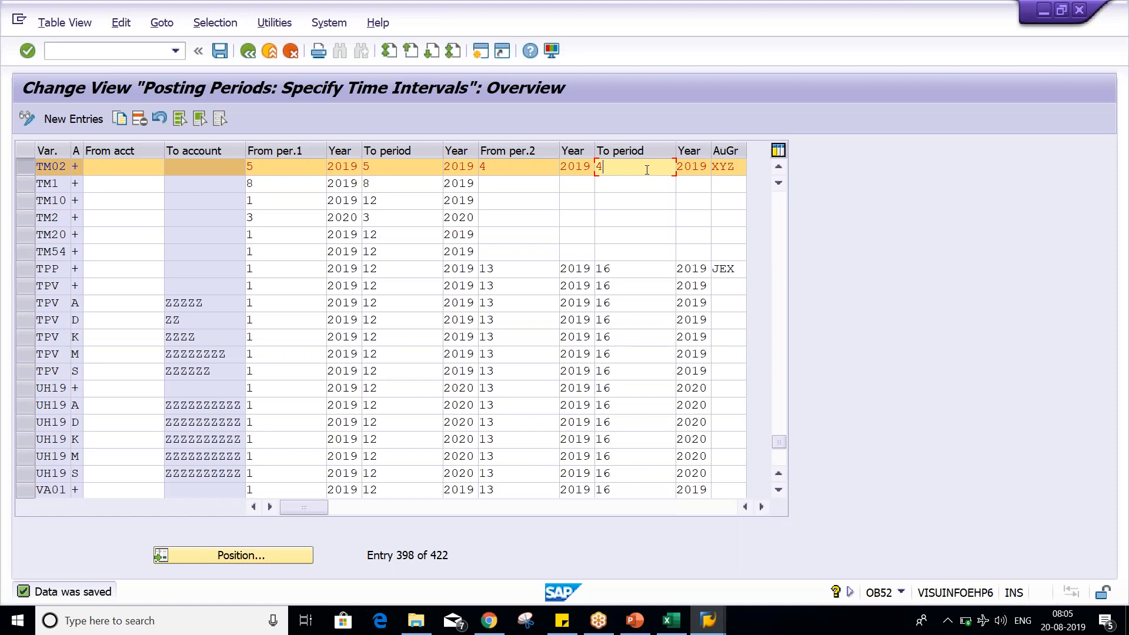
pyautogui.press('Return')
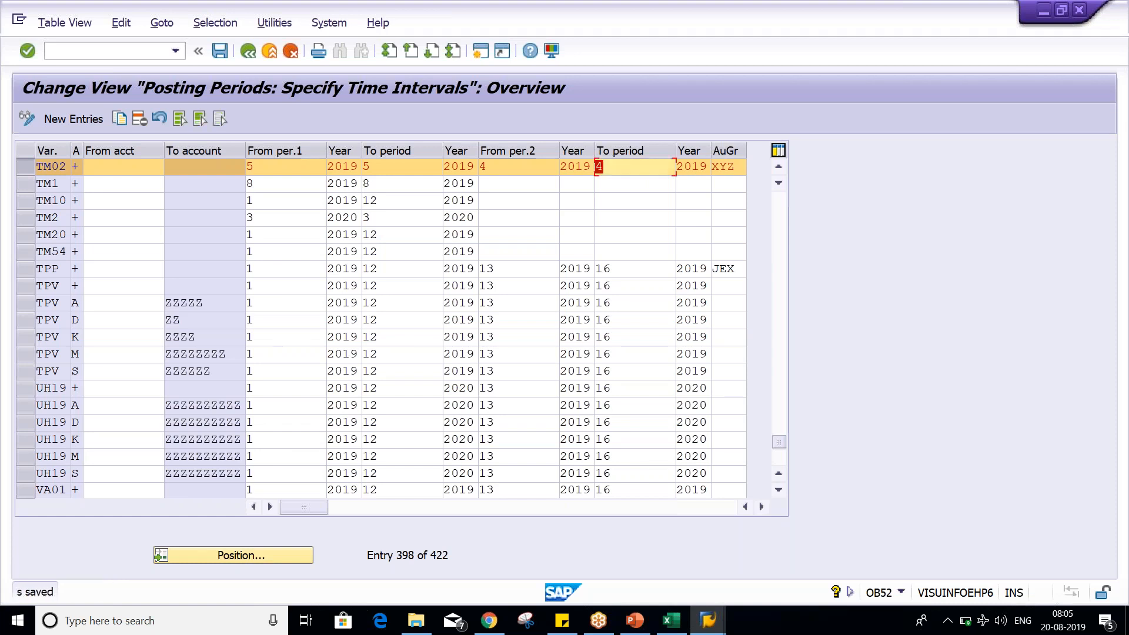
pyautogui.hotkey('ctrl', 's')
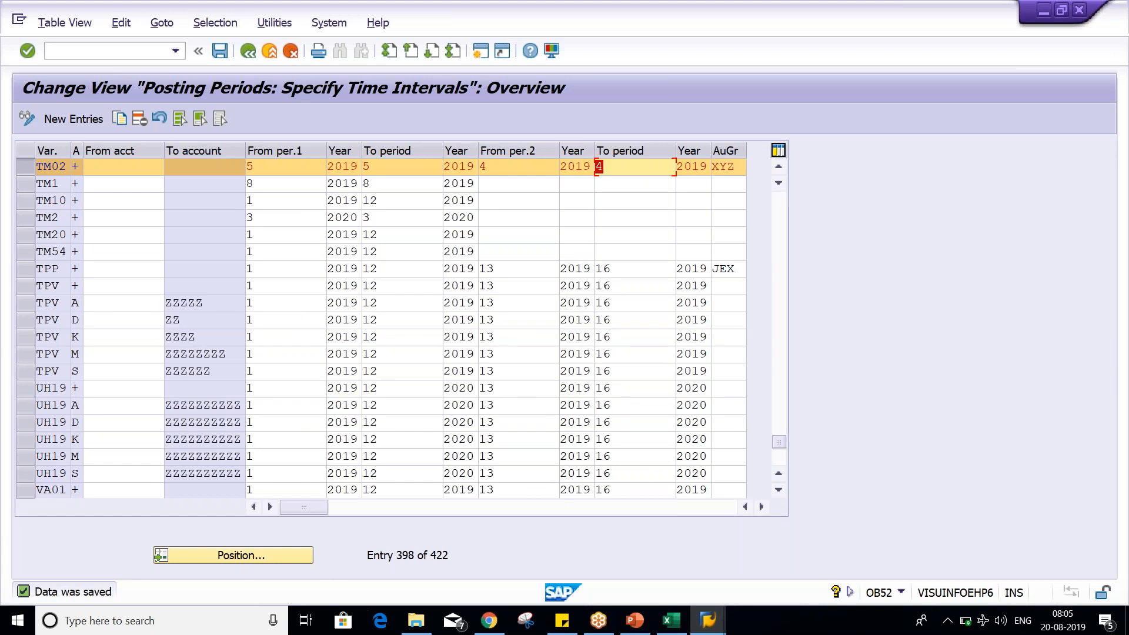
# Step: Clear TM02's authorization group and the end year and to period of its second interval
pyautogui.press('Tab')
pyautogui.press('Tab')
pyautogui.press('Delete')
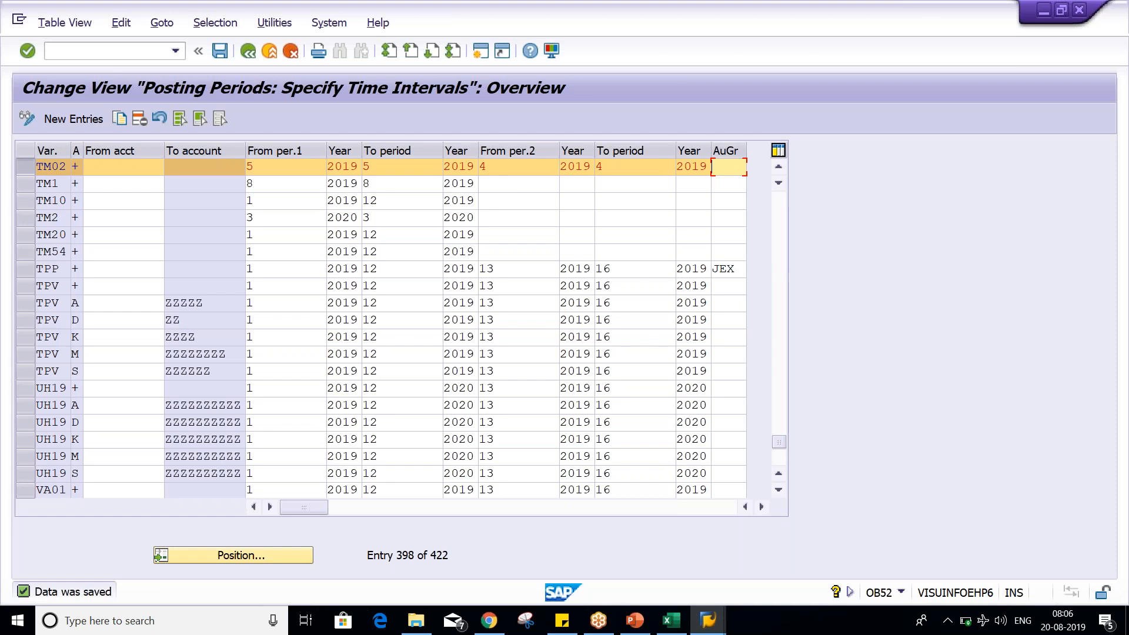
pyautogui.hotkey('shift', 'Tab')
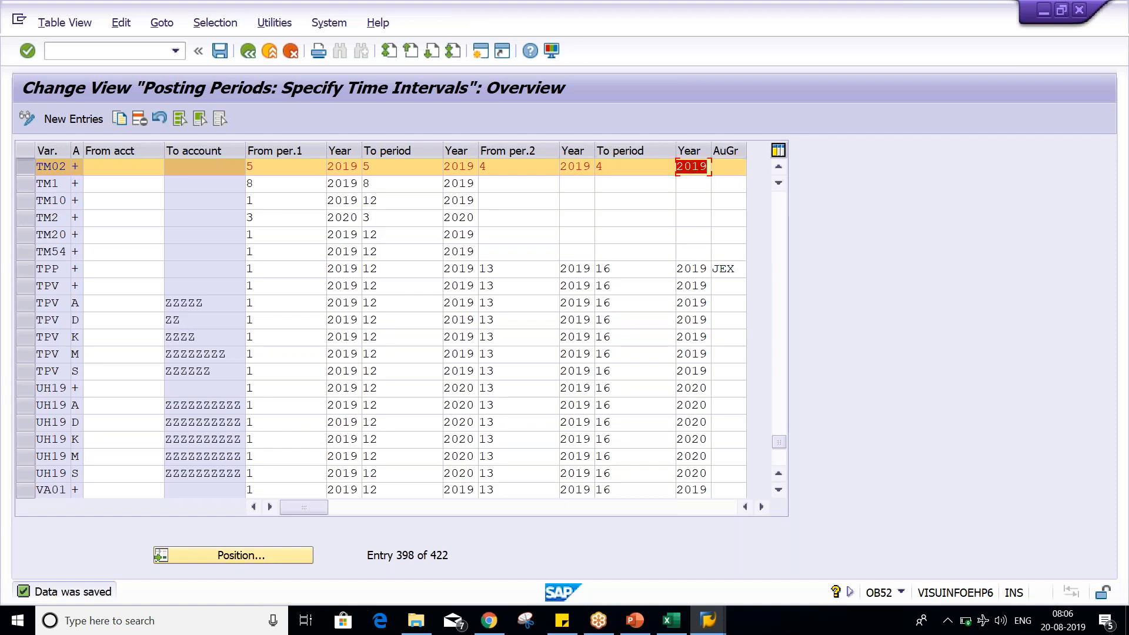
pyautogui.press('Delete')
pyautogui.hotkey('shift', 'Tab')
pyautogui.press('Delete')
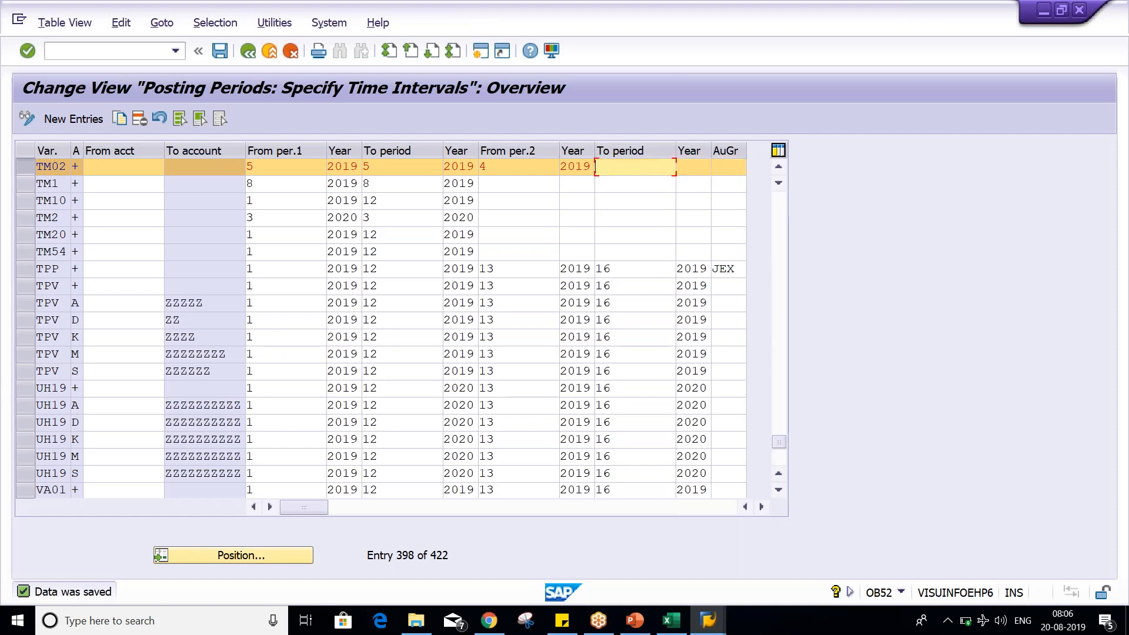
# Step: Clear the second interval's start year and from period for TM02, and re-enter 2019 as the first interval's end year
pyautogui.hotkey('shift', 'Tab')
pyautogui.press('Delete')
pyautogui.hotkey('shift', 'Tab')
pyautogui.press('Delete')
pyautogui.hotkey('shift', 'Tab')
pyautogui.press('Delete')
pyautogui.write('2019')
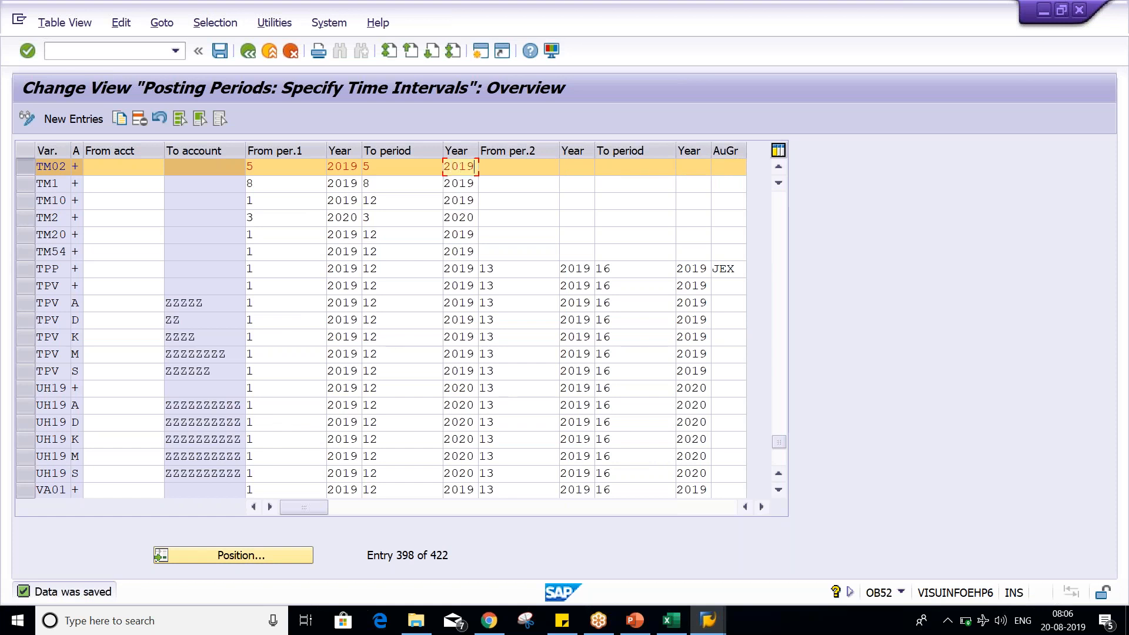
pyautogui.press('Return')
# Step: Open a new SAP session, check the month-to-period table on the PowerPoint slide, and return to the posting periods table
pyautogui.click(481, 50)
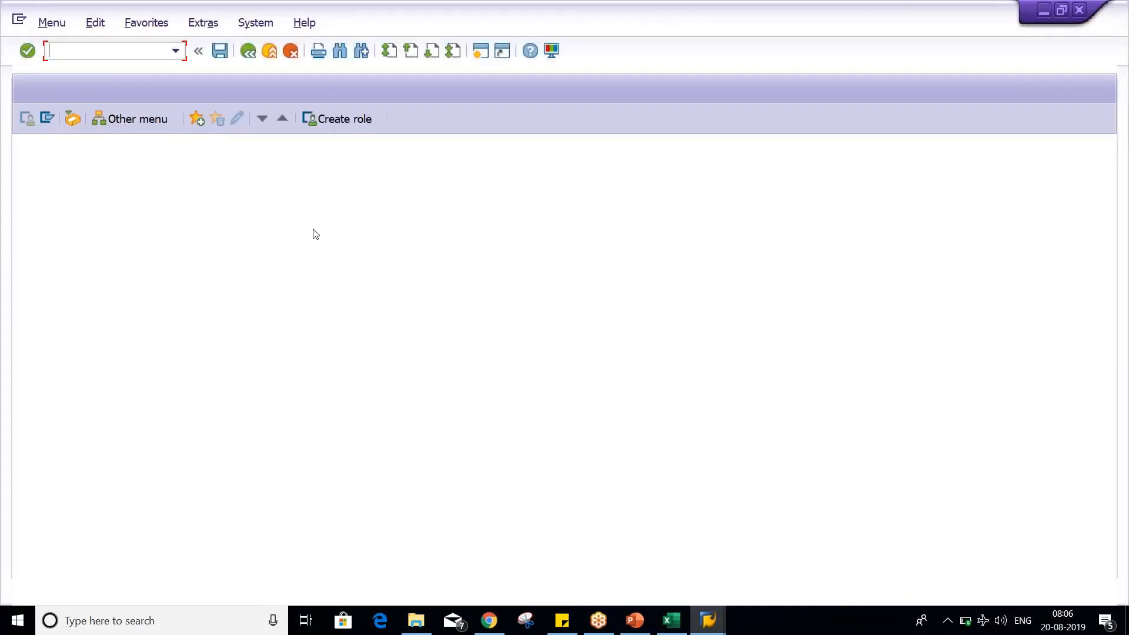
pyautogui.hotkey('alt', 'Tab')
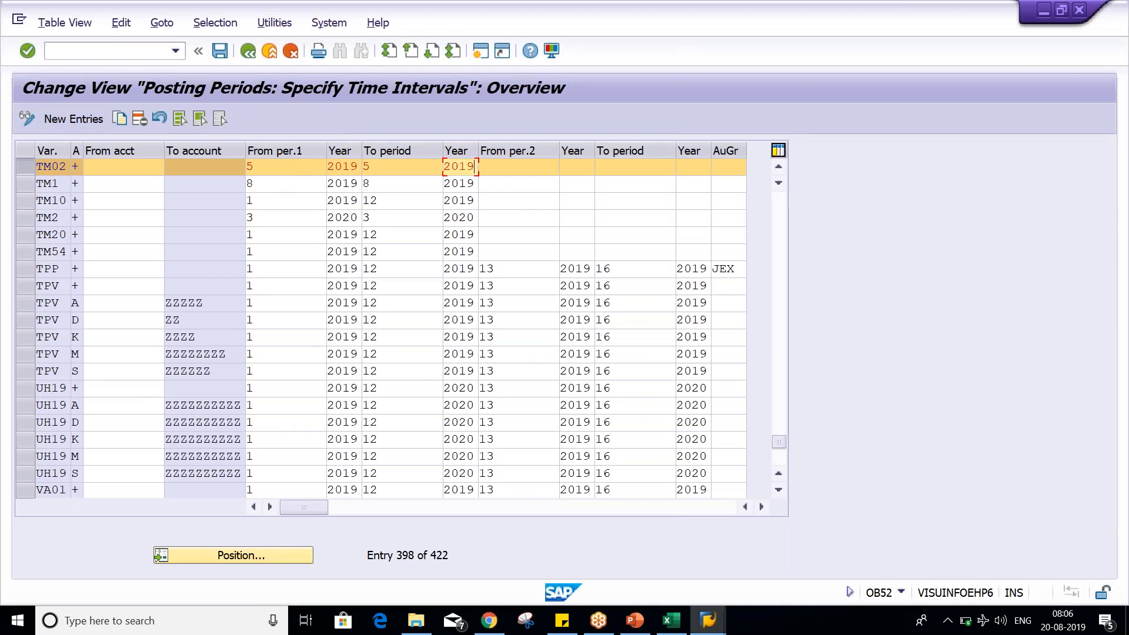
pyautogui.click(635, 620)
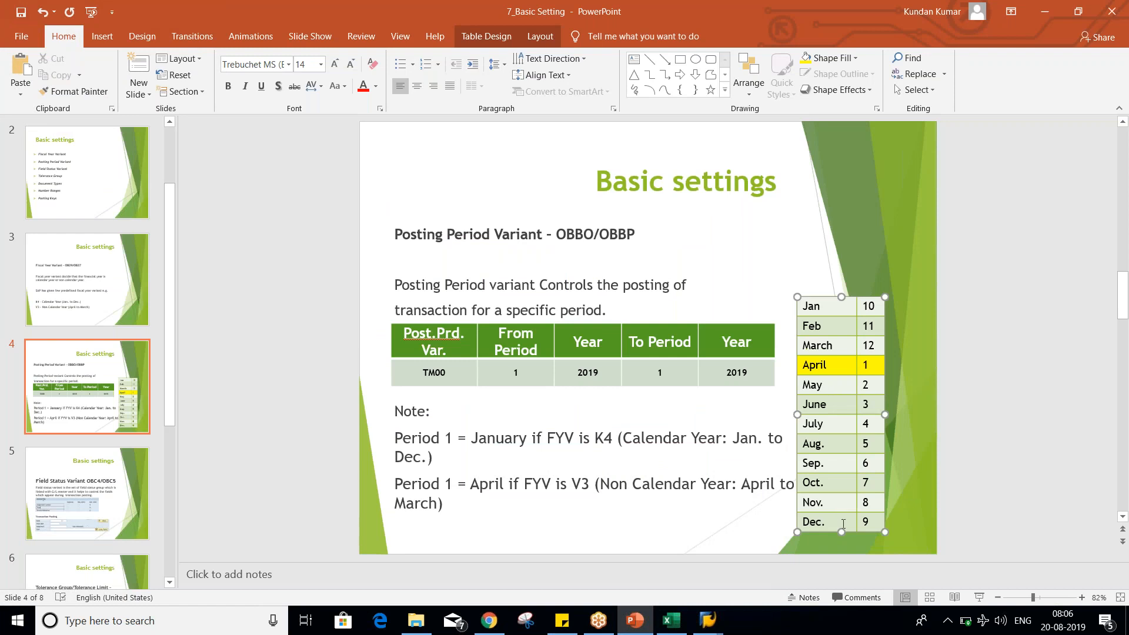
pyautogui.hotkey('alt', 'Tab')
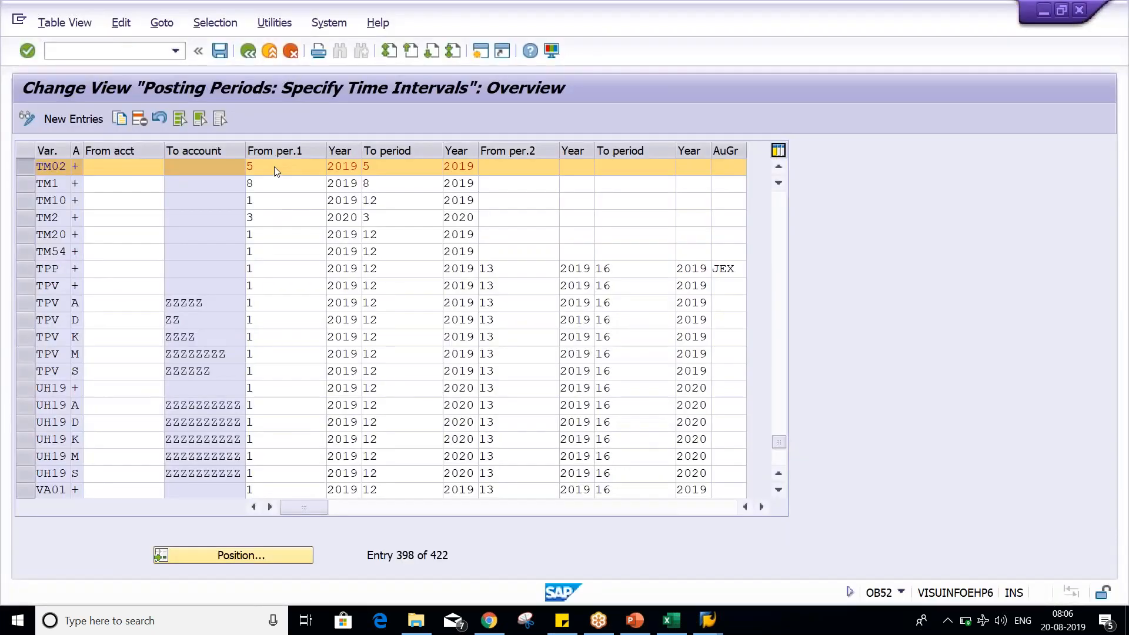
# Step: Set the from and to periods of TM02's first interval to 9
pyautogui.click(274, 167)
pyautogui.press('BackSpace')
pyautogui.write('9')
pyautogui.press('Tab')
pyautogui.press('Tab')
pyautogui.write('9')
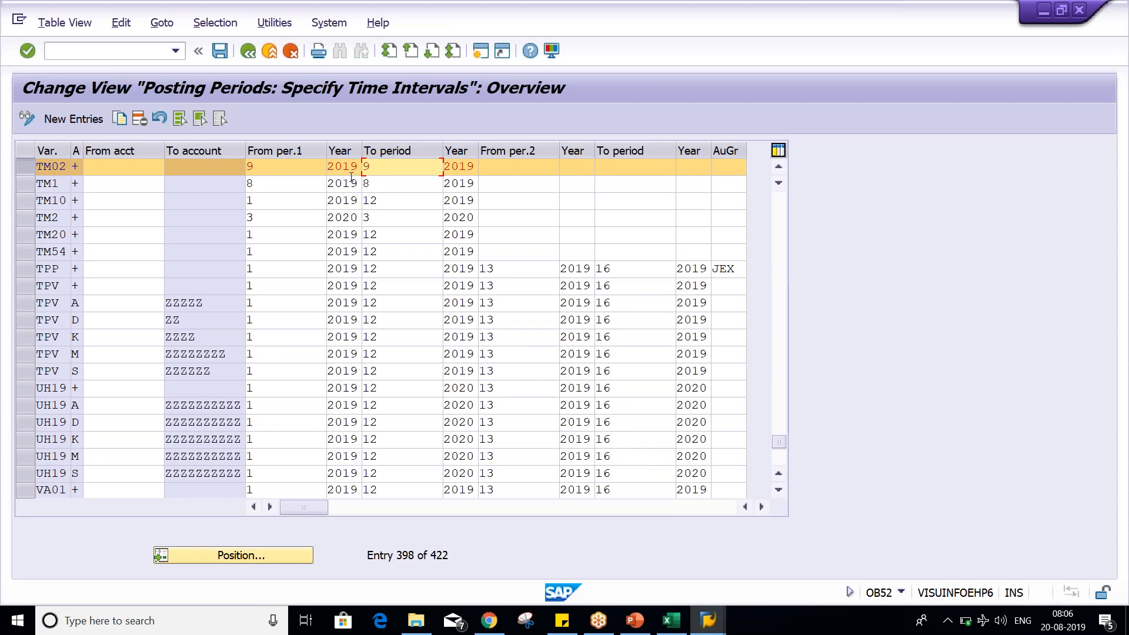
# Step: Look up January's period number in the PowerPoint month table and compare it with TM02's interval in SAP
pyautogui.hotkey('alt', 'Tab')
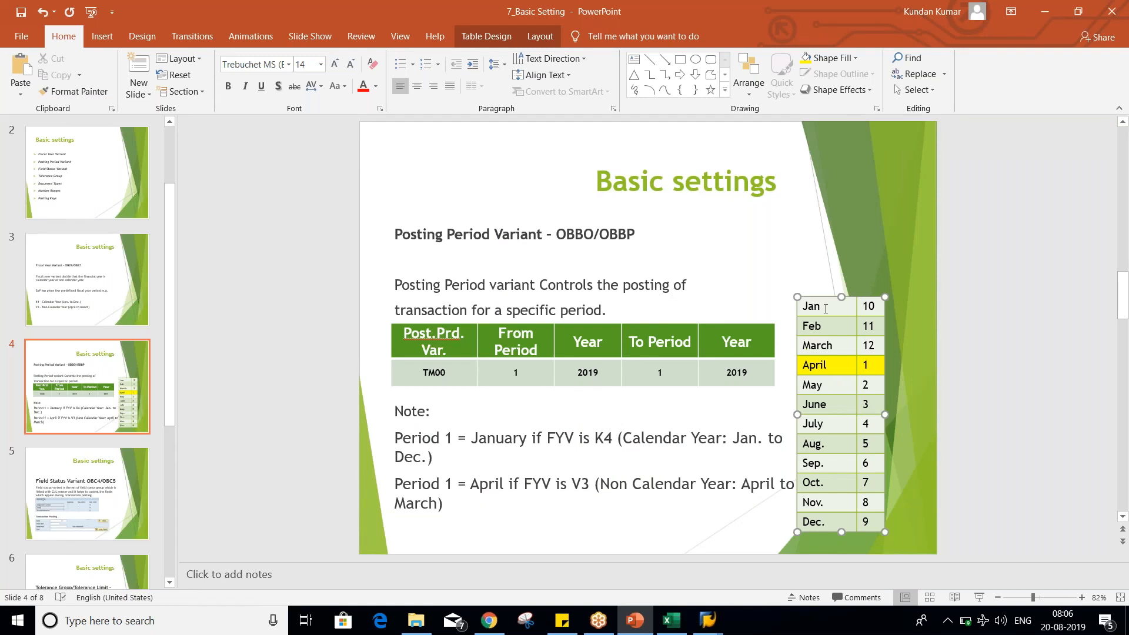
pyautogui.hotkey('alt', 'Tab')
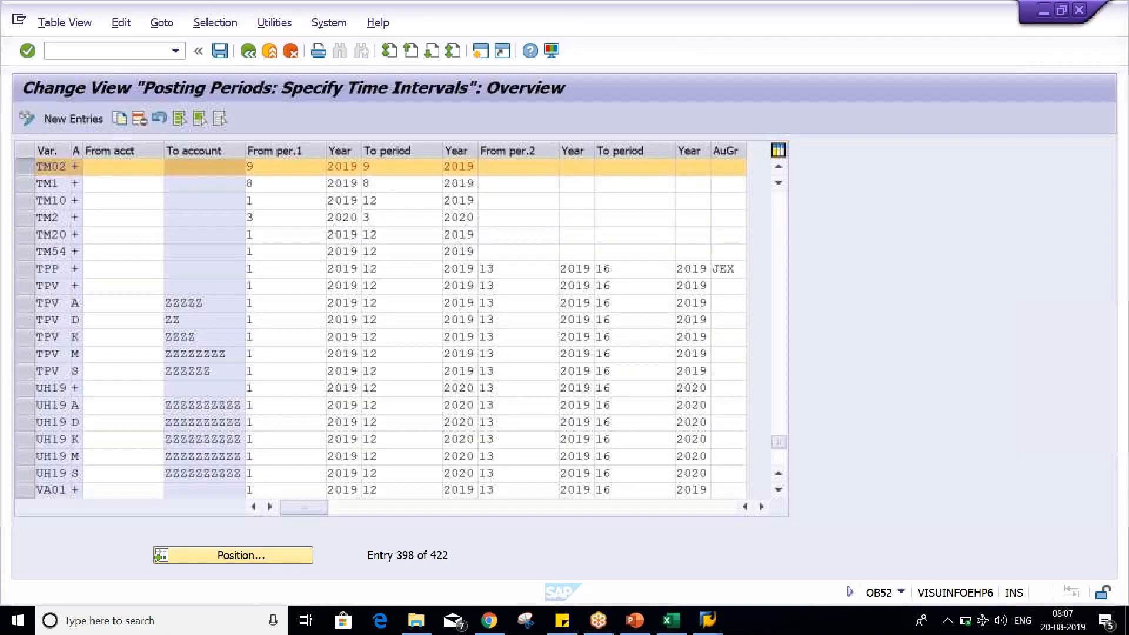
pyautogui.hotkey('alt', 'Tab')
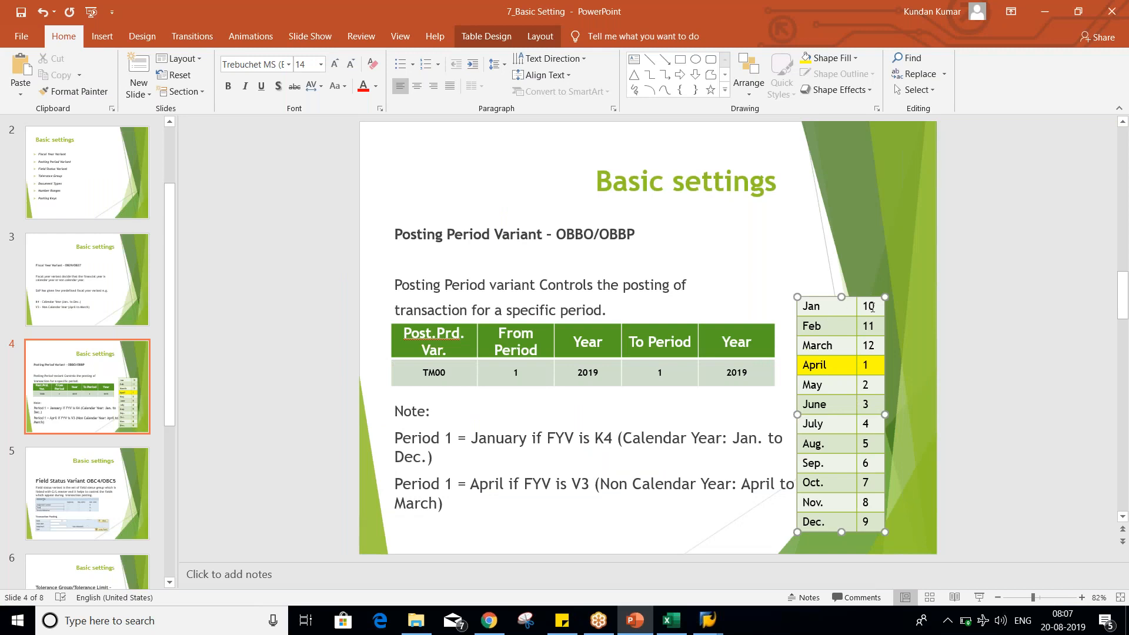
pyautogui.hotkey('alt', 'Tab')
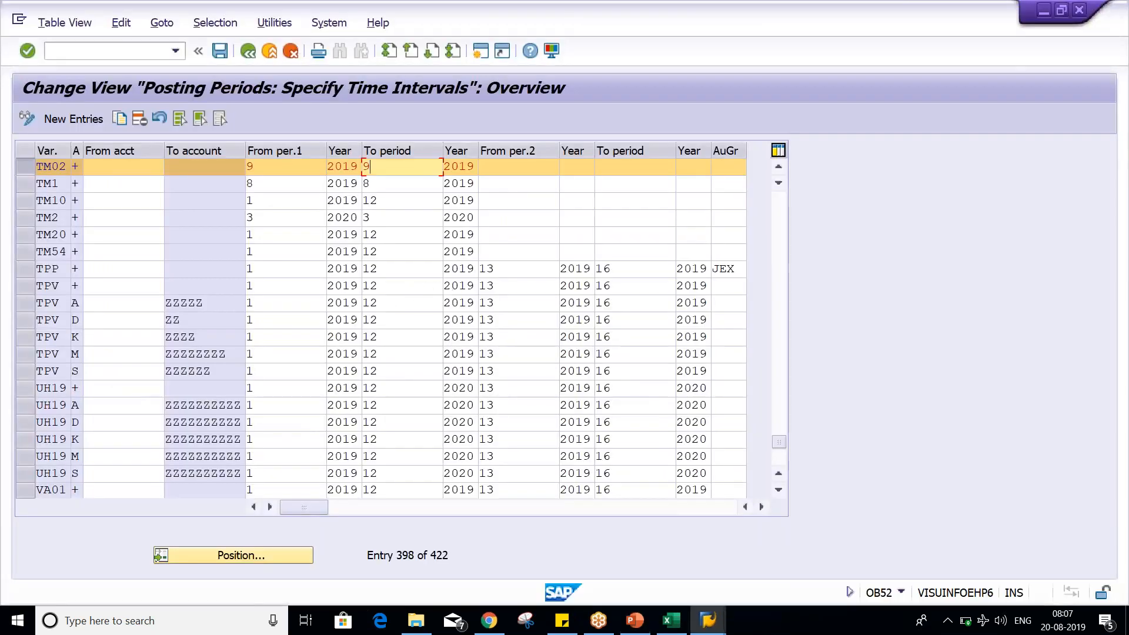
# Step: Set both the from and to periods of TM02's first interval to 10, dismiss the battery notice, and save
pyautogui.doubleClick(342, 166)
pyautogui.doubleClick(249, 166)
pyautogui.write('10')
pyautogui.doubleClick(343, 167)
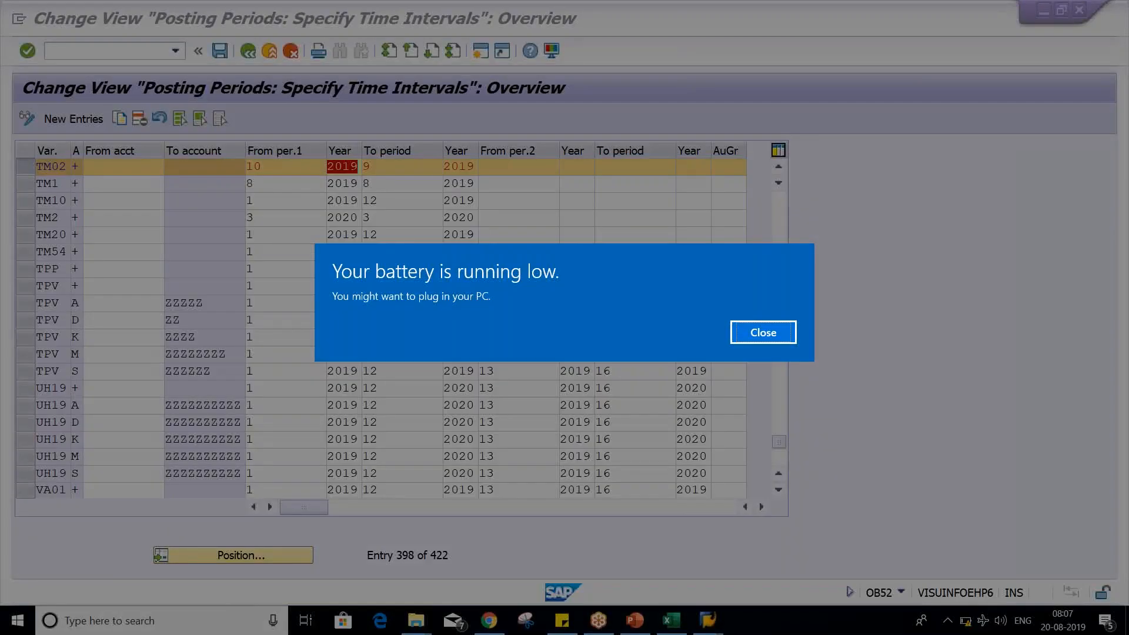
pyautogui.click(776, 333)
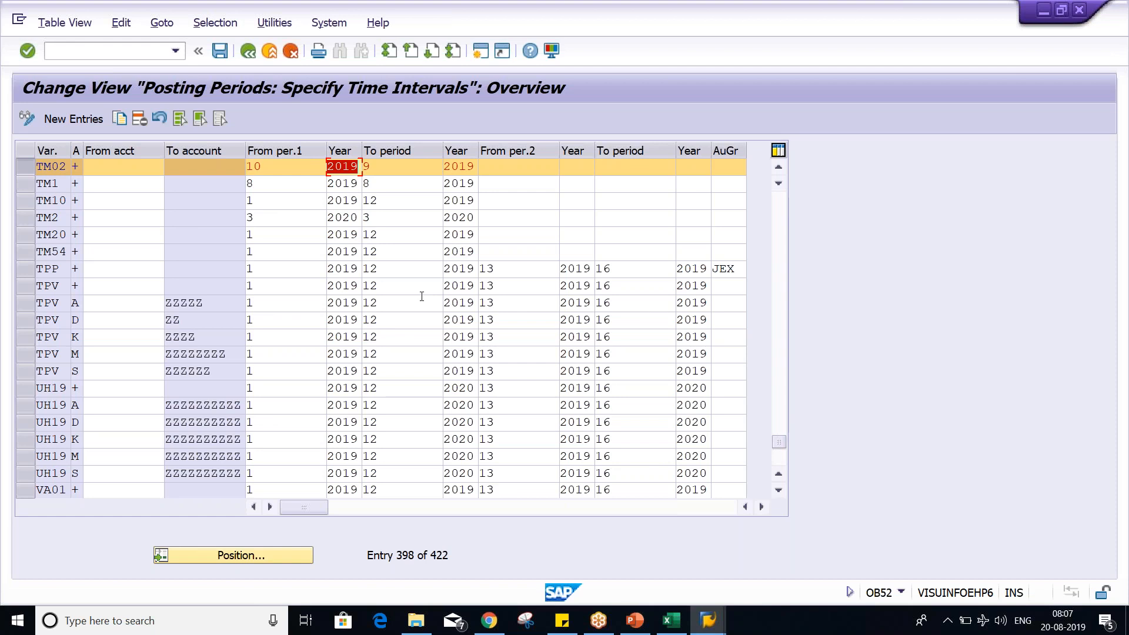
pyautogui.hotkey('shift', 'Tab')
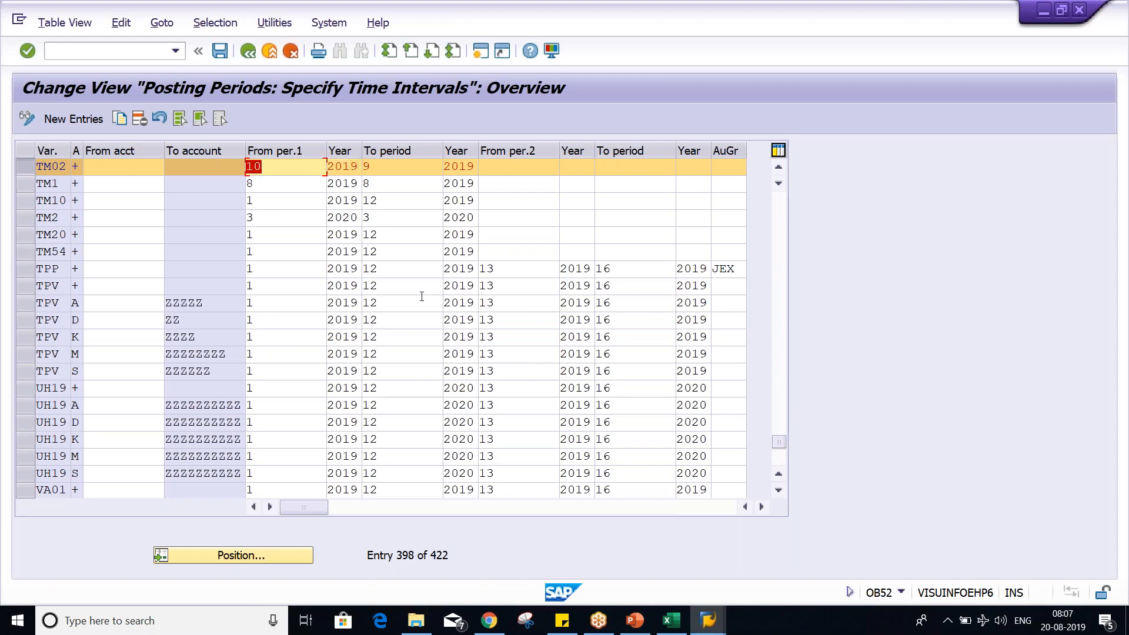
pyautogui.press('Tab')
pyautogui.press('Tab')
pyautogui.write('10')
pyautogui.press('Tab')
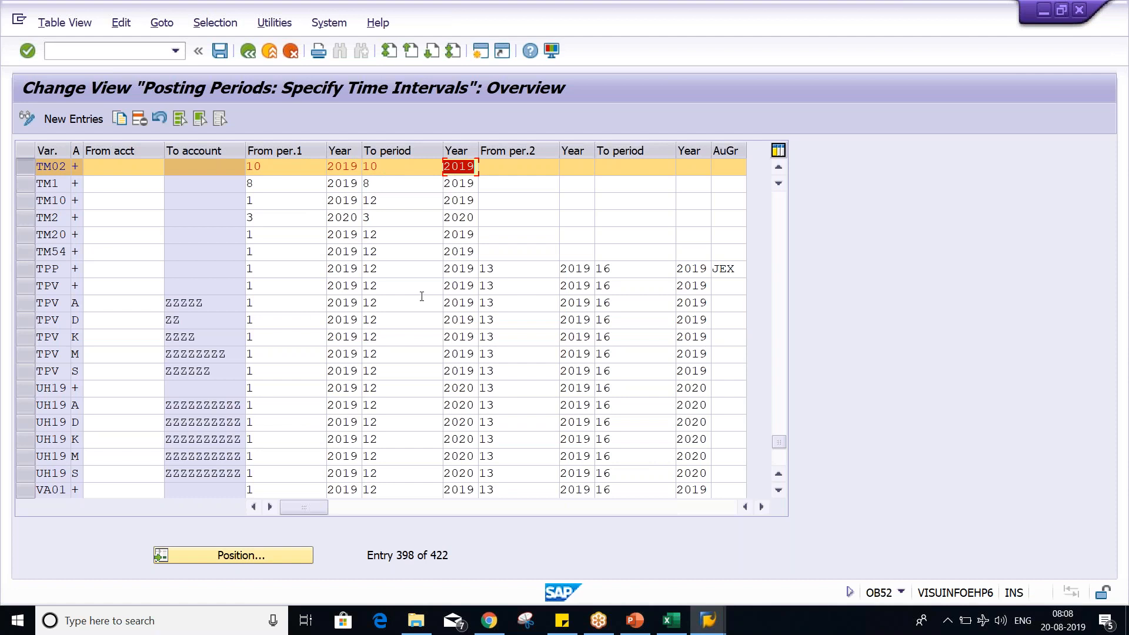
pyautogui.press('Return')
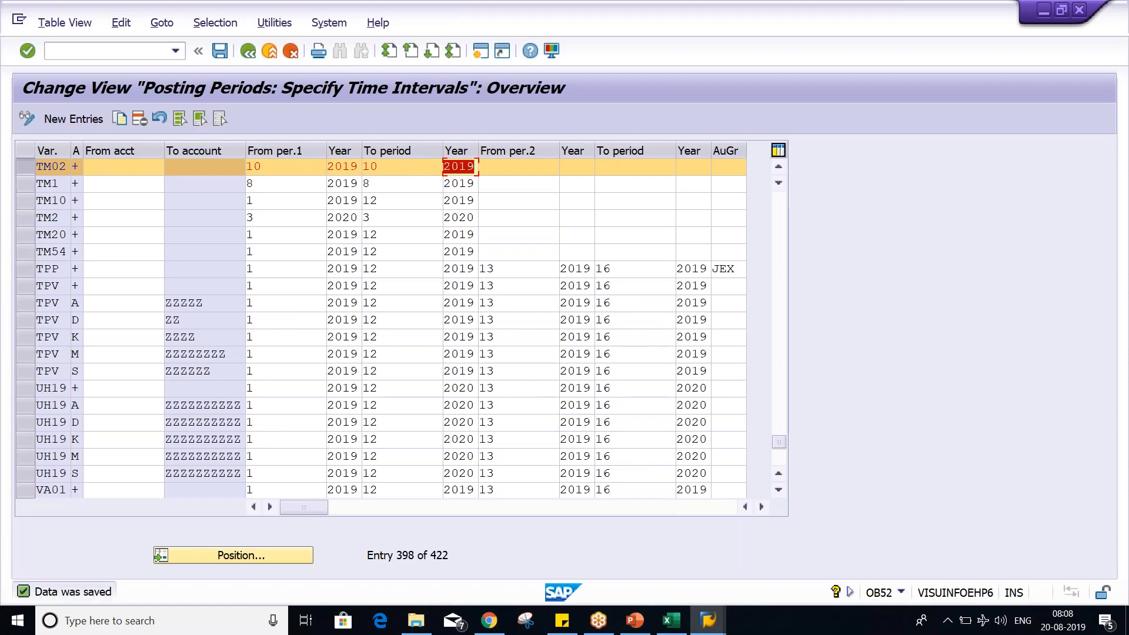
# Step: Switch to the Excel workbook and enter the date 05.10.2020 in cell K19 of Sheet3
pyautogui.click(285, 167)
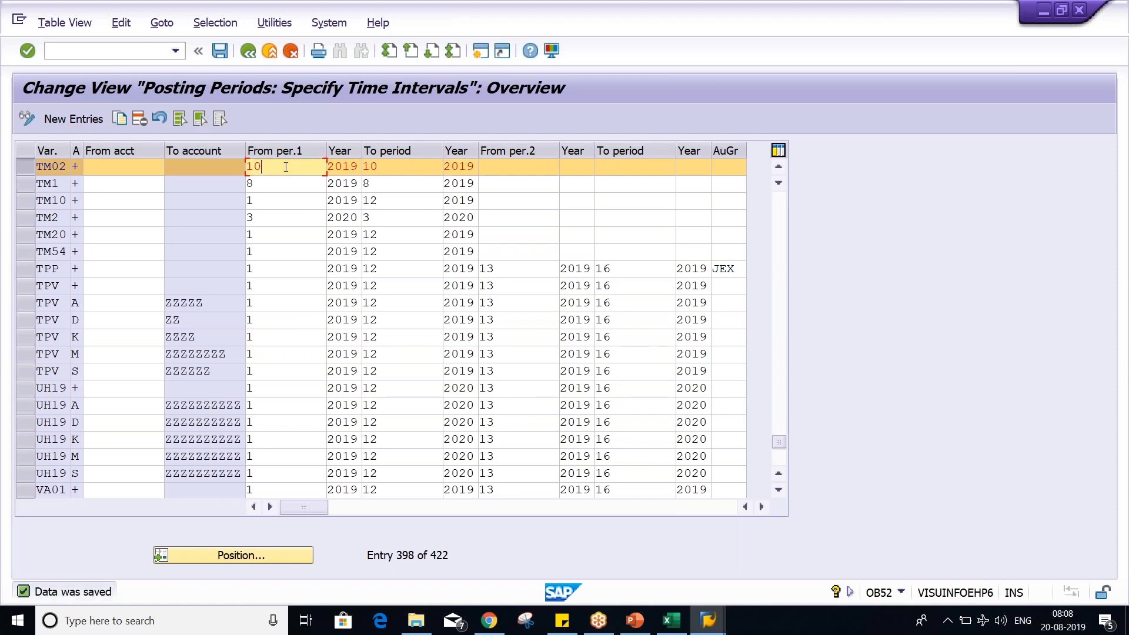
pyautogui.click(672, 621)
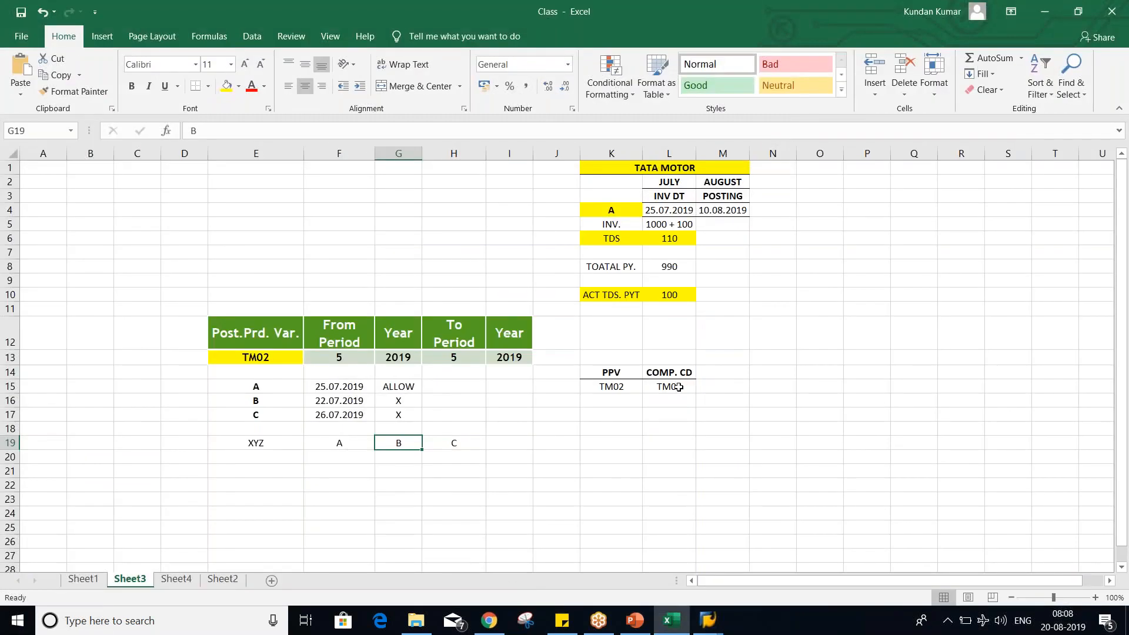
pyautogui.scroll(-1, 679, 387)
pyautogui.click(612, 401)
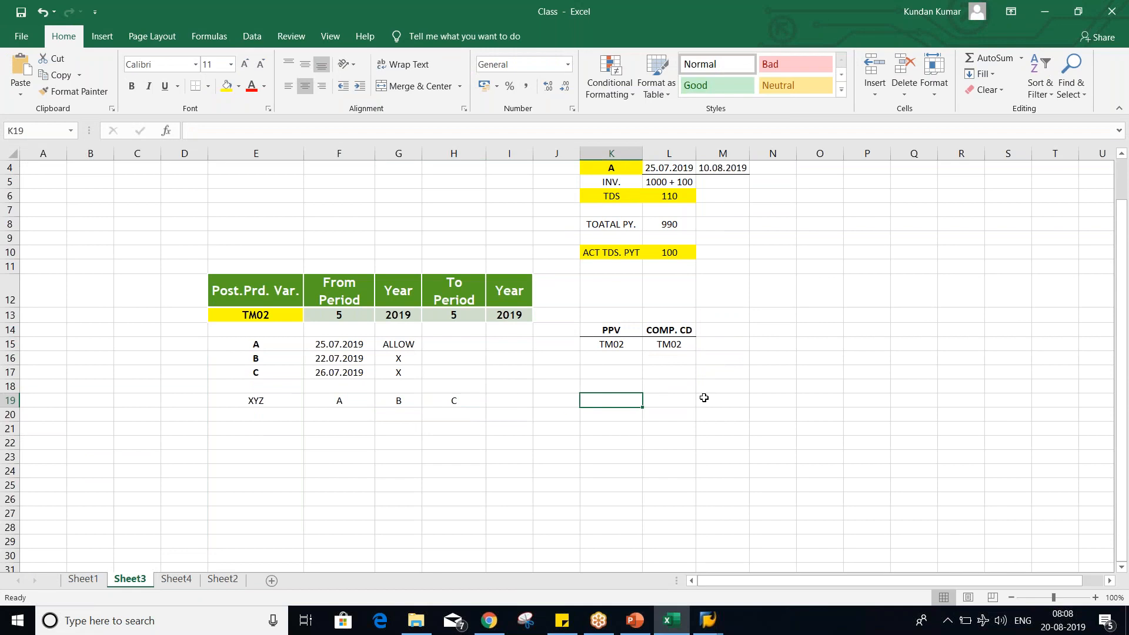
pyautogui.write('1')
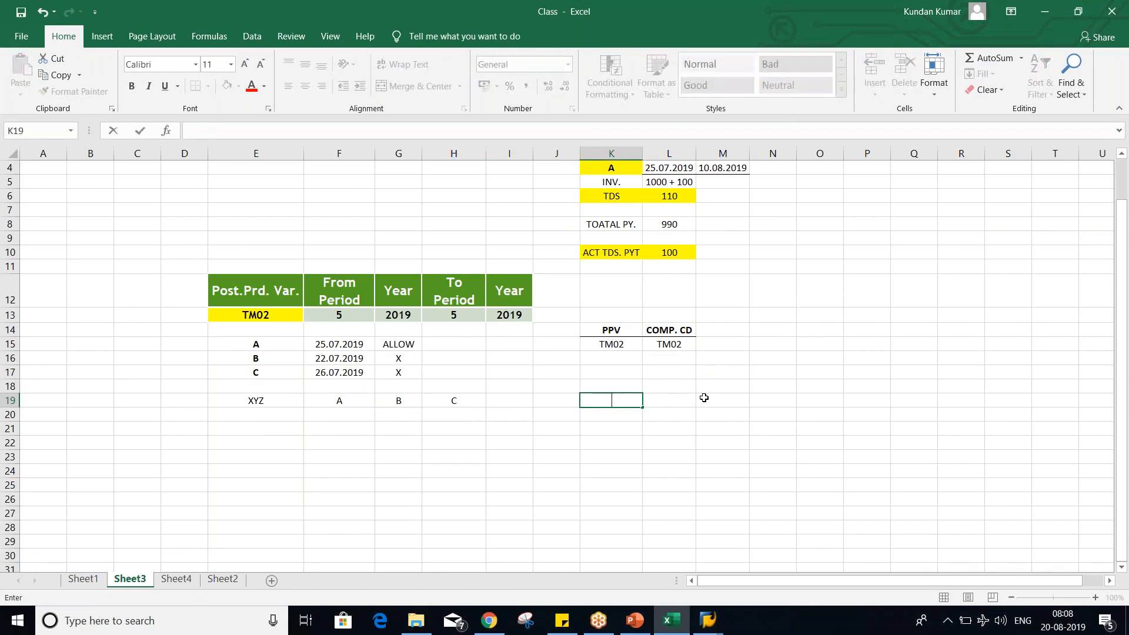
pyautogui.write('05.10')
pyautogui.write('.201')
pyautogui.write('20')
pyautogui.press('BackSpace')
pyautogui.press('BackSpace')
pyautogui.press('BackSpace')
pyautogui.press('Return')
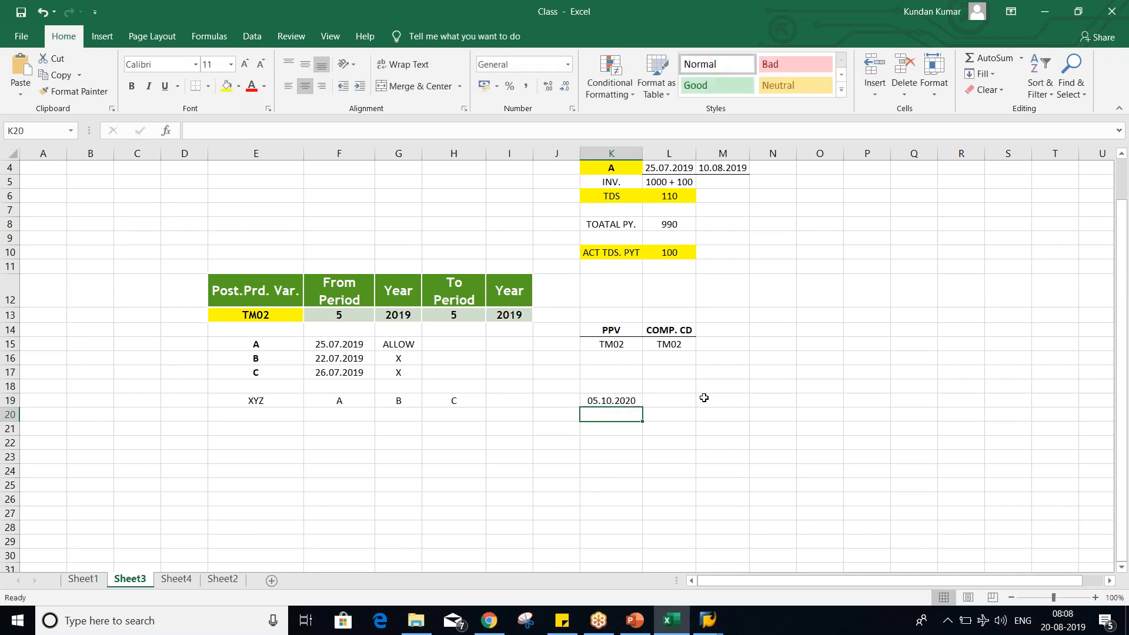
pyautogui.scroll(-1, 612, 446)
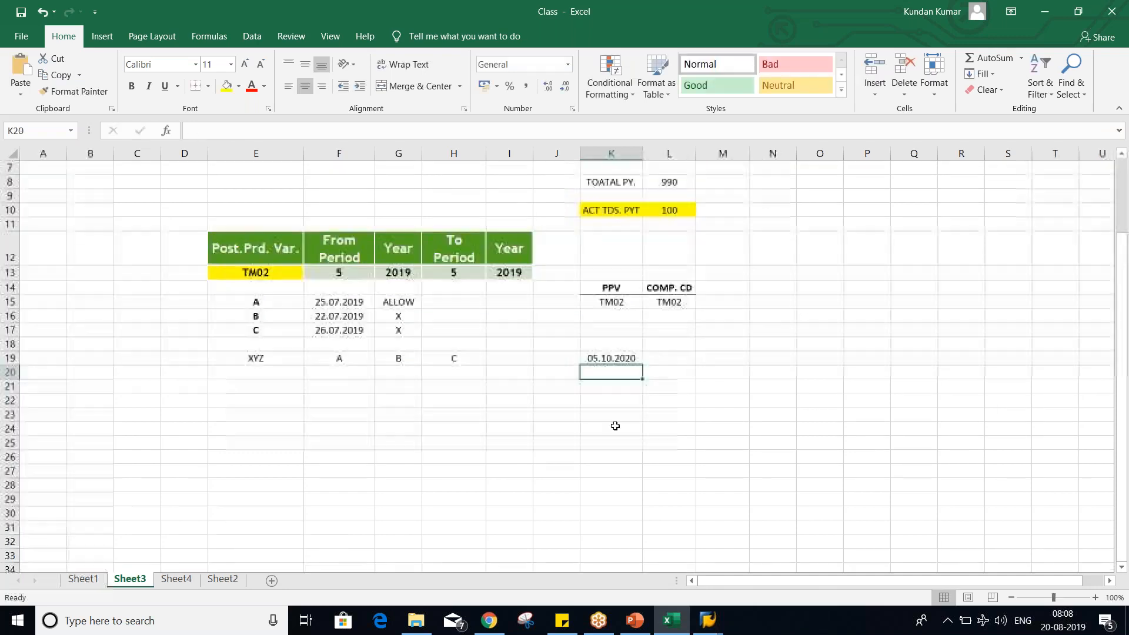
pyautogui.click(602, 358)
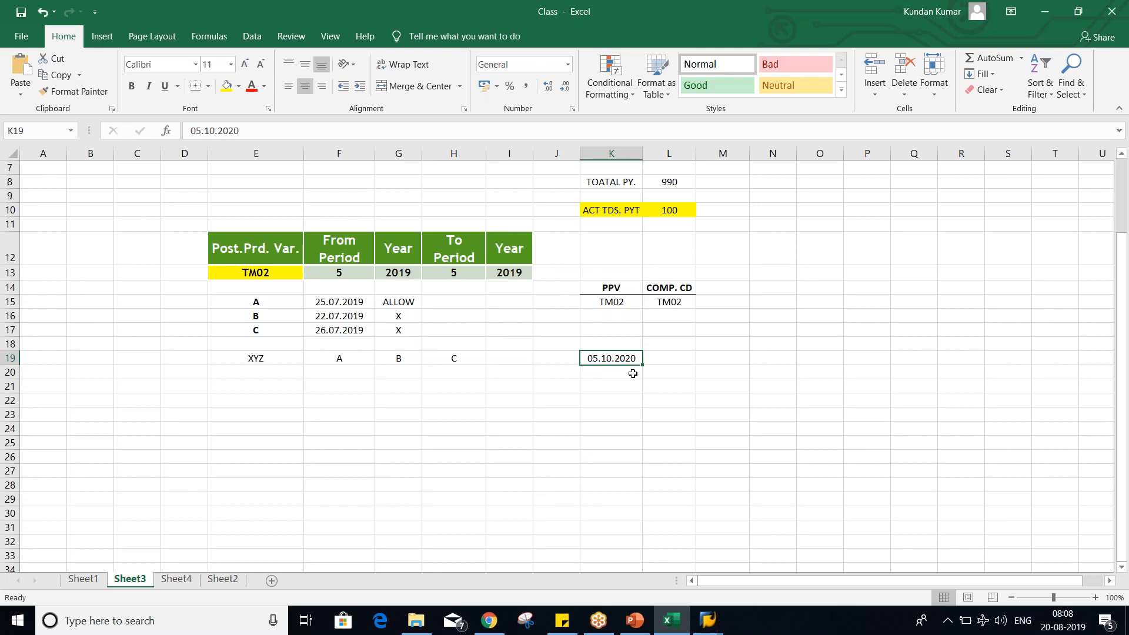
# Step: Switch to SAP, create a new session and start transaction OB29 for fiscal year variants
pyautogui.hotkey('alt', 'Tab')
pyautogui.click(481, 52)
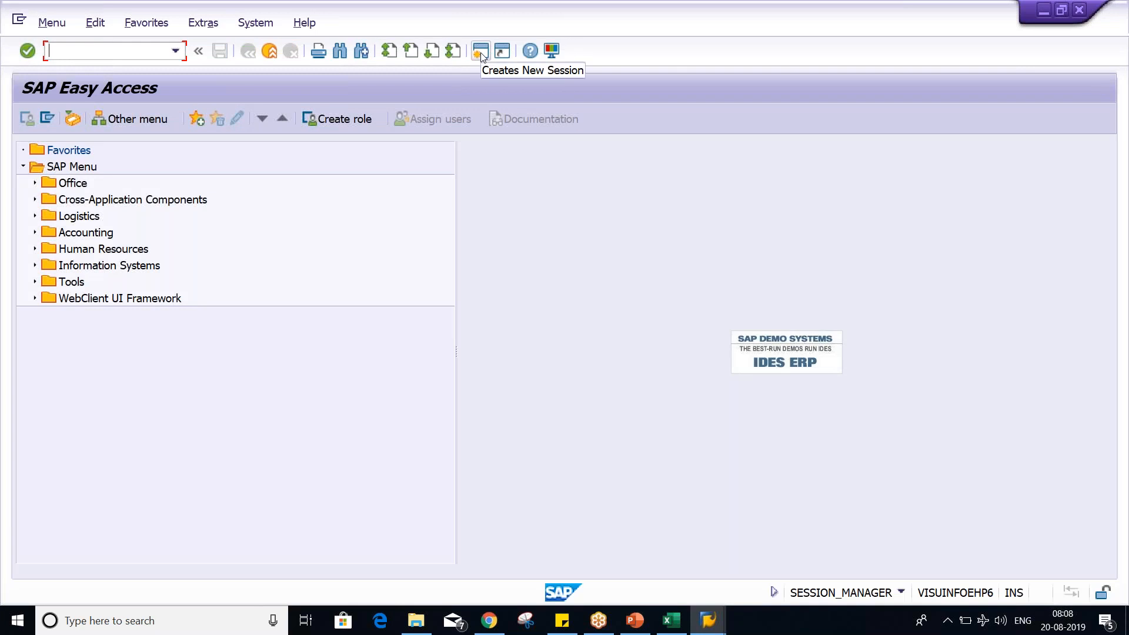
pyautogui.write('OB')
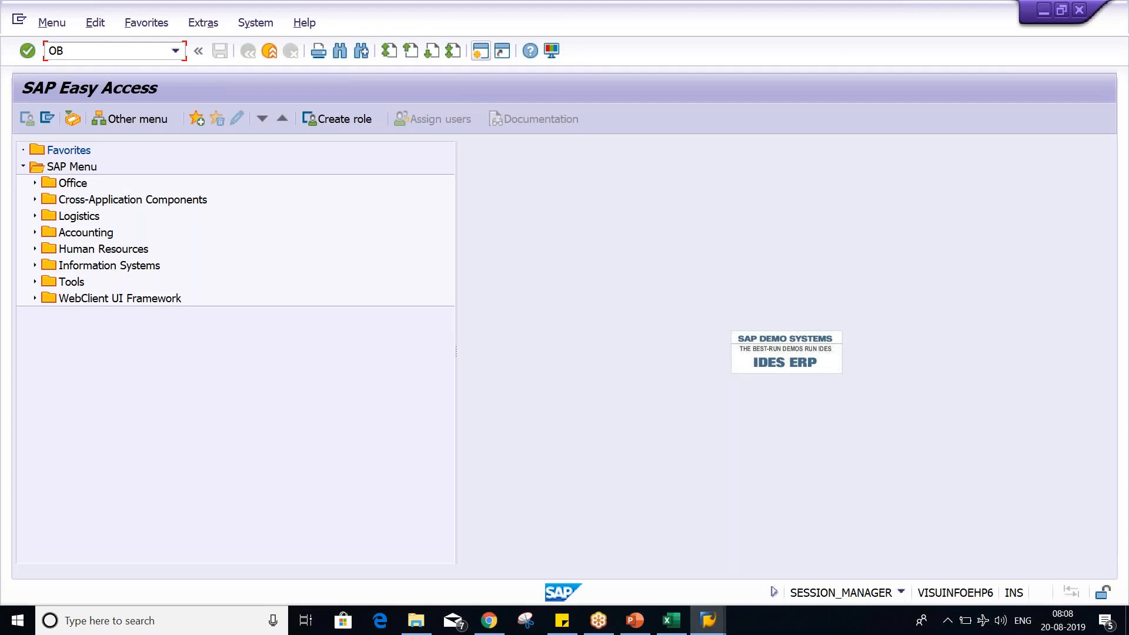
pyautogui.write('29')
pyautogui.press('Return')
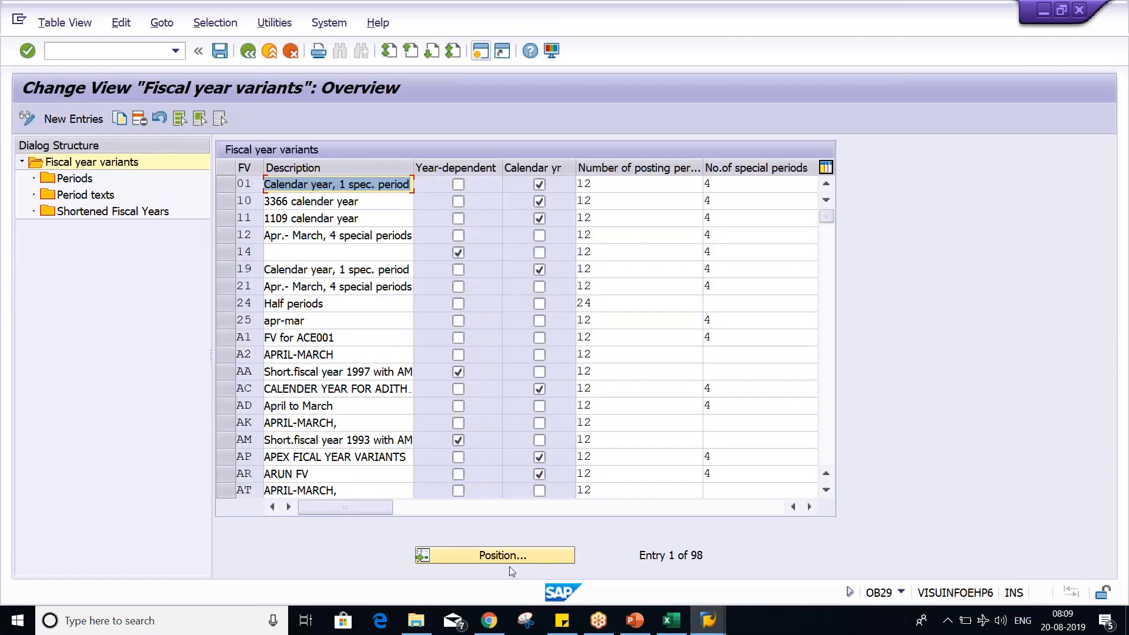
# Step: Position the fiscal year variants list on T2, select that variant and open its Periods overview
pyautogui.click(512, 563)
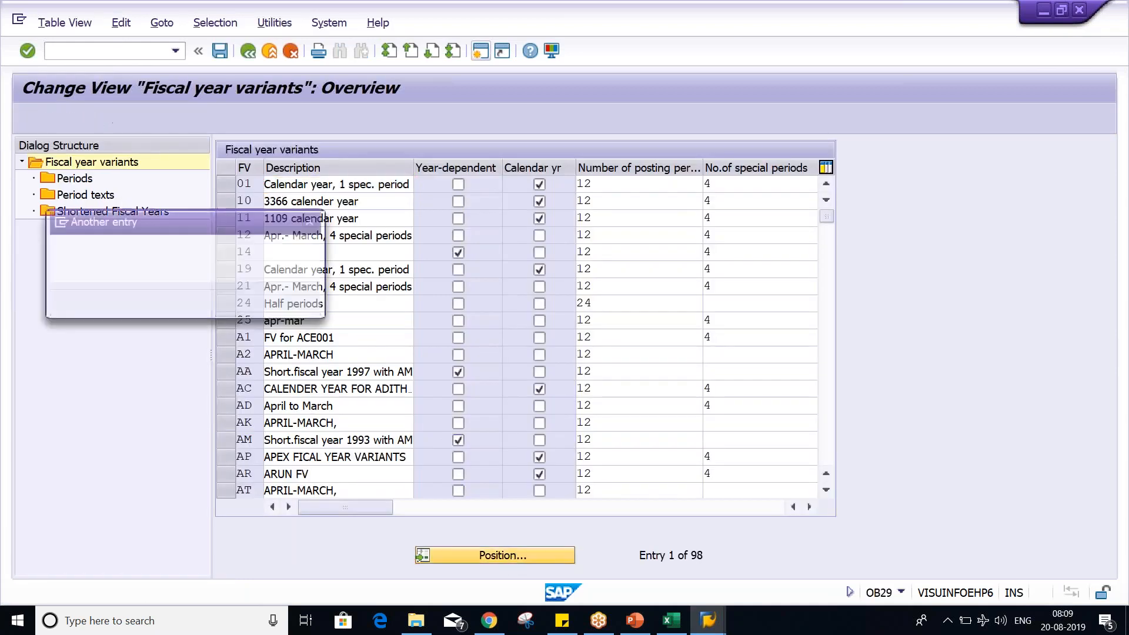
pyautogui.write('T2')
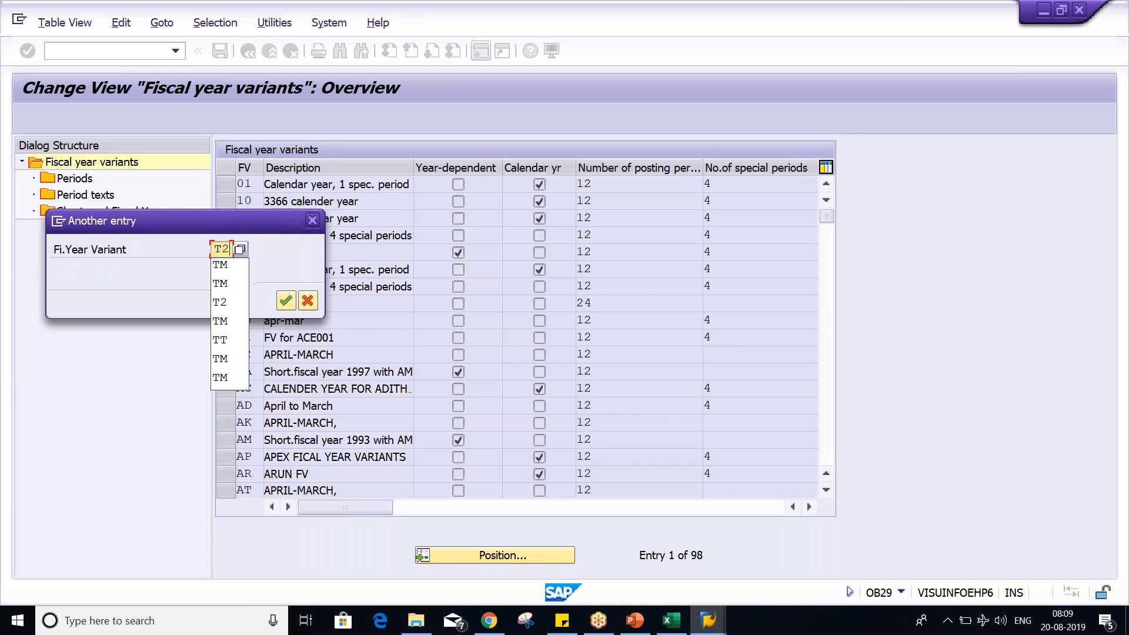
pyautogui.press('Return')
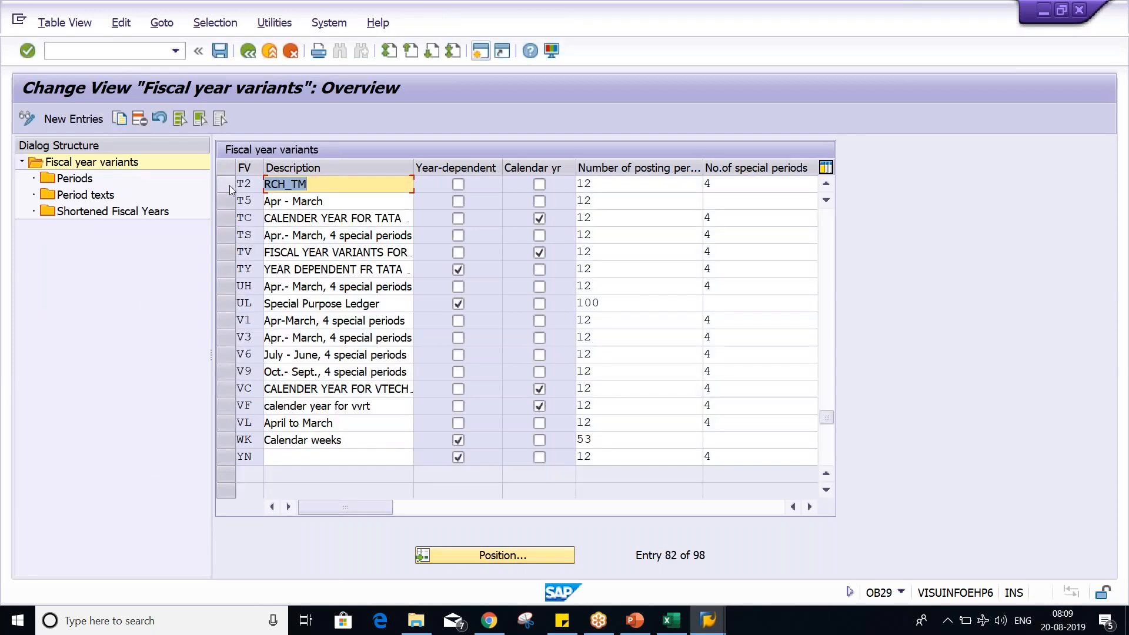
pyautogui.click(229, 185)
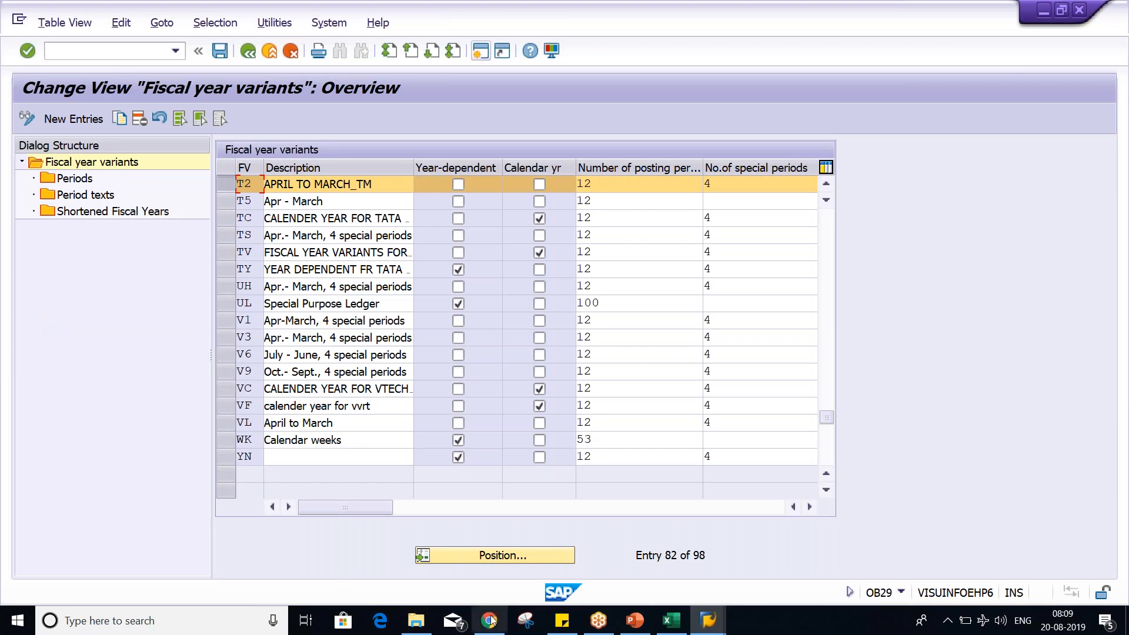
pyautogui.doubleClick(74, 178)
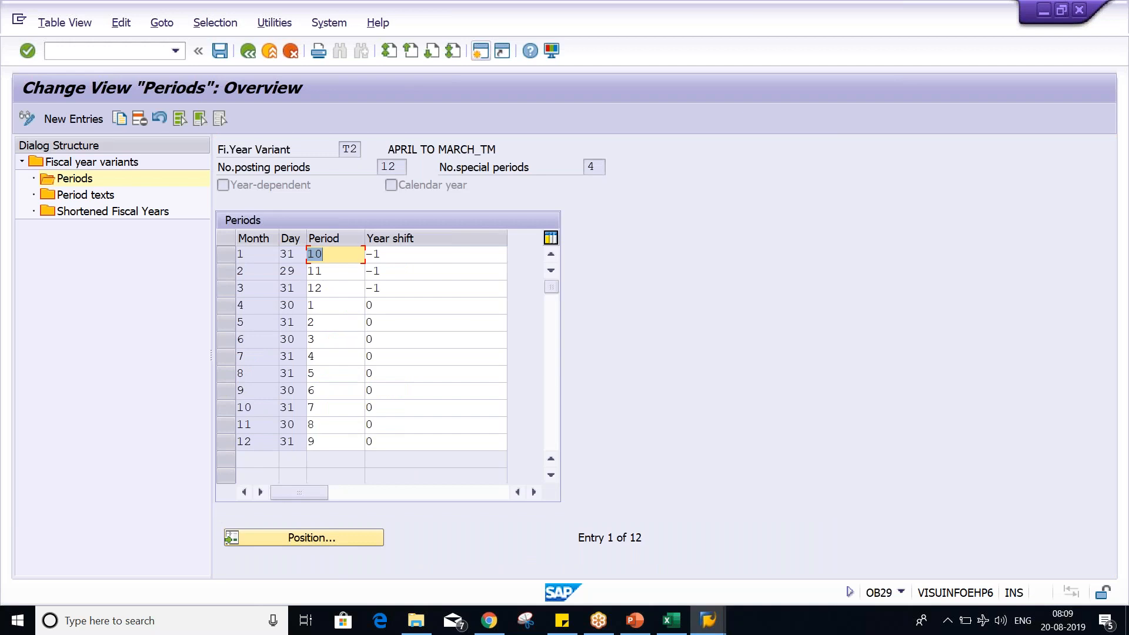
pyautogui.click(402, 344)
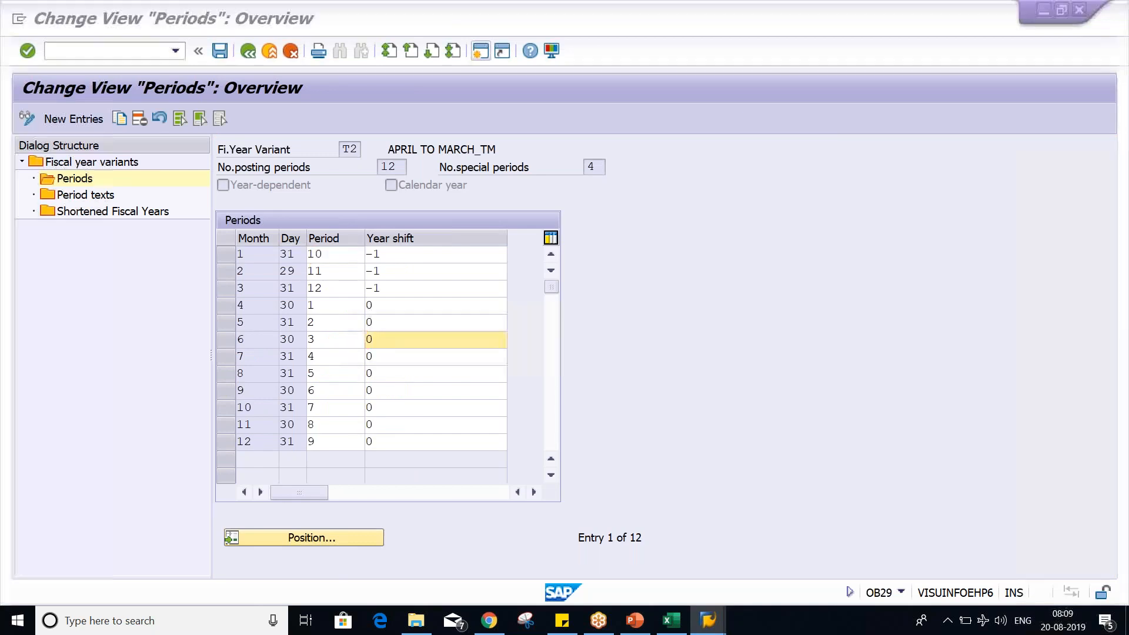
# Step: Switch to the Excel workbook and change the date in cell K19 of Sheet3 to 05.01.2020
pyautogui.hotkey('alt', 'Tab')
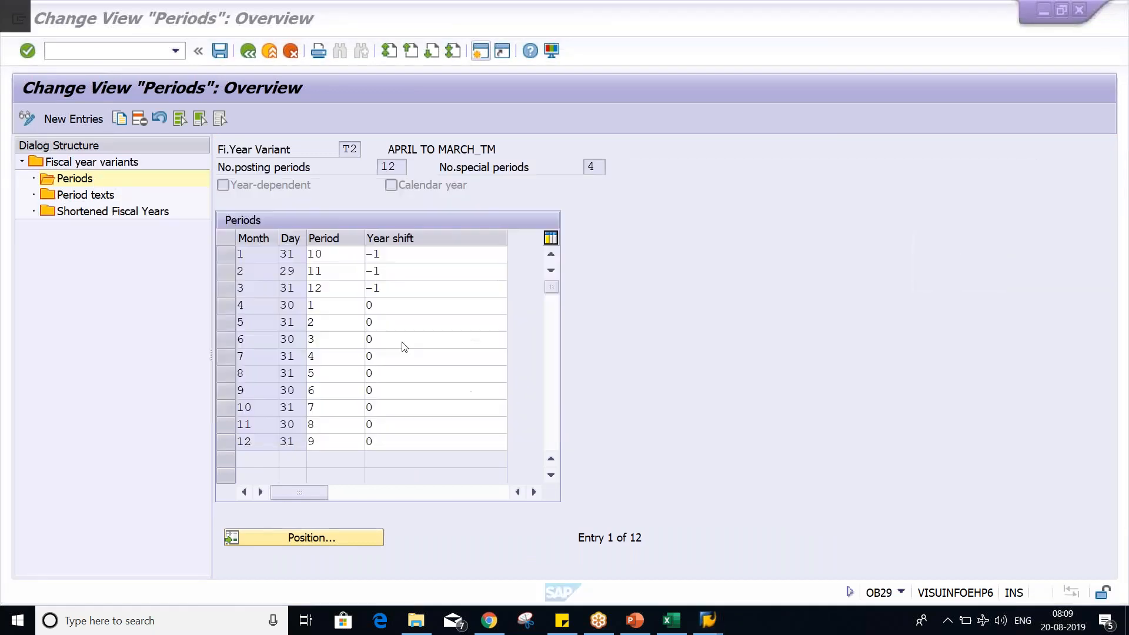
pyautogui.hotkey('alt', 'Tab')
pyautogui.click(451, 379)
pyautogui.click(595, 360)
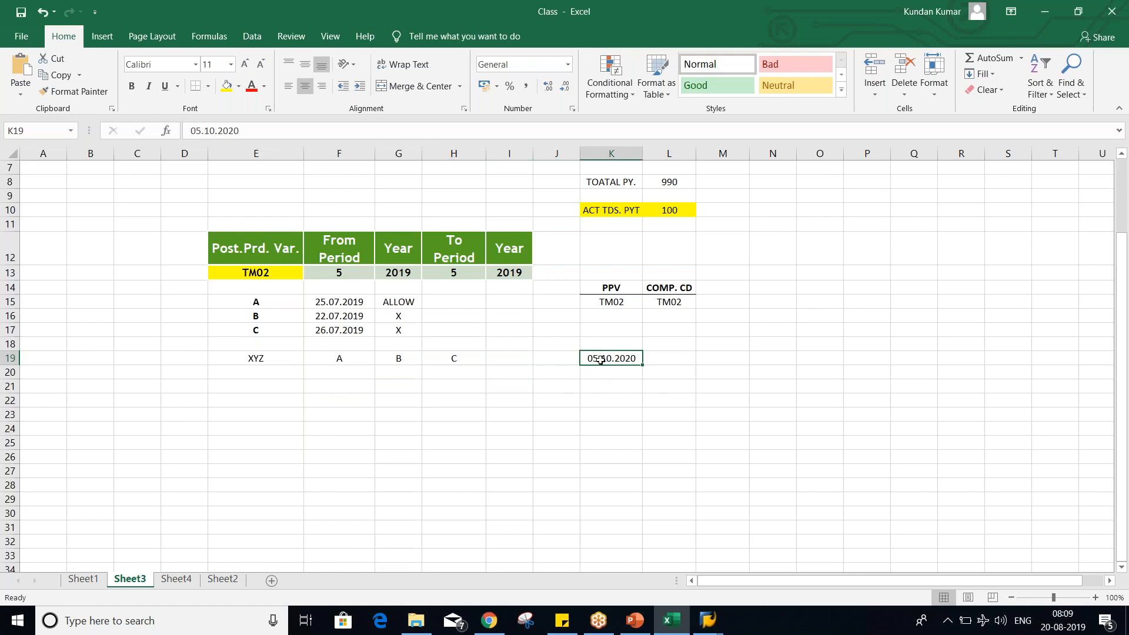
pyautogui.click(215, 131)
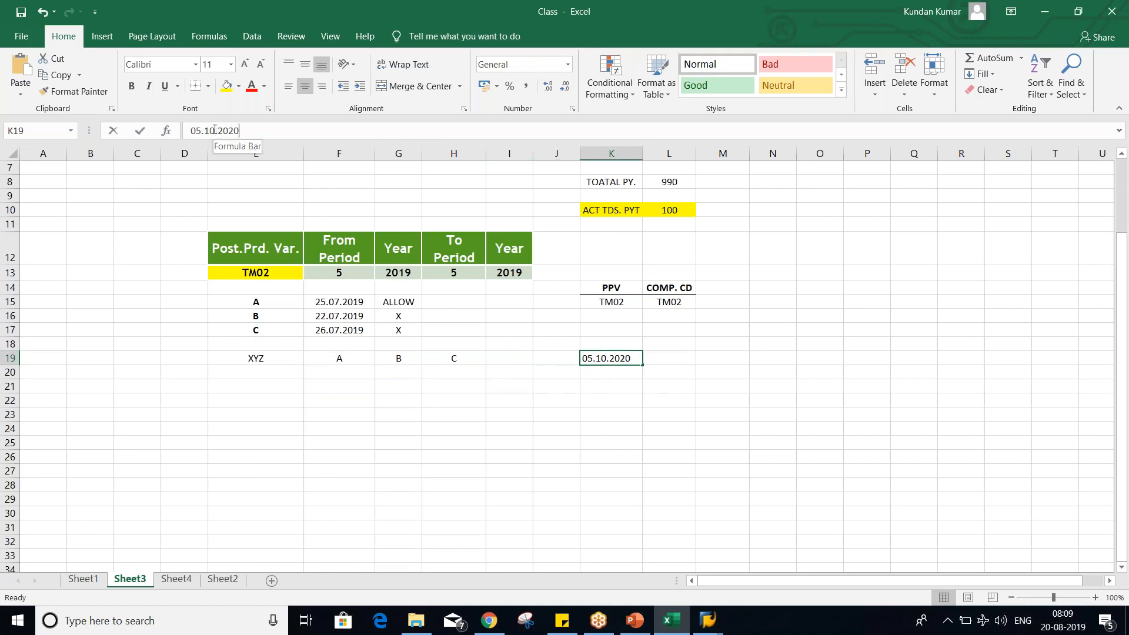
pyautogui.press('BackSpace')
pyautogui.press('BackSpace')
pyautogui.write('01')
pyautogui.press('Return')
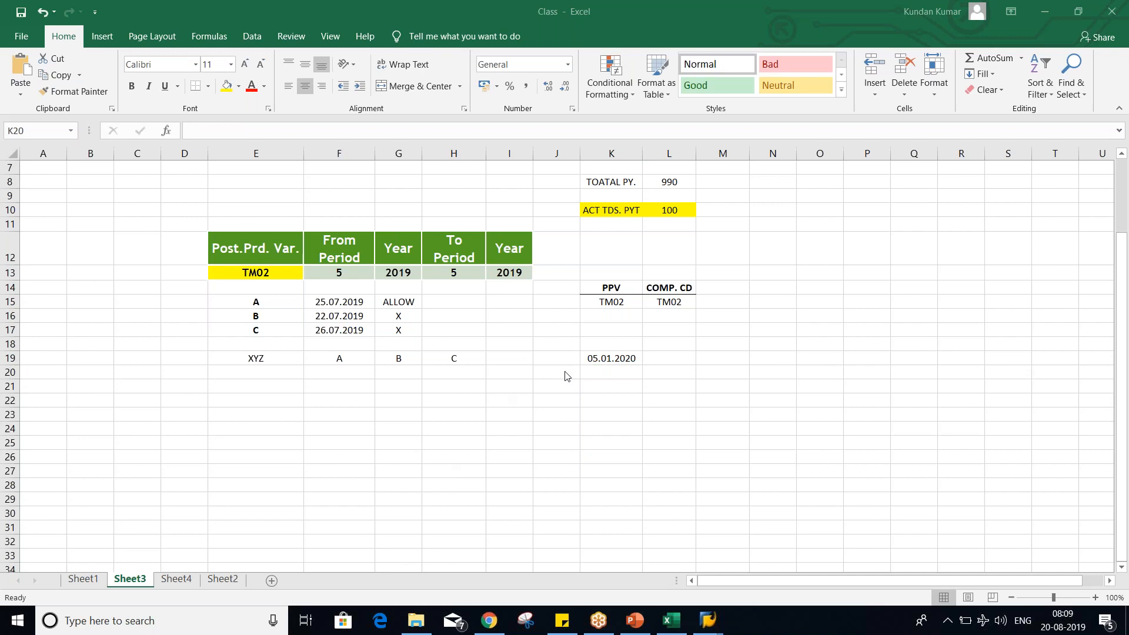
# Step: Compare the K19 date with January's period in fiscal year variant T2 and with TM02's periods and years in the SAP posting period session
pyautogui.click(611, 360)
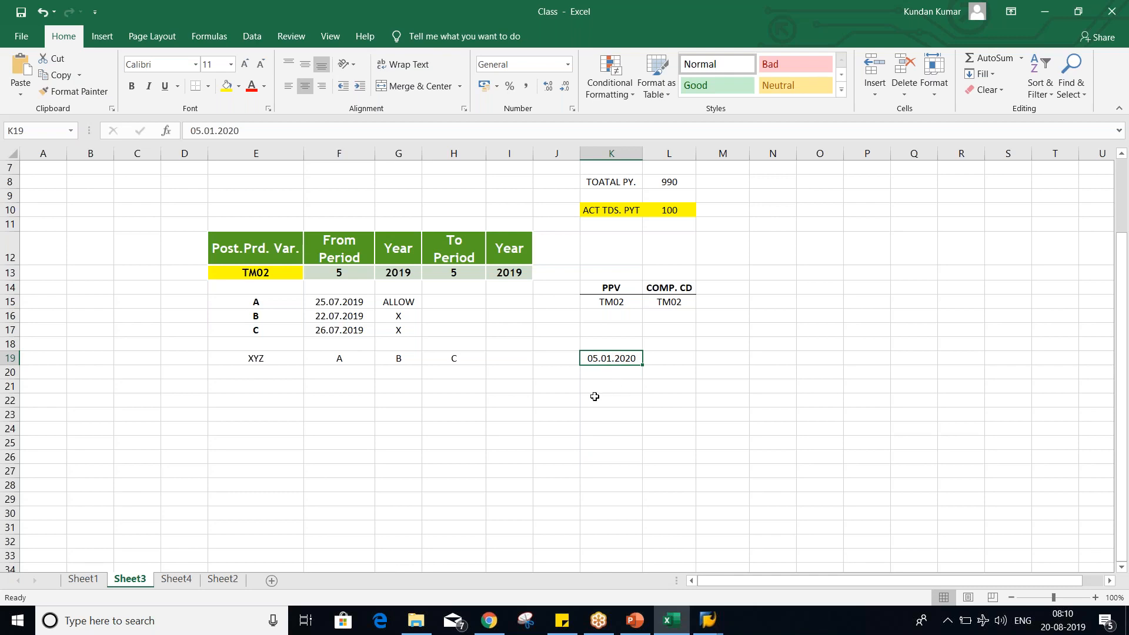
pyautogui.hotkey('alt', 'Tab')
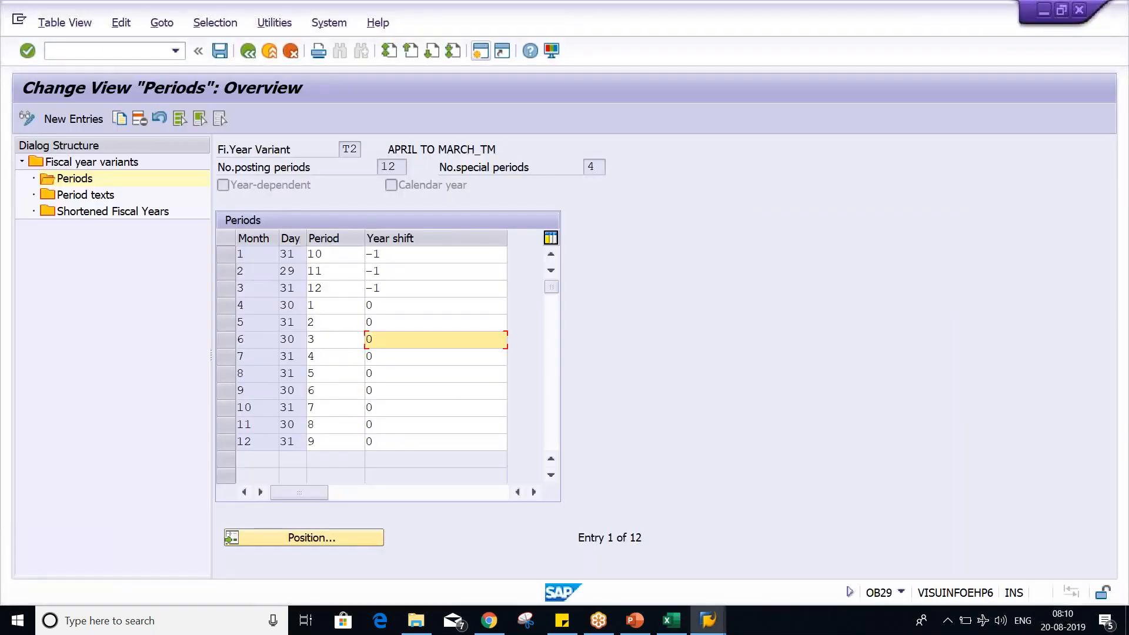
pyautogui.click(255, 251)
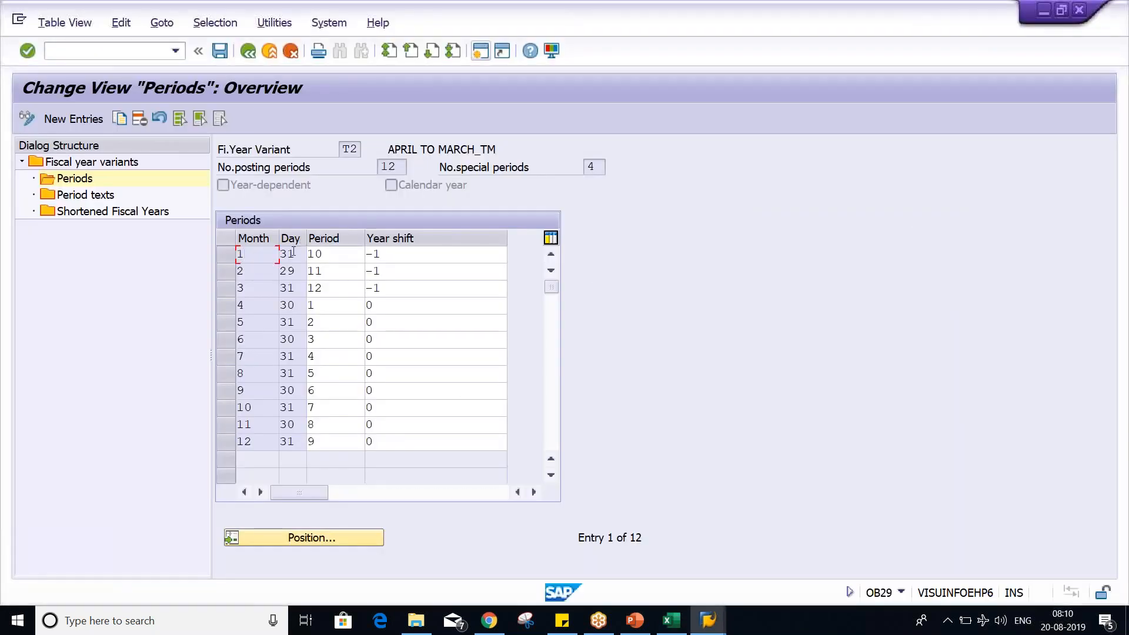
pyautogui.click(330, 254)
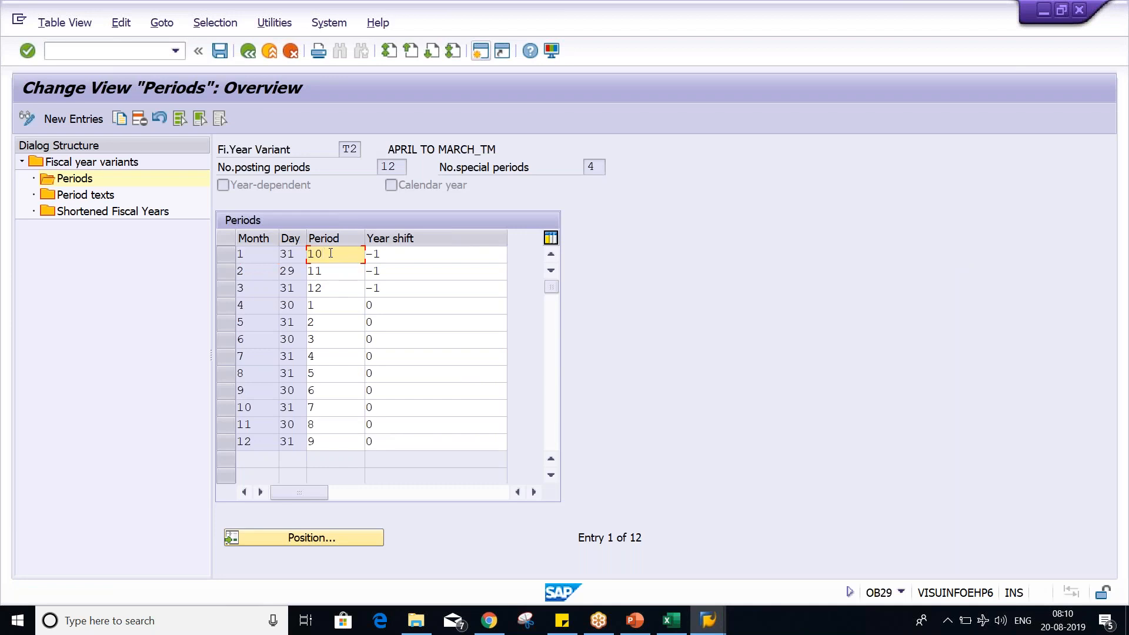
pyautogui.hotkey('alt', 'Tab')
pyautogui.hotkey('alt', 'Tab')
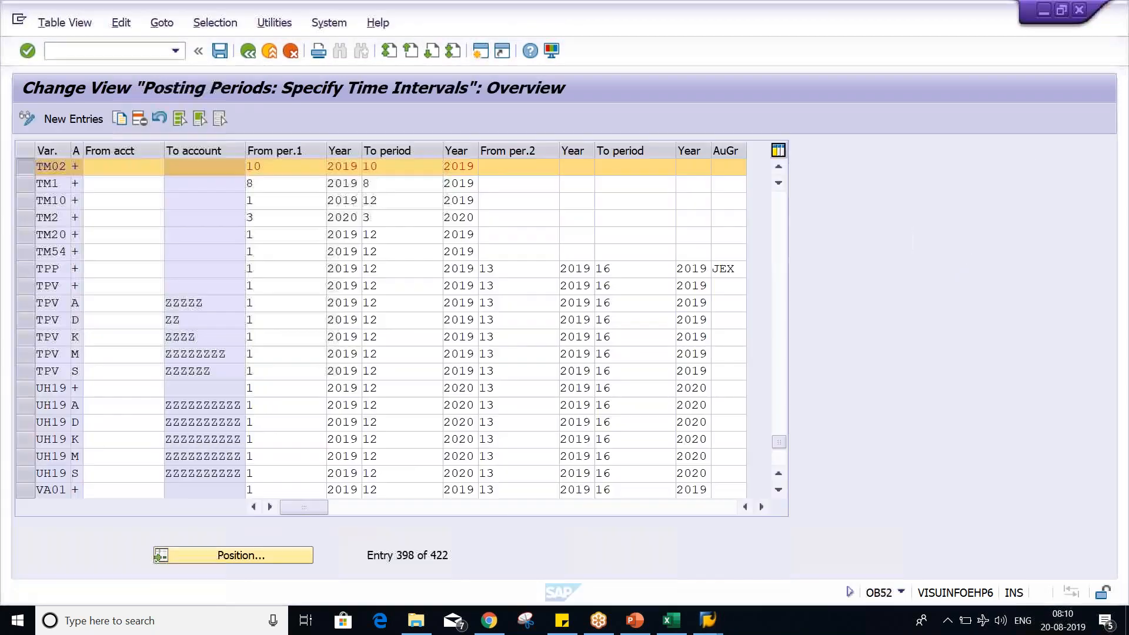
pyautogui.click(395, 167)
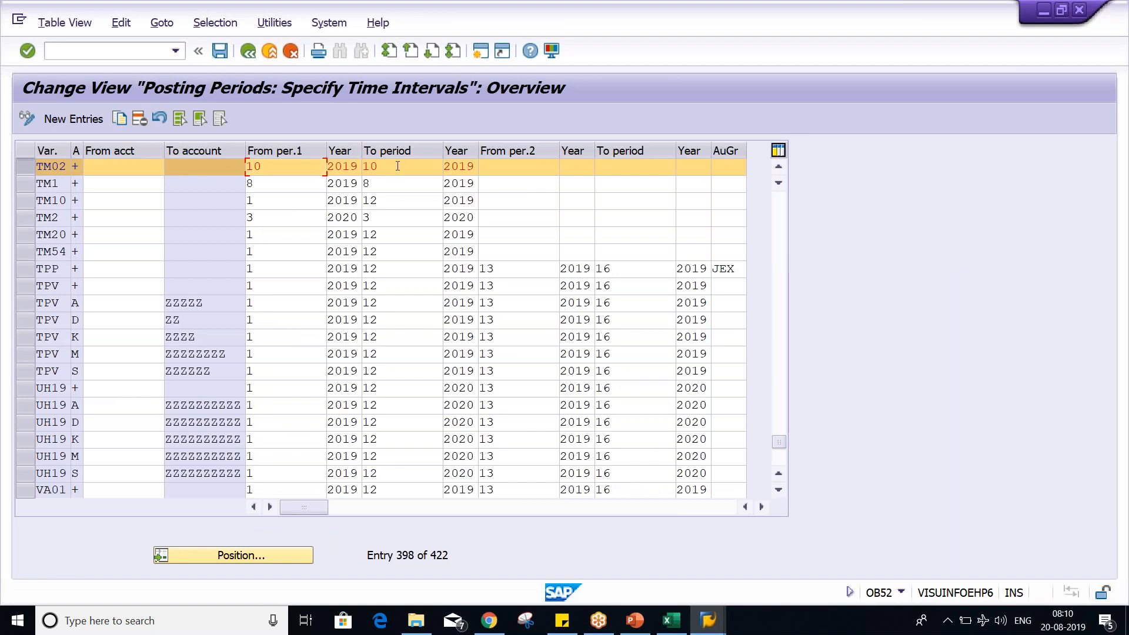
pyautogui.click(344, 168)
pyautogui.click(453, 167)
pyautogui.click(352, 167)
# Step: Recheck the Excel date, then examine January's period and year shift in fiscal year variant T2 in SAP
pyautogui.hotkey('alt', 'Tab')
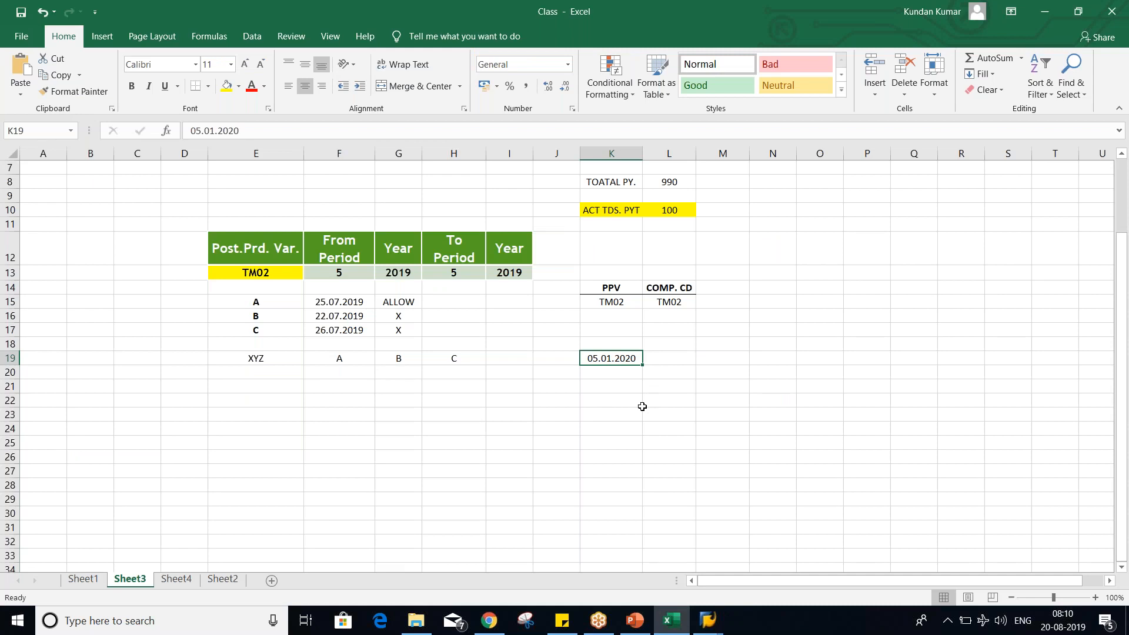
pyautogui.hotkey('alt', 'Tab')
pyautogui.hotkey('alt', 'Tab')
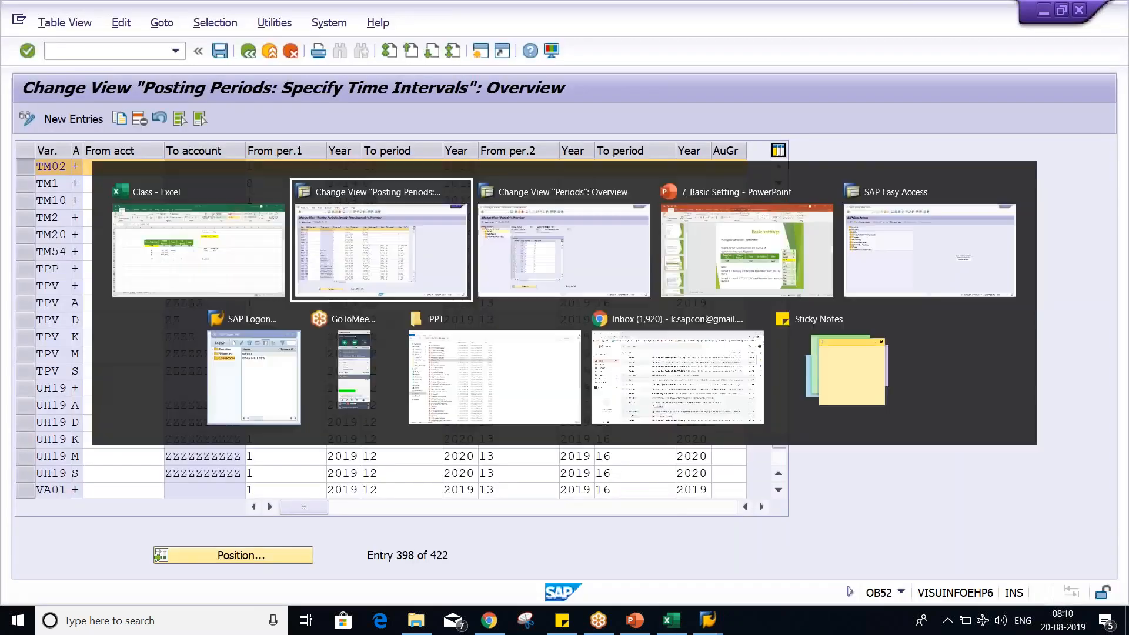
pyautogui.hotkey('alt', 'Tab')
pyautogui.click(438, 255)
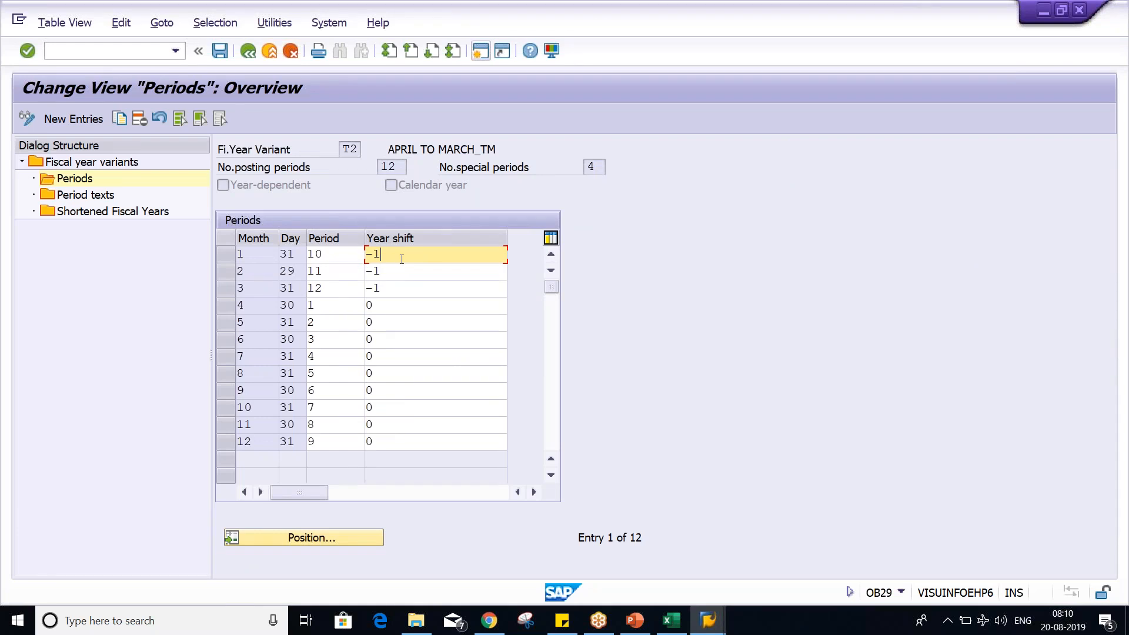
pyautogui.click(333, 257)
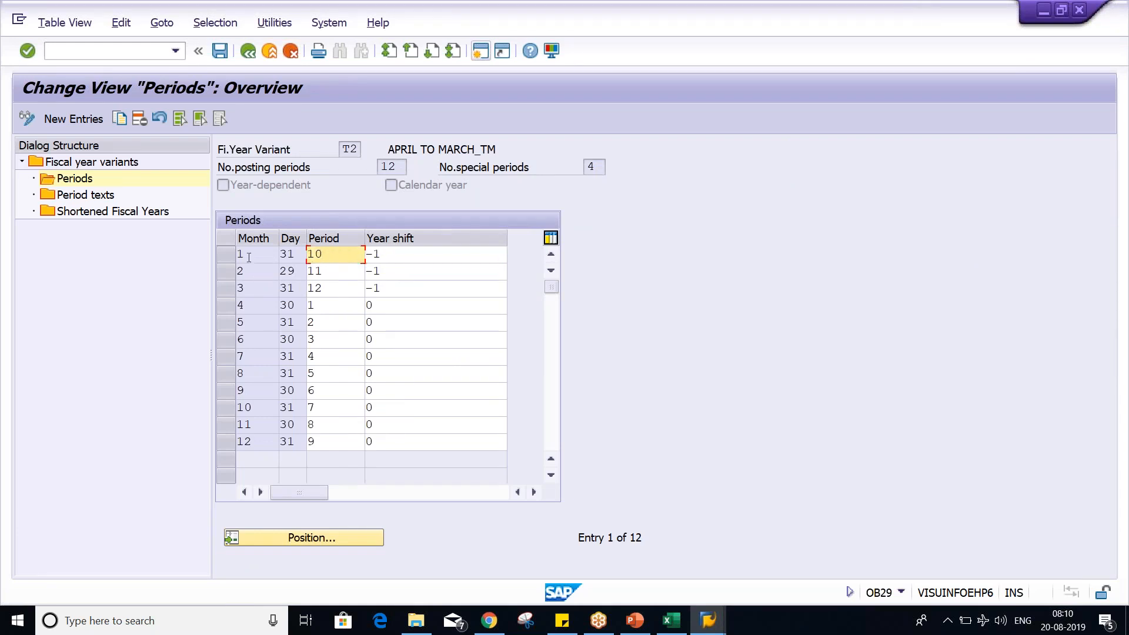
pyautogui.click(252, 257)
pyautogui.click(342, 258)
pyautogui.click(426, 253)
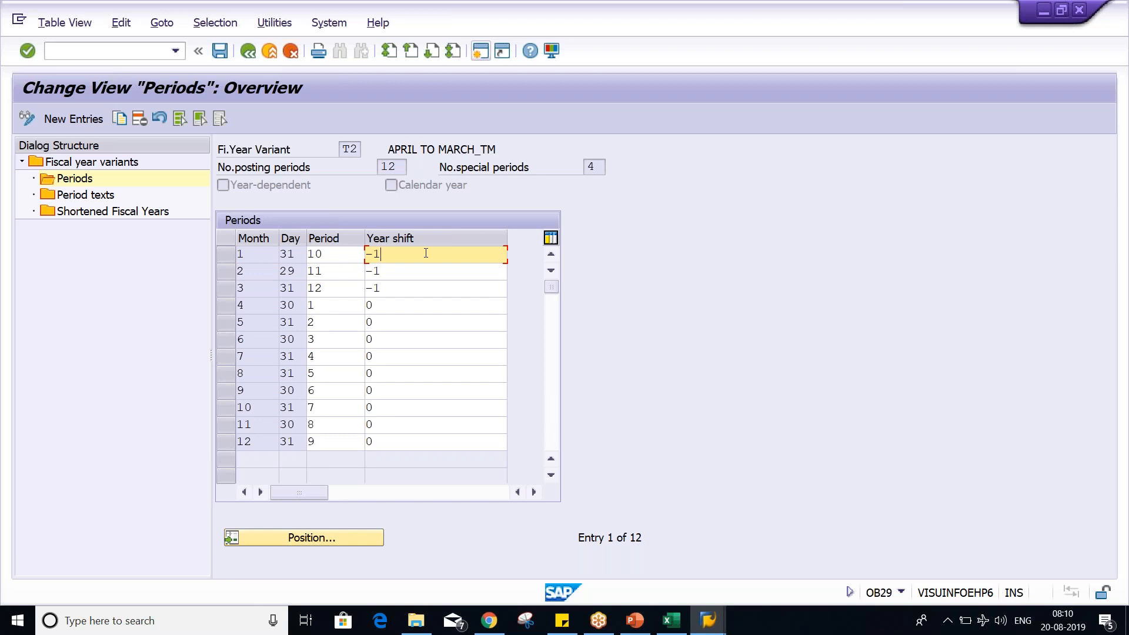
# Step: Check the K19 date in Excel against the from and to periods and years of TM02's first interval in SAP
pyautogui.hotkey('alt', 'Tab')
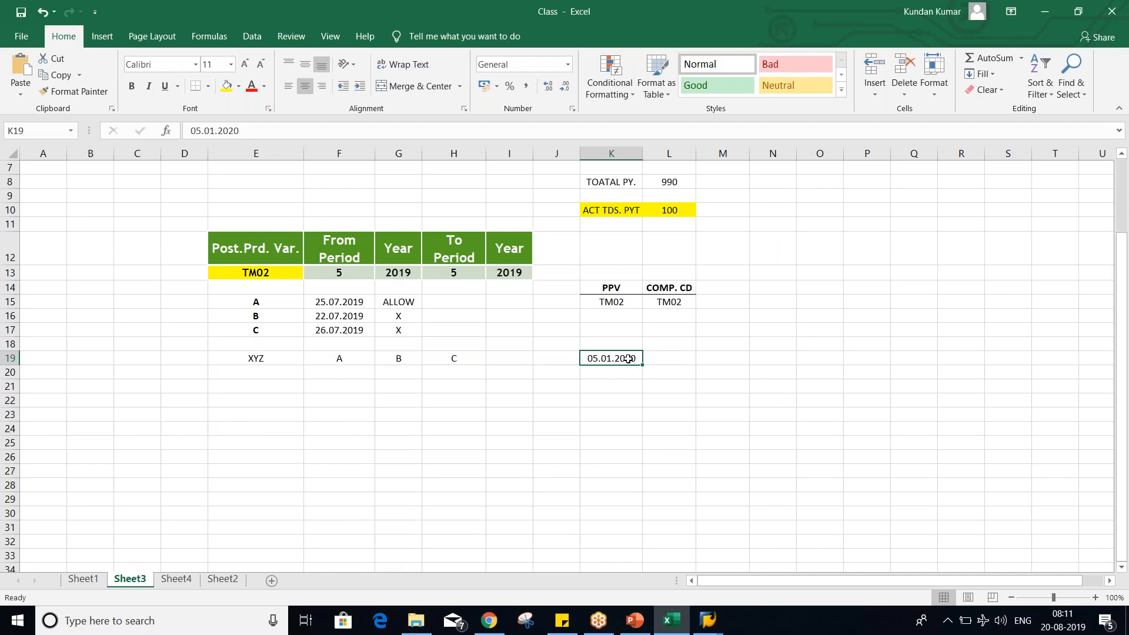
pyautogui.hotkey('alt', 'Tab')
pyautogui.hotkey('alt', 'Tab')
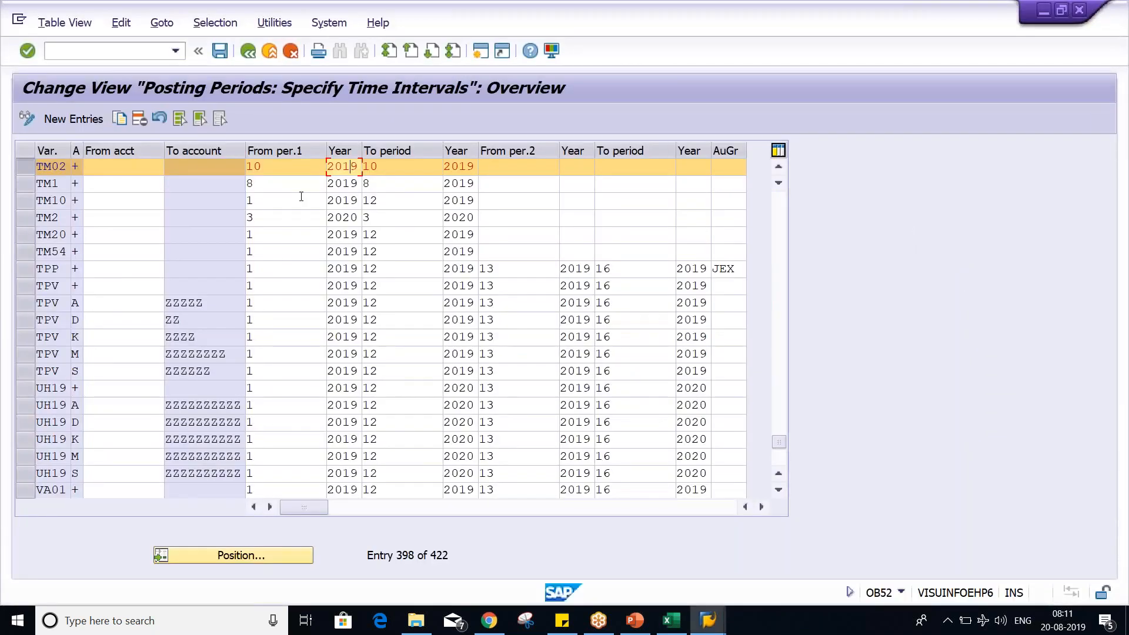
pyautogui.doubleClick(343, 166)
pyautogui.press('Tab')
pyautogui.press('Tab')
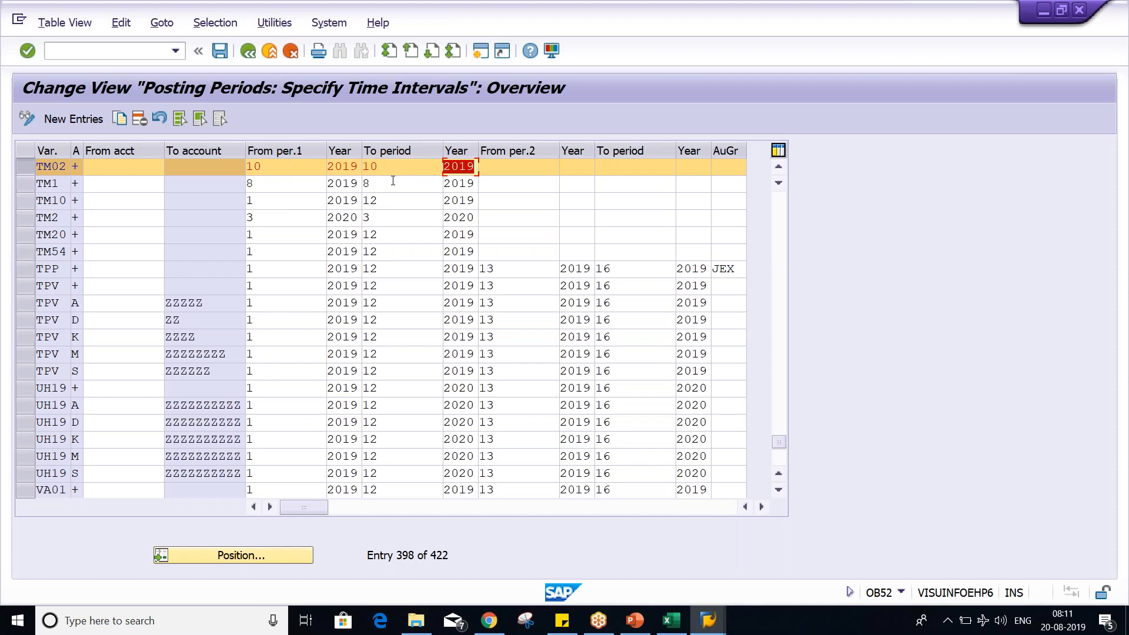
pyautogui.hotkey('shift', 'Tab')
pyautogui.hotkey('shift', 'Tab')
pyautogui.hotkey('shift', 'Tab')
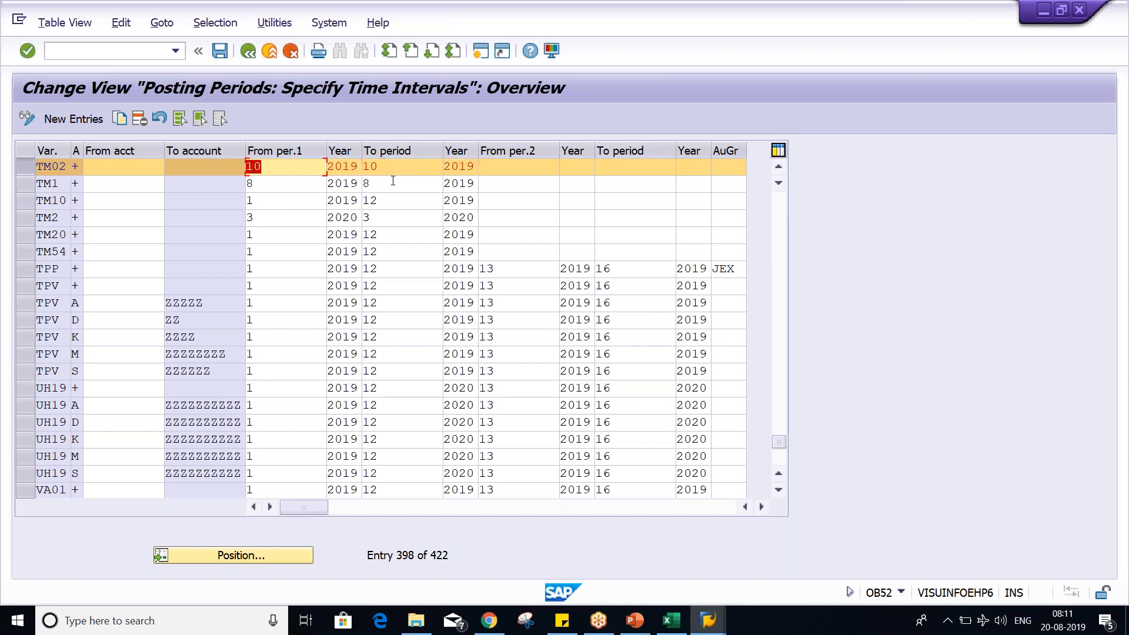
# Step: Revisit T2's periods in SAP, then switch to Excel and enter the date 02.02.2020 in cell K21 of Sheet3
pyautogui.hotkey('alt', 'Tab')
pyautogui.hotkey('alt', 'Tab')
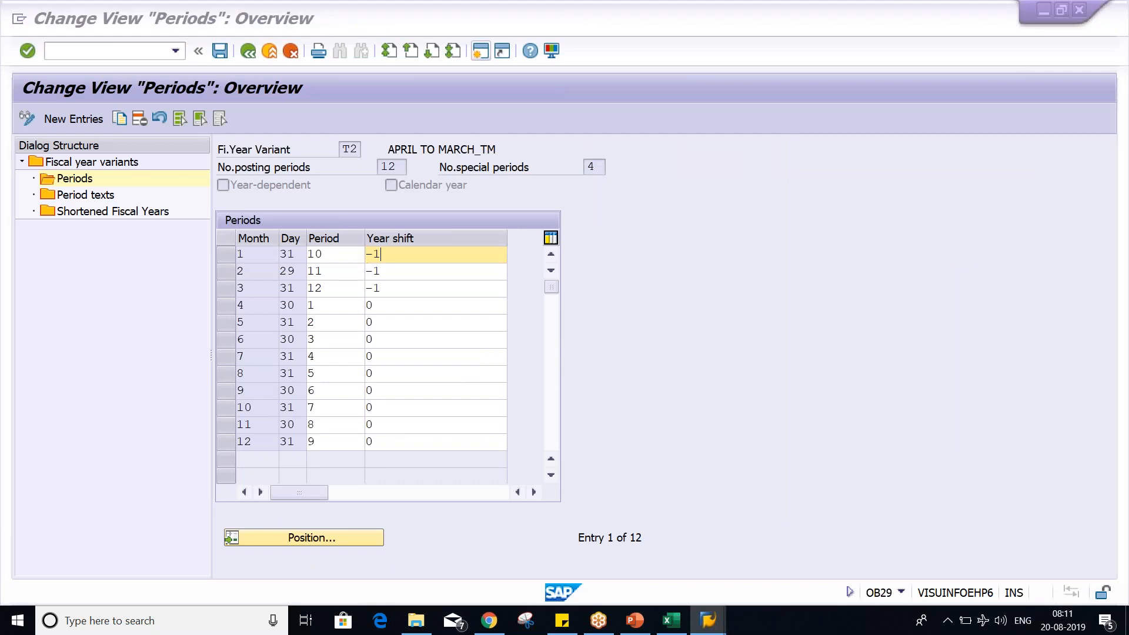
pyautogui.hotkey('alt', 'Tab')
pyautogui.hotkey('alt', 'Tab')
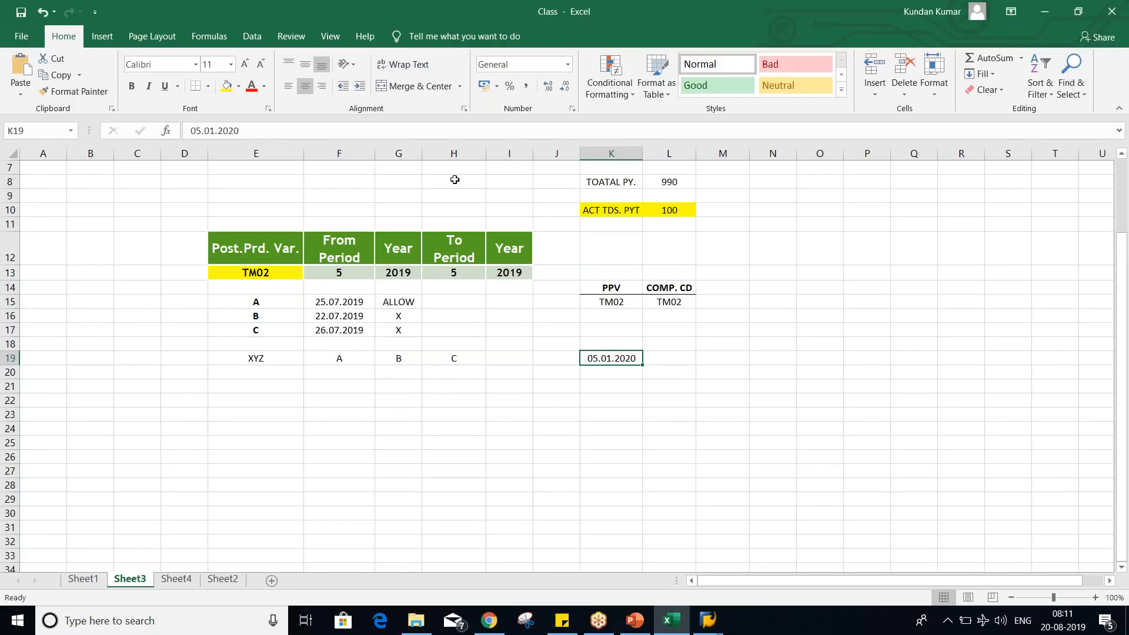
pyautogui.click(603, 382)
pyautogui.press('F2')
pyautogui.write('02.02.2020')
pyautogui.press('Return')
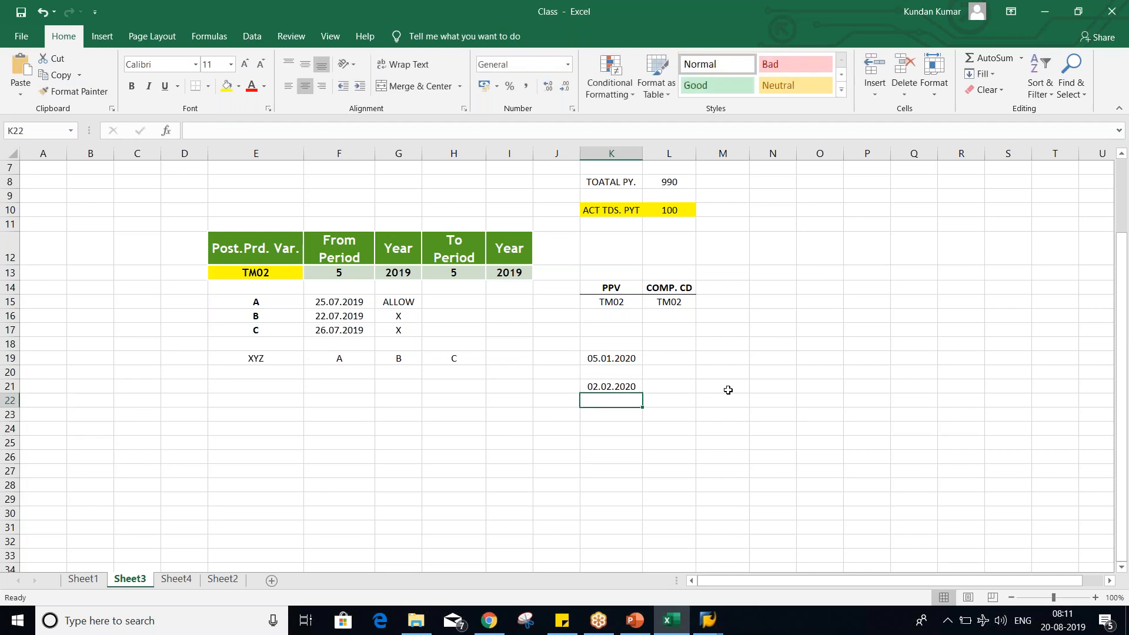
# Step: Look up February's period for the K21 date in the SAP Periods overview of fiscal year variant T2
pyautogui.press('Up')
pyautogui.hotkey('alt', 'Tab')
pyautogui.hotkey('alt', 'Tab')
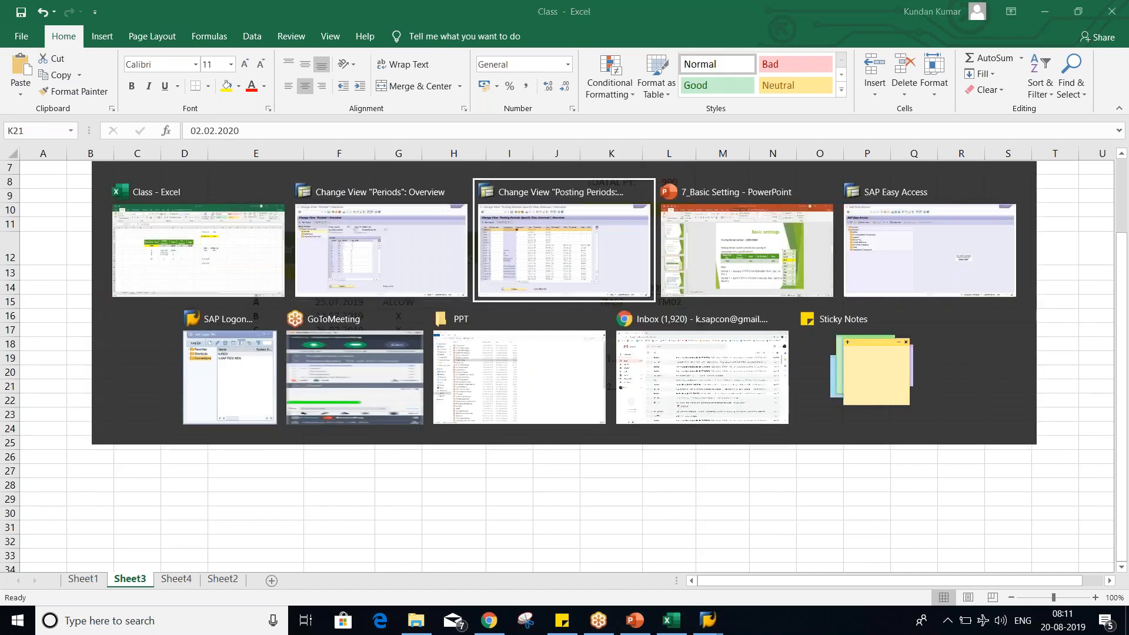
pyautogui.hotkey('alt', 'shift', 'Tab')
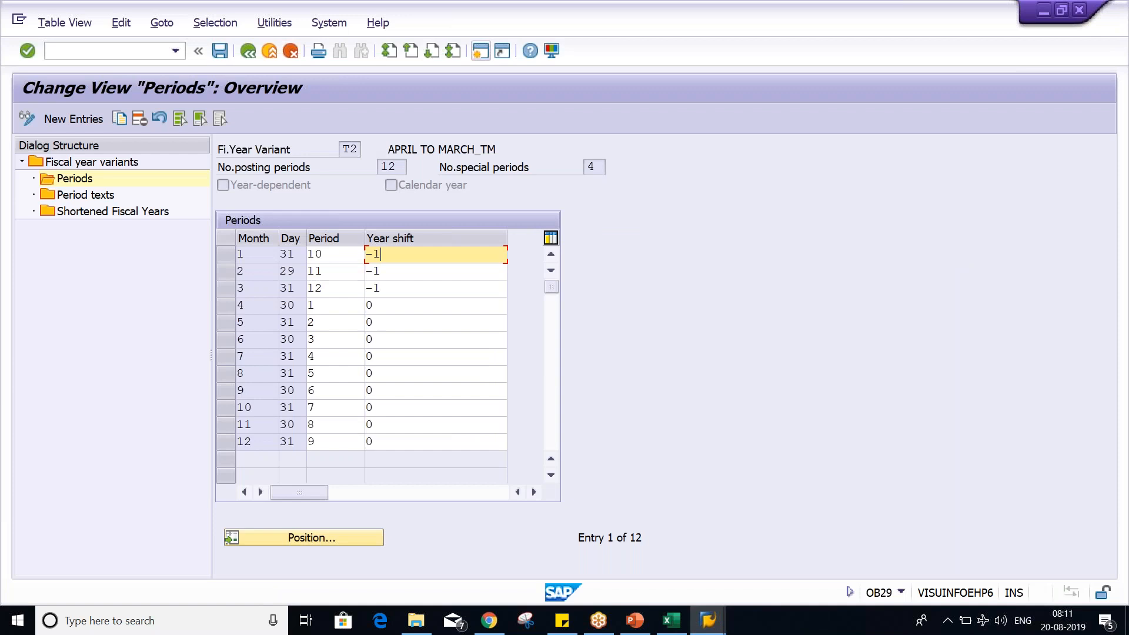
pyautogui.click(237, 275)
pyautogui.click(348, 274)
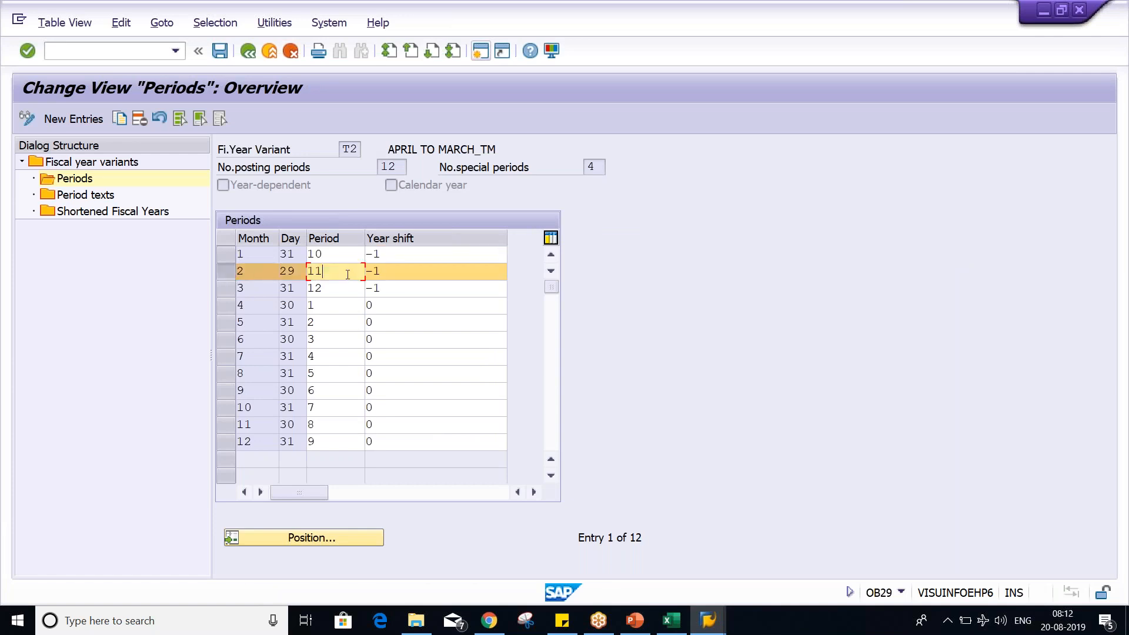
pyautogui.hotkey('alt', 'Tab')
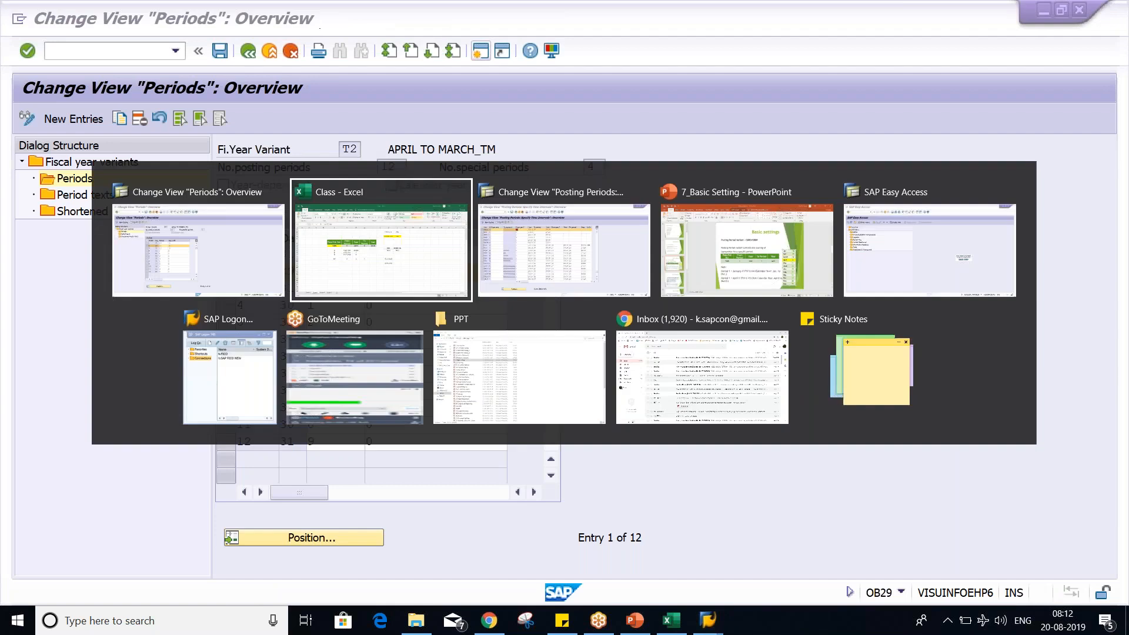
# Step: Set posting period variant TM02's first interval to run from period 11 to period 11 in SAP and save
pyautogui.hotkey('alt', 'Tab')
pyautogui.write('11')
pyautogui.press('Tab')
pyautogui.write('11')
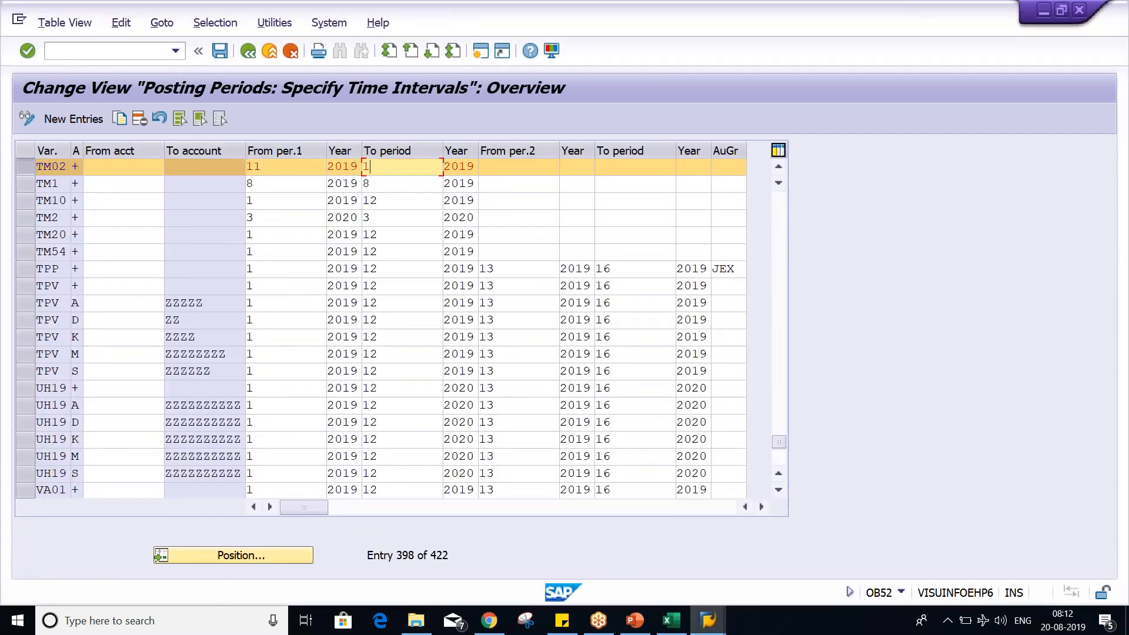
pyautogui.hotkey('ctrl', 's')
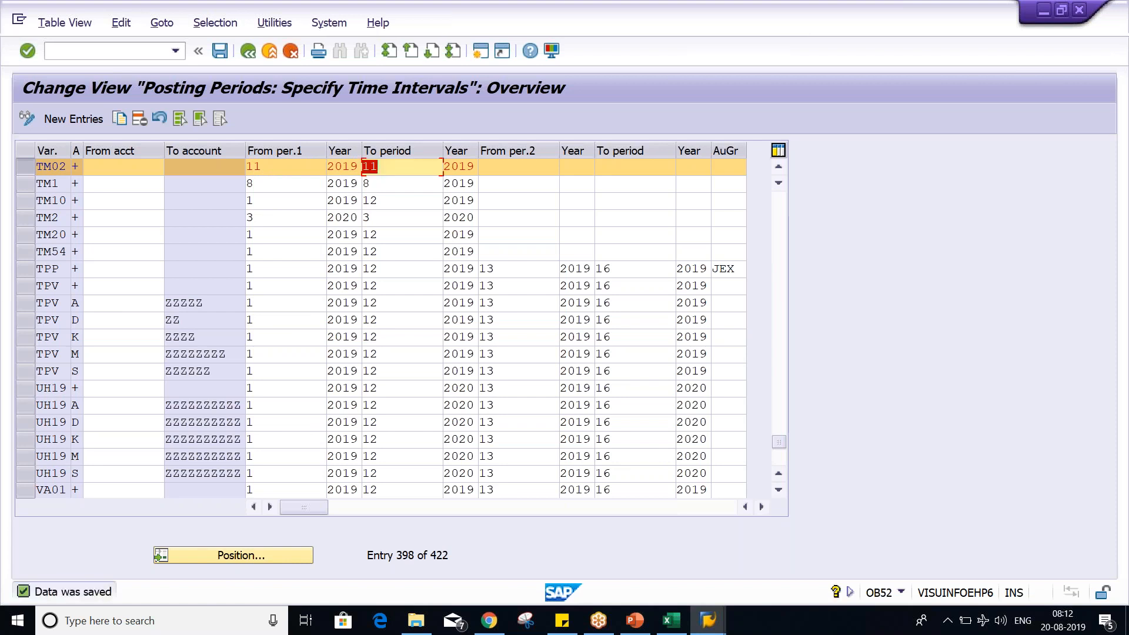
# Step: Check the K21 date in Excel, and examine February's year shift in SAP fiscal year variant T2
pyautogui.hotkey('alt', 'Tab')
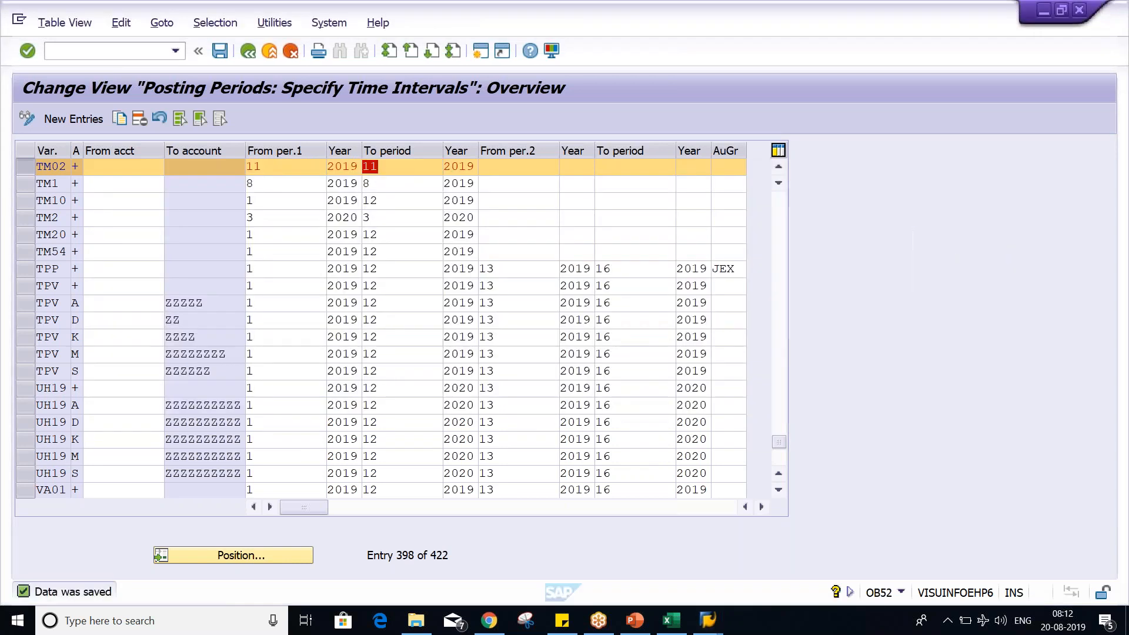
pyautogui.hotkey('alt', 'Tab')
pyautogui.hotkey('alt', 'Tab')
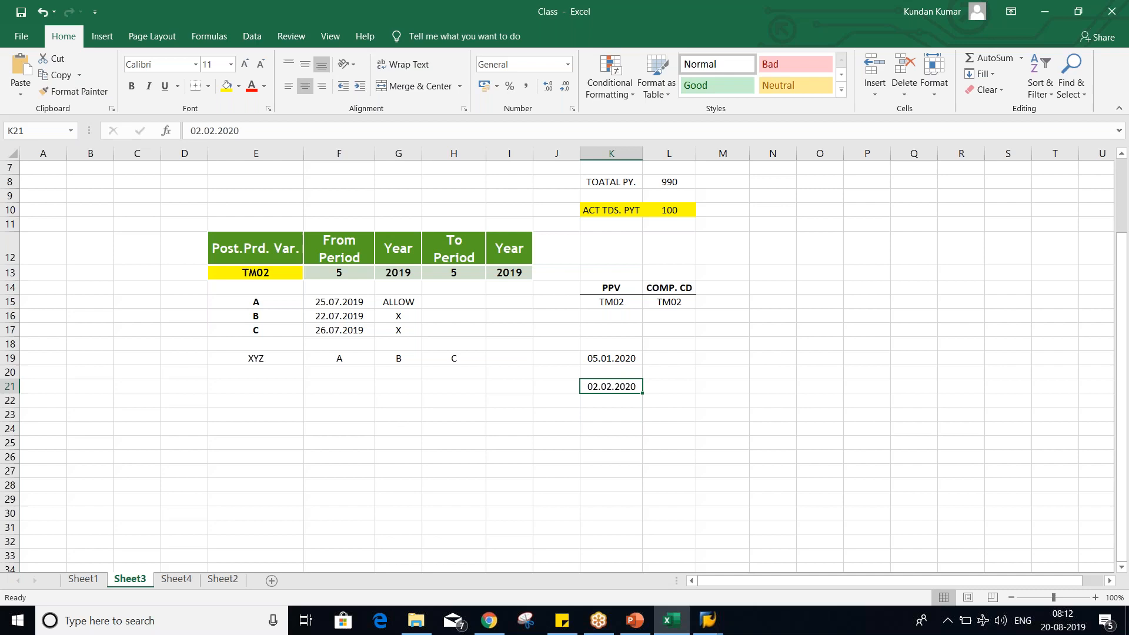
pyautogui.hotkey('alt', 'Tab')
pyautogui.hotkey('alt', 'Tab')
pyautogui.hotkey('alt', 'Tab')
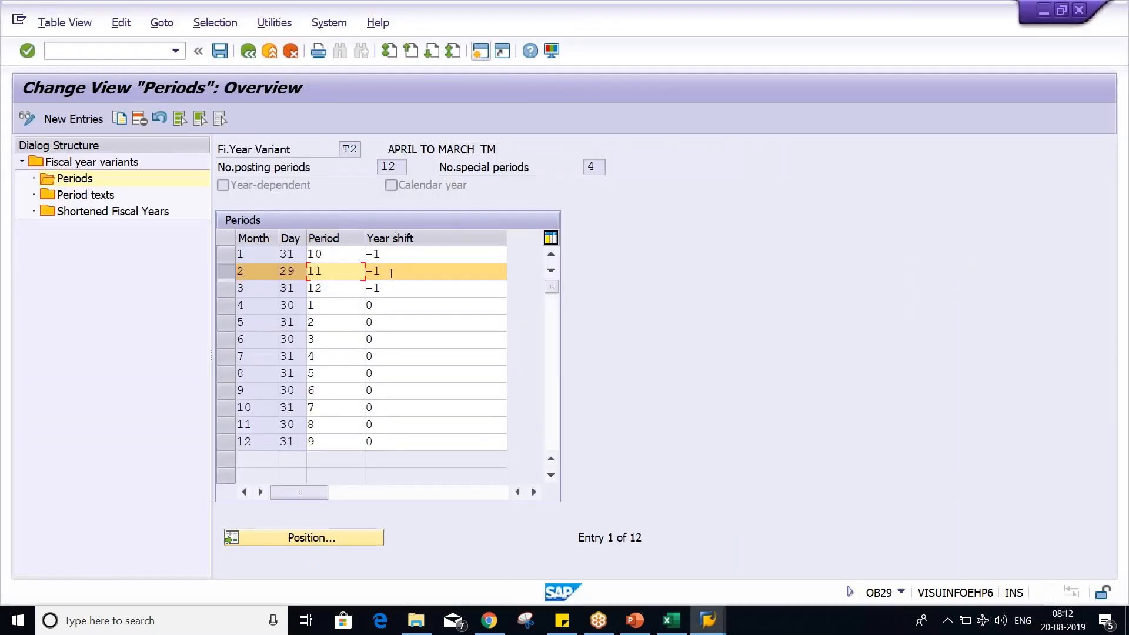
pyautogui.click(391, 272)
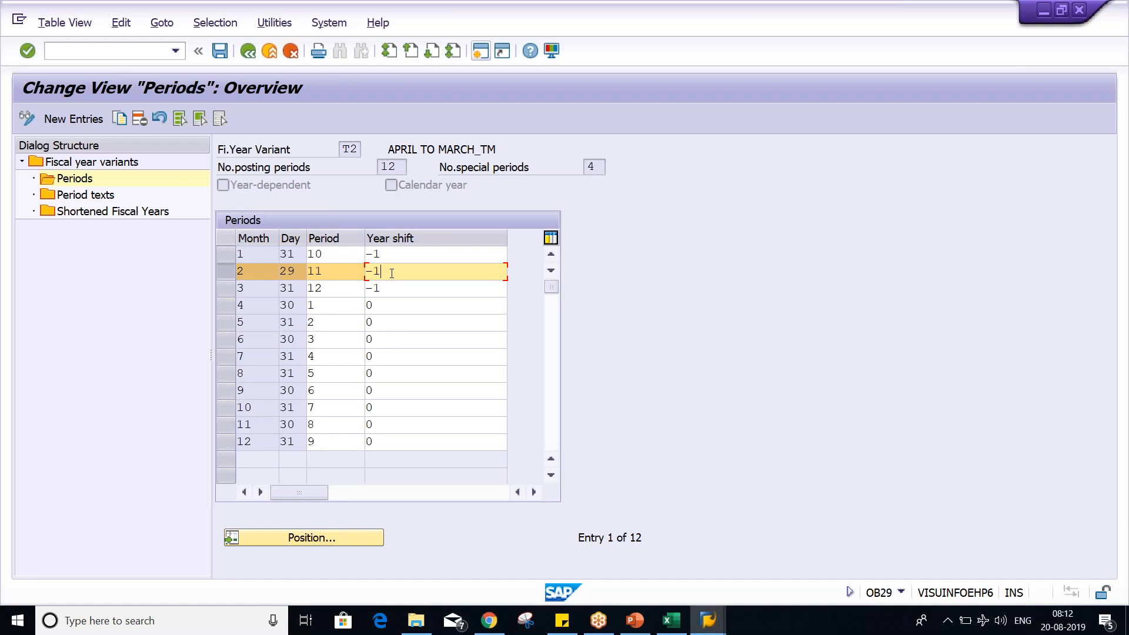
# Step: Return to the posting periods overview and check the from-year of TM02's first interval
pyautogui.click(700, 622)
pyautogui.click(595, 559)
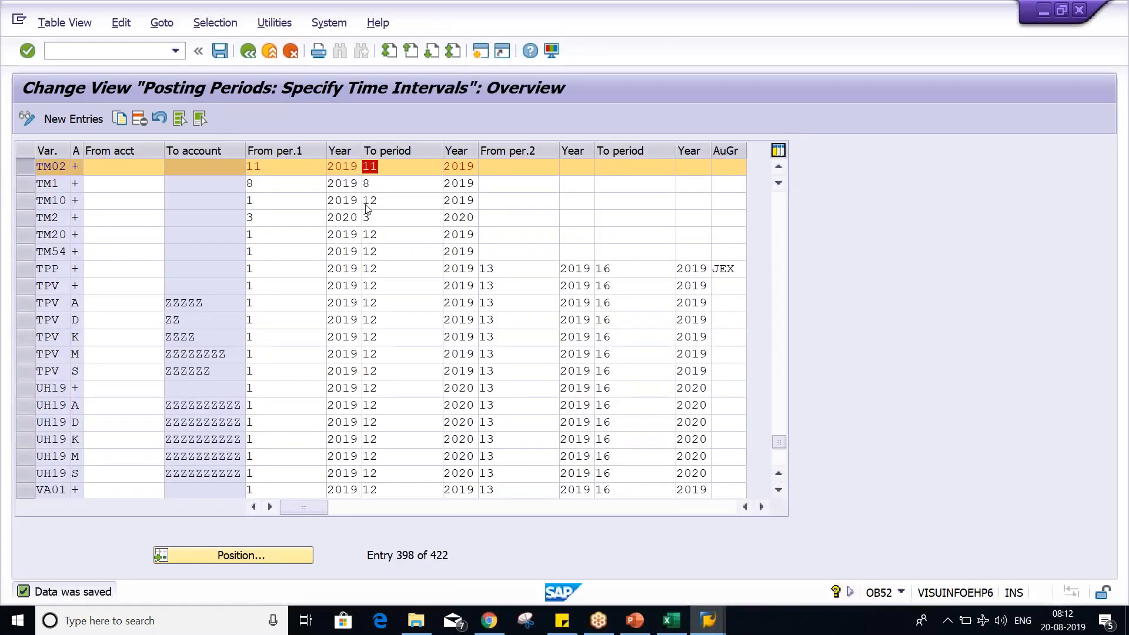
pyautogui.click(351, 167)
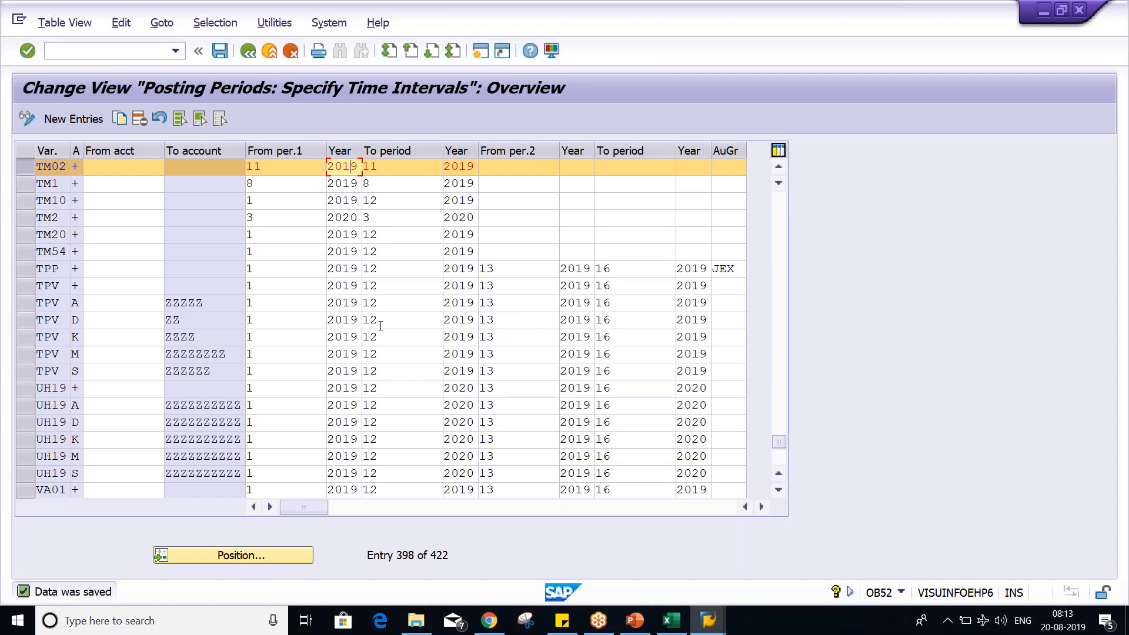
# Step: Try a year shift of -2 for January in fiscal year variant T2 and compare it with the K19 date in Excel
pyautogui.hotkey('alt', 'Tab')
pyautogui.click(431, 257)
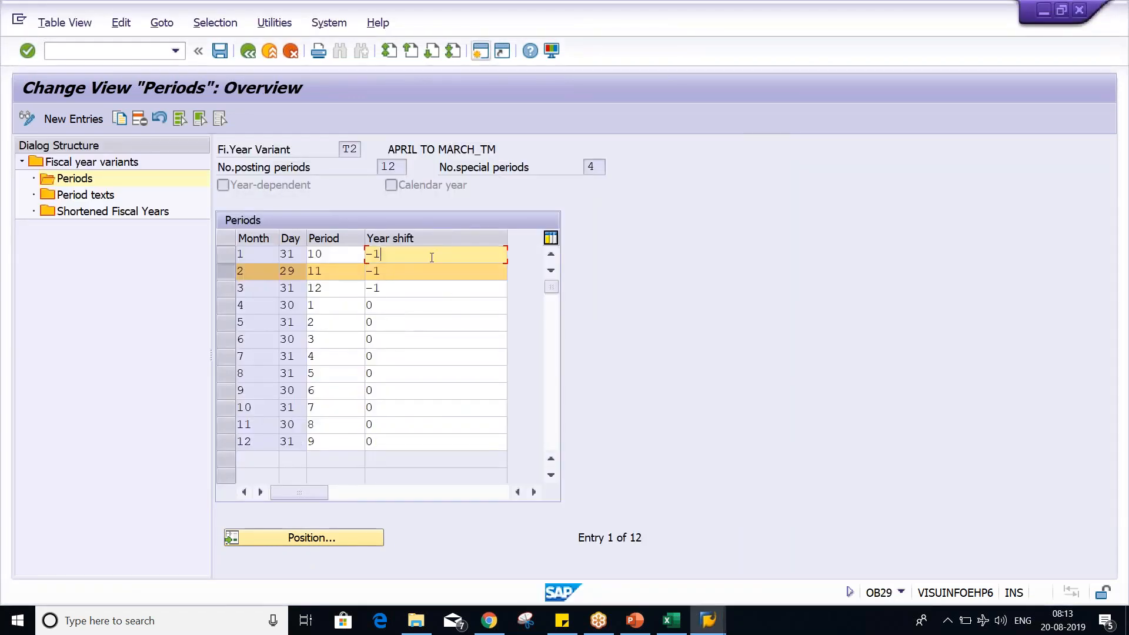
pyautogui.press('BackSpace')
pyautogui.write('2')
pyautogui.hotkey('alt', 'Tab')
pyautogui.press('Tab')
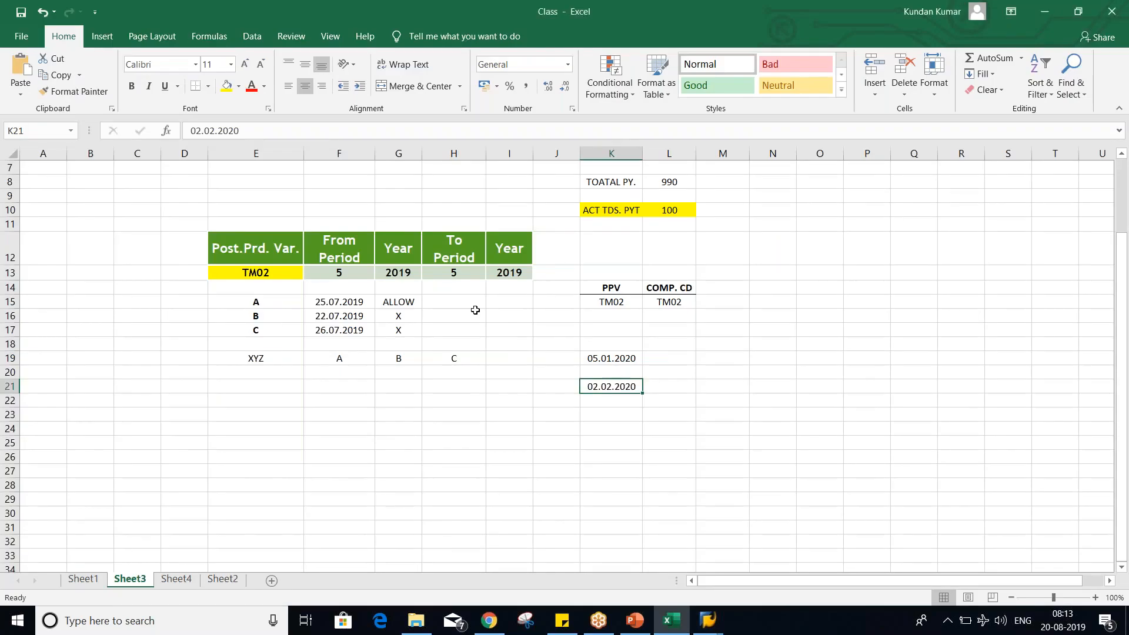
pyautogui.click(619, 352)
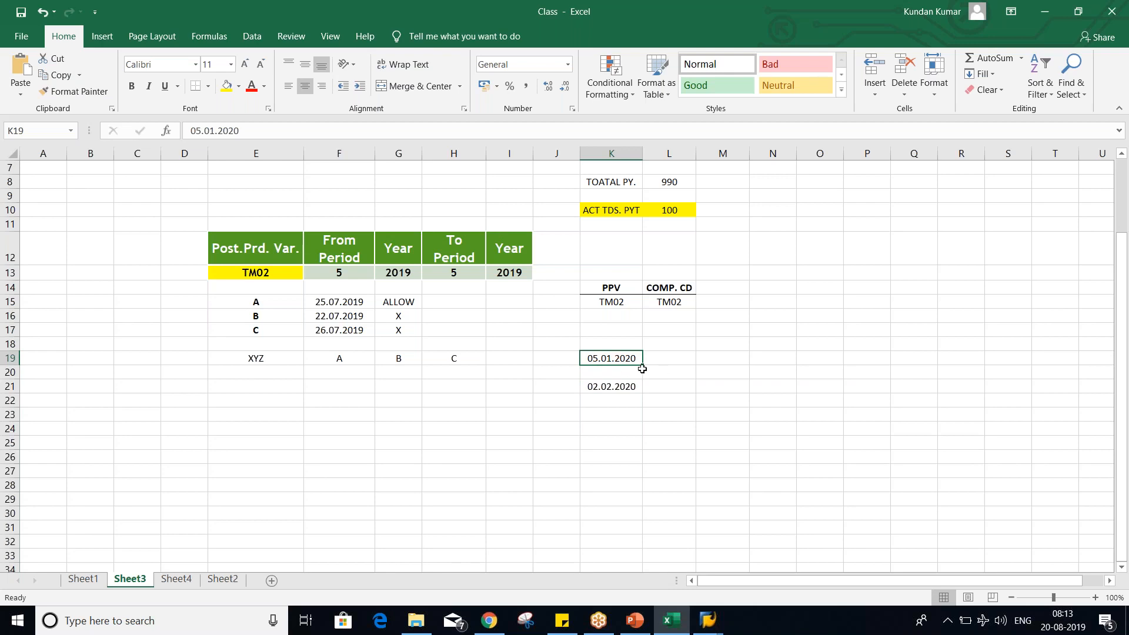
pyautogui.hotkey('alt', 'Tab')
pyautogui.click(399, 254)
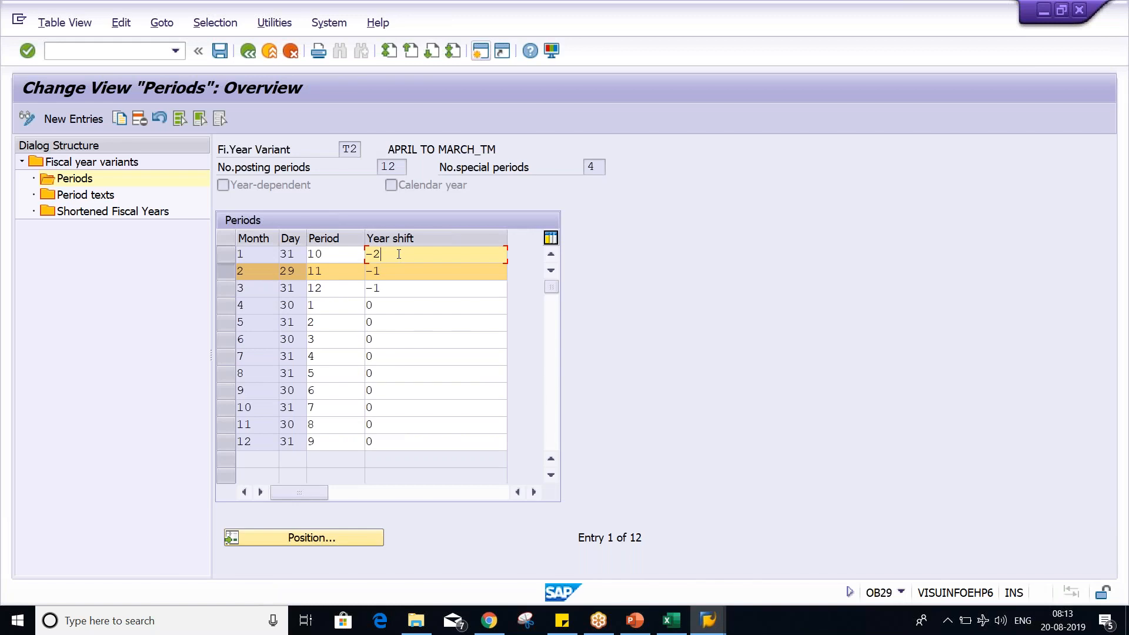
pyautogui.hotkey('alt', 'Tab')
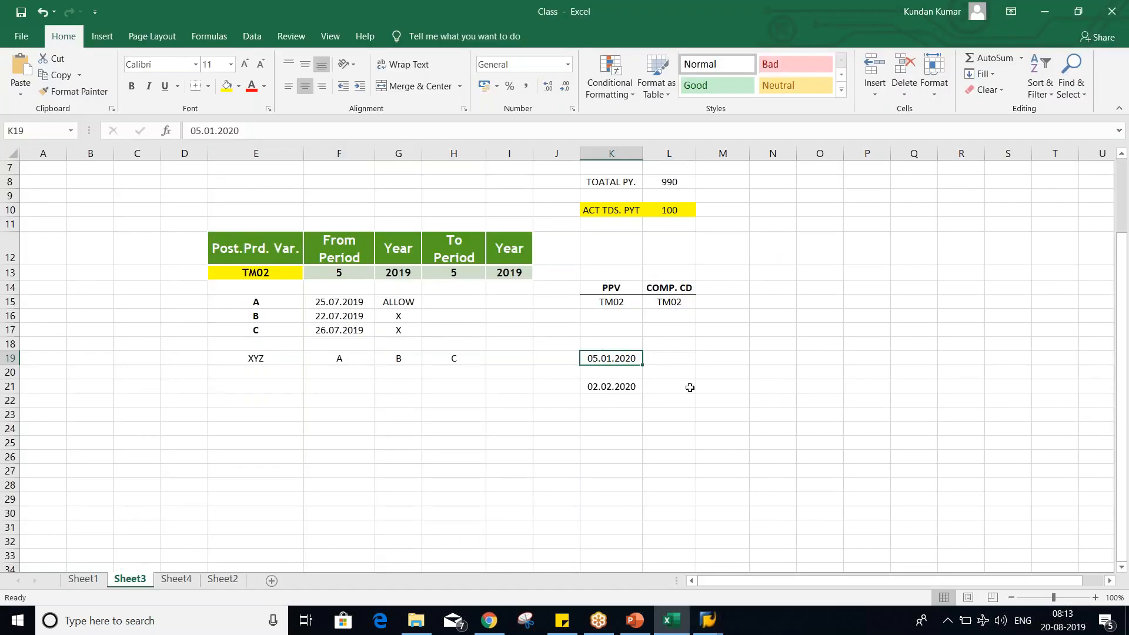
# Step: Set January's year shift in SAP fiscal year variant T2 back to -1
pyautogui.hotkey('alt', 'Tab')
pyautogui.hotkey('shift', 'Tab')
pyautogui.press('Tab')
pyautogui.write('-1')
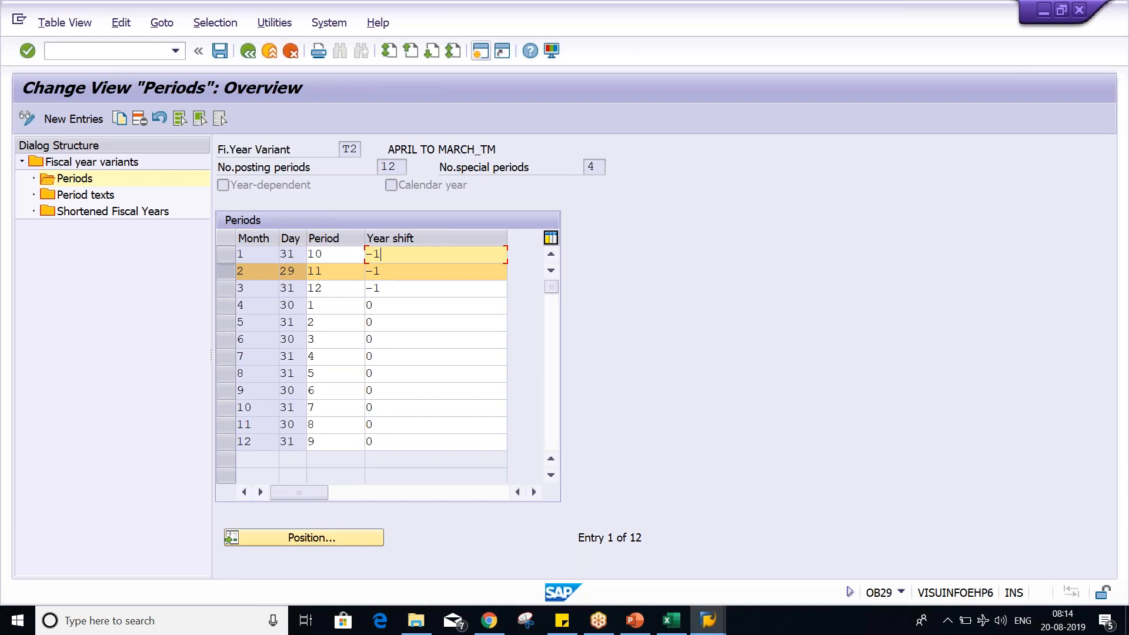
# Step: Check TM02's from-year in Excel cell G13, then revisit T2's periods in SAP and deselect the February row
pyautogui.hotkey('alt', 'Tab')
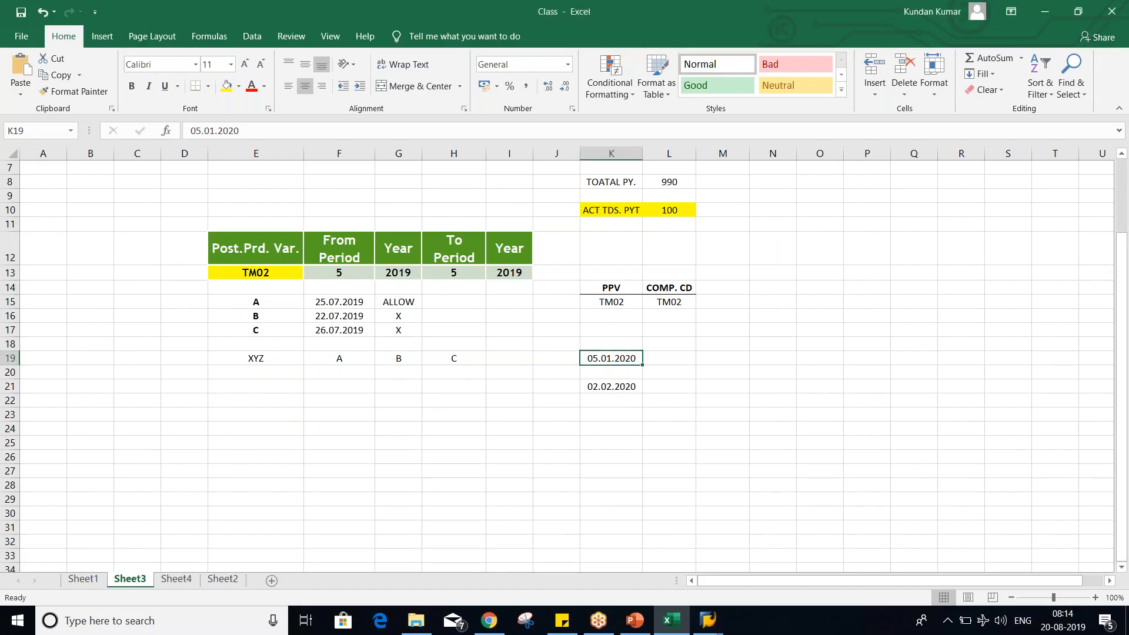
pyautogui.click(410, 272)
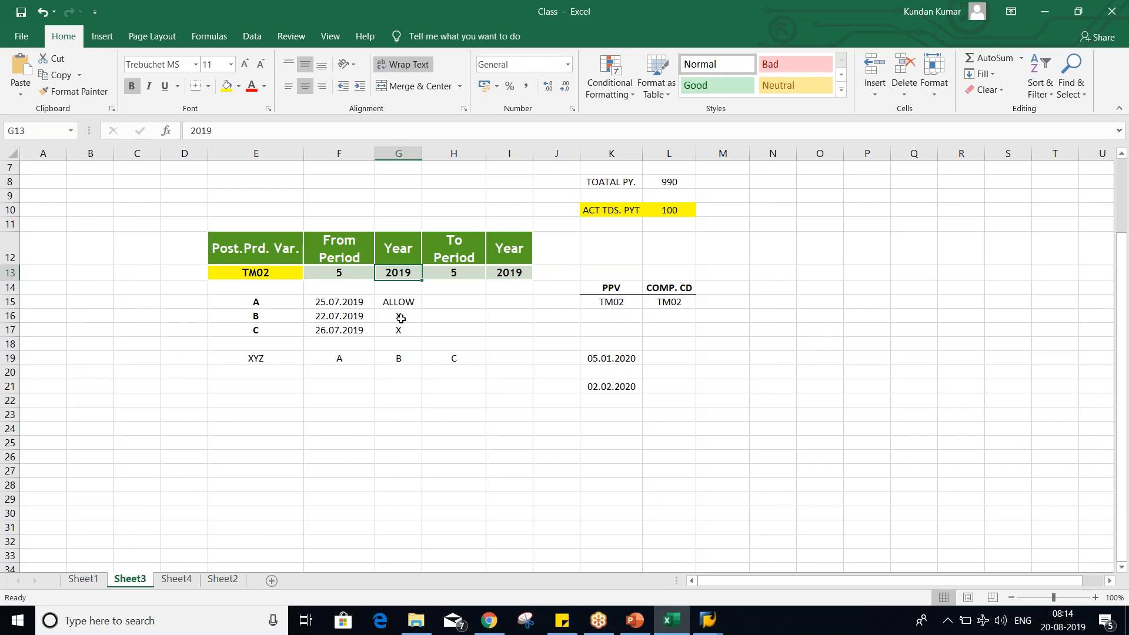
pyautogui.hotkey('alt', 'Tab')
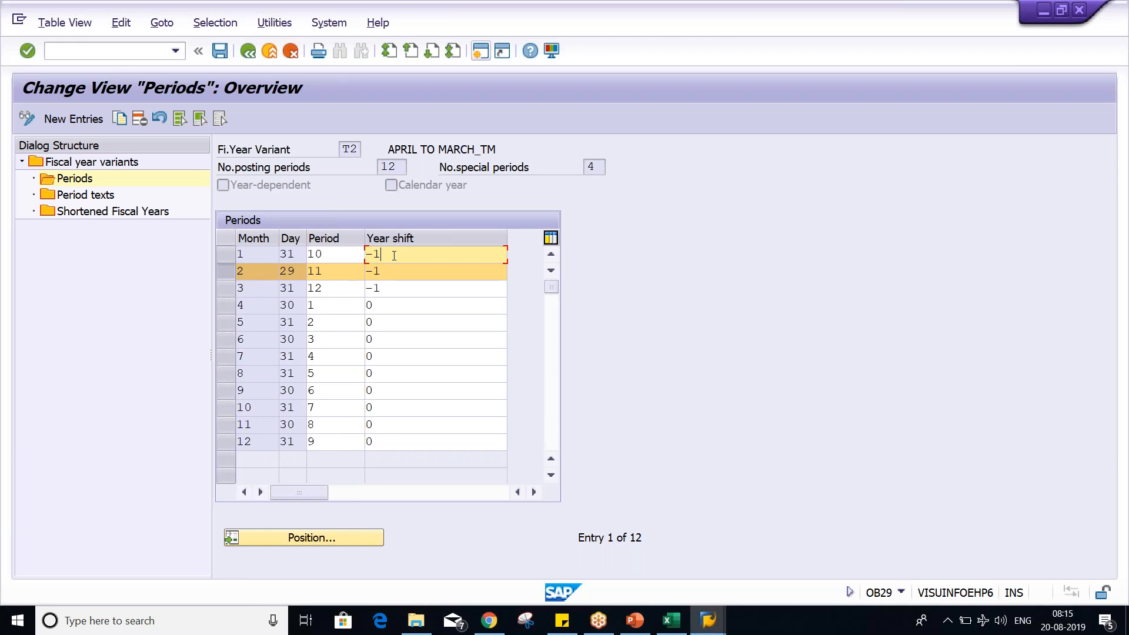
pyautogui.click(224, 271)
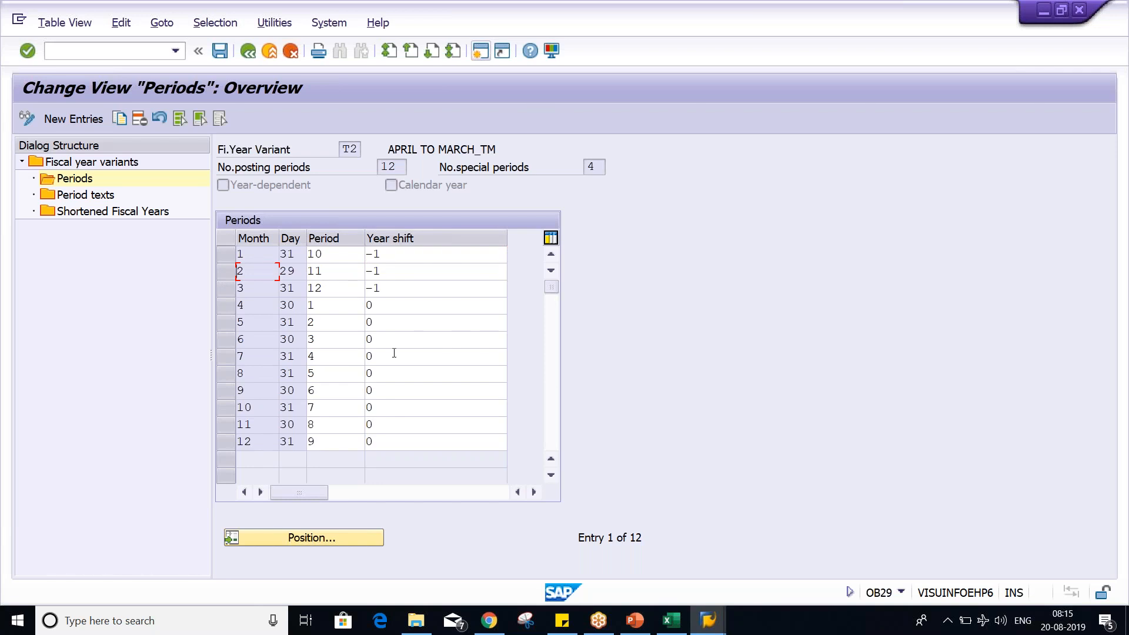
# Step: Switch to Sheet3 in Excel and enter JAN in cell H21 with the label CAL. YR in G21
pyautogui.click(671, 620)
pyautogui.click(586, 490)
pyautogui.click(369, 455)
pyautogui.click(448, 414)
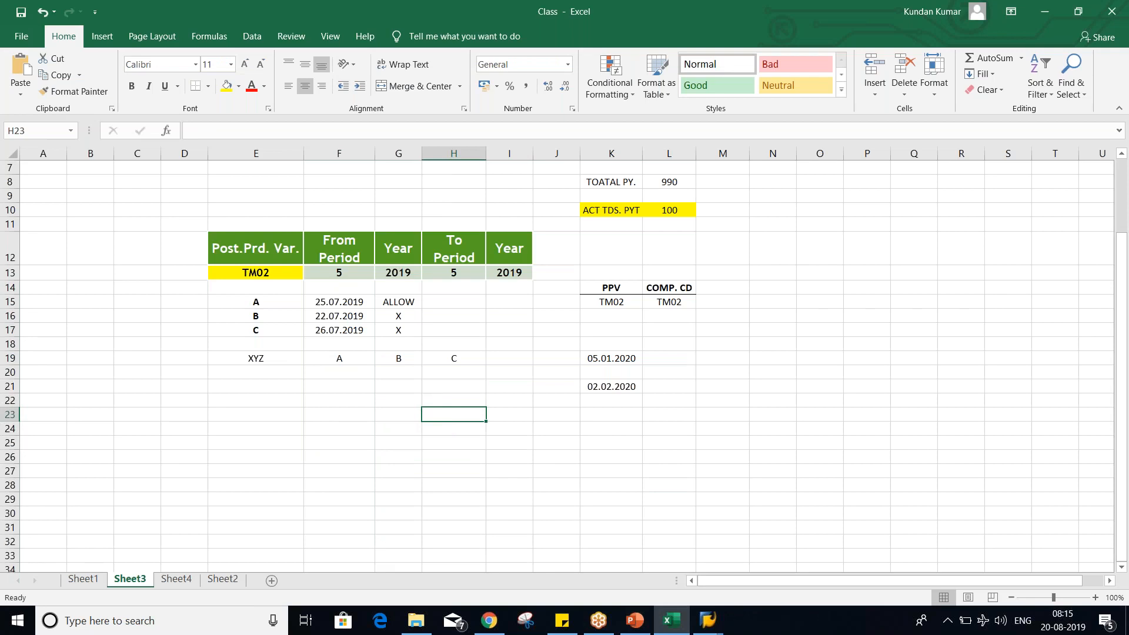
pyautogui.click(454, 388)
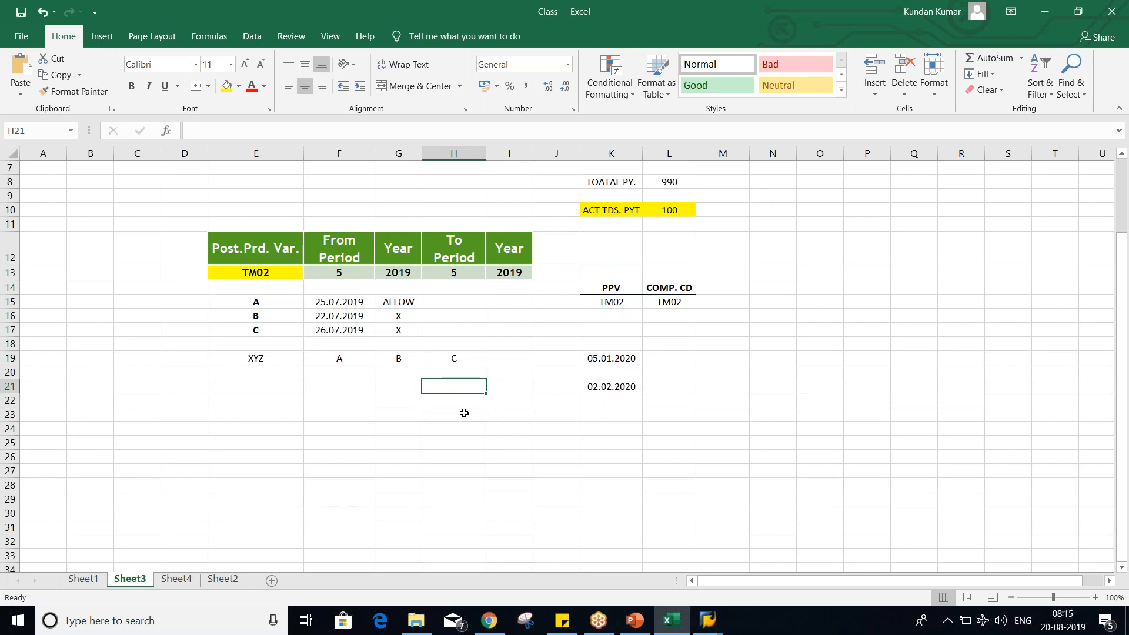
pyautogui.write('JAN')
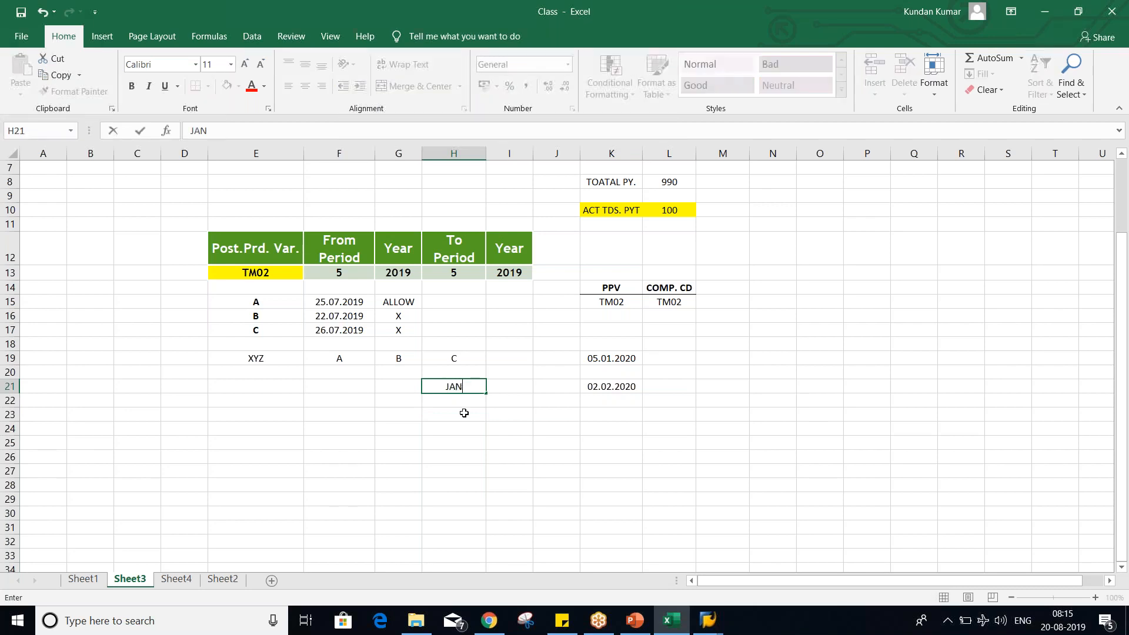
pyautogui.press('Return')
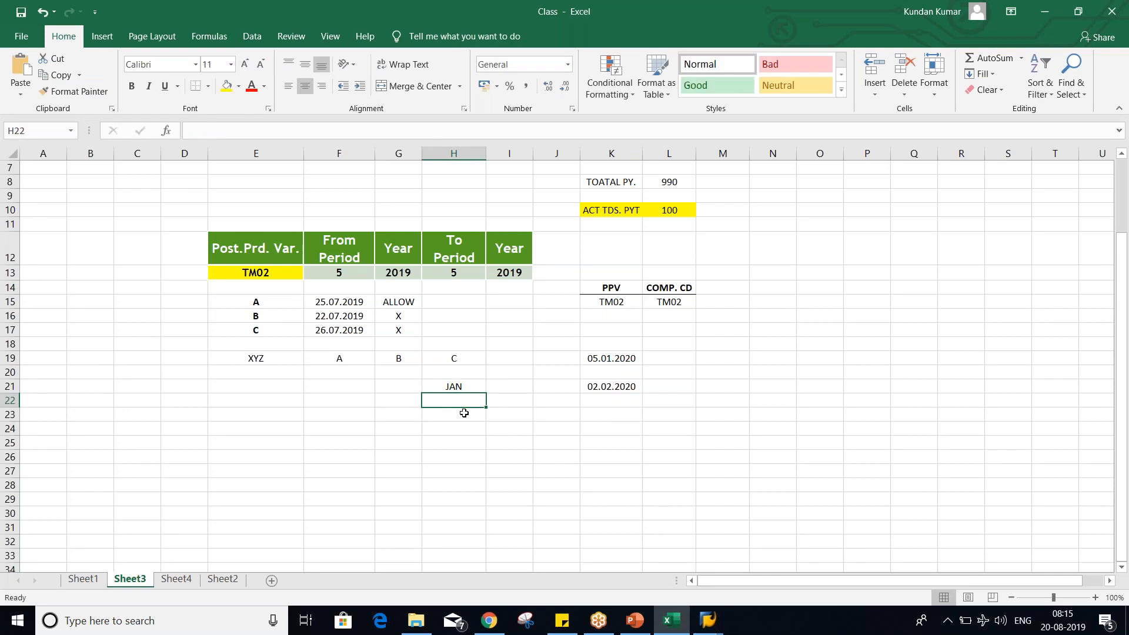
pyautogui.click(407, 385)
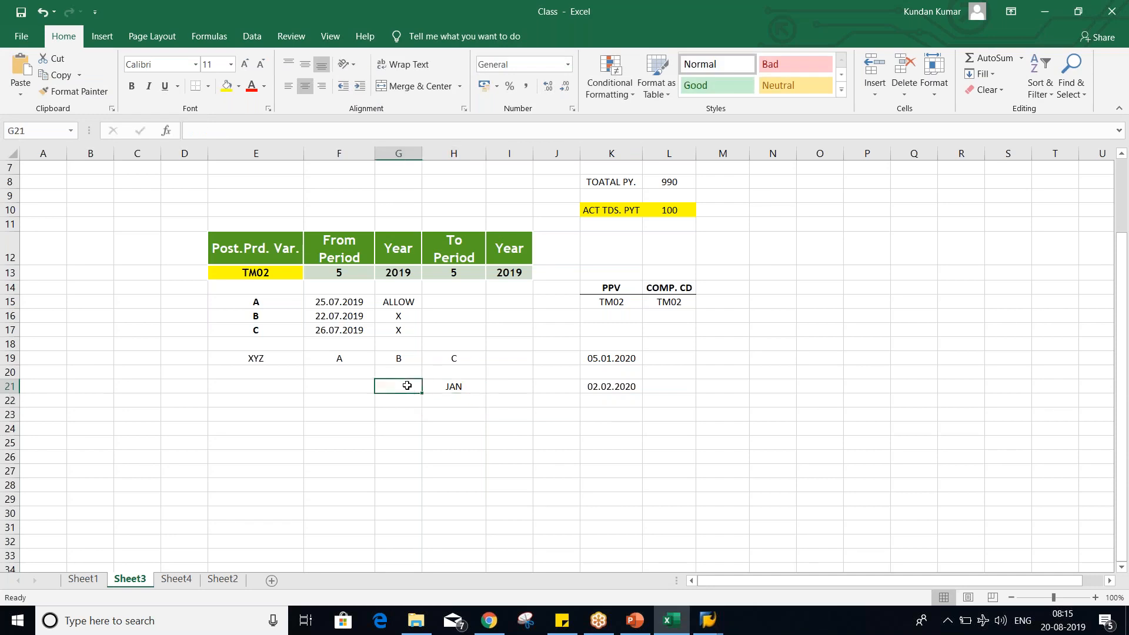
pyautogui.write('CAL. YR')
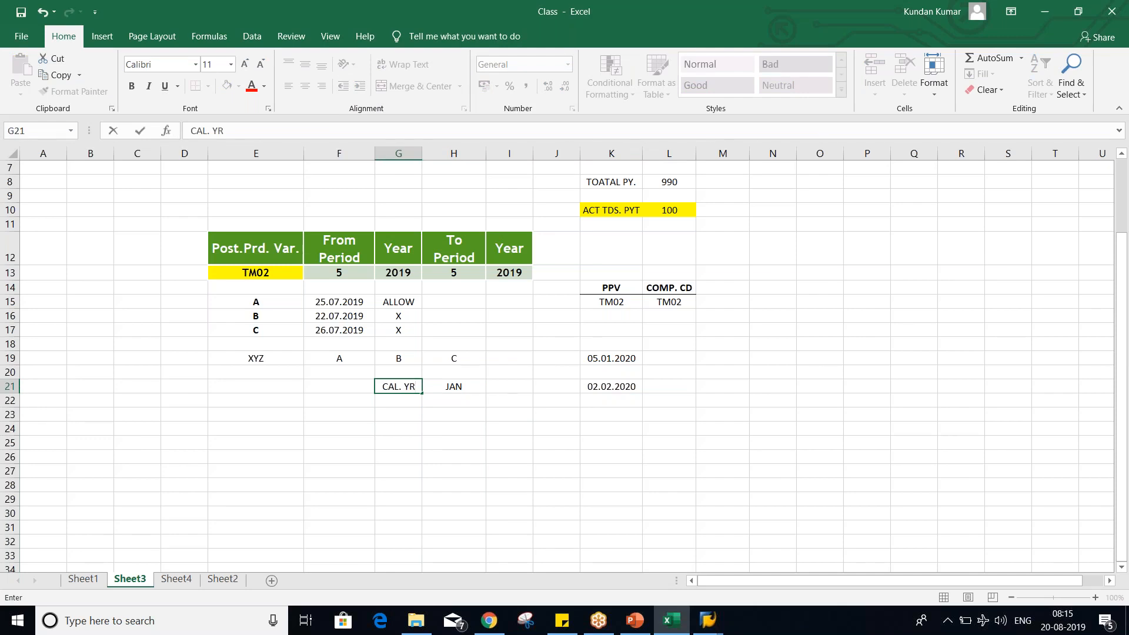
pyautogui.press('Return')
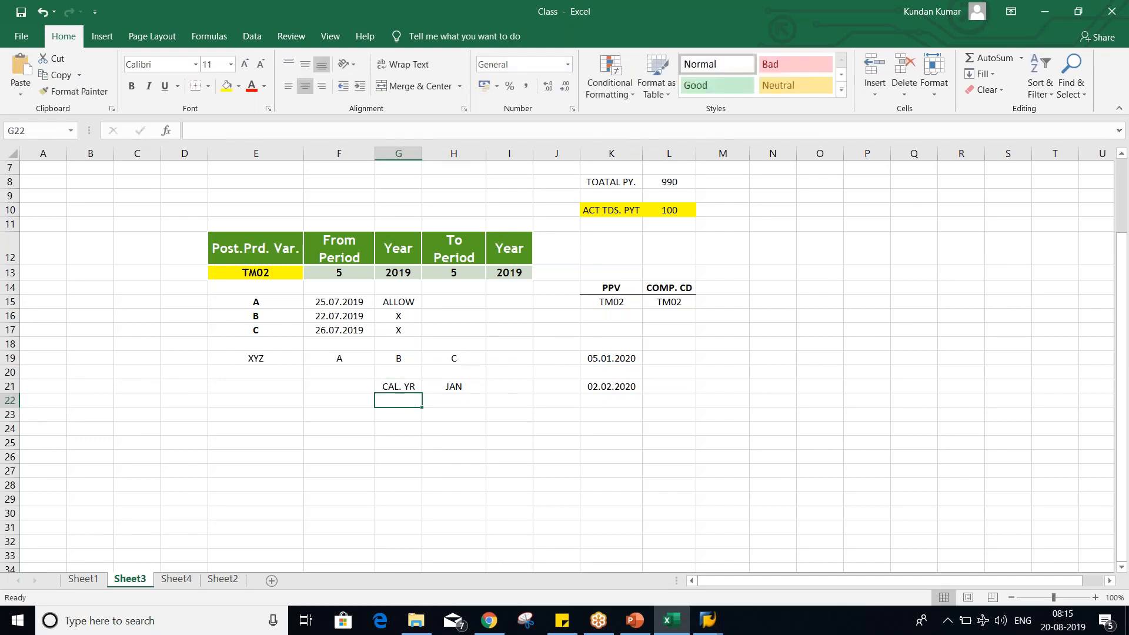
# Step: Add a non-calendar-year row with N. CAL. YR in cell G22 and APR in H22
pyautogui.write('N. CAL')
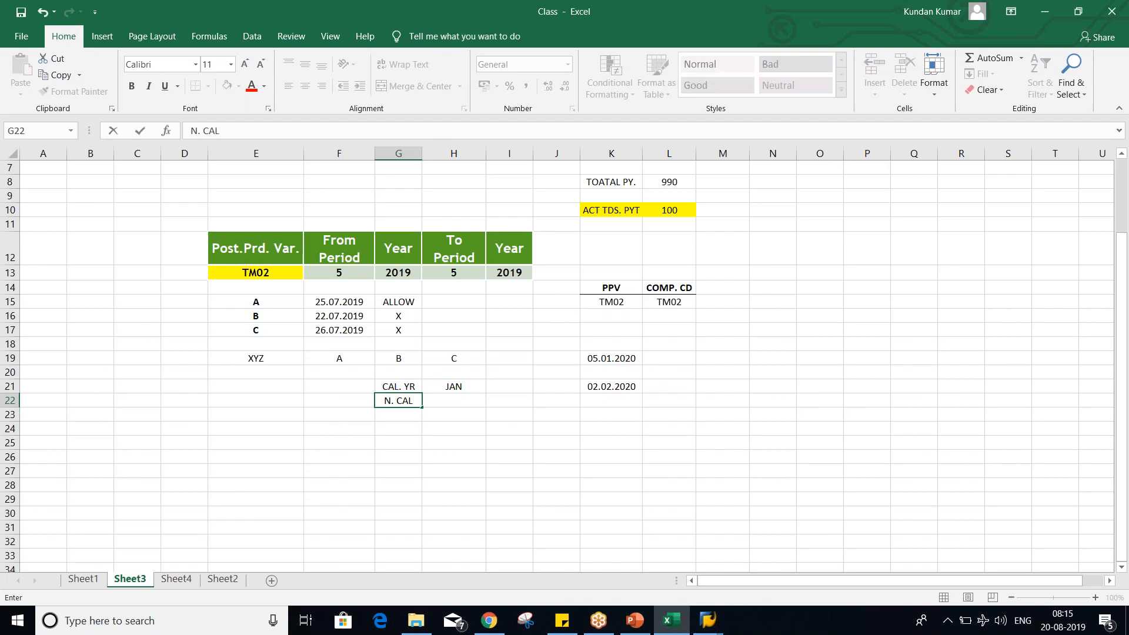
pyautogui.write(' . YR')
pyautogui.press('Tab')
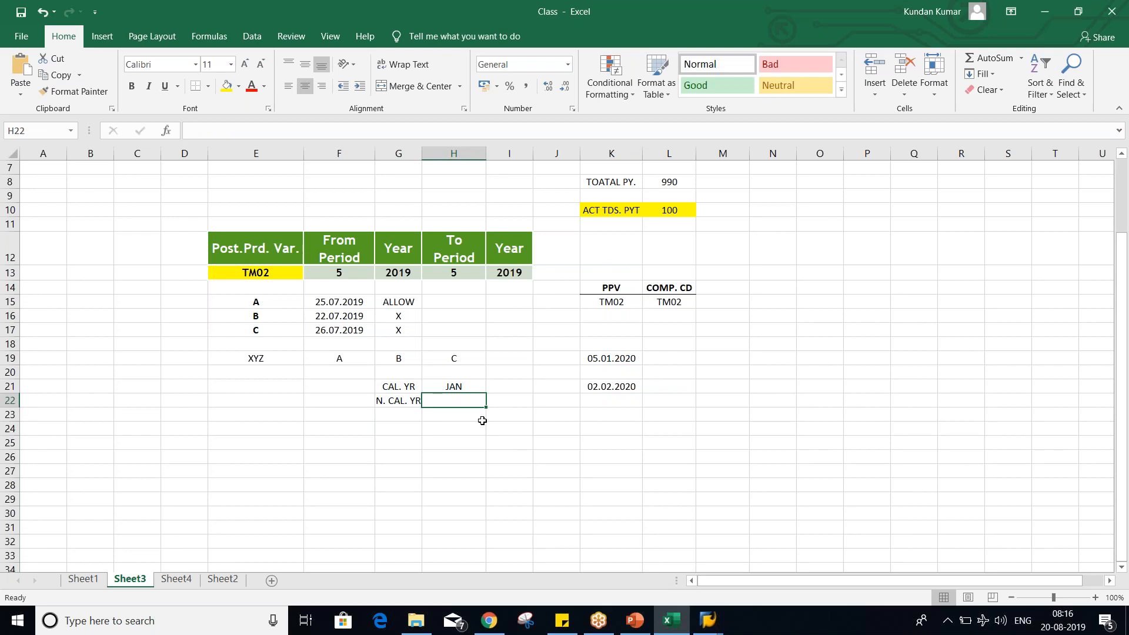
pyautogui.write('APR')
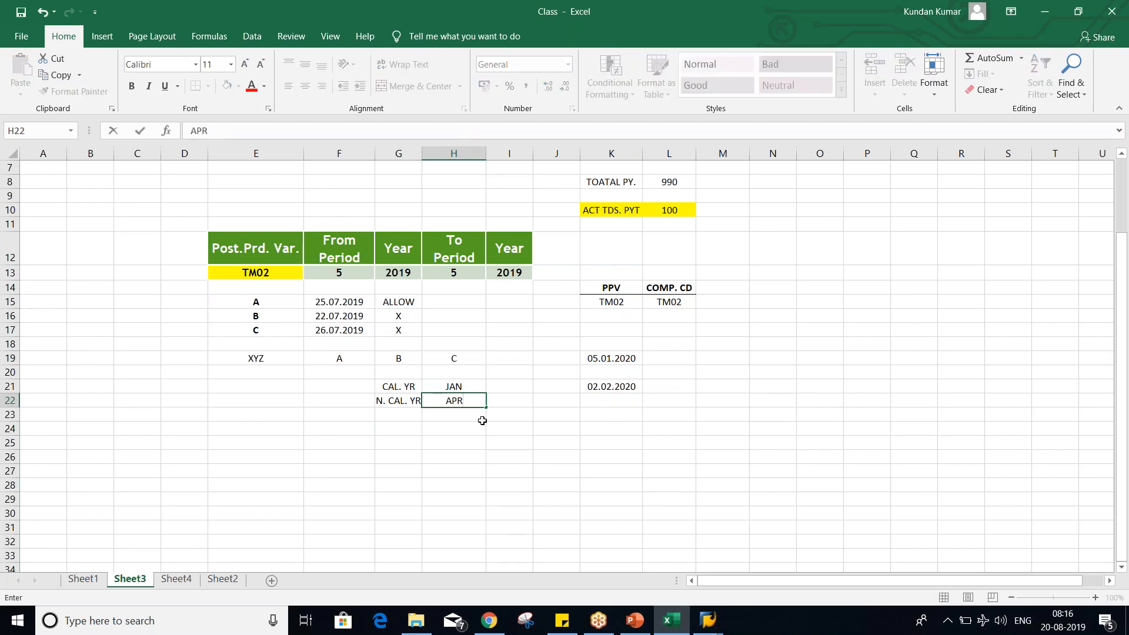
pyautogui.press('Return')
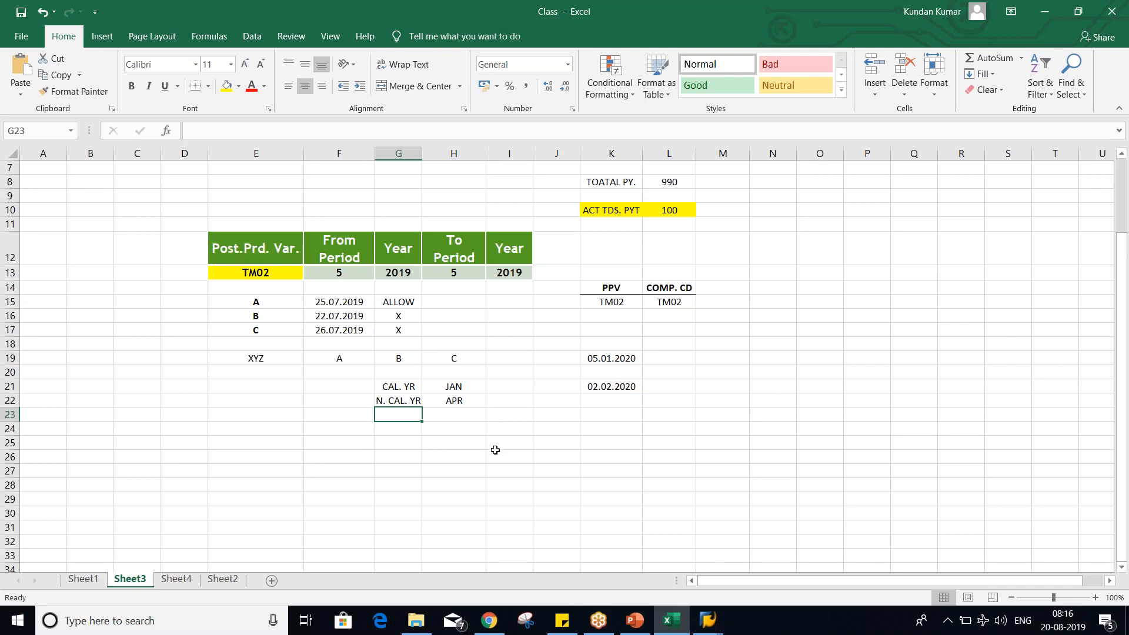
# Step: Add a second non-calendar-year row with N. CAL. YR in cell G23 and OCT in H23
pyautogui.write('N. CAL. YR')
pyautogui.press('Tab')
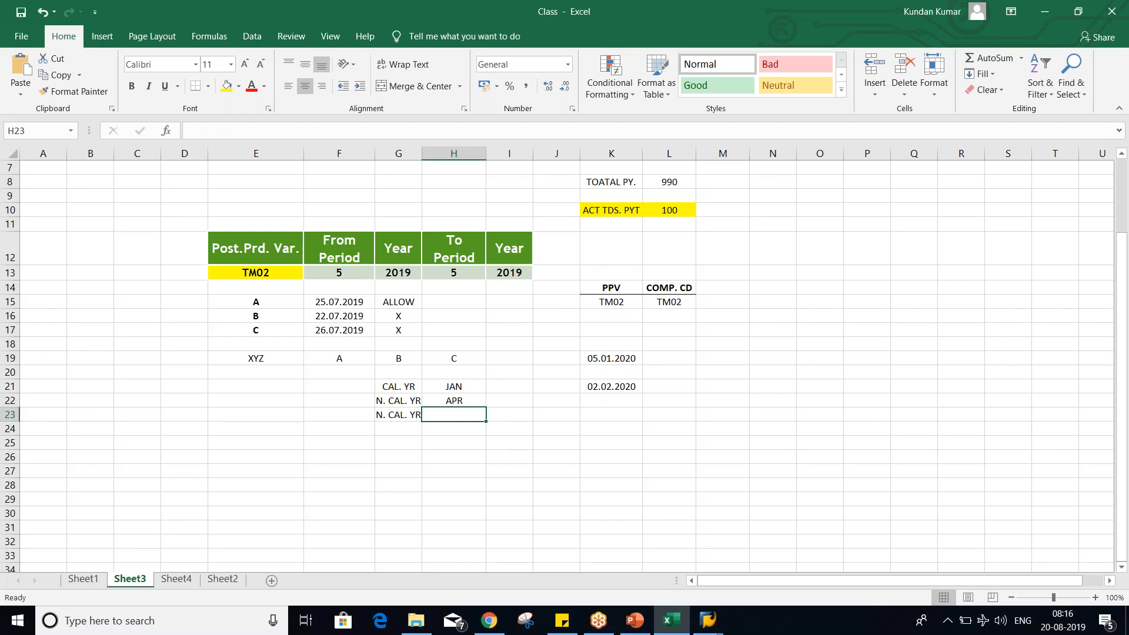
pyautogui.write('OCT')
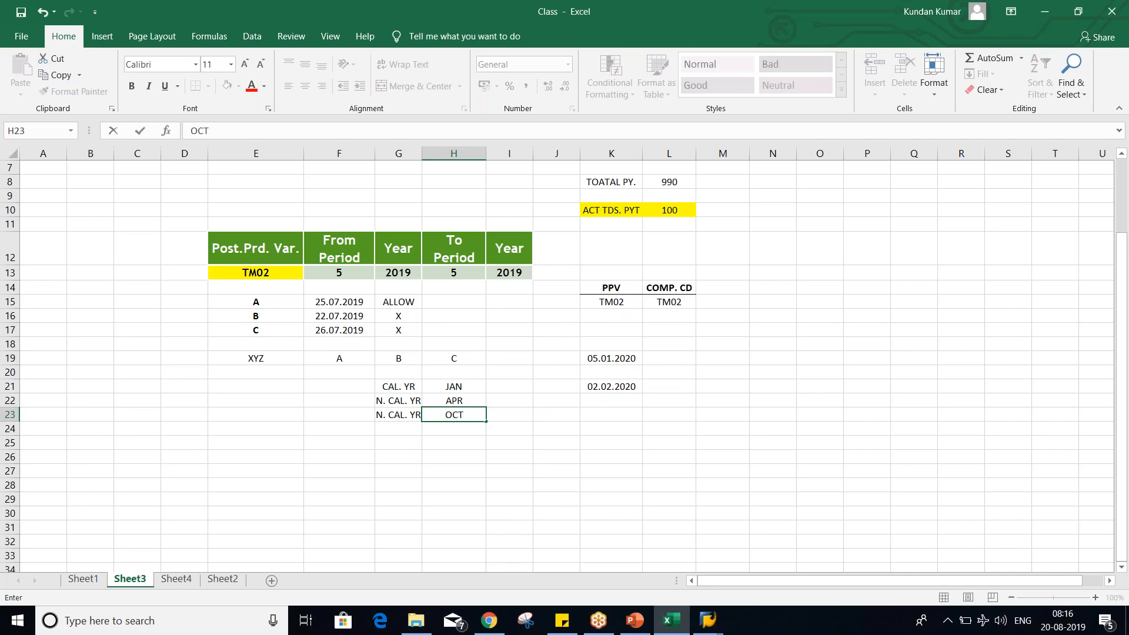
# Step: Enter the date 01.10.2018 in cell I23 beside OCT, and try to adjust column I's width
pyautogui.click(509, 415)
pyautogui.write('01')
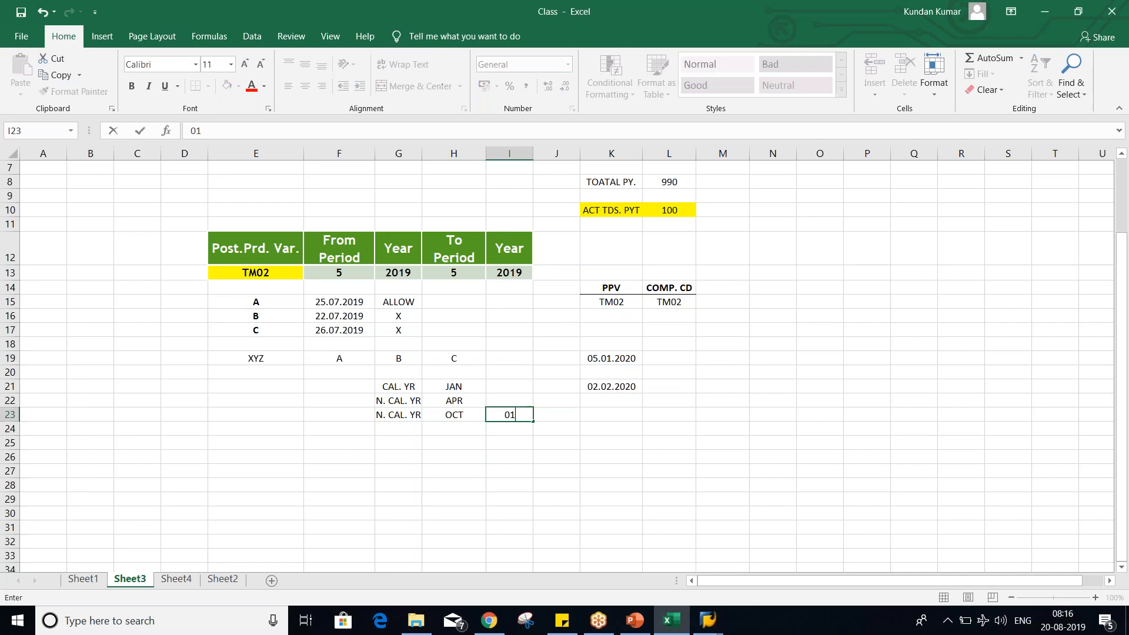
pyautogui.write('.10.2018')
pyautogui.click(398, 429)
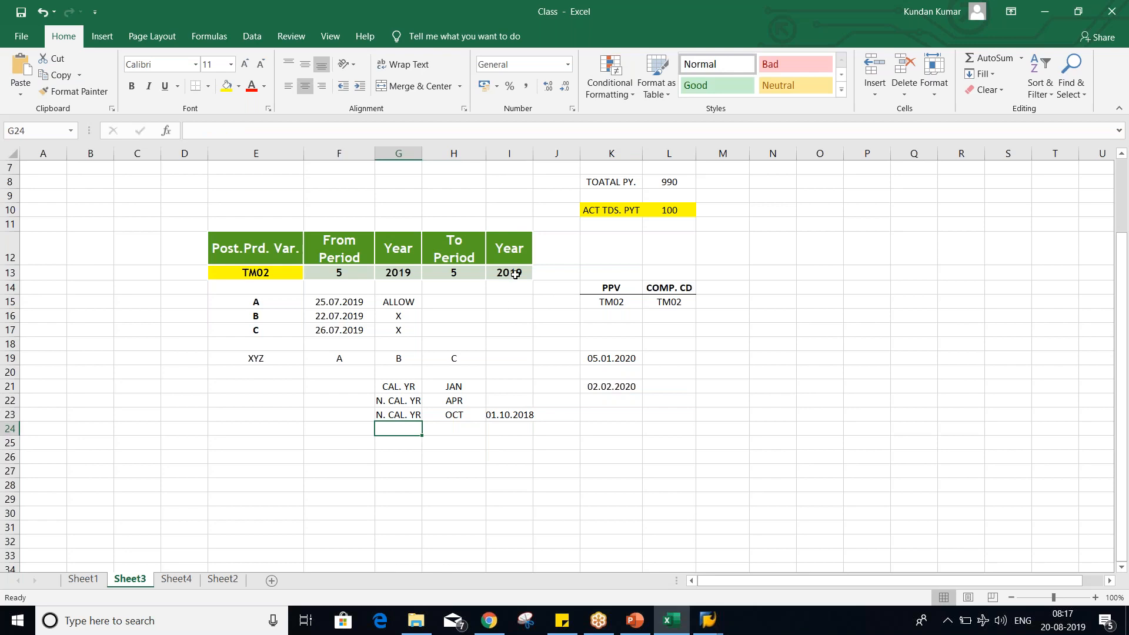
pyautogui.moveTo(536, 153); pyautogui.dragTo(535, 152)
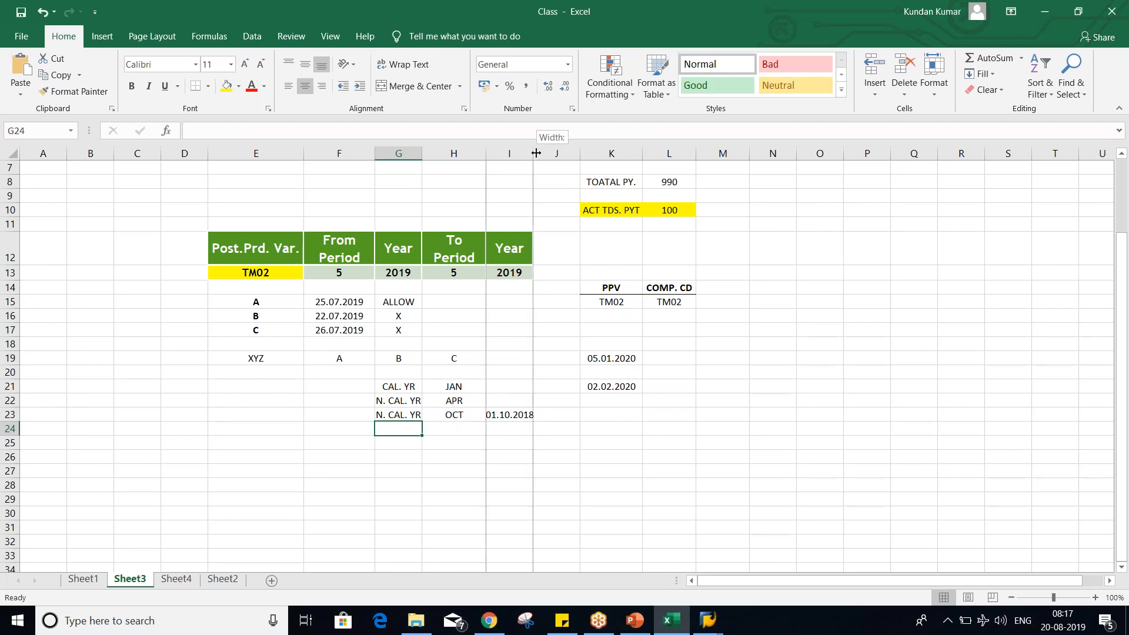
pyautogui.click(538, 442)
pyautogui.click(496, 415)
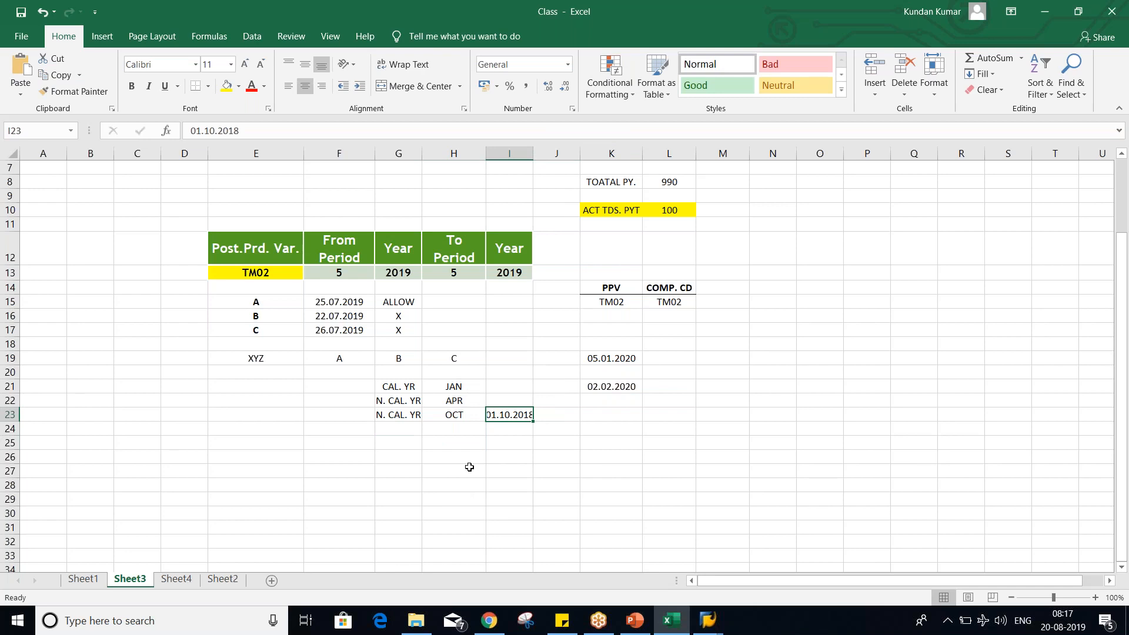
# Step: Enter OCT-SEP in cell H24 below OCT
pyautogui.click(438, 432)
pyautogui.write('OCT')
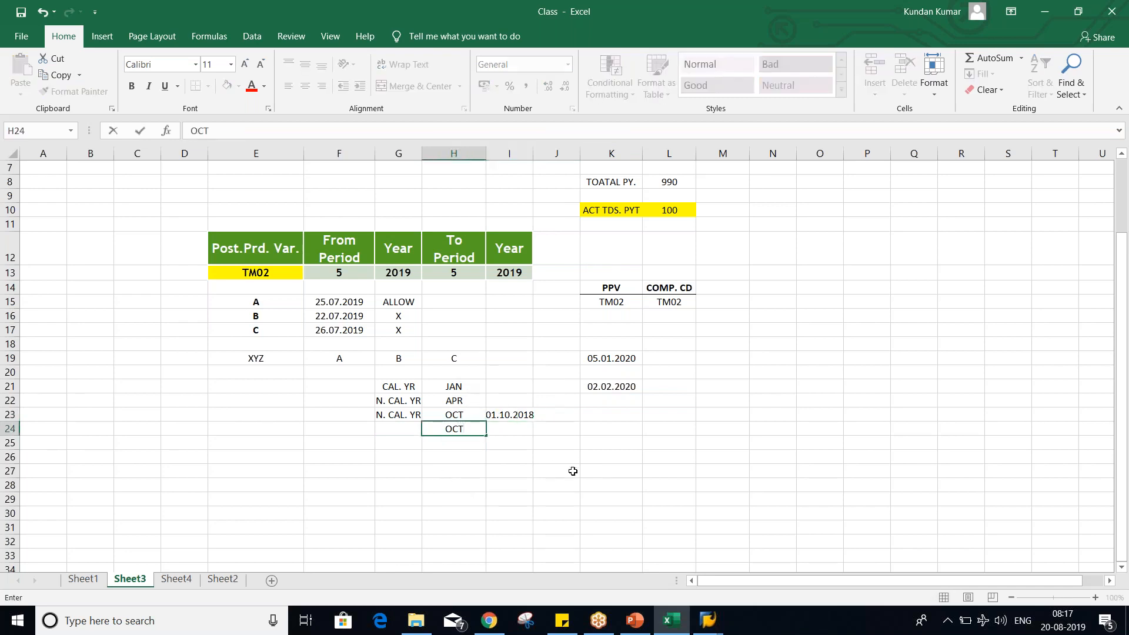
pyautogui.write('-SEP')
pyautogui.press('Return')
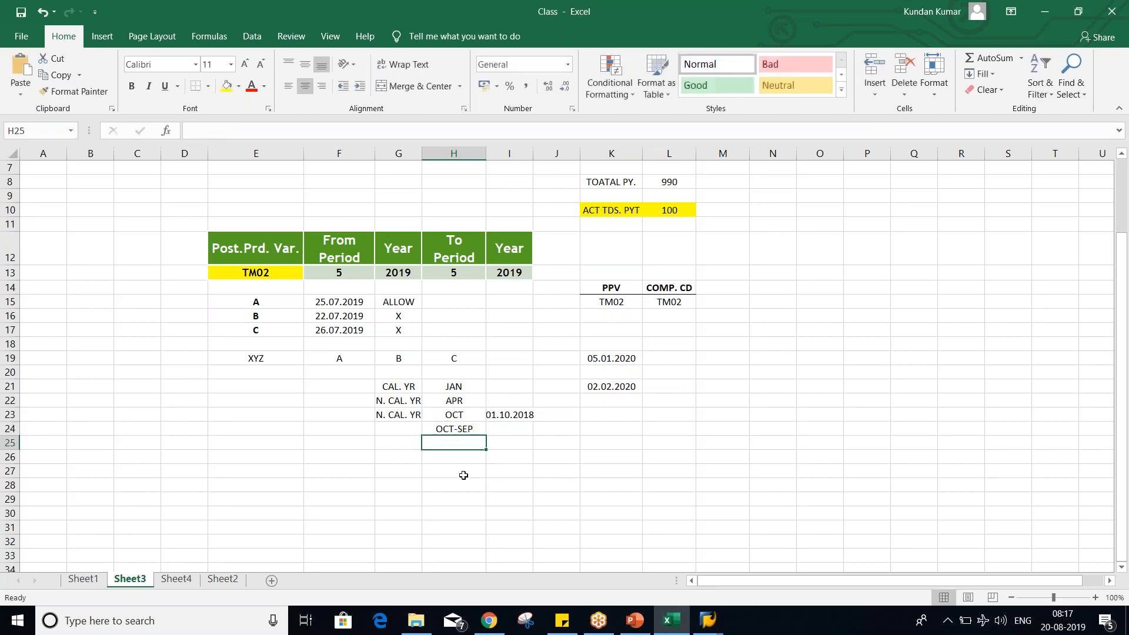
pyautogui.click(448, 429)
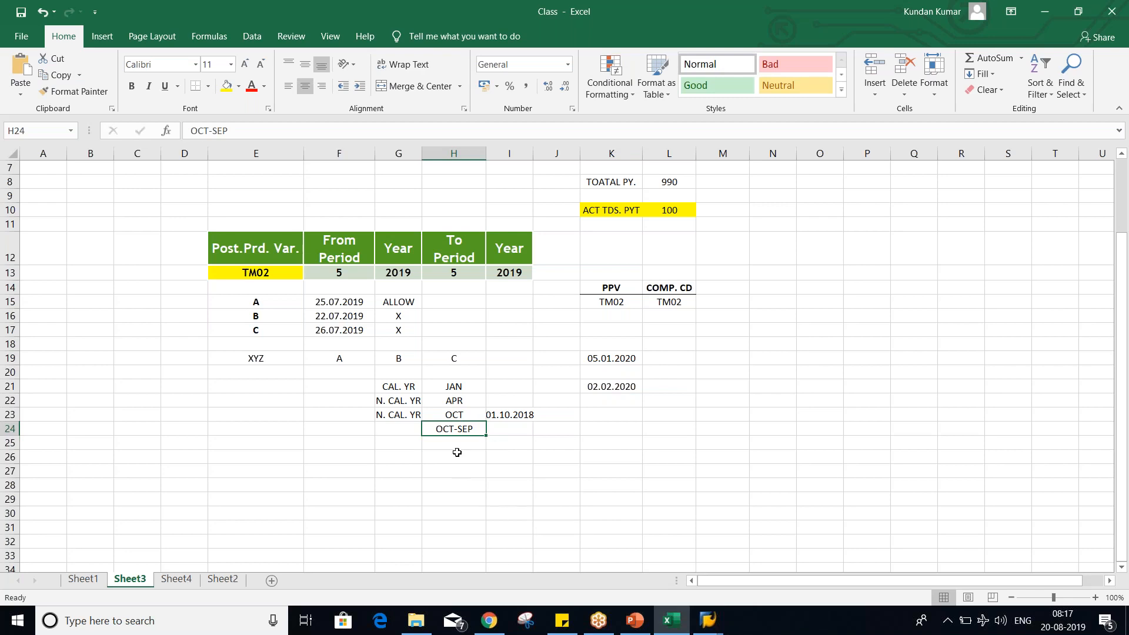
pyautogui.click(506, 430)
pyautogui.click(505, 419)
pyautogui.click(504, 433)
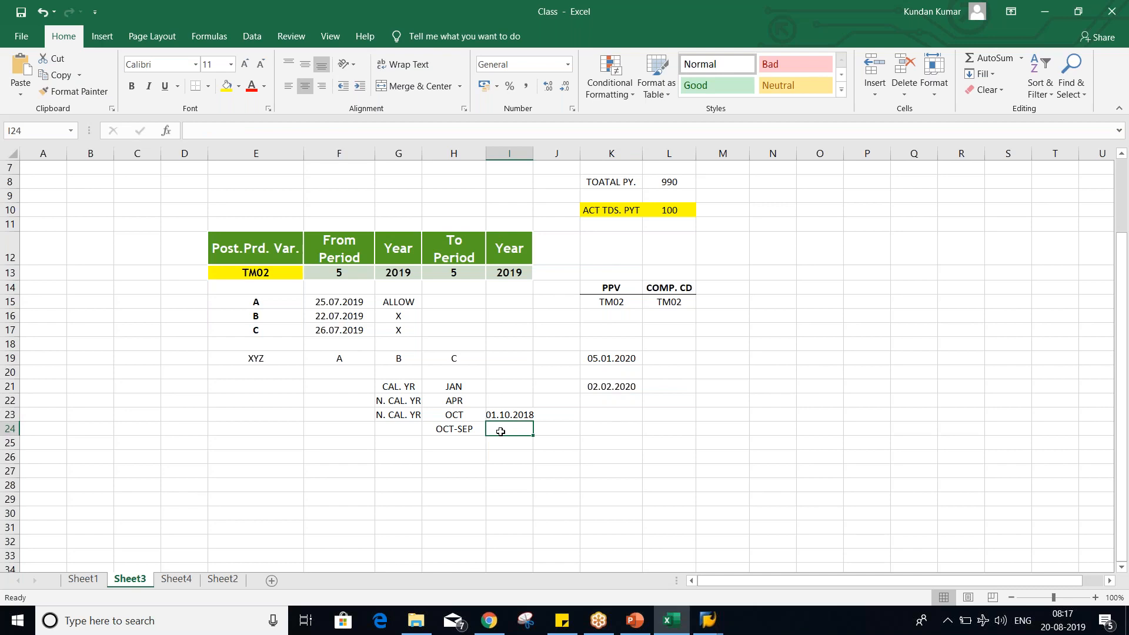
pyautogui.click(461, 431)
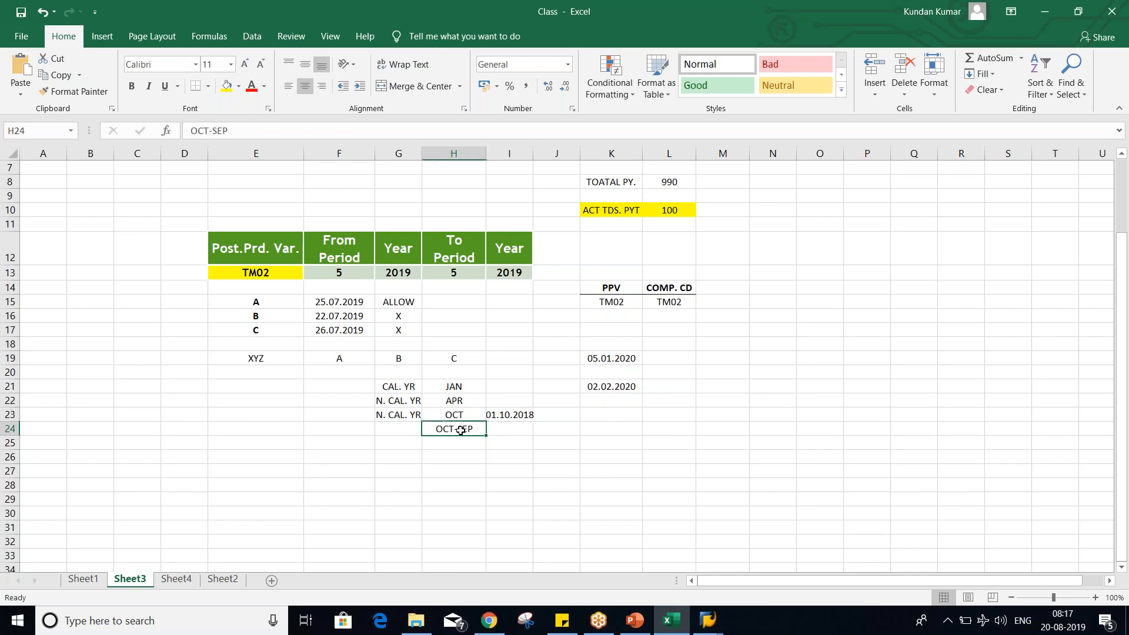
# Step: Enter the year 2018 in cell G24 and 2019 in cell I24, on either side of OCT-SEP
pyautogui.click(391, 433)
pyautogui.write('2018')
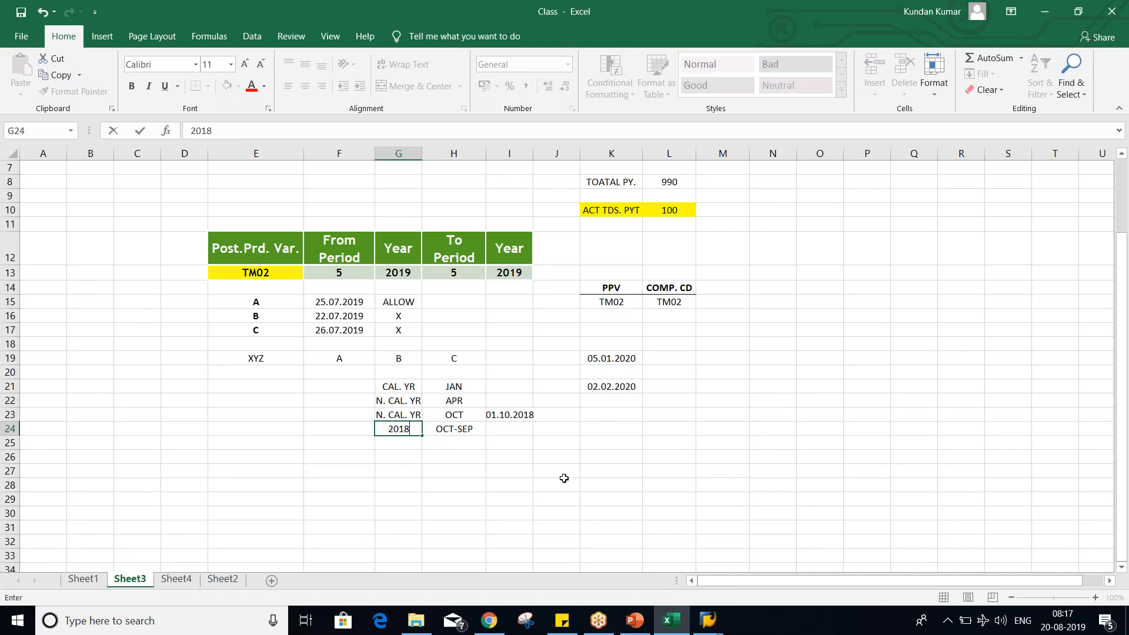
pyautogui.press('Tab')
pyautogui.press('Tab')
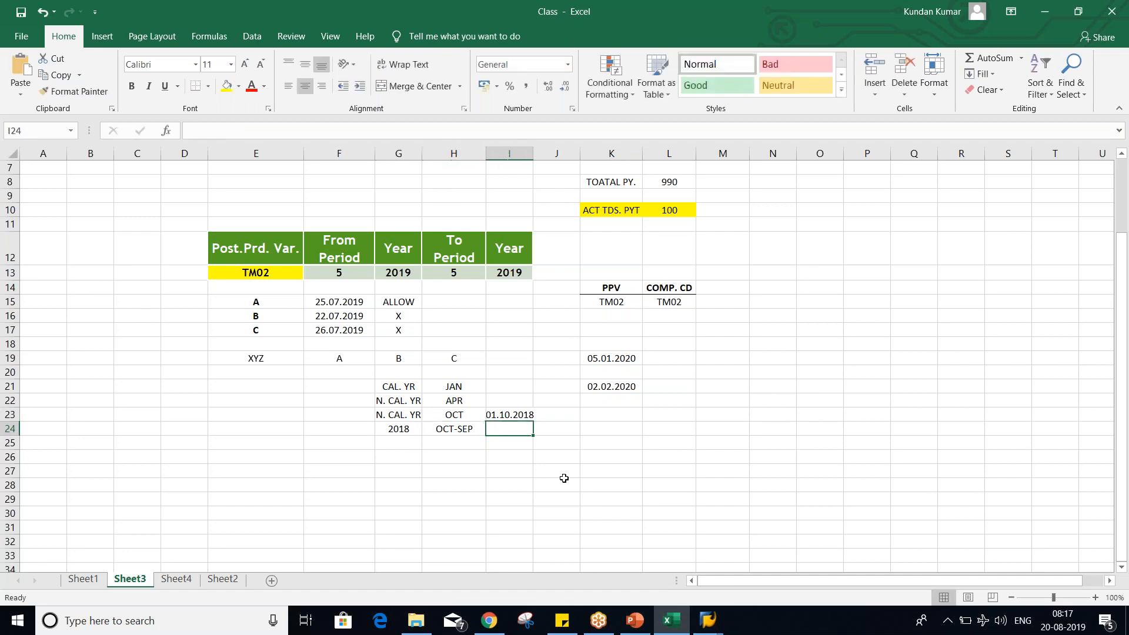
pyautogui.write('2018')
# Step: Switch to the SAP periods view of fiscal year variant T2, save it, and return to Excel
pyautogui.hotkey('alt', 'Tab')
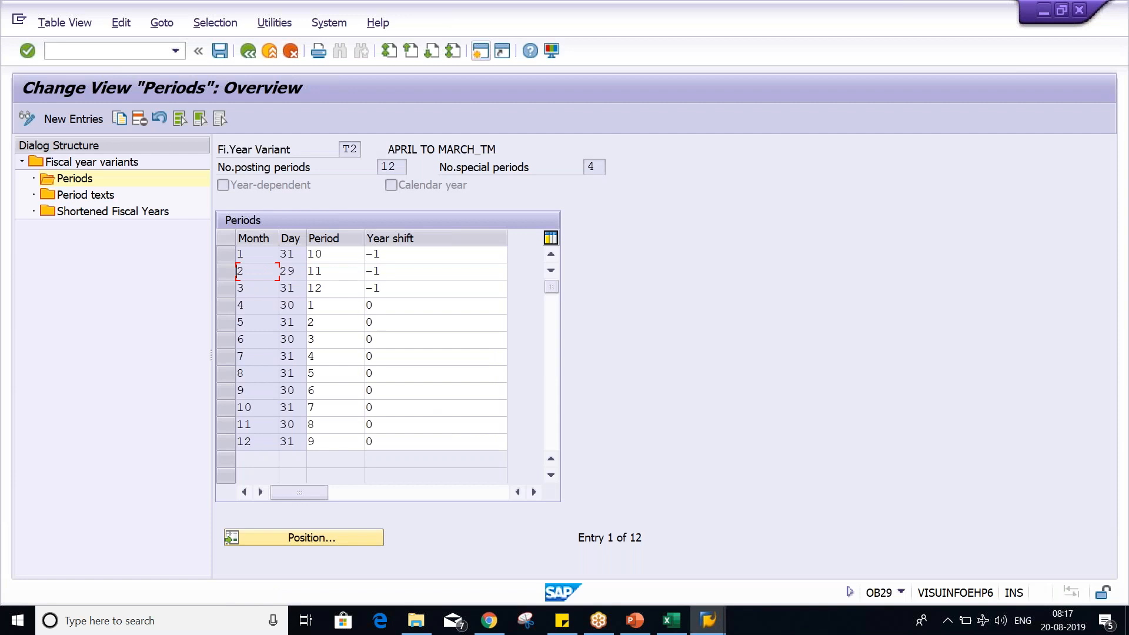
pyautogui.hotkey('ctrl', 's')
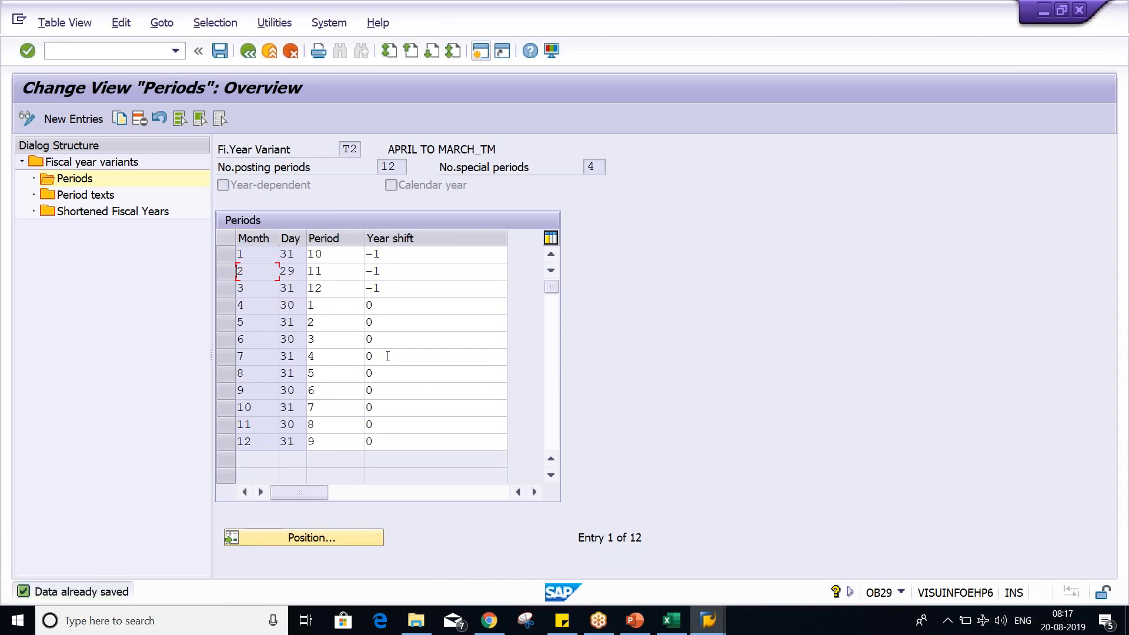
pyautogui.hotkey('alt', 'Tab')
# Step: Highlight cells G24 to I24, containing 2018, OCT-SEP and 2019, with yellow fill
pyautogui.click(509, 460)
pyautogui.moveTo(399, 429); pyautogui.dragTo(496, 431)
pyautogui.click(227, 85)
pyautogui.click(456, 499)
pyautogui.click(442, 430)
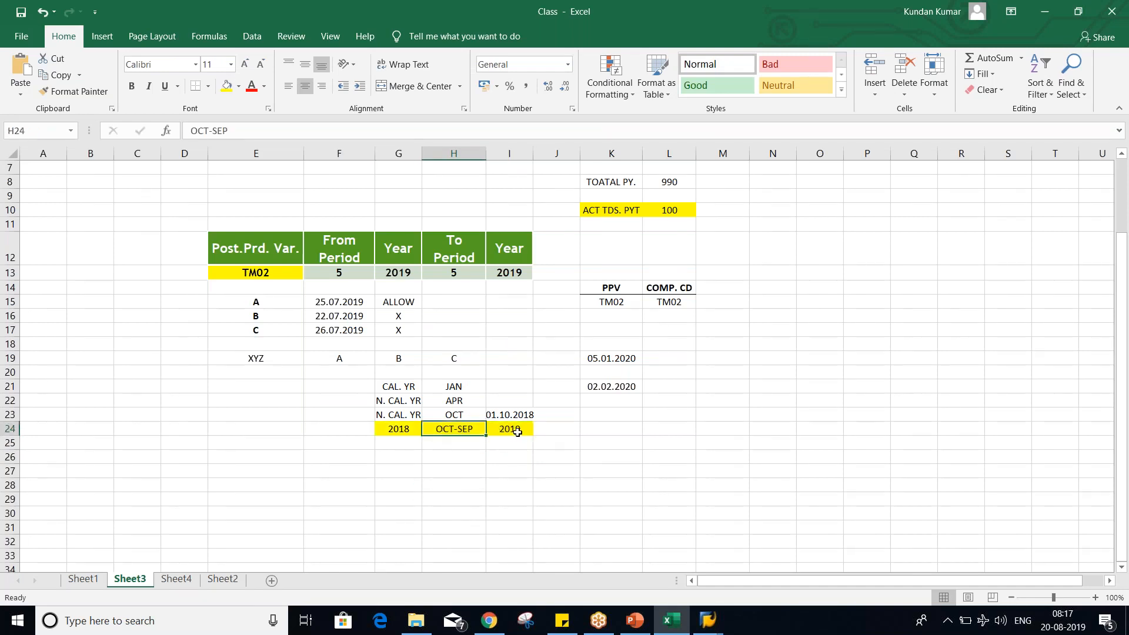
pyautogui.click(512, 431)
pyautogui.click(400, 430)
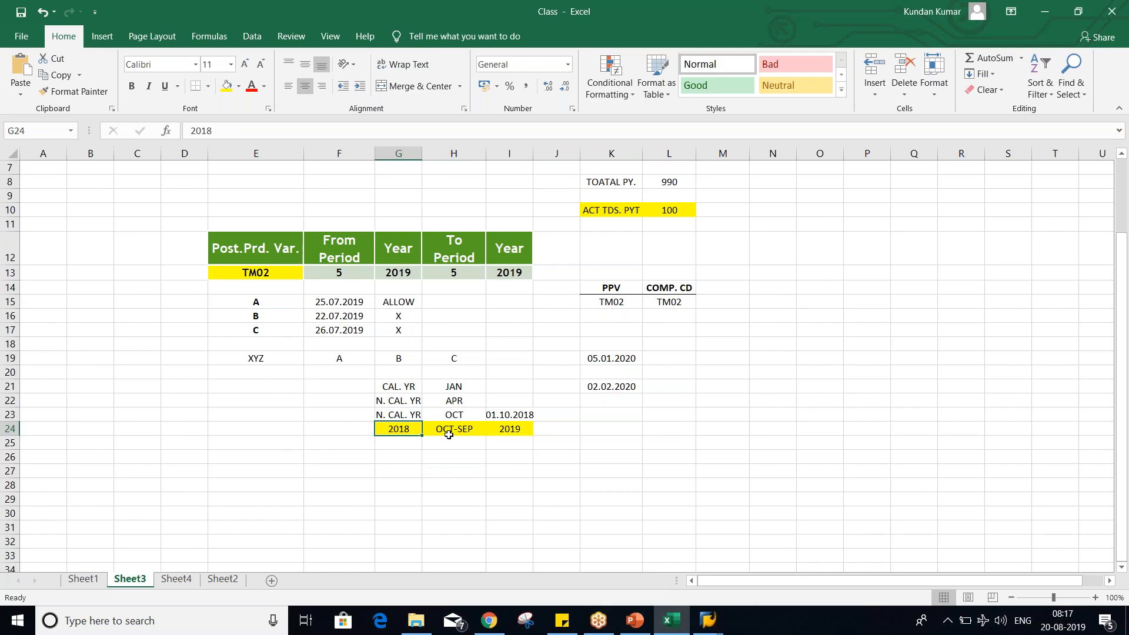
# Step: Switch to the SAP periods view of variant T2 and set the period to 1 for month 10 and 2 for months 11 and 12
pyautogui.hotkey('alt', 'Tab')
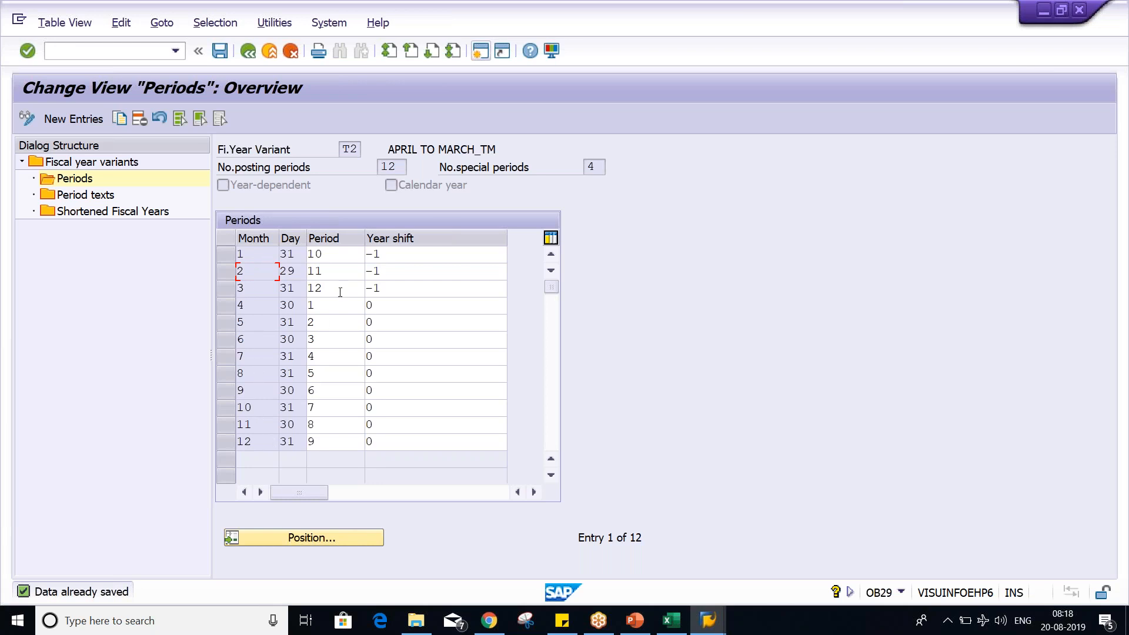
pyautogui.click(340, 252)
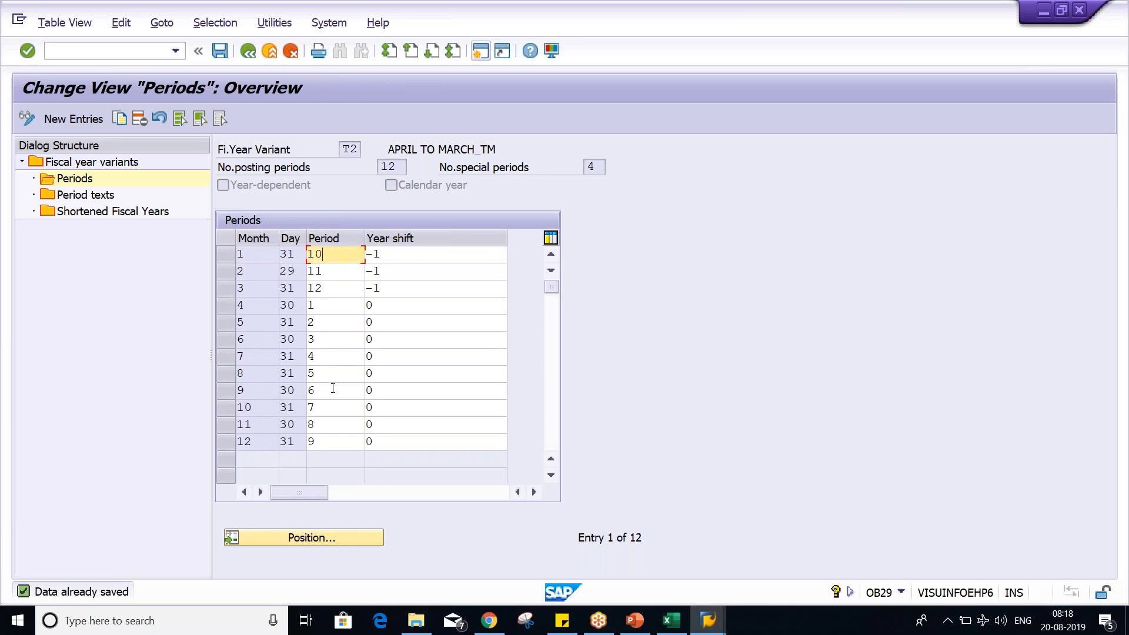
pyautogui.click(223, 413)
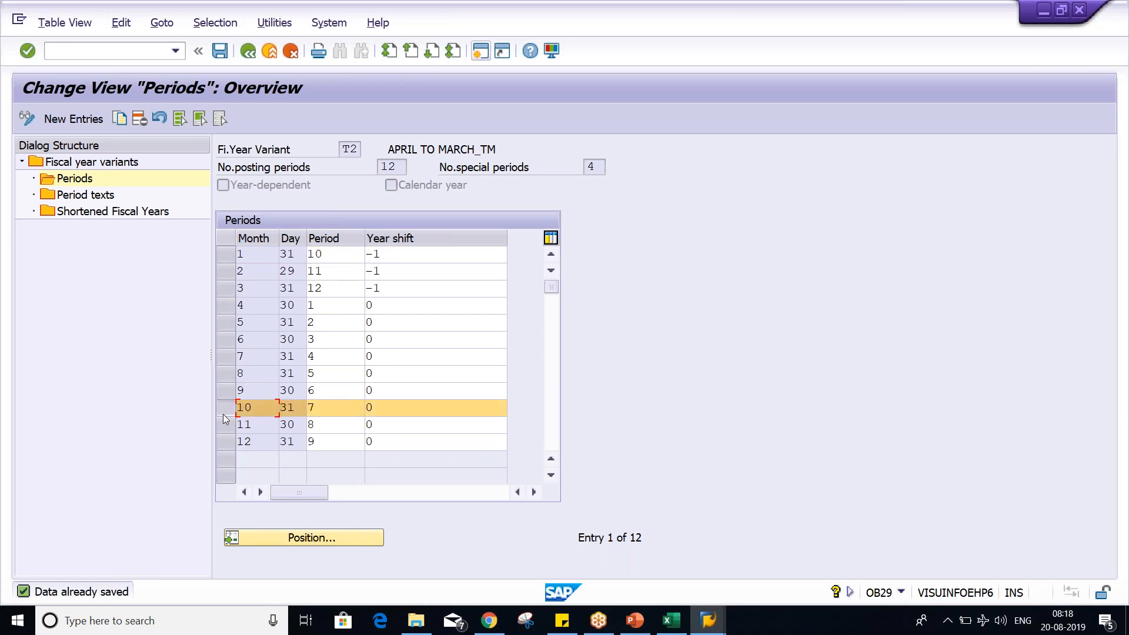
pyautogui.click(344, 408)
pyautogui.press('BackSpace')
pyautogui.write('1')
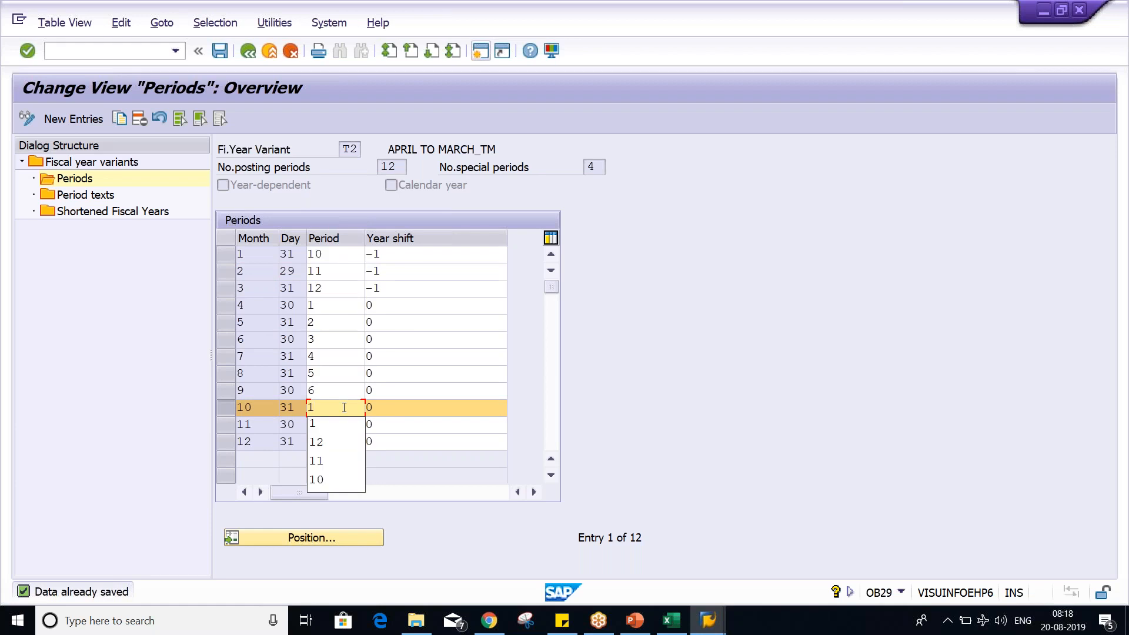
pyautogui.press('Escape')
pyautogui.press('Down')
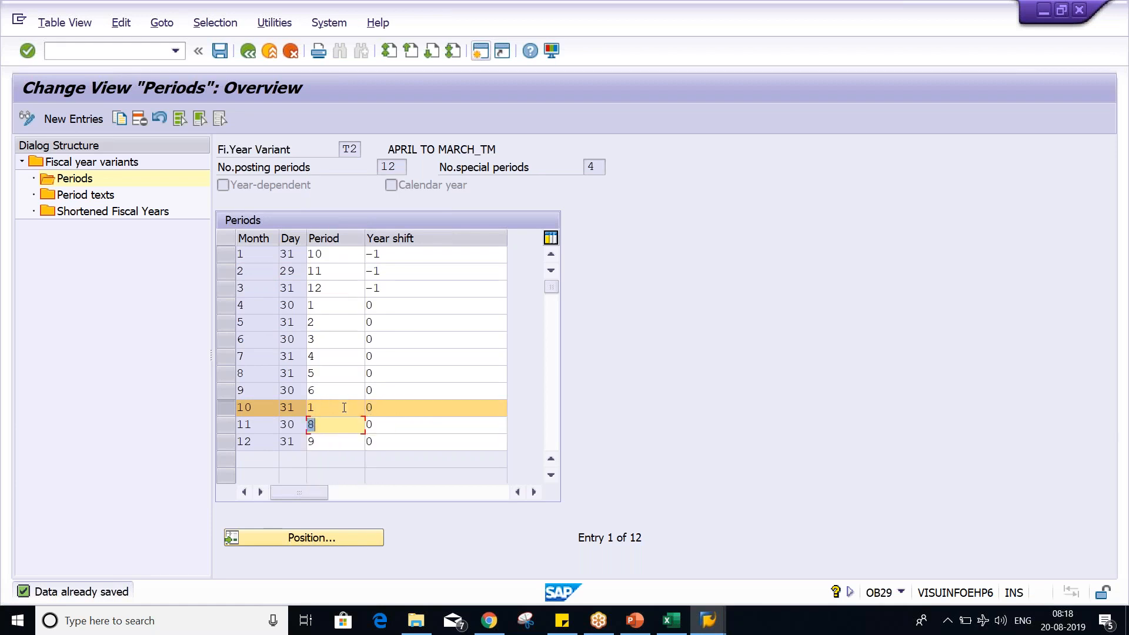
pyautogui.write('2')
pyautogui.press('Down')
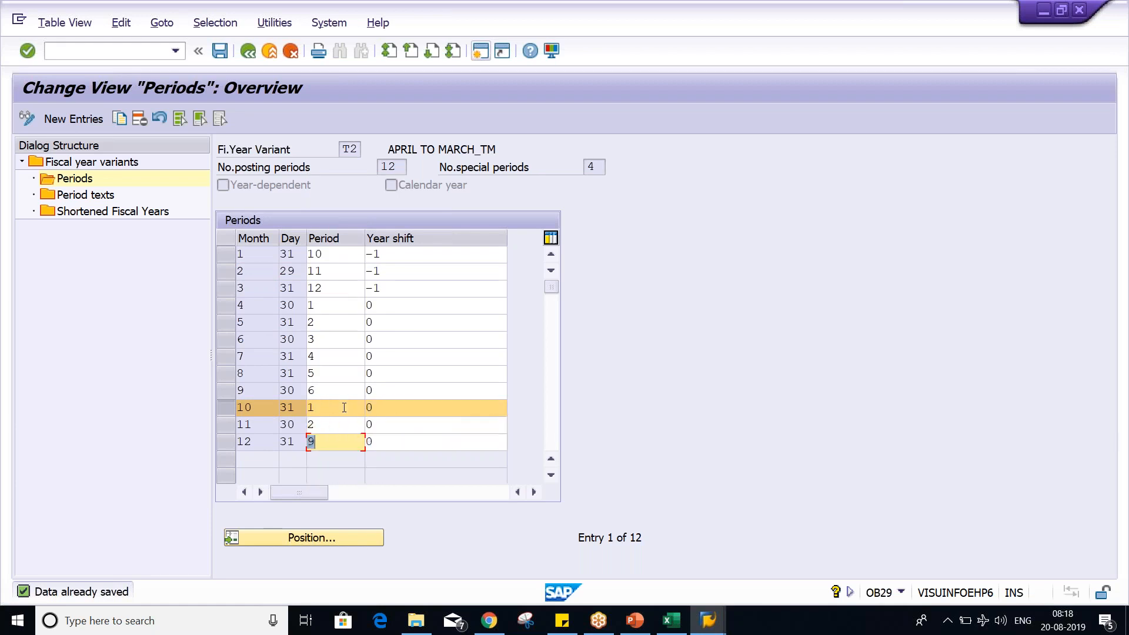
pyautogui.write('2')
pyautogui.press('Tab')
pyautogui.press('Tab')
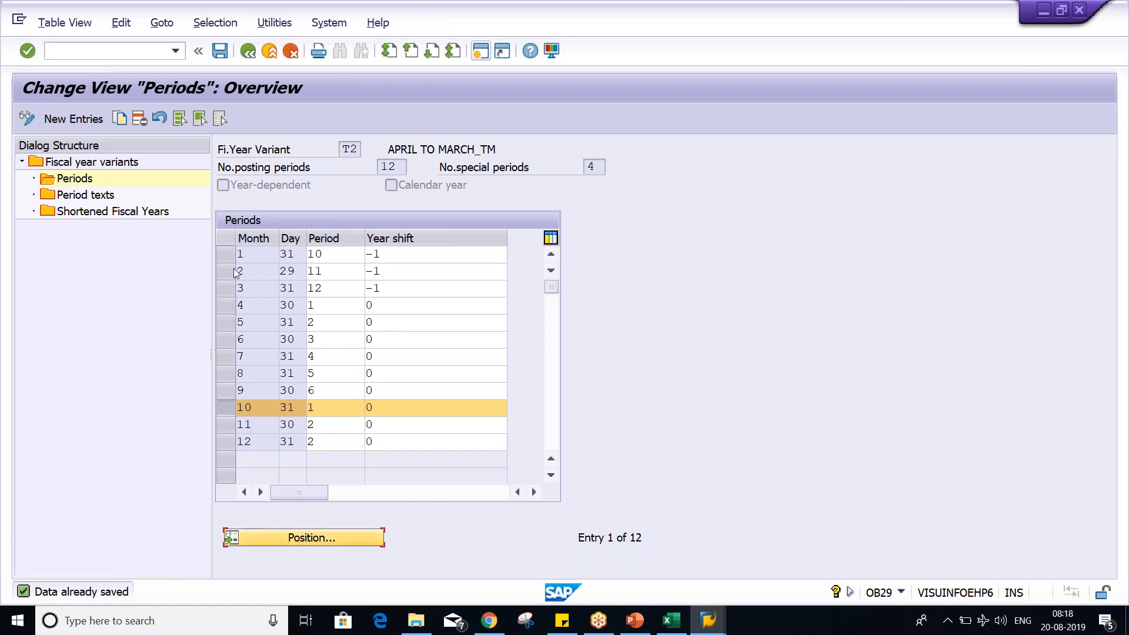
# Step: Set the periods of months 1, 2 and 3 to 4, 5 and 6
pyautogui.click(347, 253)
pyautogui.press('BackSpace')
pyautogui.press('BackSpace')
pyautogui.write('4')
pyautogui.press('Tab')
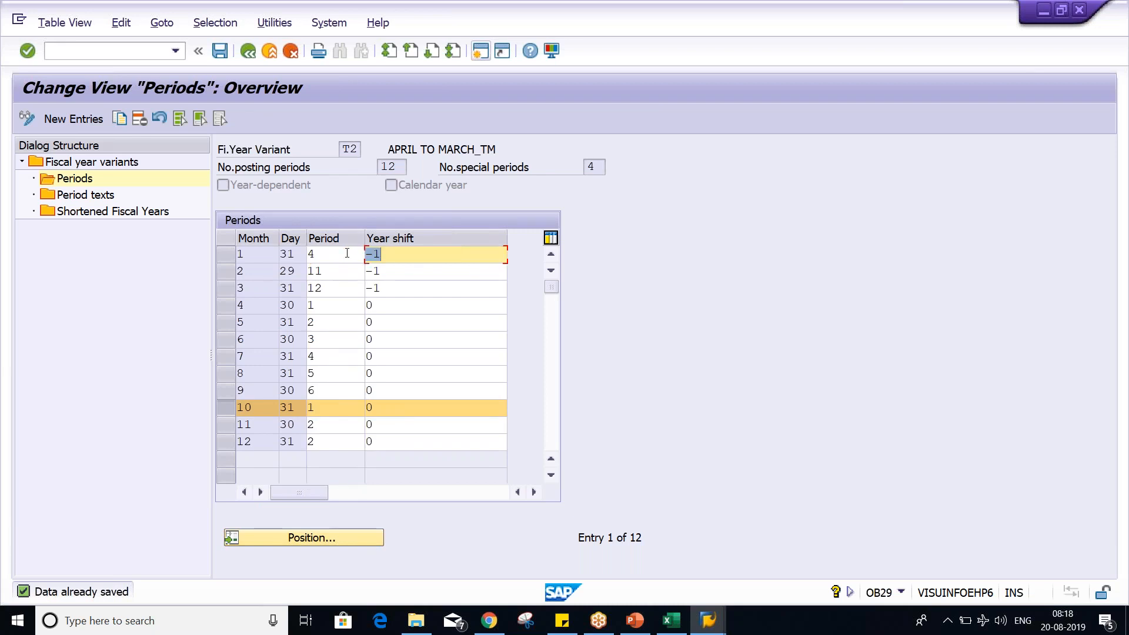
pyautogui.press('Tab')
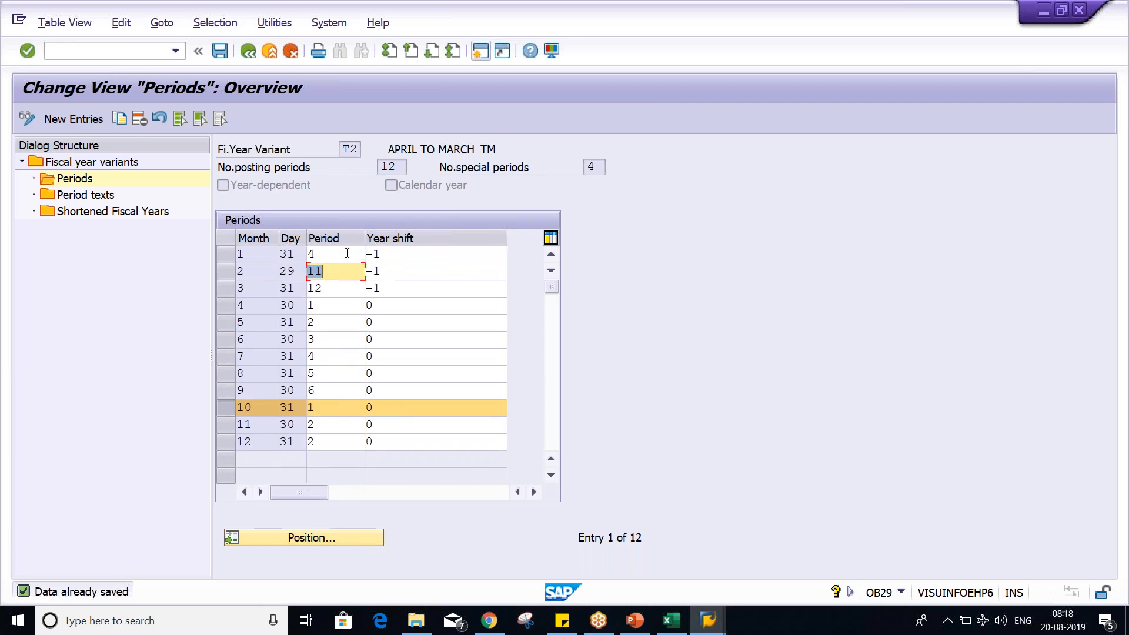
pyautogui.write('5')
pyautogui.press('Tab')
pyautogui.press('Tab')
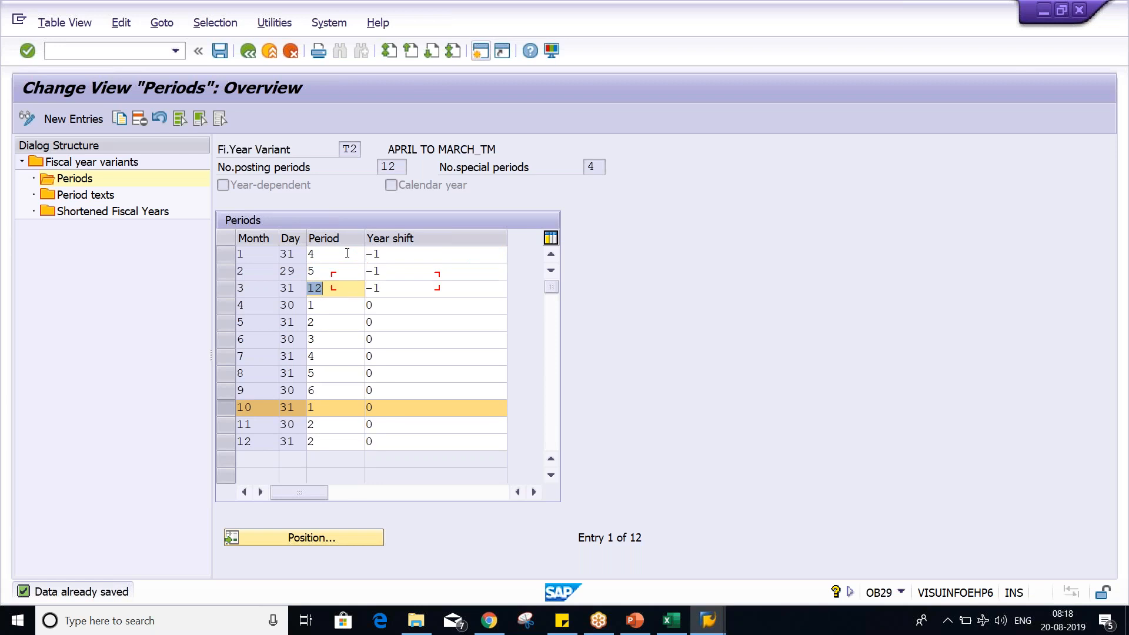
pyautogui.write('6')
# Step: Set the year shift of months 1, 2 and 3 to 0
pyautogui.press('Tab')
pyautogui.write('0')
pyautogui.hotkey('shift', 'Tab')
pyautogui.hotkey('shift', 'Tab')
pyautogui.write('0')
pyautogui.hotkey('shift', 'Tab')
pyautogui.hotkey('shift', 'Tab')
pyautogui.write('0')
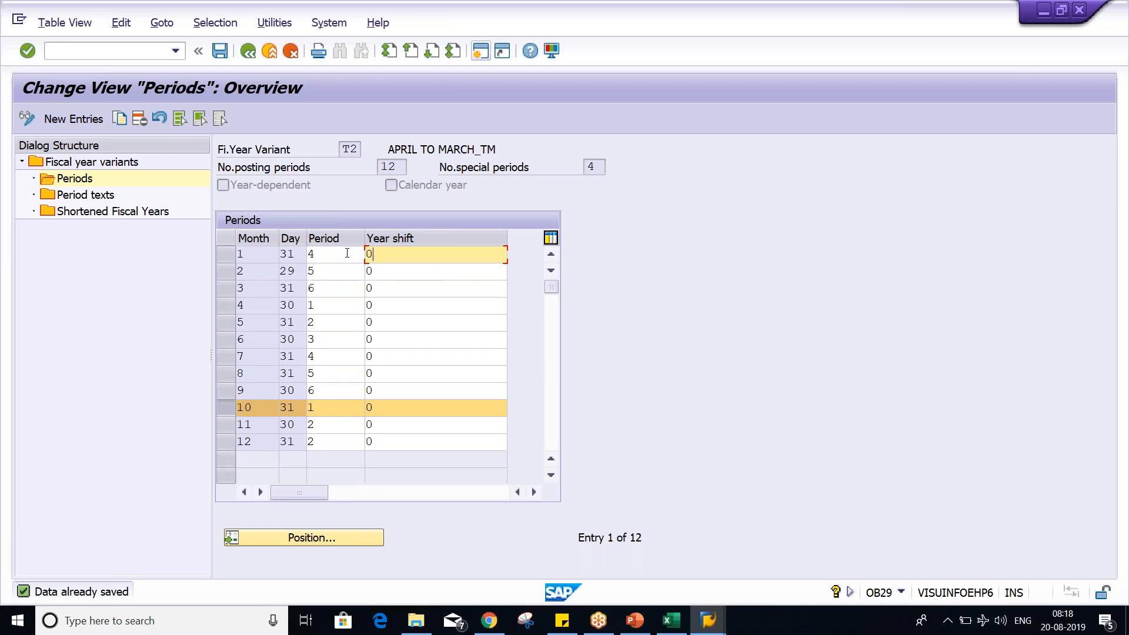
# Step: Set the periods of months 4 through 9 to 7, 8, 9, 10, 11 and 12 in sequence
pyautogui.press('Tab')
pyautogui.press('Tab')
pyautogui.press('Tab')
pyautogui.press('Tab')
pyautogui.press('Tab')
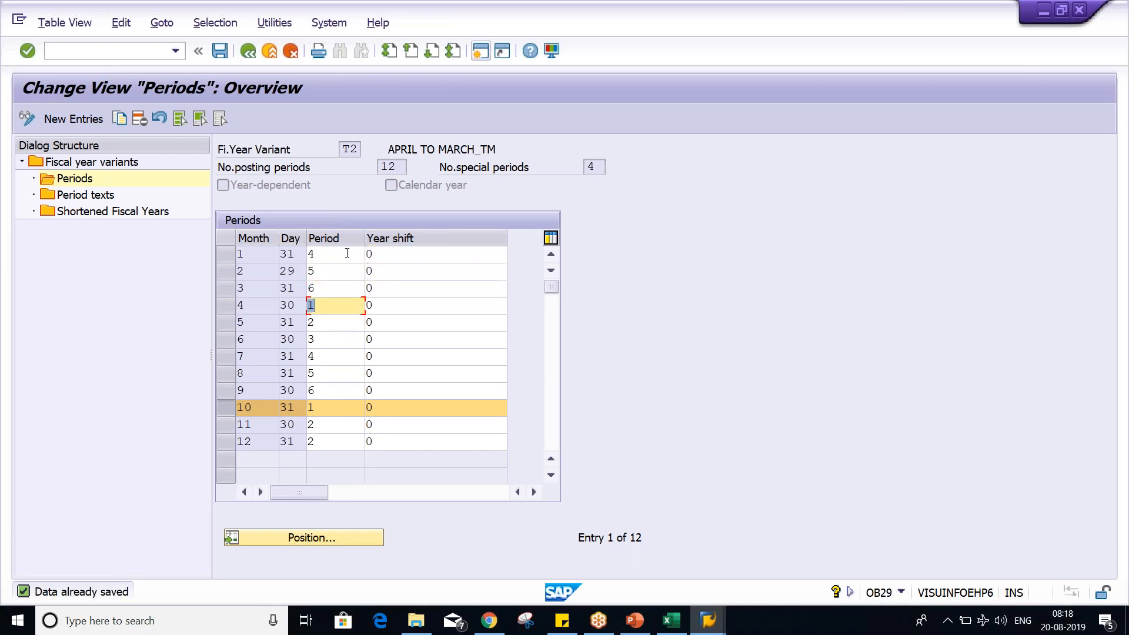
pyautogui.write('7')
pyautogui.press('Tab')
pyautogui.press('Tab')
pyautogui.write('8')
pyautogui.press('Tab')
pyautogui.press('Tab')
pyautogui.write('9')
pyautogui.press('Tab')
pyautogui.press('Tab')
pyautogui.write('10')
pyautogui.press('Tab')
pyautogui.press('Tab')
pyautogui.write('11')
pyautogui.press('Tab')
pyautogui.press('Tab')
pyautogui.write('12')
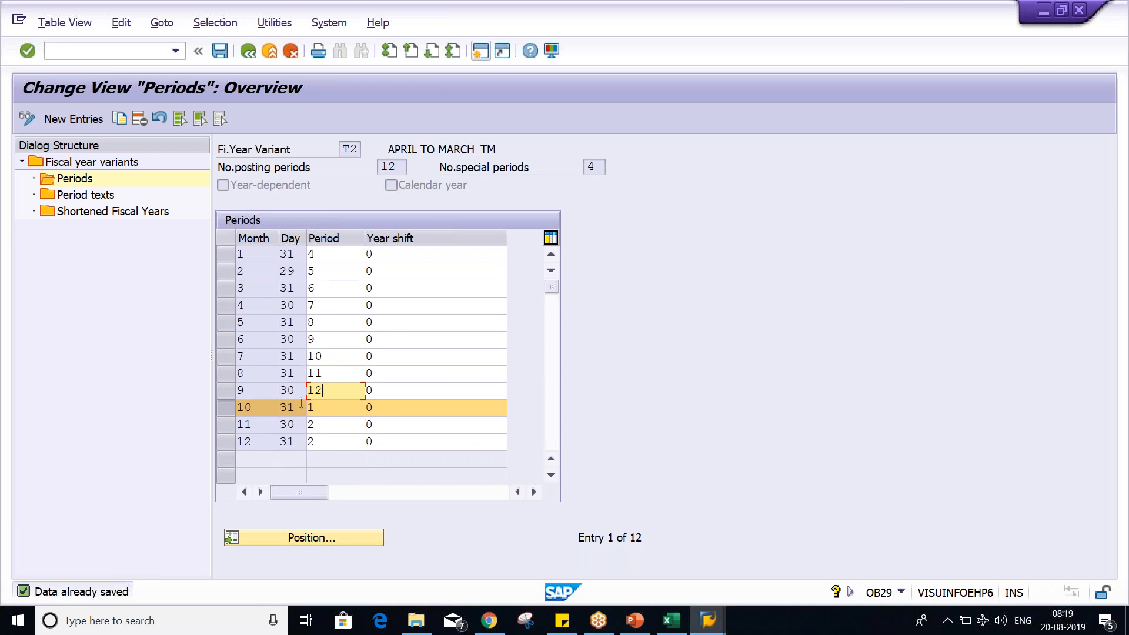
# Step: Correct the period of month 12 to 3, and check the period and year shift entries for months 10 and 12
pyautogui.click(334, 440)
pyautogui.press('BackSpace')
pyautogui.write('3')
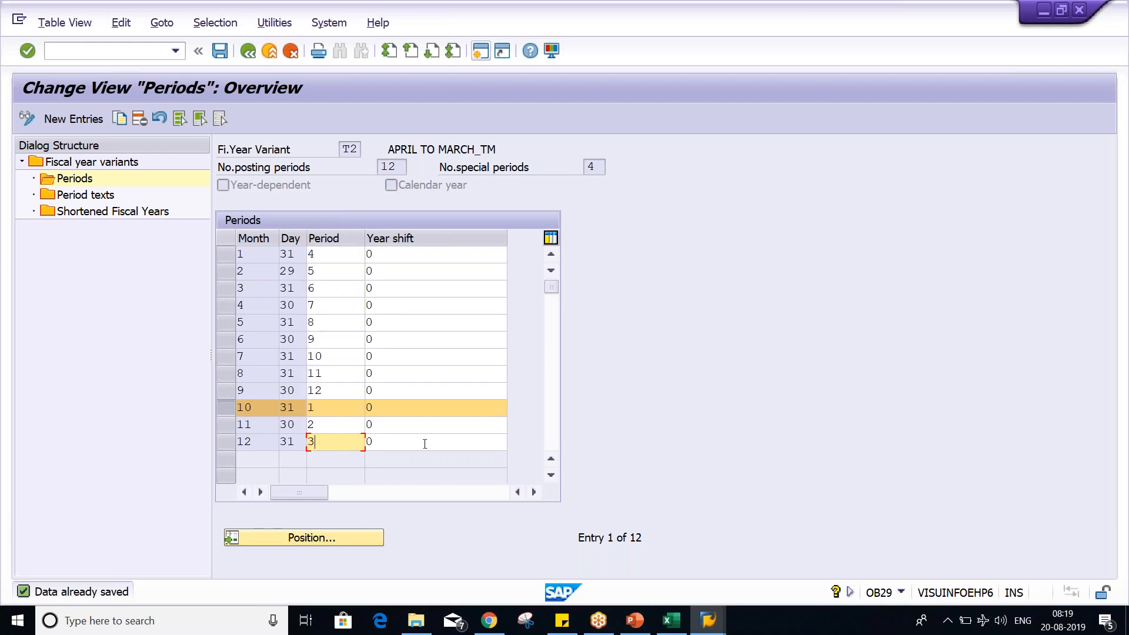
pyautogui.click(425, 443)
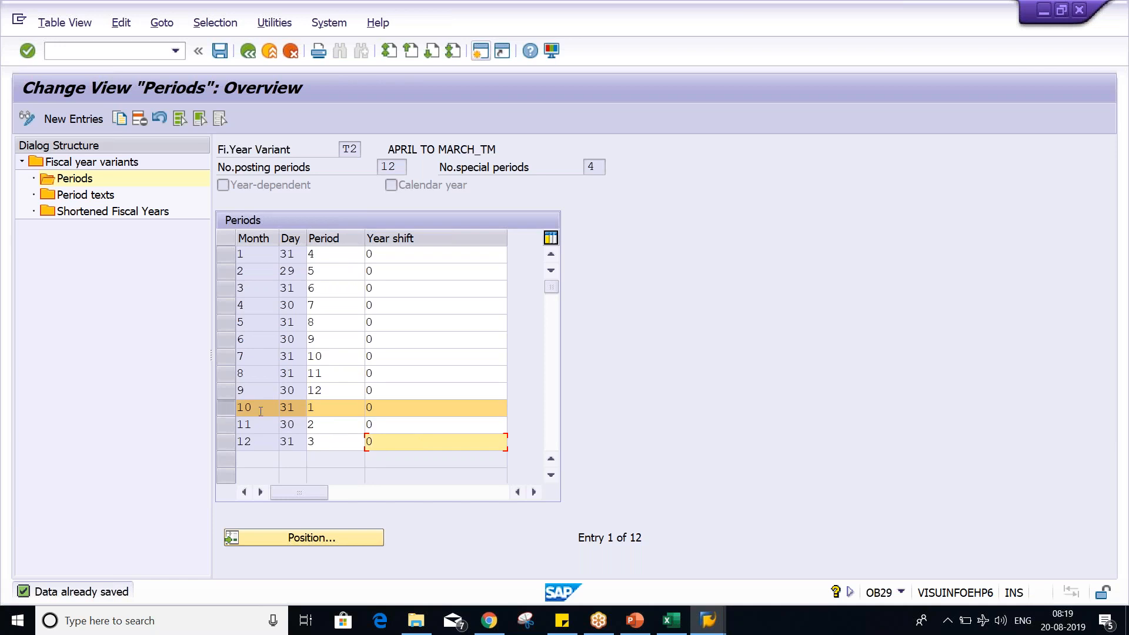
pyautogui.click(339, 413)
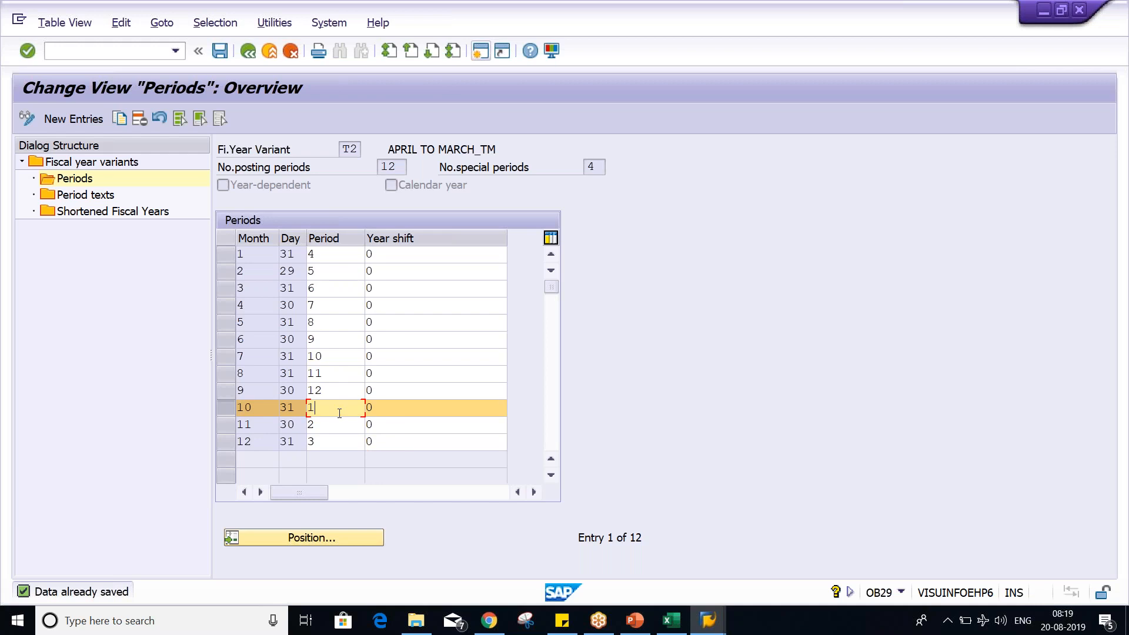
# Step: Switch to Excel and autofit column I to the date 01.10.2018 in cell I23
pyautogui.hotkey('alt', 'Tab')
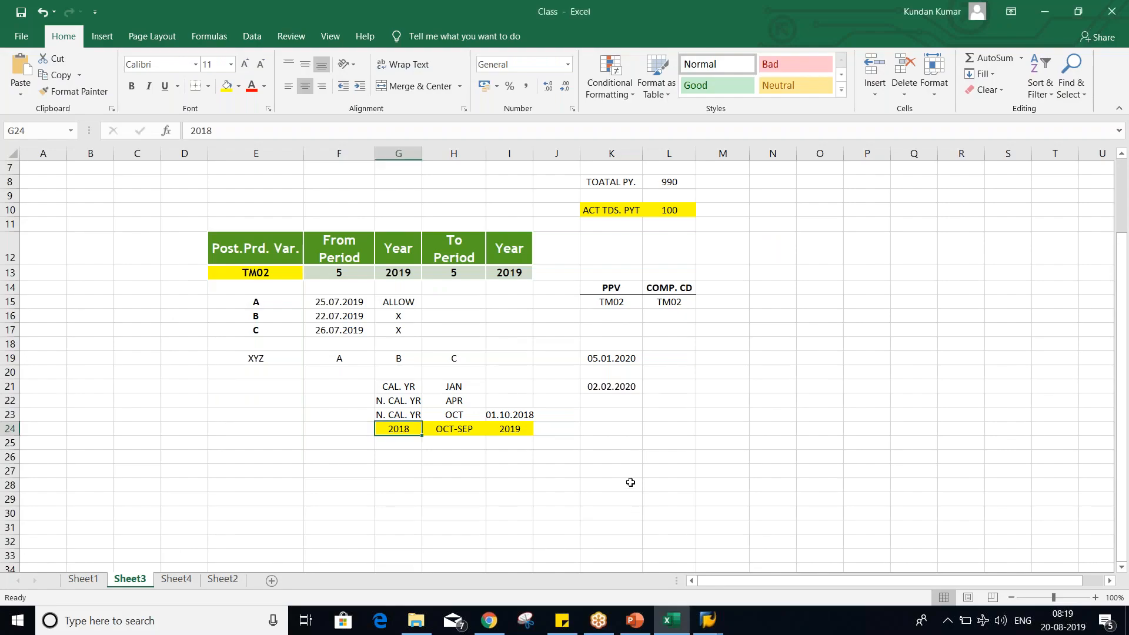
pyautogui.click(507, 416)
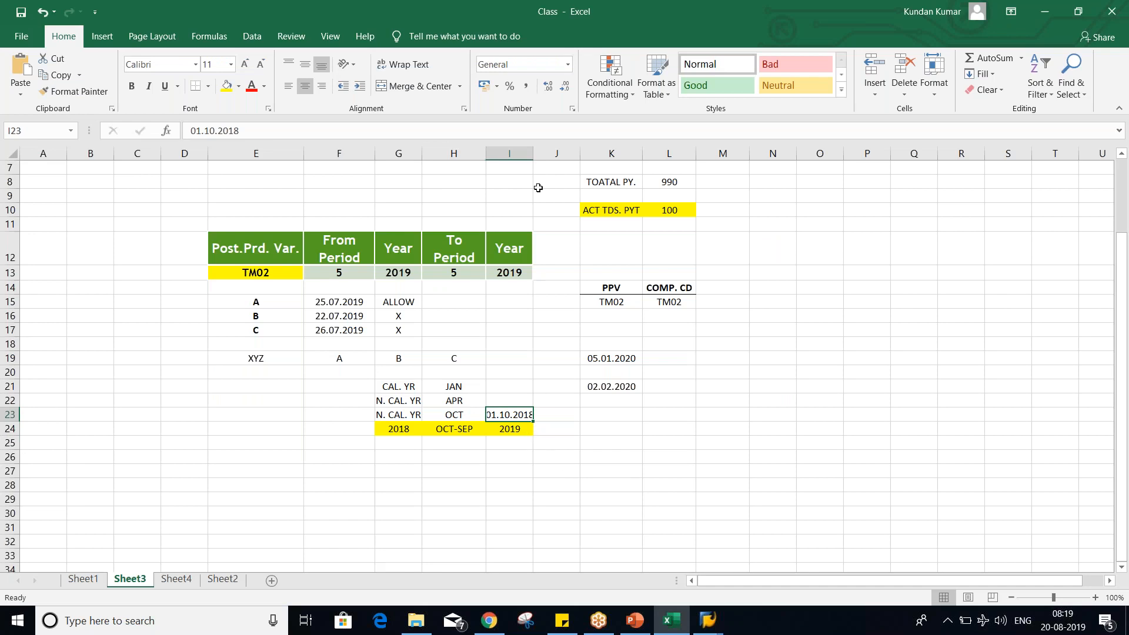
pyautogui.doubleClick(533, 153)
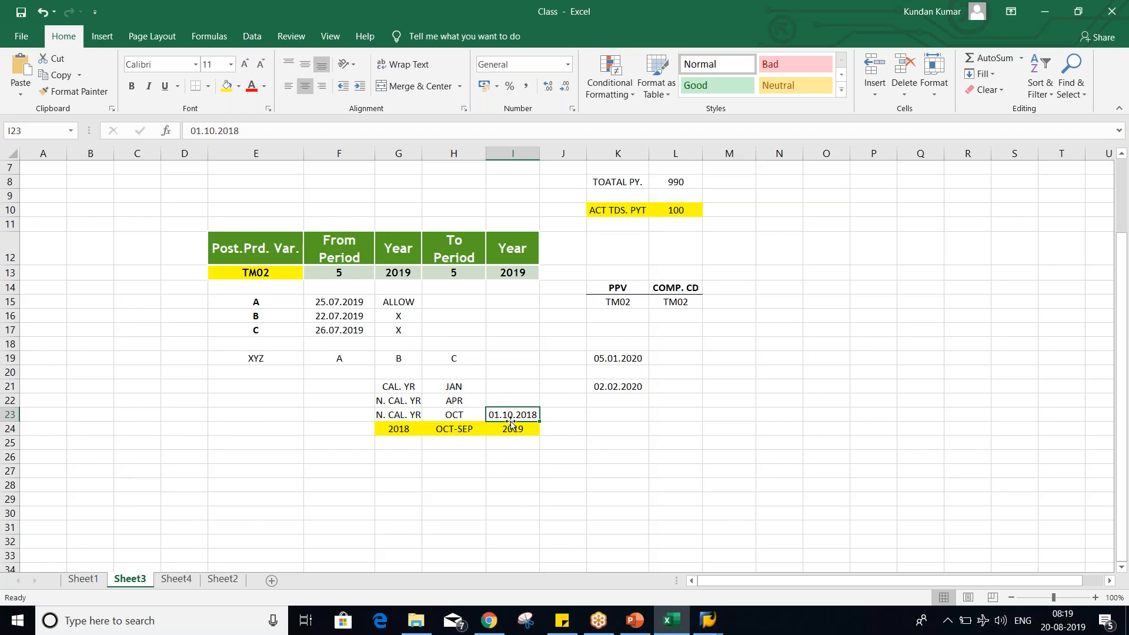
# Step: Switch to the SAP posting periods view and set variant TM02's first interval to run from period 1 to period 1
pyautogui.hotkey('alt', 'Tab')
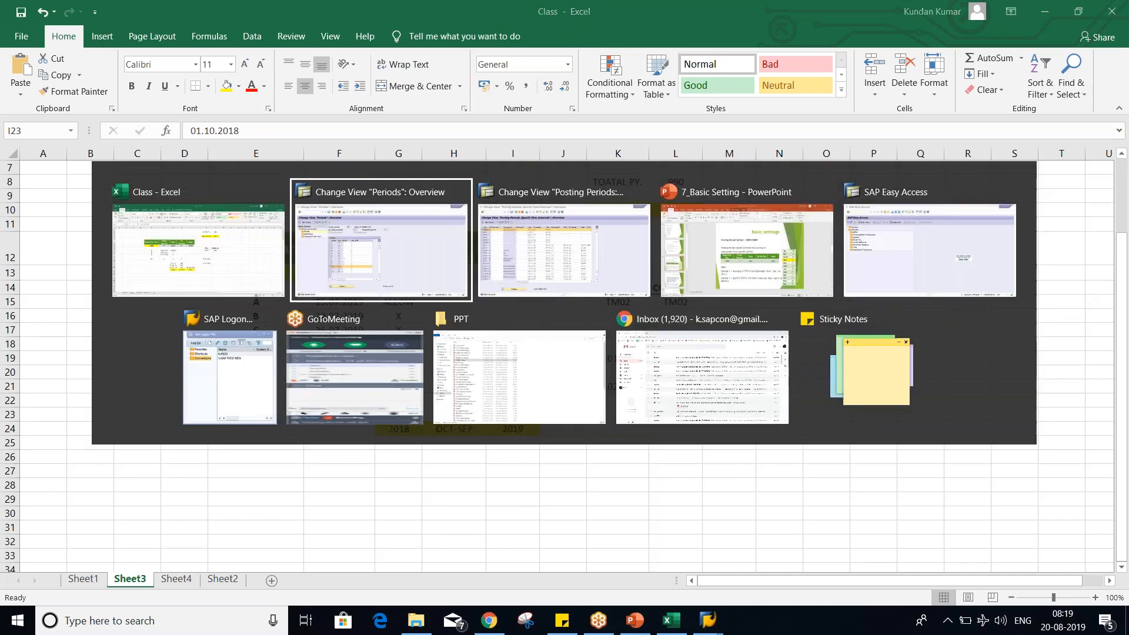
pyautogui.hotkey('alt', 'Tab')
pyautogui.hotkey('alt', 'Tab')
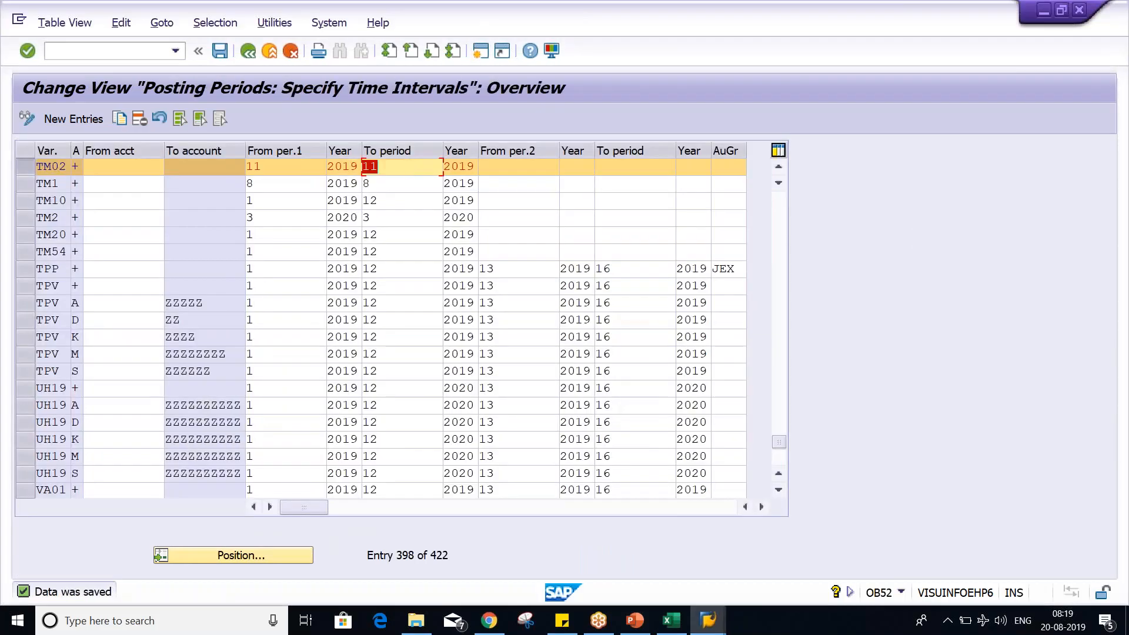
pyautogui.click(253, 167)
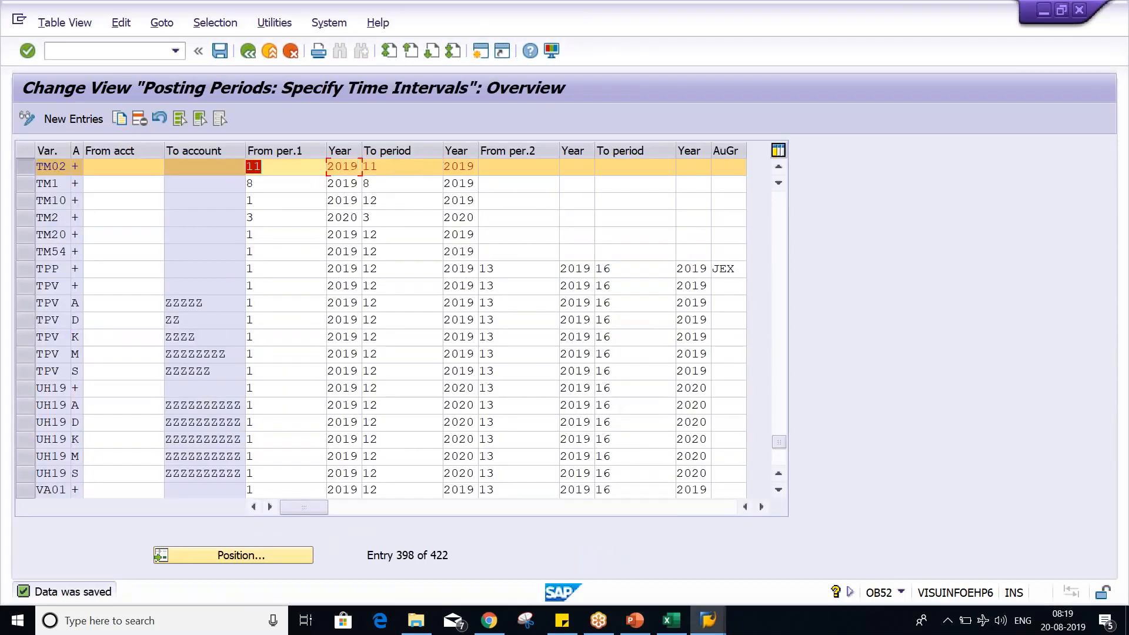
pyautogui.write('1')
pyautogui.press('Tab')
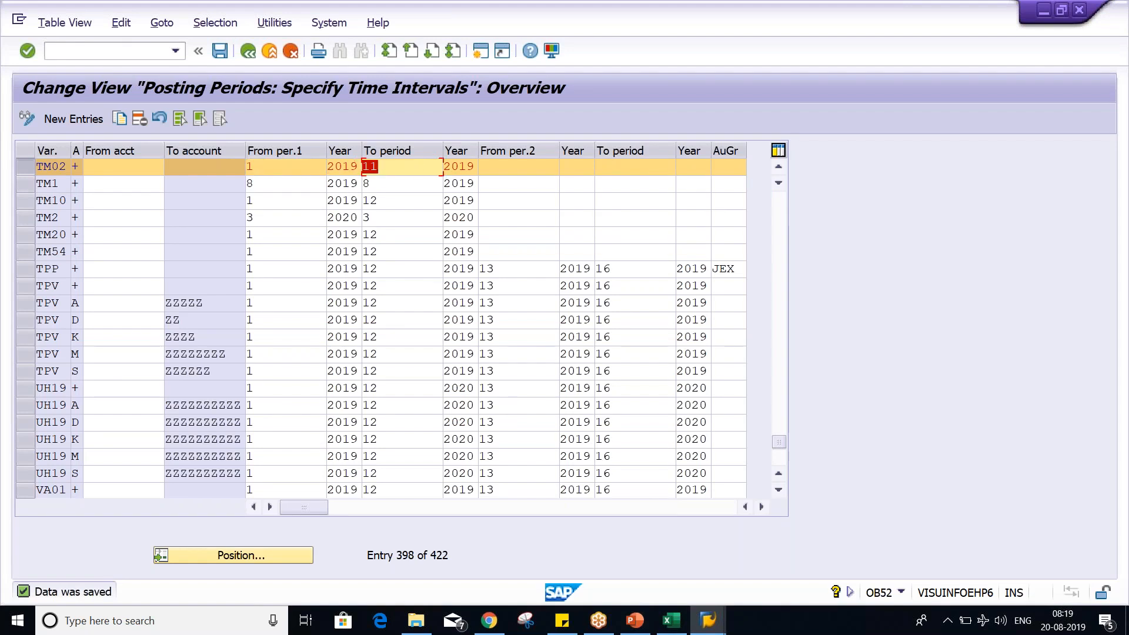
pyautogui.write('1')
pyautogui.hotkey('shift', 'Tab')
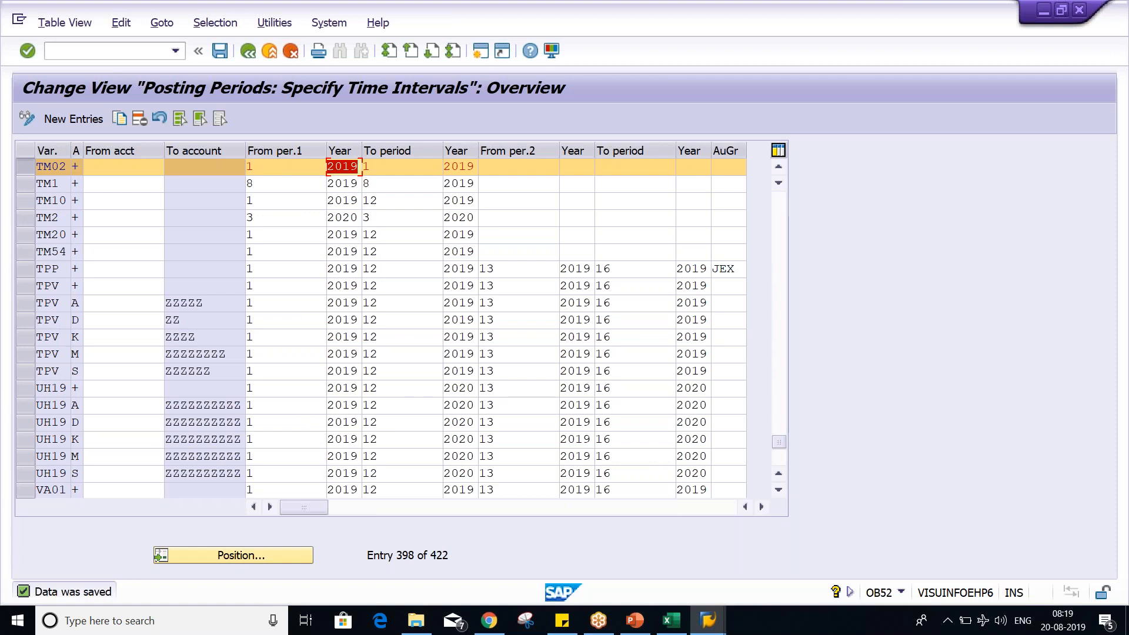
# Step: Switch to the periods view of fiscal year variant T2 and set the year shift of months 10, 11 and 12 to +1
pyautogui.hotkey('alt', 'Tab')
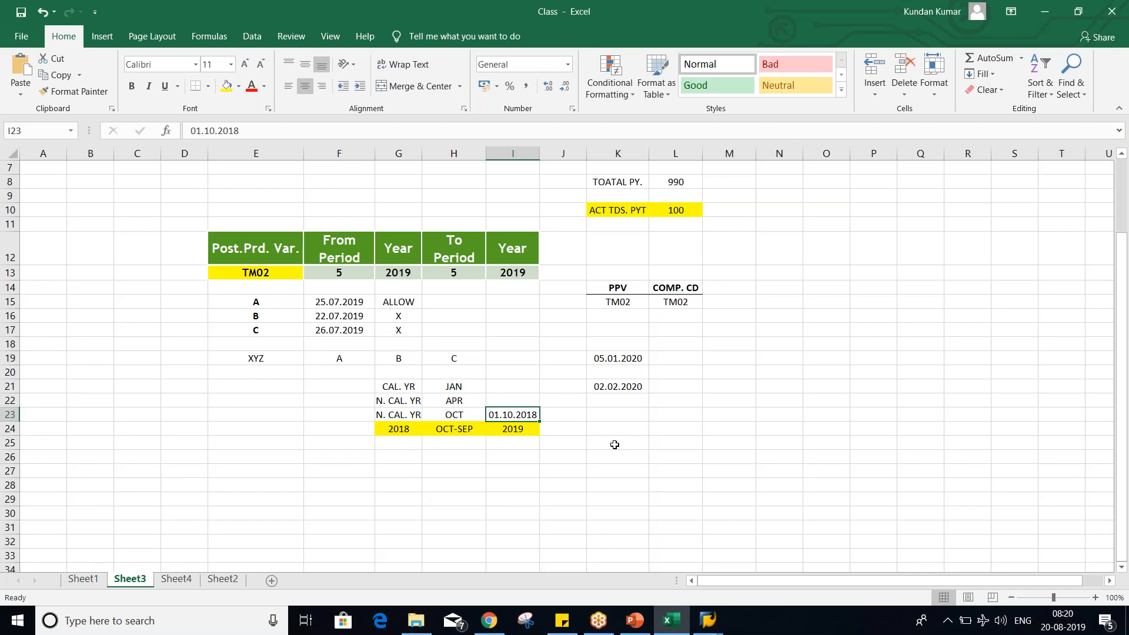
pyautogui.hotkey('alt', 'Tab')
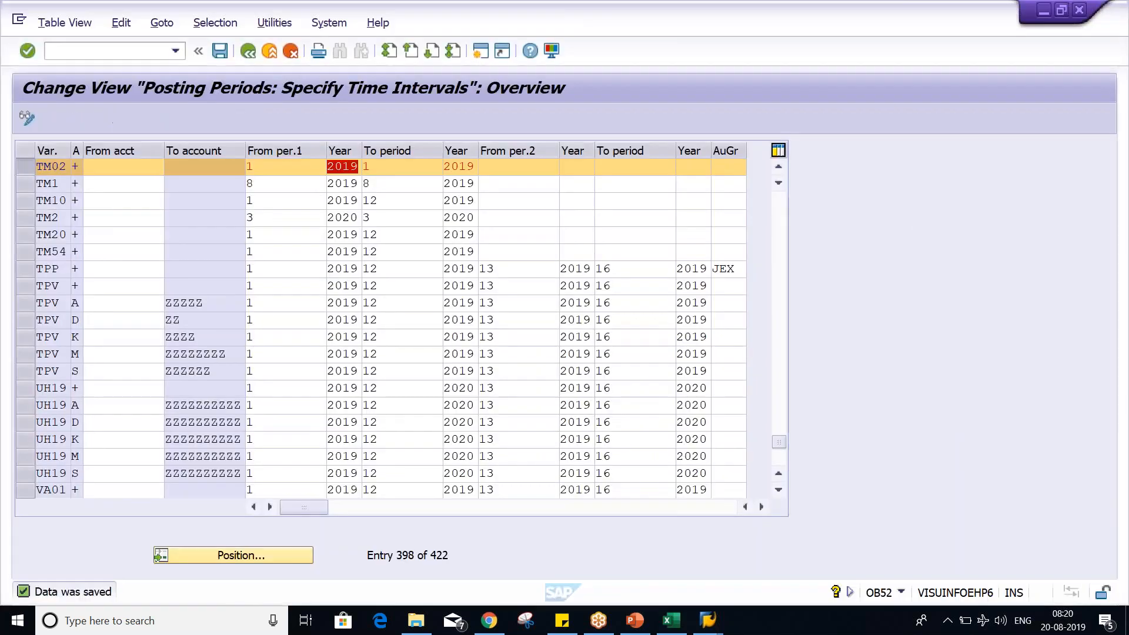
pyautogui.hotkey('alt', 'Tab')
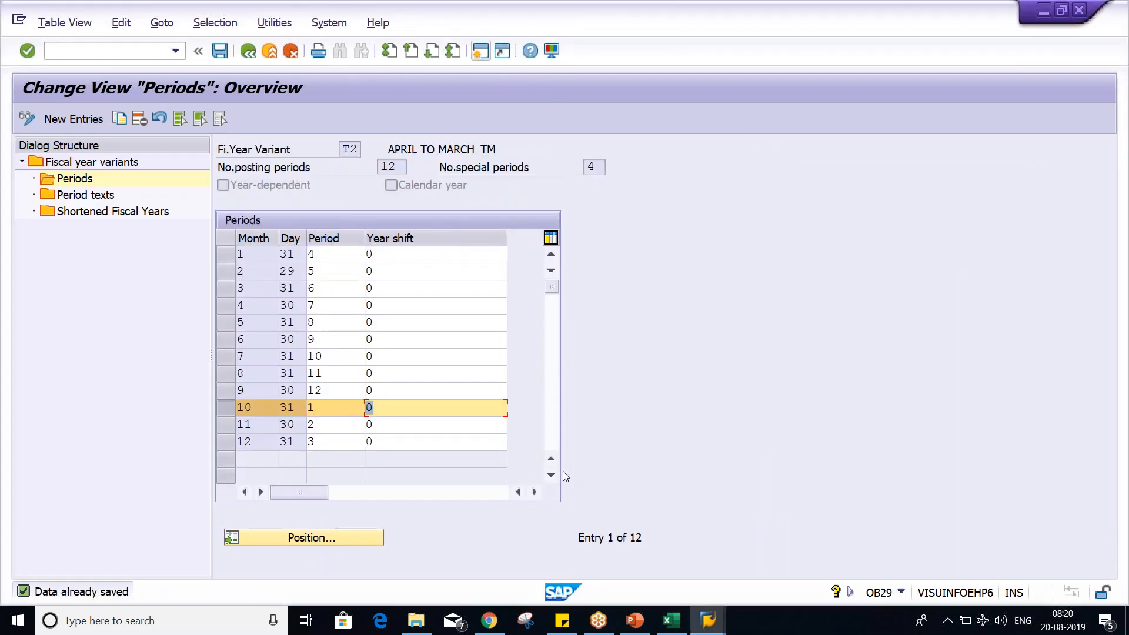
pyautogui.write('+1')
pyautogui.press('Down')
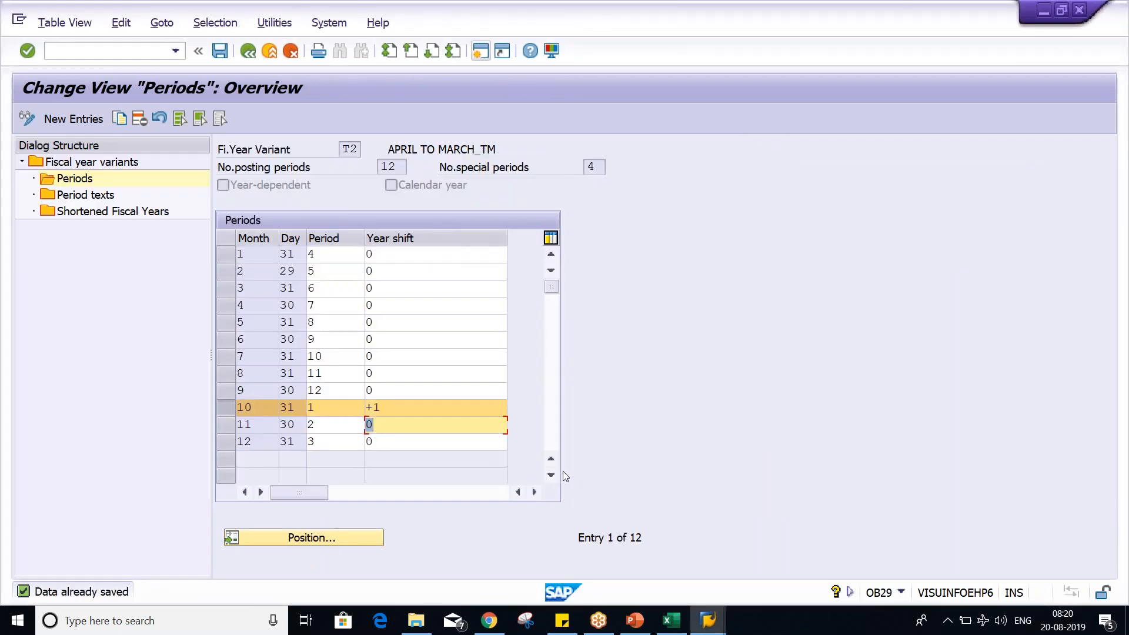
pyautogui.write('+1')
pyautogui.press('Down')
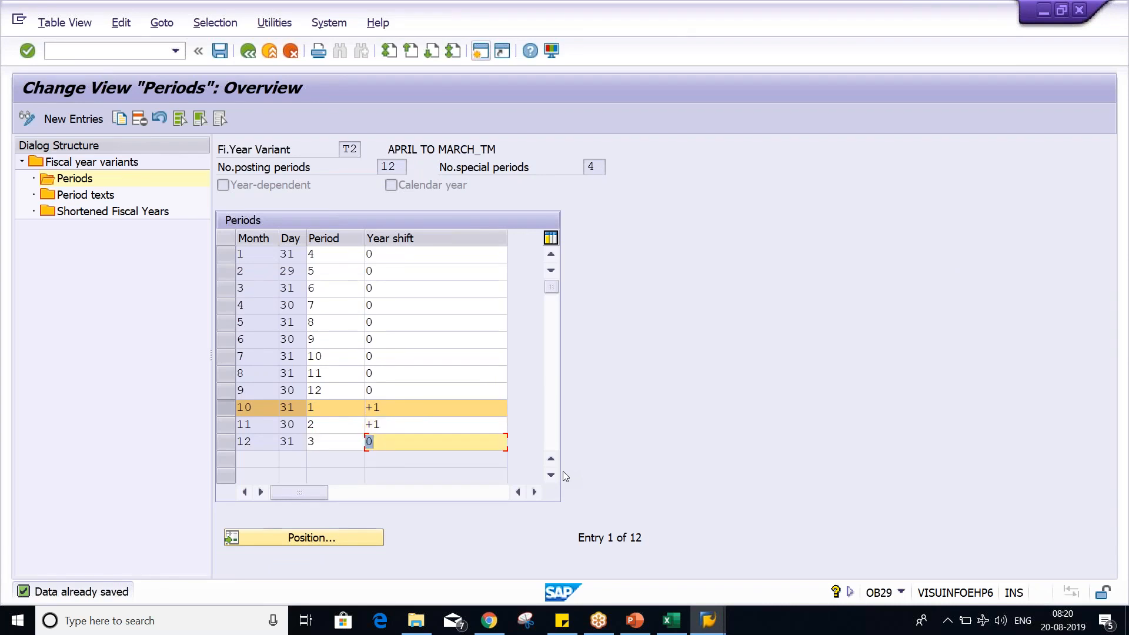
pyautogui.write('+1')
# Step: Check the period and year shift entries of months 10 to 12 and of month 1
pyautogui.click(329, 406)
pyautogui.click(426, 408)
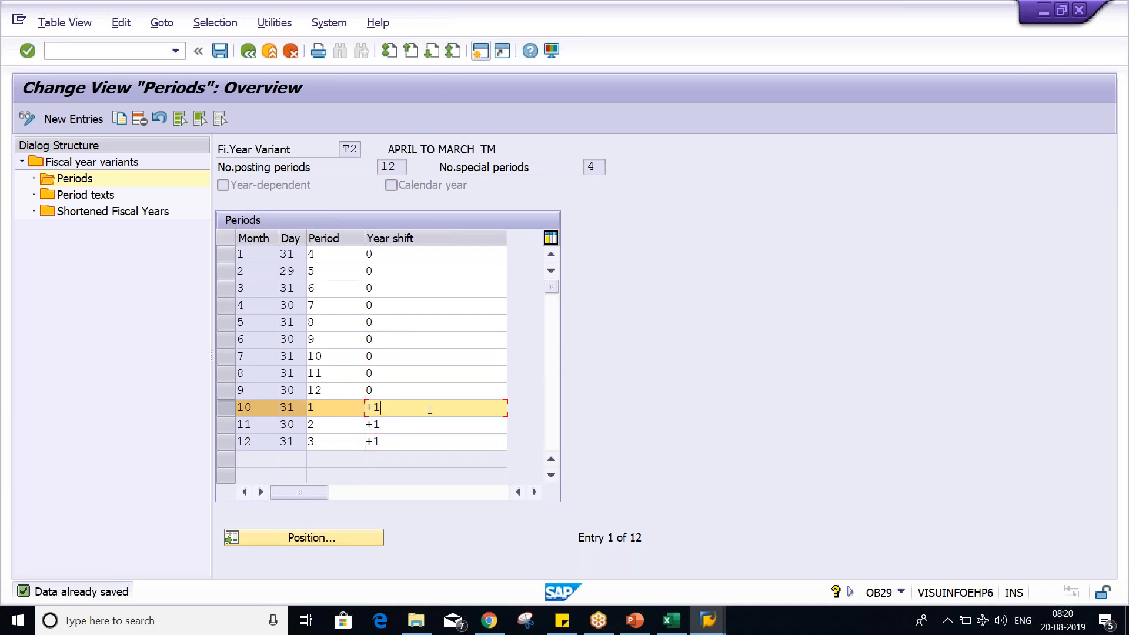
pyautogui.click(335, 425)
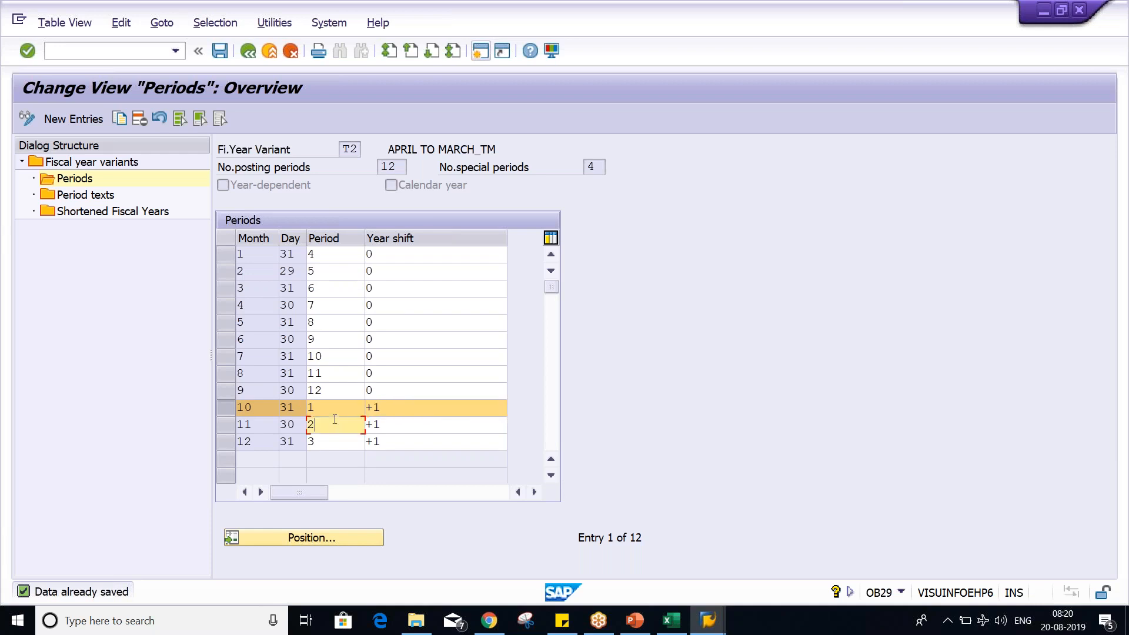
pyautogui.click(332, 443)
pyautogui.click(432, 442)
pyautogui.click(415, 425)
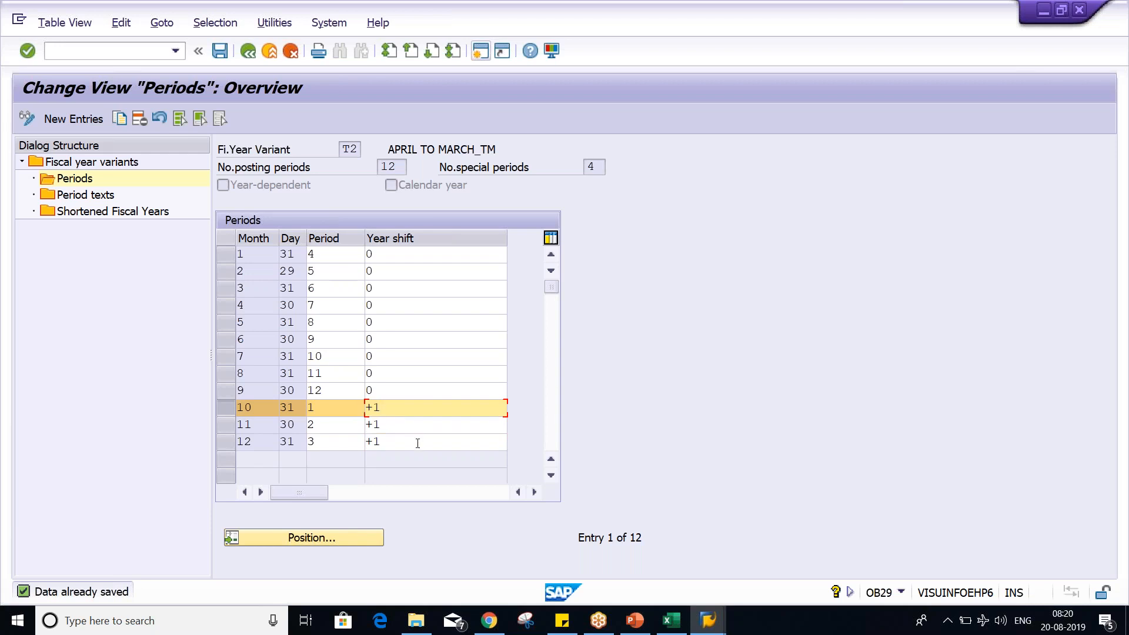
pyautogui.click(417, 443)
pyautogui.click(395, 251)
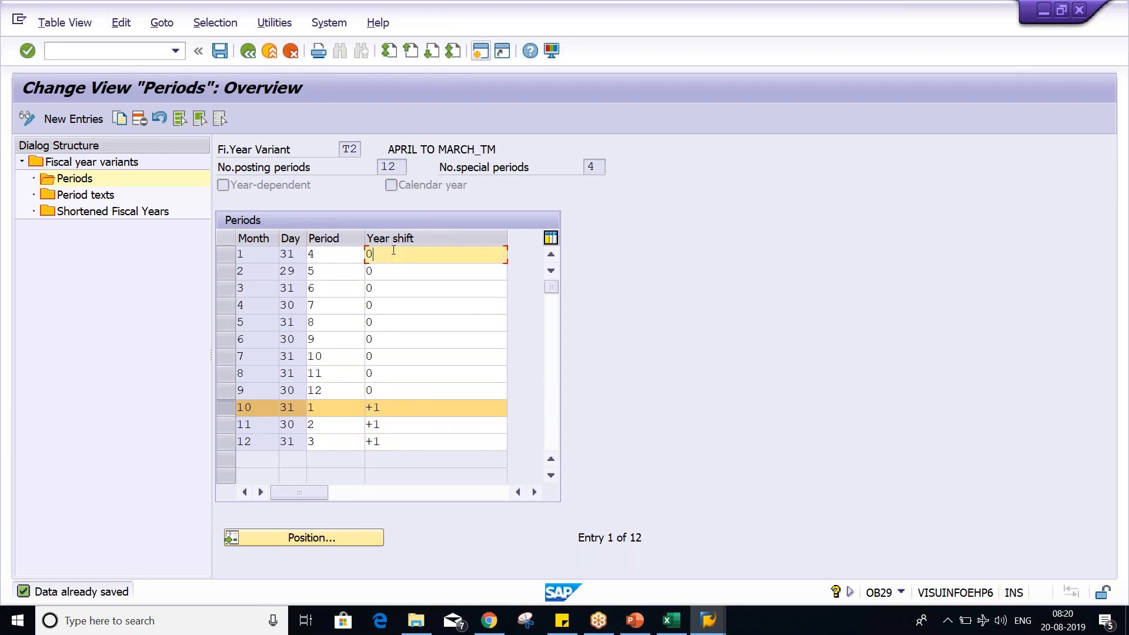
pyautogui.click(327, 254)
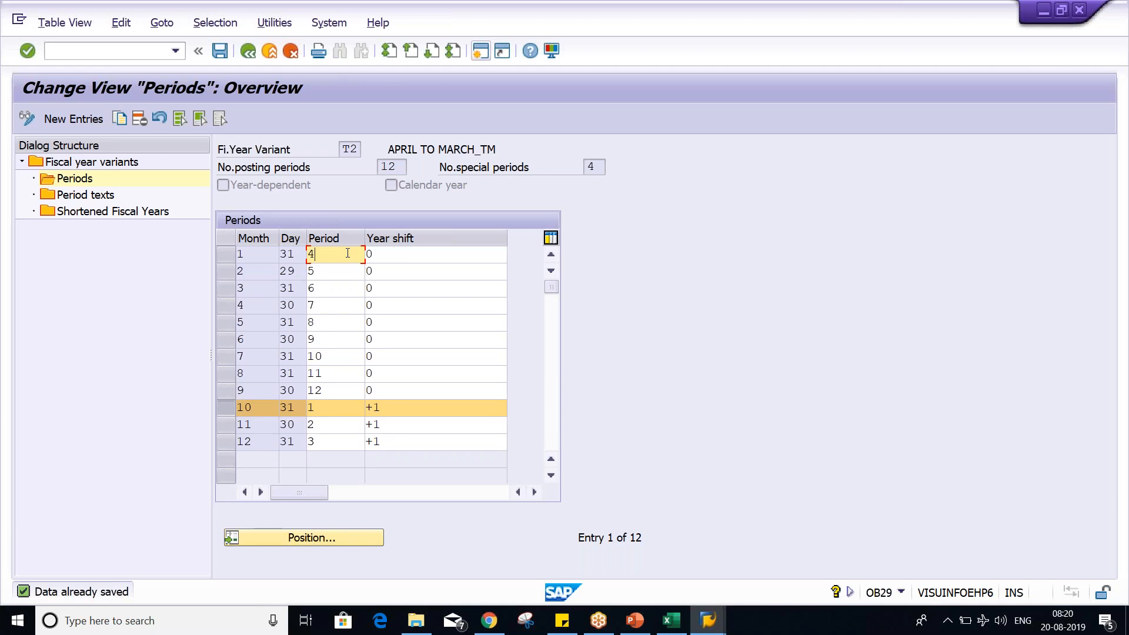
# Step: Switch to Excel and enter the date 01.01.2019 in cell I27
pyautogui.hotkey('alt', 'Tab')
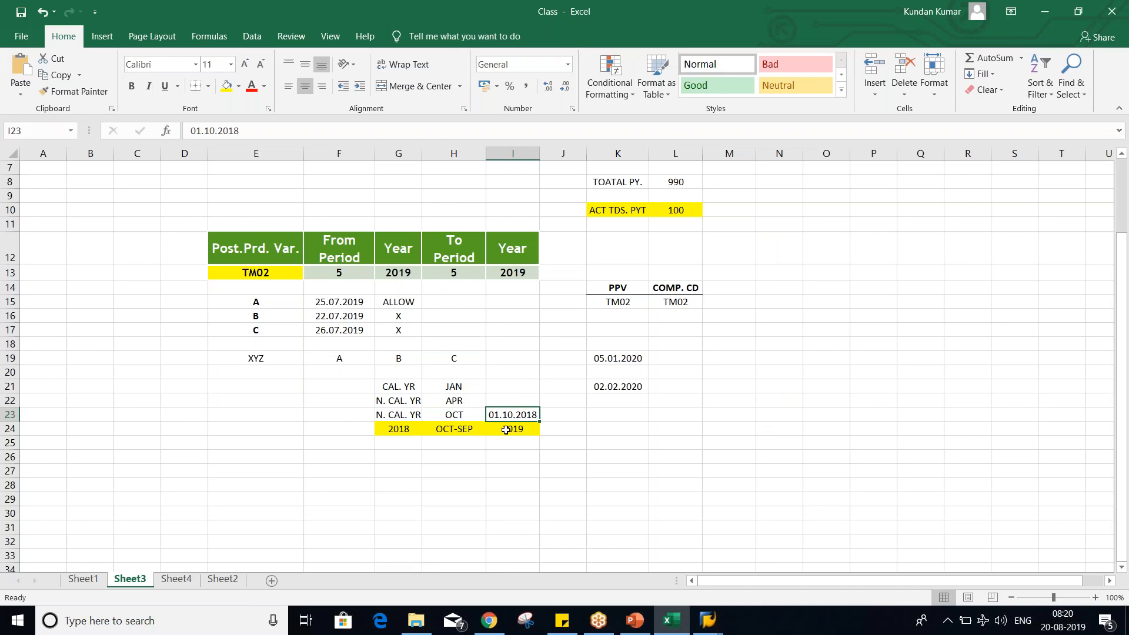
pyautogui.click(512, 466)
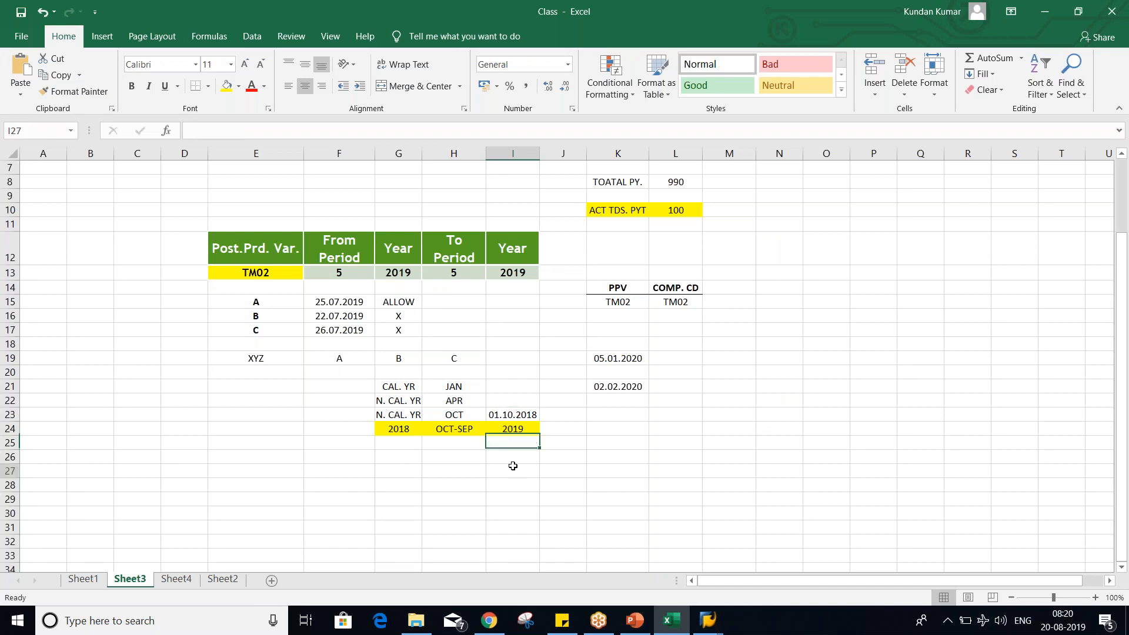
pyautogui.write('01.01.2019')
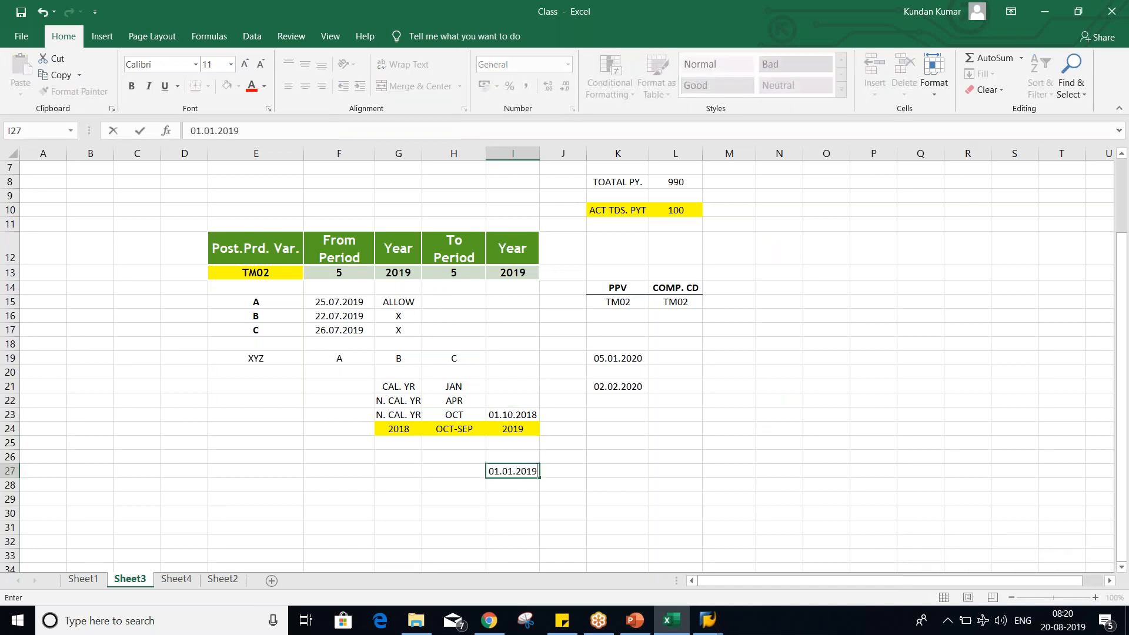
pyautogui.press('Return')
pyautogui.click(512, 470)
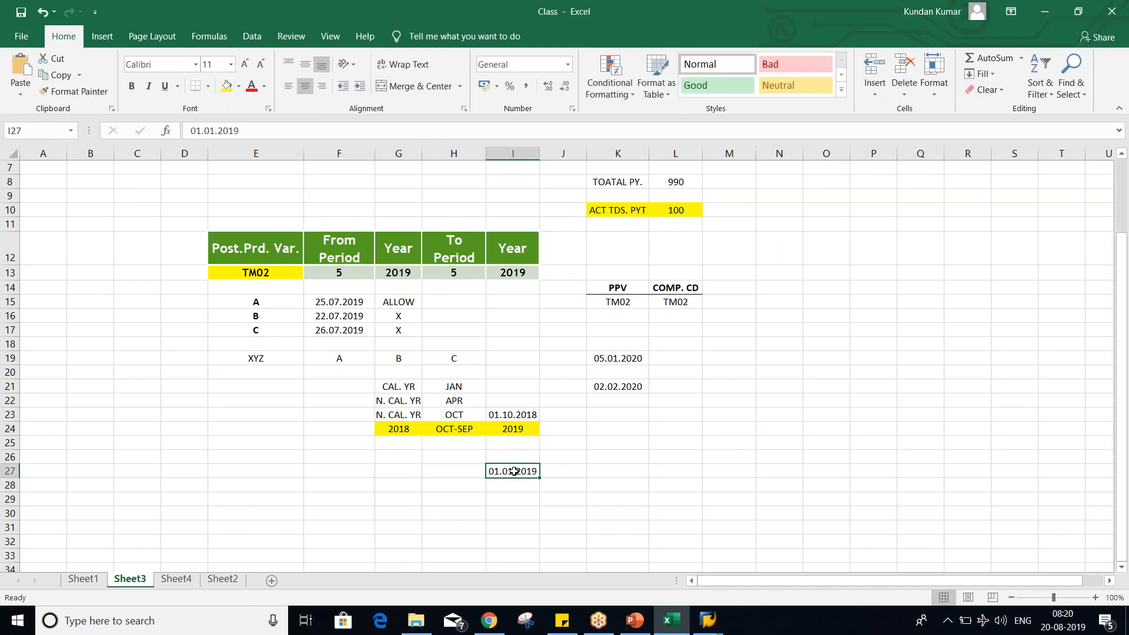
# Step: Compare month 1's period and year shift in SAP variant T2 with the date in Excel cell I27
pyautogui.hotkey('alt', 'Tab')
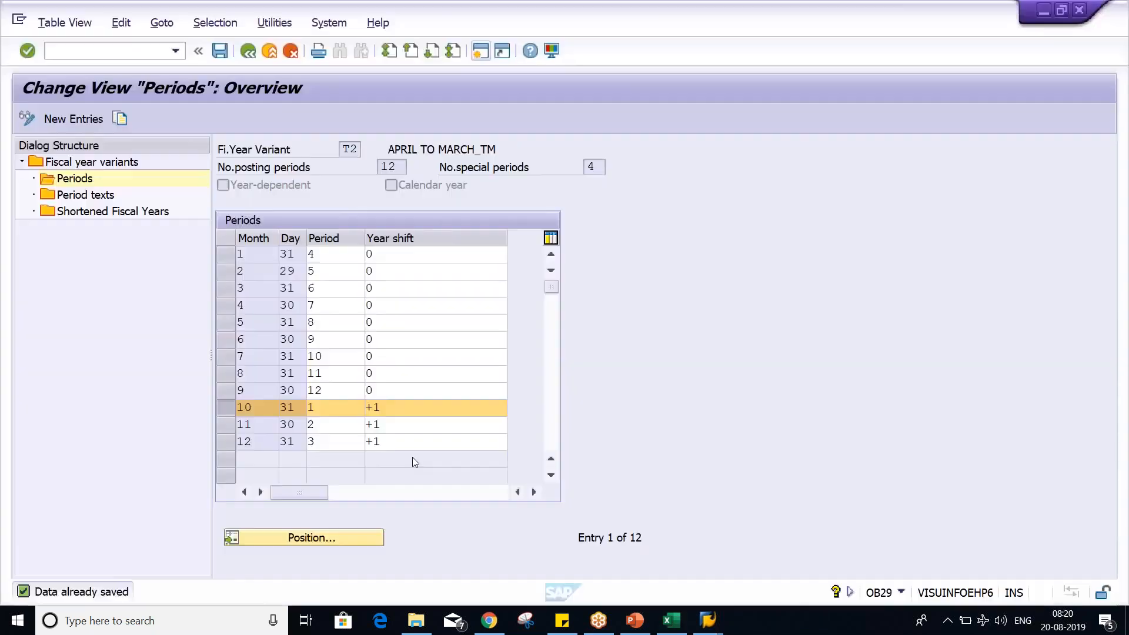
pyautogui.click(334, 253)
pyautogui.click(415, 255)
pyautogui.hotkey('alt', 'Tab')
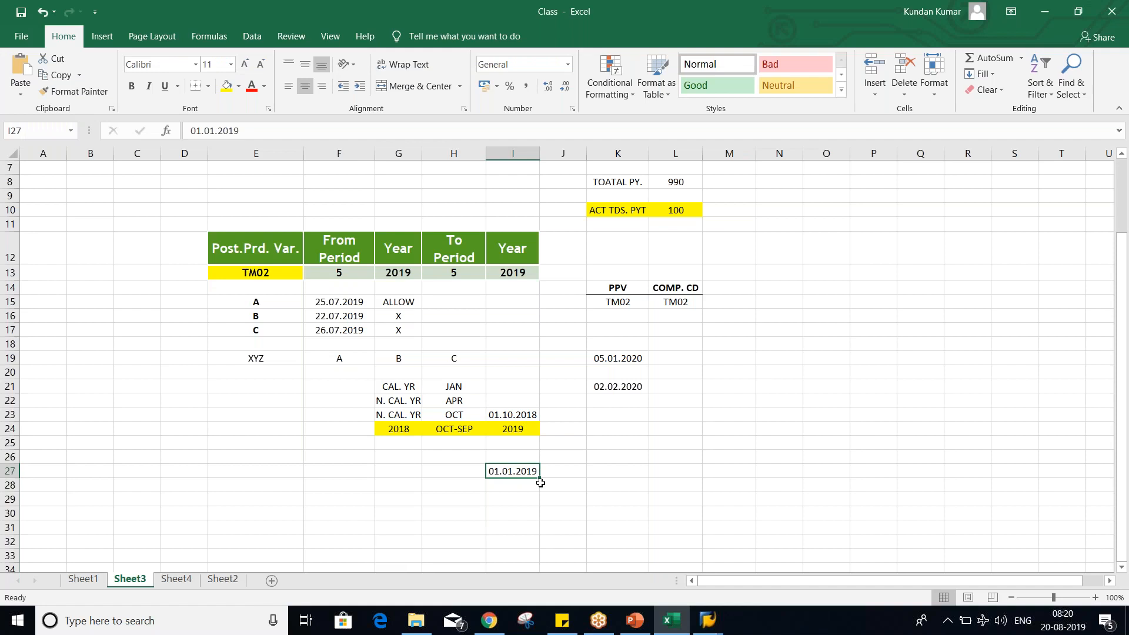
# Step: Switch to the SAP posting periods view and set variant TM02's from period and to period to 4
pyautogui.hotkey('alt', 'Tab')
pyautogui.hotkey('alt', 'Tab')
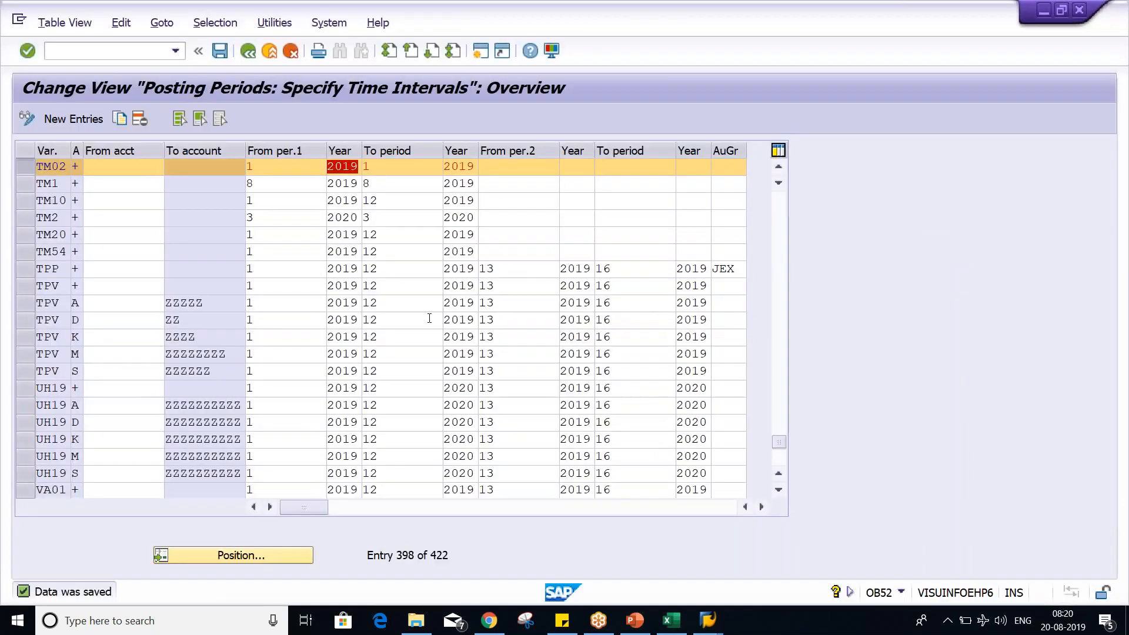
pyautogui.press('Tab')
pyautogui.press('Tab')
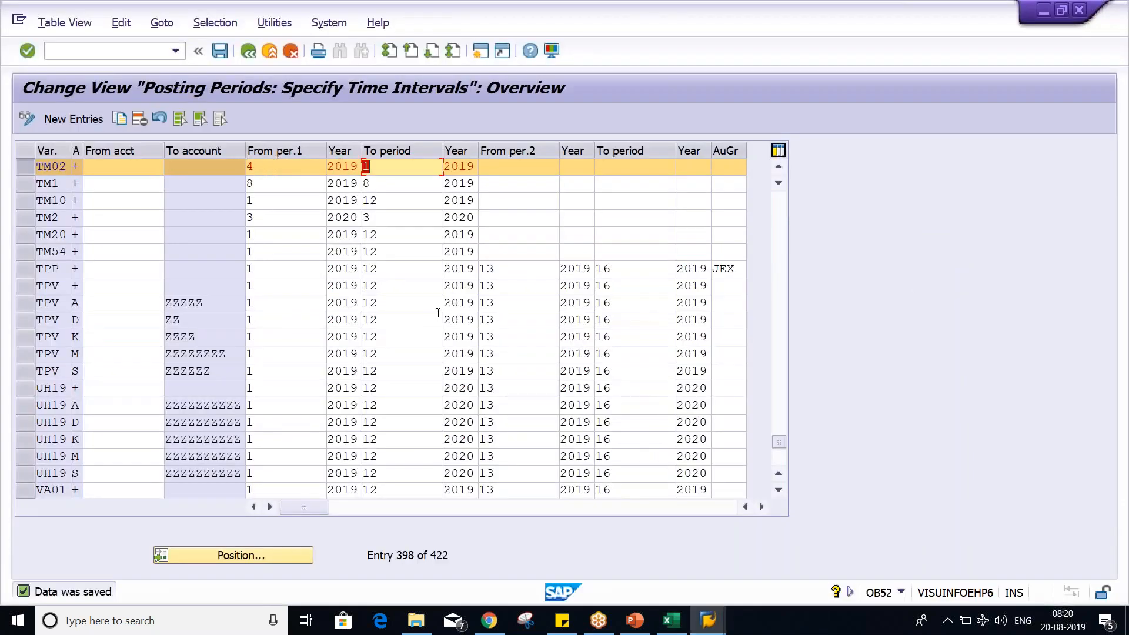
pyautogui.write('4')
pyautogui.hotkey('alt', 'Tab')
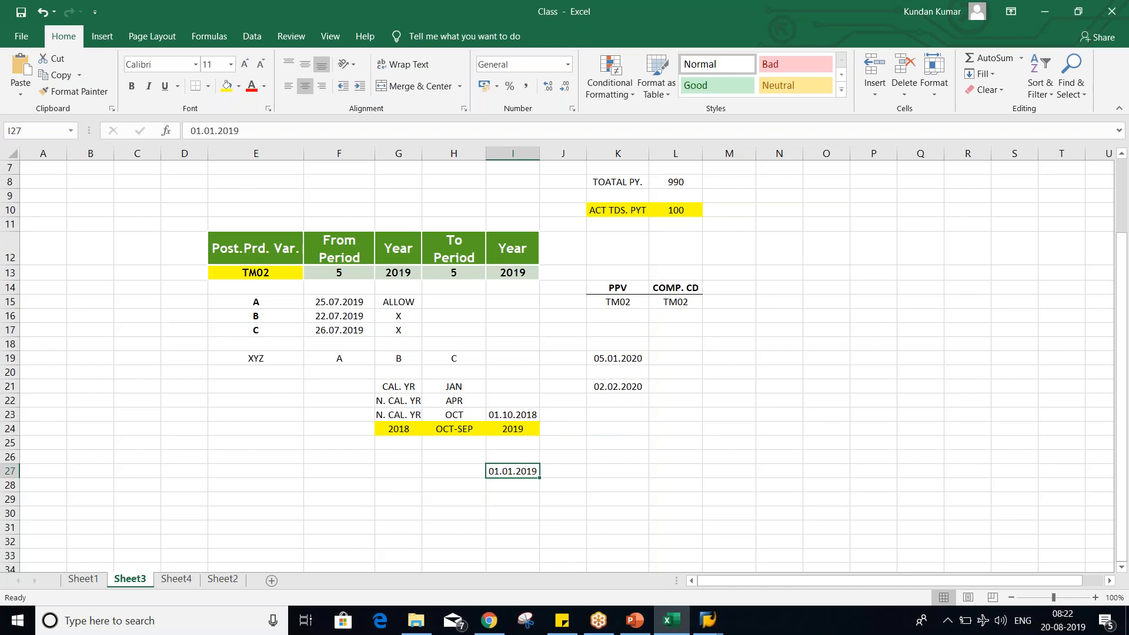
pyautogui.click(333, 440)
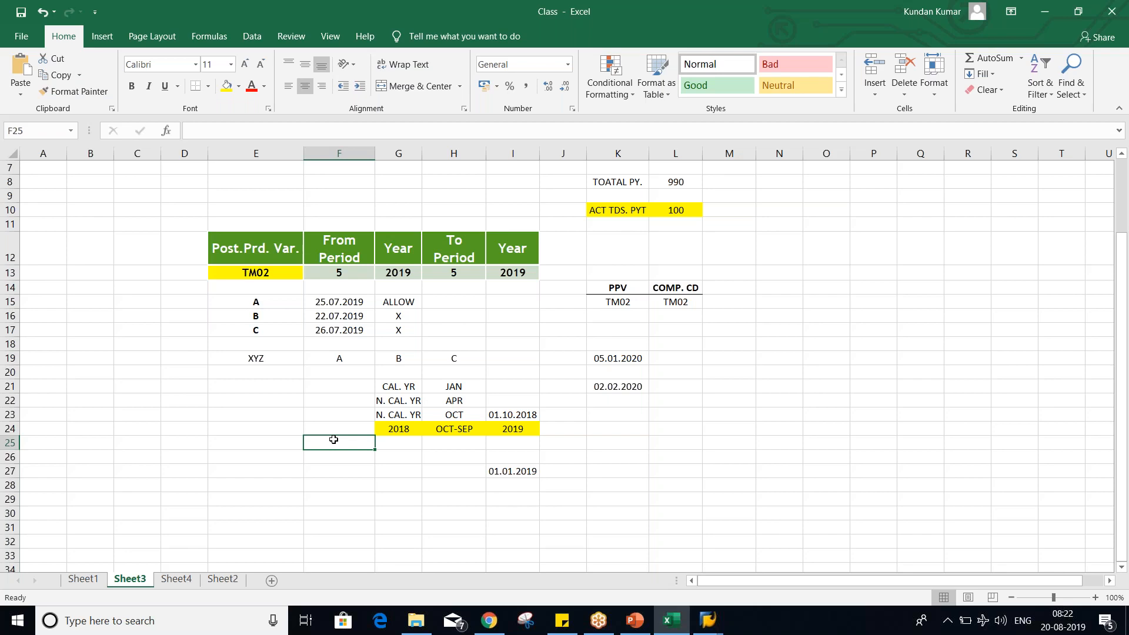
pyautogui.click(393, 445)
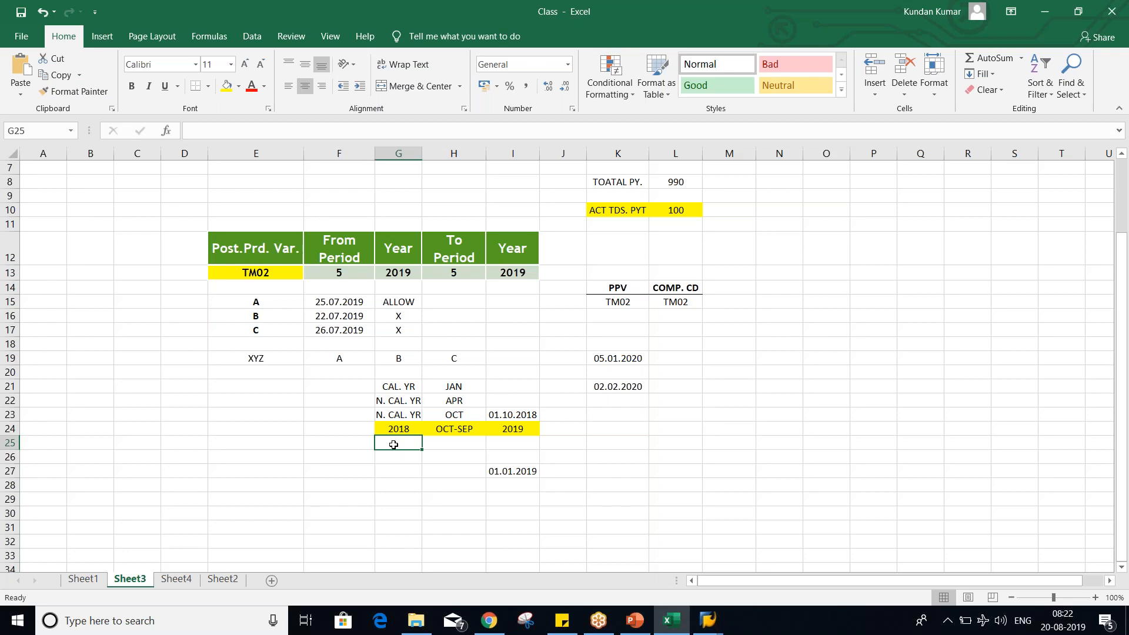
pyautogui.click(622, 425)
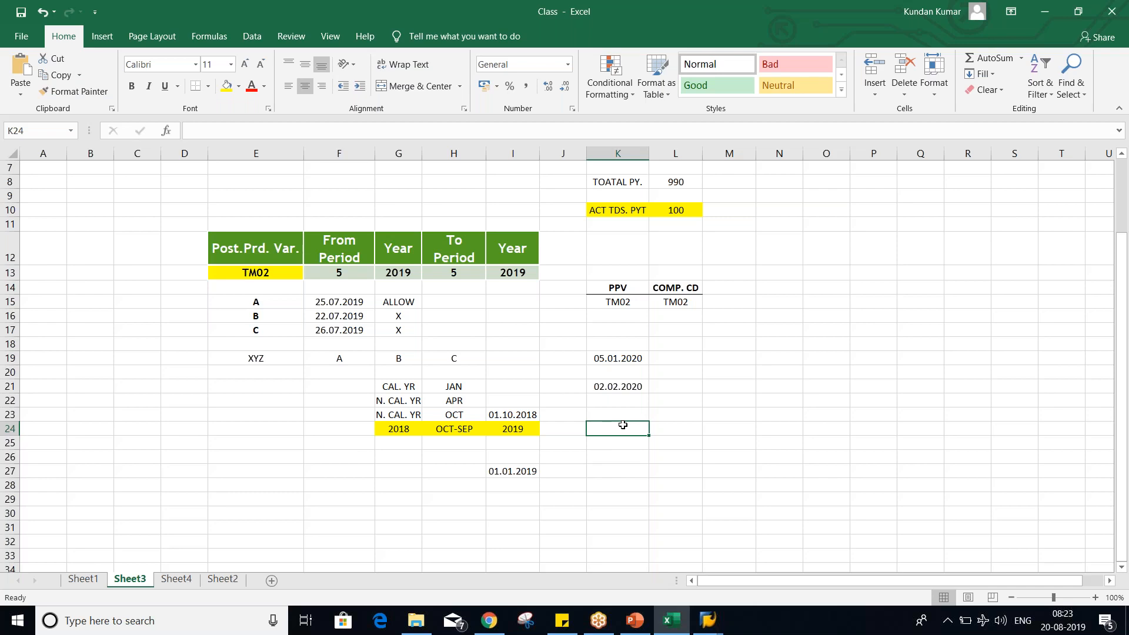
pyautogui.click(506, 330)
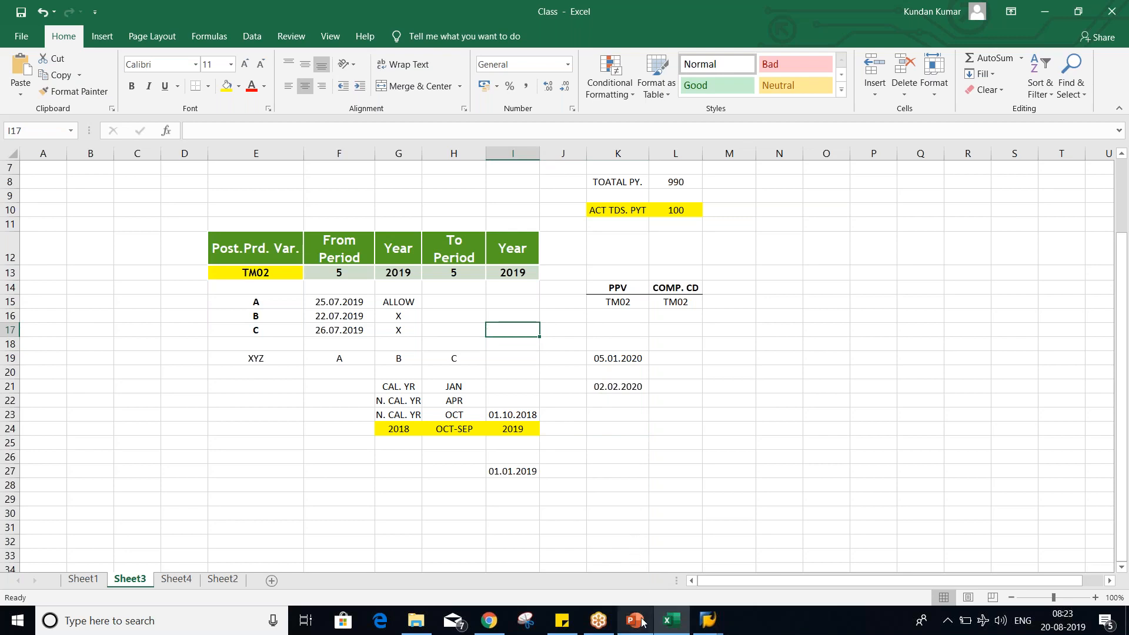
pyautogui.moveTo(643, 624)
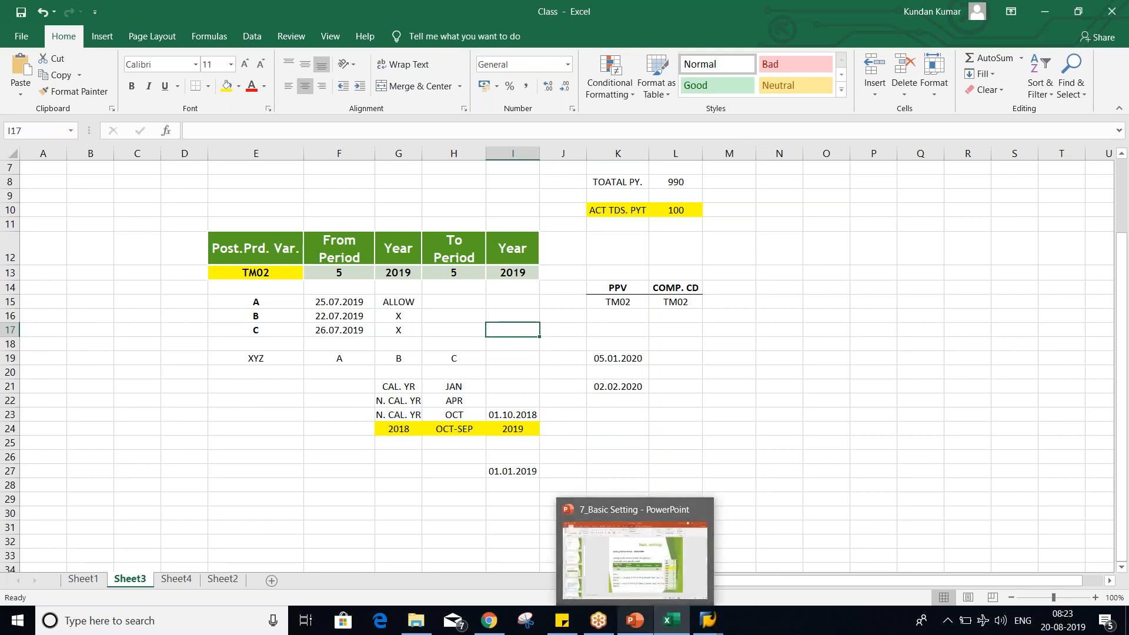
pyautogui.click(826, 315)
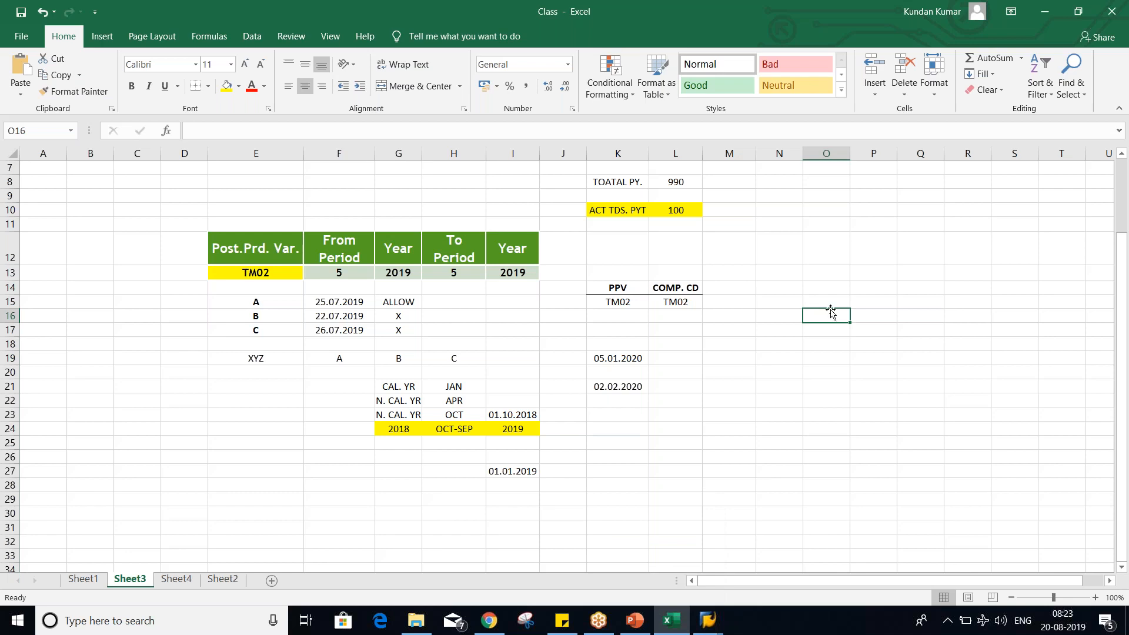
pyautogui.click(657, 418)
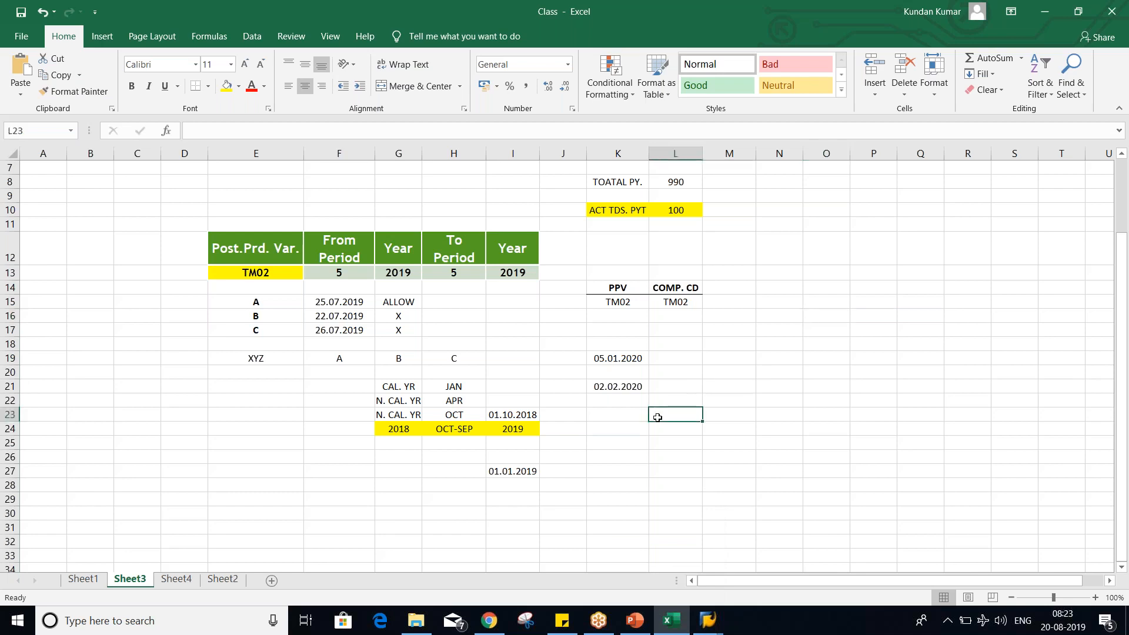
pyautogui.click(606, 431)
pyautogui.click(611, 405)
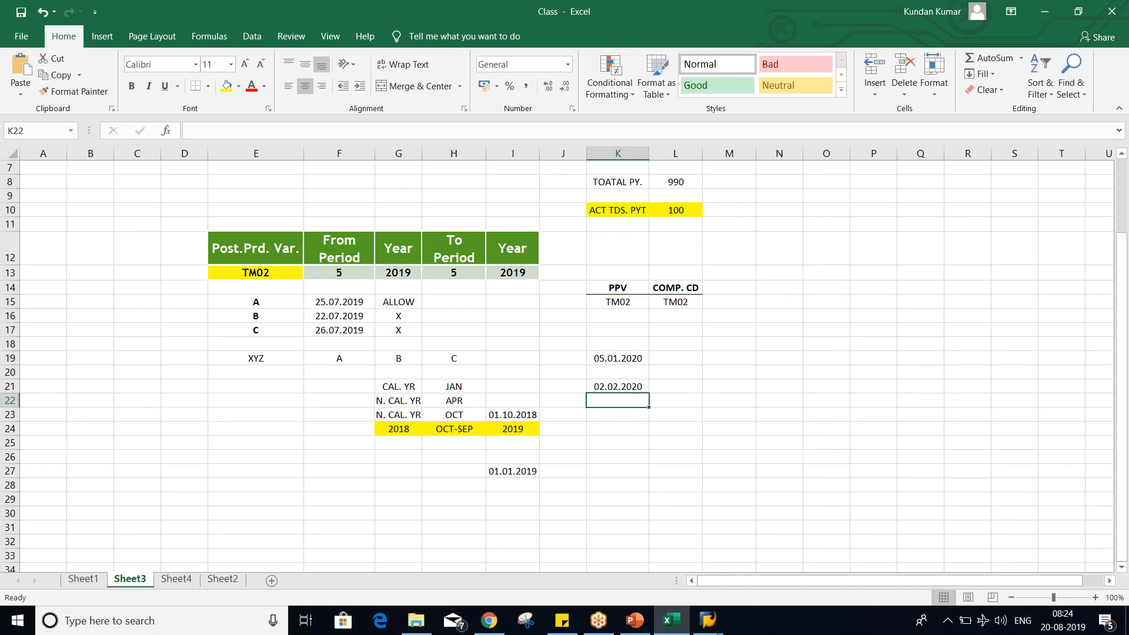
pyautogui.click(752, 484)
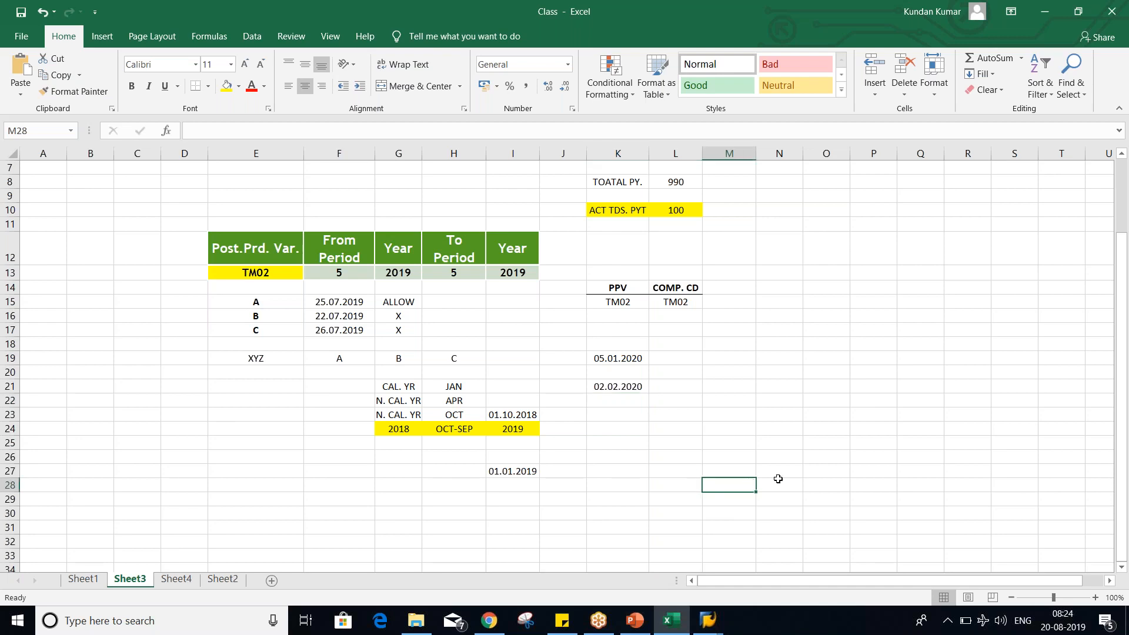